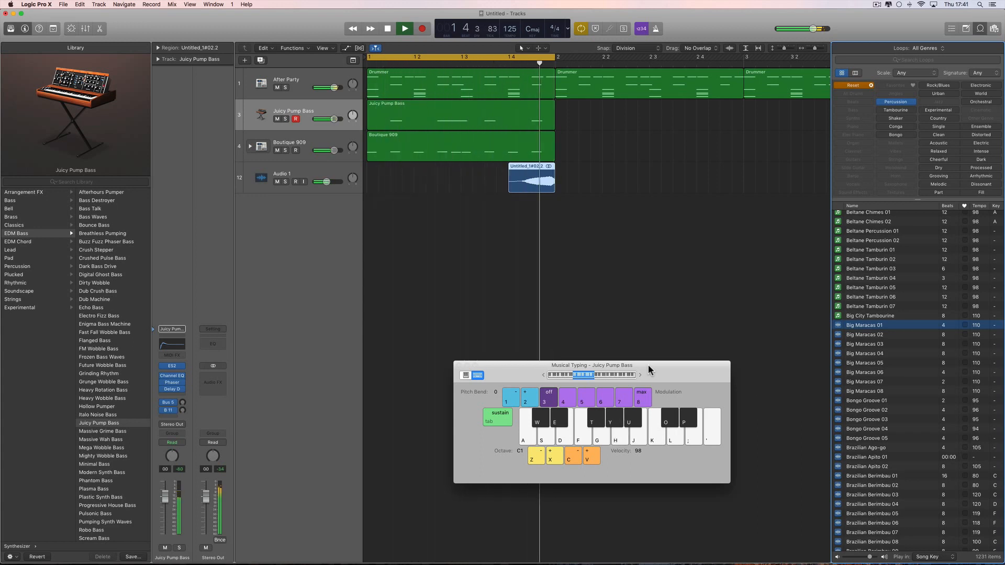
Step: Stop playback, close the loop browser, and delete the Drummer regions after bar 1 on the first After Party track
key("space")
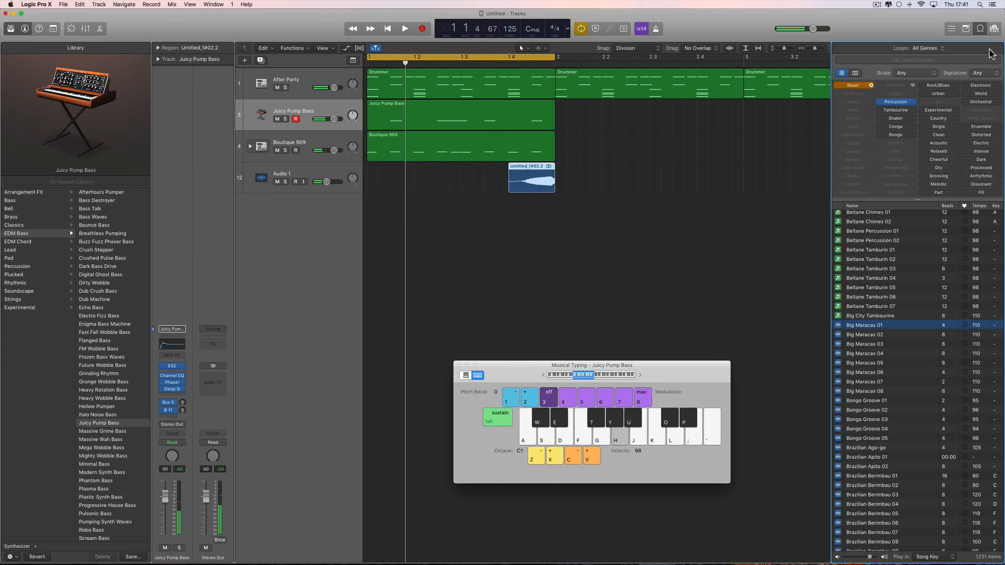
left_click(980, 28)
left_click_drag(883, 129, 675, 86)
key("Delete")
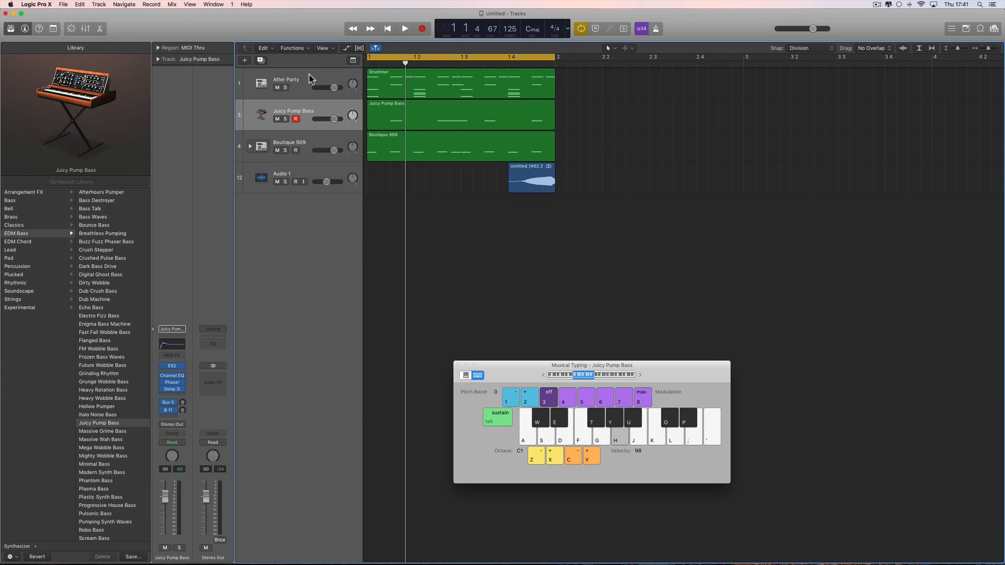
Step: Create a new Drummer track with the Electronic genre and Output 1 + 2
left_click(245, 60)
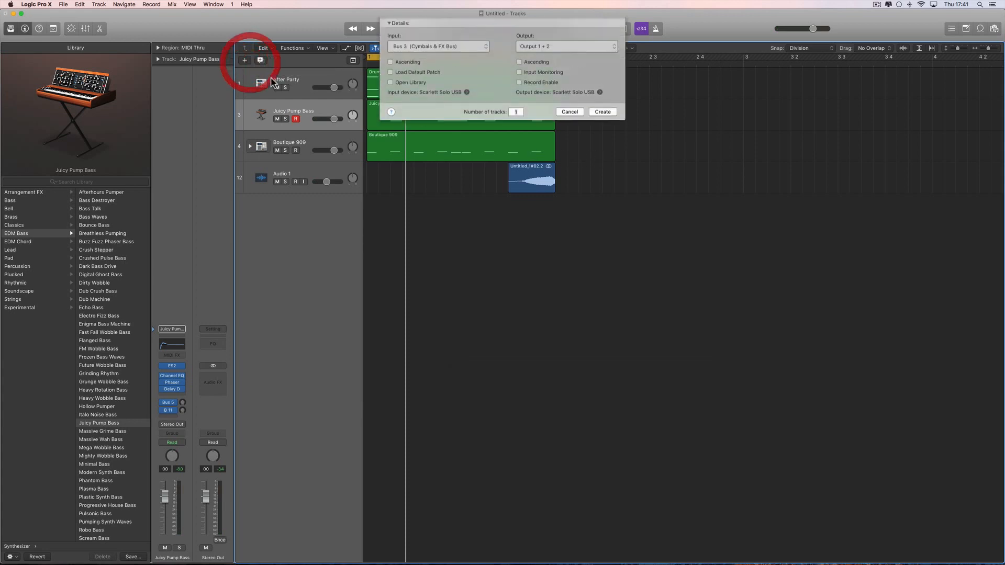
left_click(578, 39)
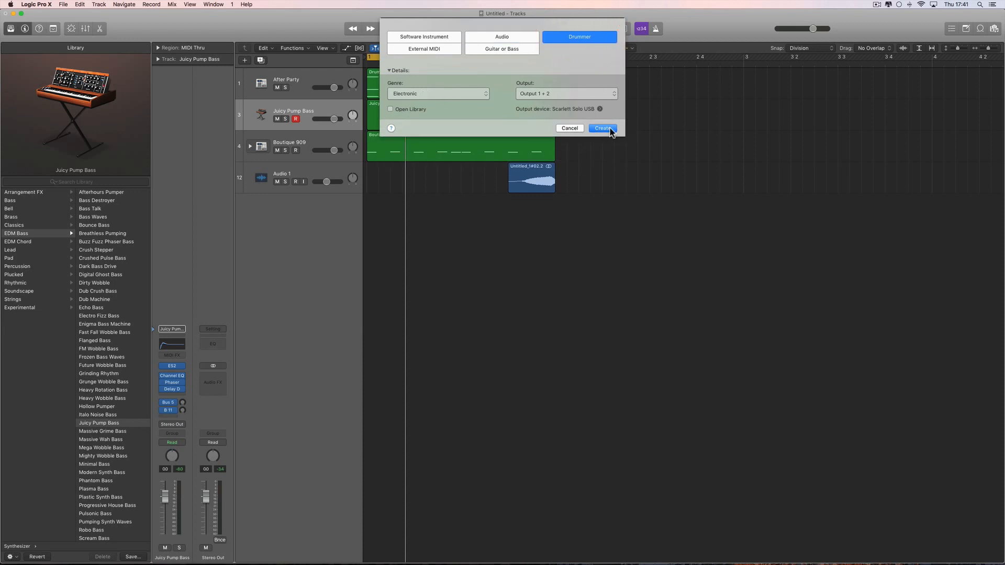
key("Return")
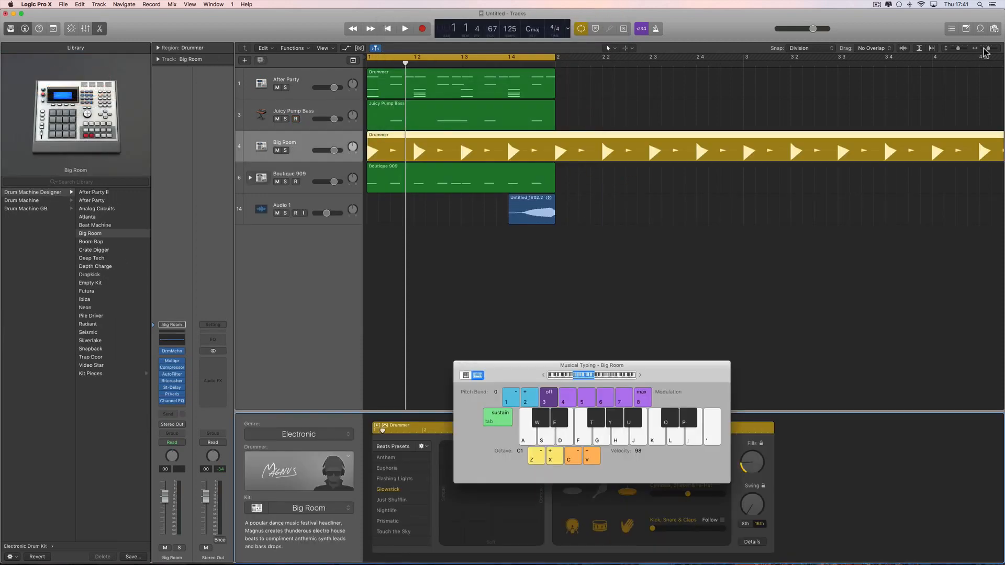
Step: Delete the second Drummer region on the Big Room track and shorten the first one to one bar
left_click_drag(984, 47, 982, 48)
left_click(874, 168)
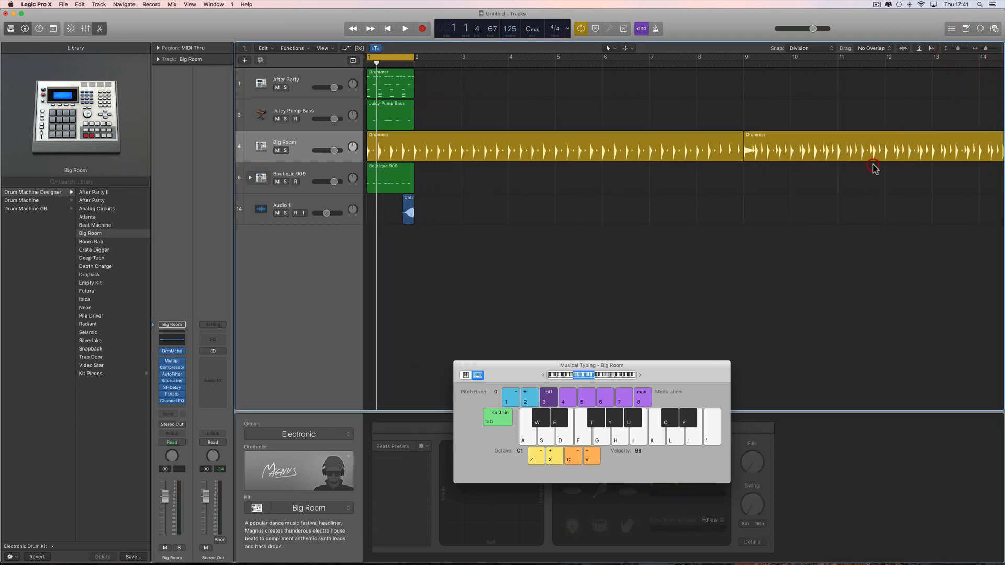
key("Delete")
left_click_drag(741, 158, 413, 157)
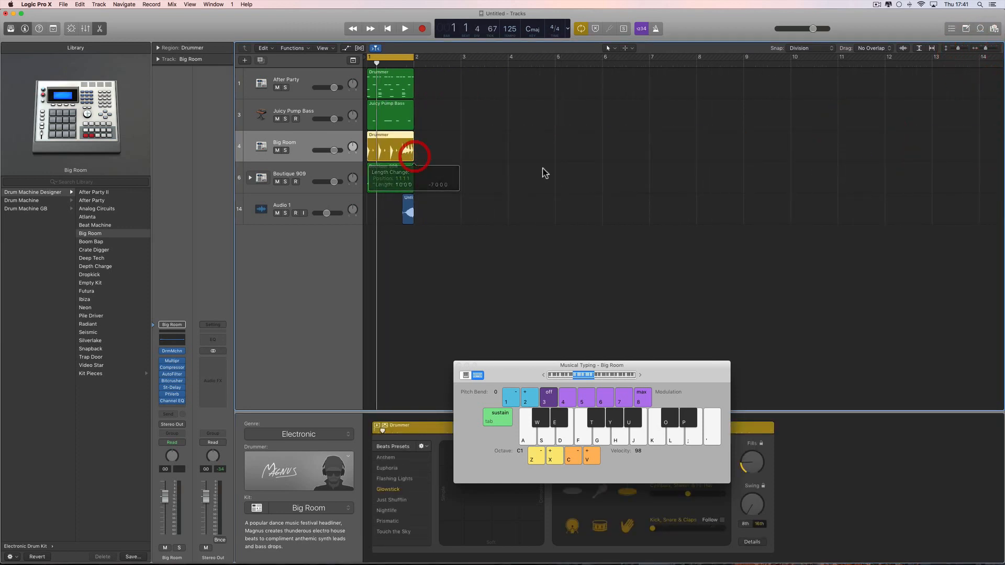
left_click(994, 48)
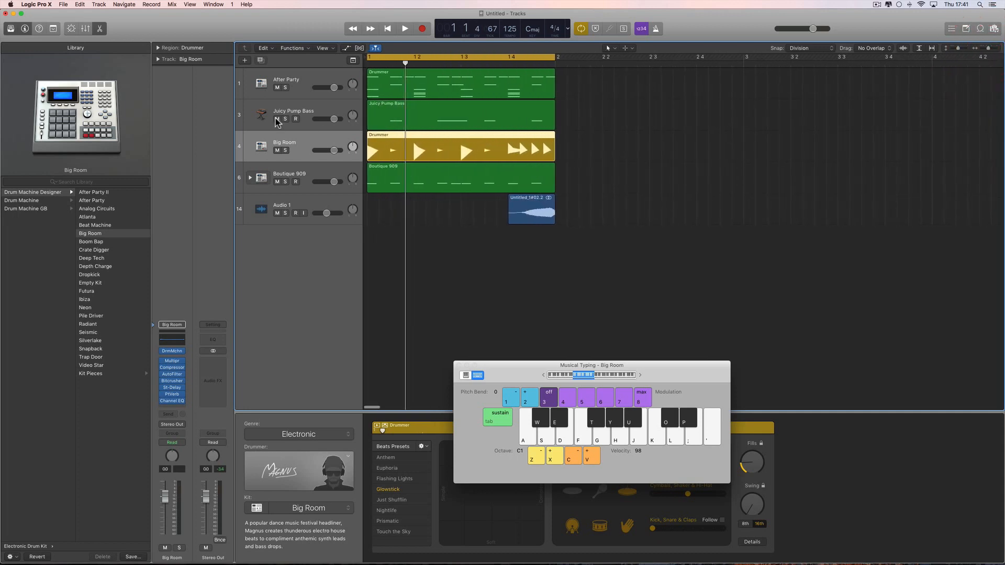
Step: Solo the Big Room track and change its drummer to Julian with the After Party kit
left_click(285, 151)
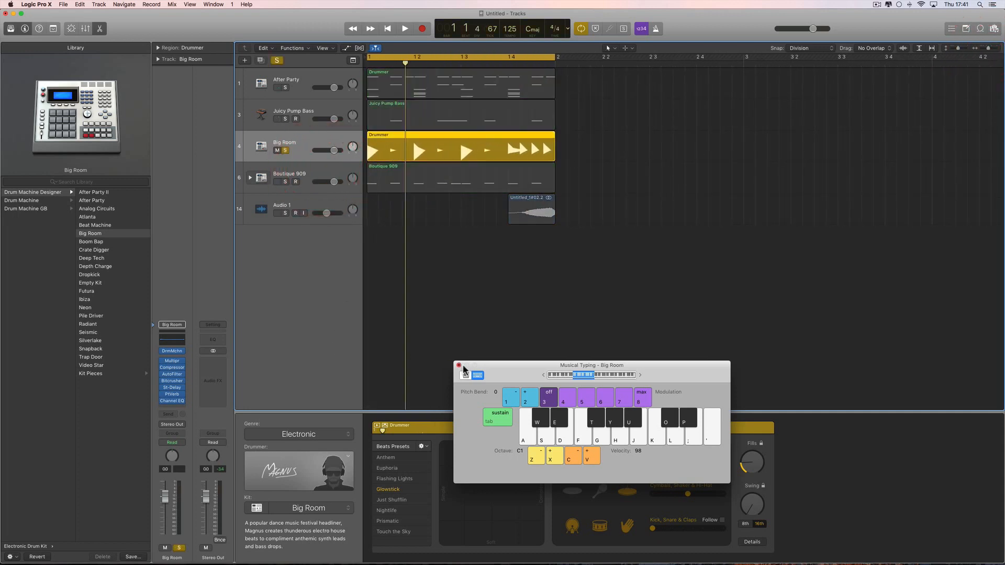
left_click_drag(524, 365, 611, 308)
left_click(287, 469)
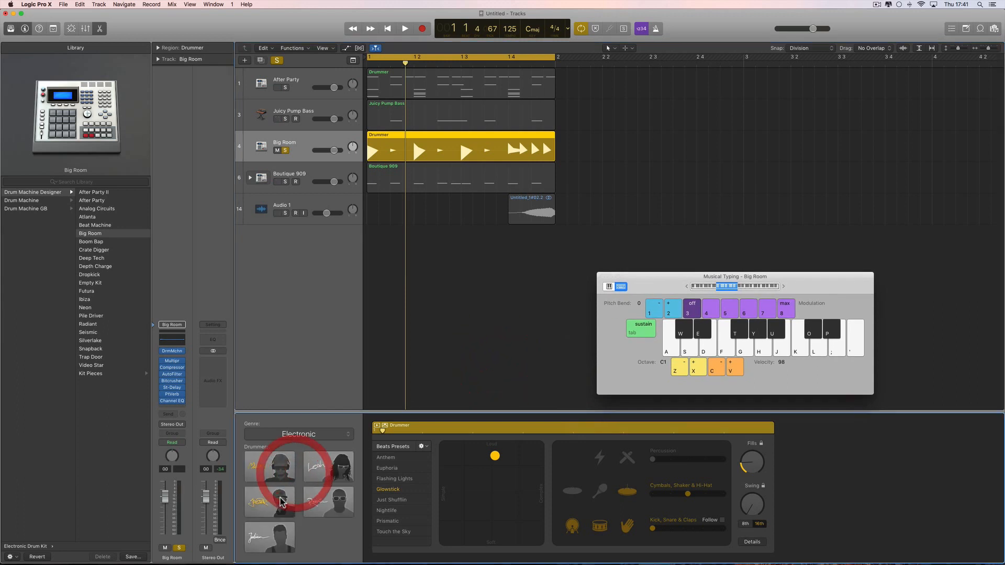
left_click(271, 534)
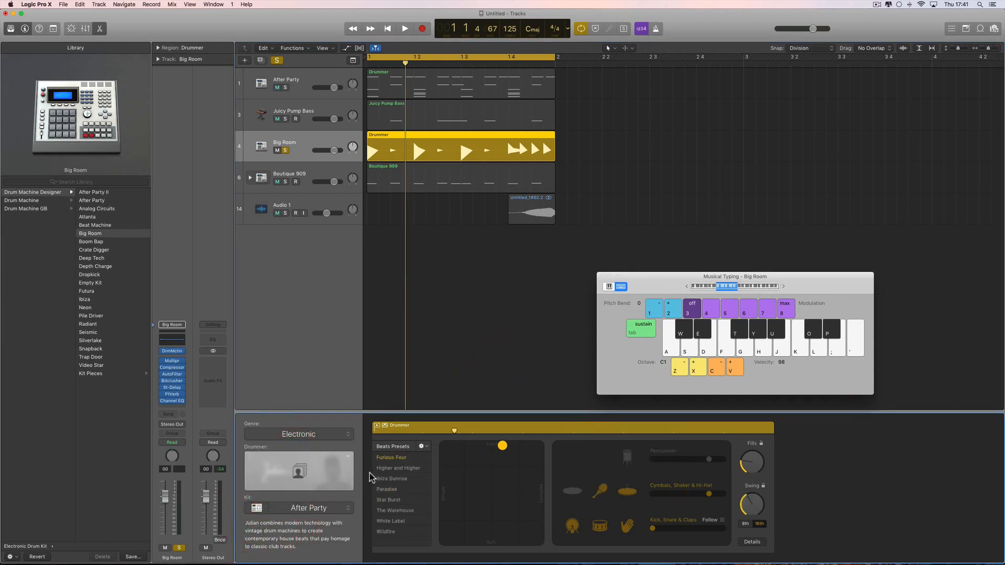
Step: Audition the new Drummer region, reduce its Fills amount to the minimum, and play it again
key("space")
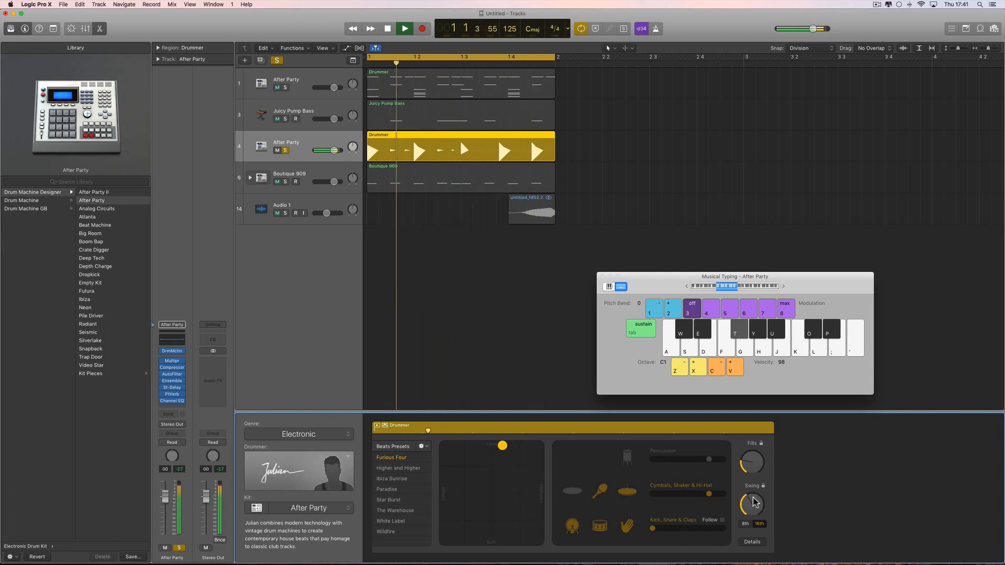
key("space")
left_click(770, 525)
key("space")
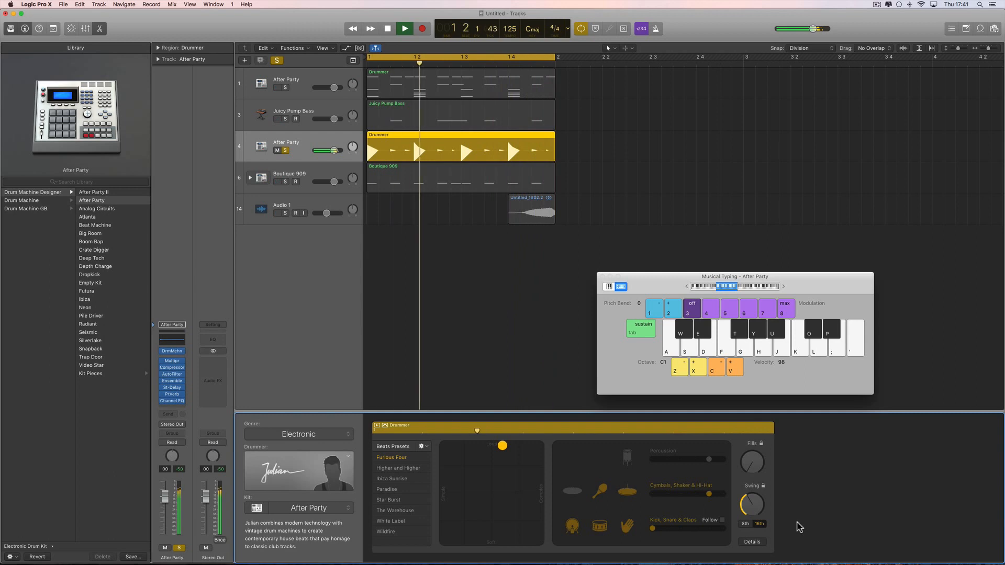
key("space")
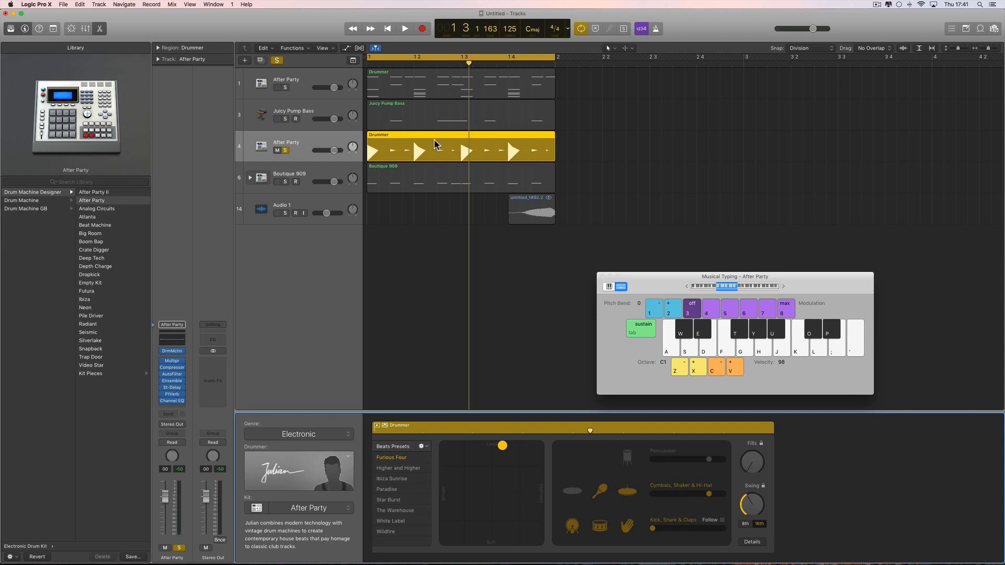
Step: Convert the soloed Drummer region to a MIDI region
right_click(435, 140)
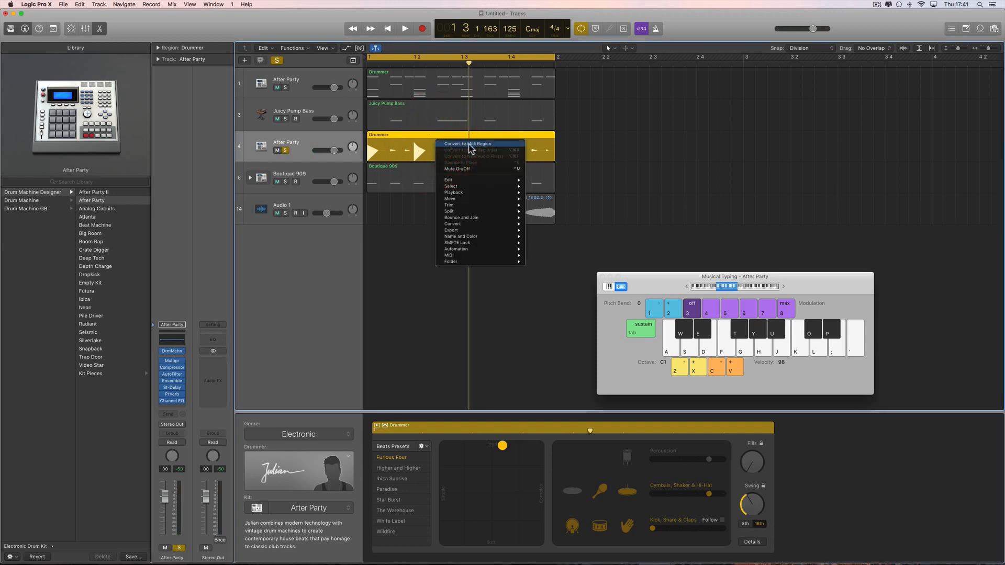
mouse_move(463, 224)
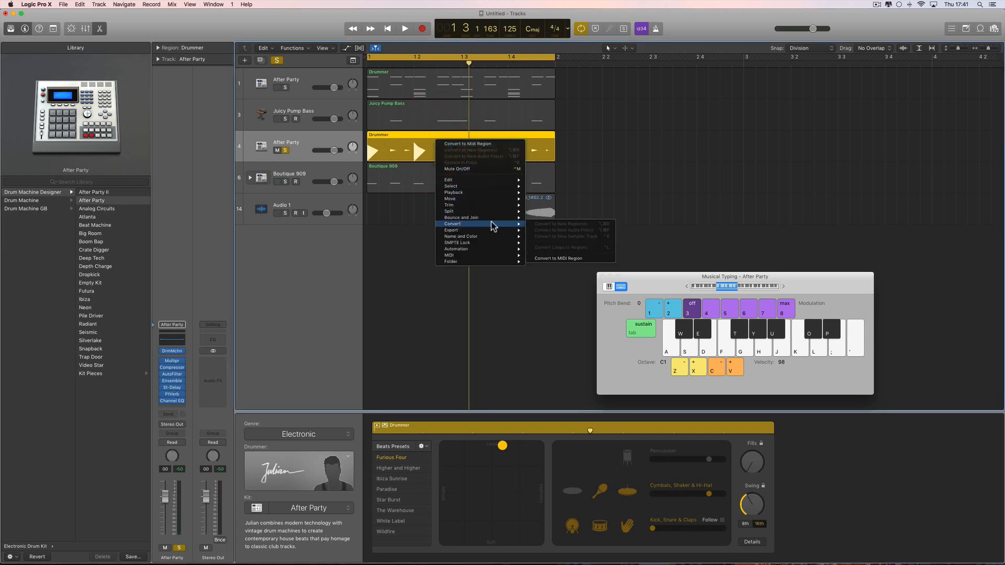
left_click(570, 259)
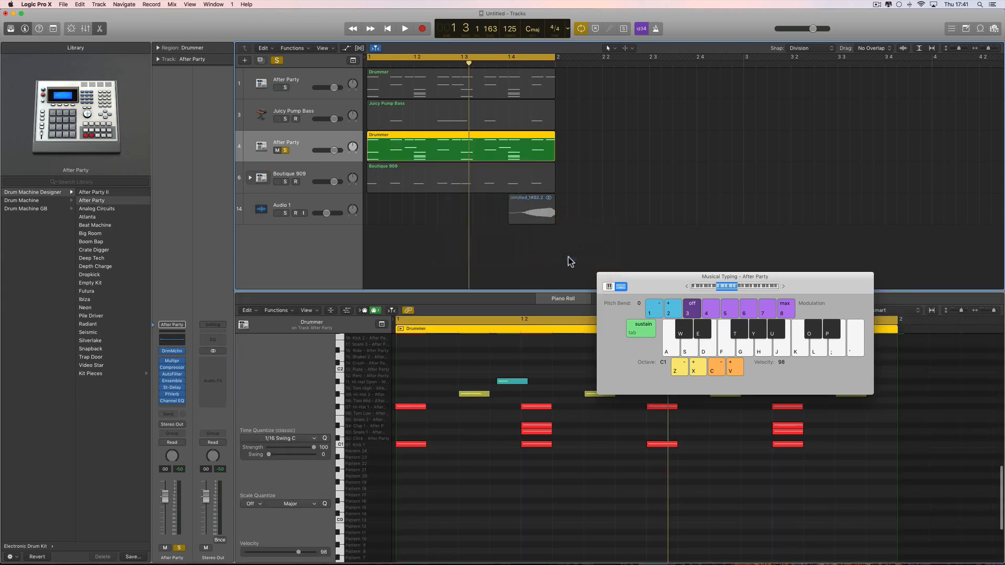
Step: Compare the converted region with the original Drummer region's notes, and delete all of its Shaker 1 notes
left_click_drag(645, 280, 666, 161)
left_click(673, 338)
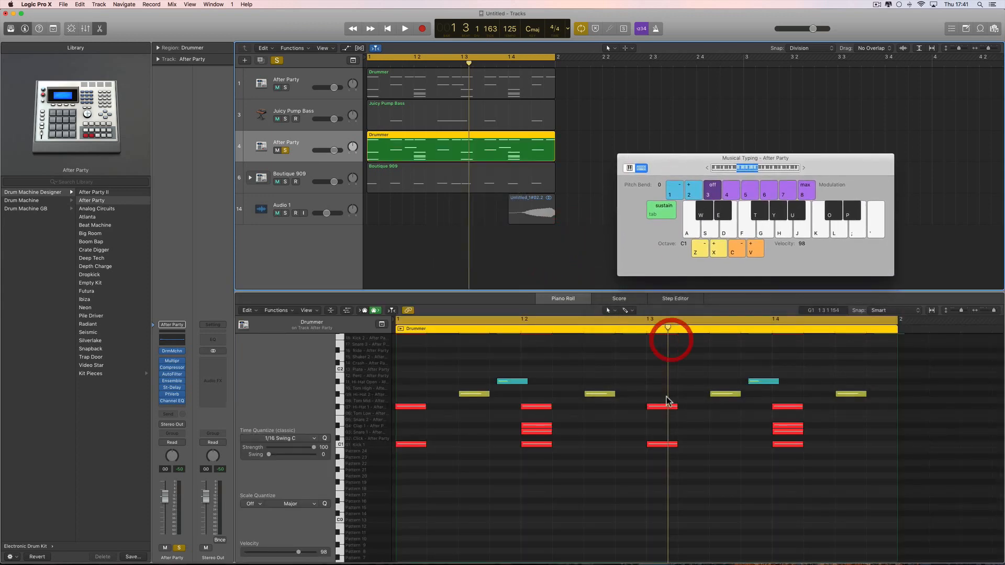
scroll(688, 404, "up", 5)
left_click_drag(912, 375, 417, 400)
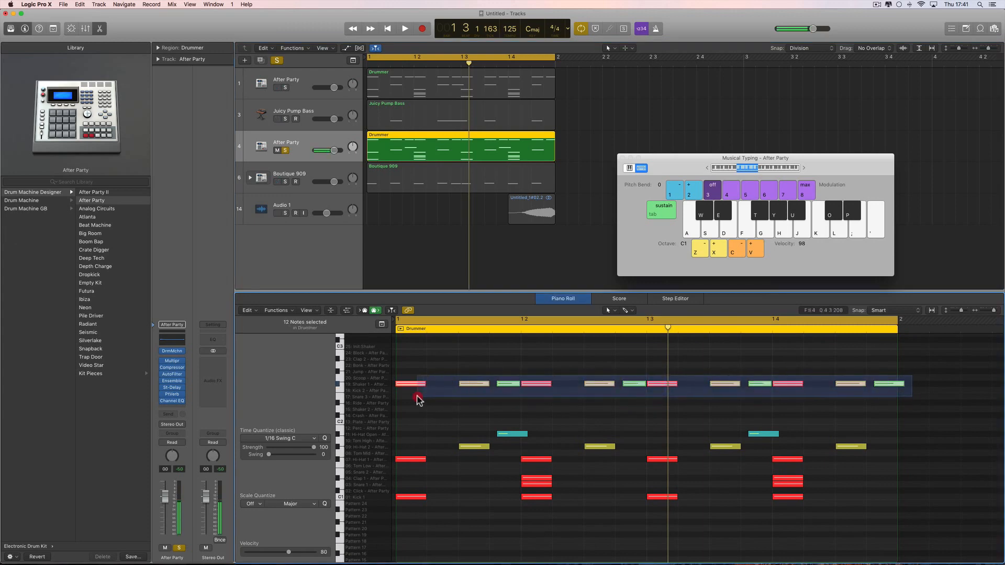
left_click(442, 86)
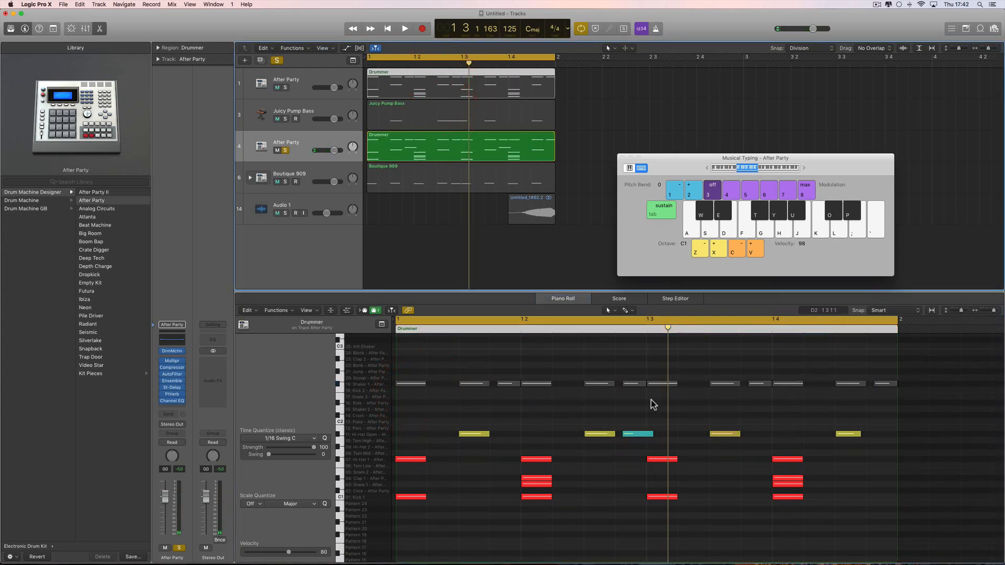
left_click(482, 147)
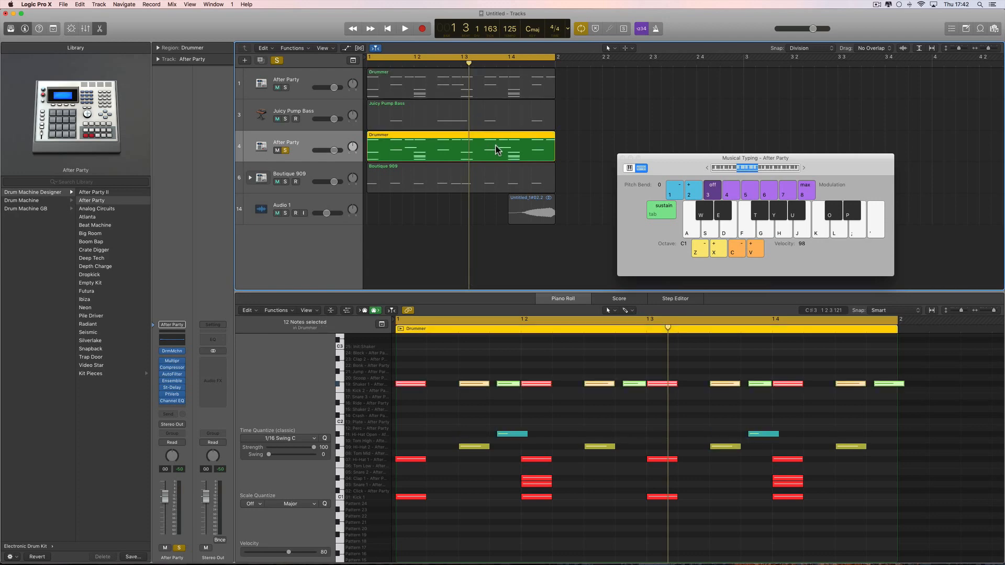
left_click_drag(916, 375, 410, 395)
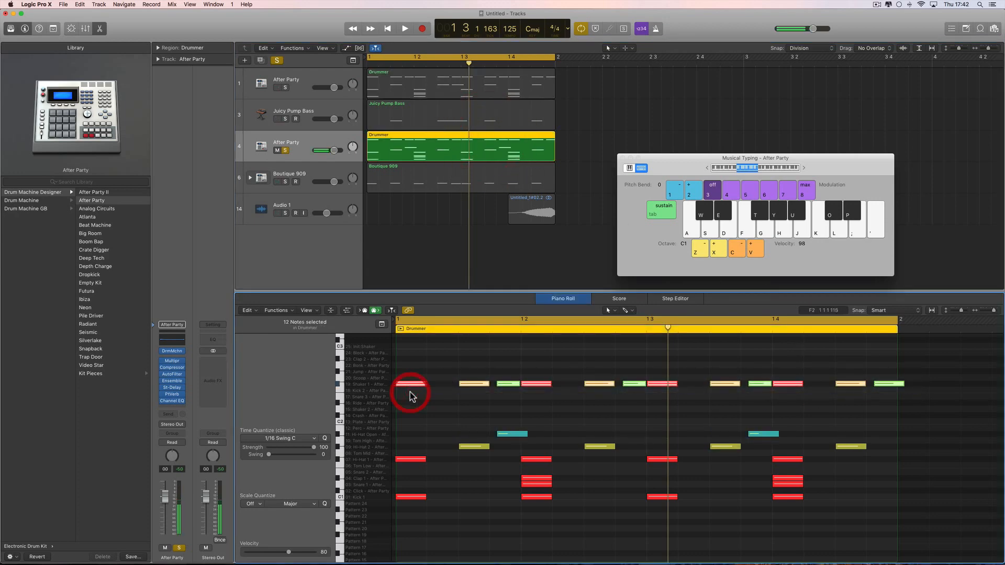
key("Delete")
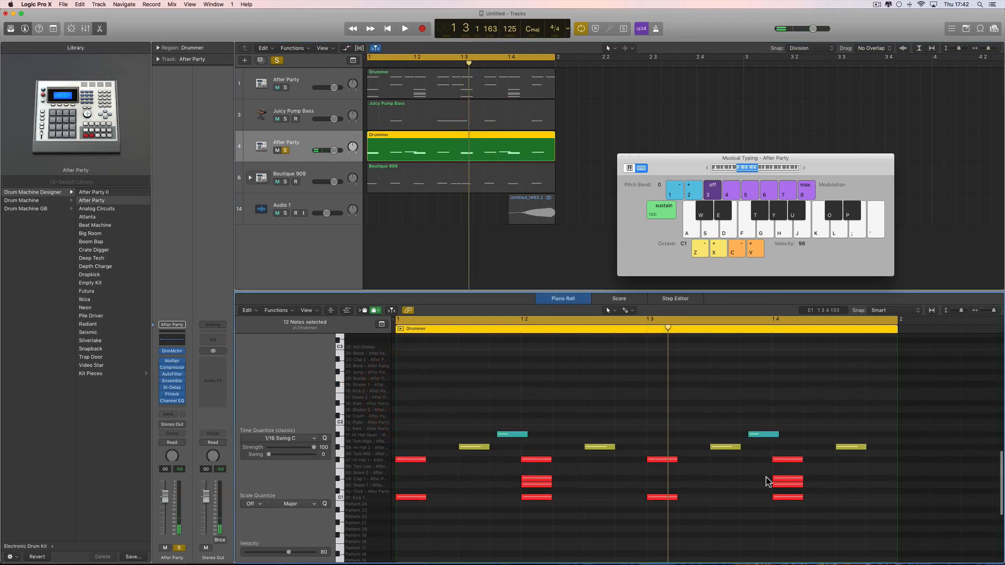
Step: Audition the region, then quantize its kick, snare, clap and Hi-Hat 1 notes to 1/16 Note
key("space")
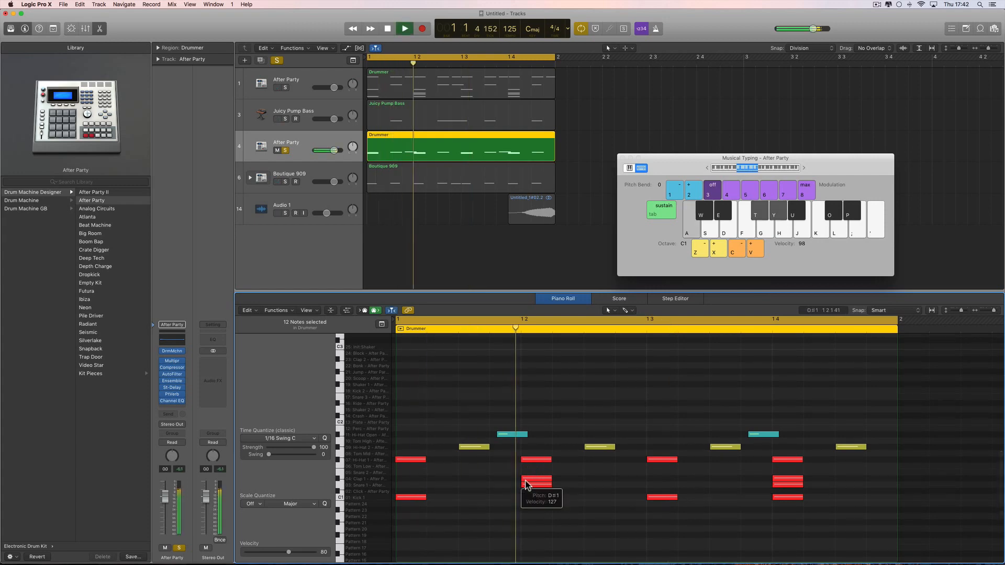
left_click(404, 460)
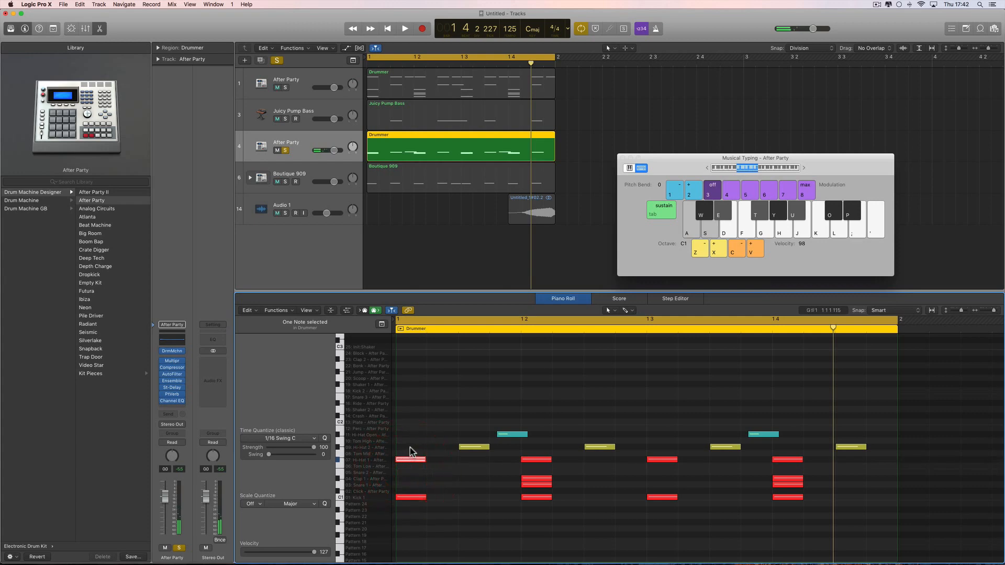
left_click(412, 498, "shift")
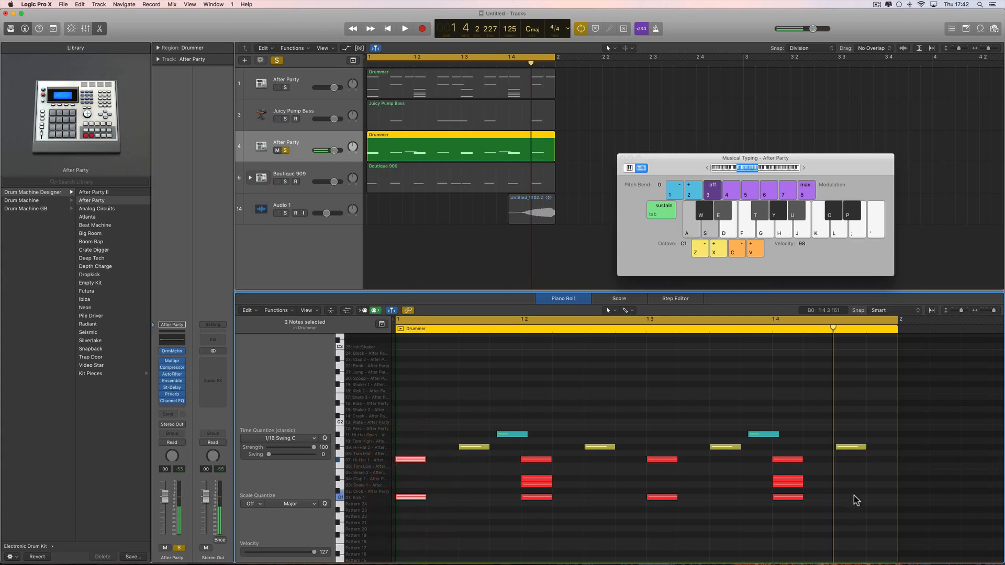
left_click_drag(816, 458, 394, 527)
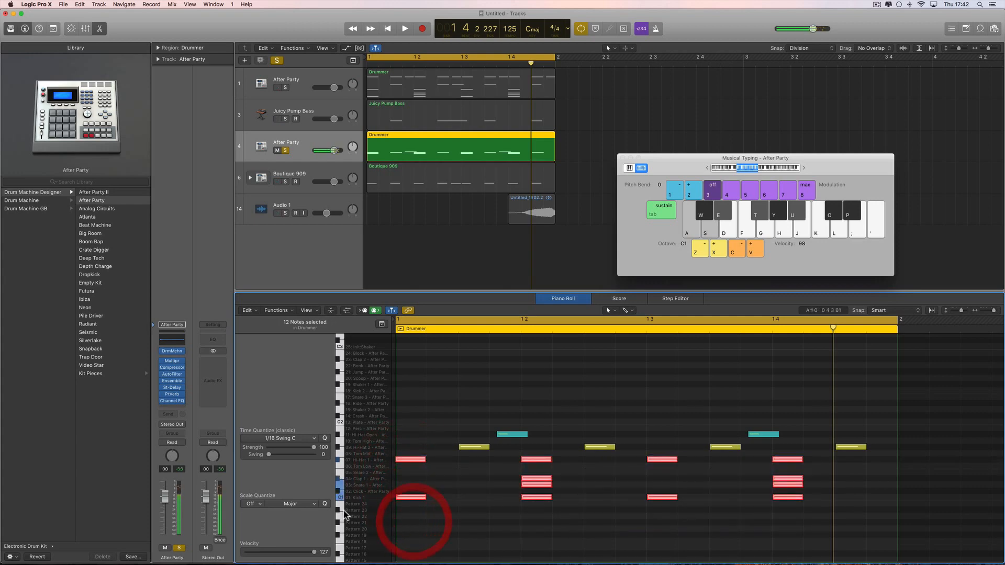
left_click(312, 439)
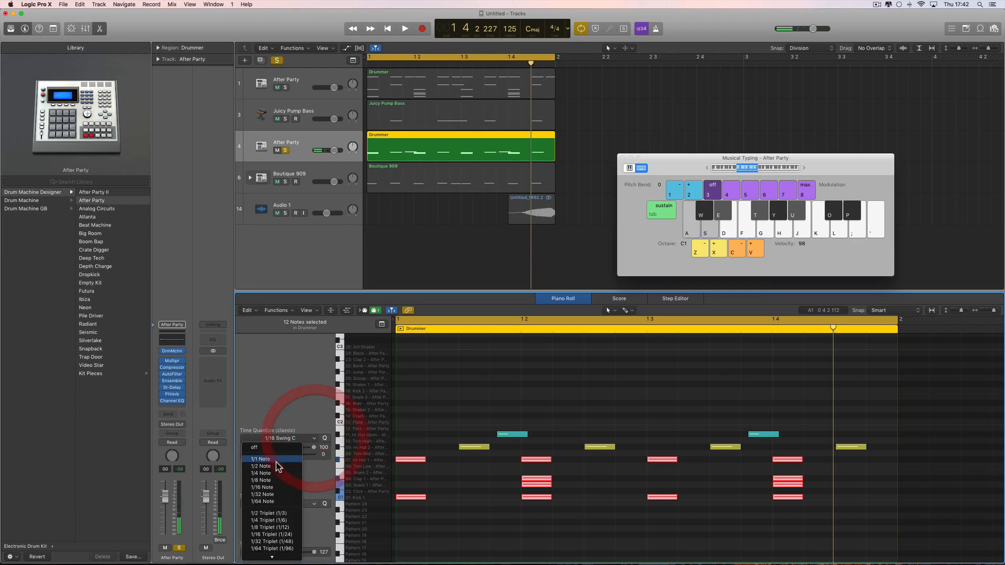
left_click(271, 487)
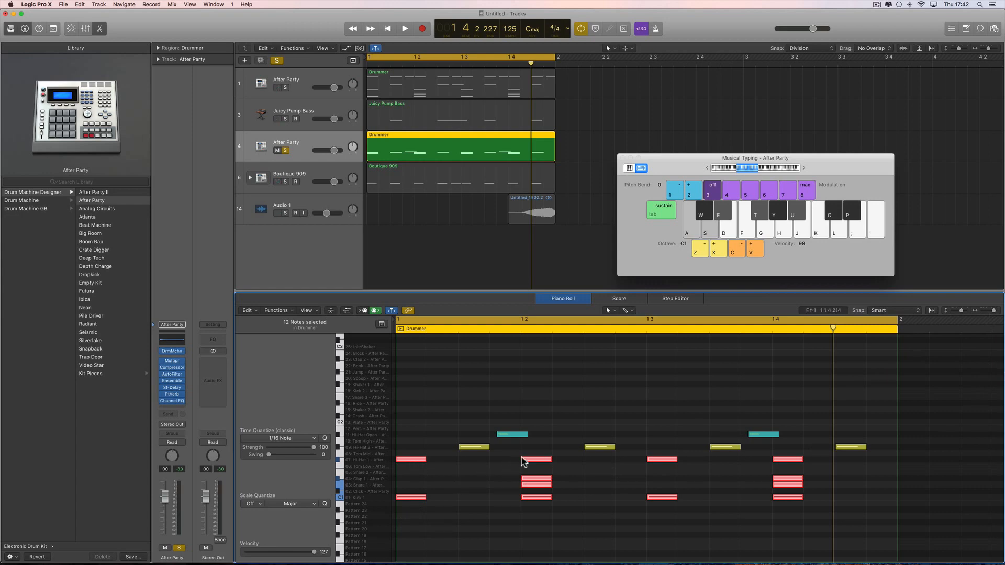
Step: Move the four Hi-Hat 2 notes up two semitones to the Hi-Hat Open row (A#1)
left_click_drag(475, 450, 475, 437)
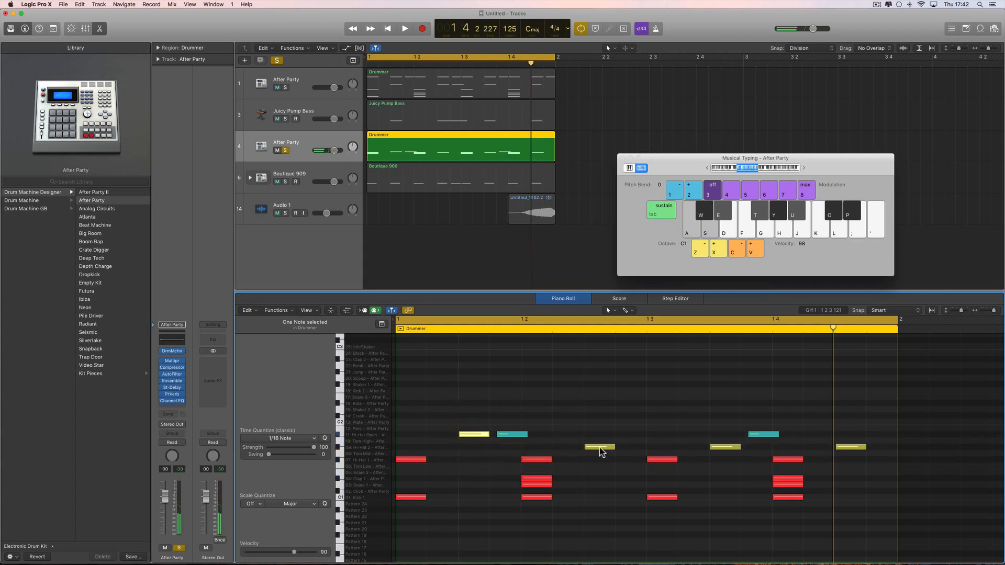
left_click_drag(612, 447, 611, 435)
left_click_drag(728, 448, 727, 435)
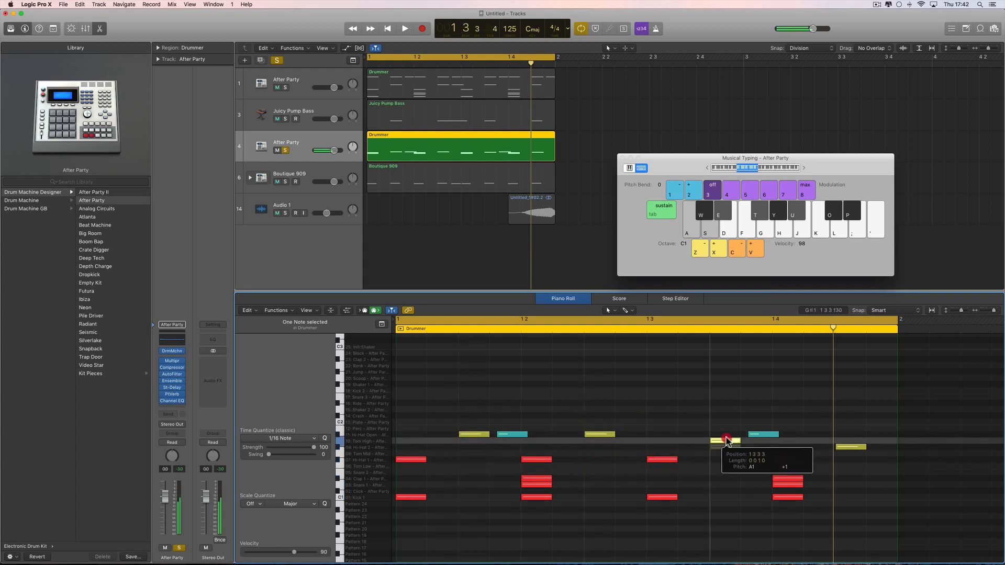
left_click_drag(851, 449, 851, 435)
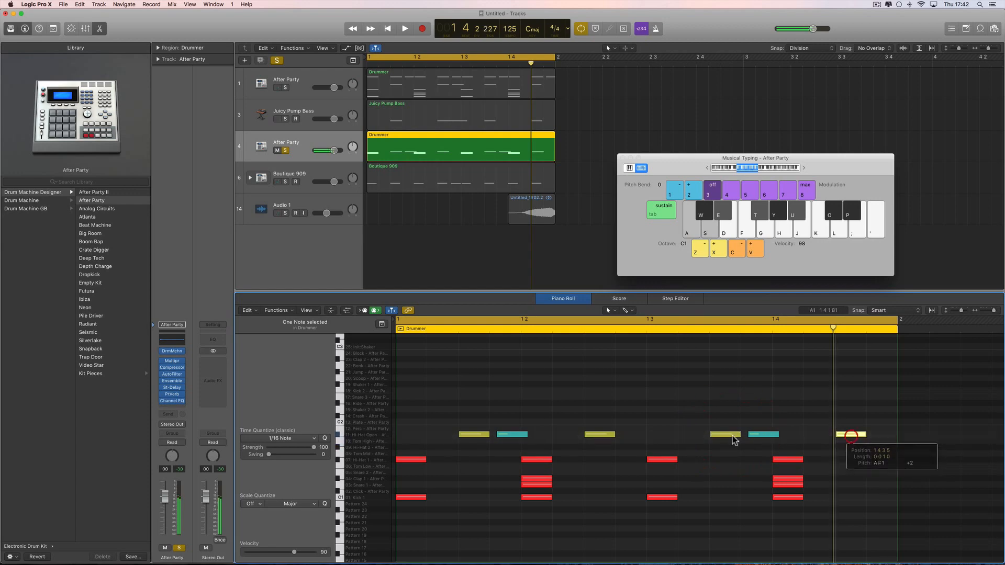
Step: Move the low-velocity open hi-hat note before beat 2 to position 1 2 4, and delete the one just before beat 4
left_click(515, 435)
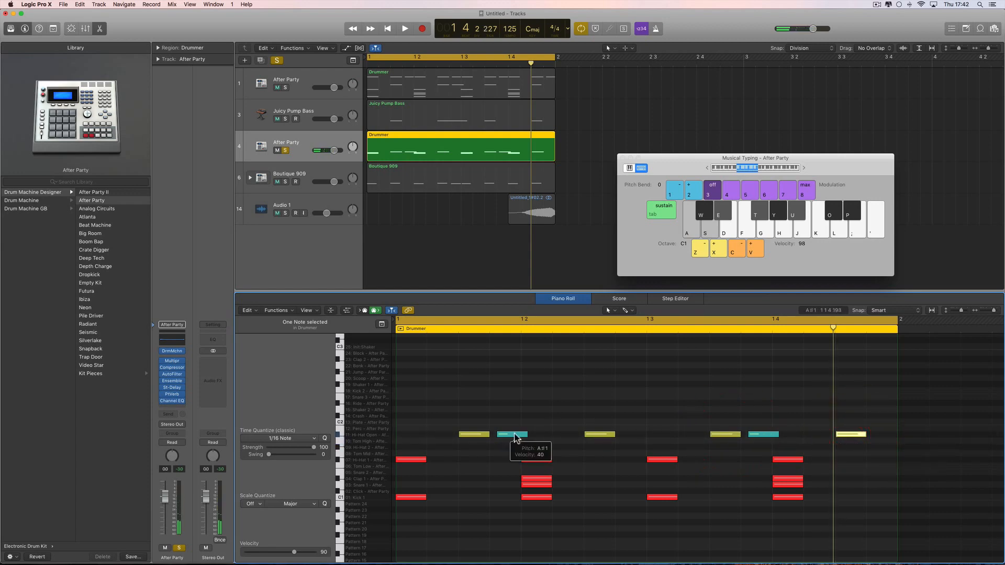
left_click_drag(515, 436, 608, 435)
left_click(760, 435)
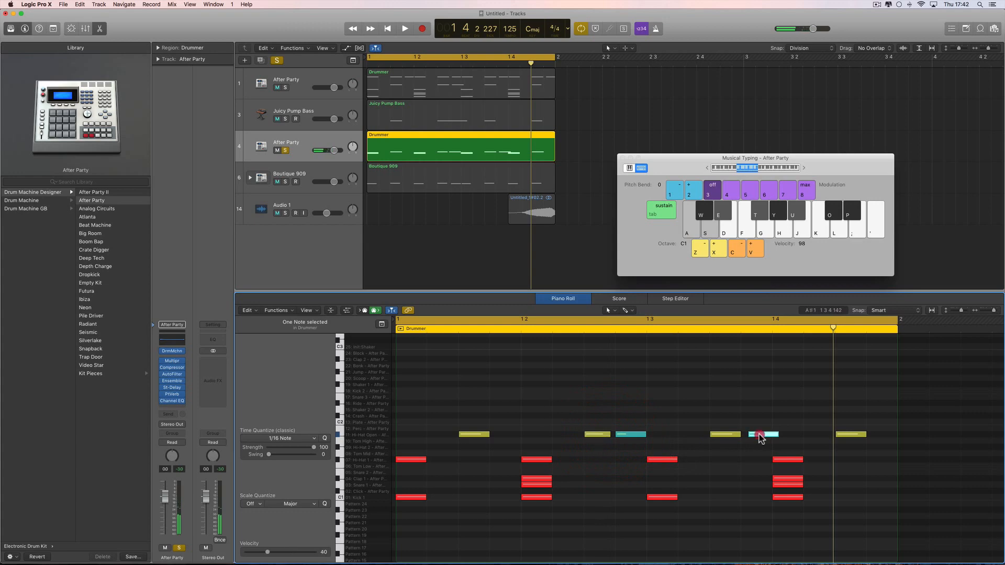
key("Delete")
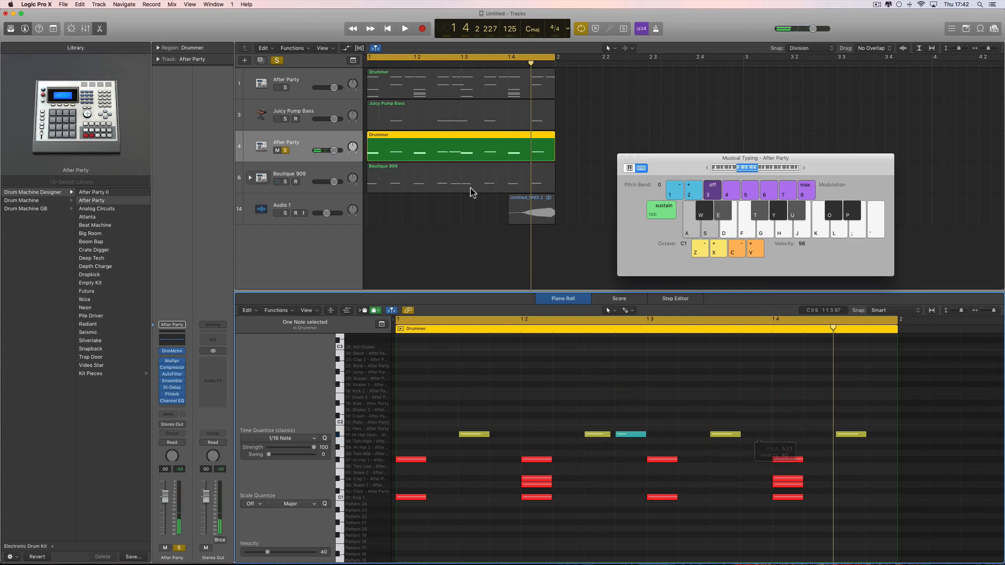
Step: Compare the converted region with the original Drummer region's notes while playing, and reselect the converted region
left_click(453, 86)
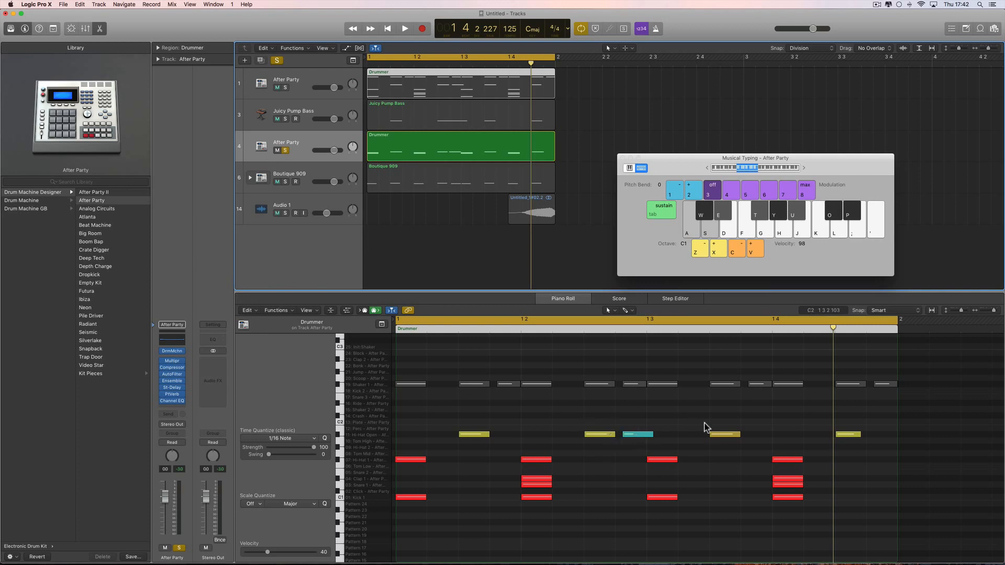
key("space")
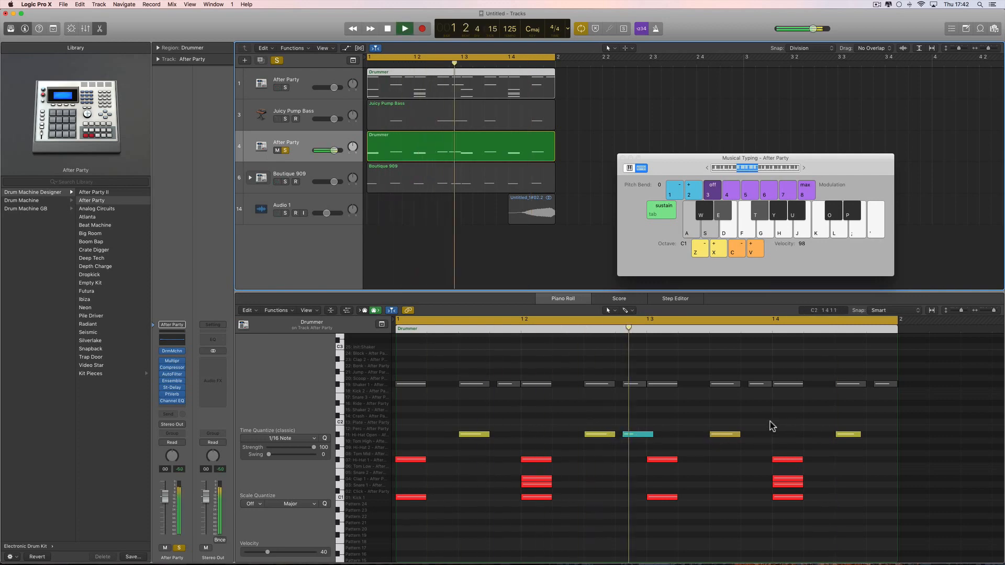
key("space")
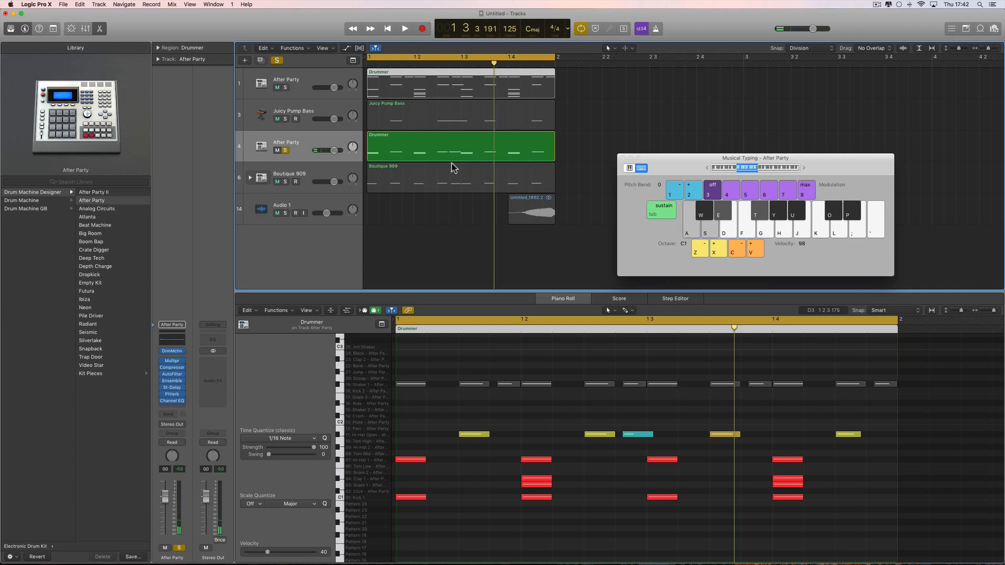
left_click(452, 160)
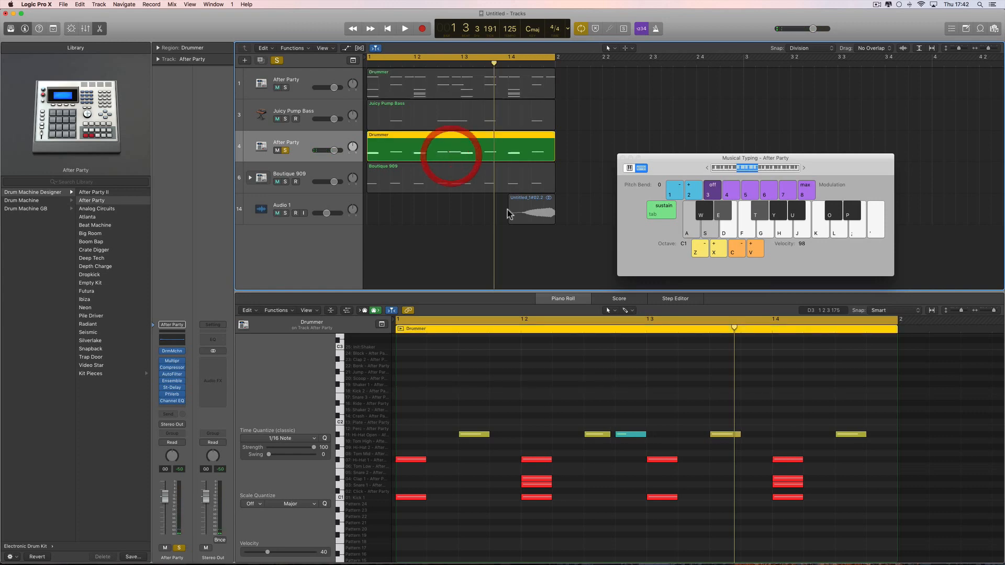
Step: Quantize all notes of the converted region to 1/16 Swing C, lengthen them slightly, and audition the region
left_click(439, 428)
key("super+a")
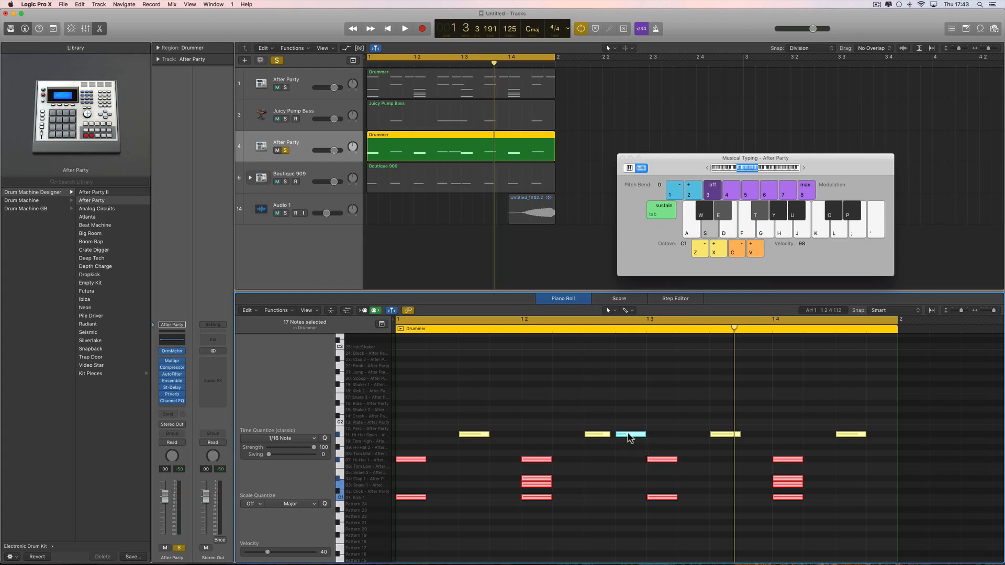
mouse_move(629, 438)
left_click(292, 438)
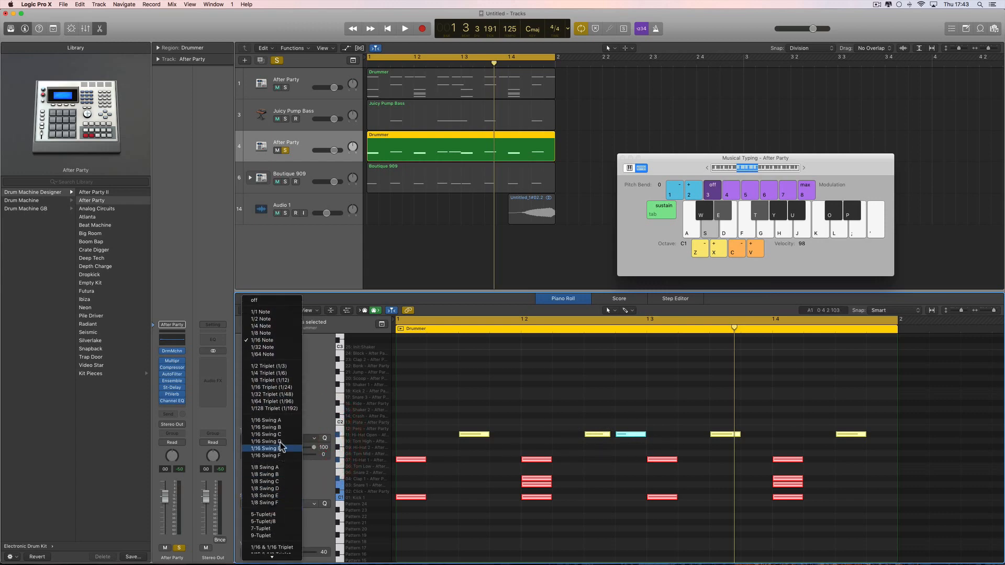
left_click(277, 452)
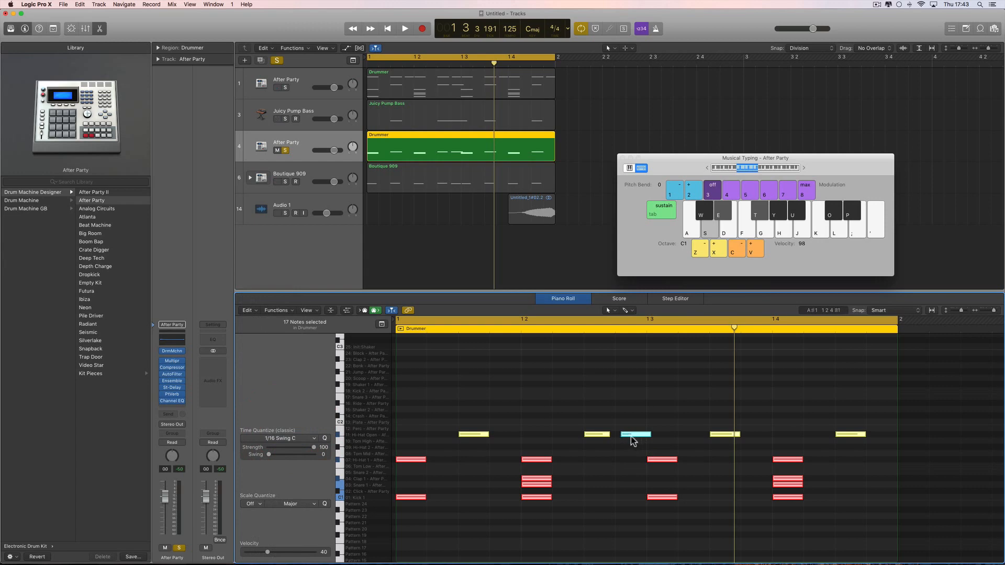
left_click_drag(650, 435, 652, 435)
key("space")
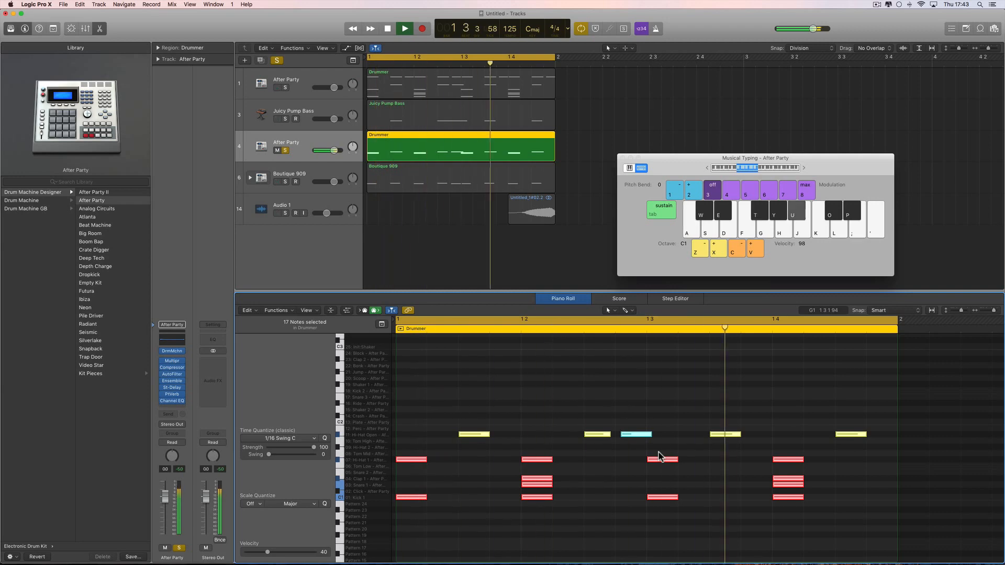
key("space")
Step: Delete the converted Drummer region together with its duplicate After Party track
left_click(324, 142)
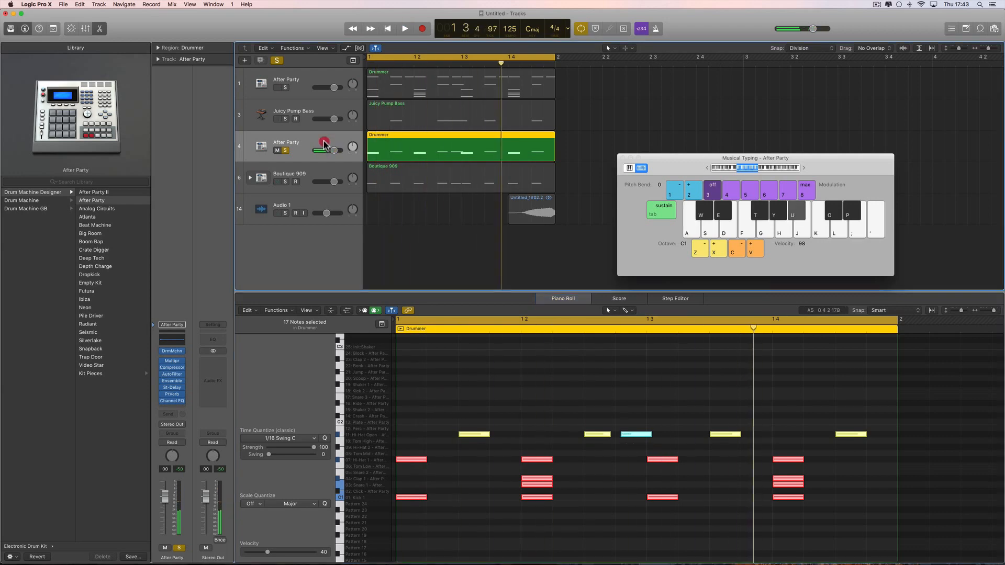
left_click(572, 161)
left_click(340, 134)
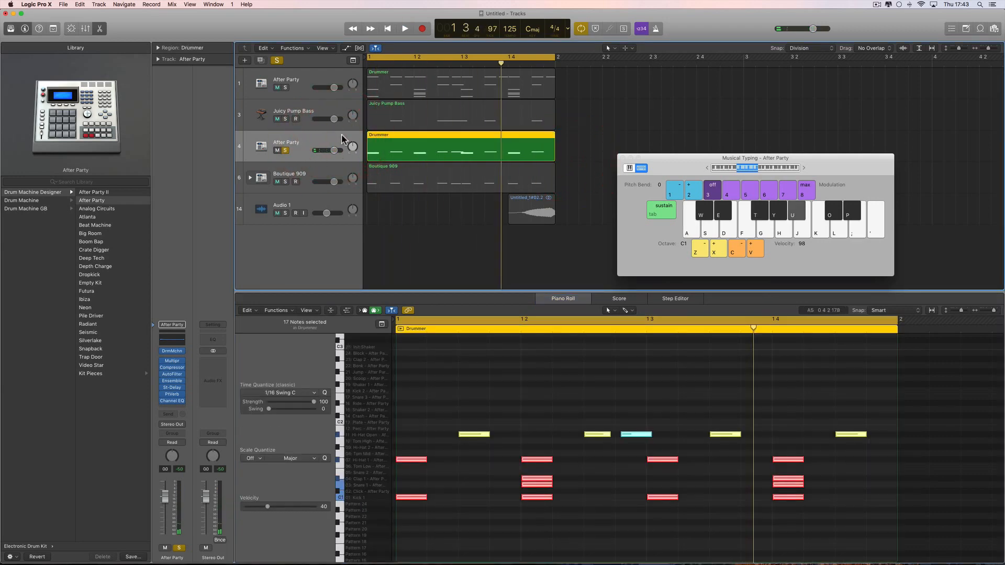
key("Delete")
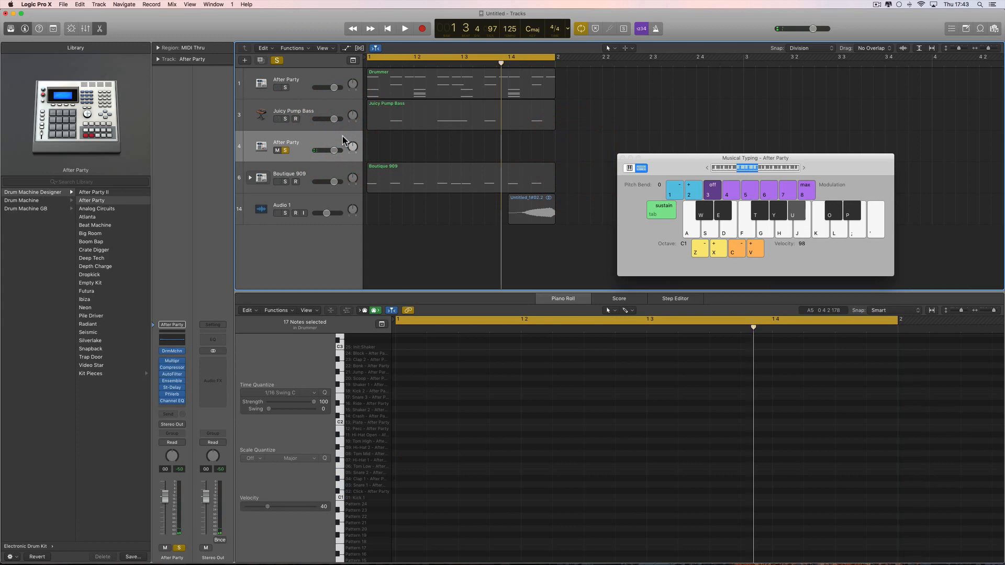
key("Delete")
Step: Delete all Shaker 1 notes from the remaining Drummer region on the first After Party track
left_click(331, 77)
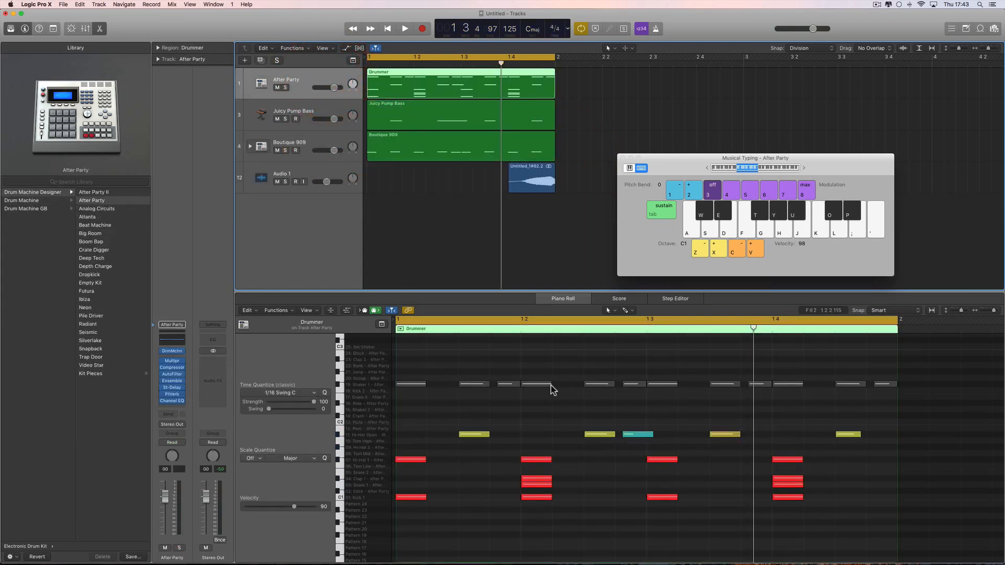
left_click_drag(904, 377, 406, 388)
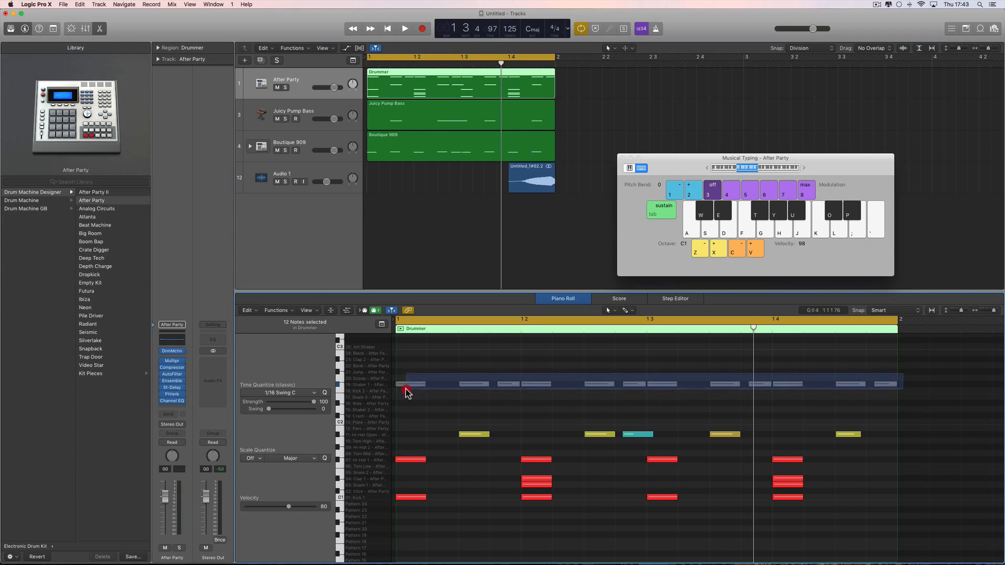
key("Delete")
Step: Play the full beat, and audition the After Party track on its own in solo
key("space")
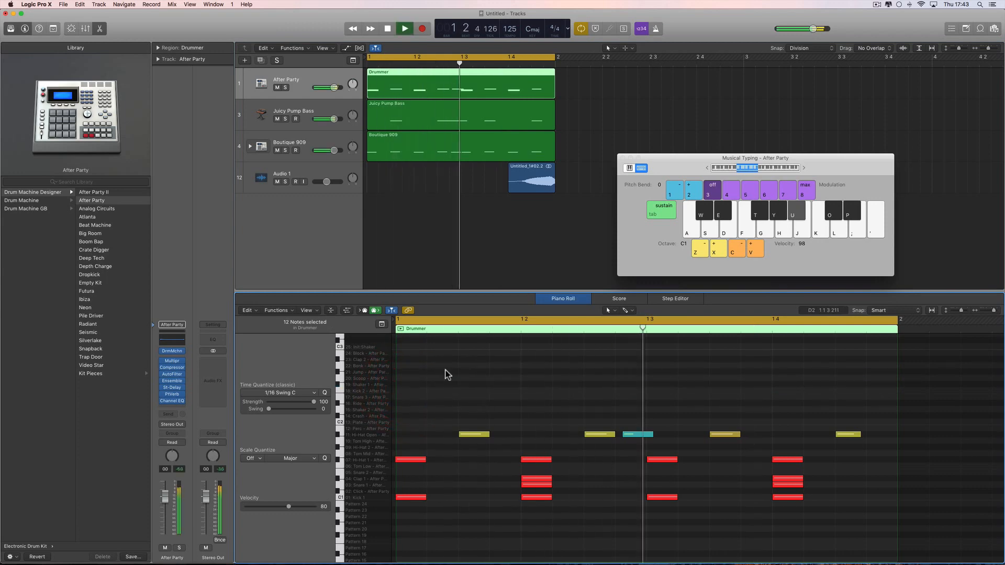
key("space")
left_click(286, 88)
key("space")
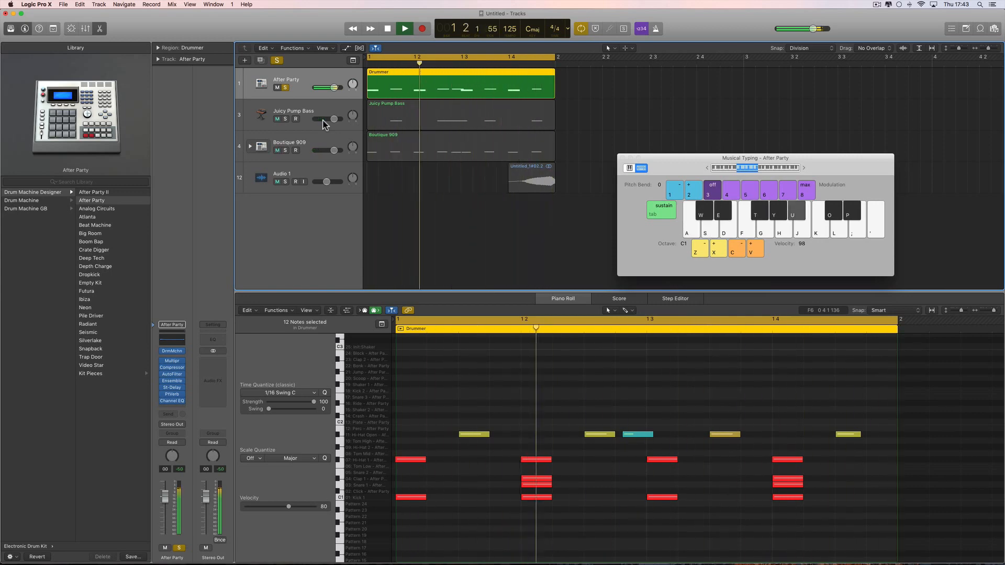
key("space")
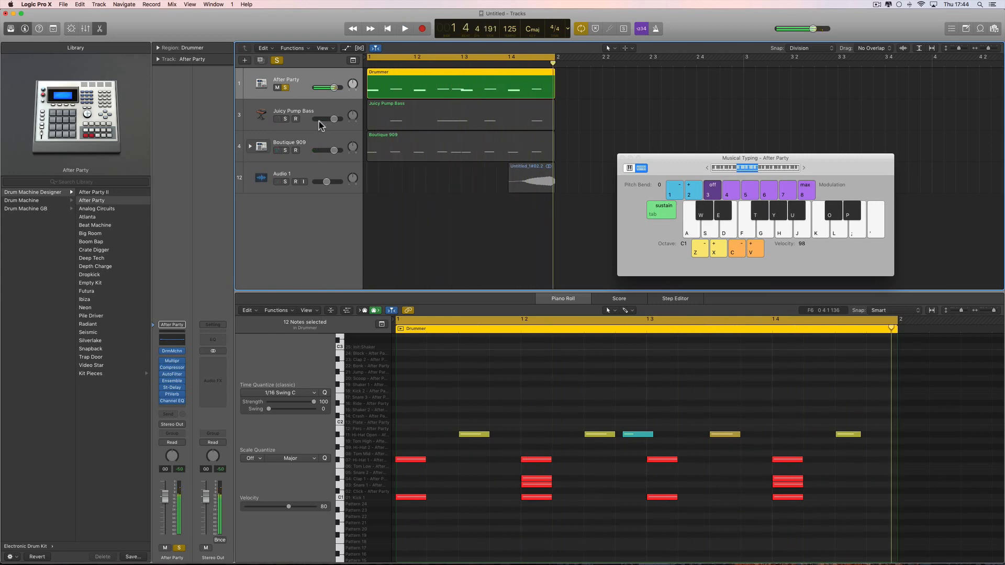
Step: Solo the Boutique 909 track instead of After Party, and check its four Open Hat notes
left_click(314, 141)
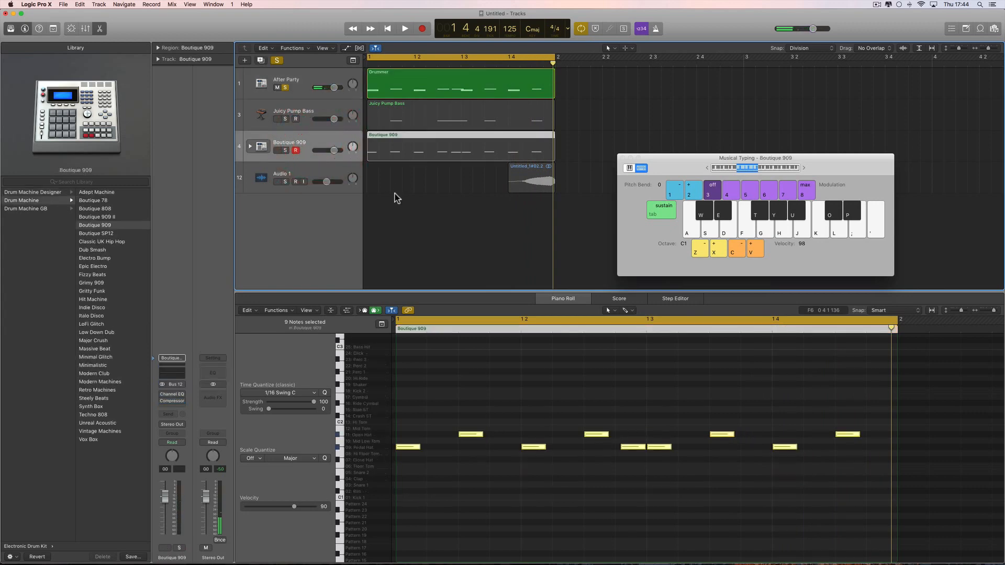
left_click(285, 88)
left_click(285, 150)
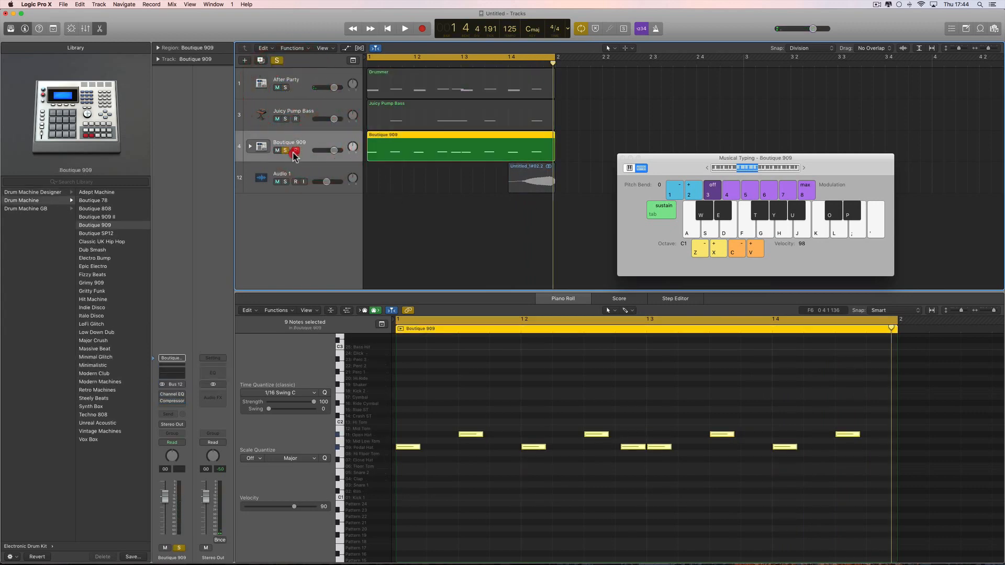
left_click(473, 435)
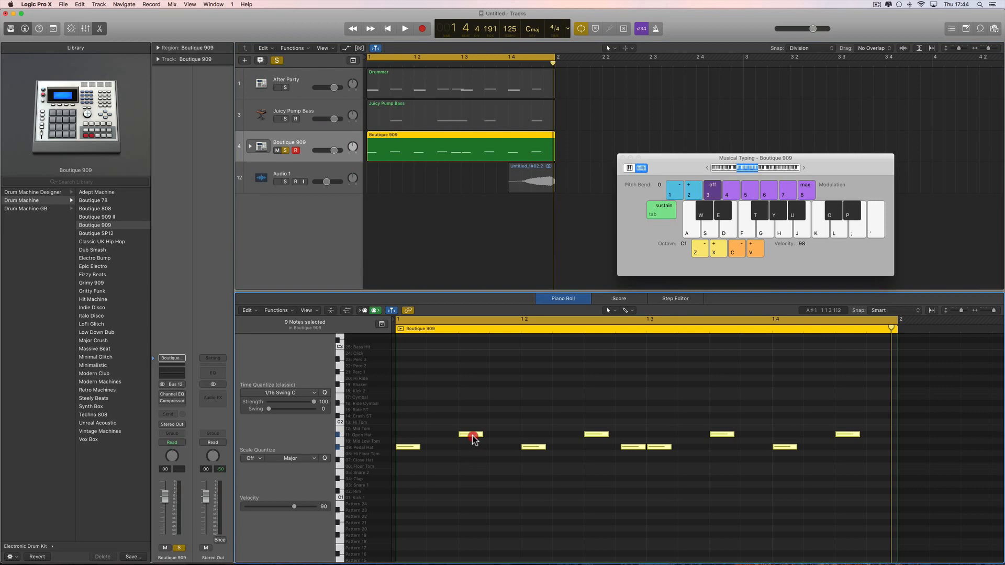
left_click(588, 434)
left_click(721, 434)
left_click(838, 434)
Step: Use the Mute tool on the Pedal Hat notes to audition the Boutique 909 pattern without and with them, and return to the Pointer tool
left_click(371, 447)
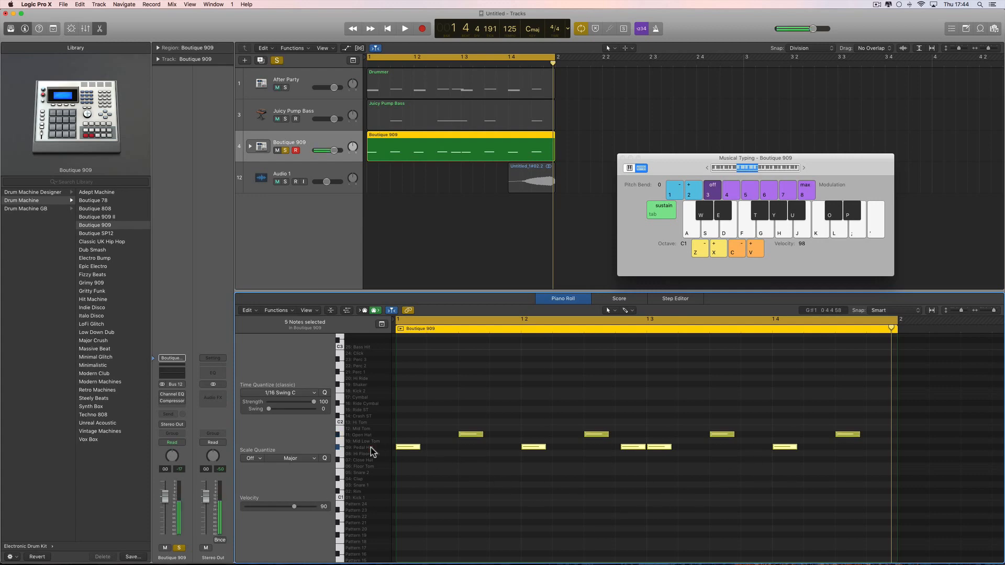
key("t")
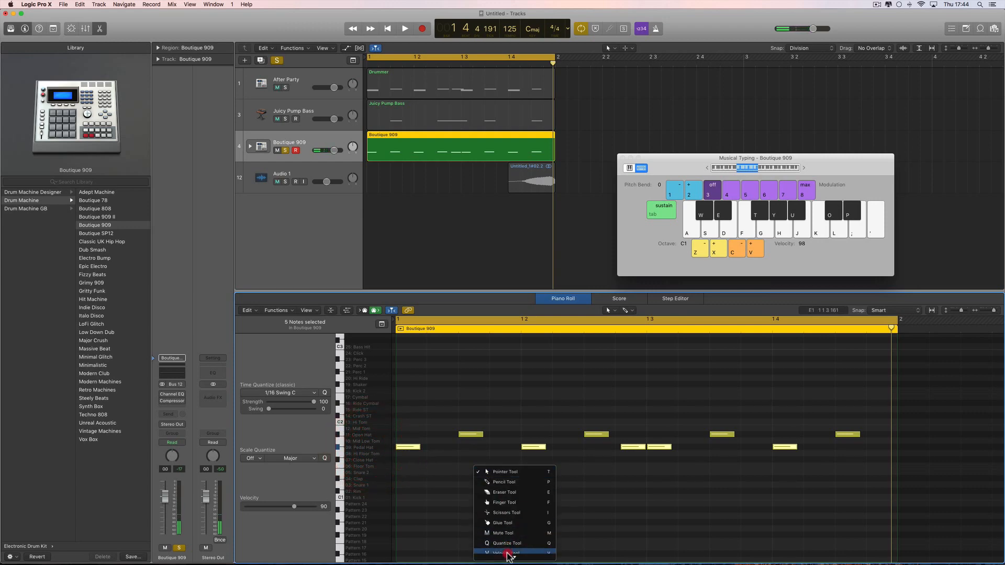
left_click(506, 532)
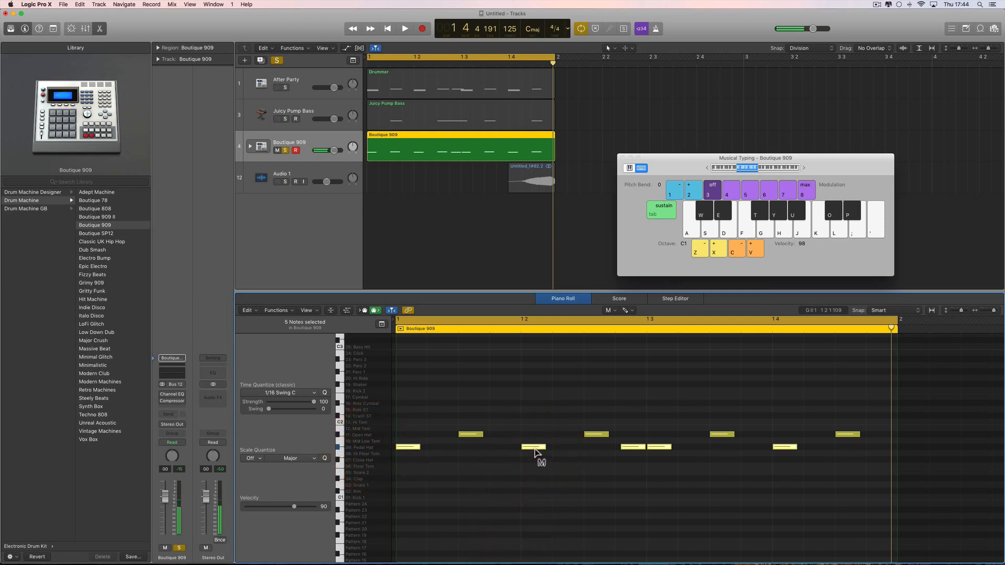
key("space")
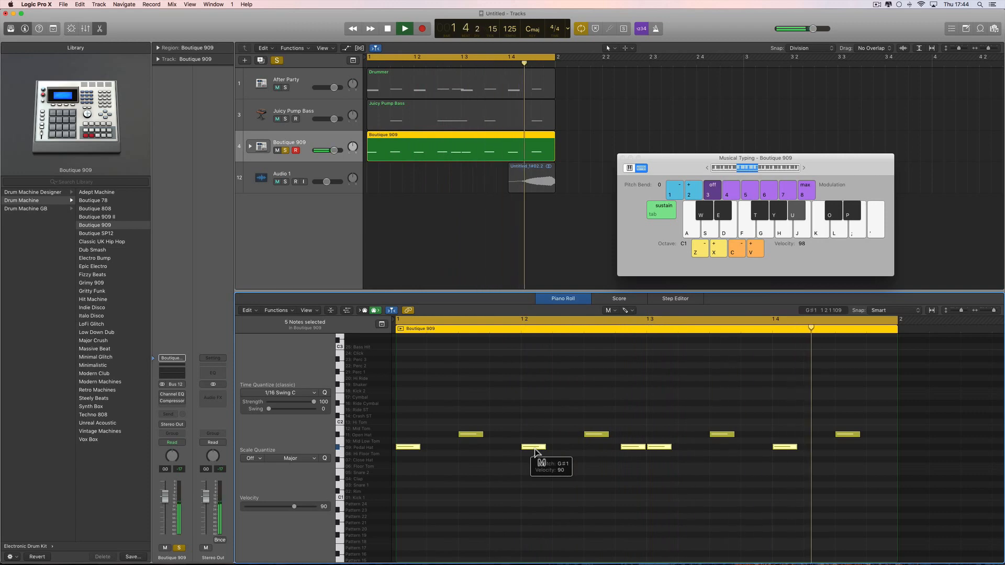
key("space")
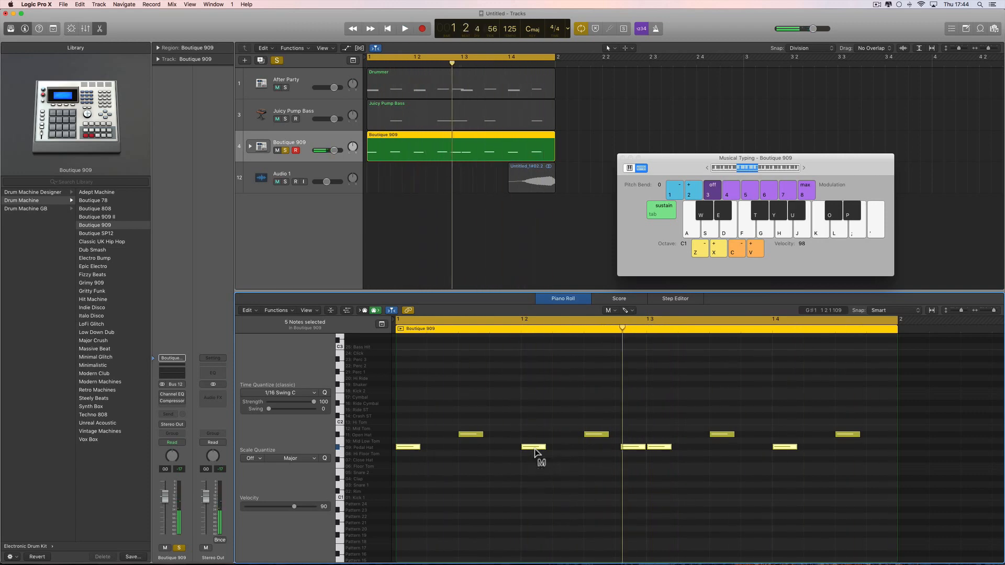
left_click(534, 448)
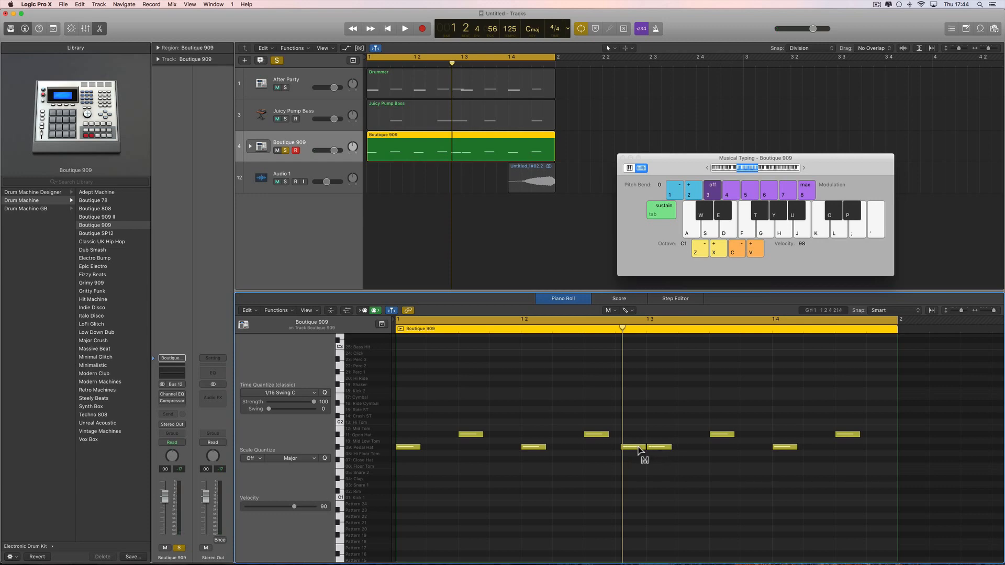
key("space")
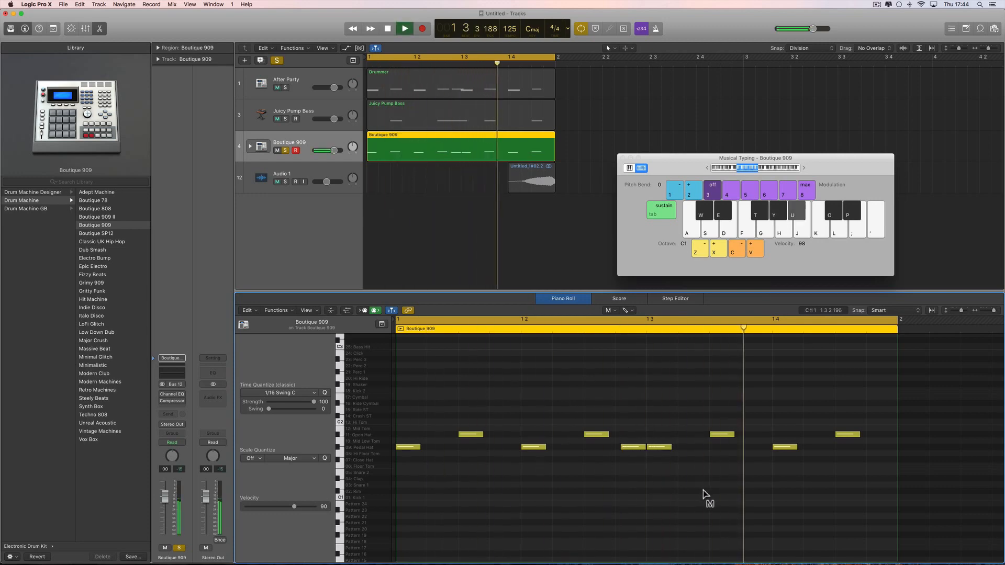
key("space")
right_click(698, 486)
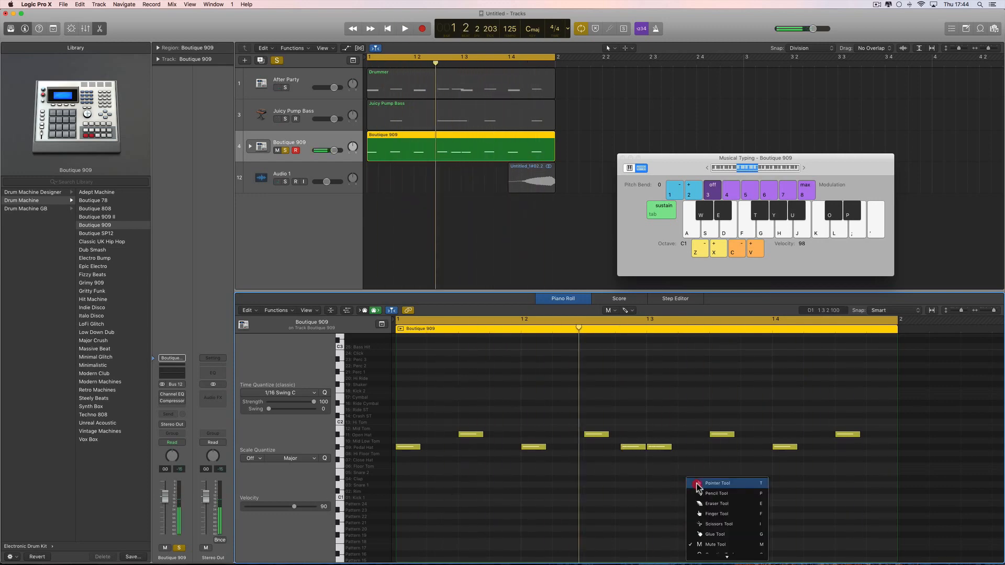
left_click(698, 484)
Step: Shorten all five Pedal Hat notes in the Boutique 909 region slightly, and audition the region
left_click(370, 447)
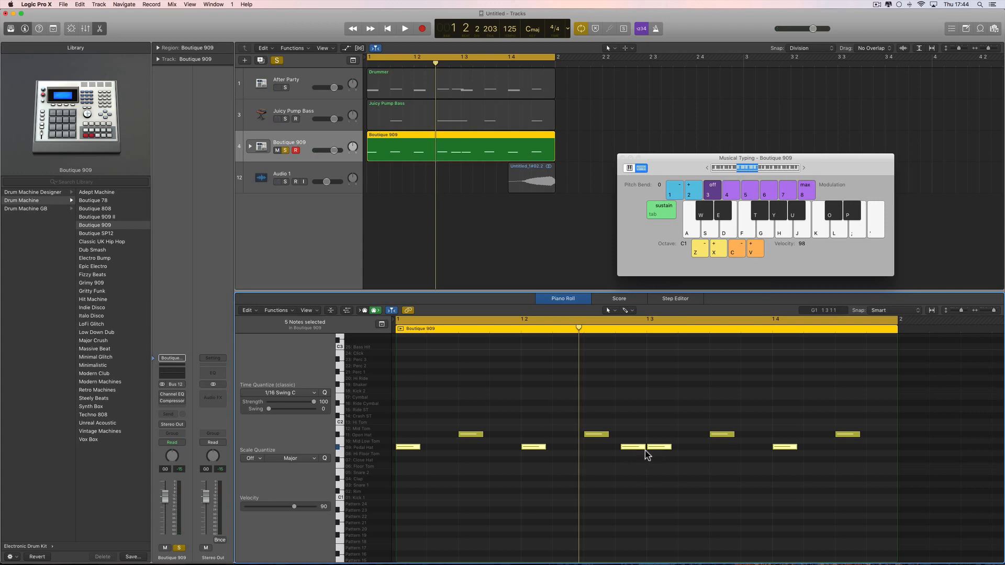
left_click_drag(644, 449, 639, 451)
key("space")
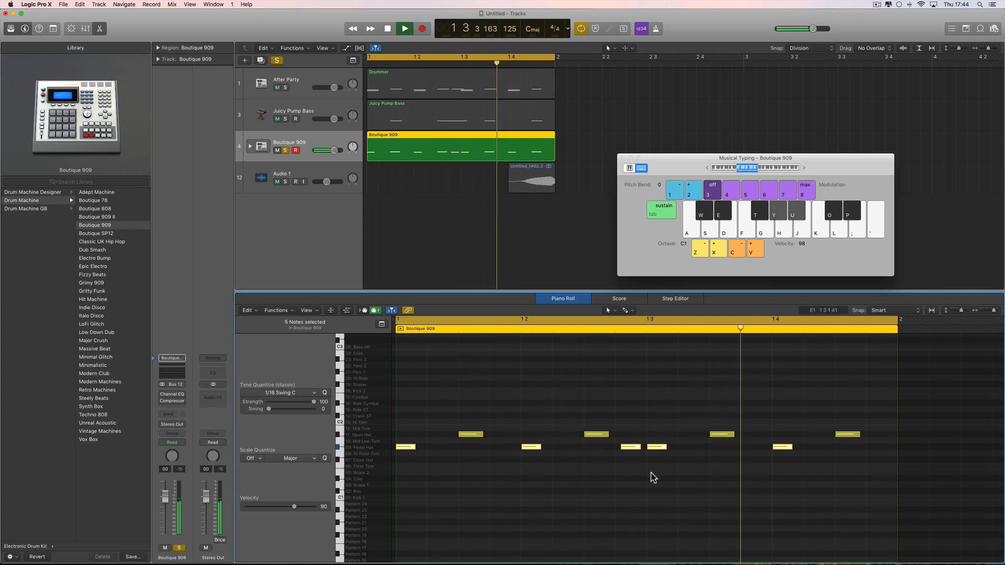
key("space")
Step: Lower the velocity of the Pedal Hat note just before beat 3 to 57, and audition the region
left_click(632, 447)
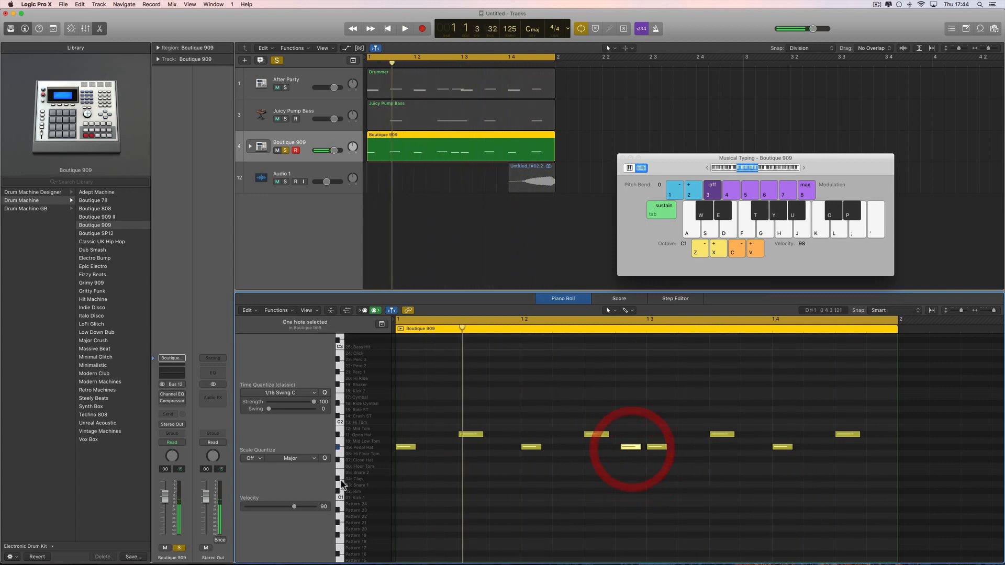
left_click_drag(295, 506, 276, 507)
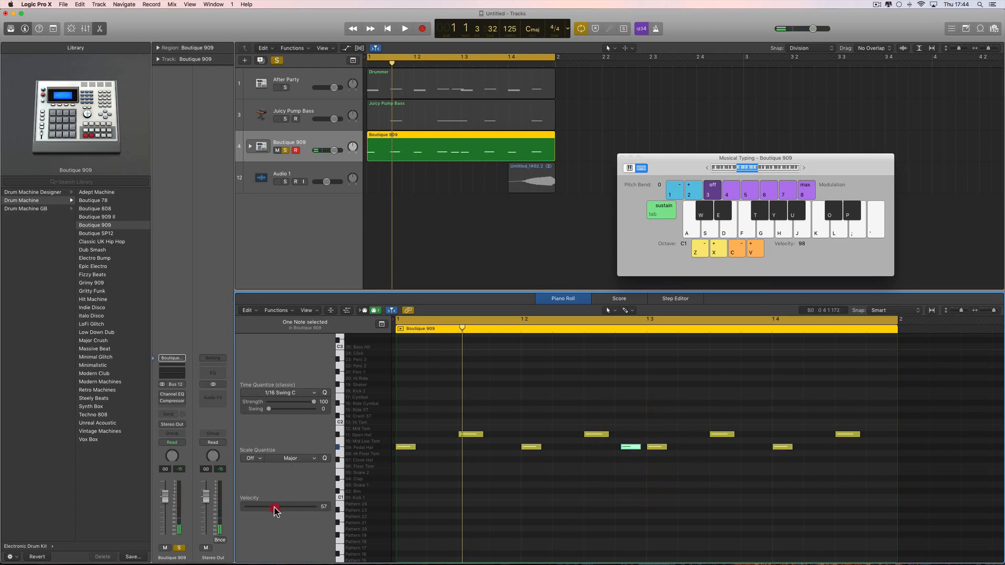
key("space")
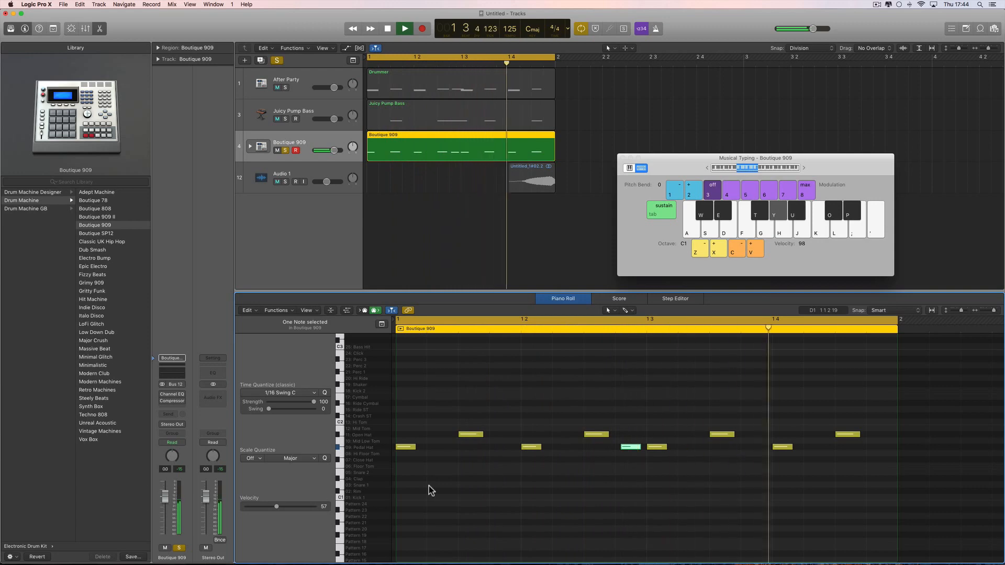
key("space")
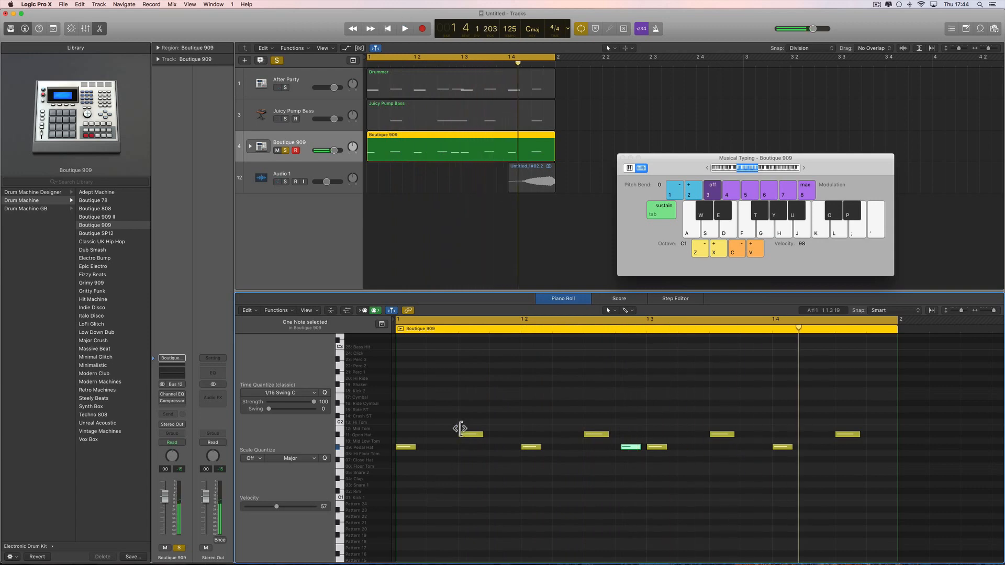
Step: Solo the After Party track together with Boutique 909, and play both drum parts
left_click(285, 88)
key("space")
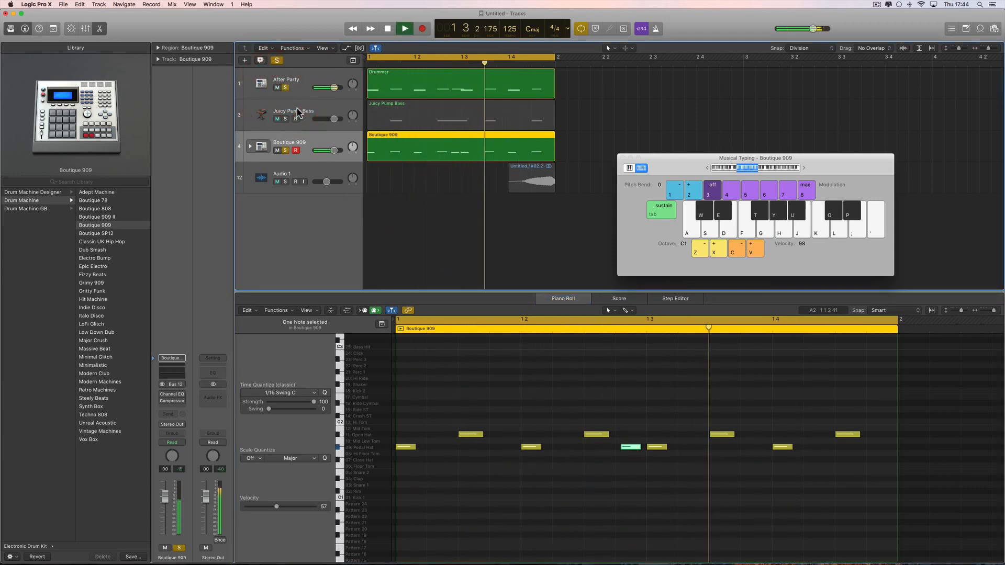
key("space")
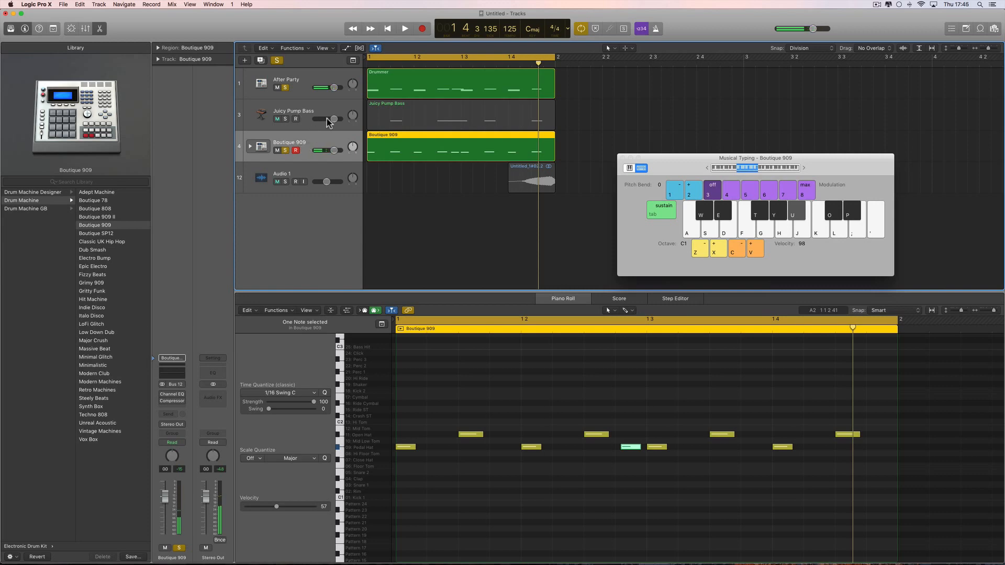
Step: Lower the Boutique 909 track's volume to -0.9 dB, and move the Musical Typing window farther away from the regions
left_click_drag(334, 150, 333, 151)
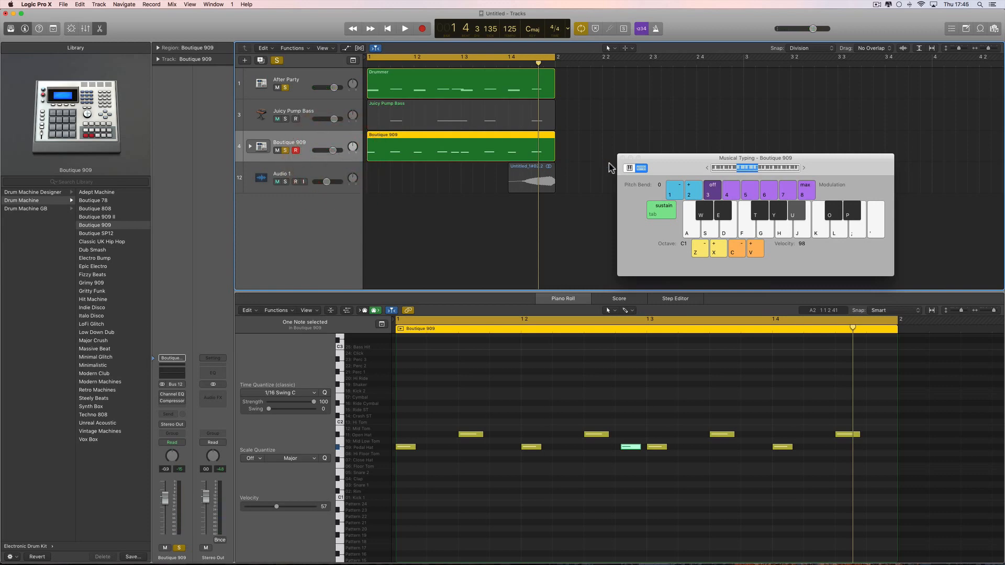
left_click_drag(652, 161, 756, 148)
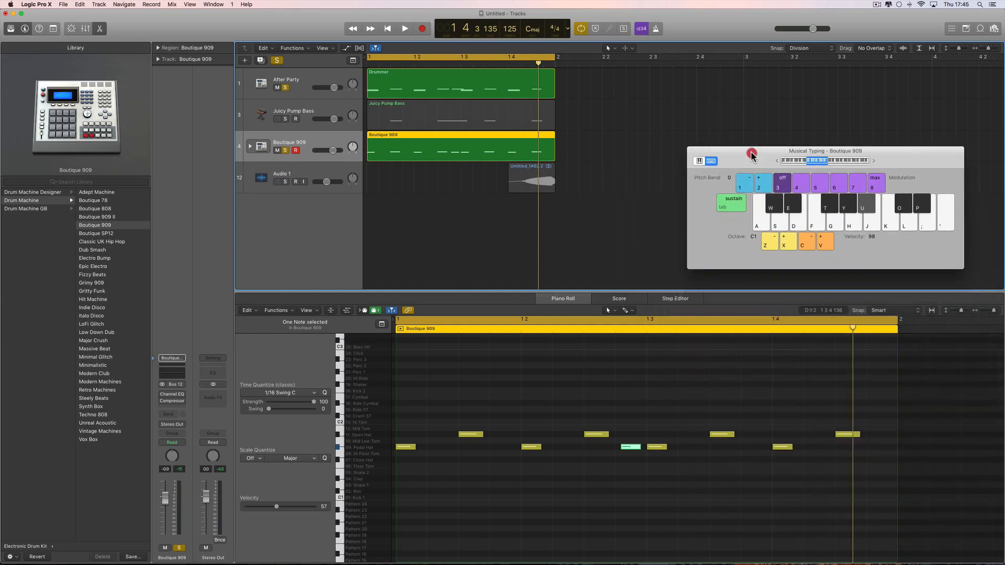
Step: Take the Boutique 909 track out of solo so only After Party is soloed, and show the Drummer region's notes
left_click(442, 81)
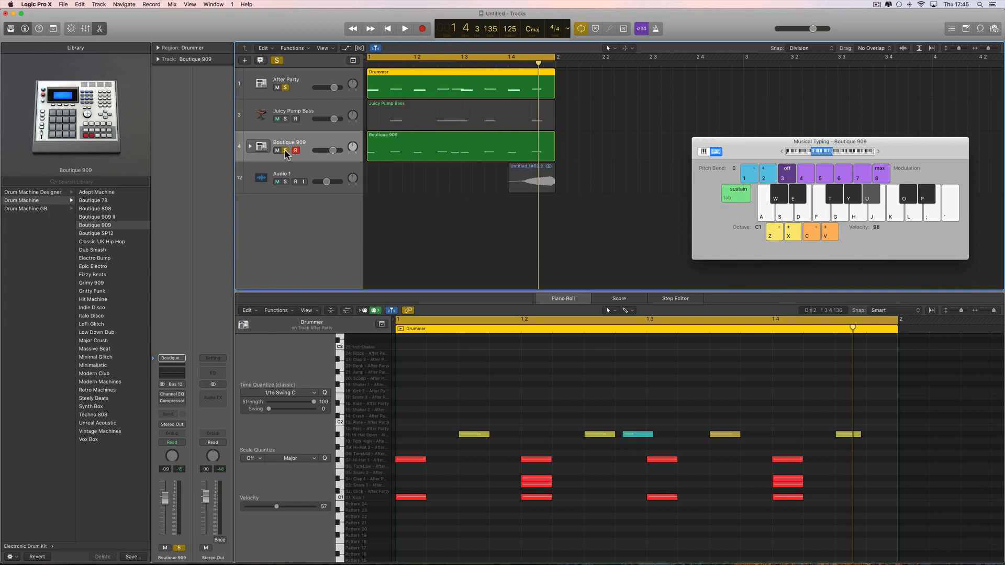
left_click(286, 151)
left_click(459, 85)
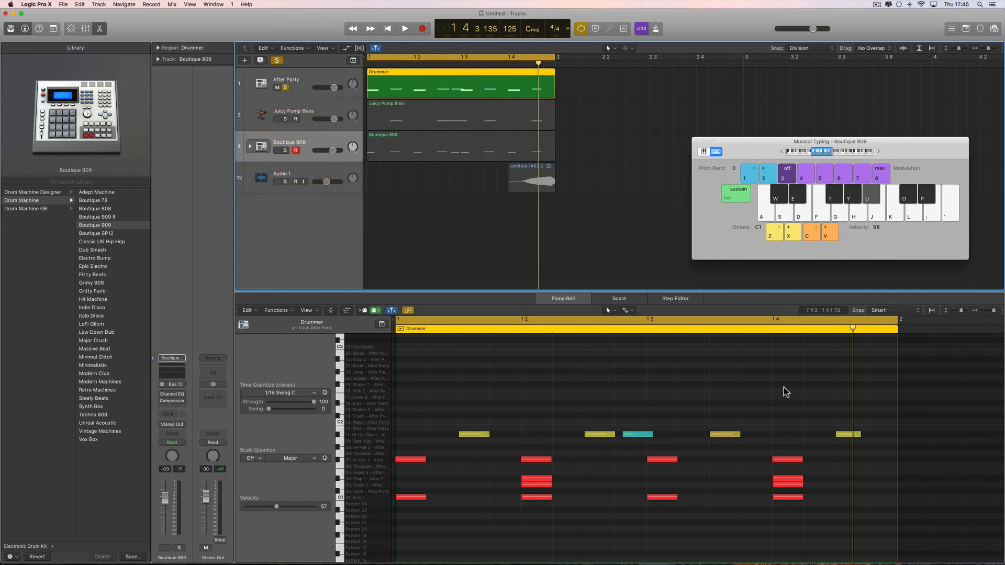
Step: Select the five Hi-Hat Open notes in the Drummer region, switch to the Mute tool, and audition the soloed After Party pattern
left_click_drag(870, 424, 463, 433)
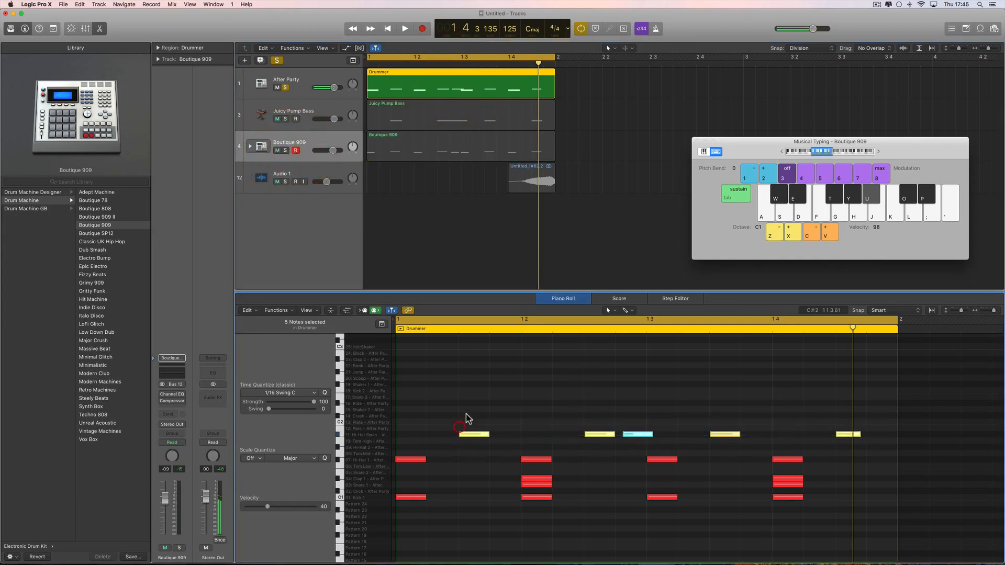
key("t")
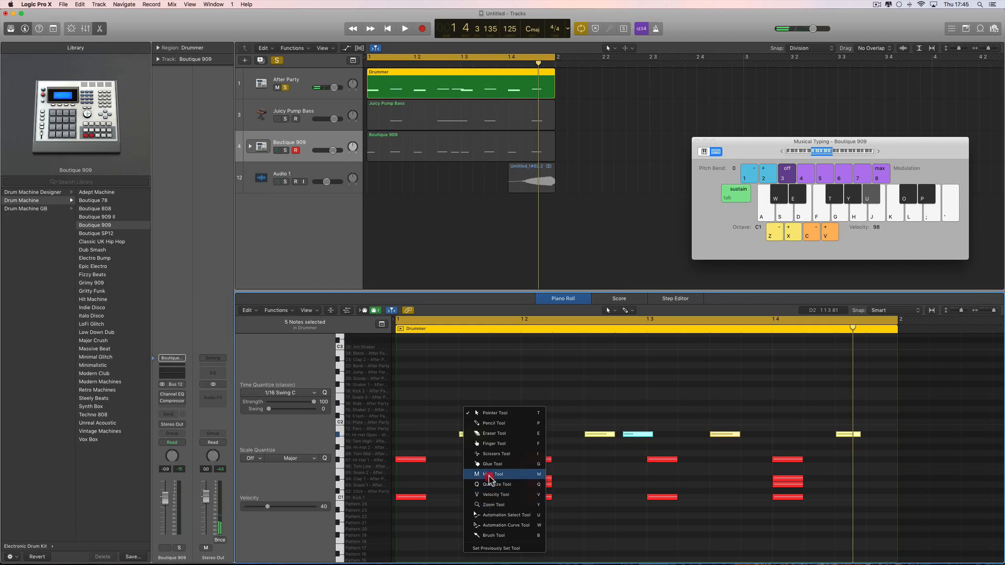
left_click(489, 474)
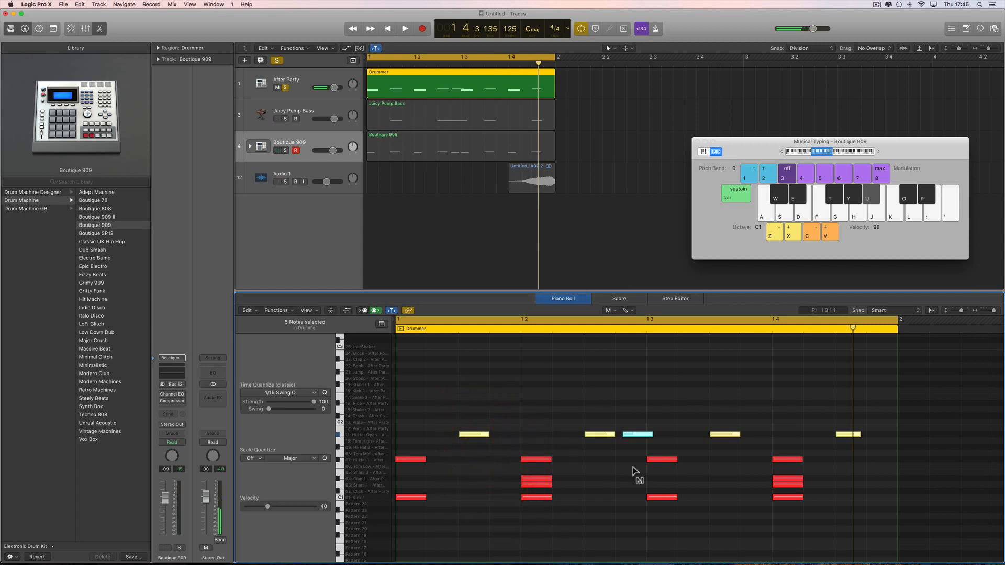
key("space")
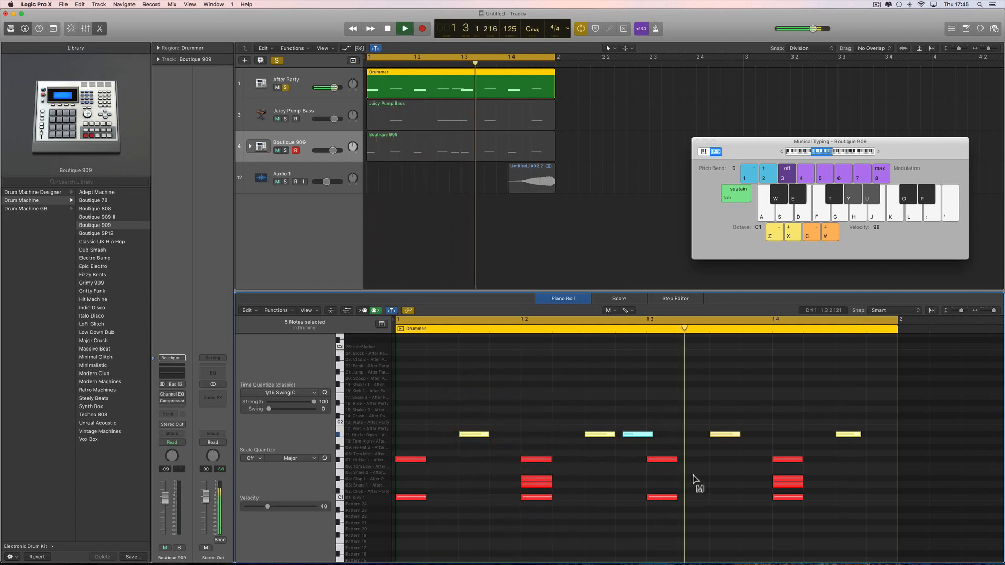
key("space")
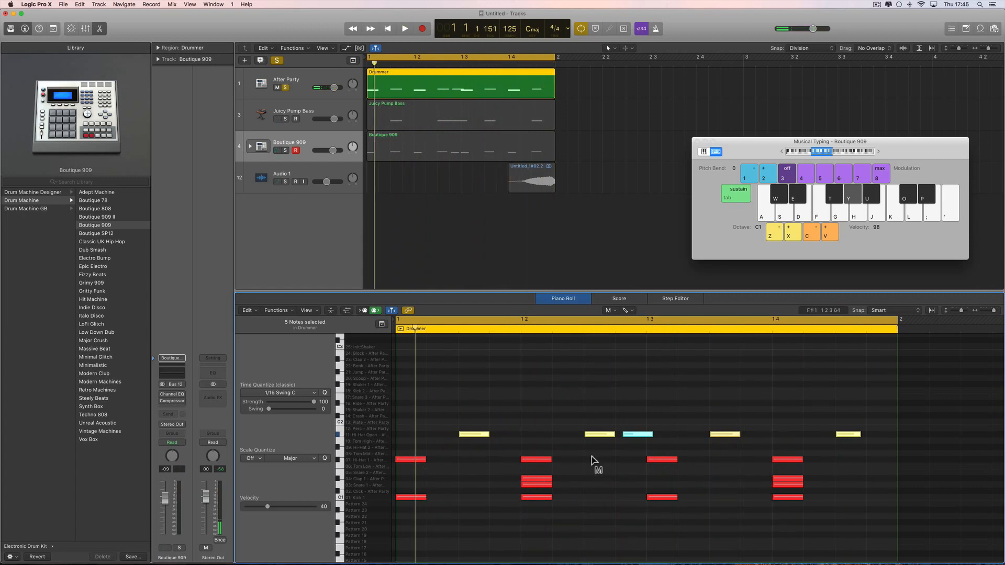
Step: Move the Audio 1 region out of the cycle range to position 2 3 1 1, and close the editor
left_click(318, 175)
left_click_drag(519, 168, 660, 169)
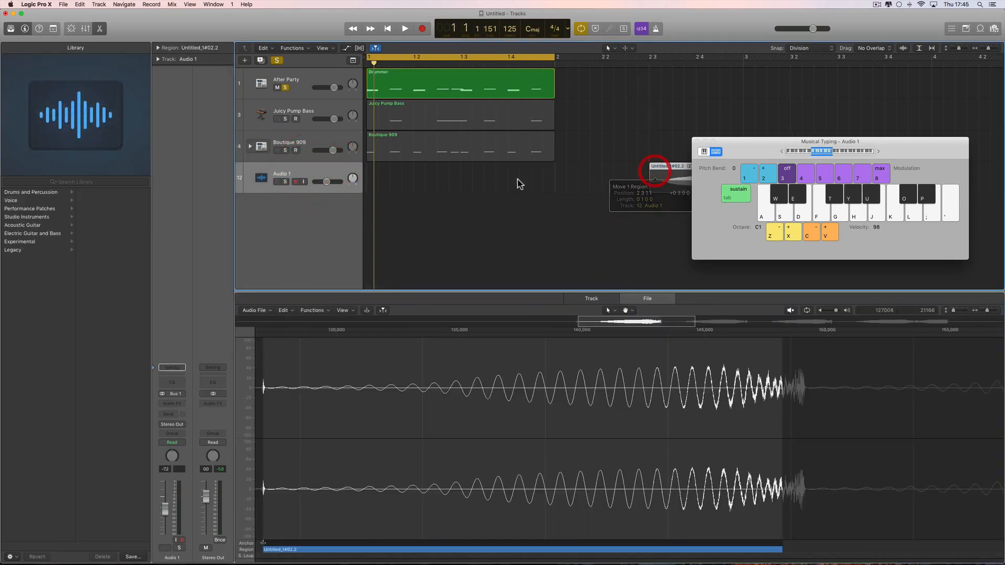
left_click(333, 175)
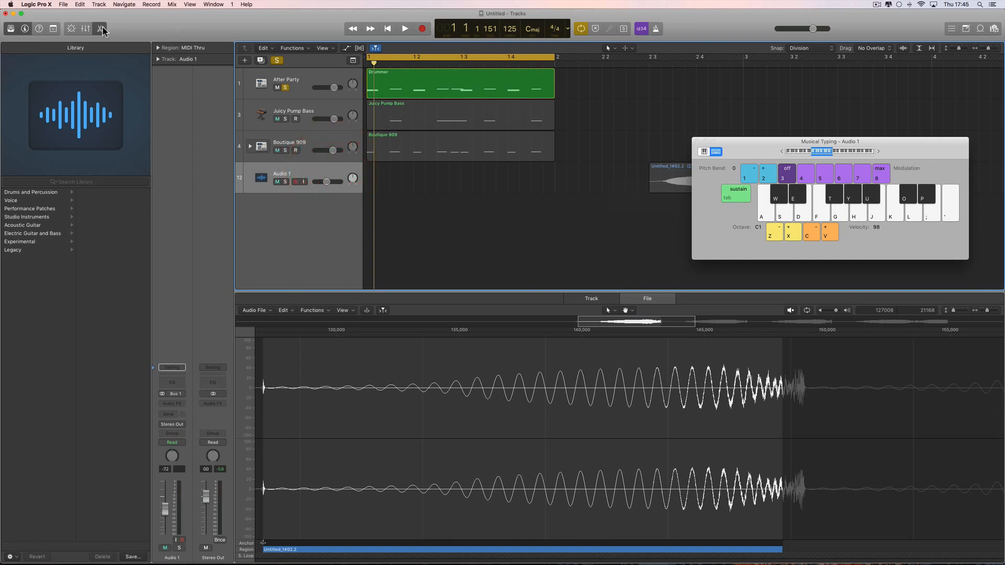
left_click(101, 30)
Step: Play the soloed After Party track, and check that the Audio 1 track takes its input from Bus 1
left_click(312, 73)
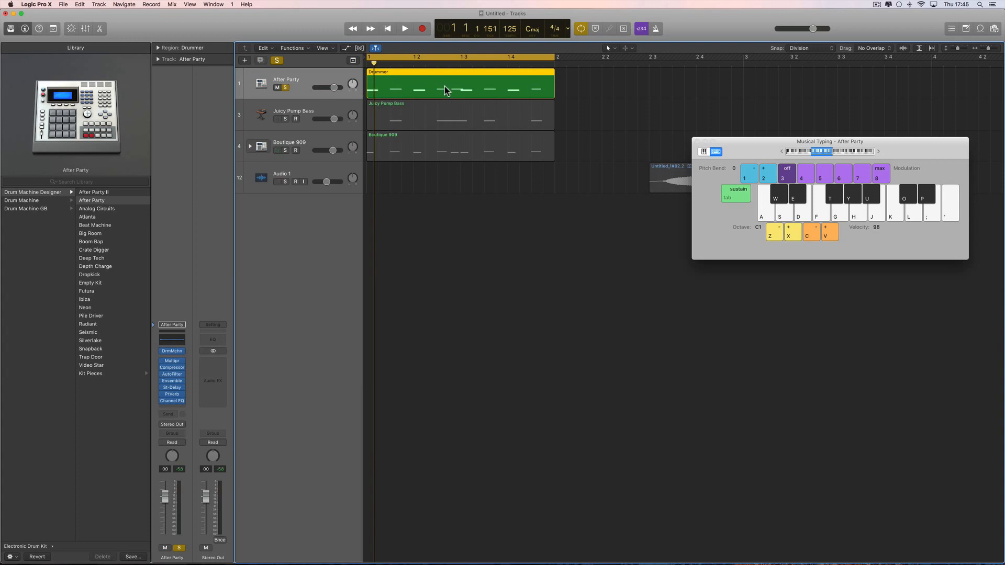
key("space")
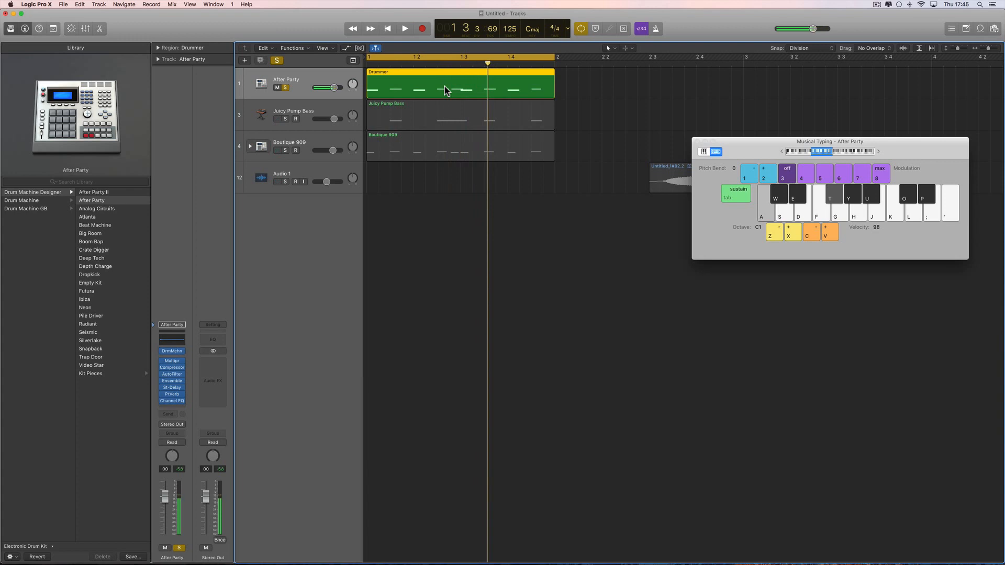
left_click(306, 168)
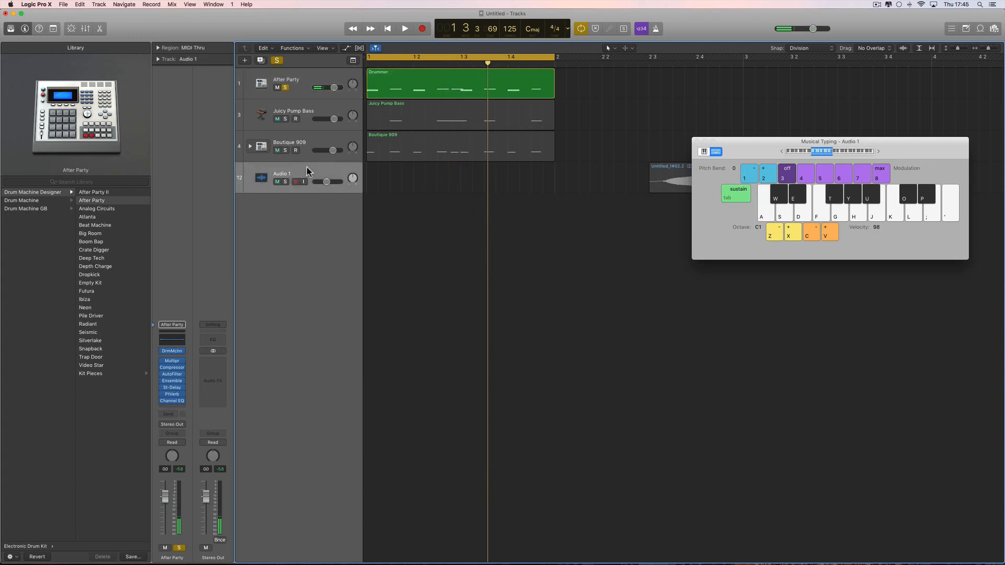
left_click(182, 394)
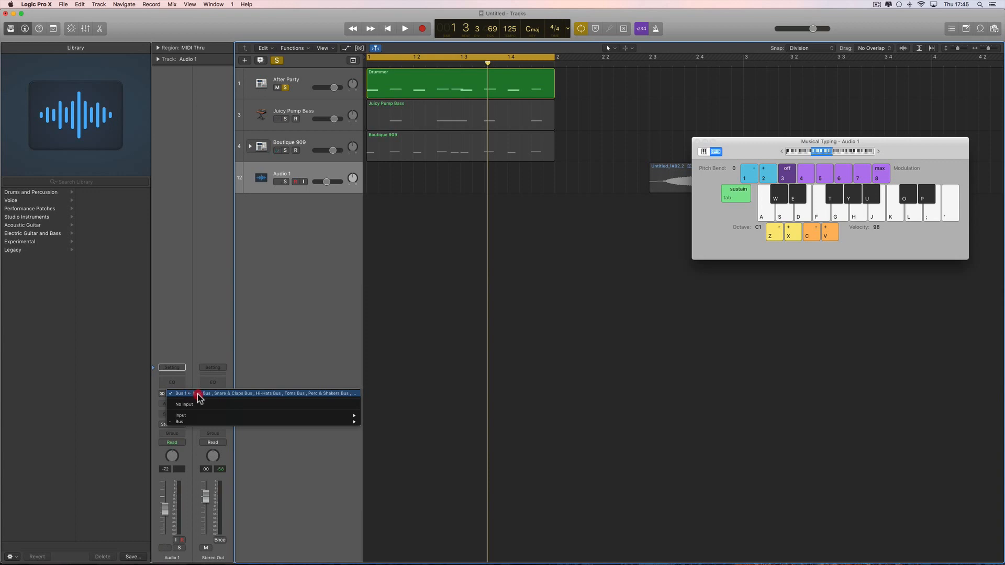
left_click(198, 395)
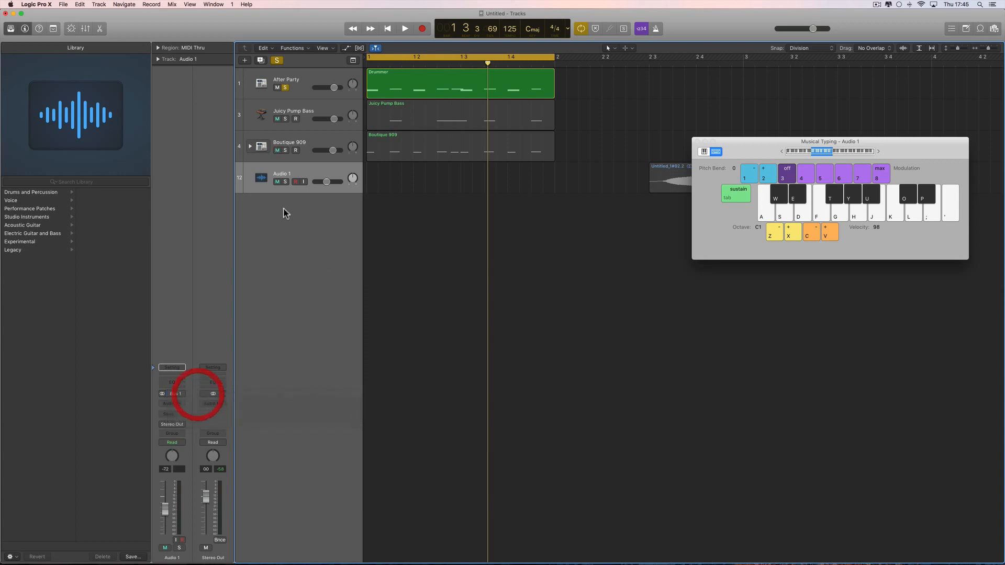
Step: Open the mixer, and expand the After Party channel to show its individual kit piece and bus channels
left_click(85, 29)
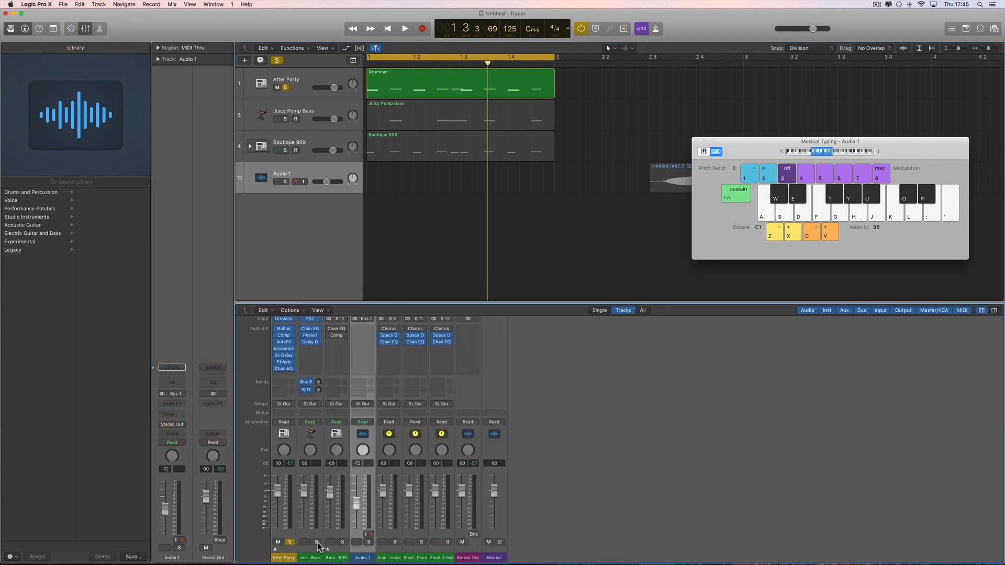
left_click(287, 557)
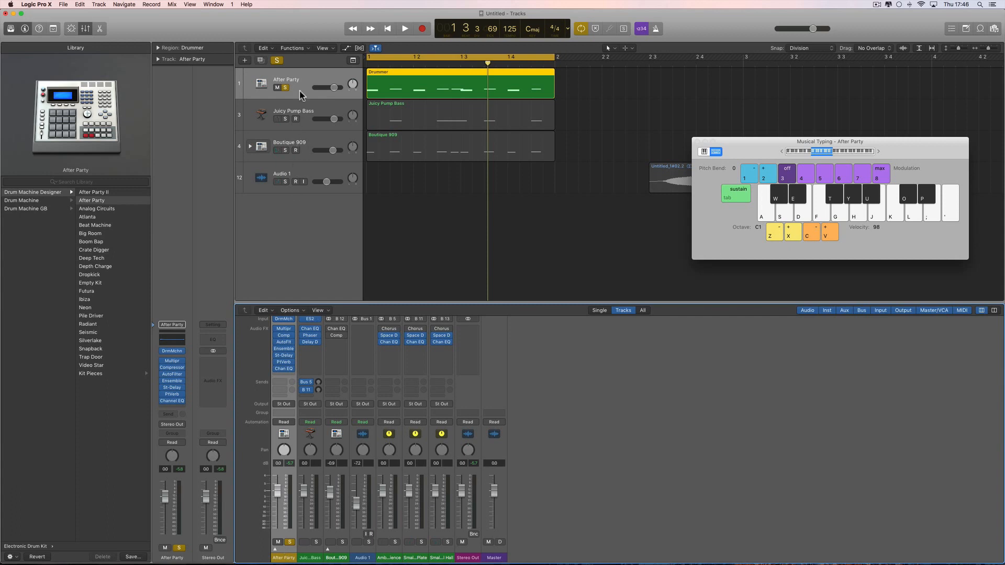
left_click(276, 551)
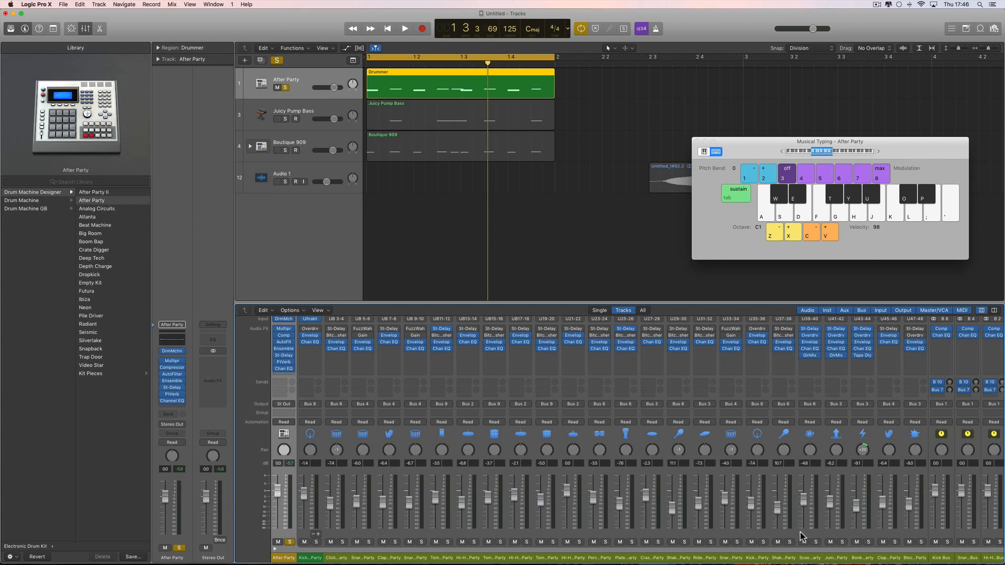
Step: Examine the kick, snare, hi-hat, toms, percussion and cymbal bus channels and their outputs, selecting them individually and together
scroll(799, 544, "right", 5)
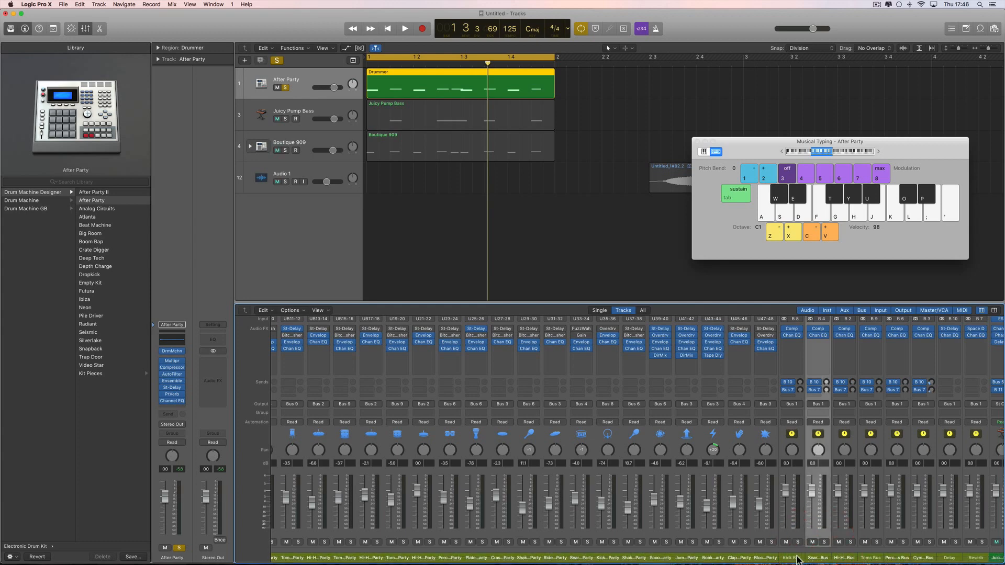
left_click(795, 558)
left_click(819, 558)
left_click(843, 558)
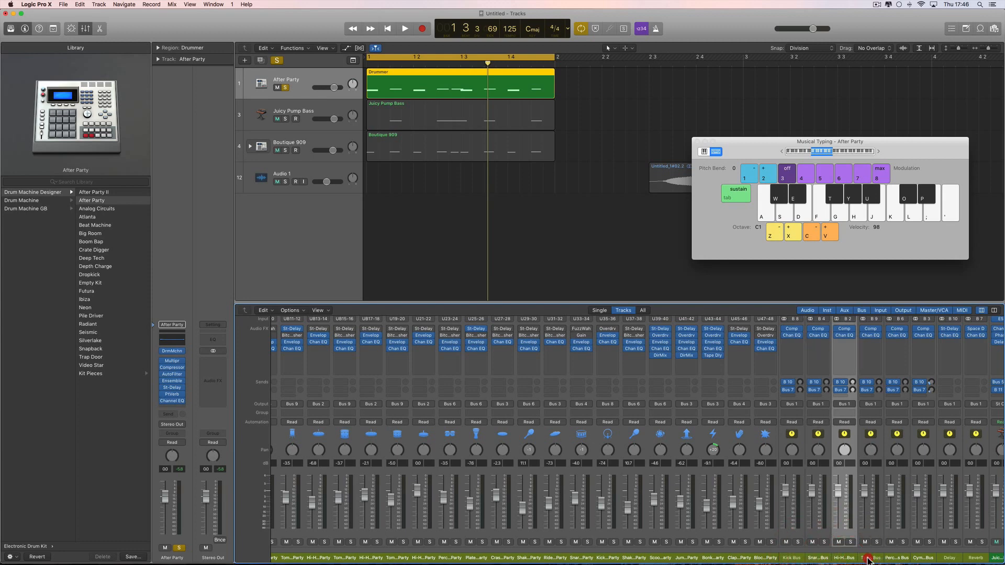
left_click(870, 558)
left_click(896, 558)
left_click(926, 558)
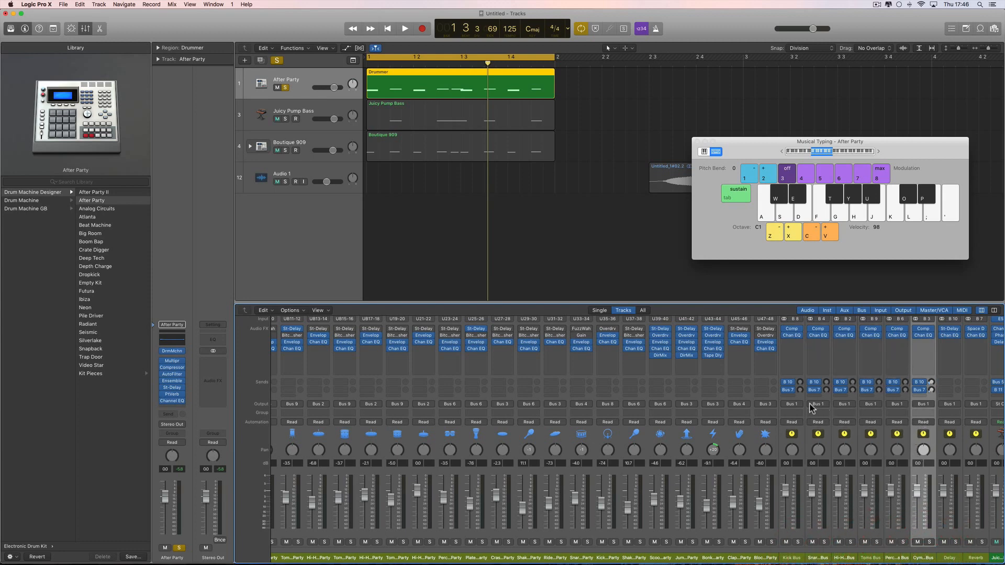
scroll(790, 536, "down", 1)
left_click(795, 558)
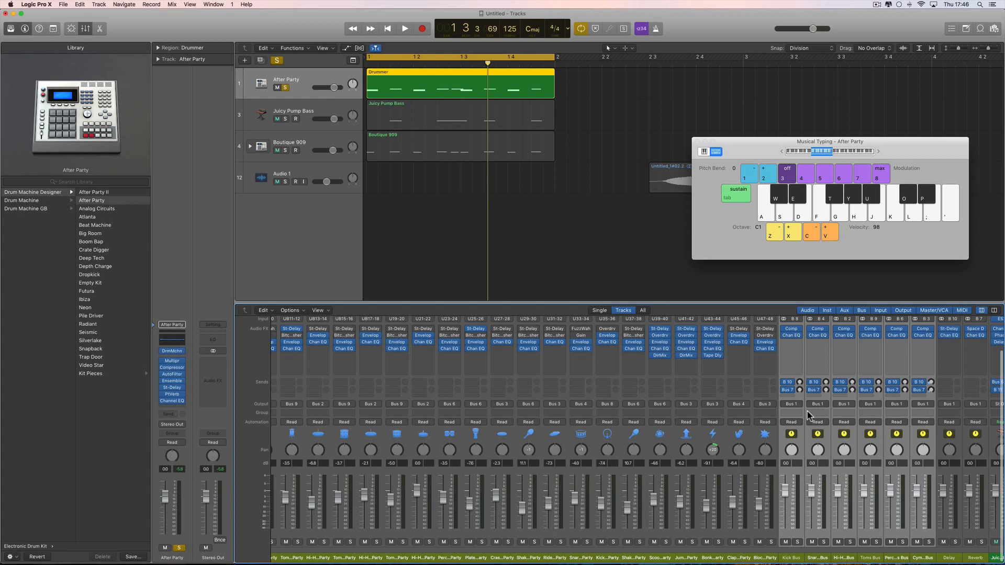
scroll(809, 415, "left", 10)
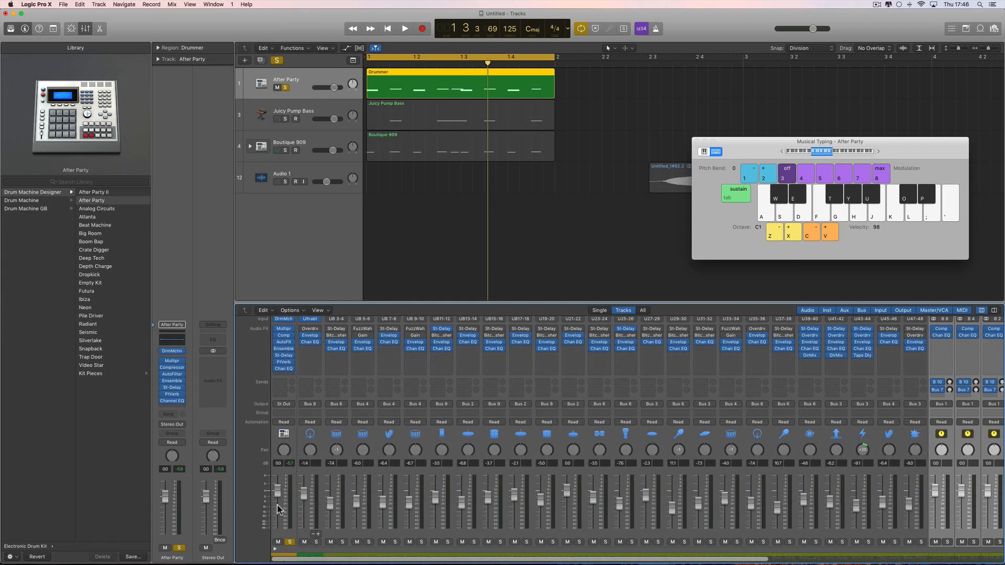
Step: Collapse the After Party channels, and try lowering the After Party fader during playback before resetting it to 0 dB
left_click(278, 554)
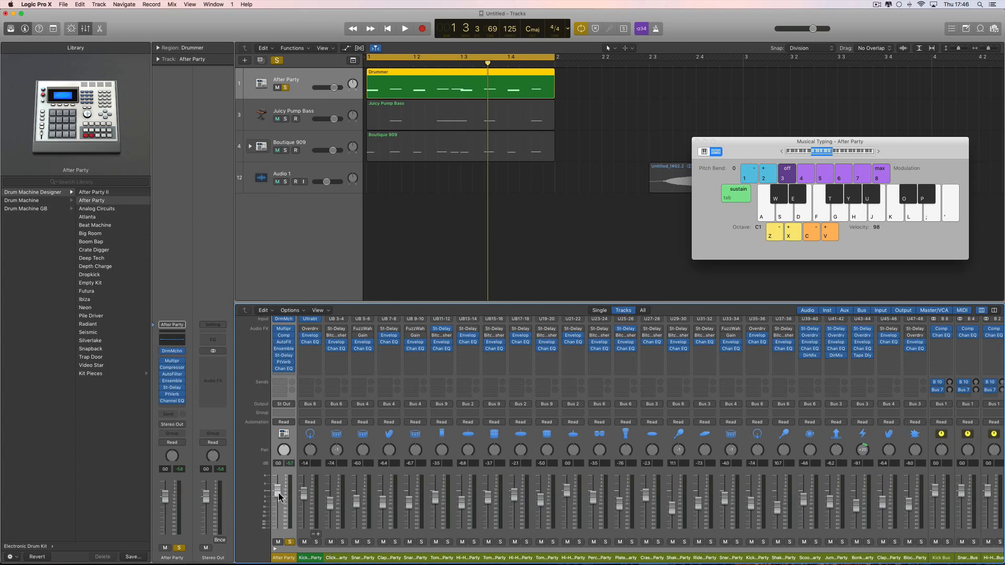
left_click(275, 548)
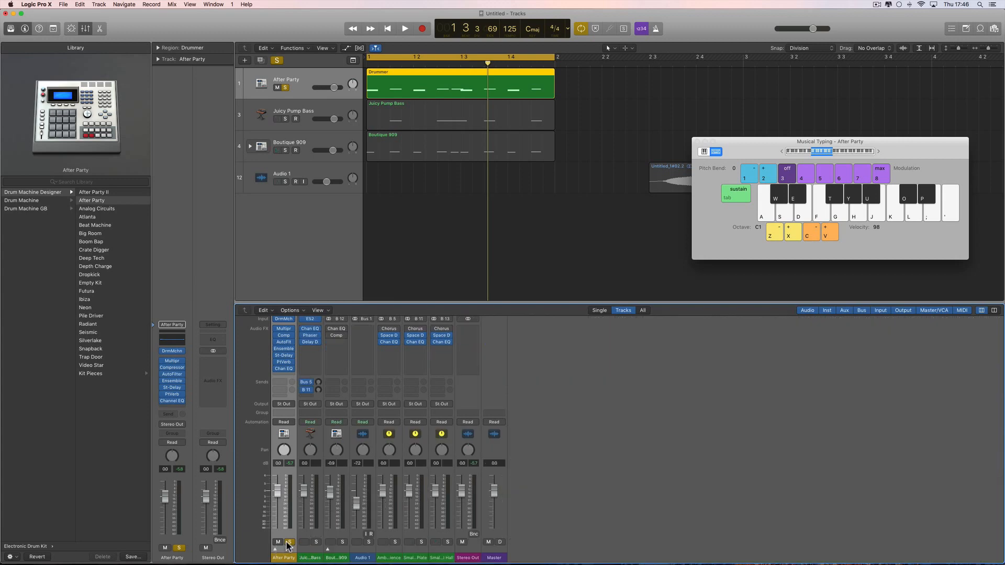
key("space")
left_click_drag(277, 491, 274, 536)
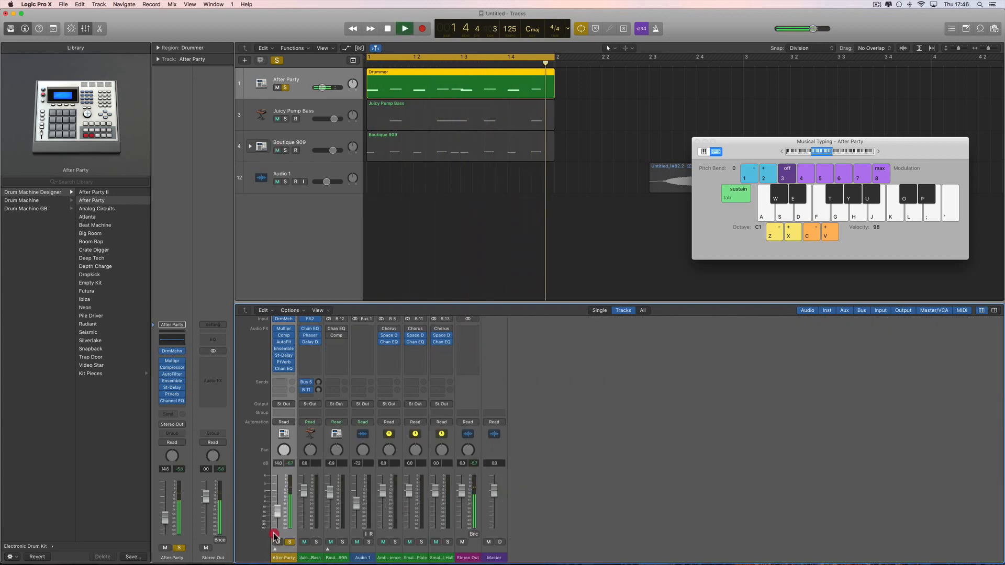
left_click(275, 513, "alt")
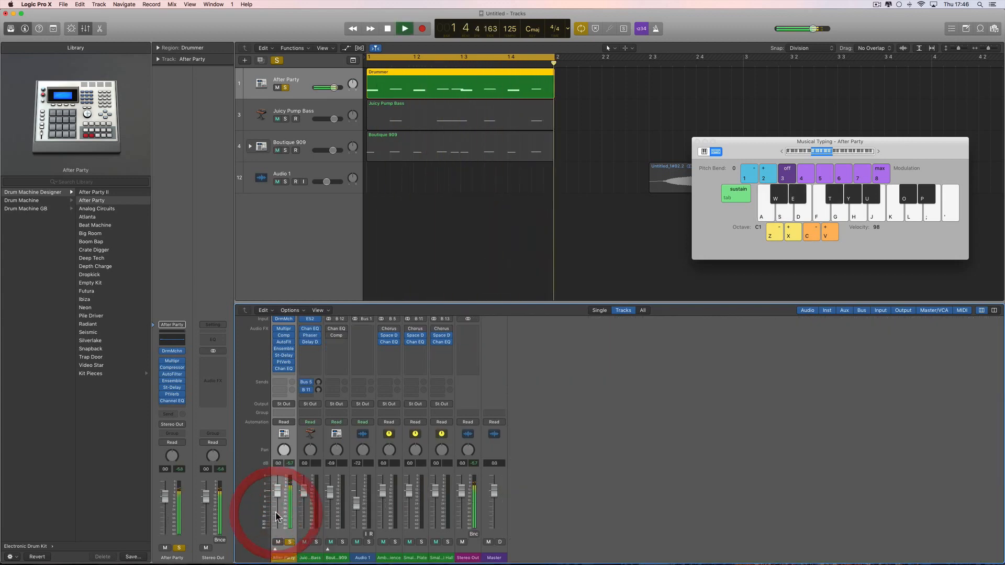
key("space")
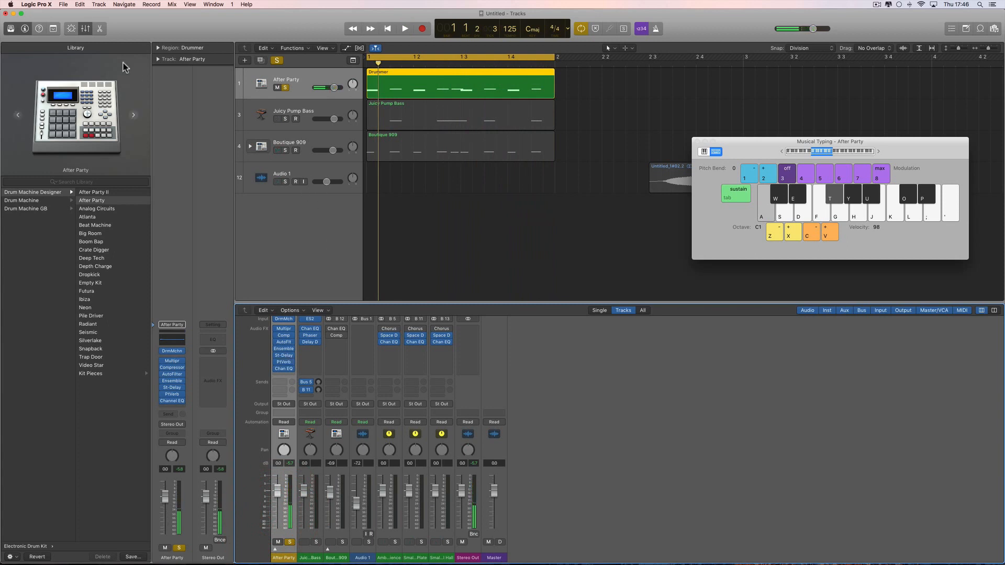
Step: Close the mixer, select the Audio 1 track, and move the Musical Typing window clear of its audio region
left_click(86, 29)
left_click(311, 170)
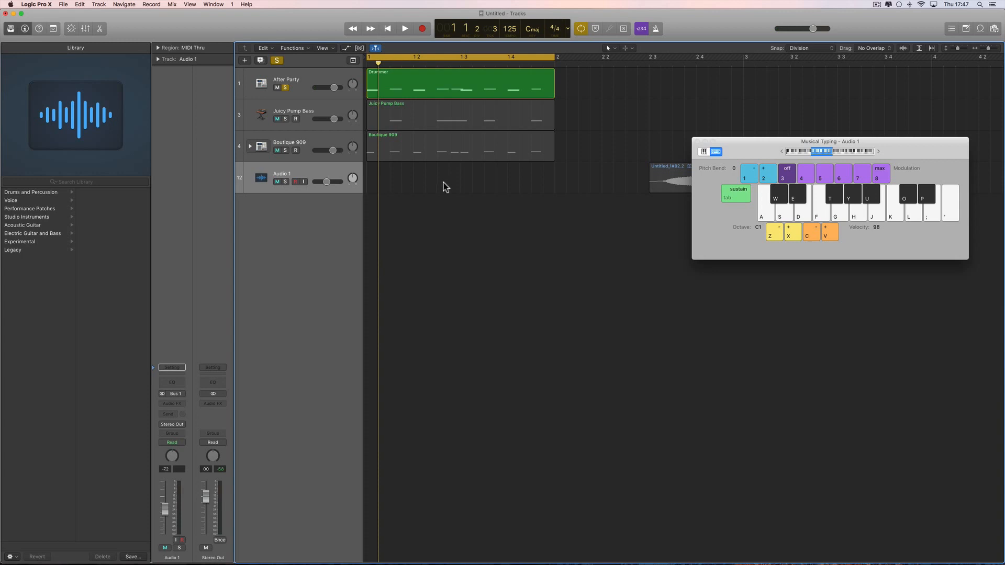
left_click_drag(748, 143, 761, 232)
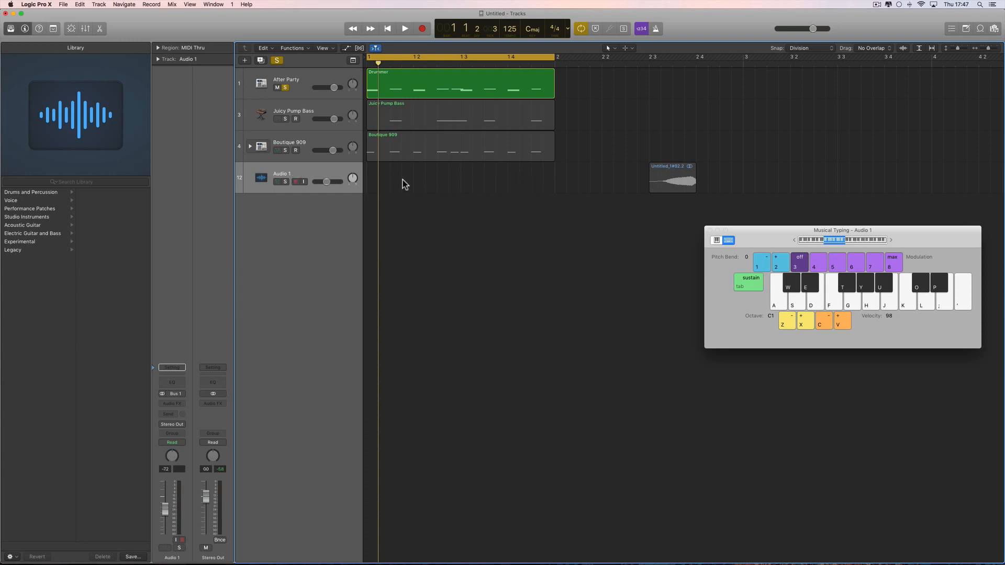
Step: Mute the five Hi-Hat Open notes in the Drummer region, and return to the Pointer tool
double_click(409, 91)
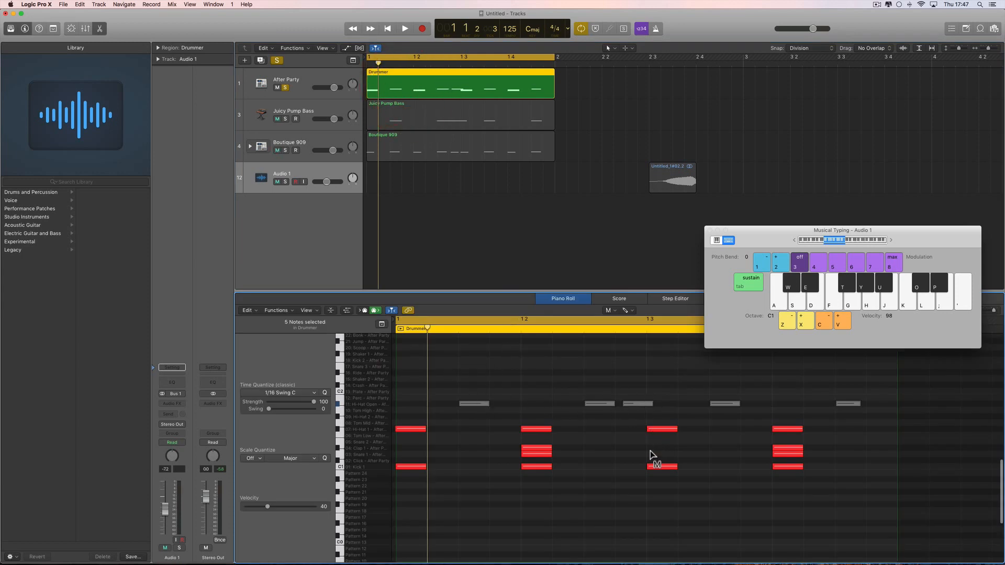
right_click(622, 449)
left_click(623, 449)
Step: Clear the After Party solo, record-enable the Audio 1 track, and record one bar of the Bus 1 audio onto it
left_click(286, 87)
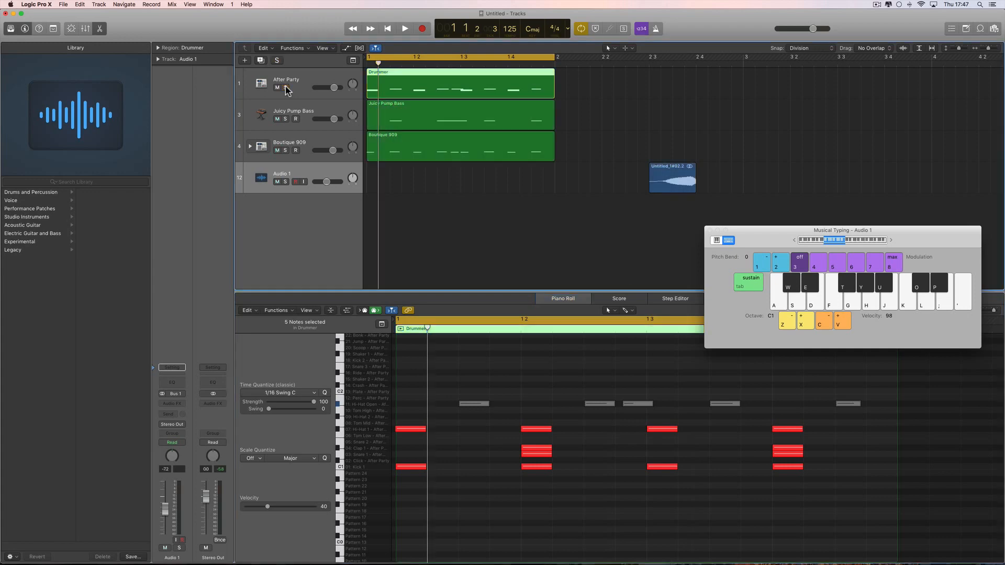
left_click(318, 174)
left_click(295, 182)
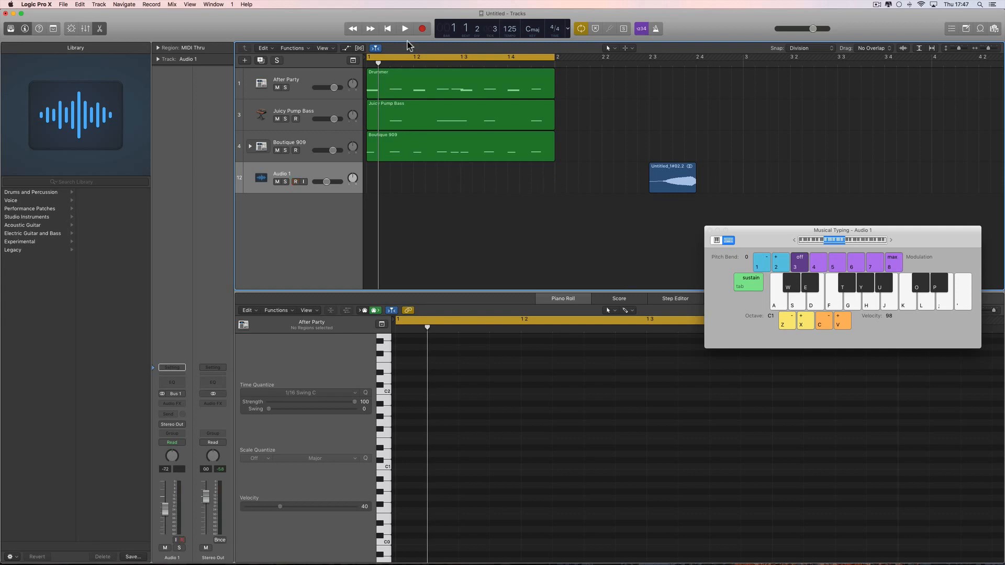
left_click(422, 29)
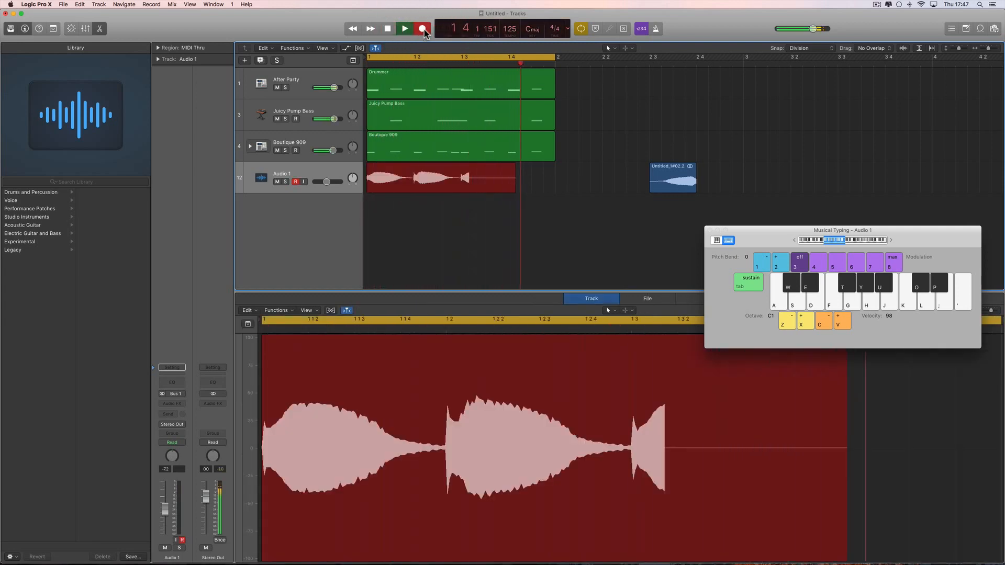
key("space")
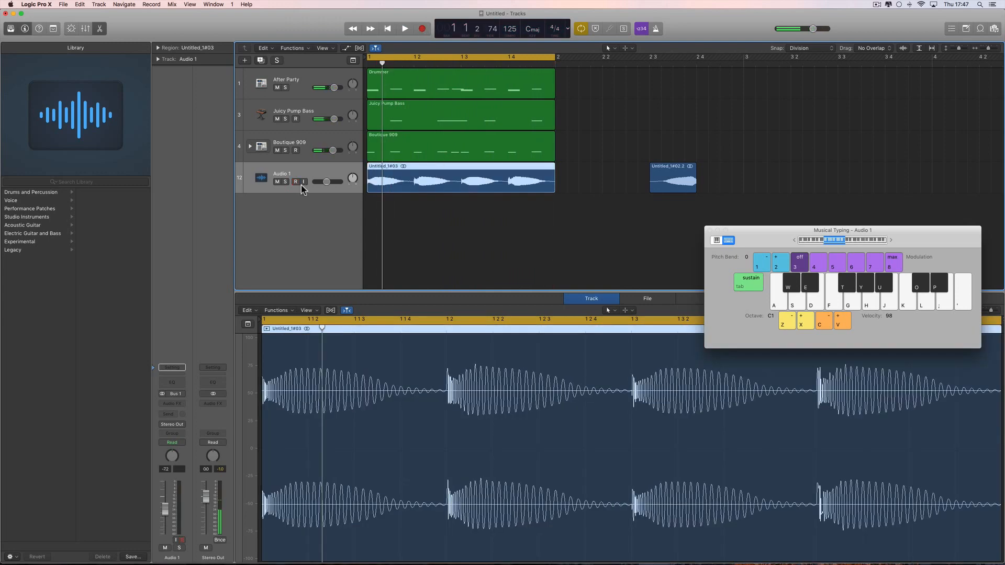
left_click(294, 182)
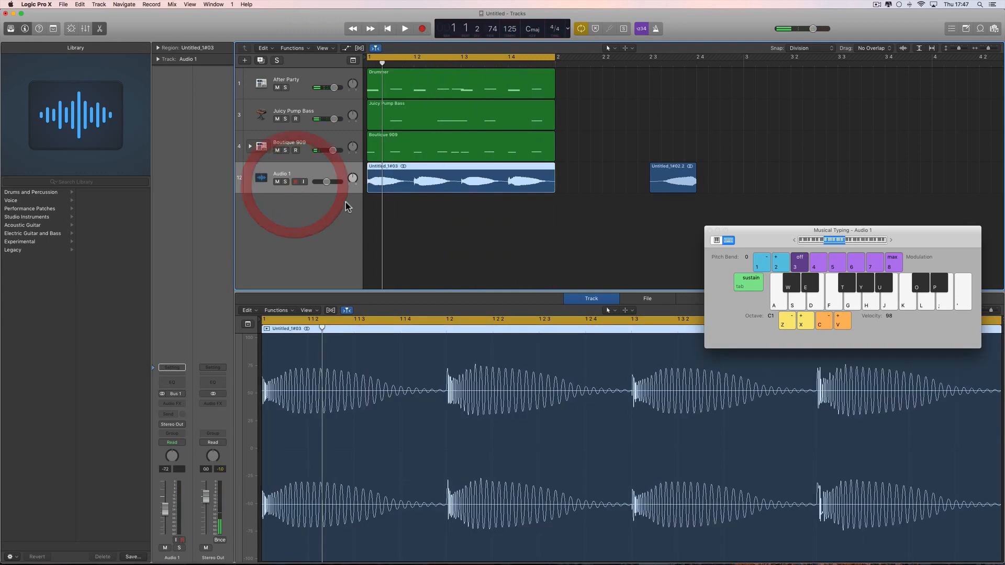
Step: Solo Audio 1, play back the newly recorded region, and move the Musical Typing window clear of the audio editor
left_click(285, 182)
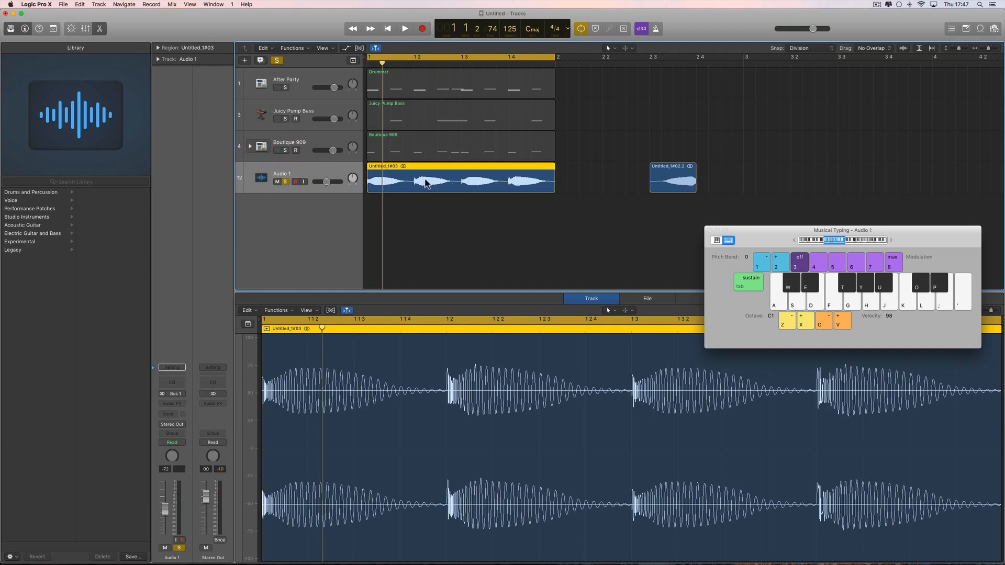
key("space")
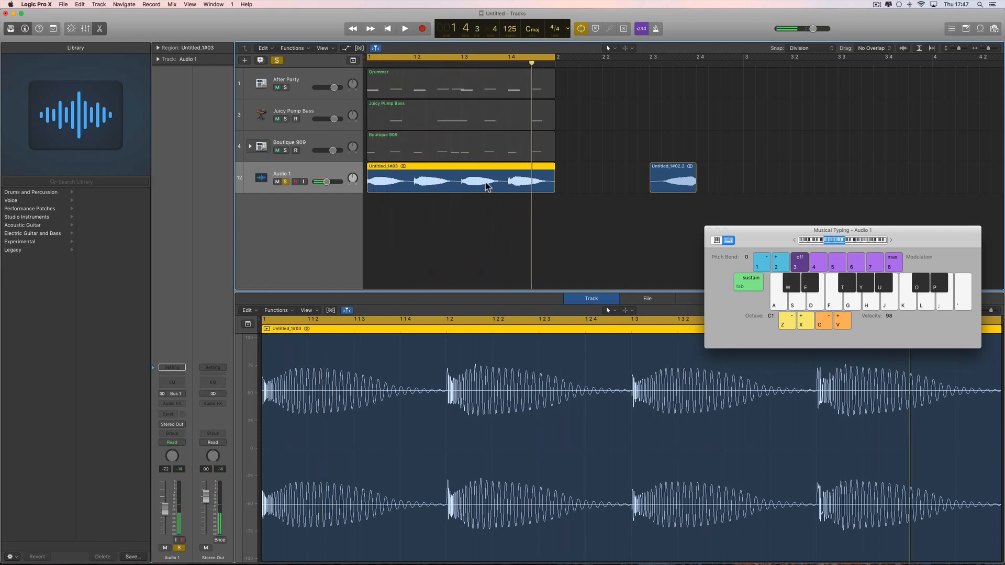
left_click_drag(777, 241, 786, 128)
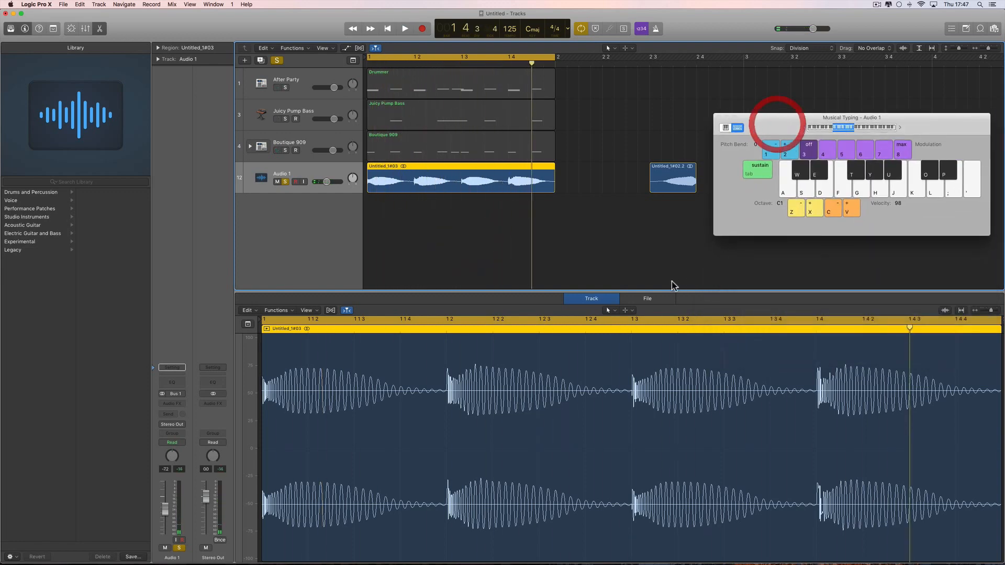
Step: Show the recorded region in the File editor, and check the Advanced Tools and Audio options in the Advanced preferences
left_click(648, 299)
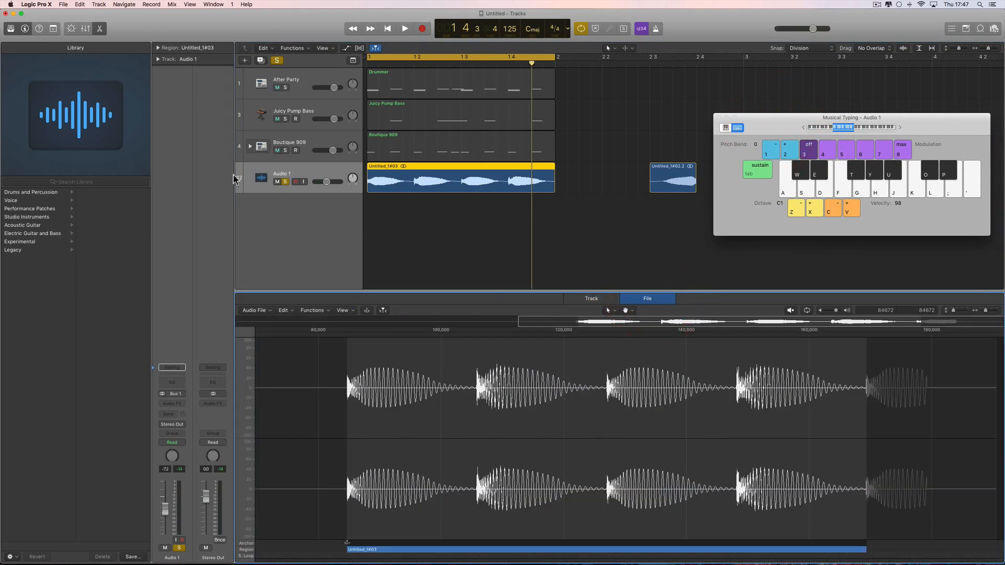
left_click(37, 4)
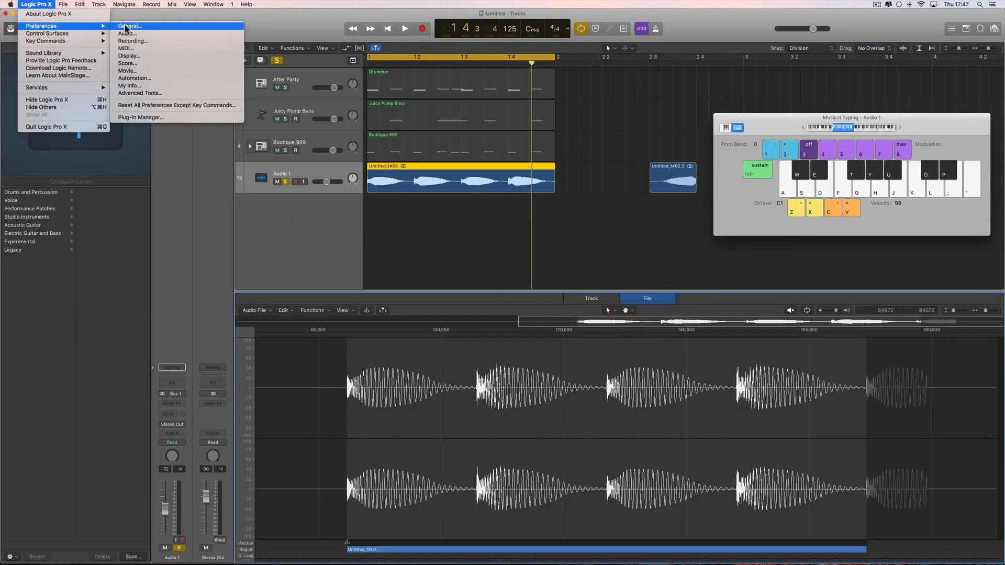
left_click(129, 27)
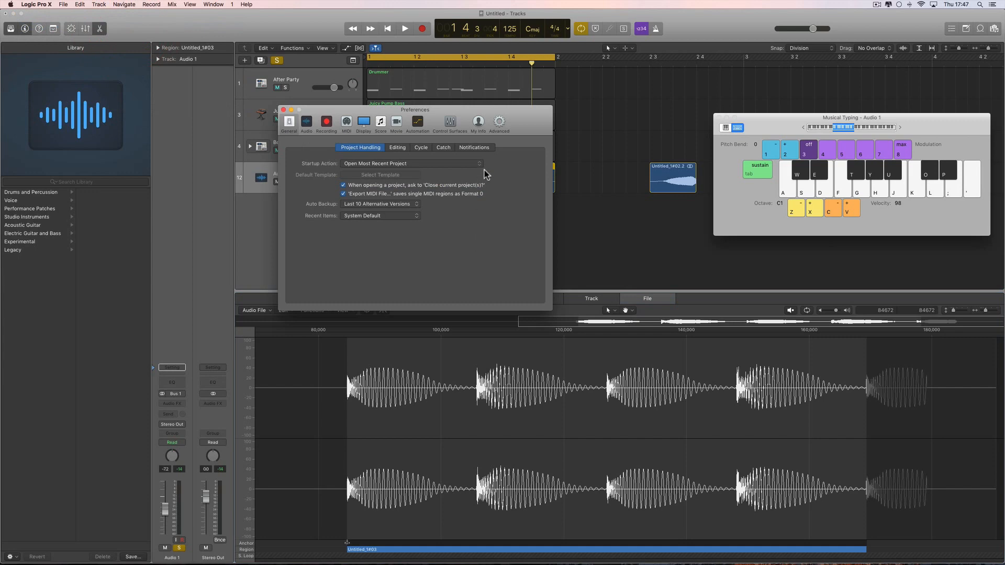
left_click(500, 124)
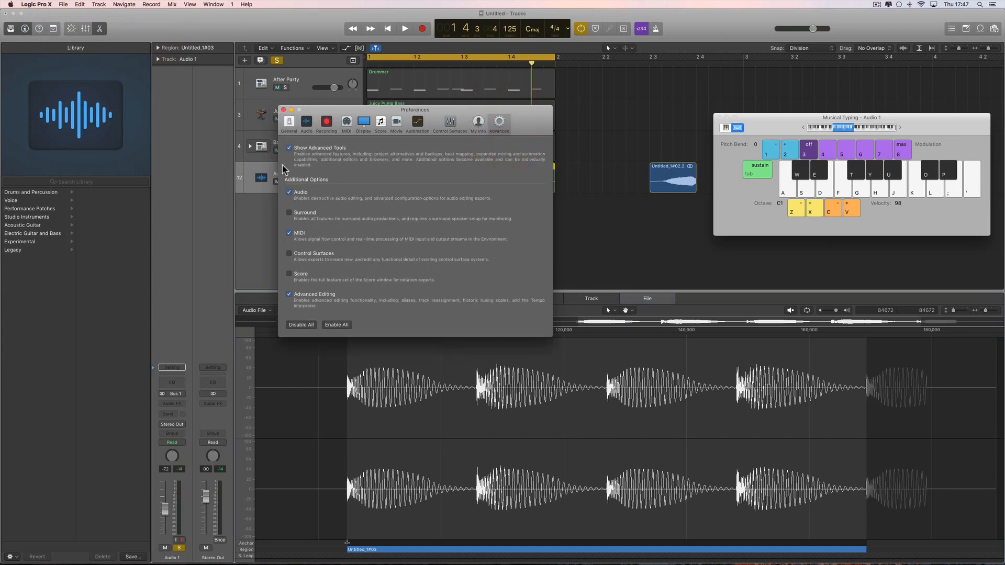
left_click(283, 110)
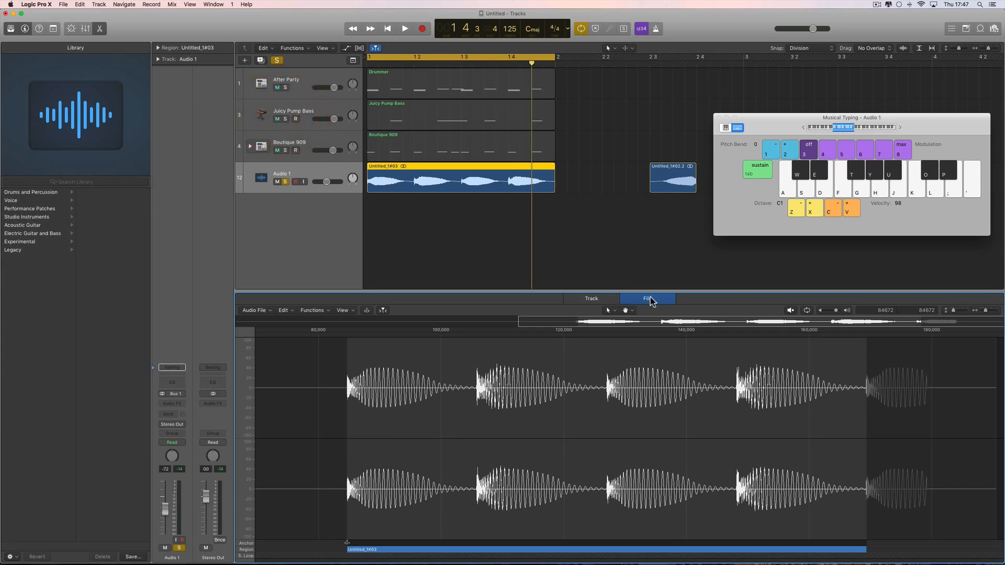
Step: Reverse the recorded audio in the File editor and play back the result
left_click(326, 312)
left_click(325, 357)
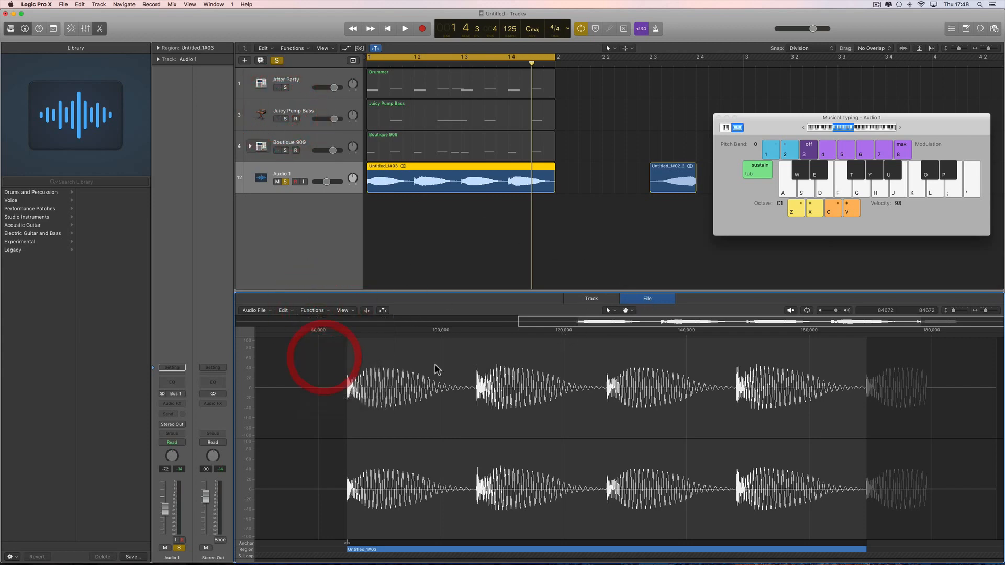
key("space")
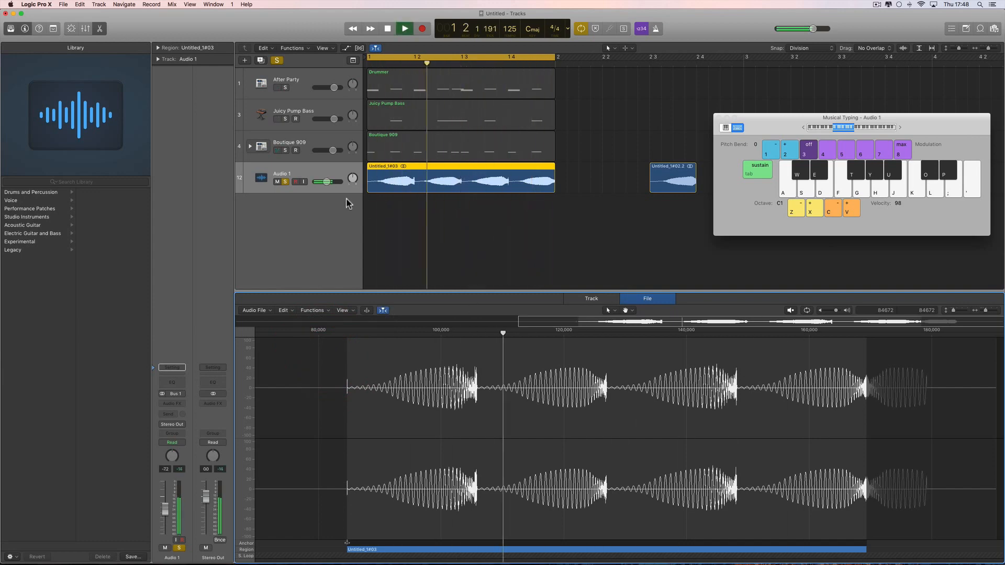
key("space")
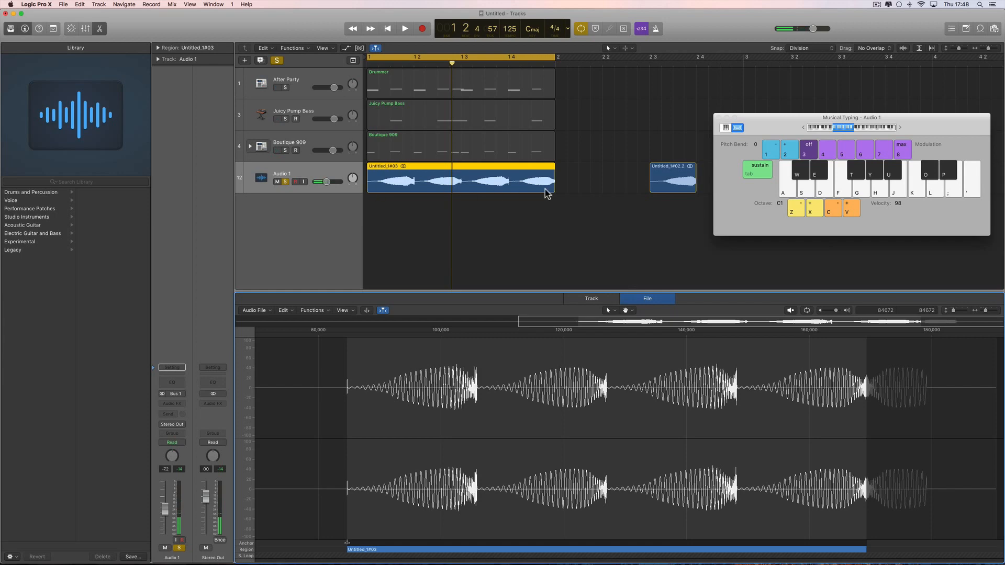
Step: Check the Snap setting, trim the reversed region to its first beat, place it on beat 4 of bar 1, and play it
left_click(821, 48)
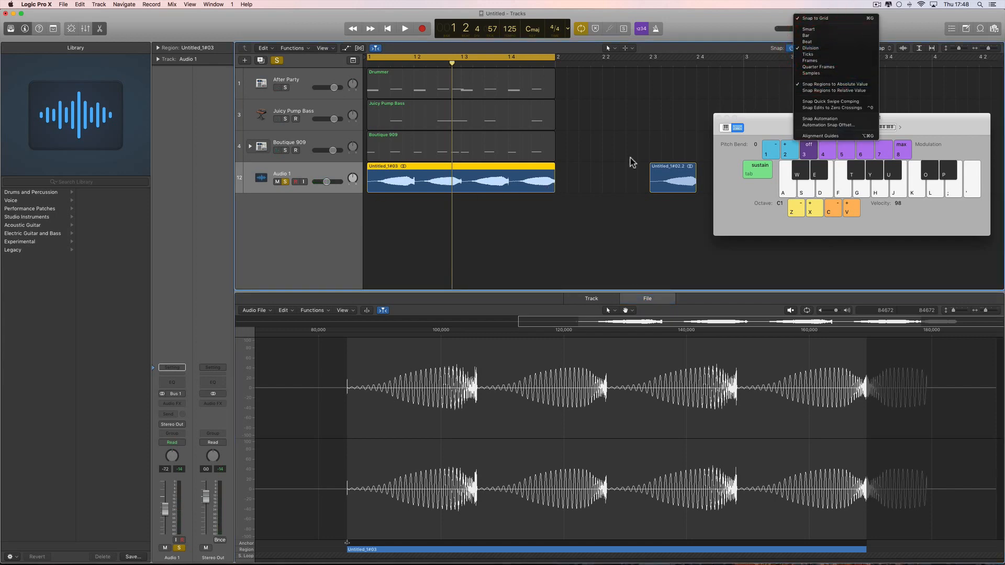
left_click(554, 187)
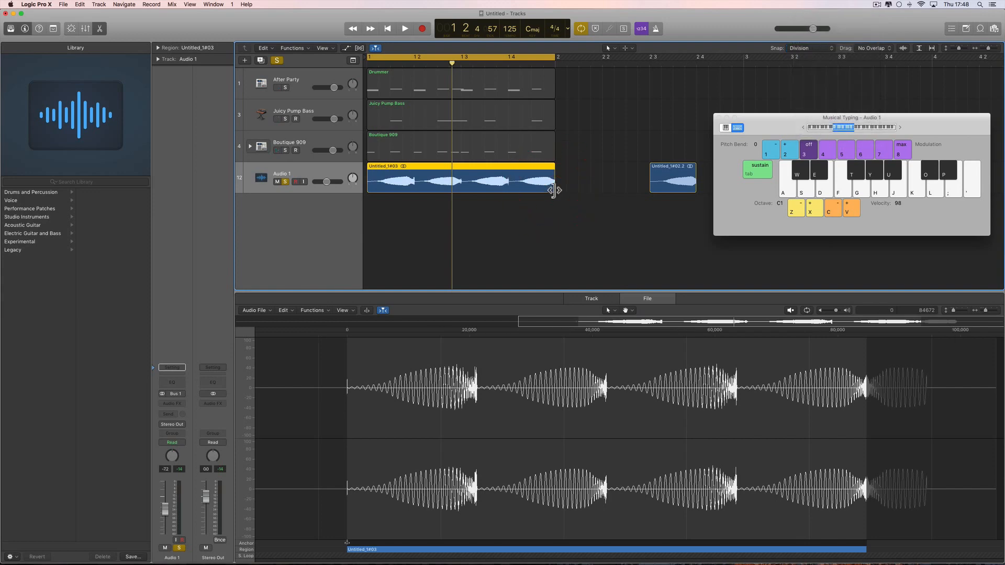
left_click_drag(549, 190, 526, 171)
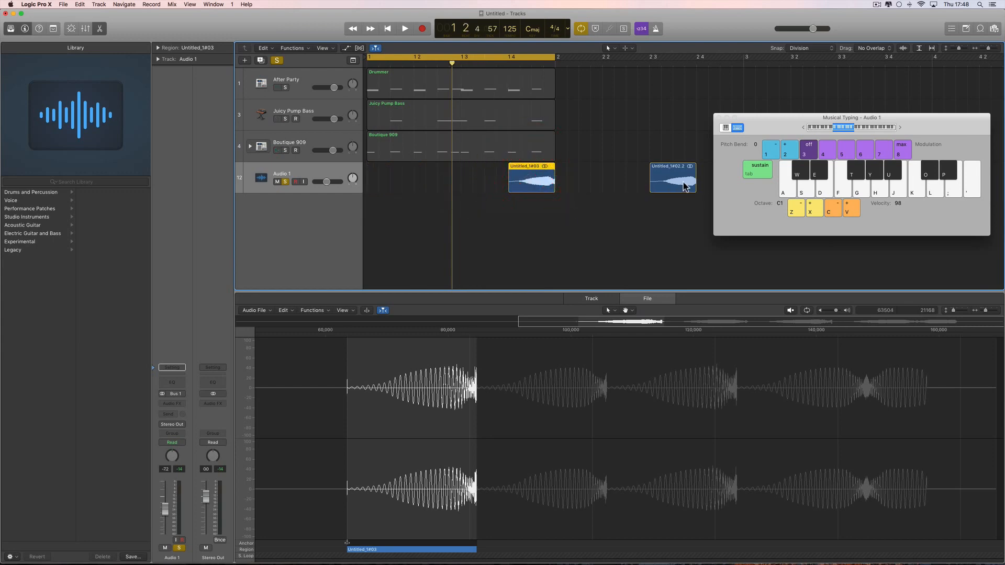
key("space")
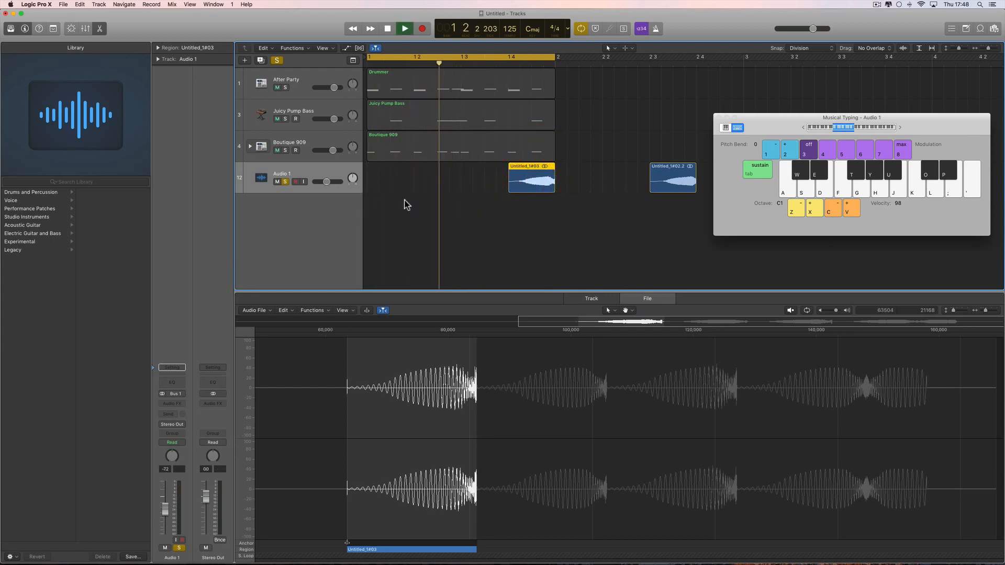
key("space")
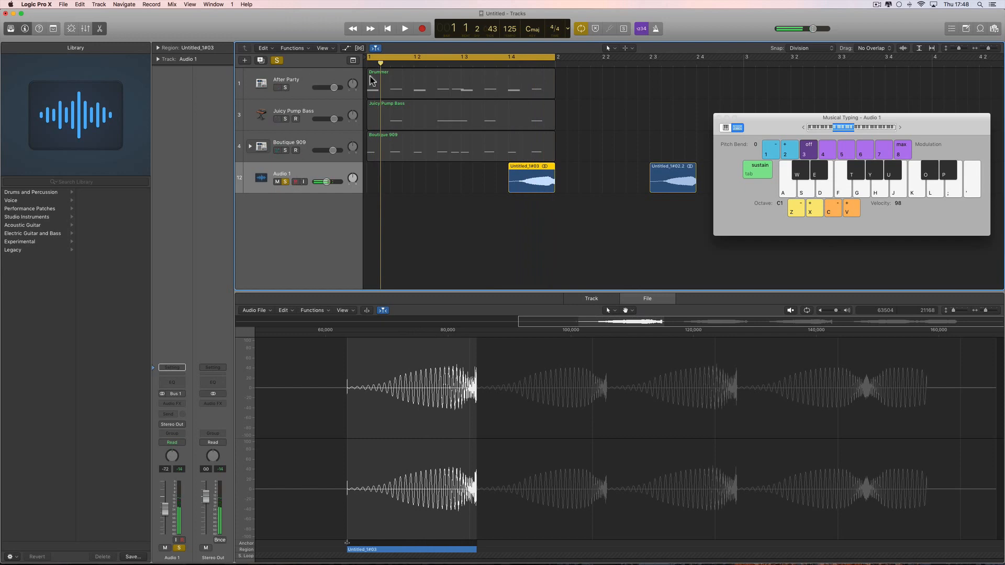
Step: Unmute the five Hi-Hat Open notes in the Drummer region with the Mute tool
left_click(417, 81)
left_click_drag(455, 395, 830, 392)
key("t")
left_click(749, 429)
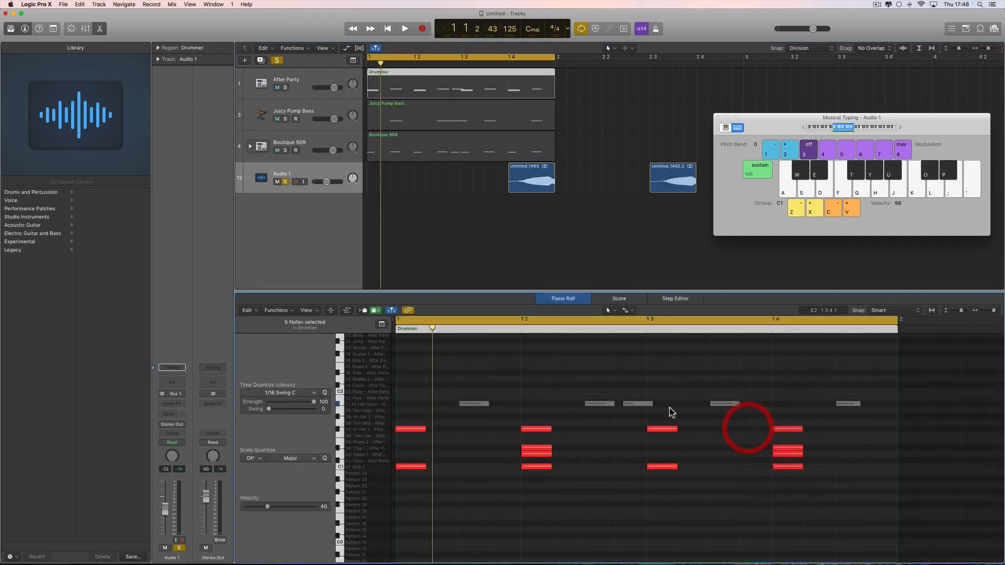
left_click(645, 405)
left_click(635, 393)
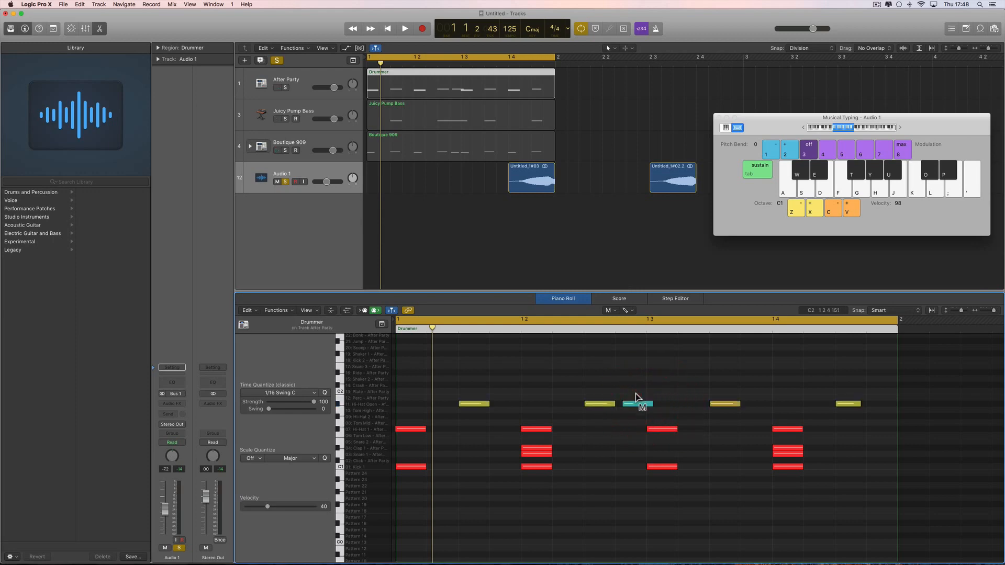
Step: Solo After Party and Boutique 909 instead of Audio 1, and lower the Boutique 909 volume slightly during playback
key("space")
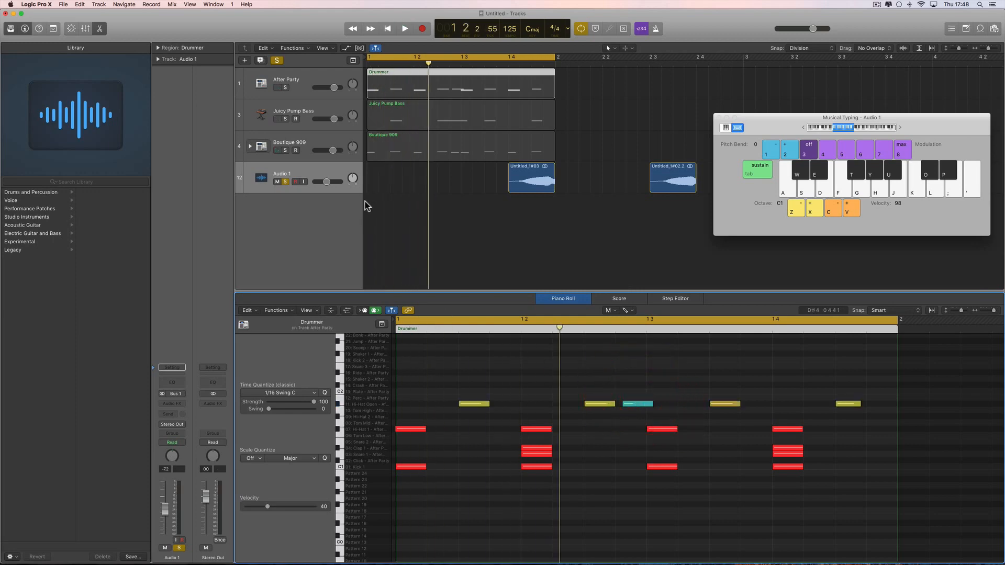
left_click(285, 88)
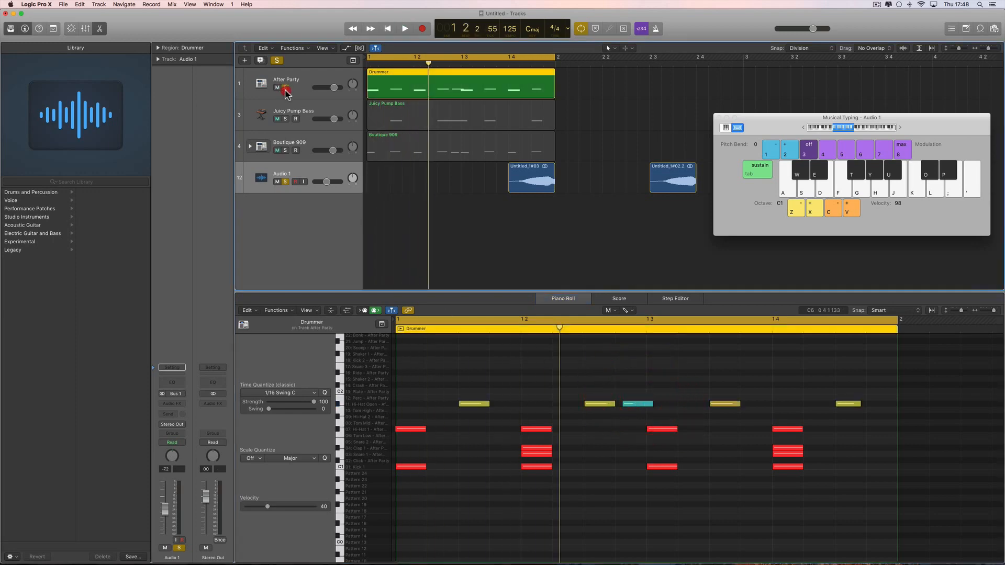
left_click(286, 182)
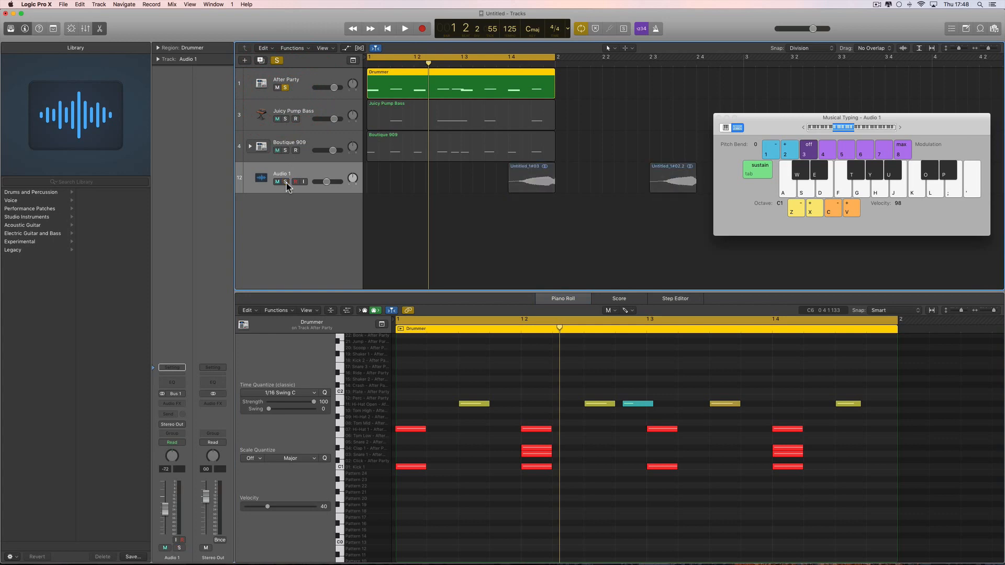
left_click(285, 151)
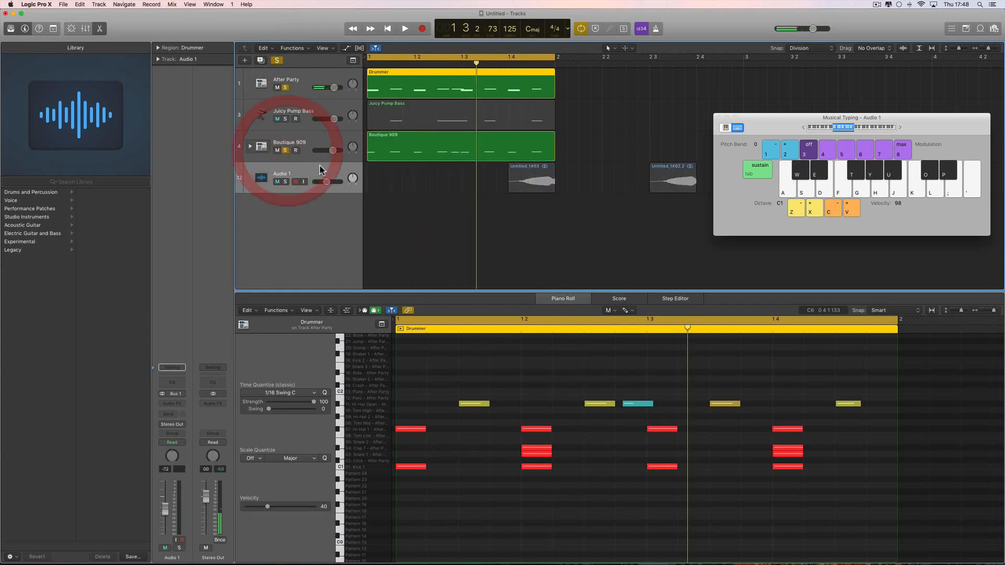
key("space")
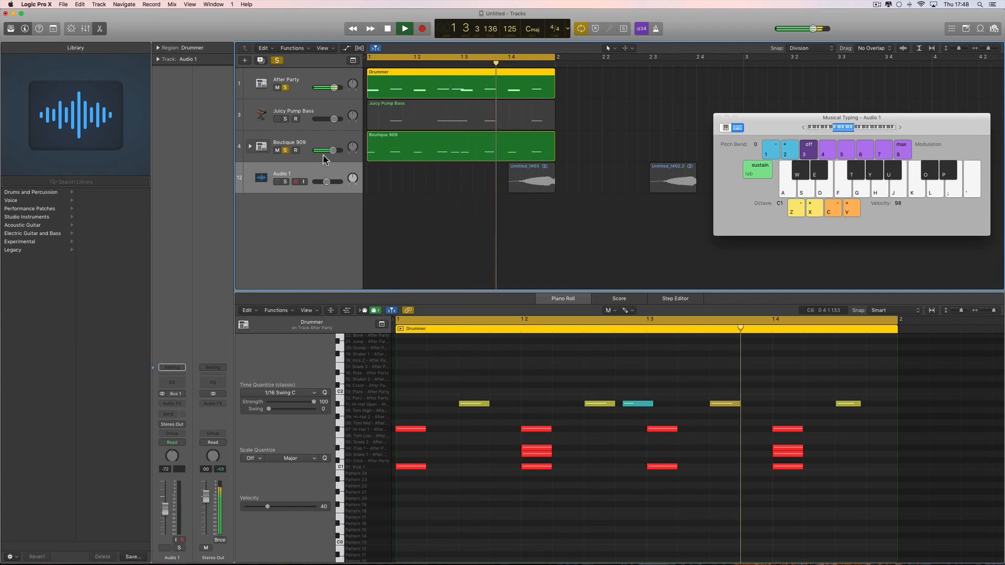
left_click_drag(330, 151, 326, 152)
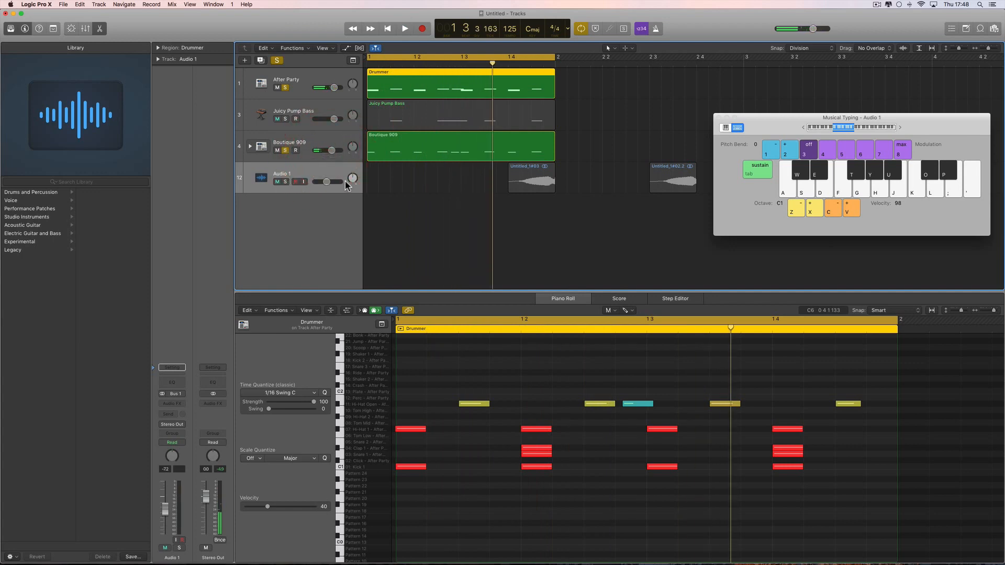
Step: Clear the track solos, mute Juicy Pump Bass, and play the beat with the reversed region on Audio 1
left_click(285, 150)
left_click(278, 119)
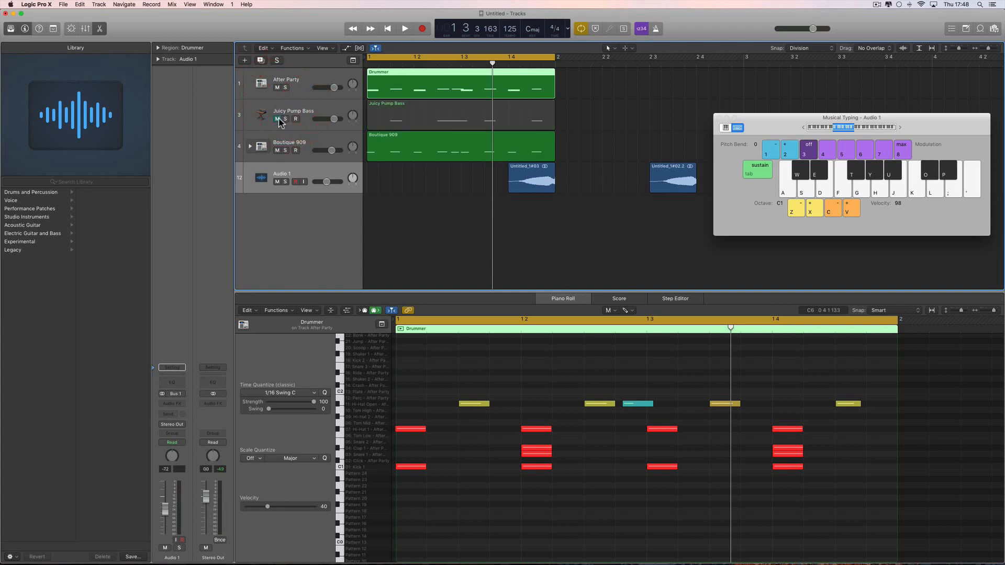
key("space")
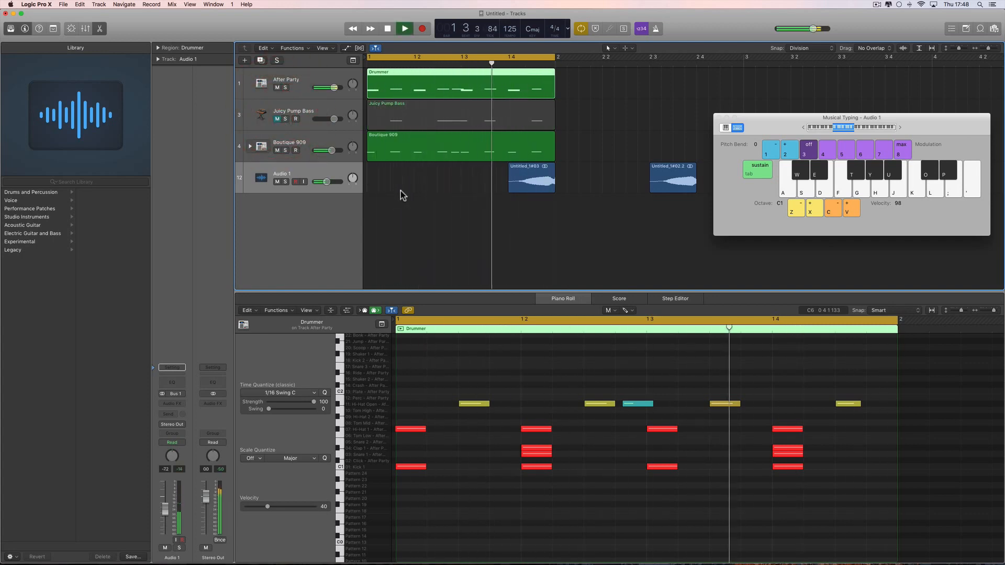
left_click(531, 181)
key("space")
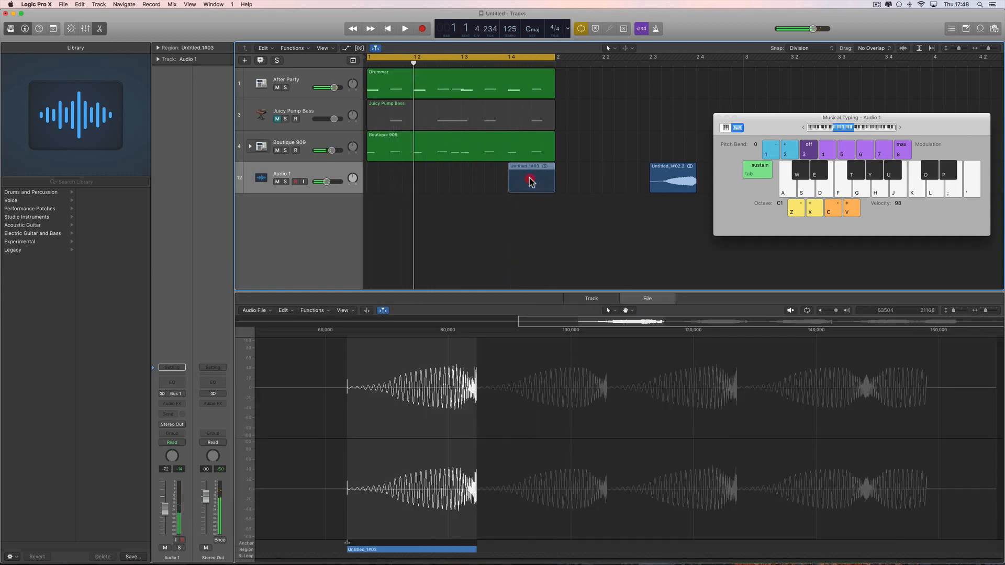
Step: Try the Untitled_1#02.2 region on beat 4 of bar 1 in place of Untitled_1#03, and play the beat
left_click_drag(531, 181, 594, 180)
left_click_drag(679, 178, 538, 179)
key("space")
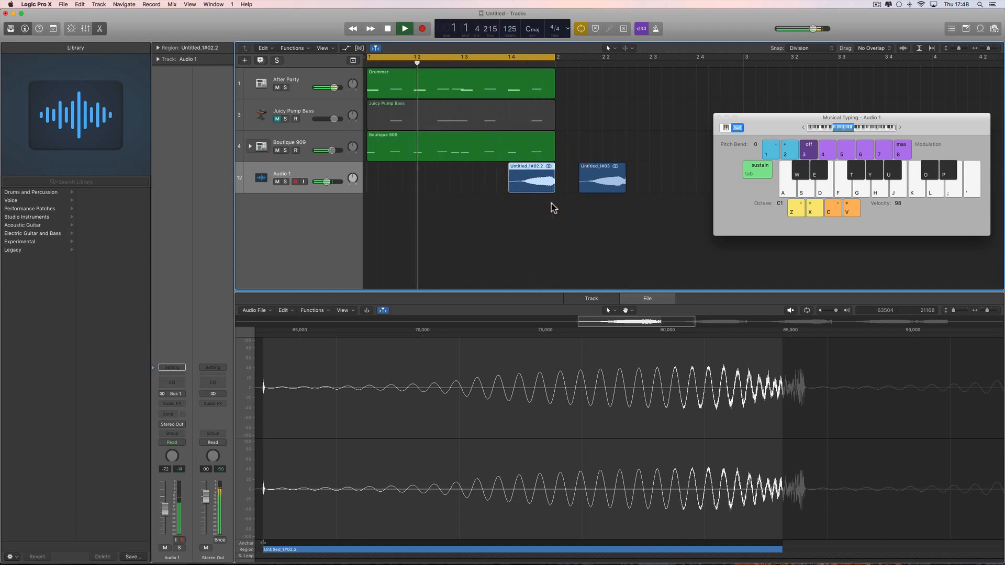
key("space")
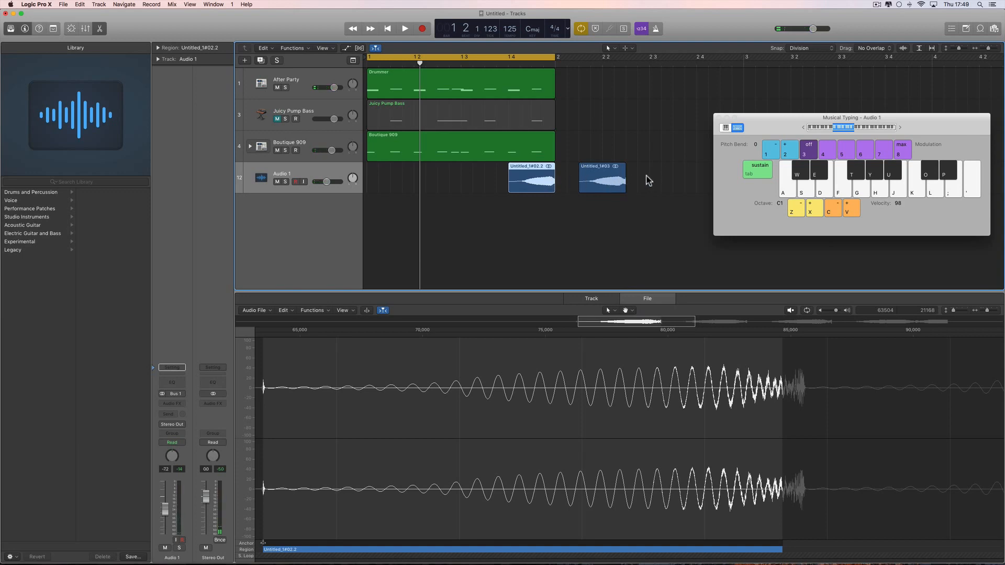
Step: Move Untitled_1#02.2 back to beat 3 of bar 2 and Untitled_1#03 to beat 3 of bar 1, undoing the last edit
left_click_drag(543, 180, 683, 179)
left_click_drag(601, 178, 367, 187)
key("super+z")
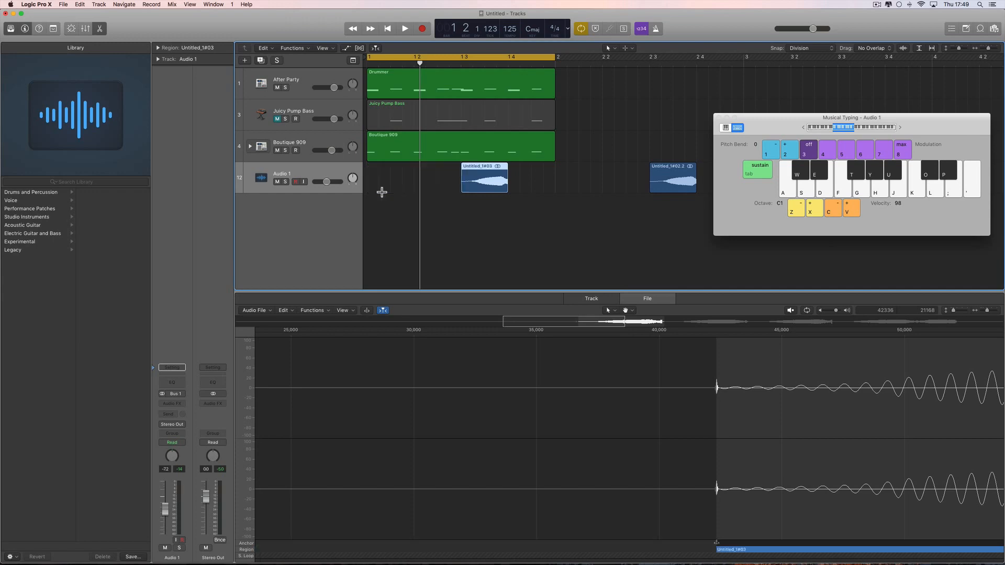
Step: Try the final beat of the Untitled_1#03 audio on beat 4 of bar 1 by extending, moving and trimming the region, and play the beat
left_click_drag(506, 192, 625, 193)
left_click_drag(576, 167, 481, 168)
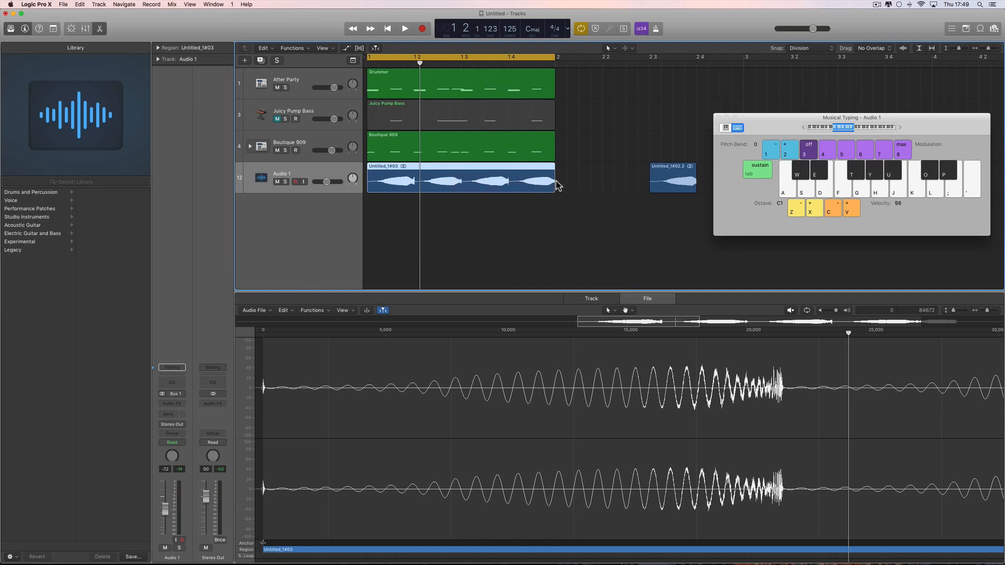
left_click_drag(369, 189, 509, 192)
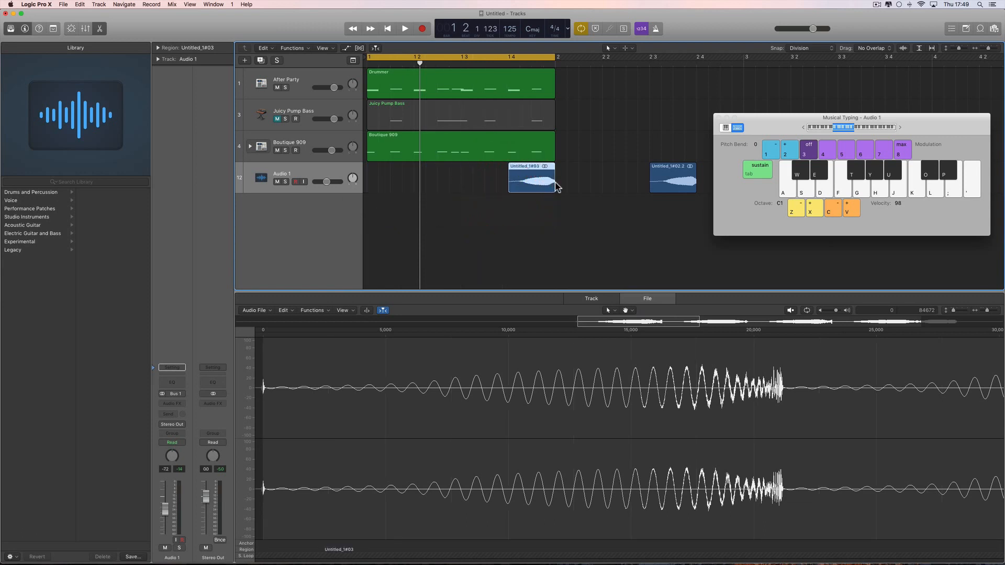
key("space")
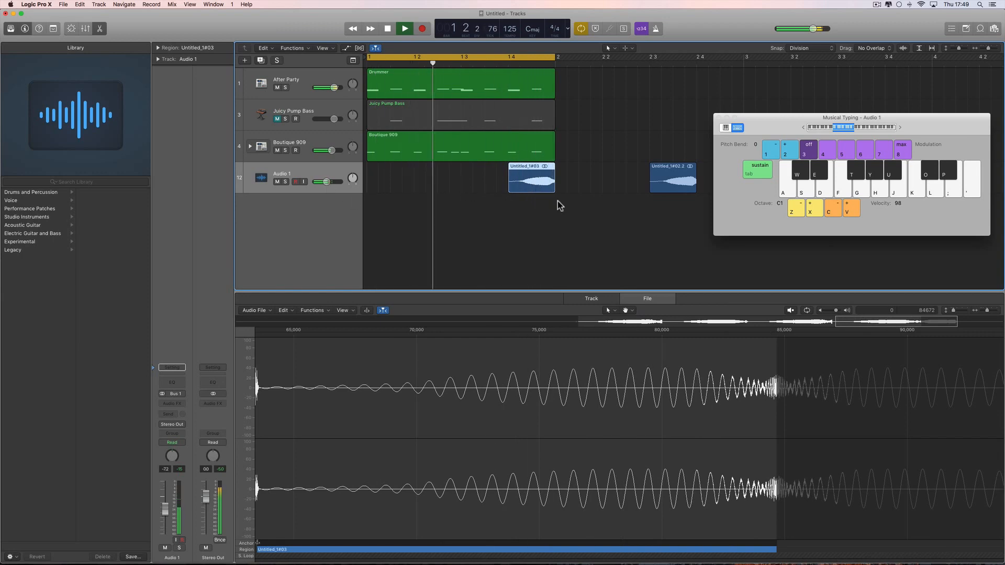
key("space")
Step: Extend Untitled_1#03 back to one full bar and move it to the start of bar 3, shifting the Musical Typing window clear of Audio 1
left_click_drag(509, 190, 367, 192)
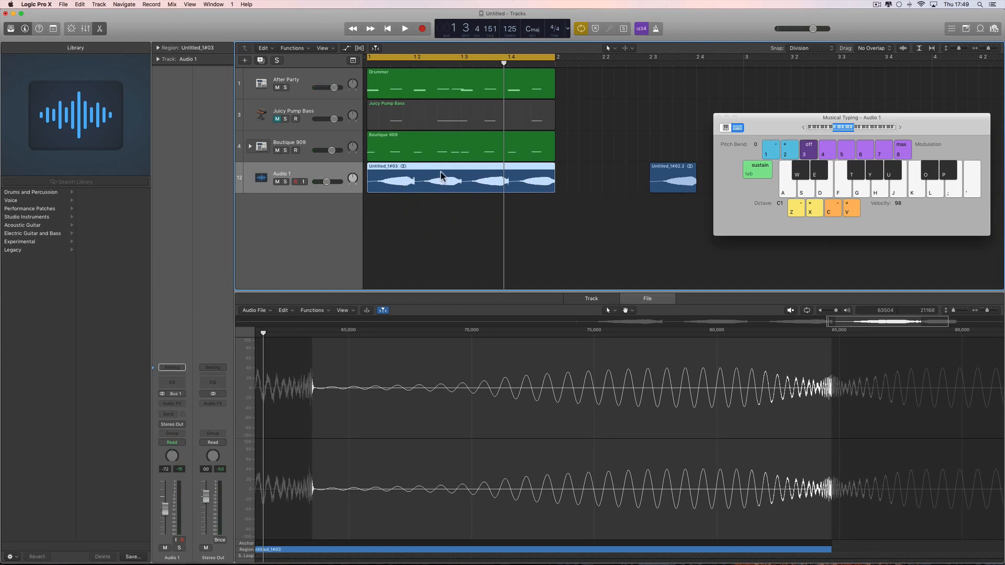
left_click_drag(438, 172, 769, 204)
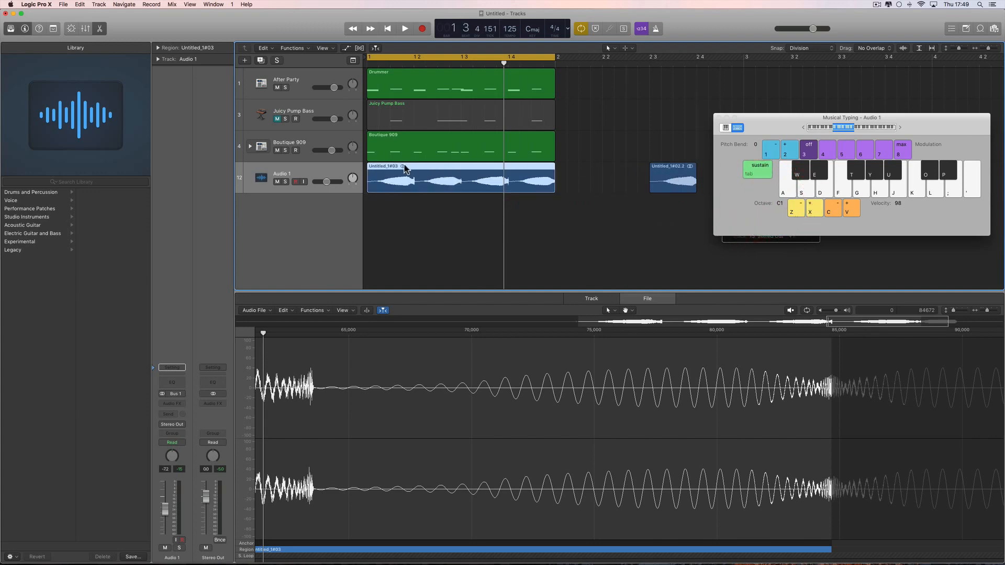
left_click_drag(404, 169, 707, 177)
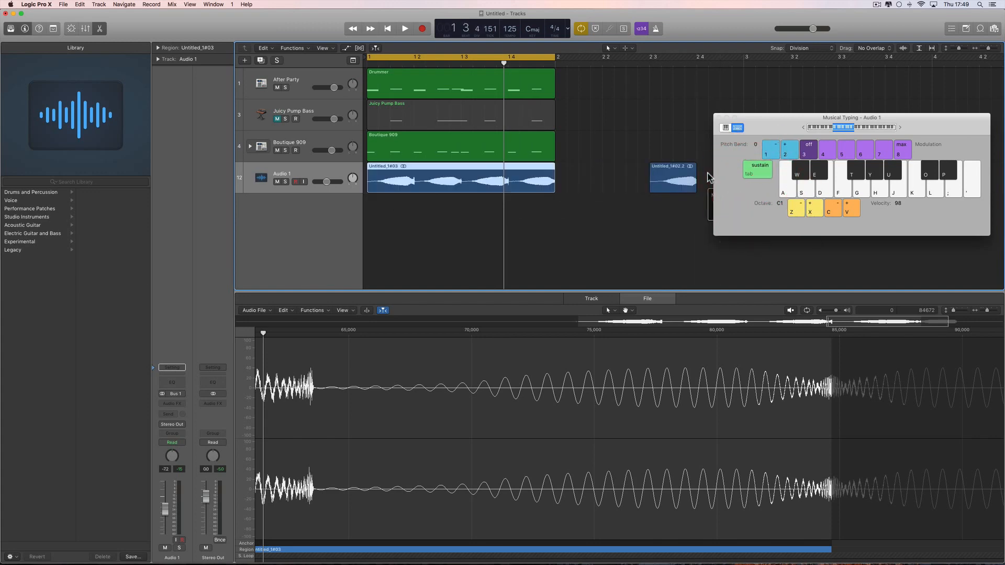
left_click_drag(780, 131, 776, 256)
left_click(455, 172)
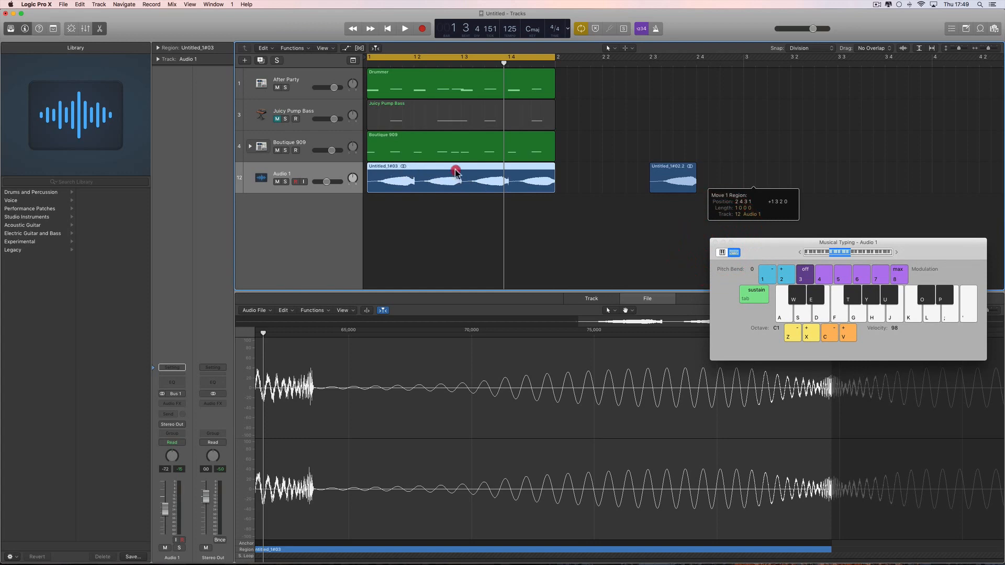
left_click_drag(456, 172, 768, 180)
left_click_drag(763, 247, 740, 243)
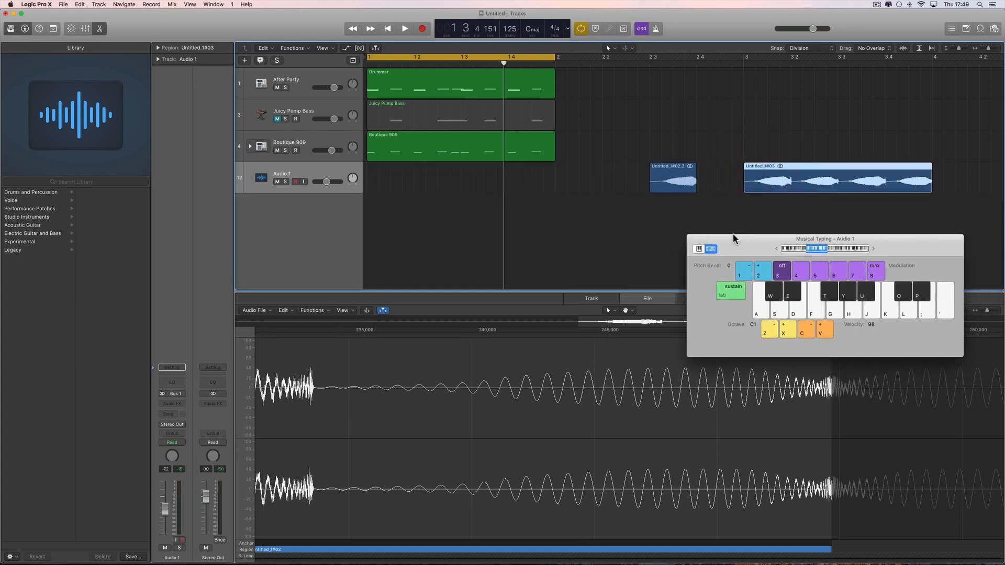
Step: Move Untitled_1#02.2 to beat 4 of bar 1 and lower the Audio 1 volume to -8.2 dB during playback
left_click_drag(663, 172, 521, 172)
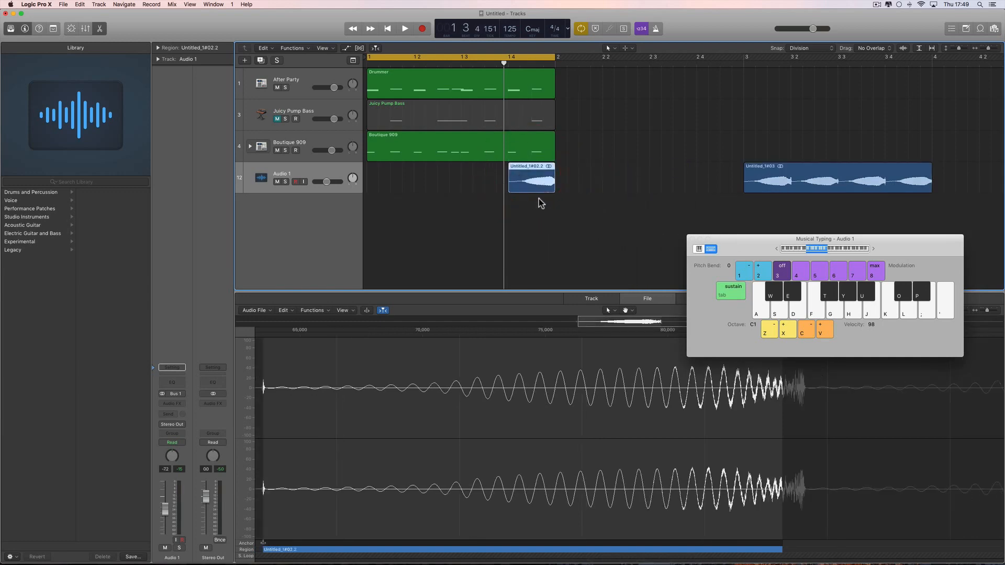
key("space")
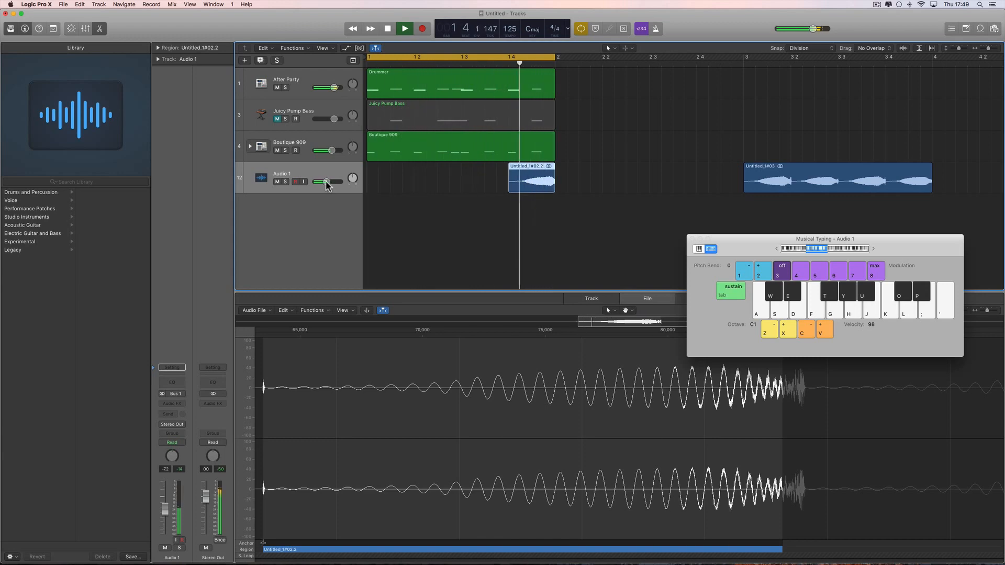
left_click_drag(327, 182, 324, 182)
key("space")
Step: Unmute and select Juicy Pump Bass, play the full beat, and close the Musical Typing window
left_click(277, 119)
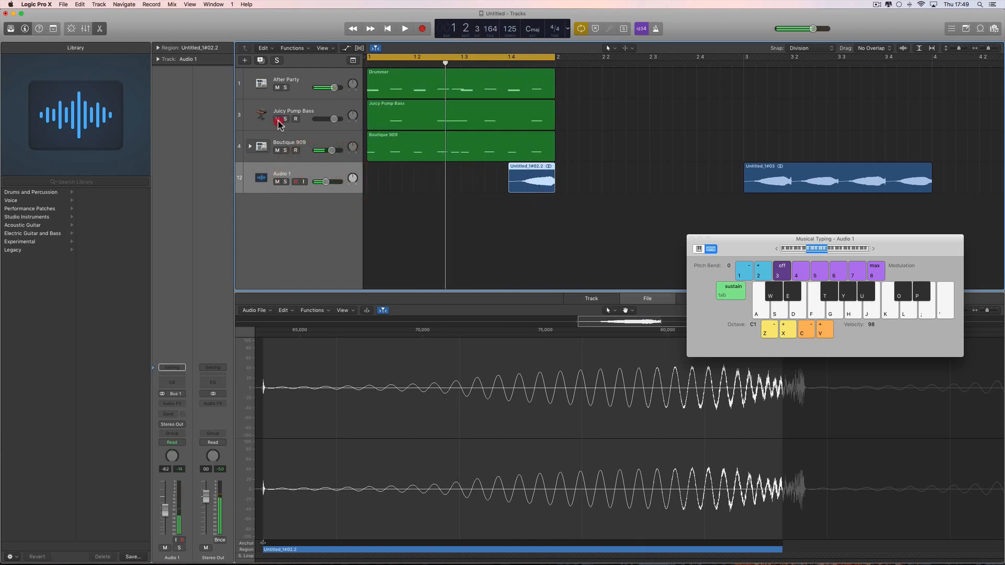
left_click(313, 111)
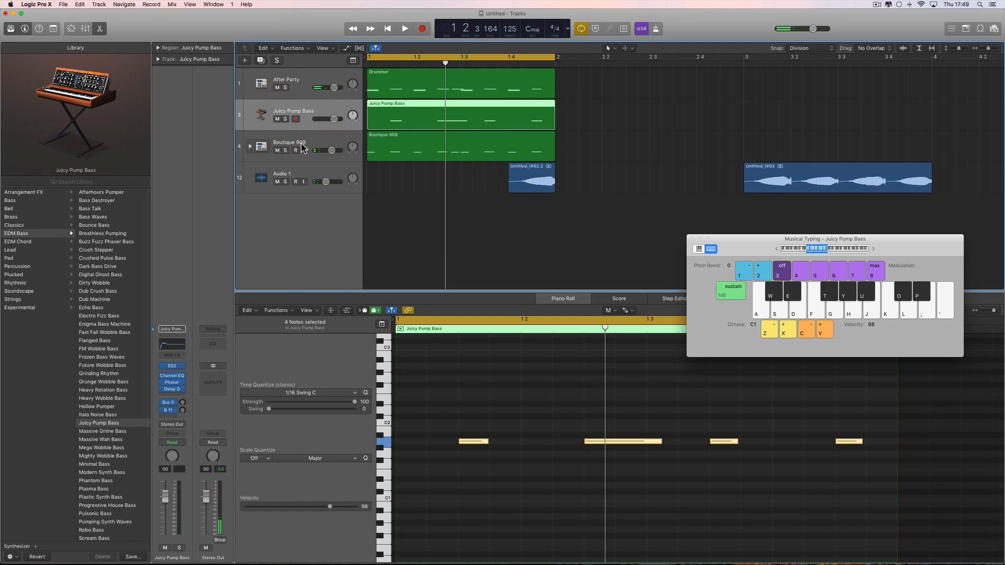
scroll(93, 237, "left", 5)
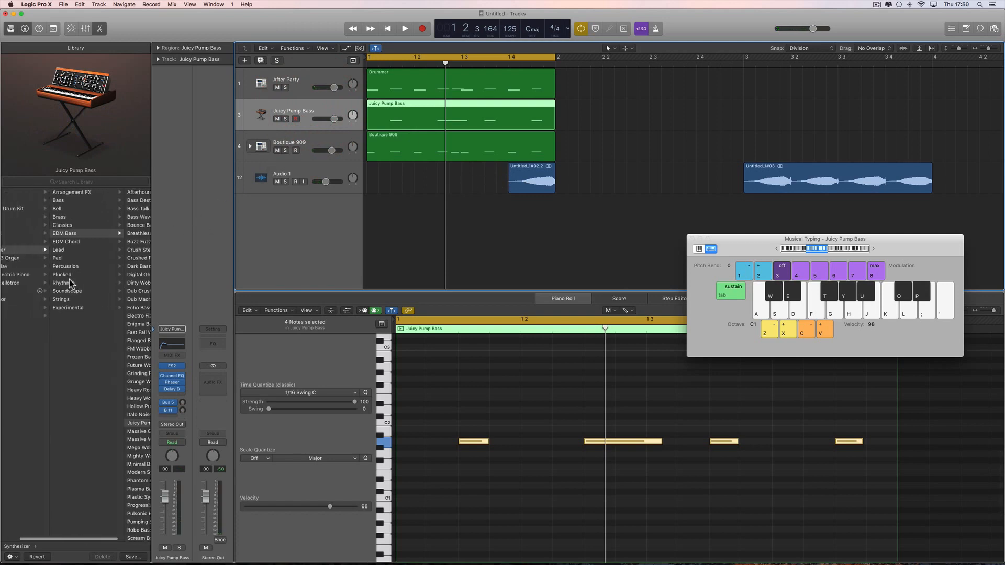
left_click(92, 236)
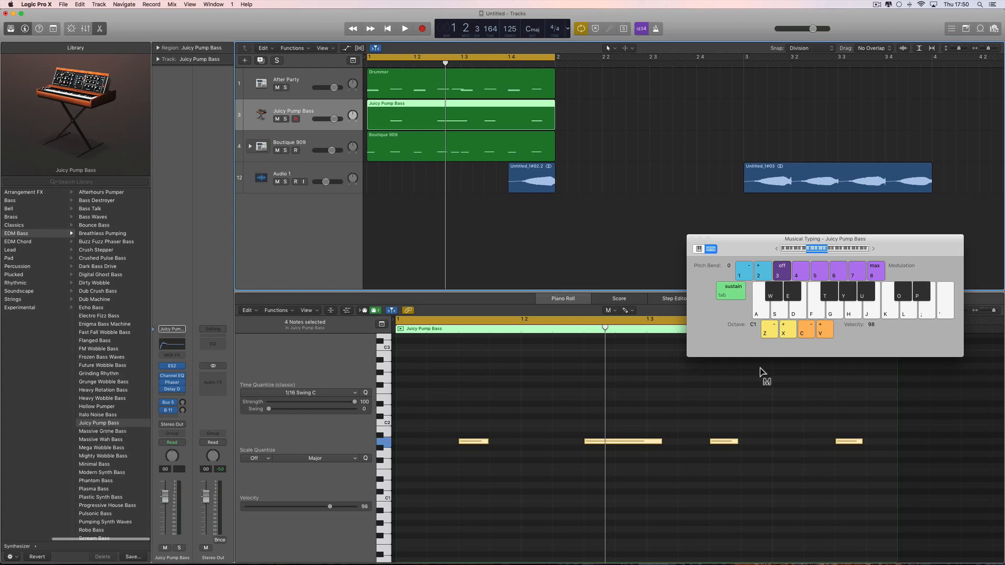
left_click_drag(740, 250, 590, 246)
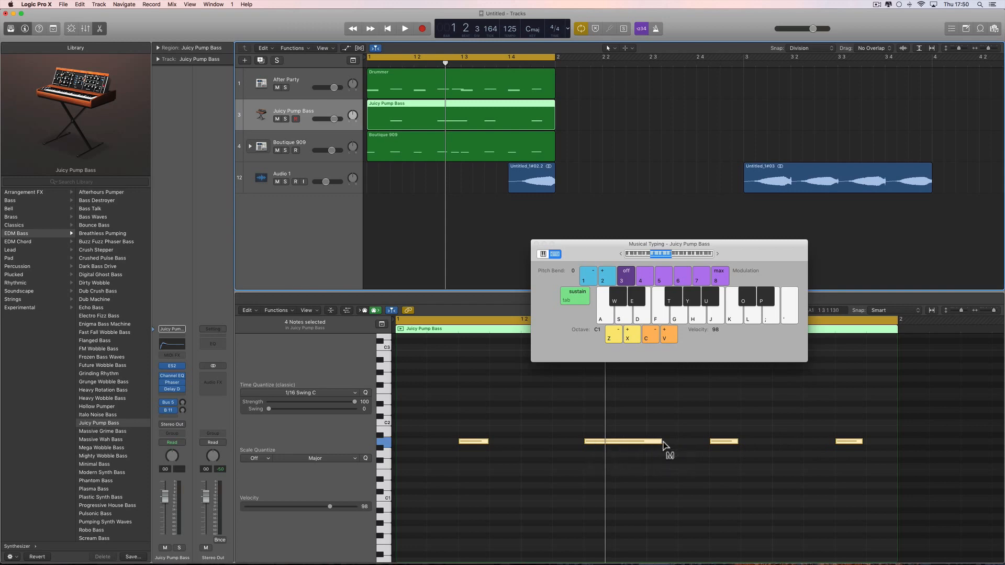
key("space")
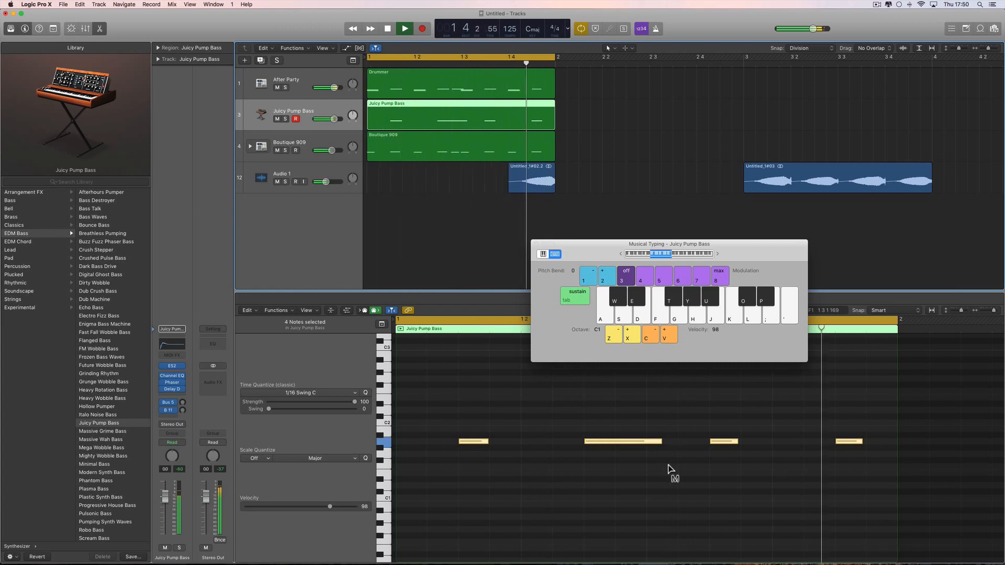
left_click(535, 244)
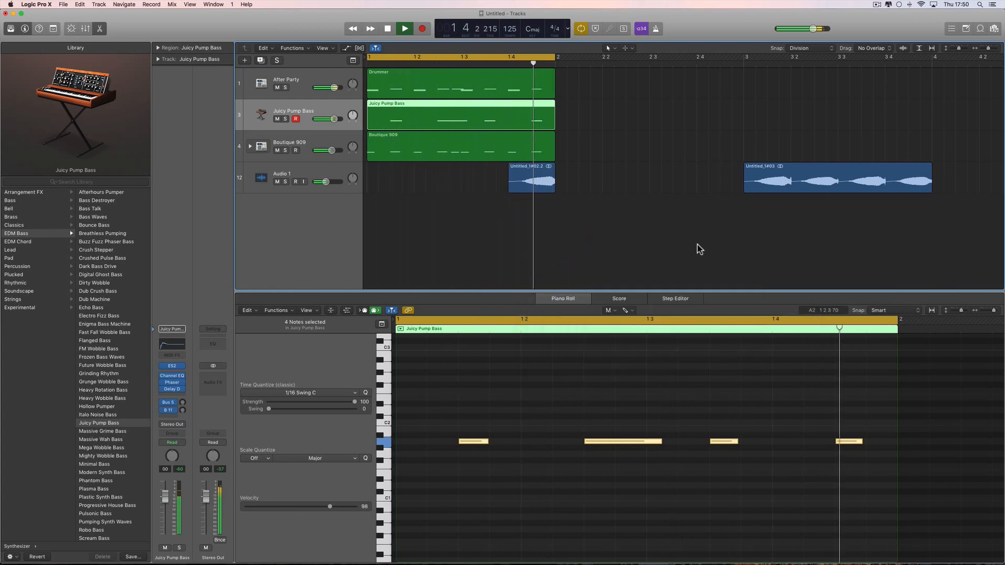
Step: Delete the unused Untitled_1#03 region at bar 3 together with its recorded audio file
left_click(786, 170)
key("Delete")
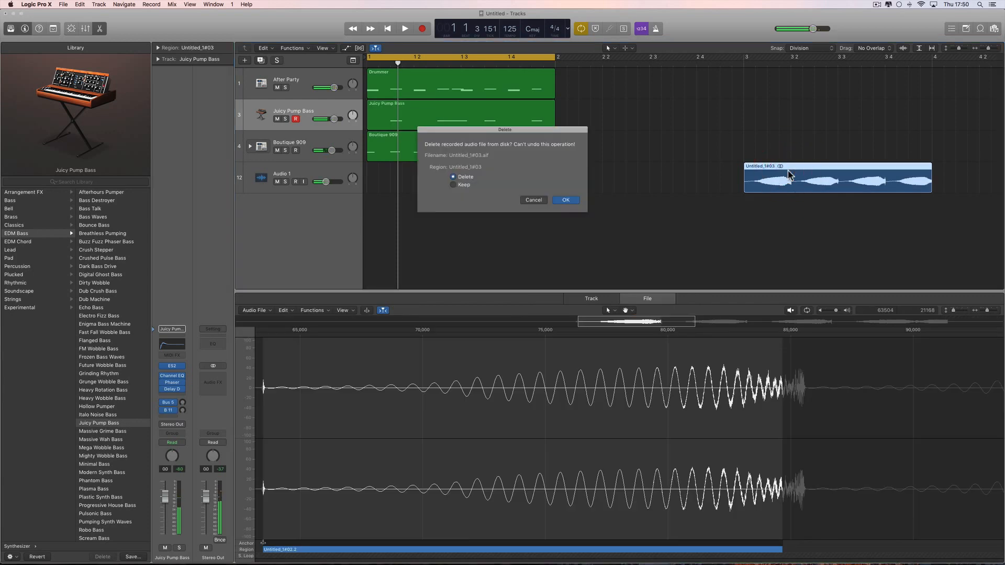
left_click(568, 200)
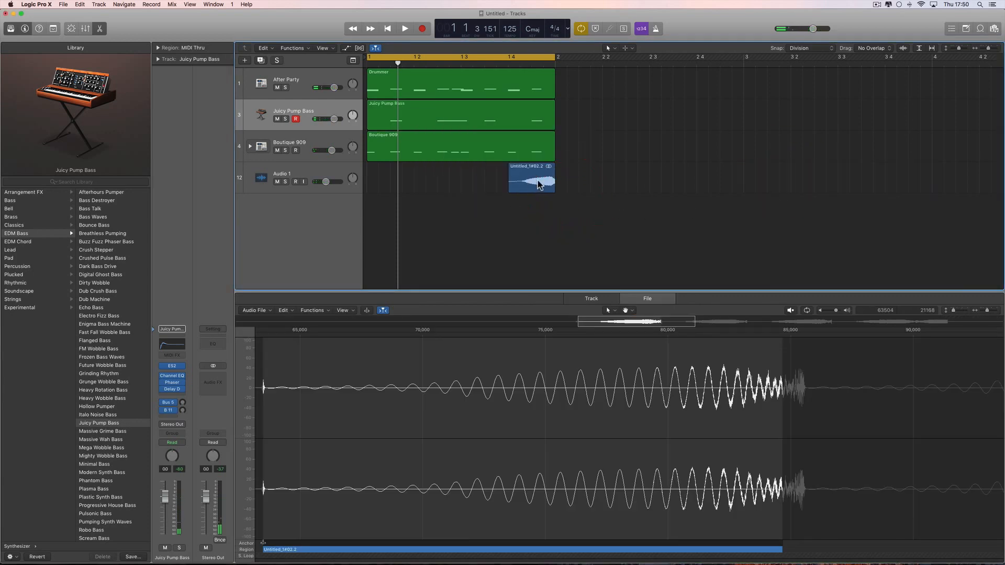
Step: Replace the editor with the loop browser, preview the percussion loop Big Maracas 01 with the beat, and lower the loop preview volume slightly
left_click(101, 30)
left_click(980, 29)
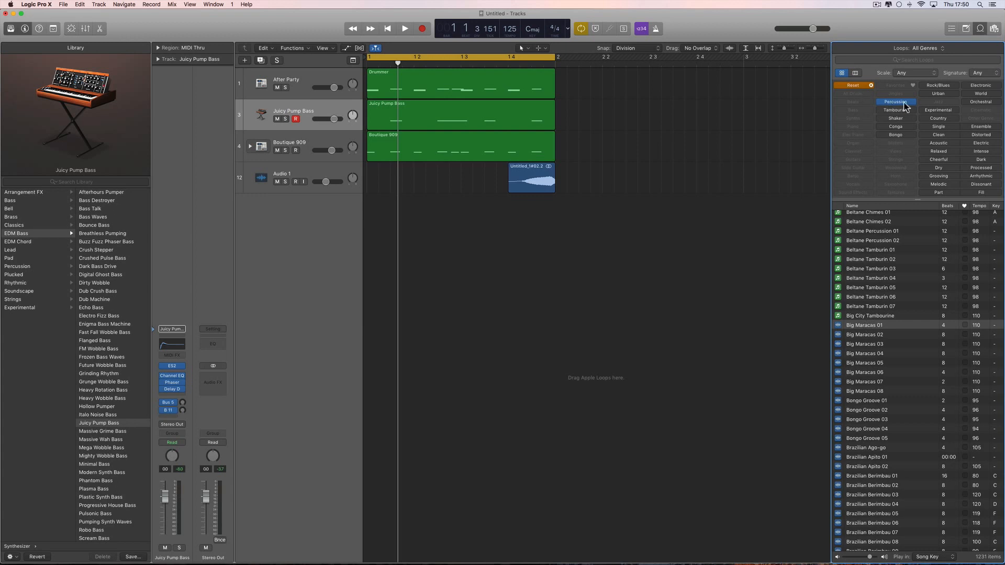
left_click(866, 325)
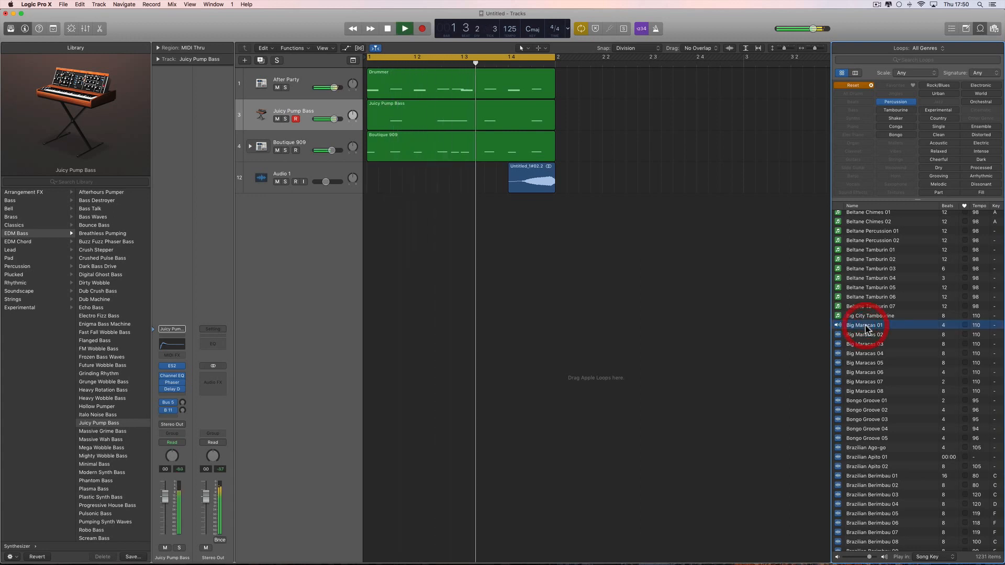
left_click(863, 558)
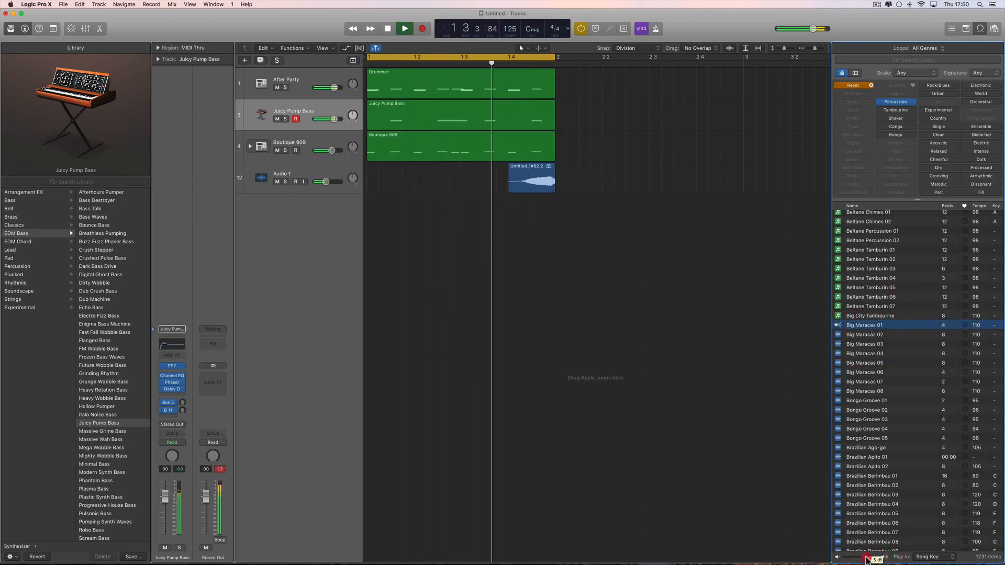
Step: Stop playback and add the Big Maracas 01 loop at bar 1 on a new track below Audio 1, dismissing the file access message
key("space")
left_click_drag(824, 329, 392, 215)
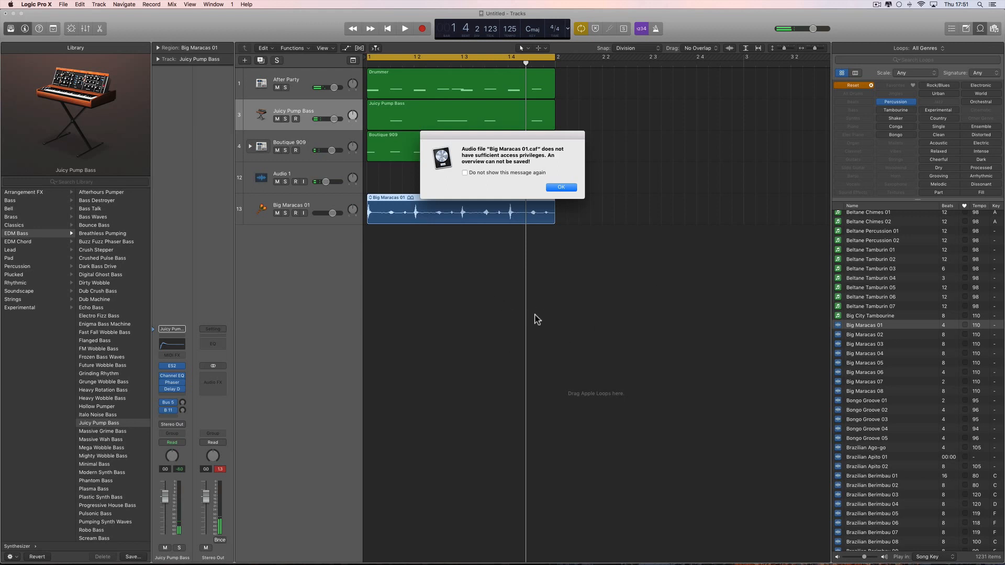
left_click_drag(486, 139, 474, 293)
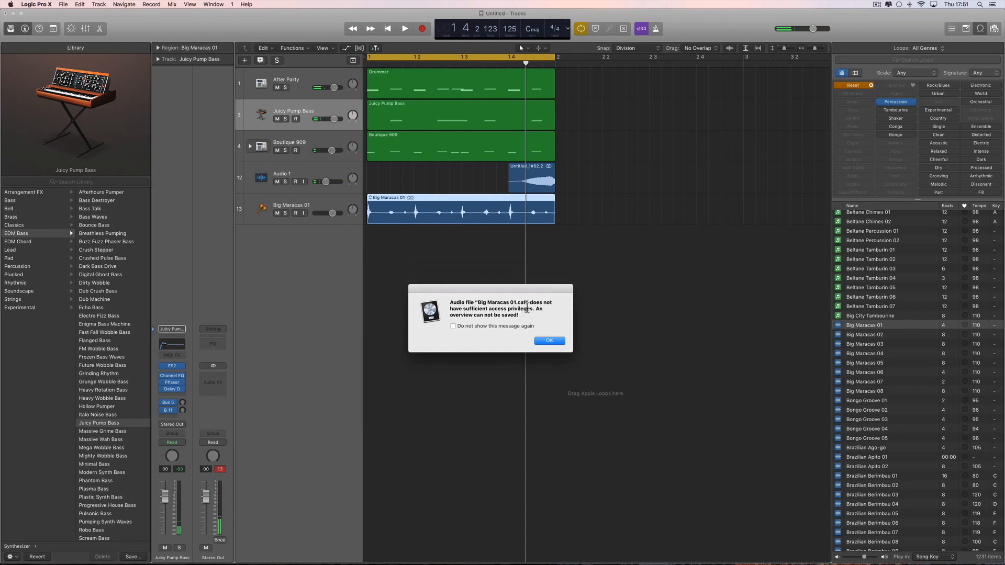
left_click(549, 341)
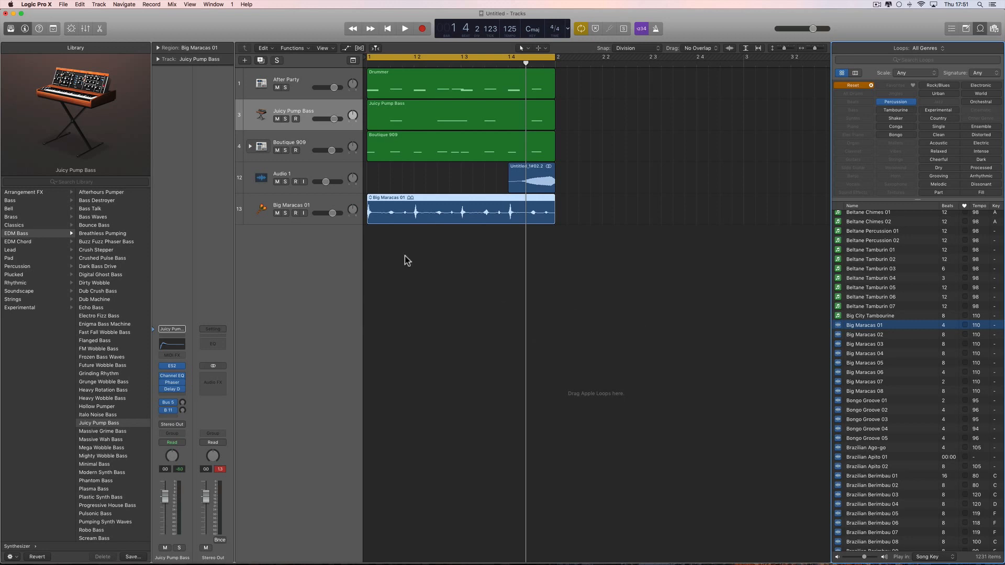
Step: Lower the Big Maracas 01 volume to -3.3 dB during playback, and close the loop browser while listening to the beat
key("space")
left_click_drag(332, 213, 329, 213)
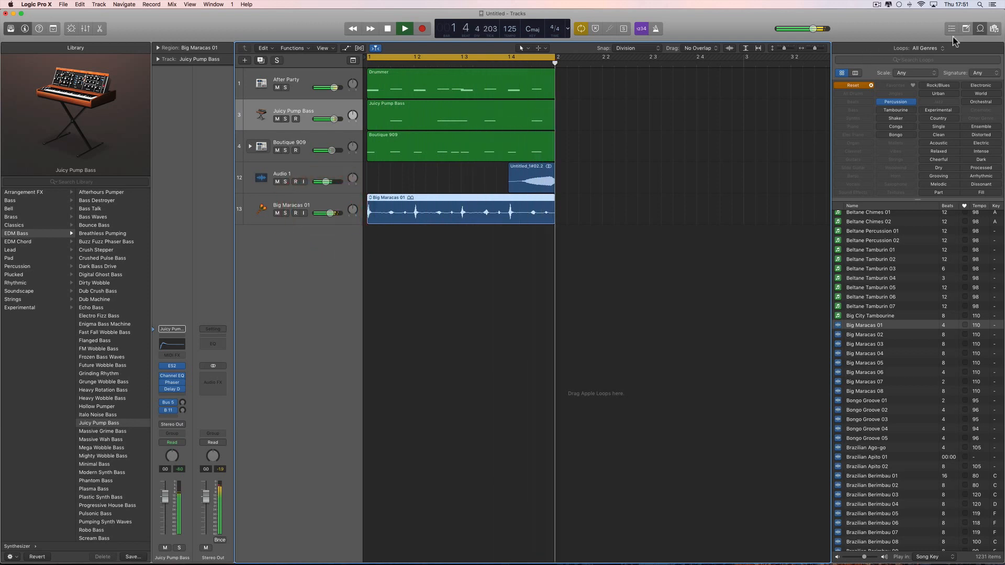
left_click(980, 28)
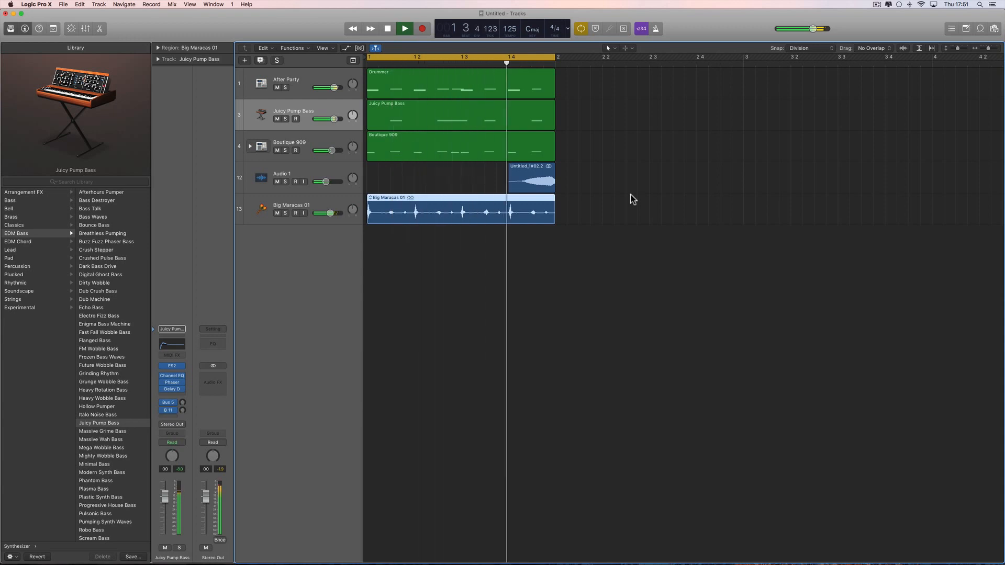
key("space")
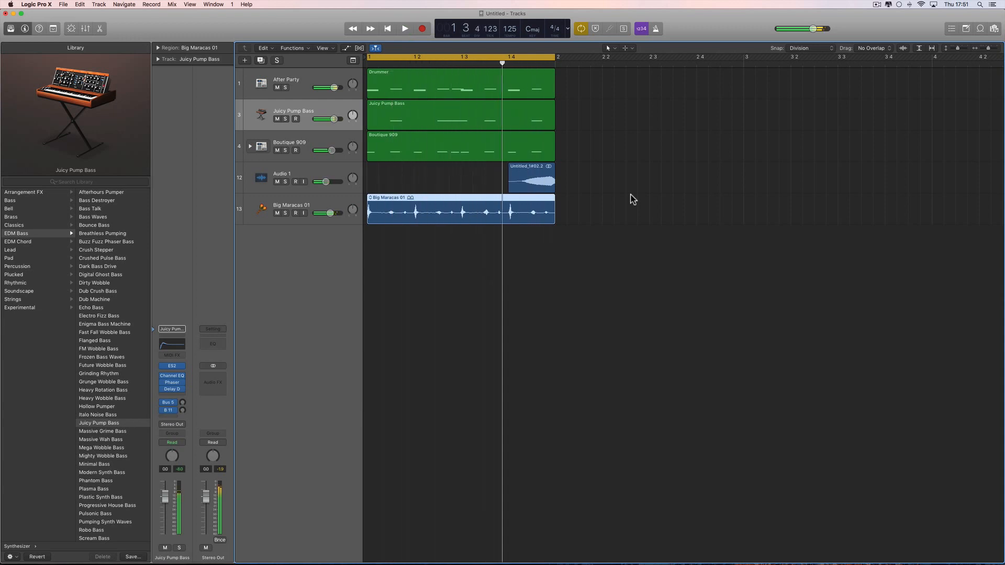
Step: Create a software instrument track below Big Maracas 01 and load the Minimal Glitch drum machine kit on it
left_click(306, 205)
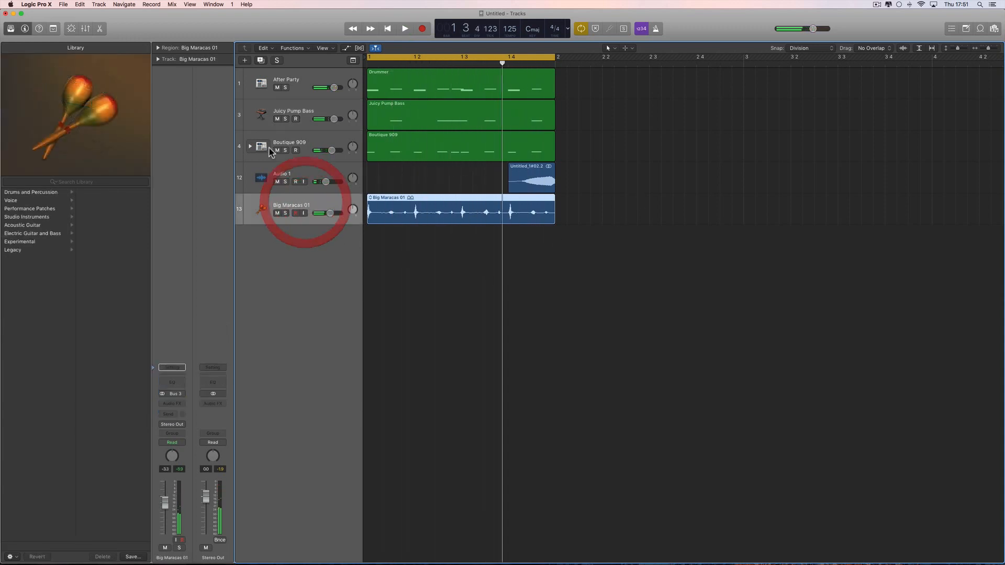
left_click(245, 60)
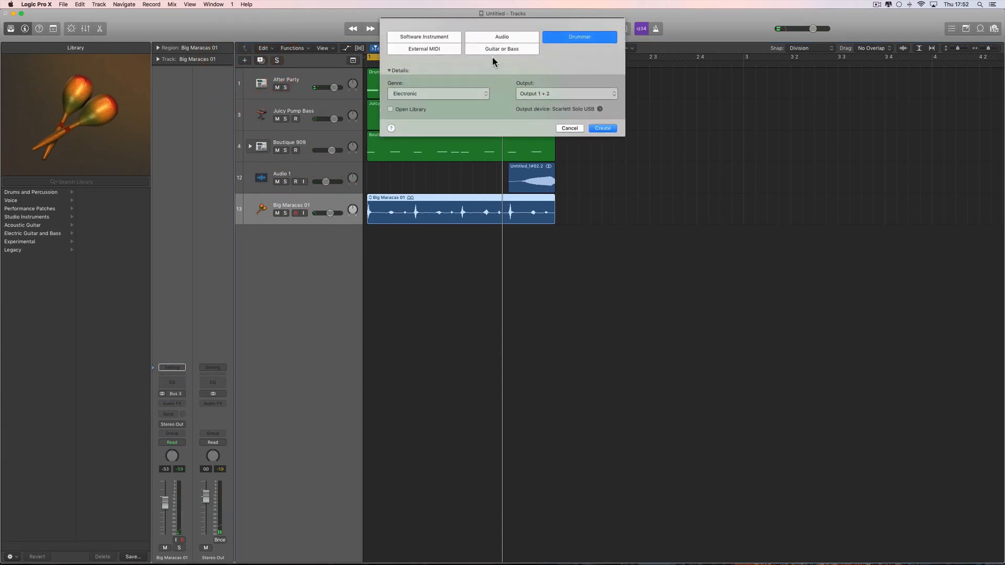
left_click(432, 38)
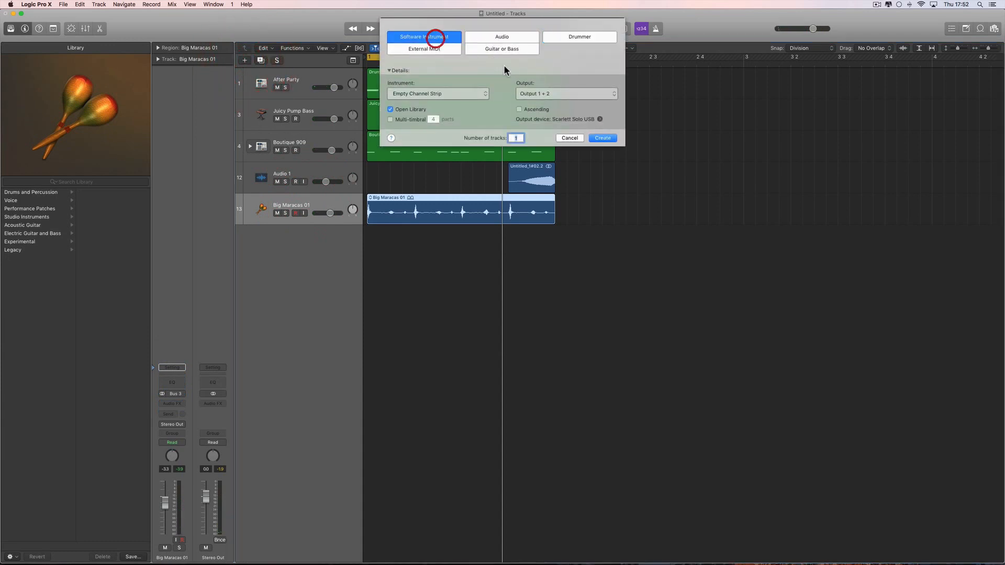
left_click(602, 138)
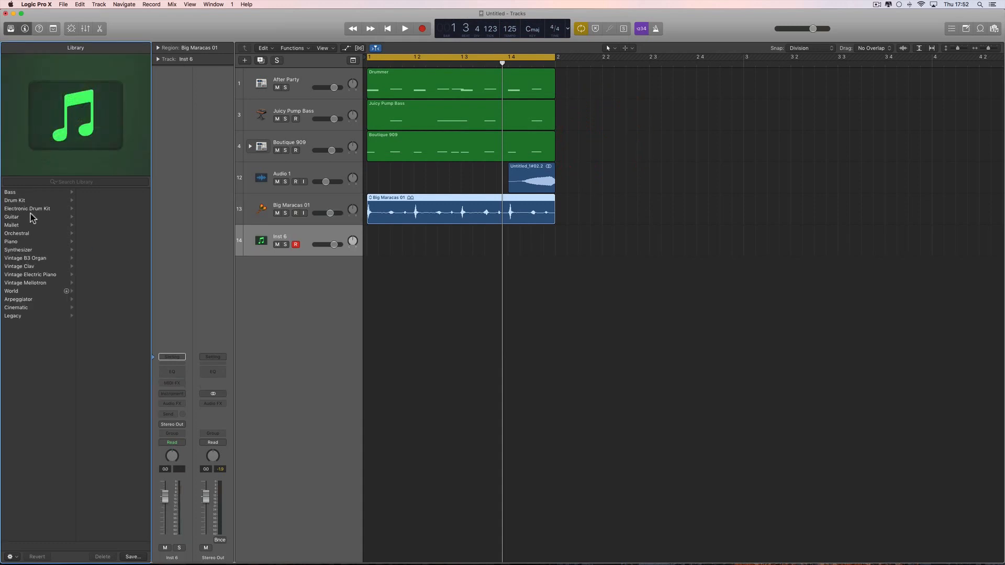
left_click(27, 210)
left_click(101, 205)
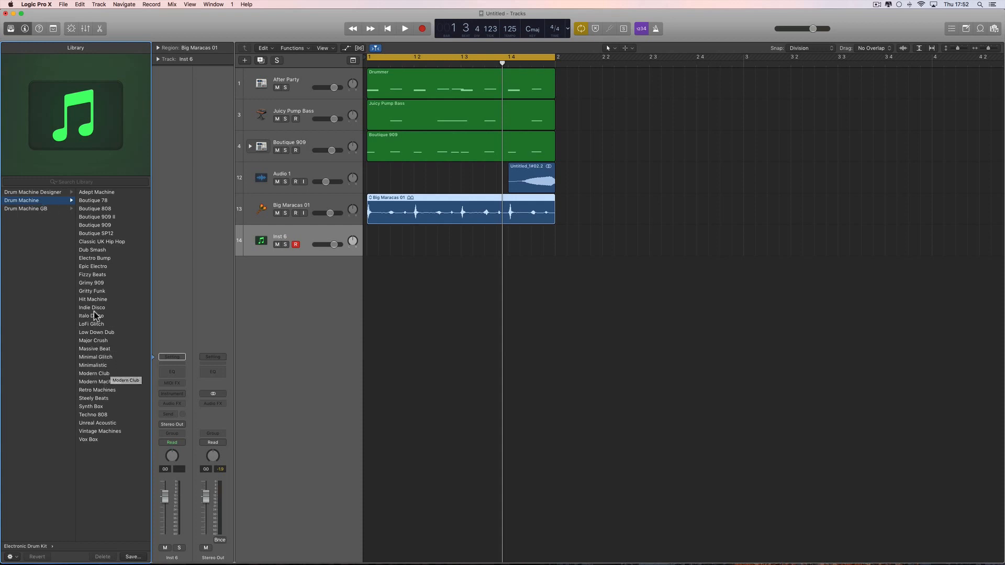
left_click(97, 357)
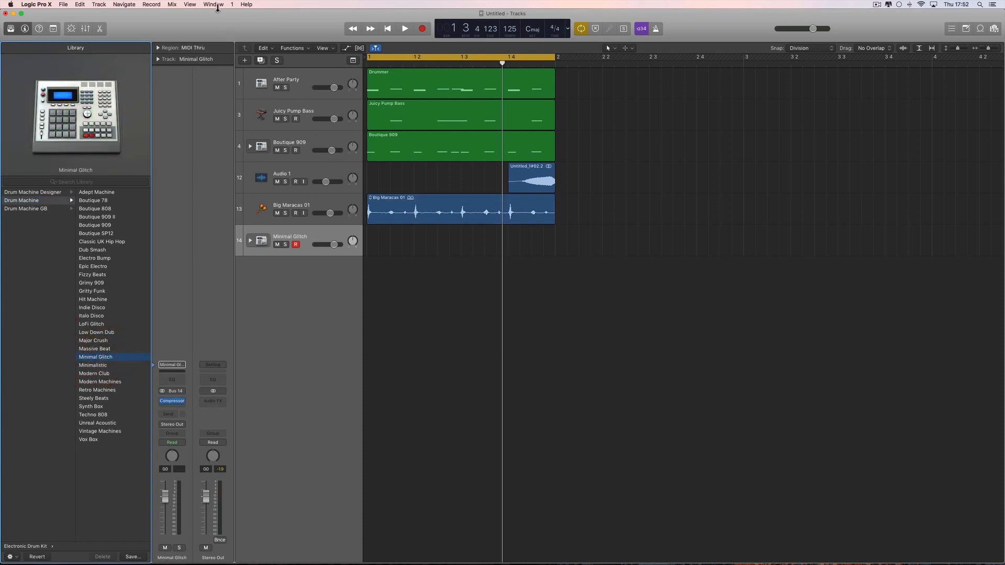
Step: Open Musical Typing for the Minimal Glitch track and audition the kit's sounds across the C1 octave
left_click(213, 4)
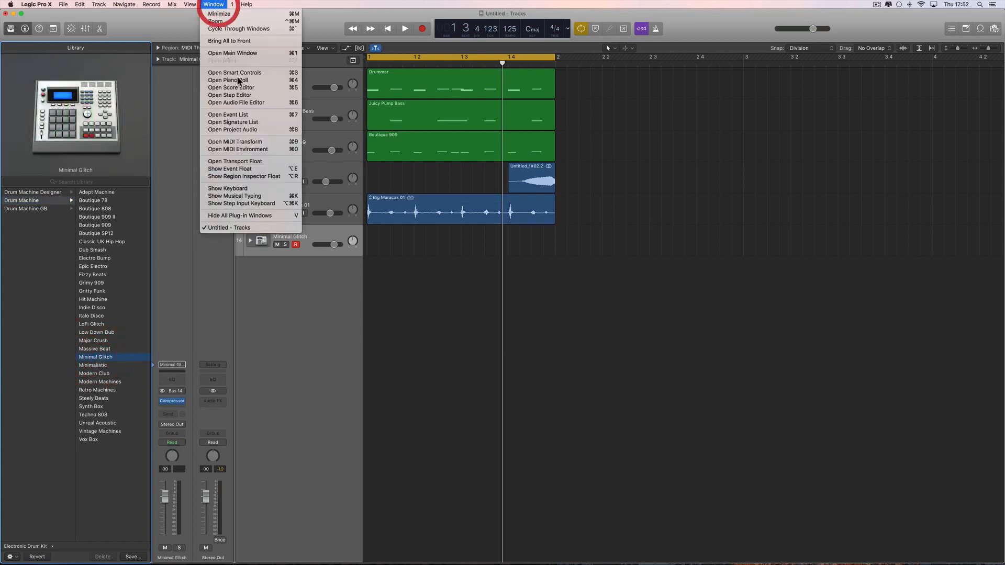
left_click(250, 195)
left_click(662, 322)
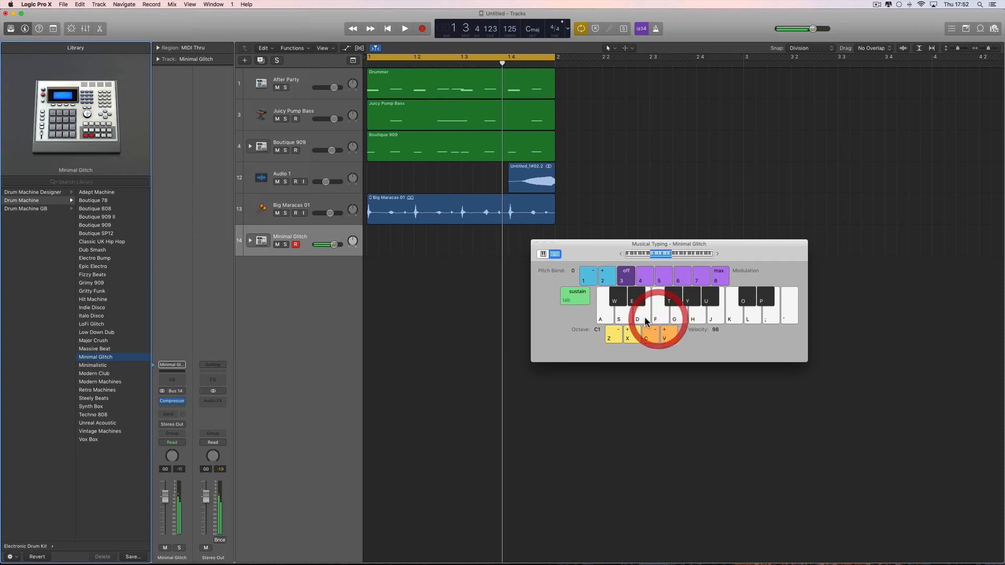
left_click(677, 319)
left_click(731, 321)
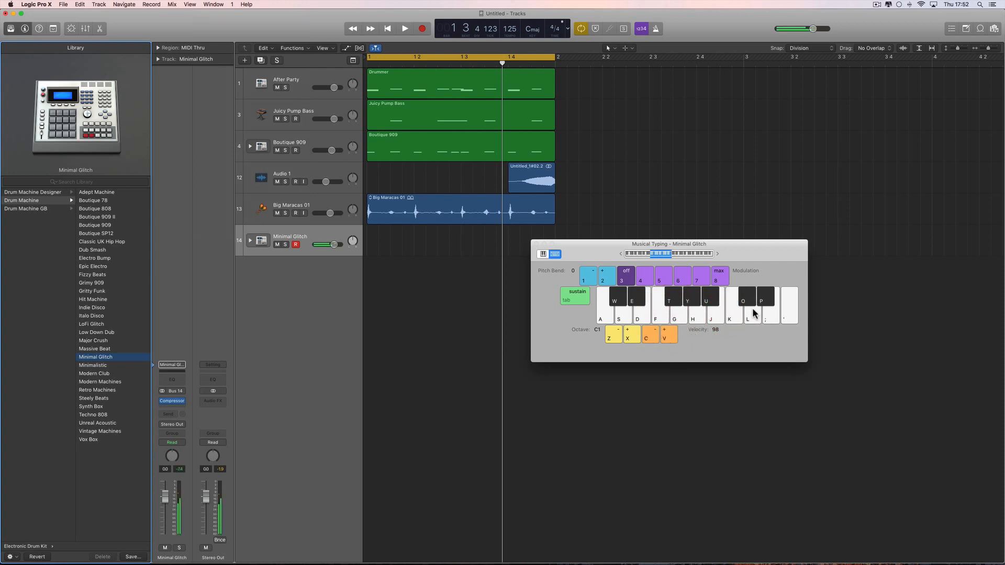
left_click(751, 319)
left_click(762, 298)
left_click(732, 299)
left_click(693, 302)
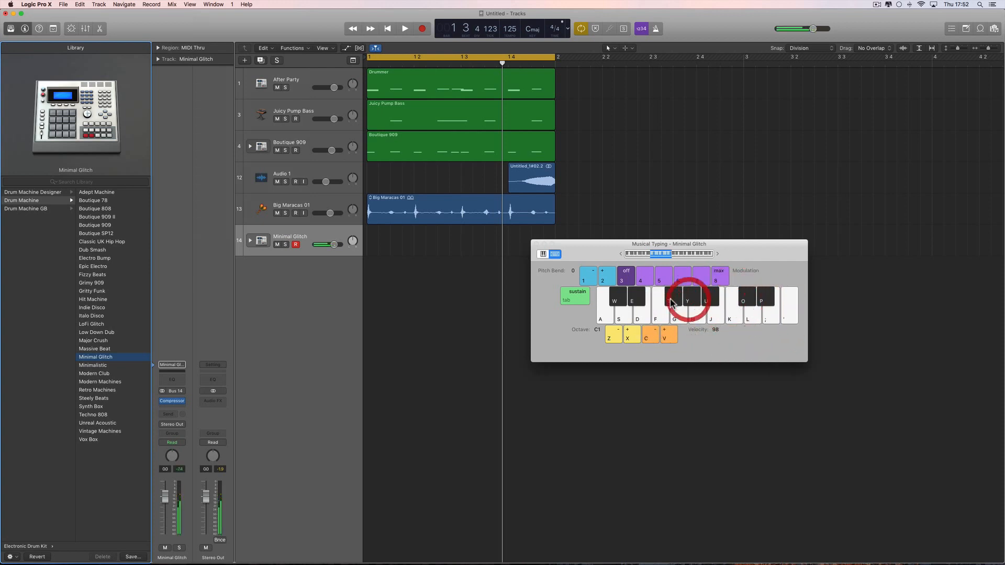
left_click(635, 301)
left_click(618, 318)
left_click(620, 321)
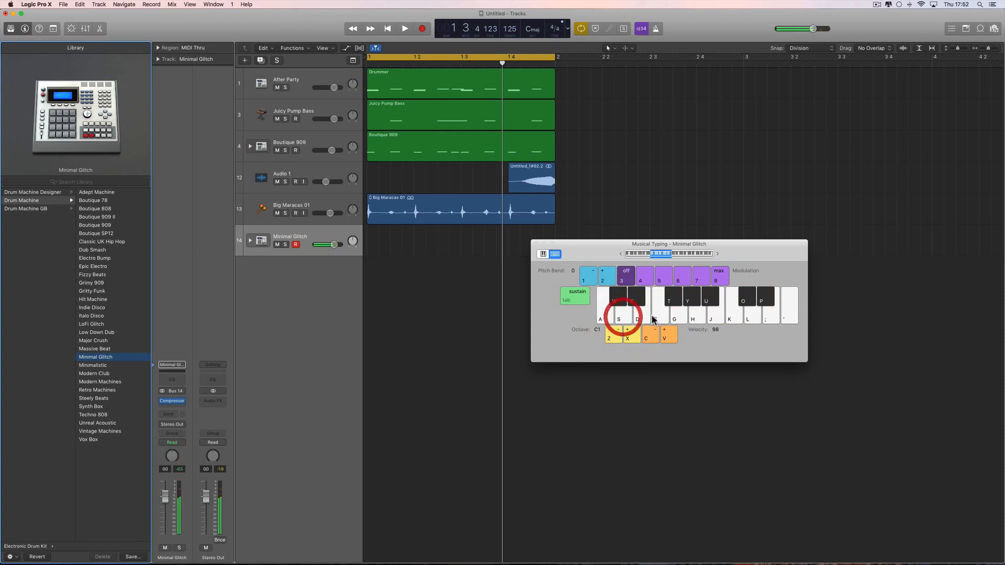
Step: Raise the Musical Typing octave to C2 and audition the higher Minimal Glitch sounds
left_click(630, 338)
left_click(627, 317)
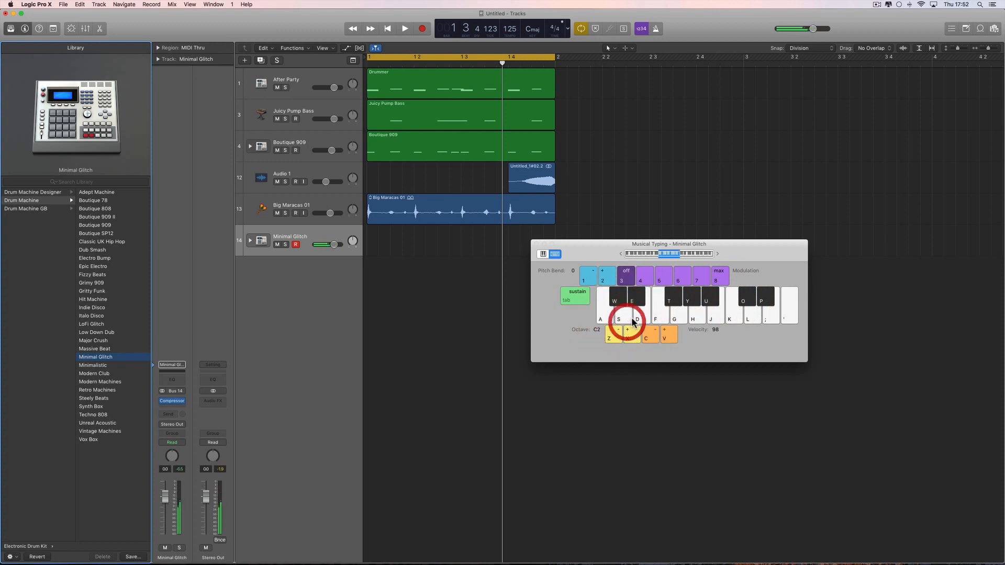
left_click(639, 315)
left_click(644, 307)
left_click(690, 303)
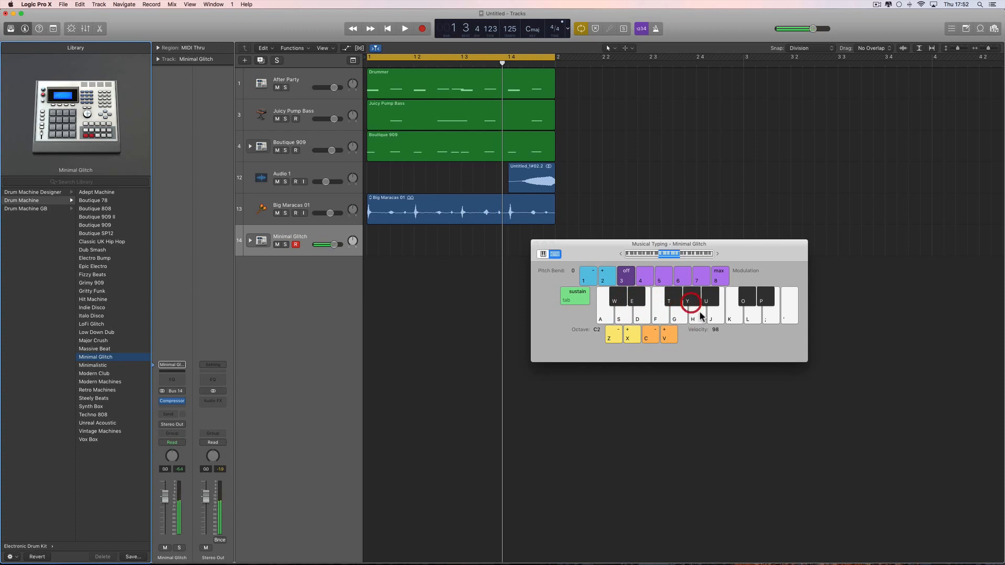
left_click(703, 315)
left_click(691, 302)
left_click(764, 298)
left_click(715, 314)
Step: Switch the track to the Gritty Funk kit, audition its sounds at octave C2, and briefly play the beat
left_click(613, 313)
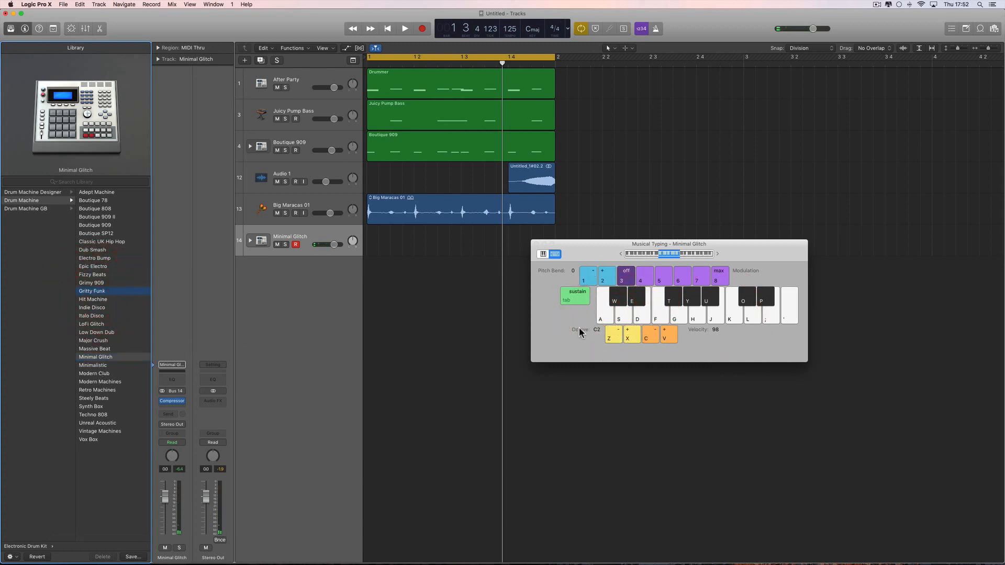
left_click(617, 302)
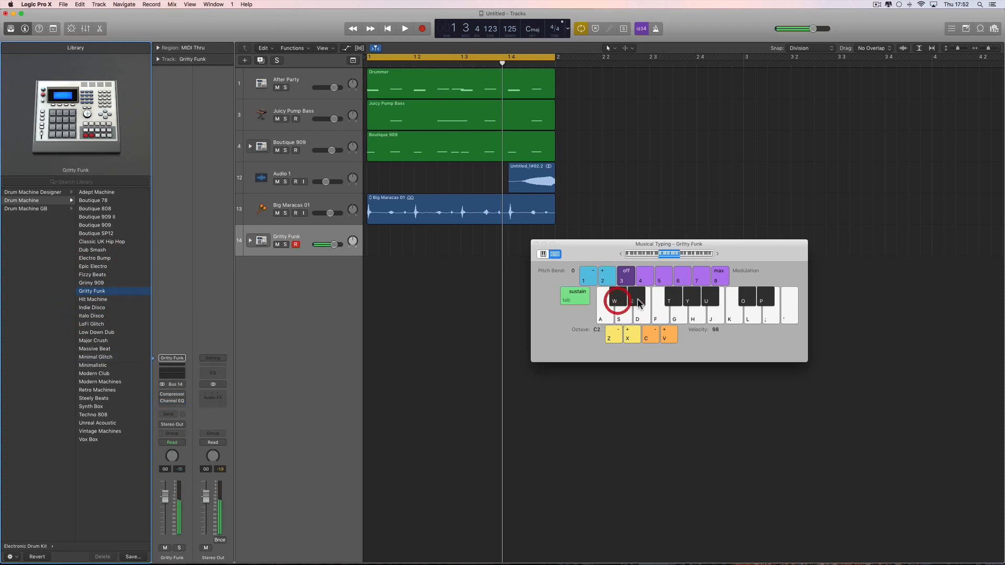
left_click(651, 319)
left_click(669, 313)
left_click(674, 302)
left_click(704, 304)
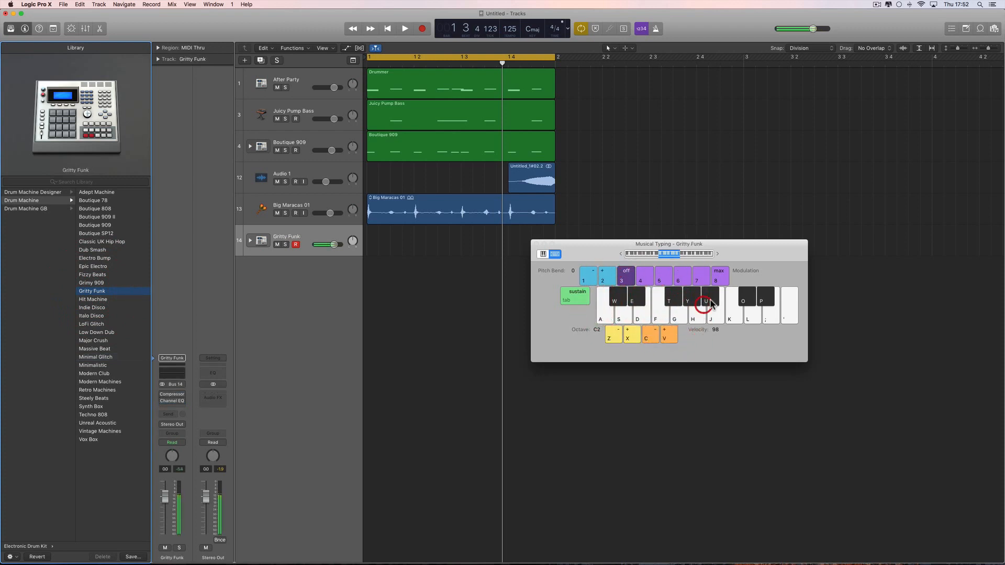
left_click(743, 303)
left_click(765, 303)
left_click(764, 314)
left_click(740, 313)
key("space")
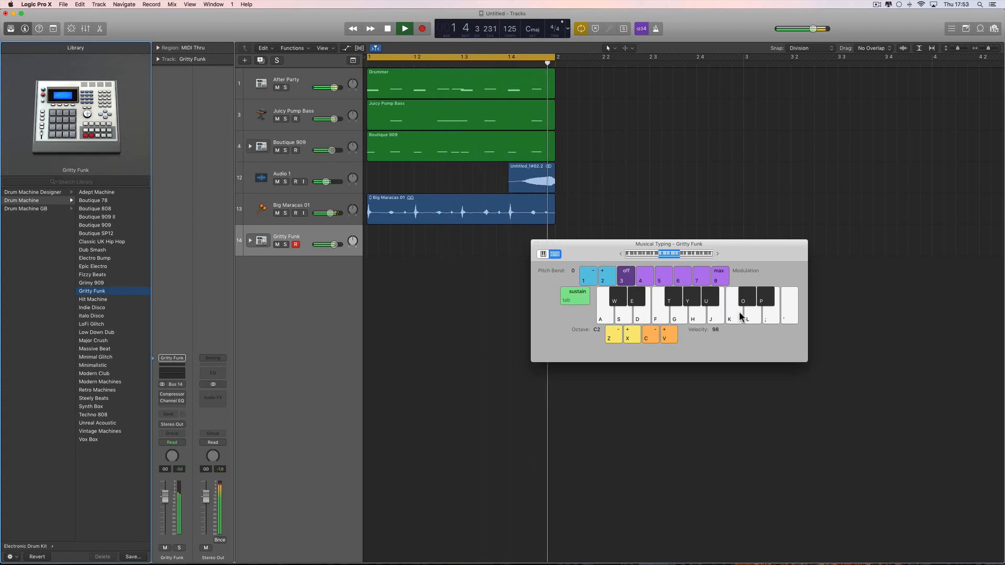
key("space")
Step: Lower the Musical Typing octave to C1, audition the Gritty Funk sounds there, and play the beat for comparison before stopping playback
left_click(606, 313)
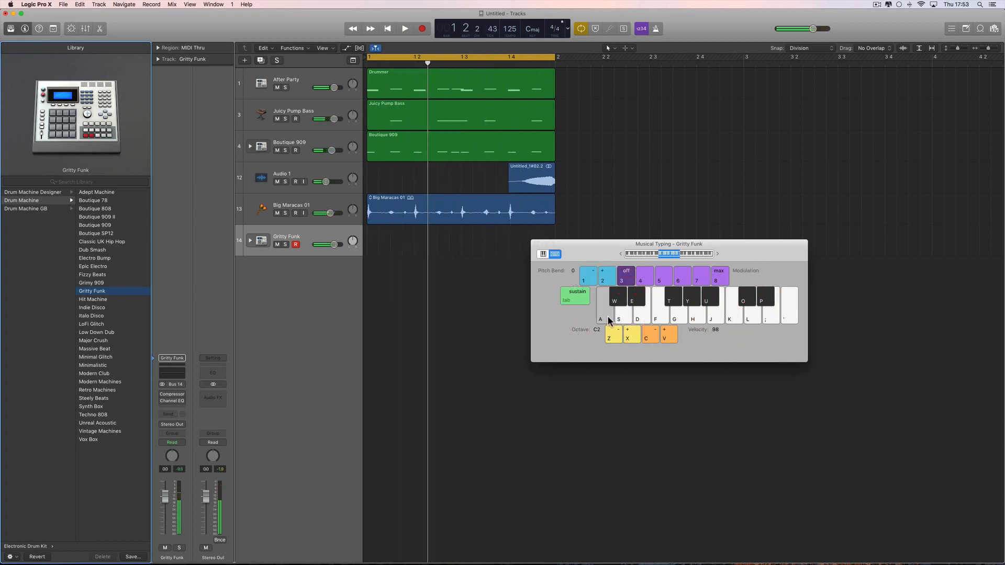
left_click(609, 319)
left_click(612, 331)
left_click(620, 315)
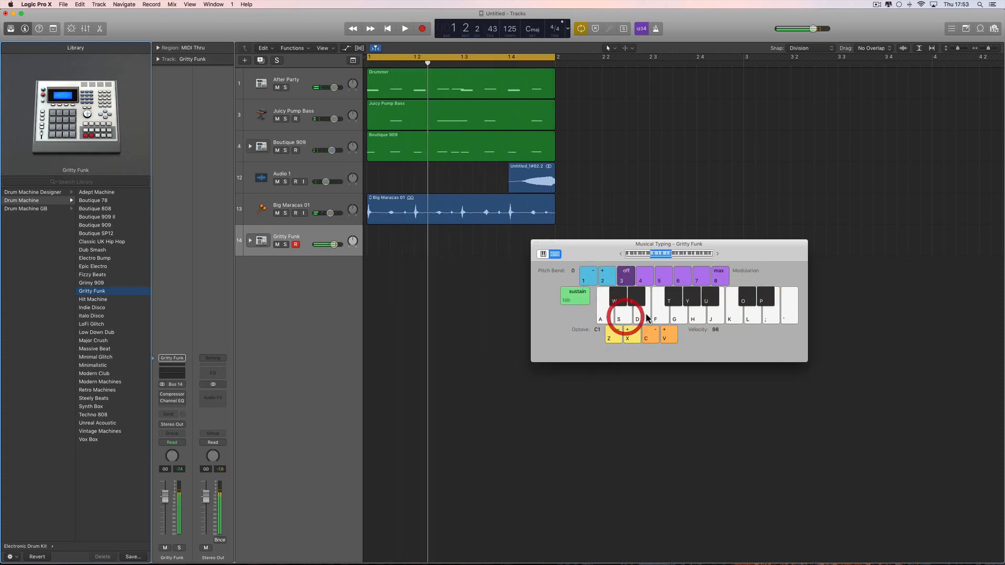
left_click(644, 319)
left_click(649, 317)
left_click(672, 301)
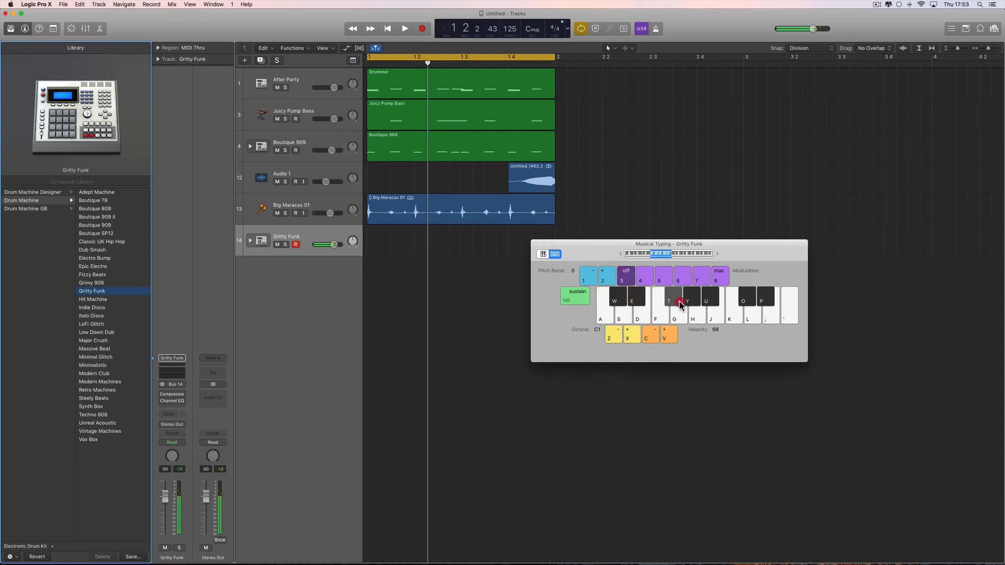
left_click(696, 309)
left_click(710, 306)
left_click(722, 311)
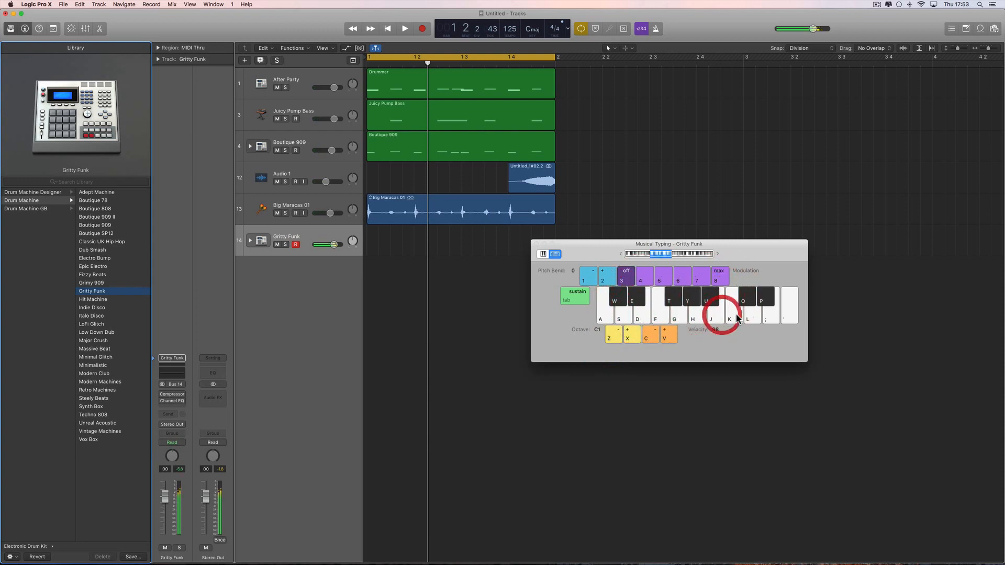
left_click(718, 316)
left_click(718, 317)
key("space")
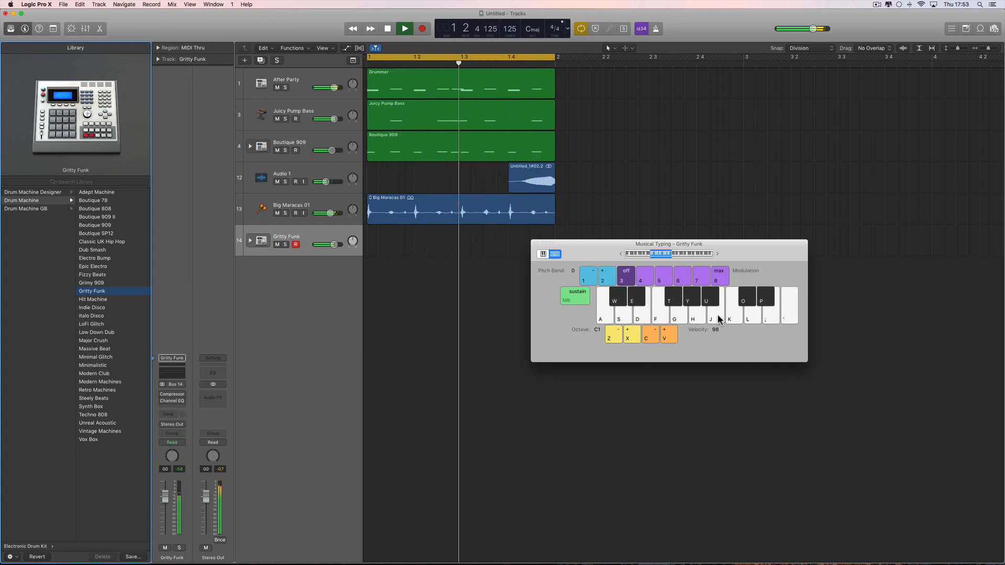
key("space")
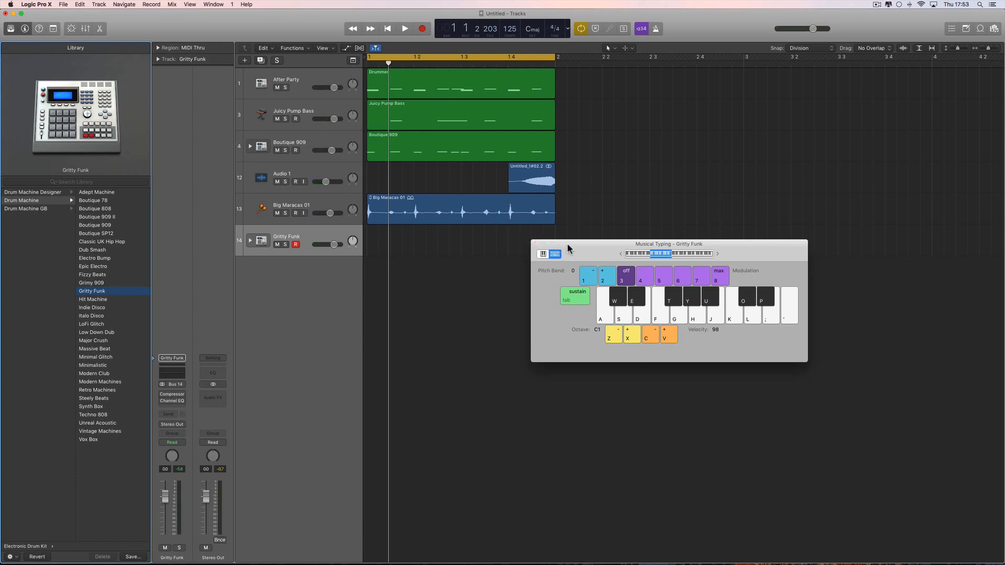
Step: Close Musical Typing and load the Orchestral Kit from the orchestral percussion patches onto the Gritty Funk track
left_click_drag(566, 243, 568, 253)
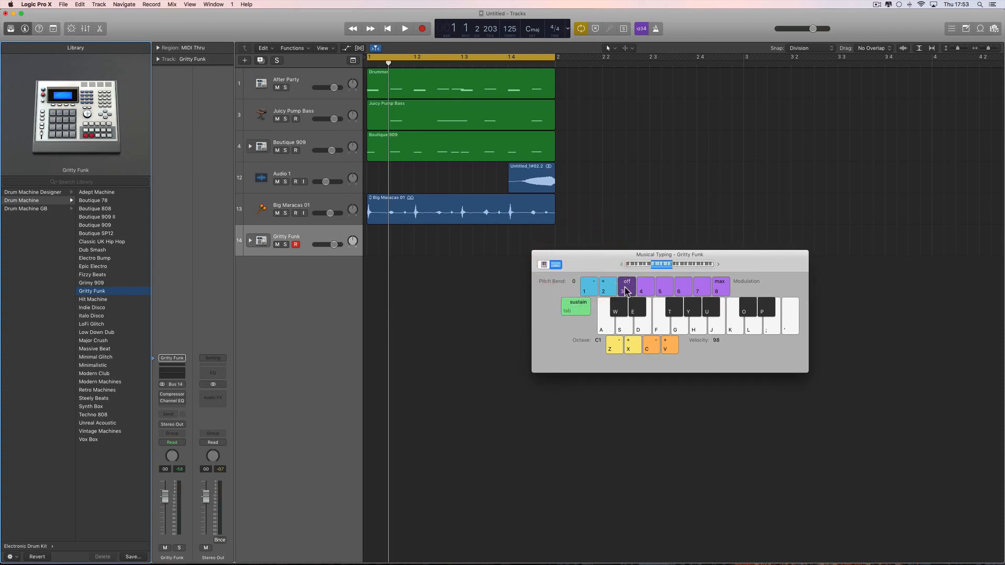
left_click(537, 255)
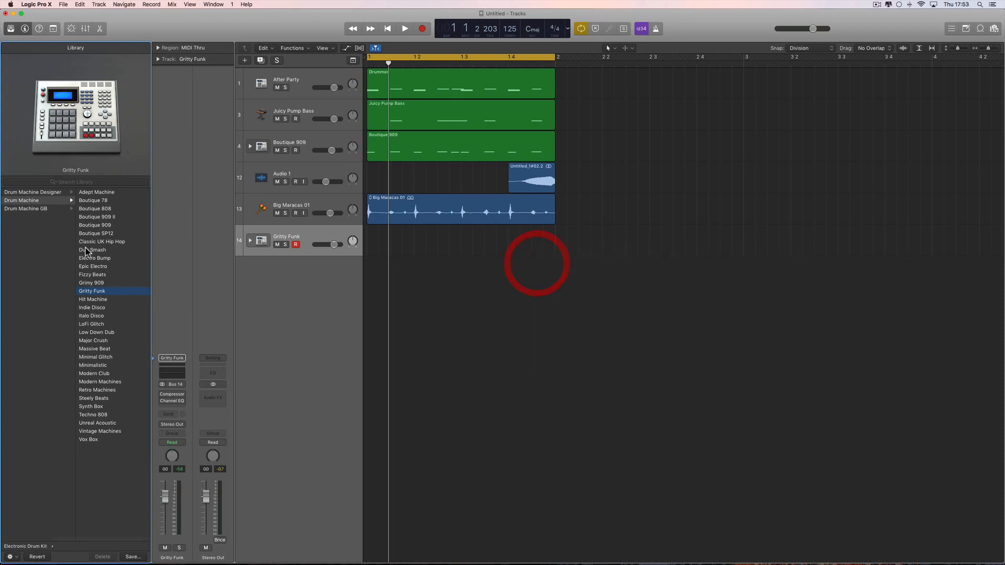
left_click(5, 542)
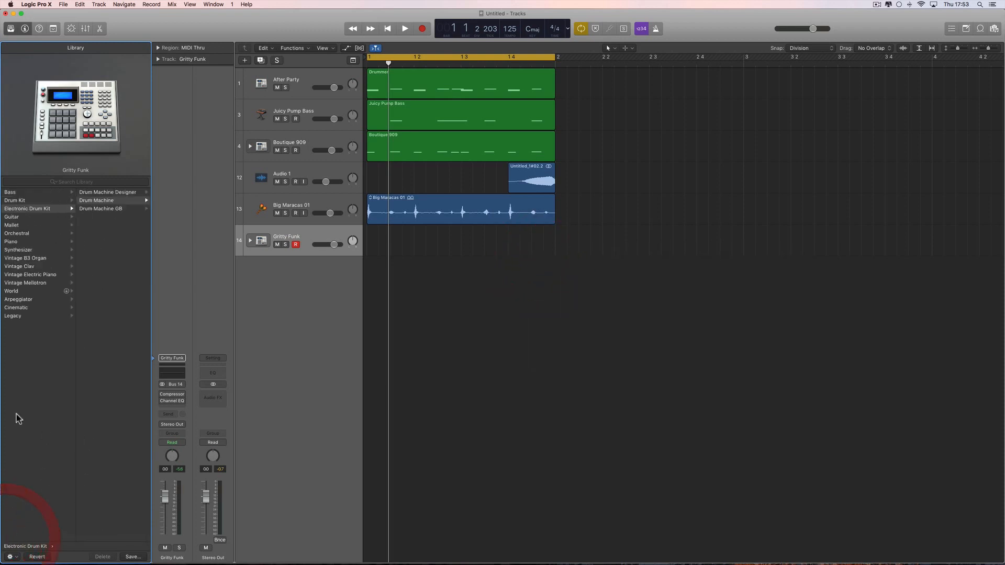
left_click(29, 234)
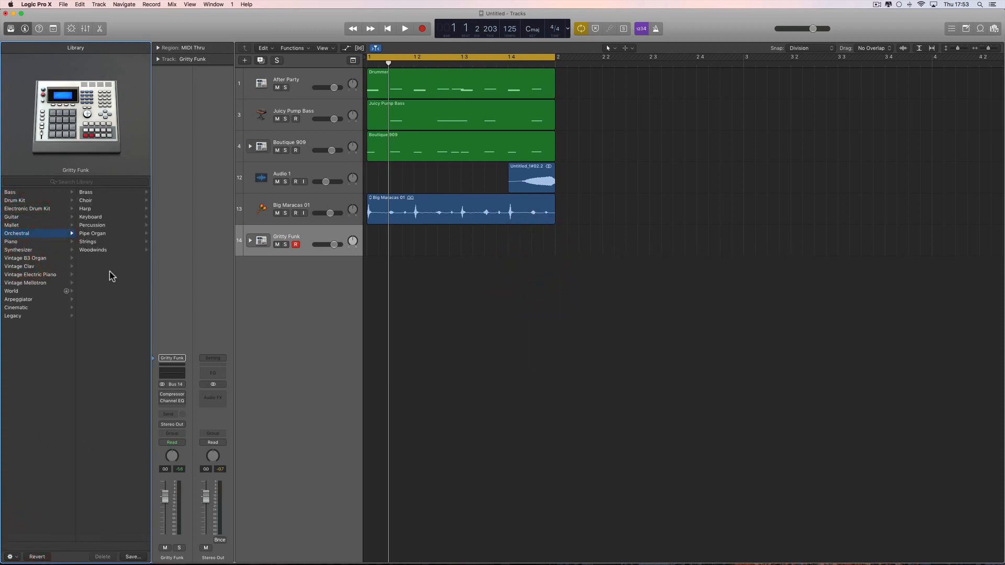
left_click(94, 225)
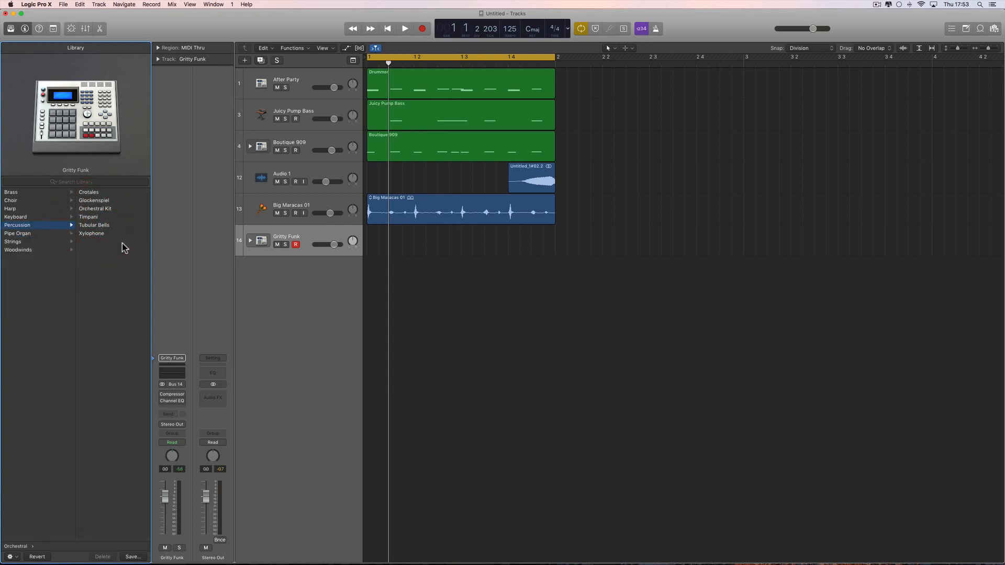
left_click(108, 209)
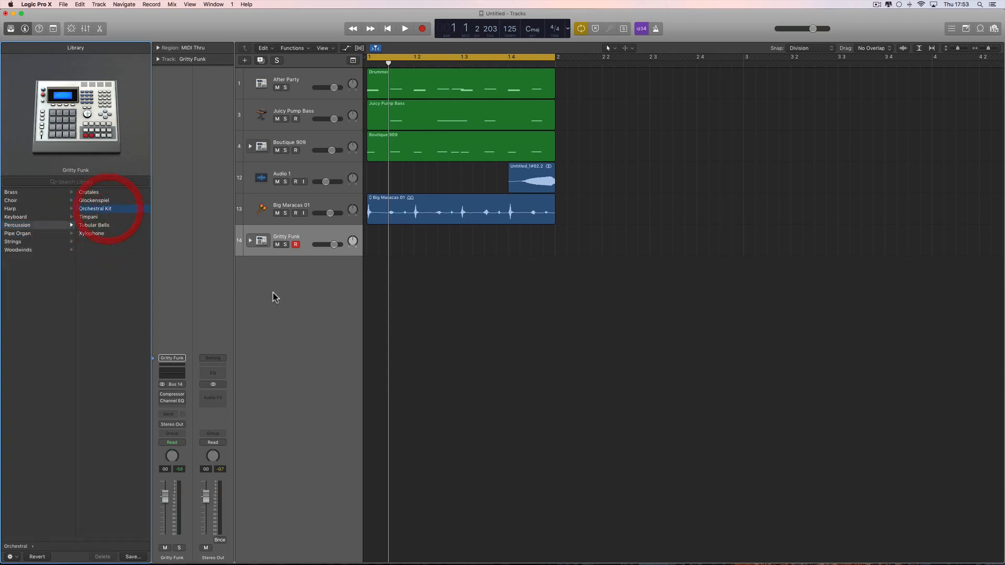
Step: Reopen Musical Typing and audition a few Orchestral Kit sounds at octave C1
left_click(213, 5)
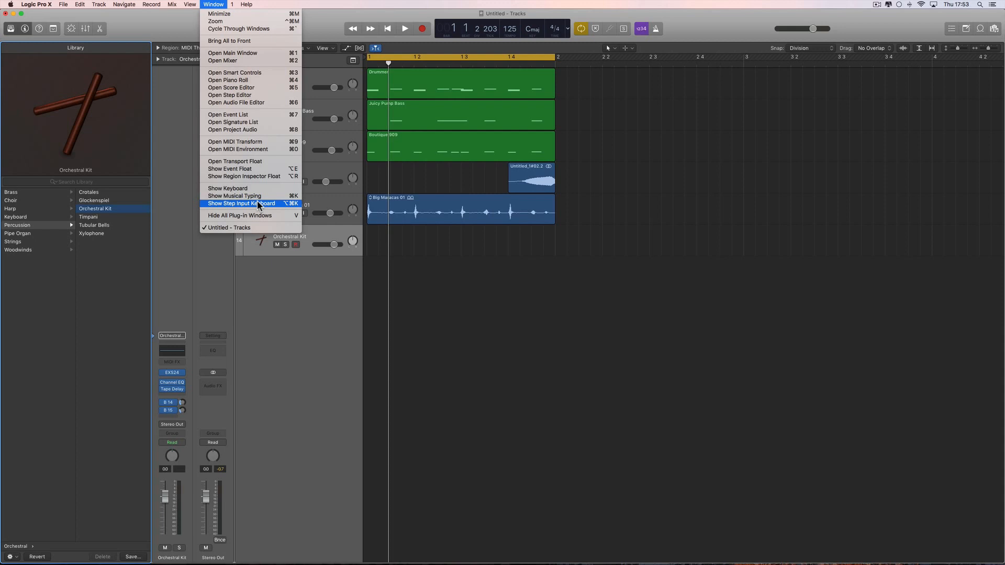
left_click(251, 195)
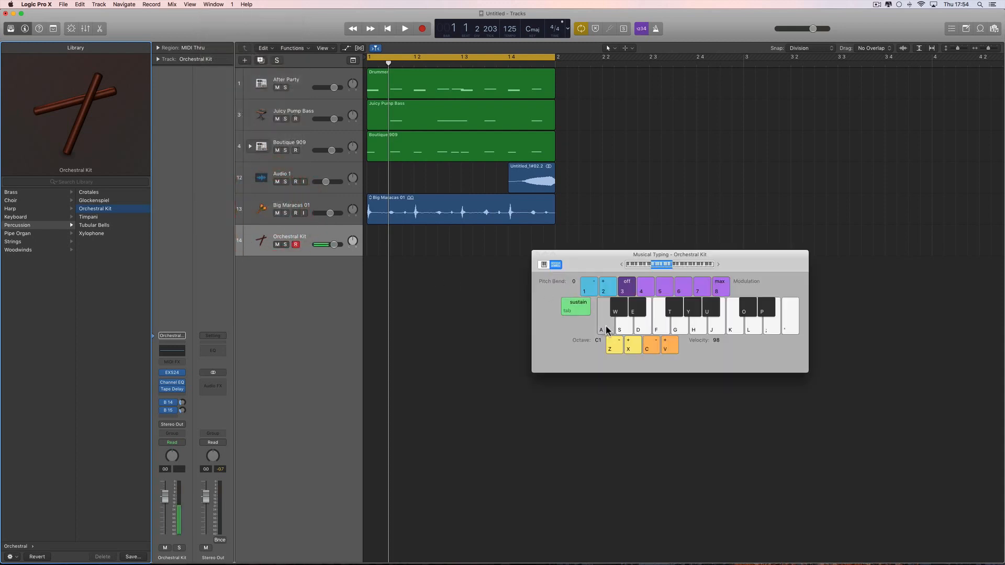
left_click(605, 325)
left_click(698, 328)
left_click(703, 329)
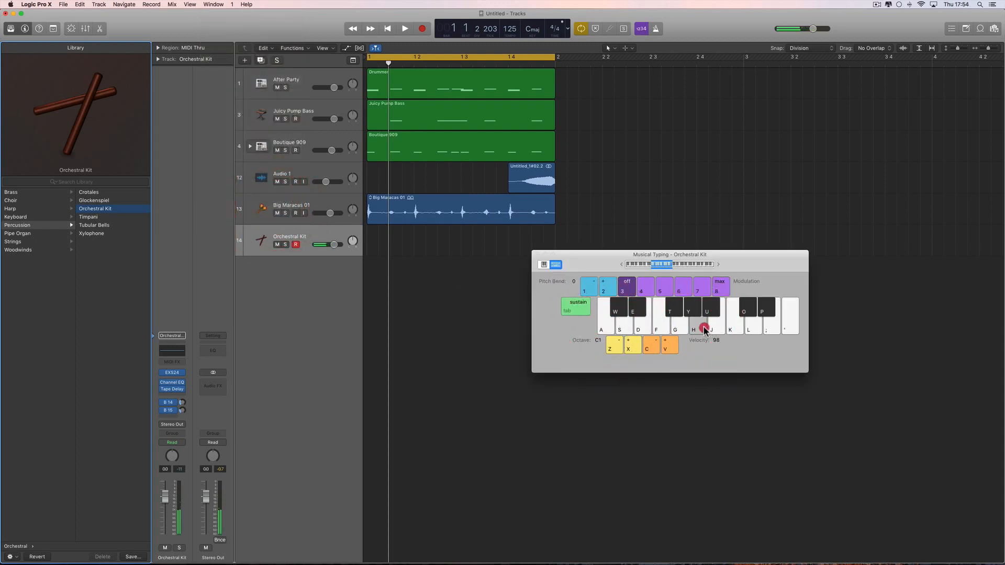
Step: Start playback and try out Orchestral Kit notes over the beat, settling on repeated hits of the H note
key("space")
left_click(680, 329)
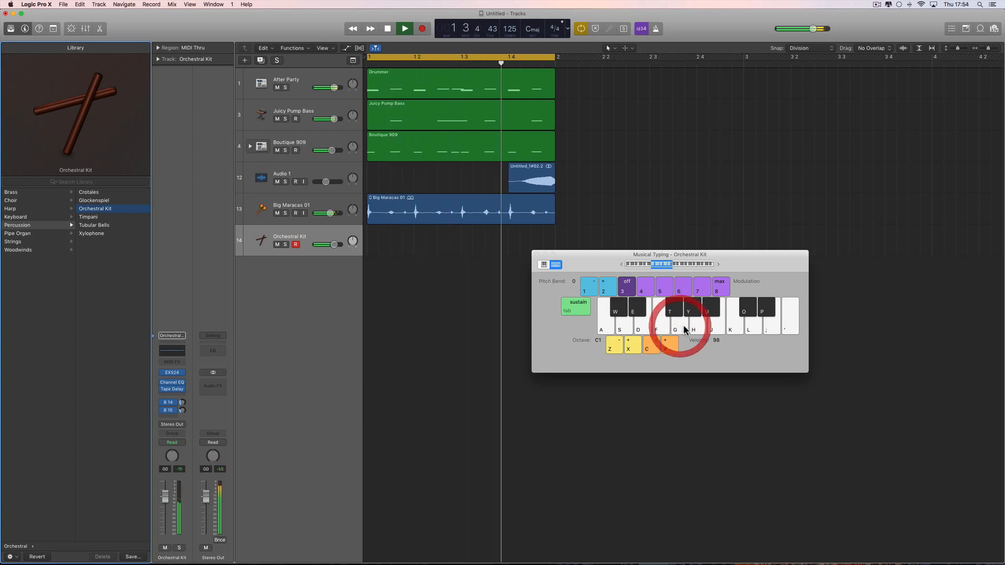
left_click(698, 328)
left_click(703, 317)
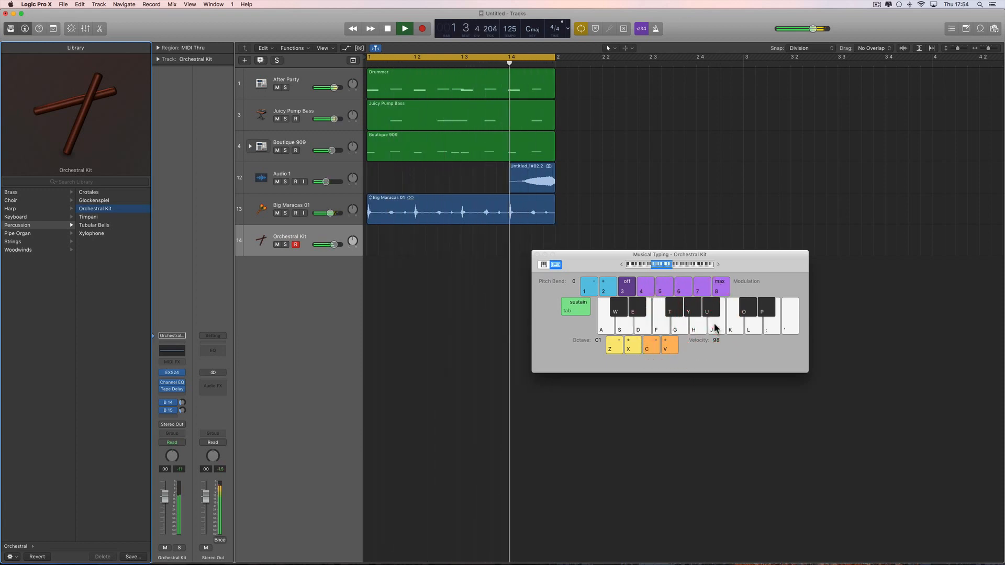
left_click(707, 327)
left_click(704, 327)
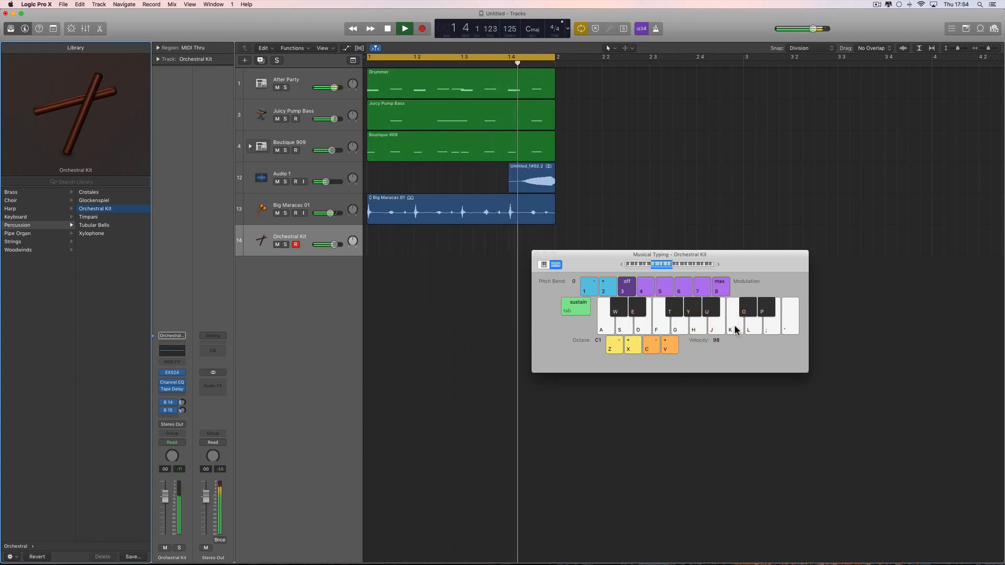
left_click(752, 327)
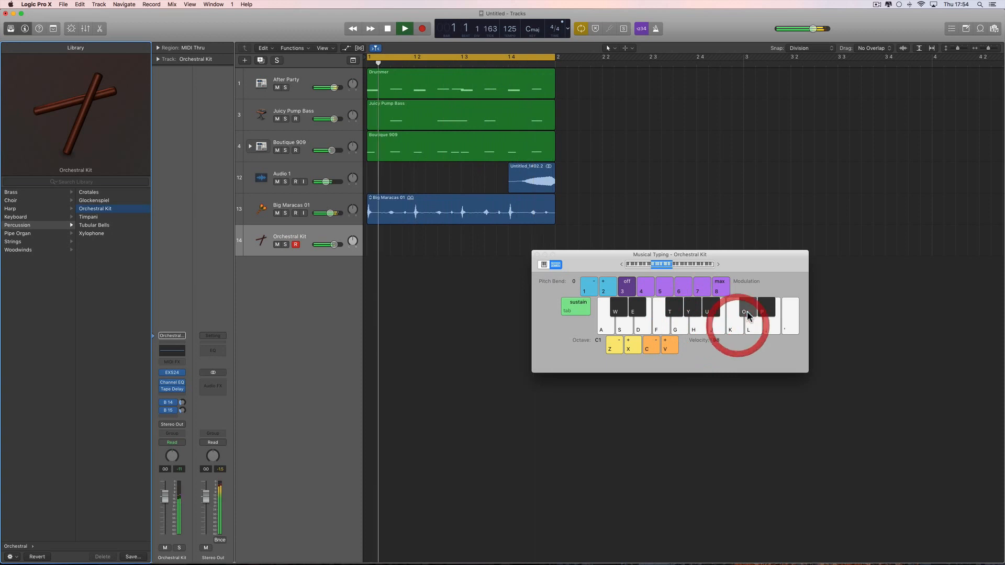
left_click(678, 324)
left_click(693, 328)
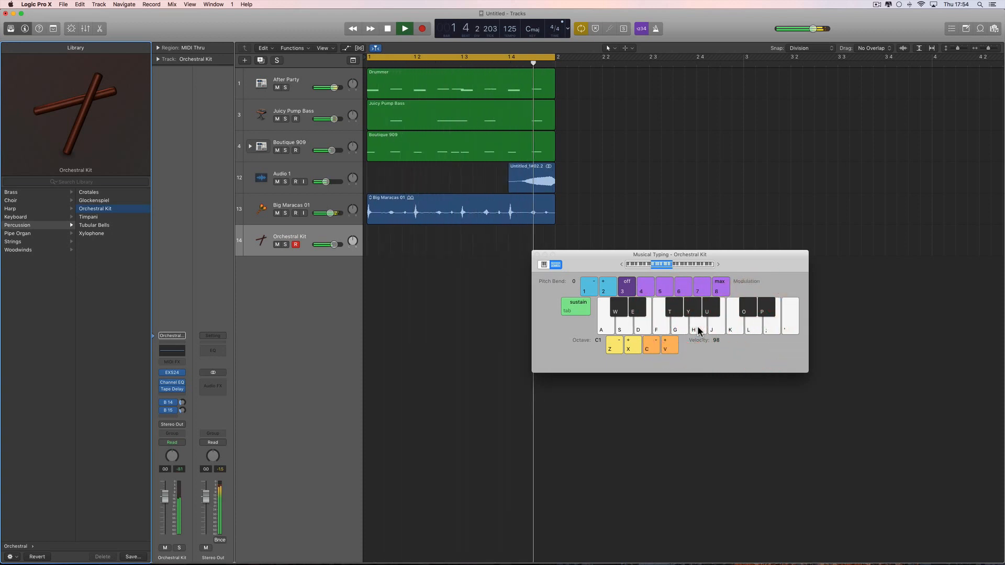
left_click(698, 328)
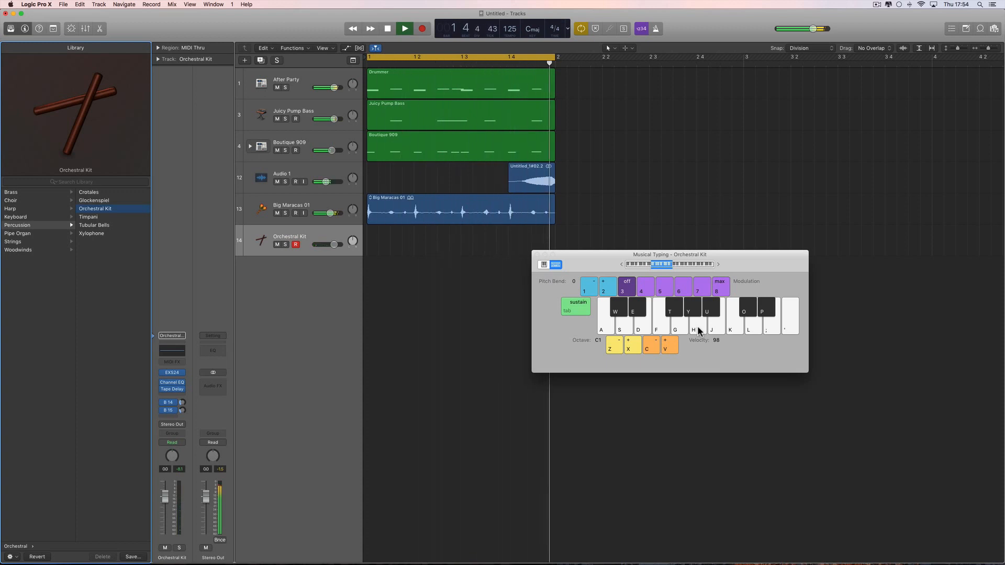
left_click(698, 331)
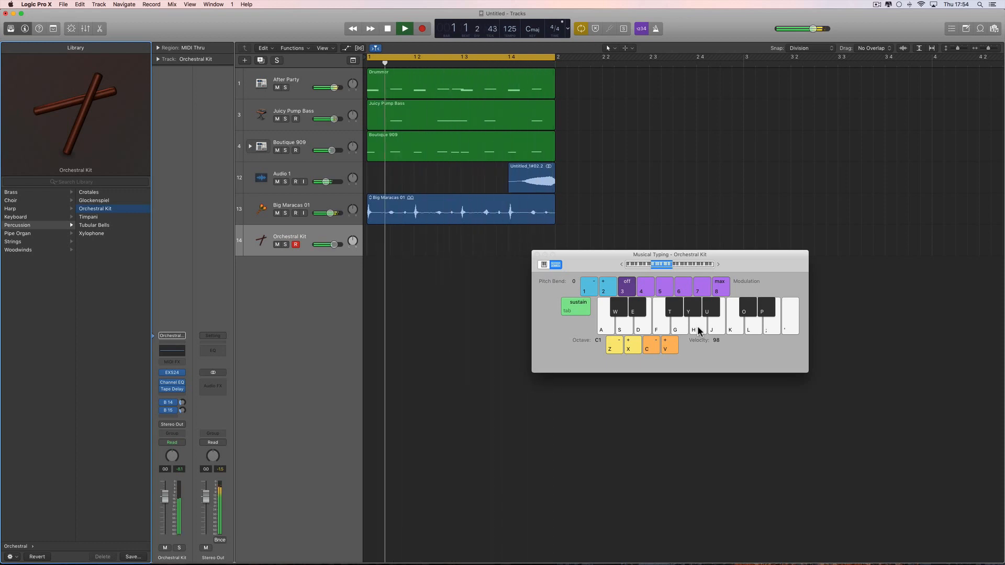
left_click(698, 330)
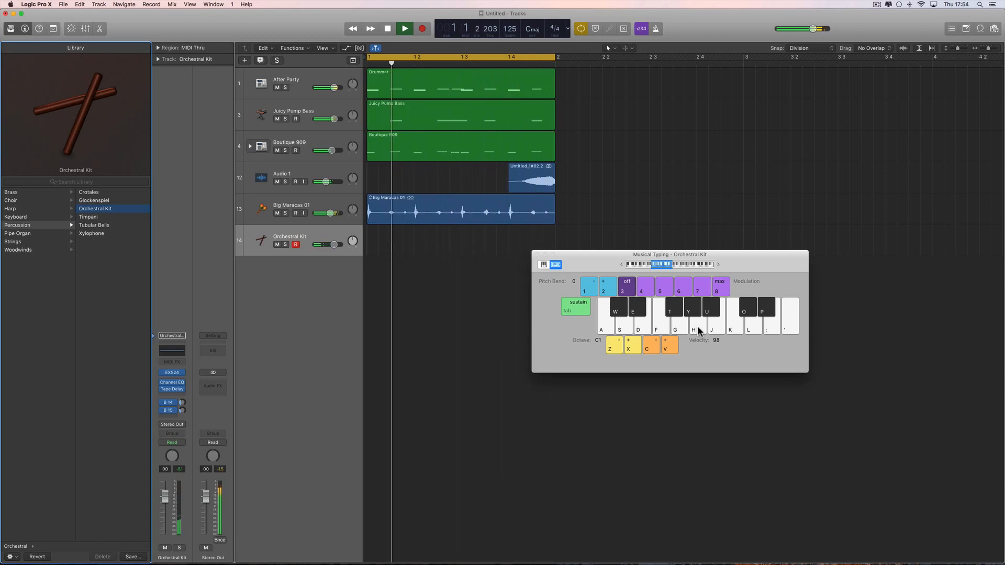
left_click(698, 331)
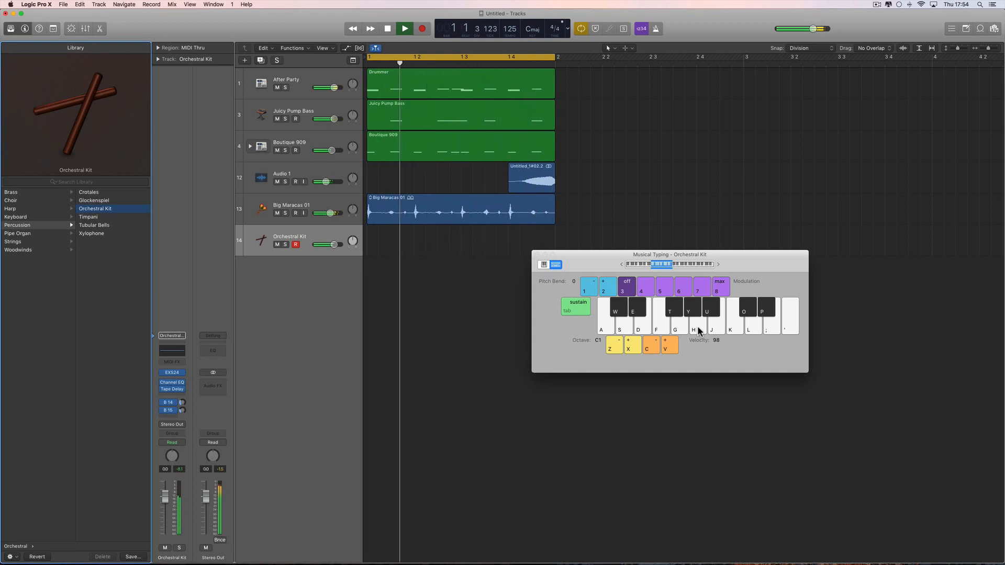
Step: Stop playback, close Musical Typing, and delete the Orchestral Kit track after briefly replaying the beat
key("space")
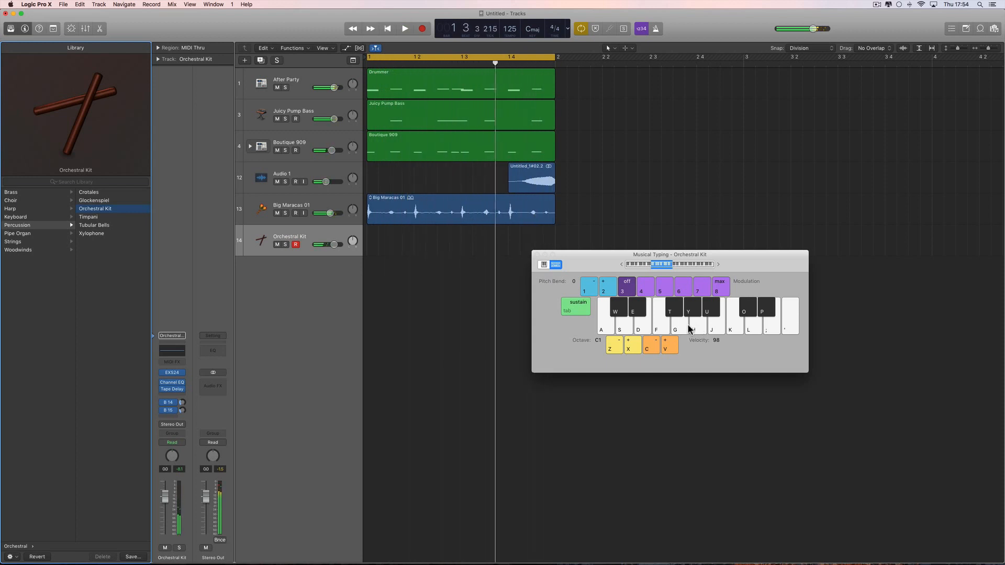
left_click(537, 255)
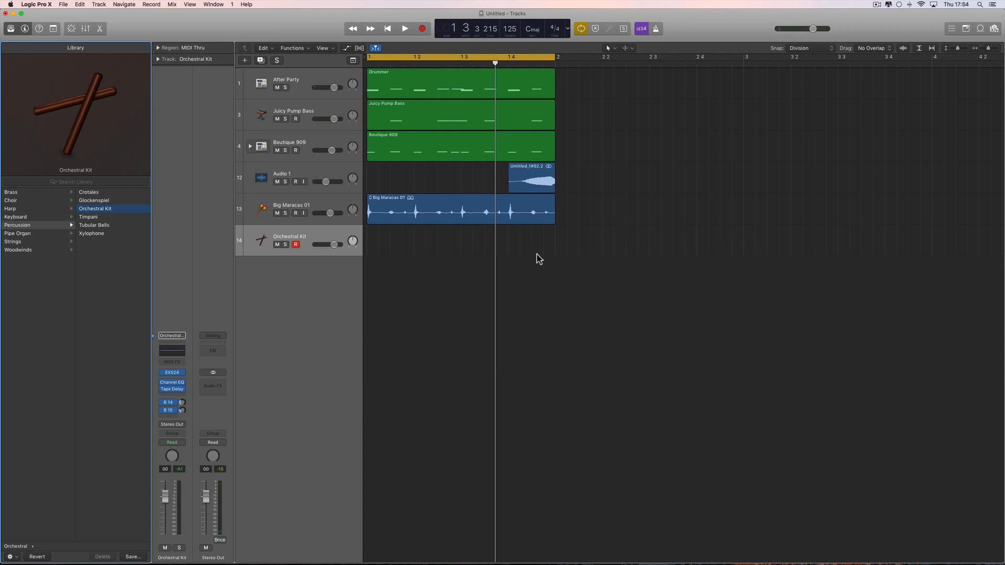
left_click(329, 241)
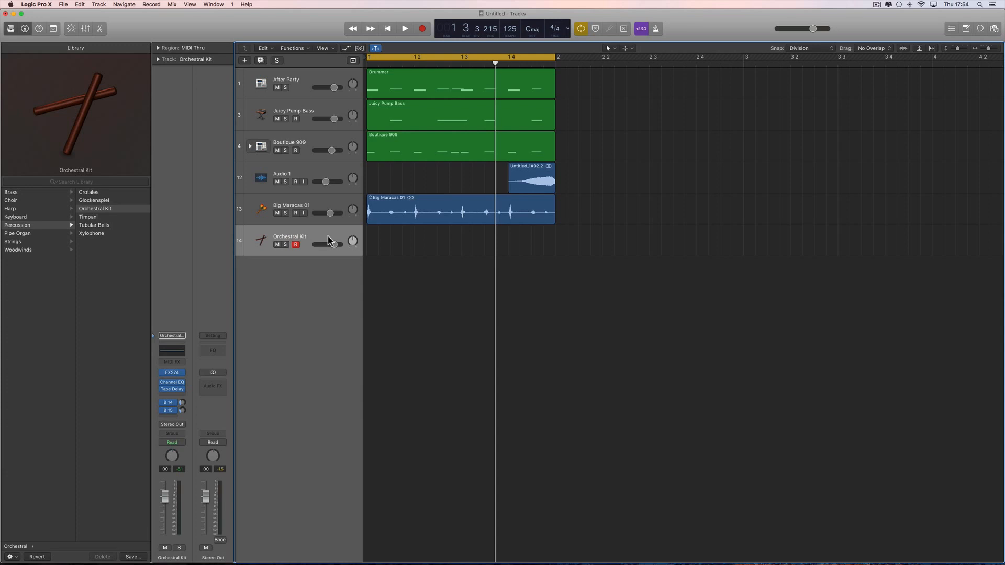
key("space")
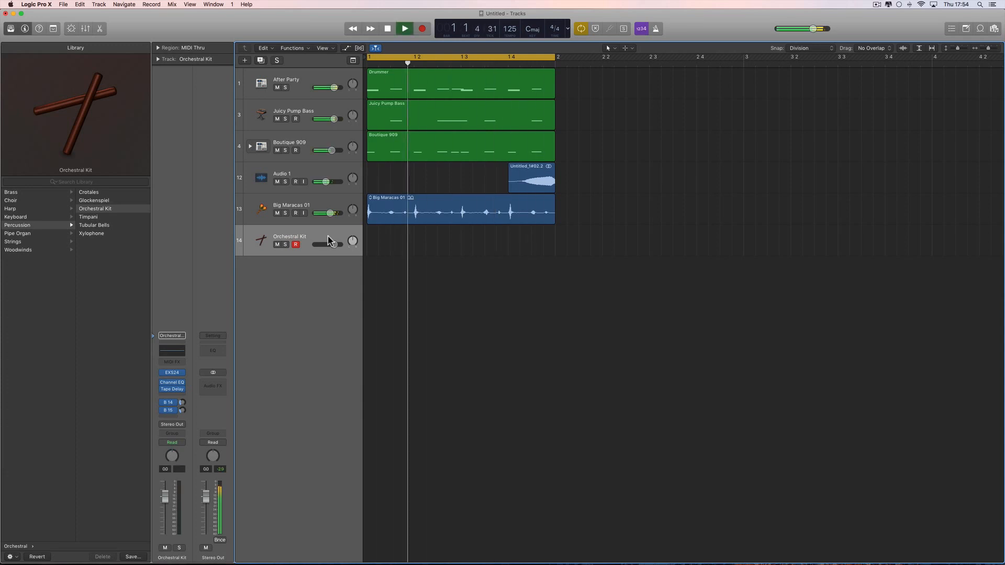
key("space")
key("super+BackSpace")
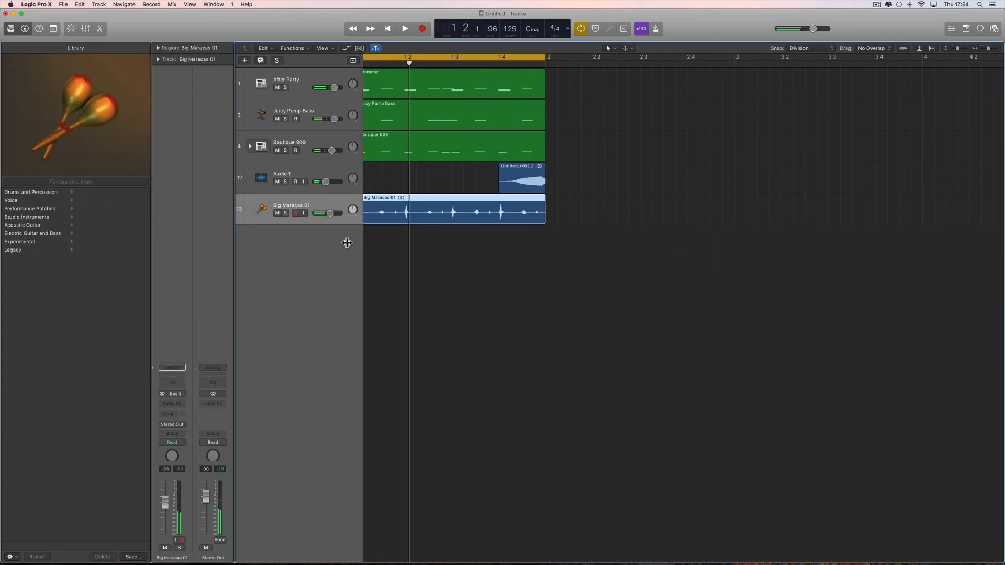
Step: Add one new empty software instrument track below Big Maracas 01
scroll(340, 206, "left", 2)
left_click(244, 61)
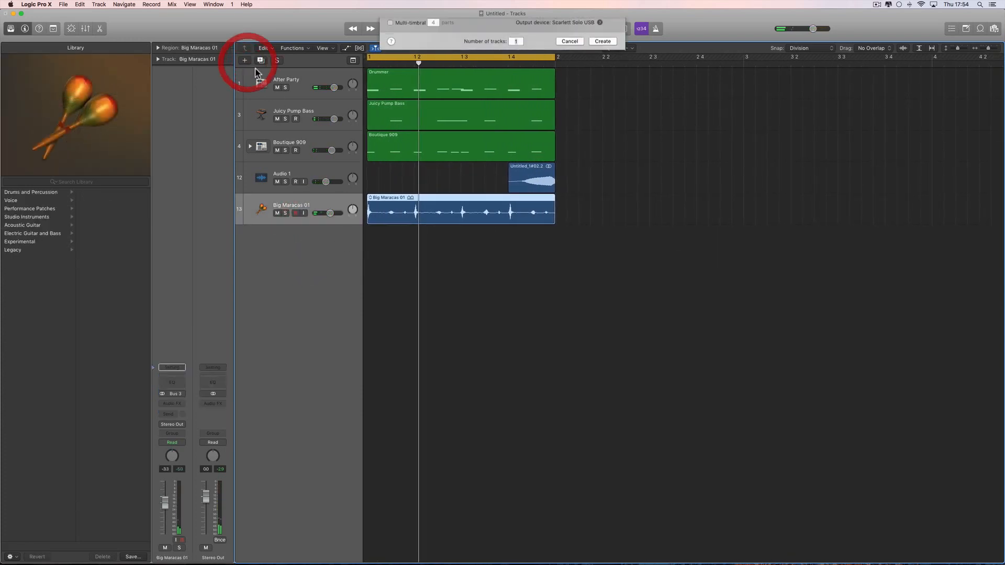
left_click(592, 141)
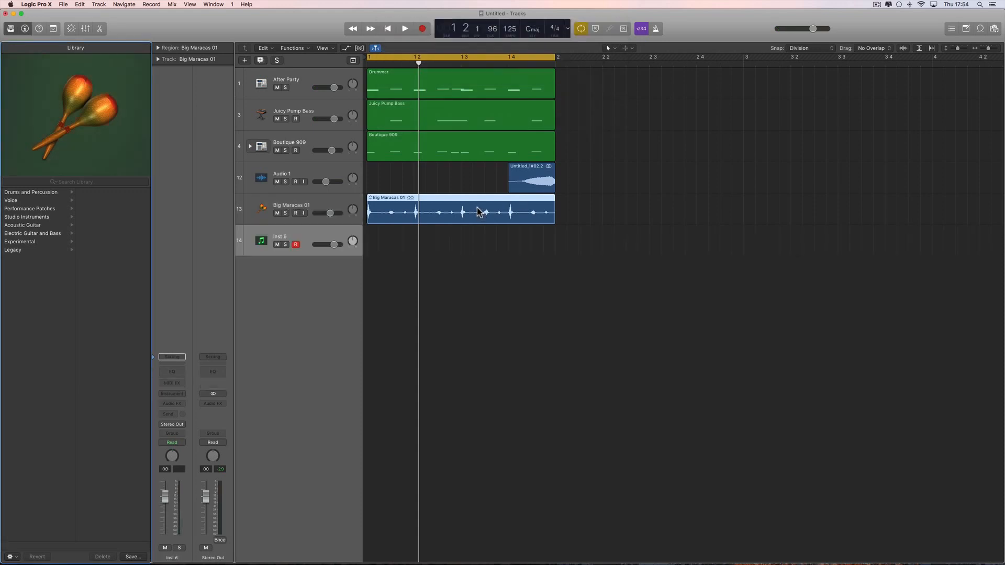
scroll(478, 212, "right", 1)
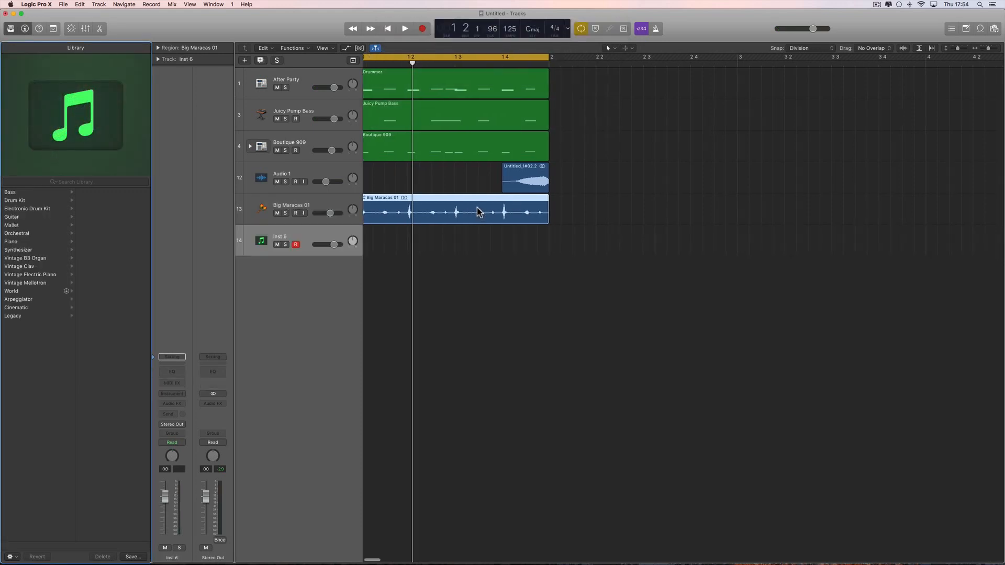
Step: Open the Boutique 909 region in the Piano Roll and draw a Clap note under the first Open Hat with the Pencil tool
left_click(324, 146)
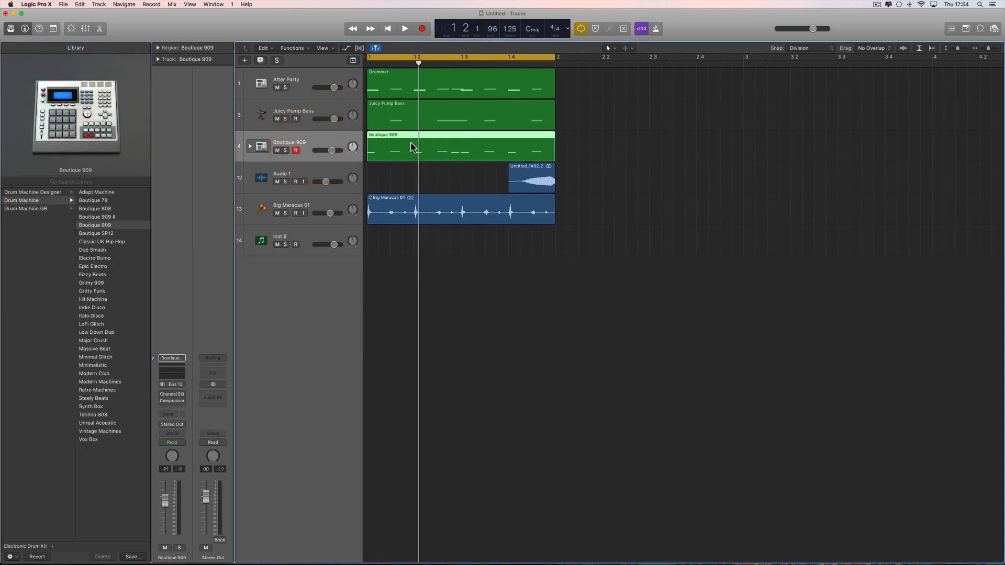
double_click(428, 153)
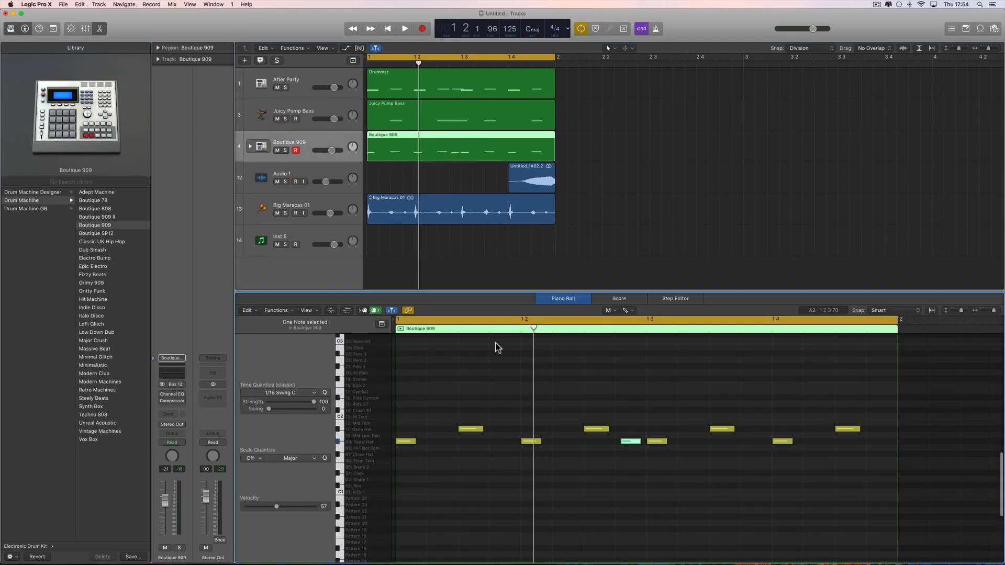
key("t")
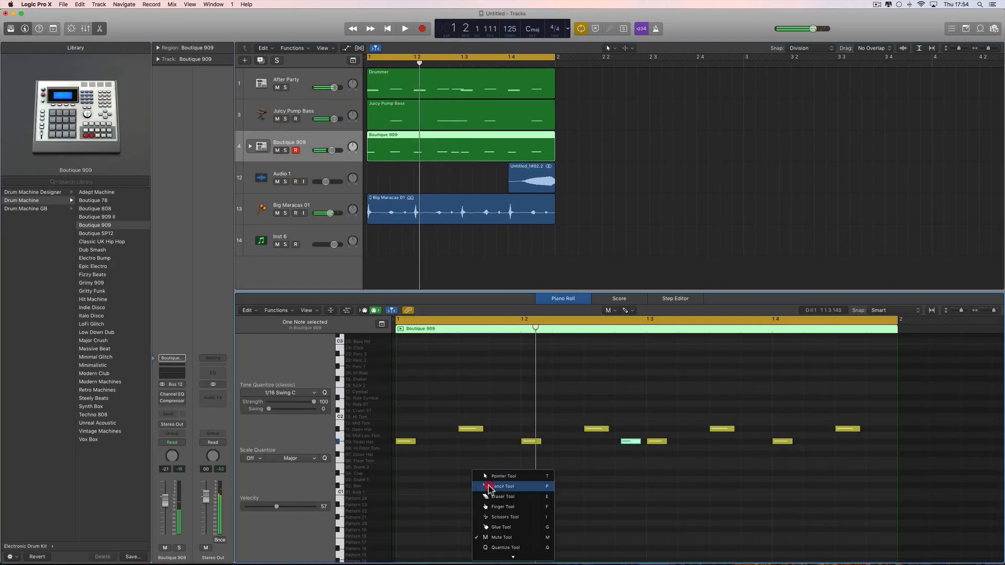
left_click(489, 486)
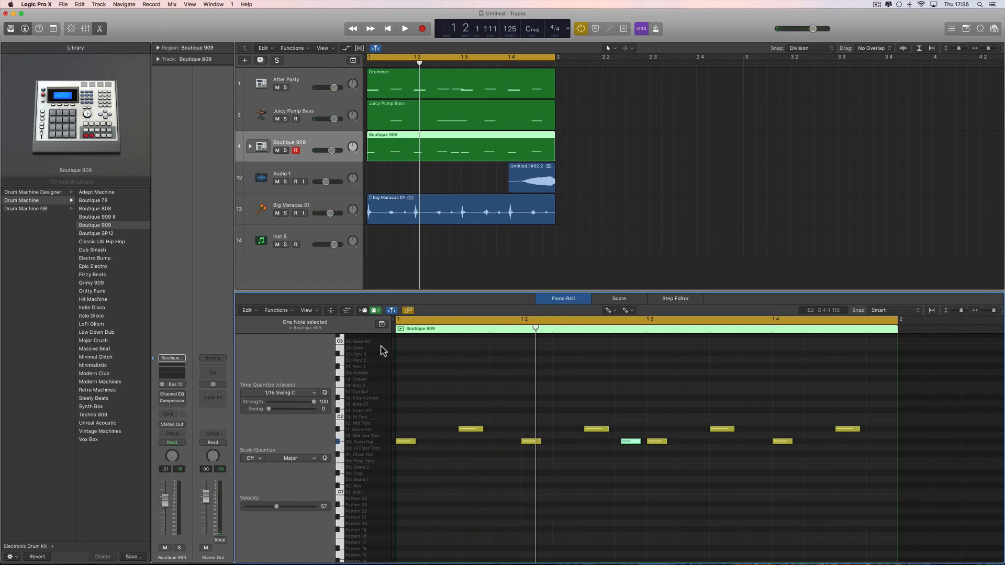
scroll(373, 462, "down", 1)
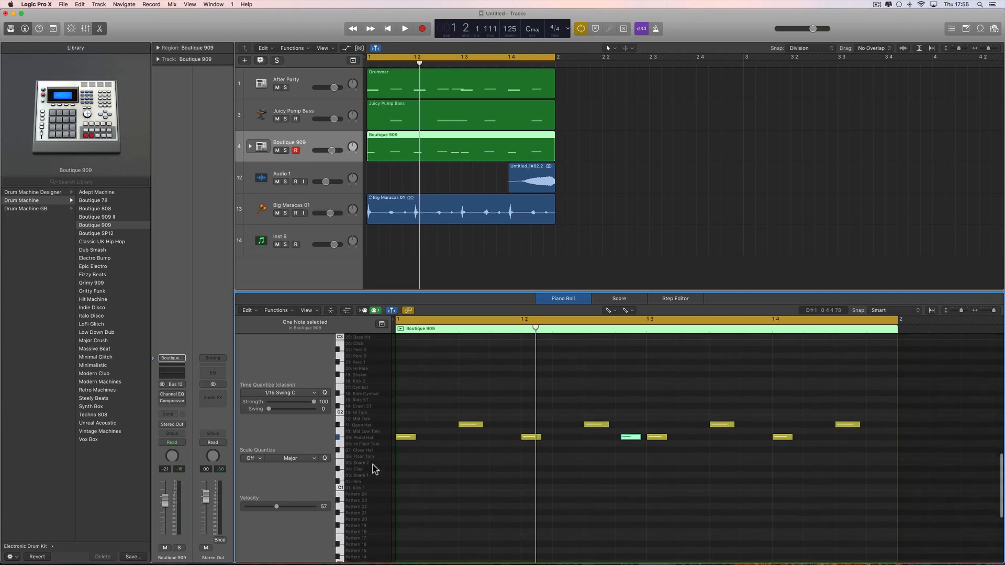
left_click(461, 462)
left_click_drag(471, 465, 472, 471)
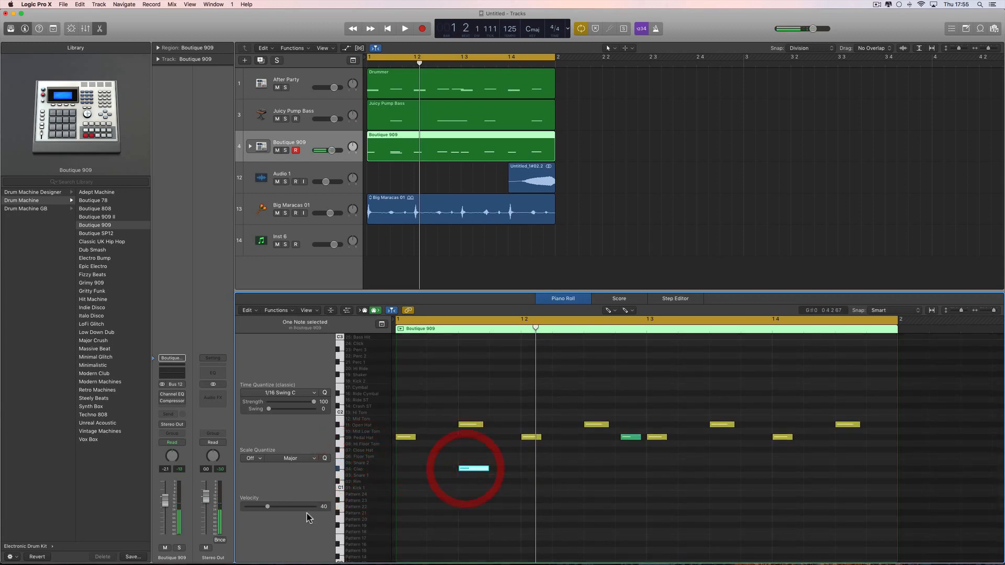
Step: Raise the Clap note's velocity to 109 while listening to the beat, and stop playback
key("space")
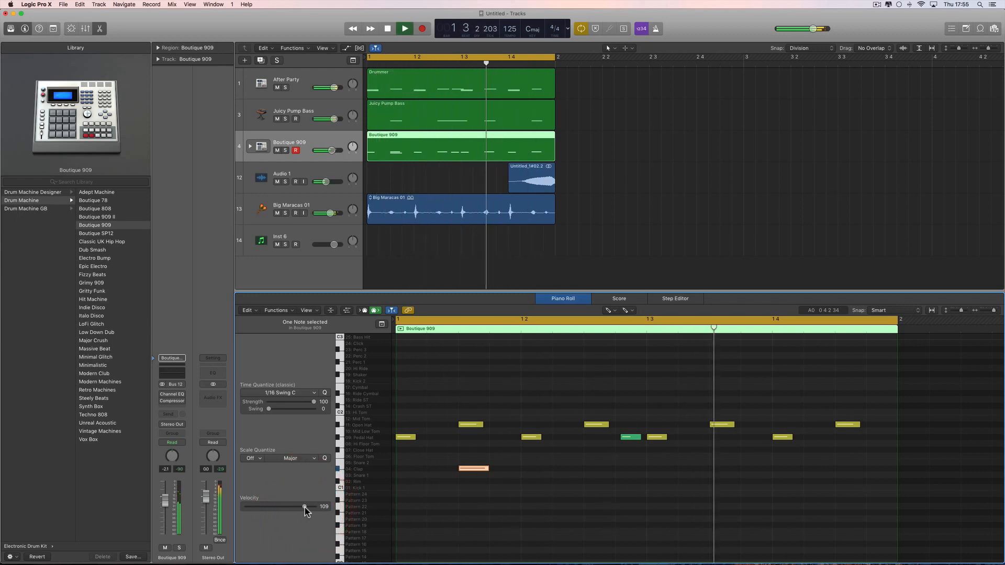
key("space")
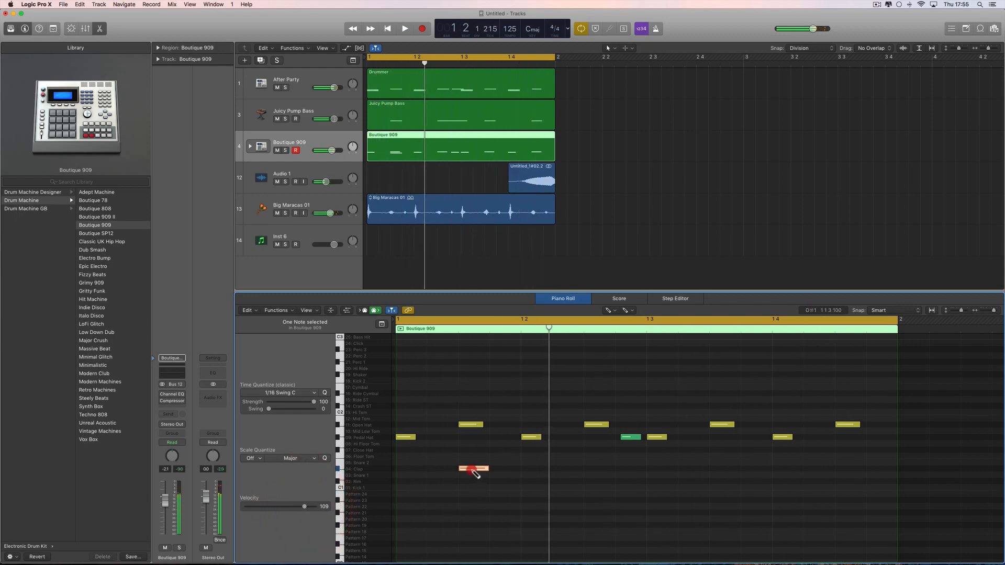
mouse_move(473, 470)
left_mouse_down()
mouse_move(501, 473)
mouse_move(478, 469)
left_mouse_up()
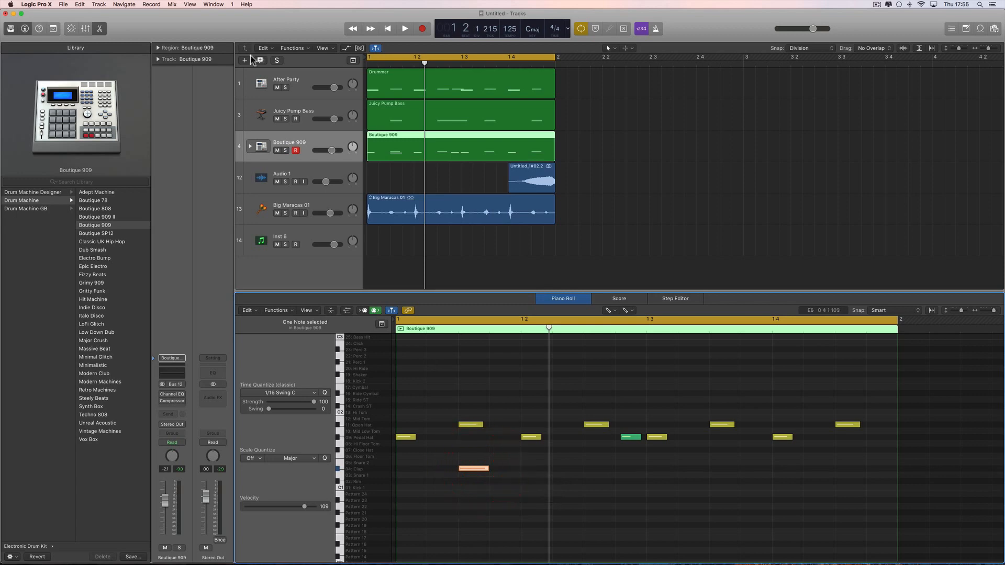
Step: Show the Logic toolbar and set the nudge value to Division
left_click(70, 29)
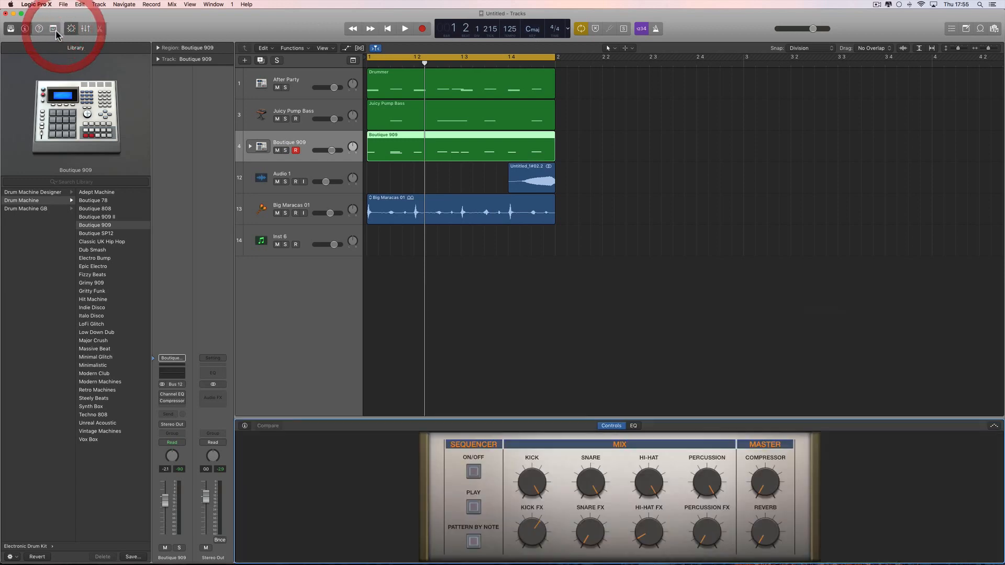
left_click(70, 30)
left_click(54, 29)
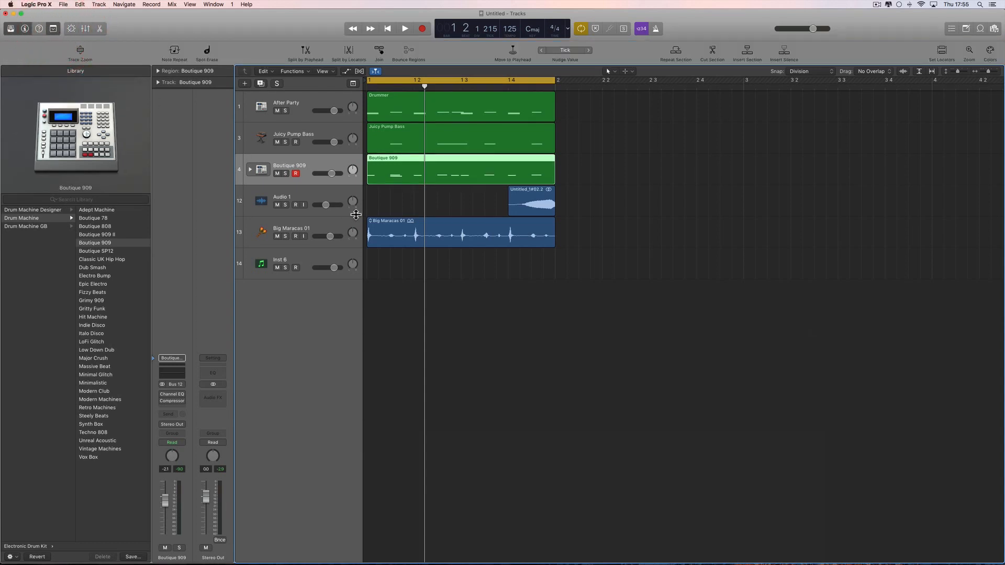
left_click(564, 52)
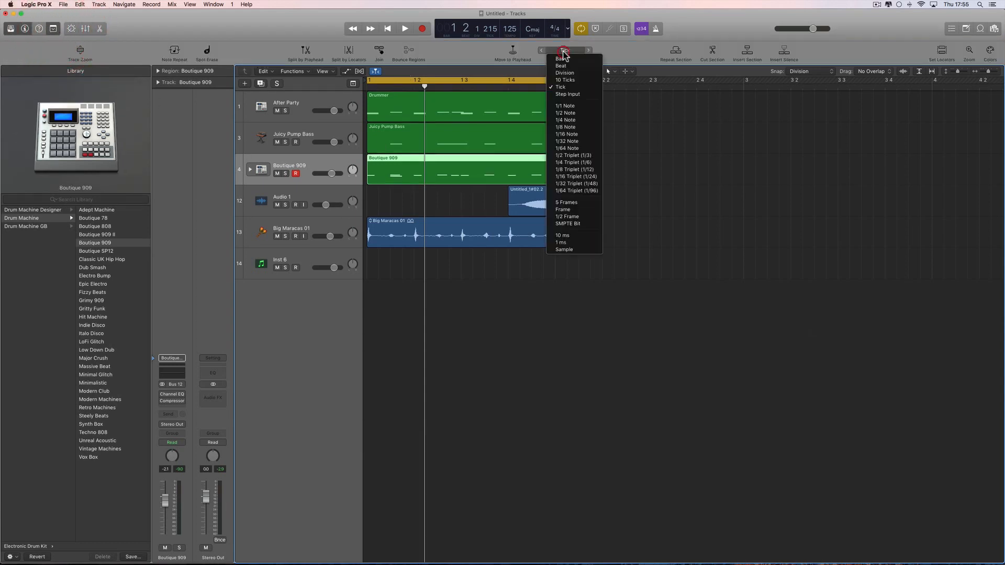
left_click(568, 74)
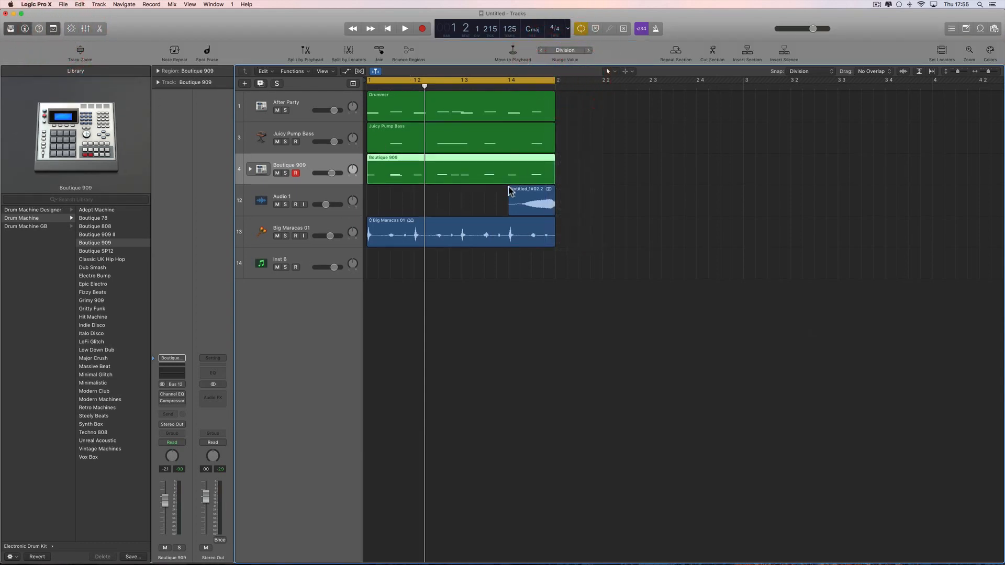
Step: Reopen the Boutique 909 region in the Piano Roll and nudge the Clap note forward five divisions, to just before beat 3, while listening
scroll(452, 144, "right", 1)
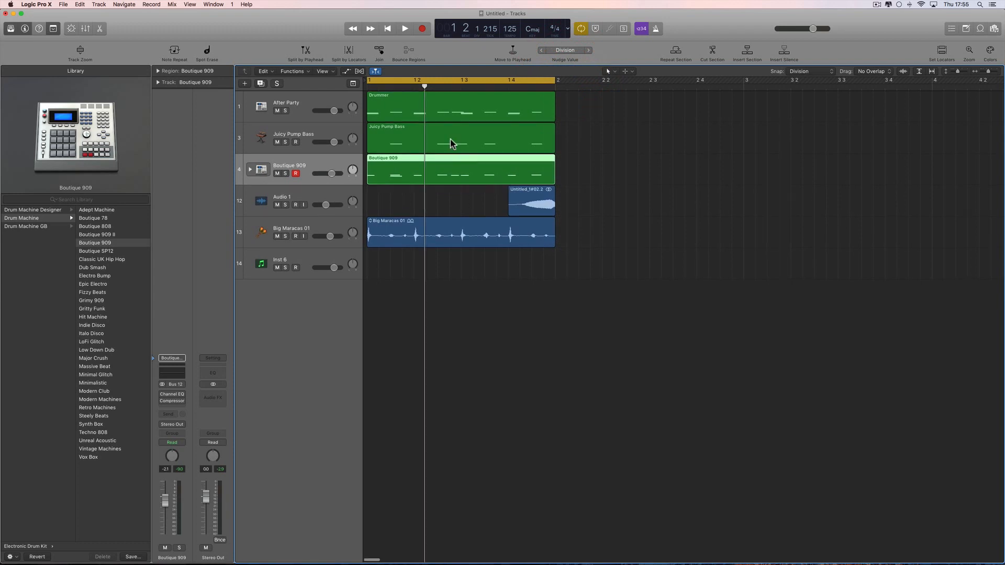
double_click(448, 173)
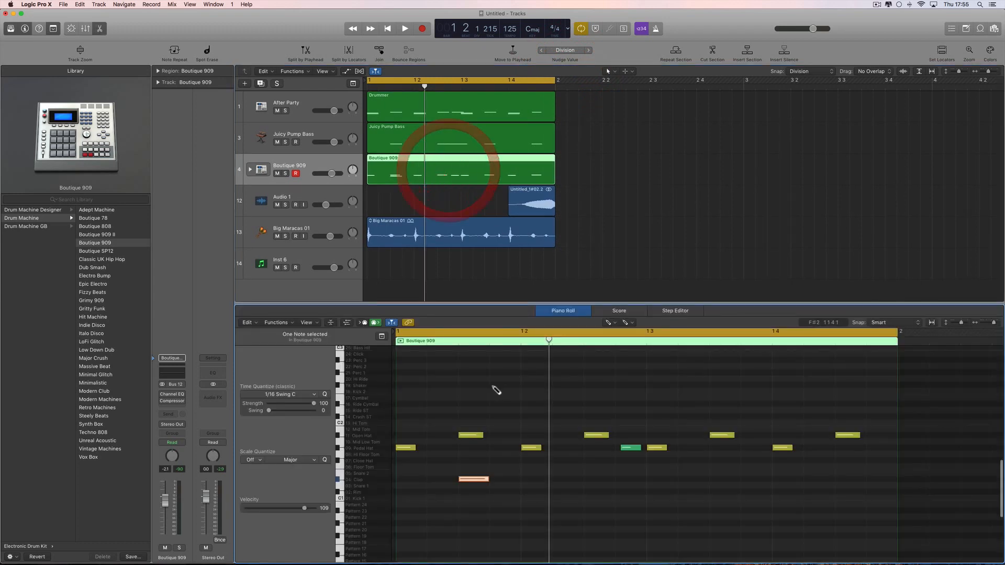
left_click(479, 480)
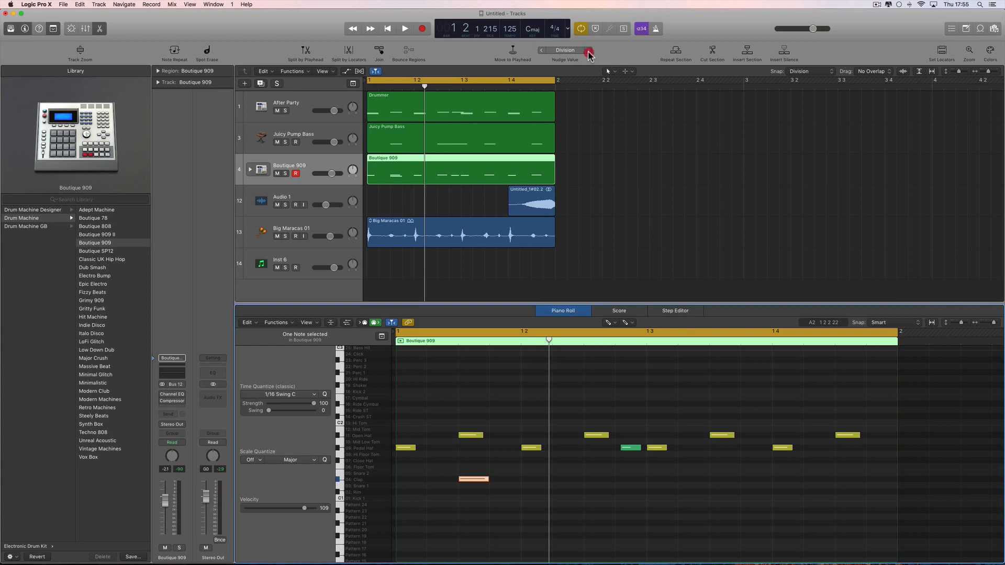
left_click(589, 53)
key("space")
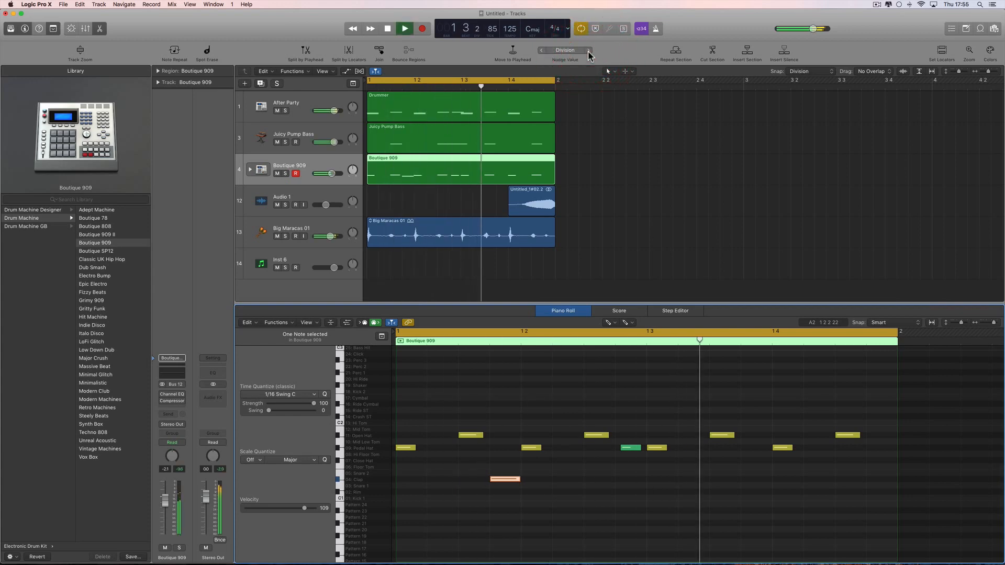
left_click(588, 53)
left_click(588, 52)
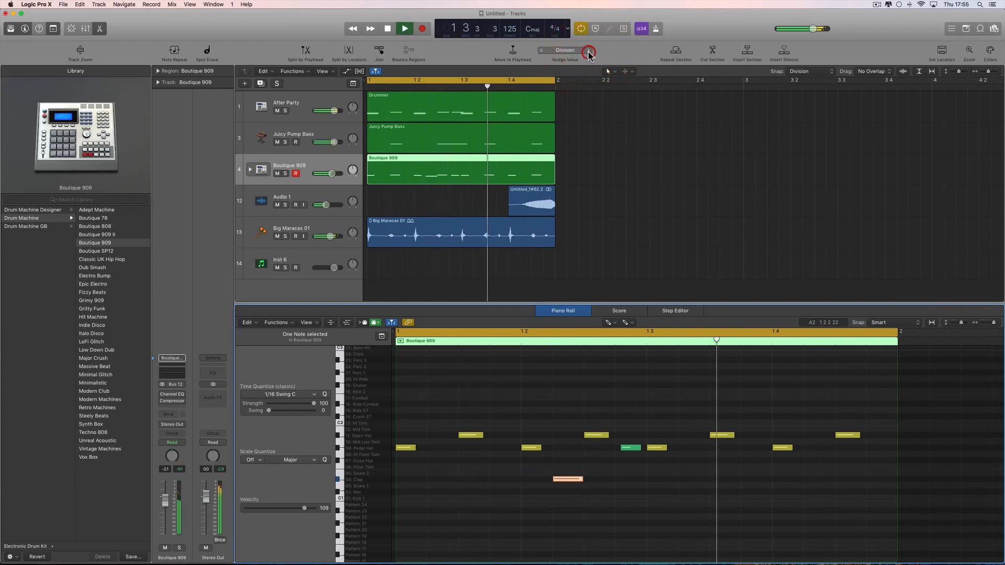
left_click(588, 53)
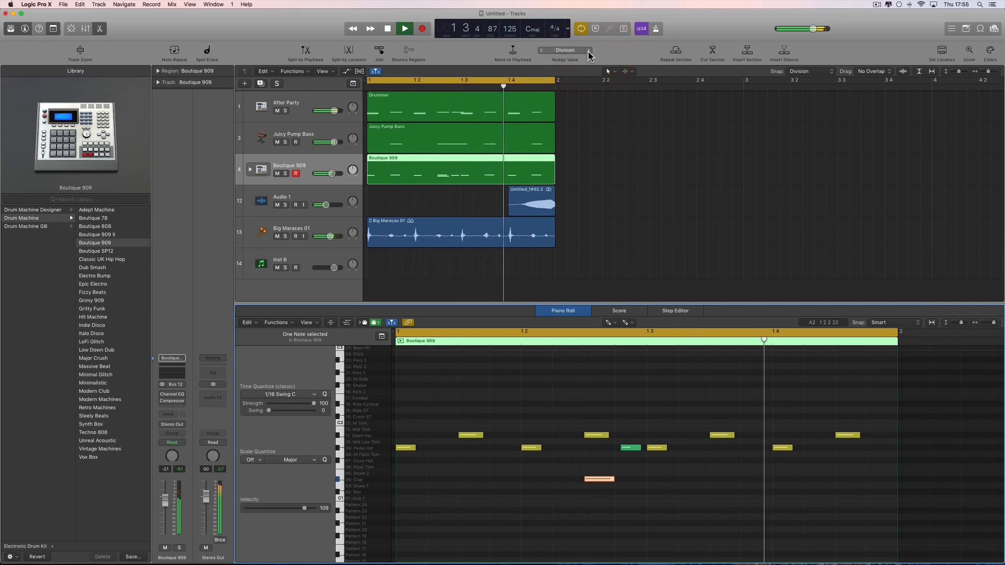
left_click(588, 53)
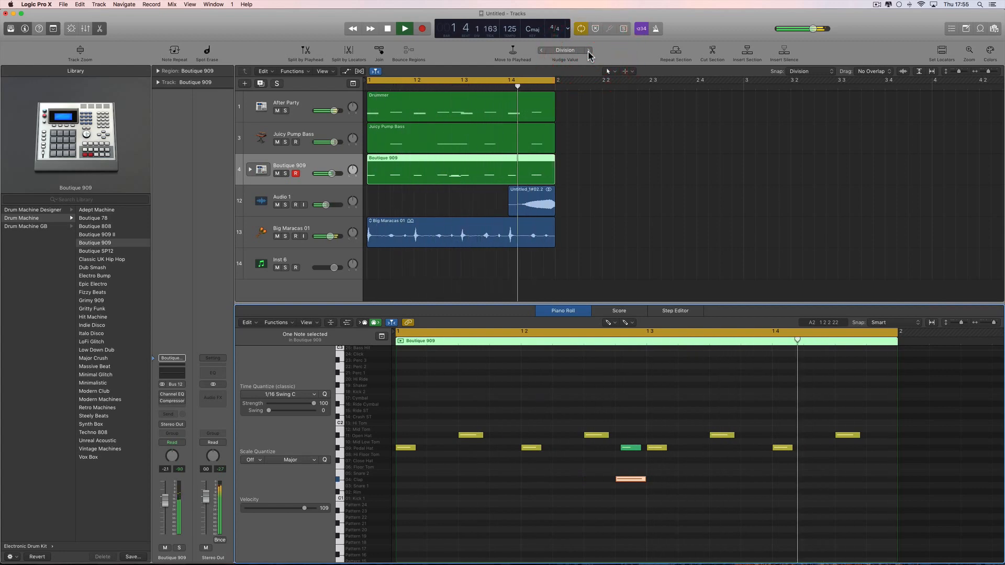
key("space")
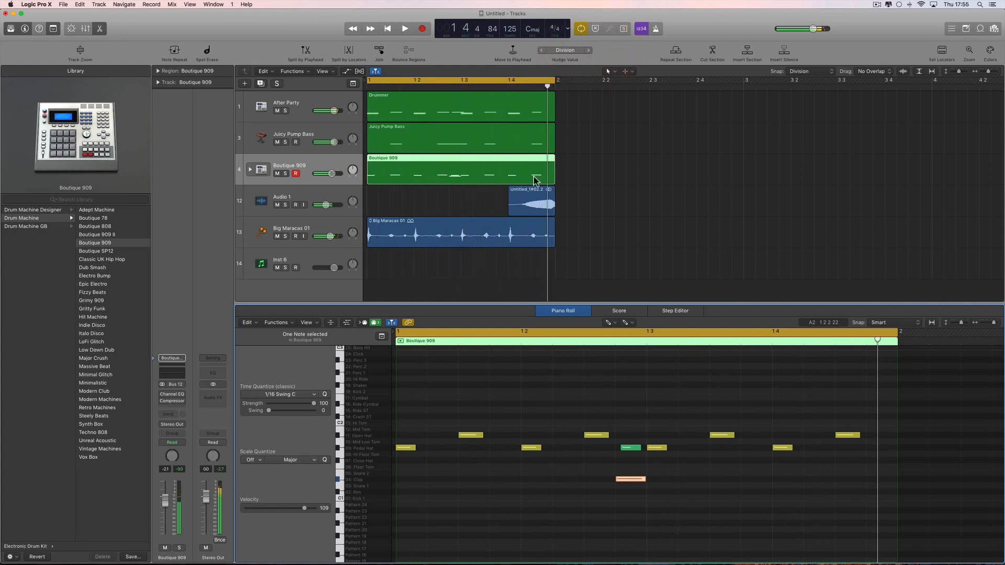
Step: Quantize the Clap note to 1/16 Swing C and nudge it one division forward while playing the beat
left_click(324, 396)
key("space")
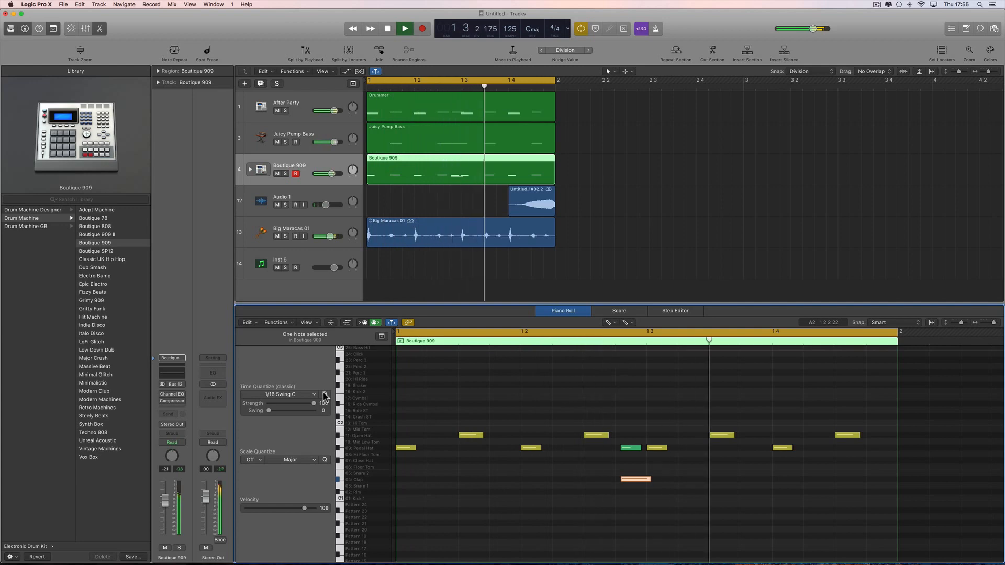
left_click(589, 49)
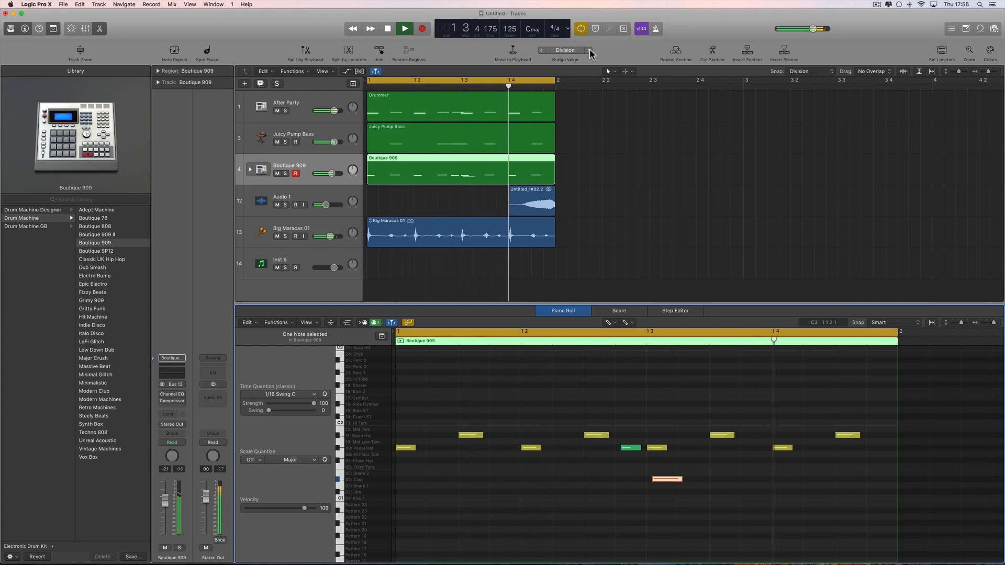
key("space")
Step: Quantize the Clap note to 1/16 Note and nudge it two divisions forward, under the third Open Hat, with the beat playing
left_click(313, 395)
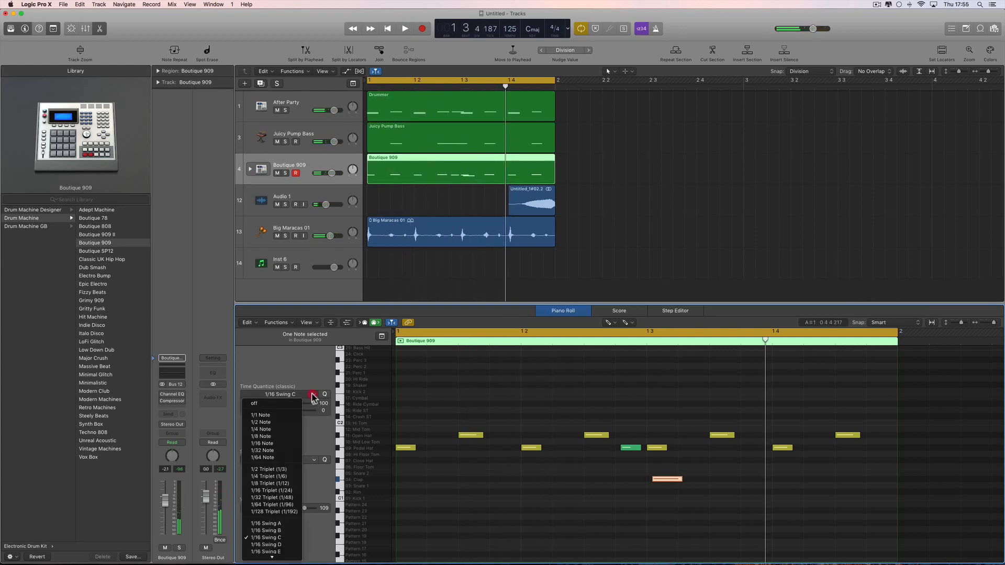
left_click(266, 443)
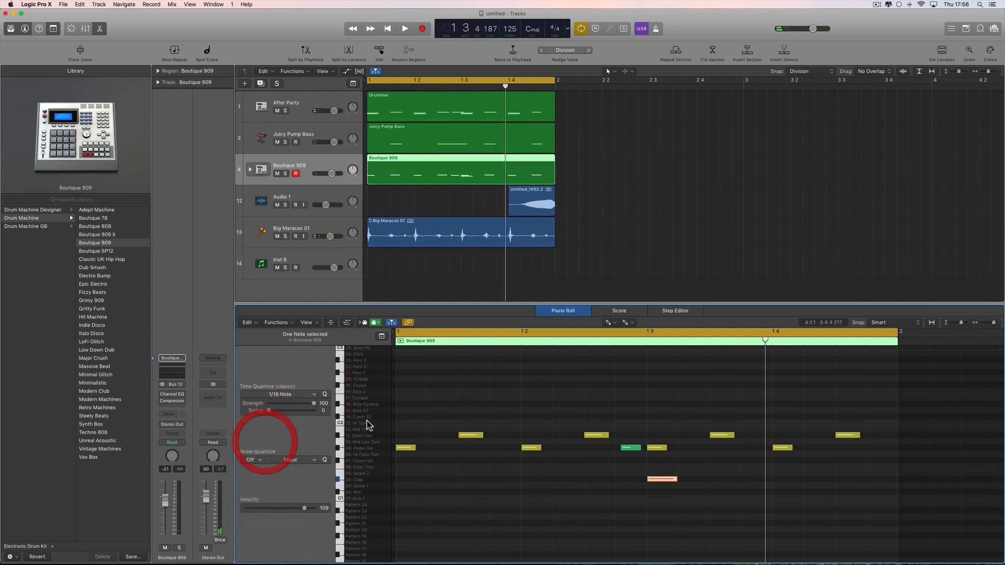
left_click(589, 51)
key("space")
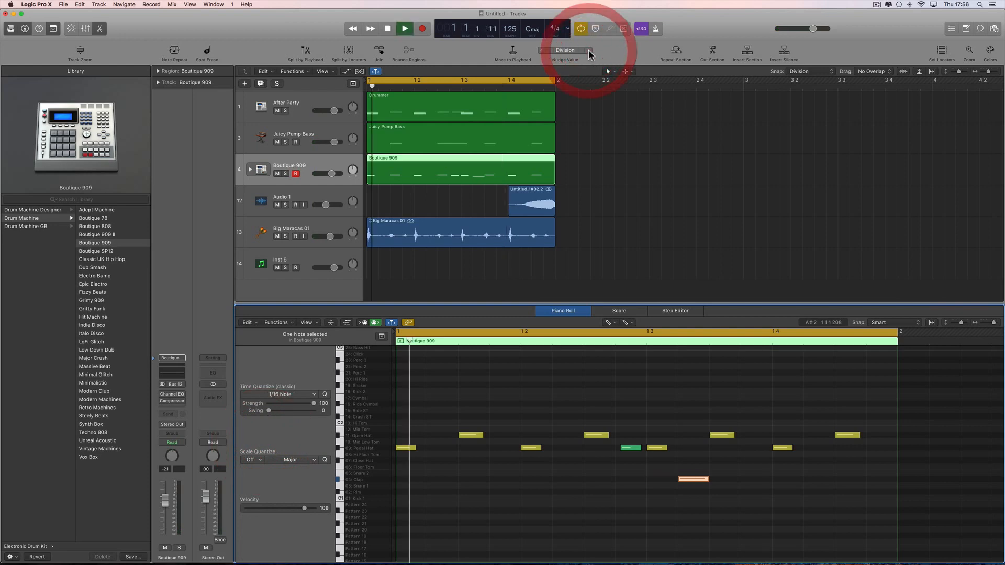
left_click(590, 51)
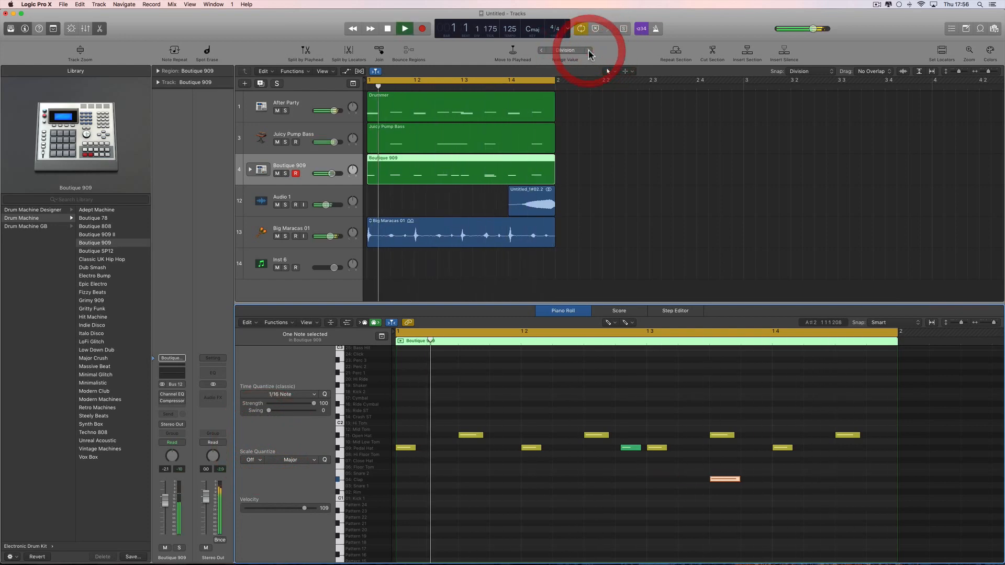
Step: Nudge the Clap note two divisions forward, onto beat 4, with the beat playing, and stop playback
left_click(588, 51)
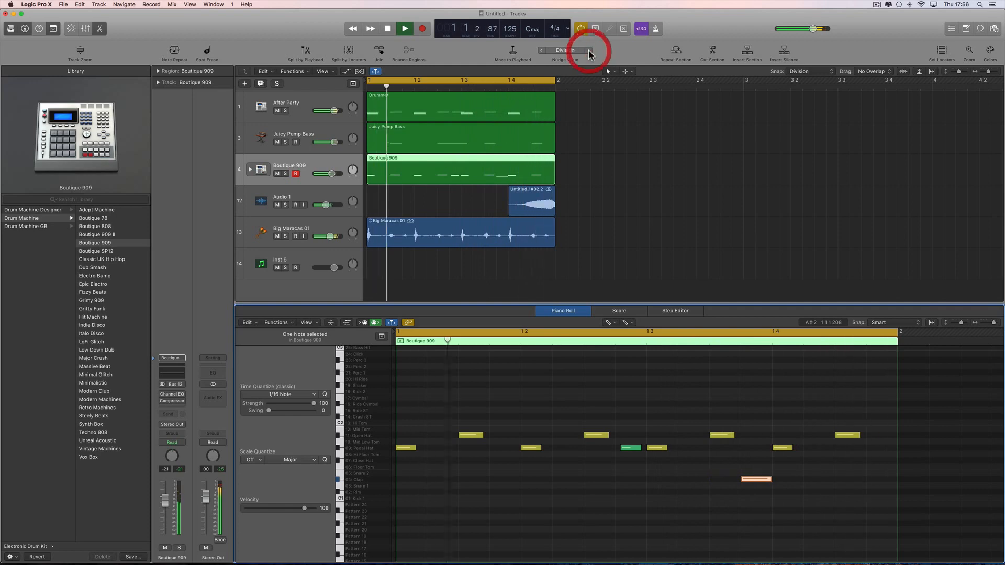
left_click(589, 52)
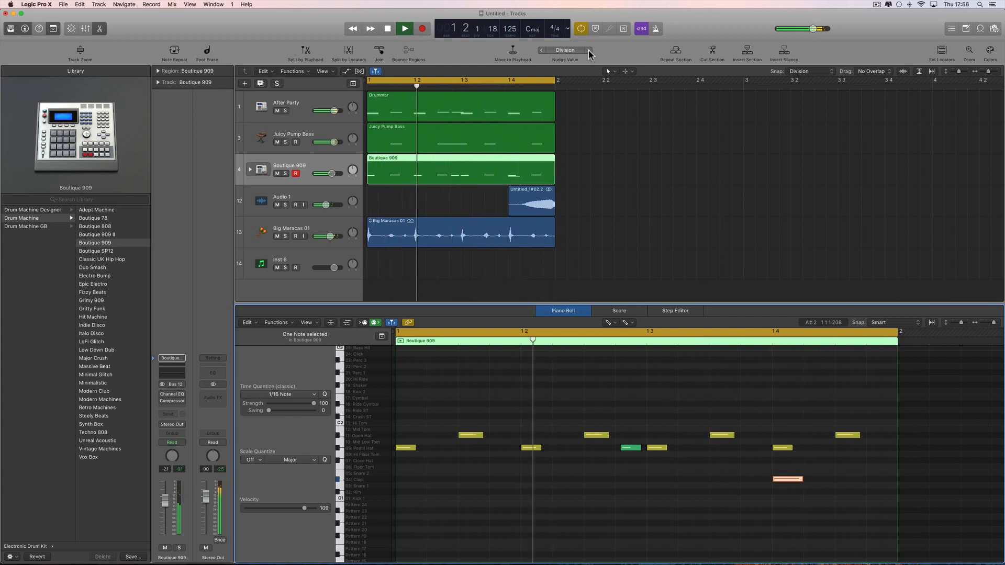
key("space")
Step: Set the Audio 1 track's volume to -4.9 dB and play the beat to judge its level
left_click(329, 205)
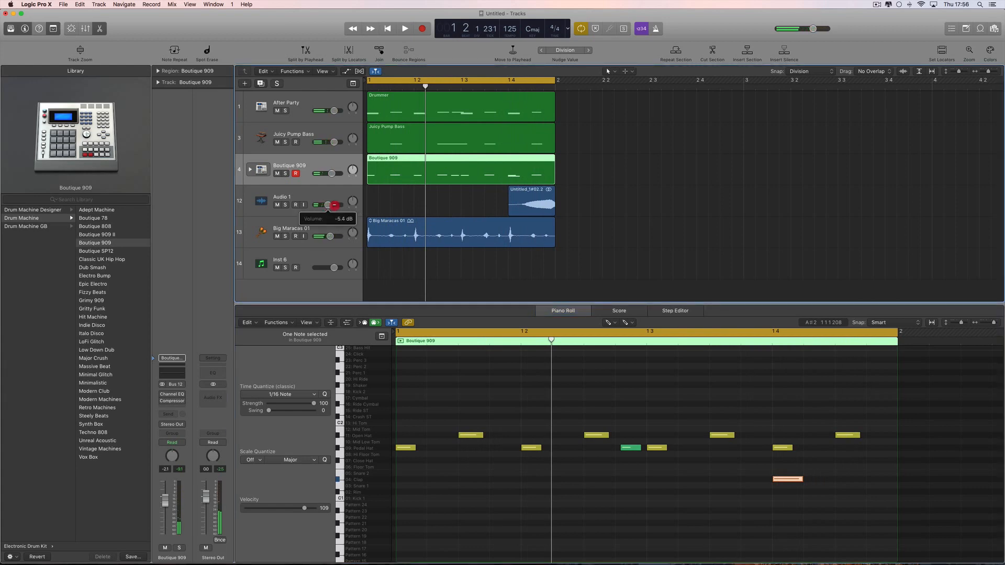
left_click(331, 206)
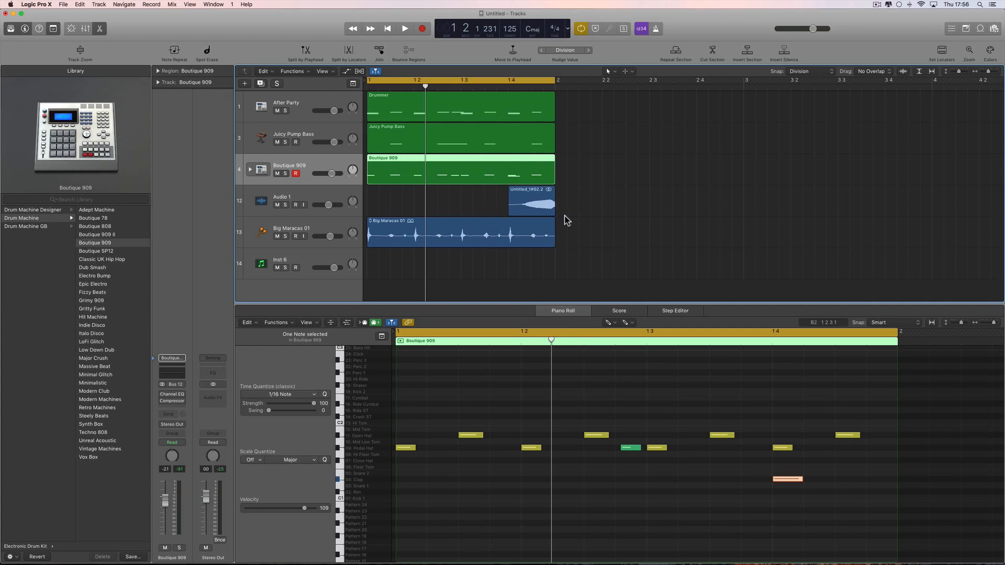
key("space")
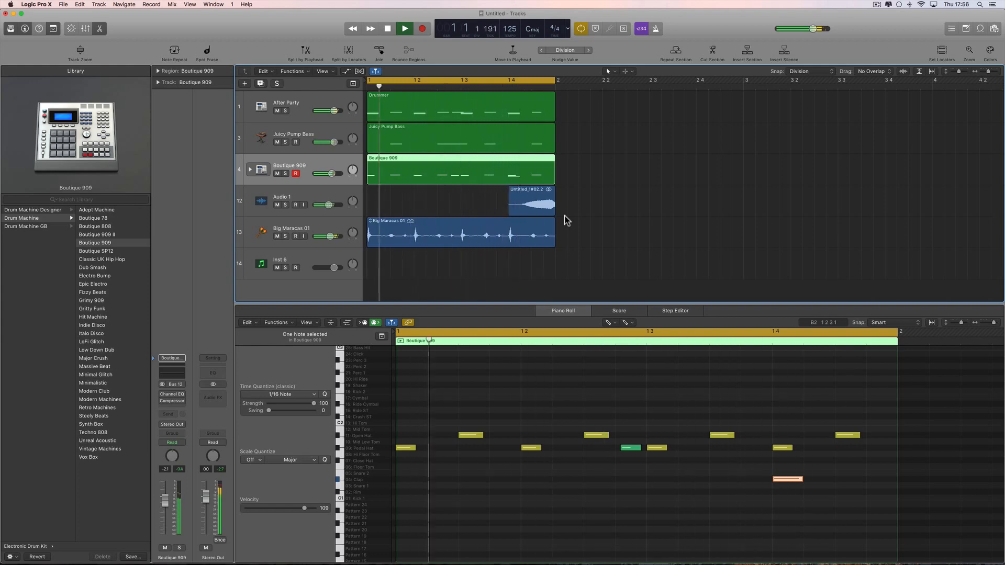
key("space")
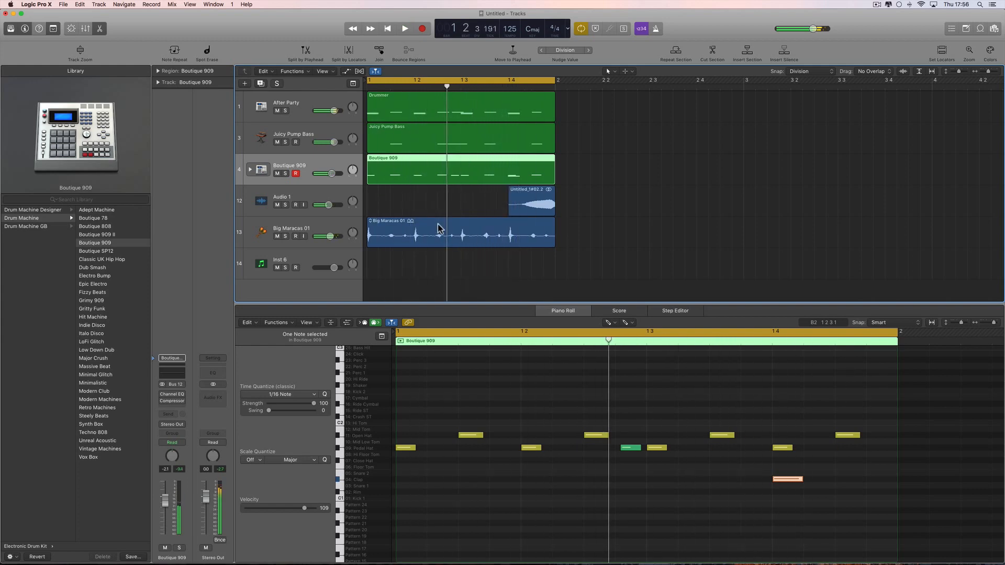
Step: Select the Audio 1 track, close the editor area, and solo the track to hear the reversed hit alone
left_click(330, 198)
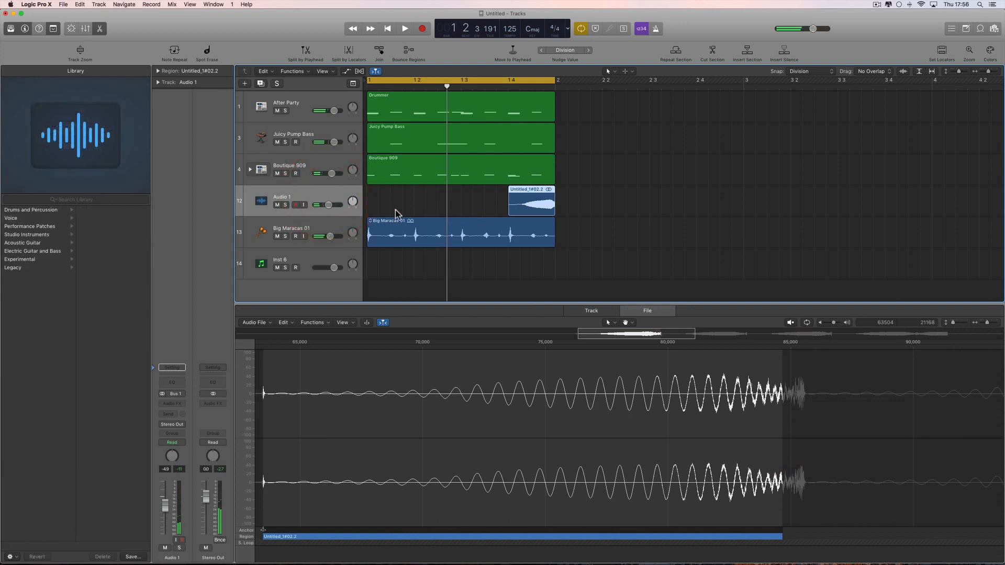
left_click(113, 50)
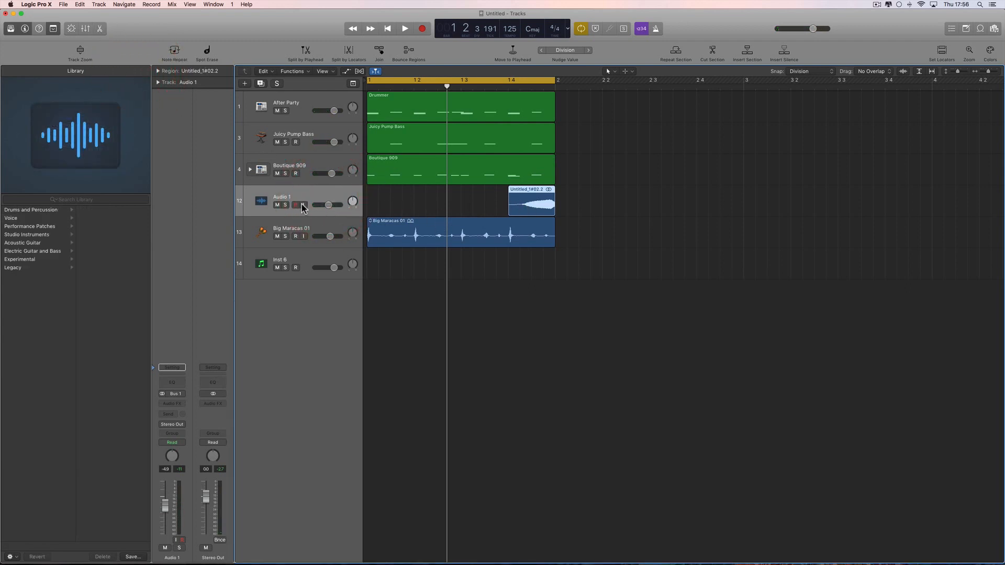
left_click(285, 205)
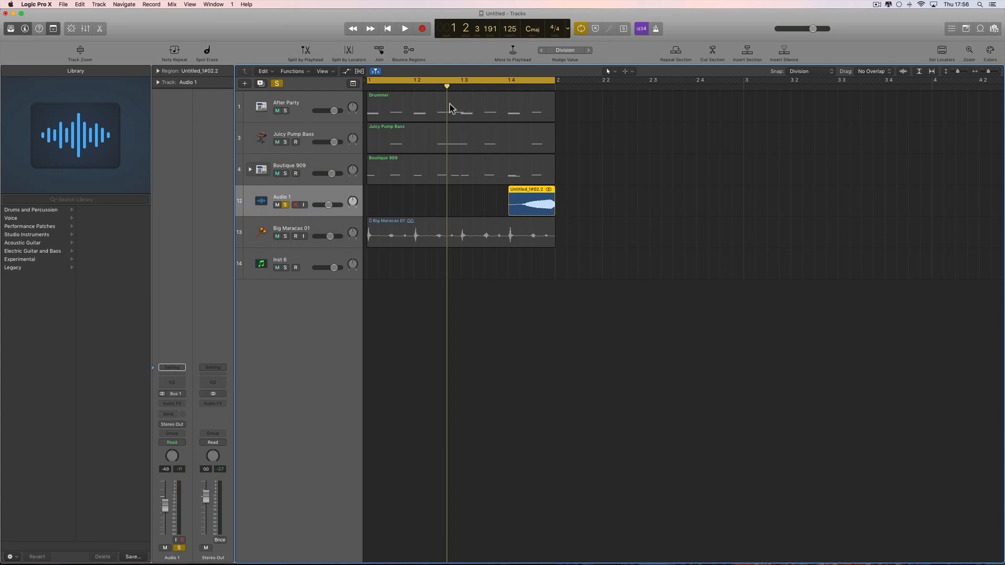
key("space")
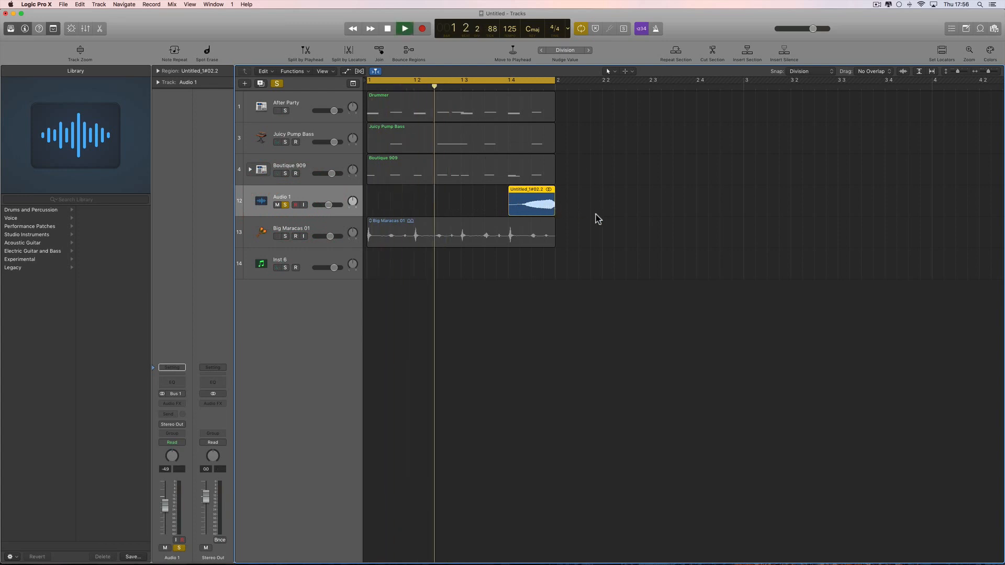
key("space")
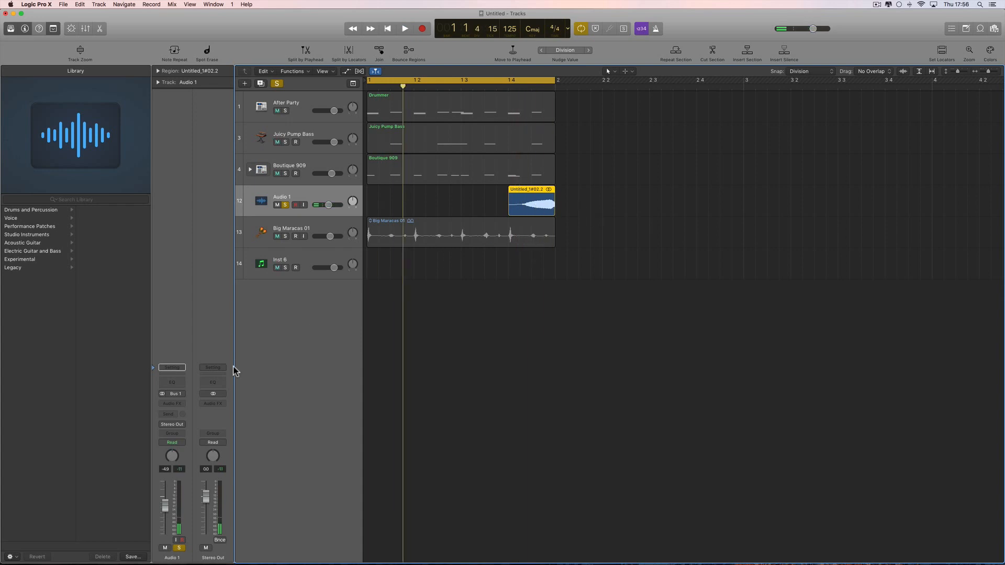
Step: Add a Channel EQ to Audio 1, raise its 12 dB/Oct low cut to just under 500 Hz, and close the plug-in window
left_click(178, 385)
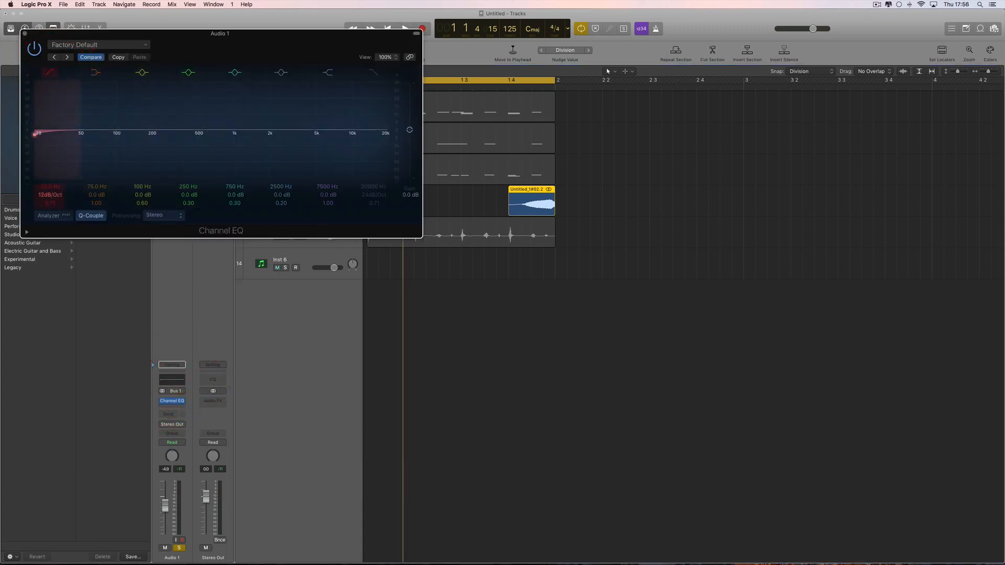
left_click_drag(47, 189, 46, 157)
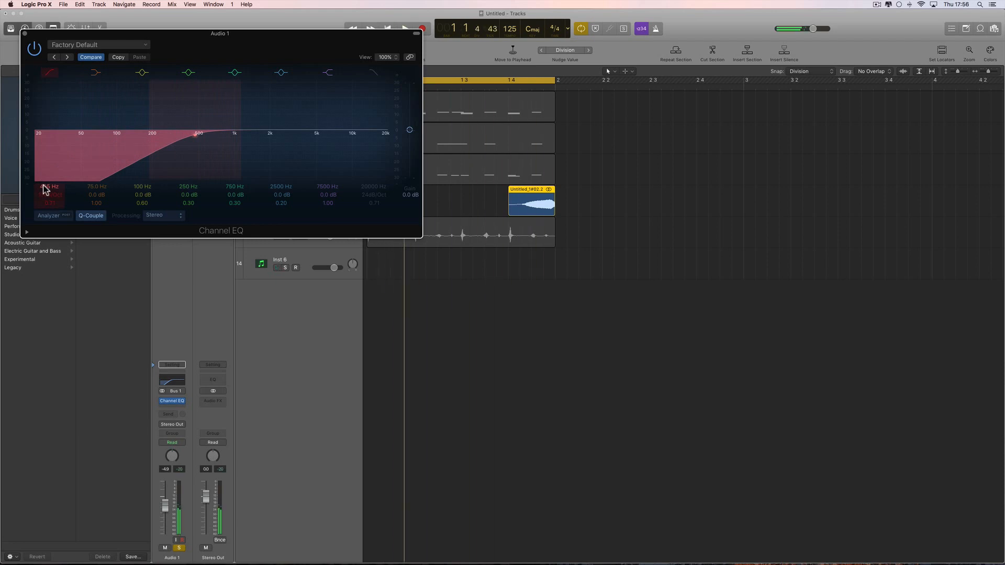
left_click(24, 33)
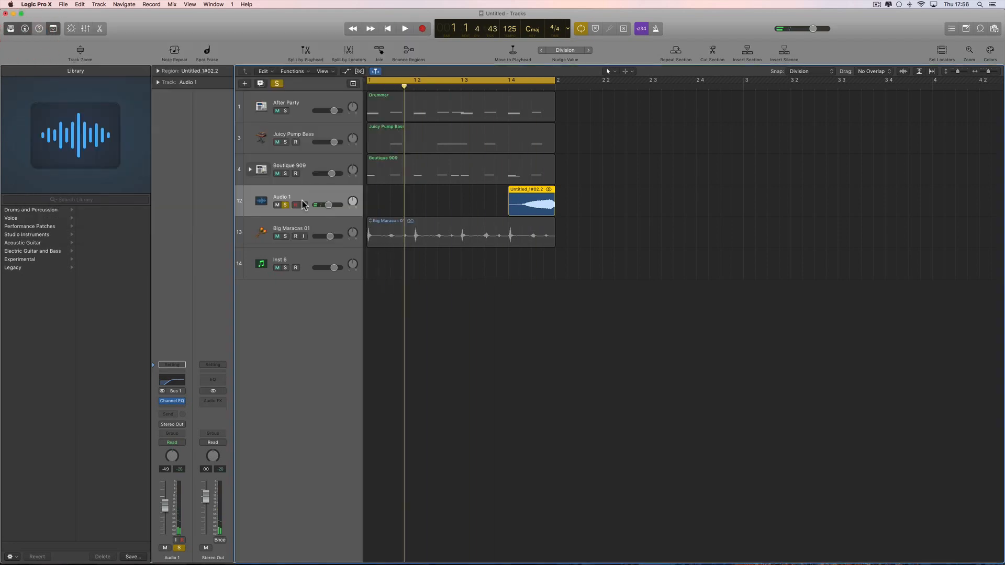
Step: Unsolo Audio 1 and set its volume to -4.3 dB while the full beat plays
left_click(286, 204)
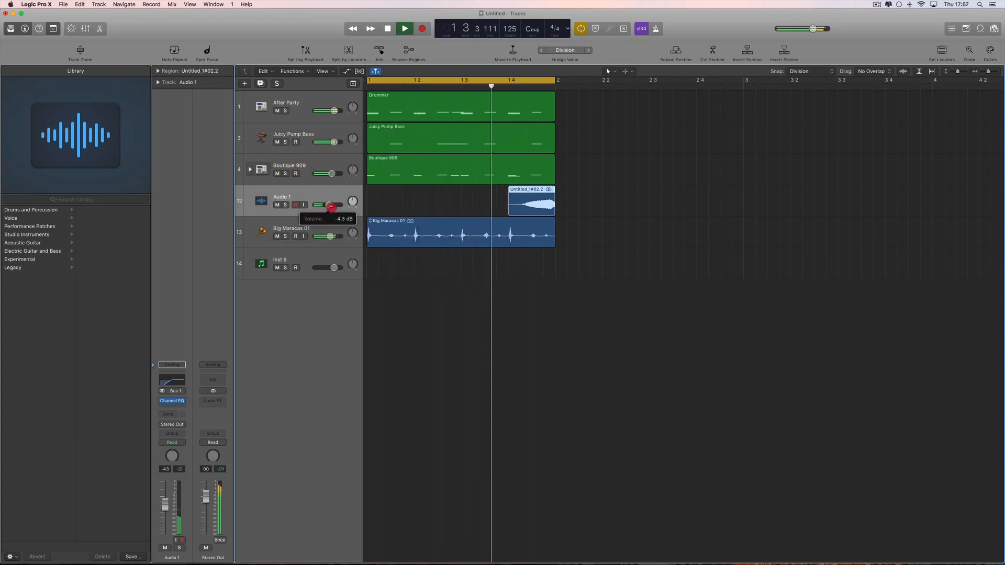
left_click_drag(328, 210, 331, 210)
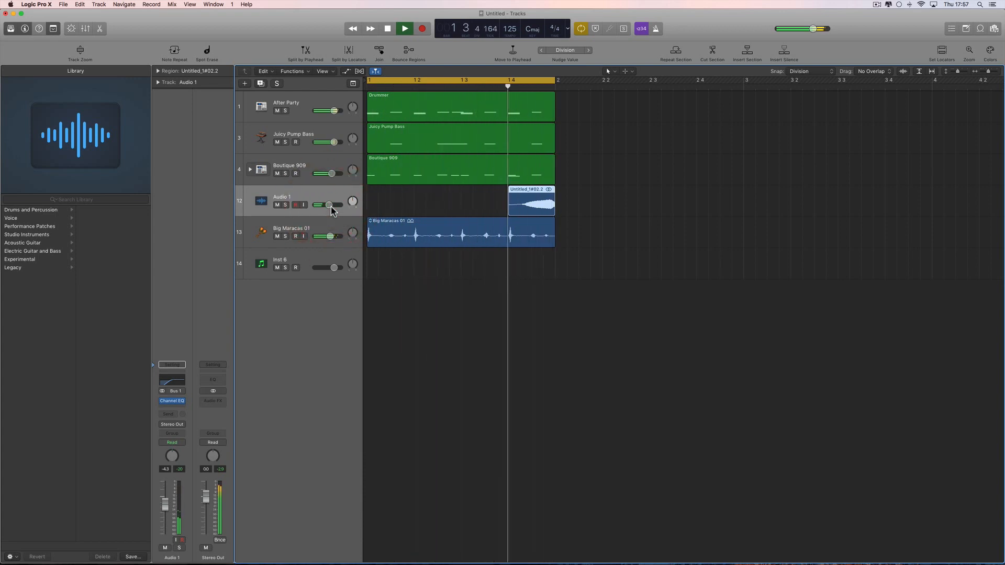
Step: Delete the empty Inst 6 track and play the beat once more
left_click(329, 256)
key("super+BackSpace")
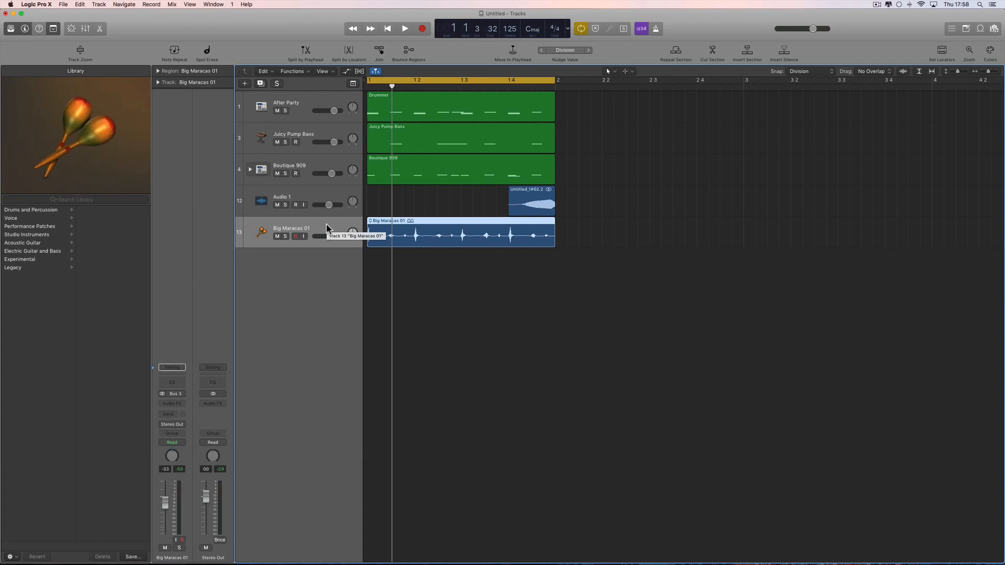
key("space")
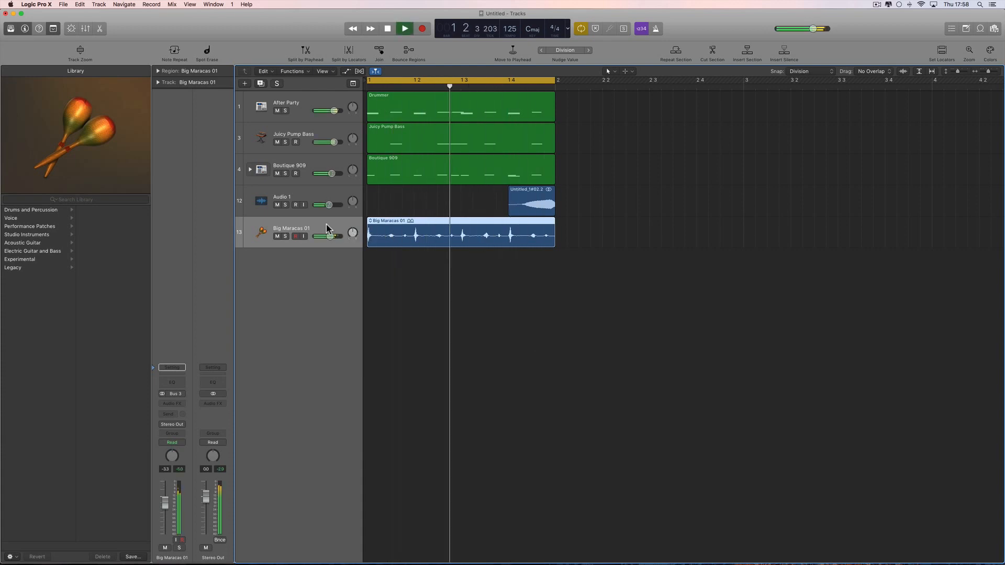
key("space")
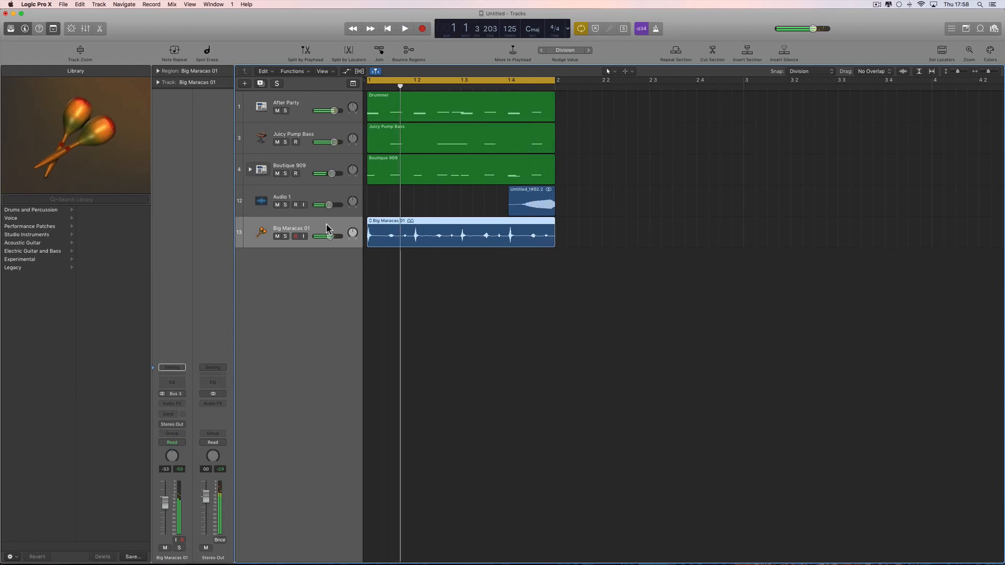
Step: Create one new audio track with Input 2 as its input
left_click(245, 83)
left_click(480, 38)
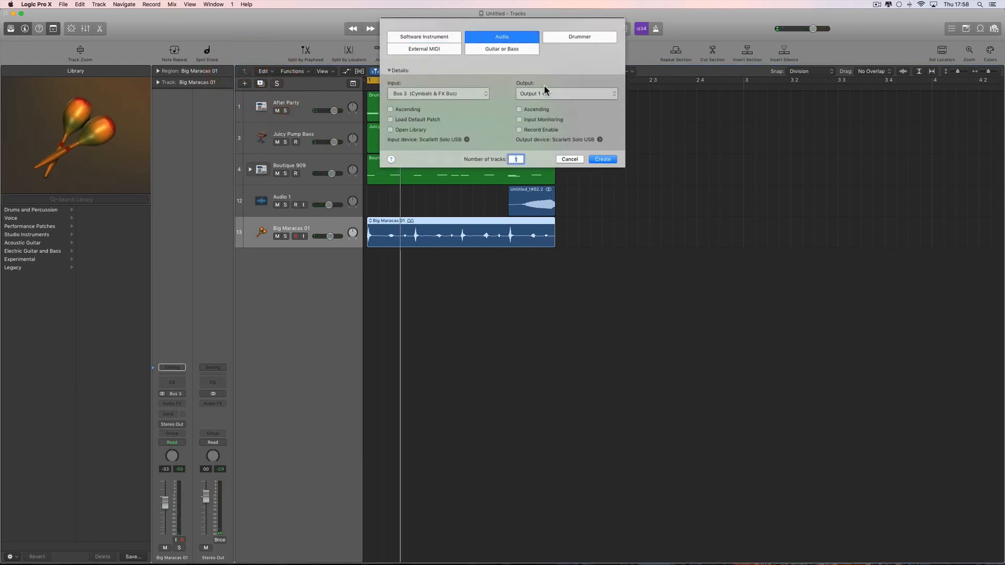
left_click(472, 96)
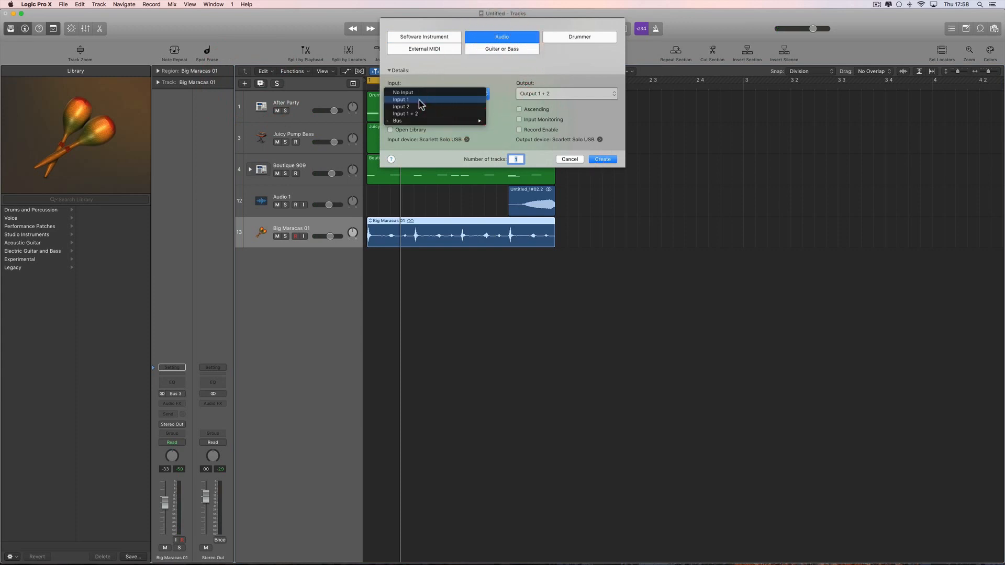
left_click(417, 108)
left_click(607, 160)
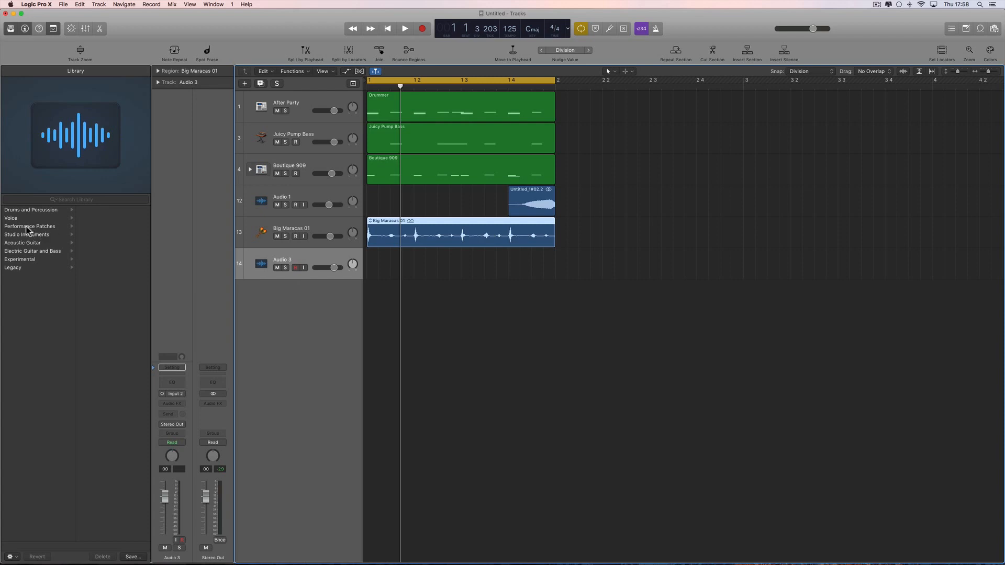
Step: Load the Big Stack patch from the Clean Bass category of Electric Guitar and Bass onto the new audio track
left_click(27, 252)
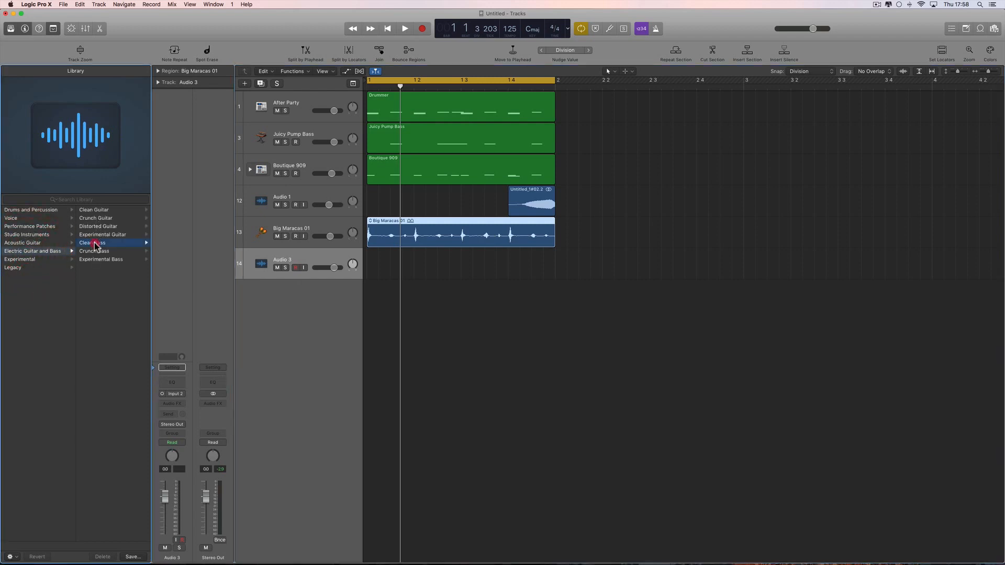
left_click(129, 243)
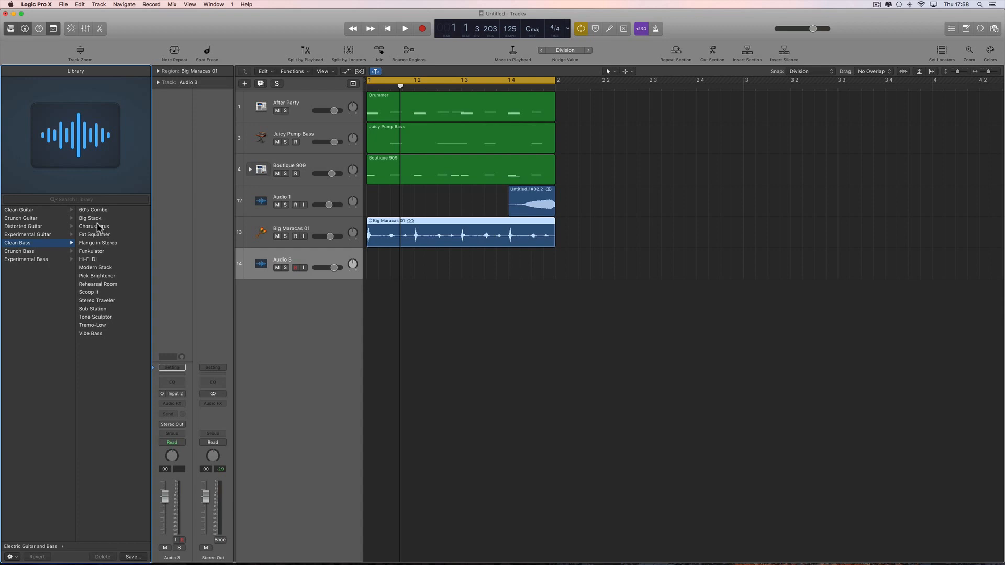
left_click(95, 219)
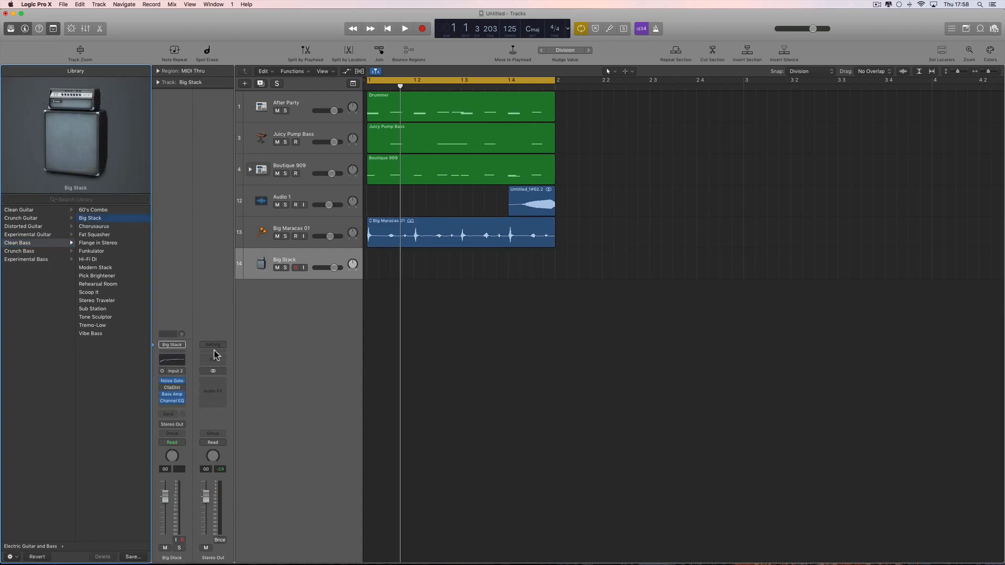
Step: Reshape the graphic EQ in Big Stack's Bass Amp Designer, lowering the first band and raising the second and sixth, and close the plug-in
left_click(173, 396)
left_click_drag(261, 53, 580, 233)
left_click_drag(492, 395, 489, 408)
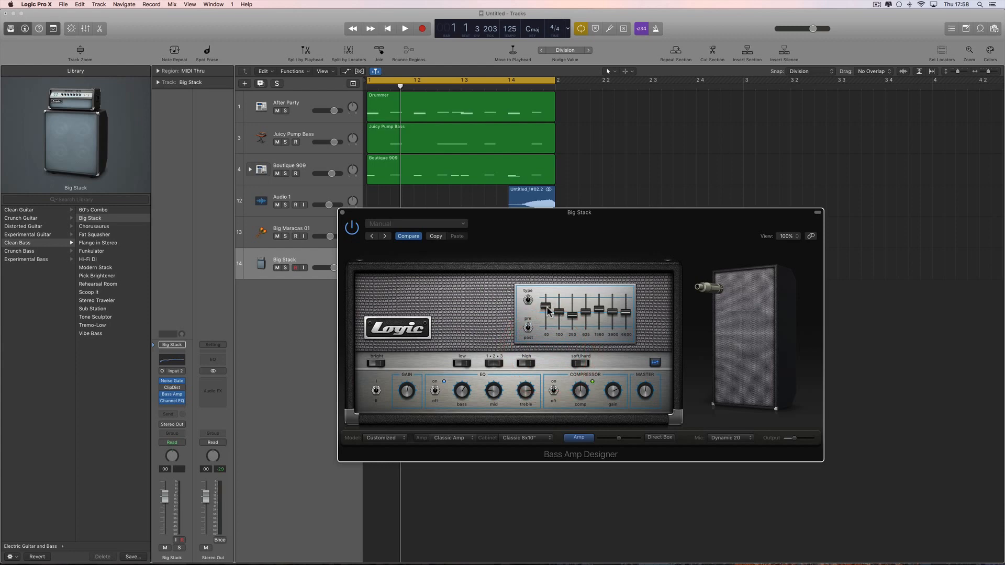
mouse_move(545, 306)
left_mouse_down()
mouse_move(546, 320)
mouse_move(559, 306)
mouse_move(585, 321)
mouse_move(613, 307)
left_mouse_up()
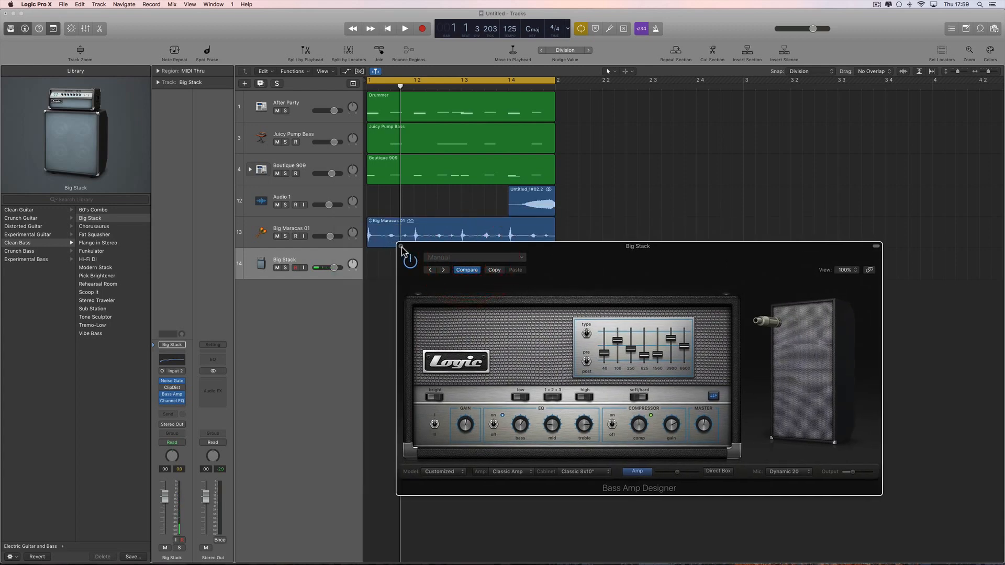
key("super+w")
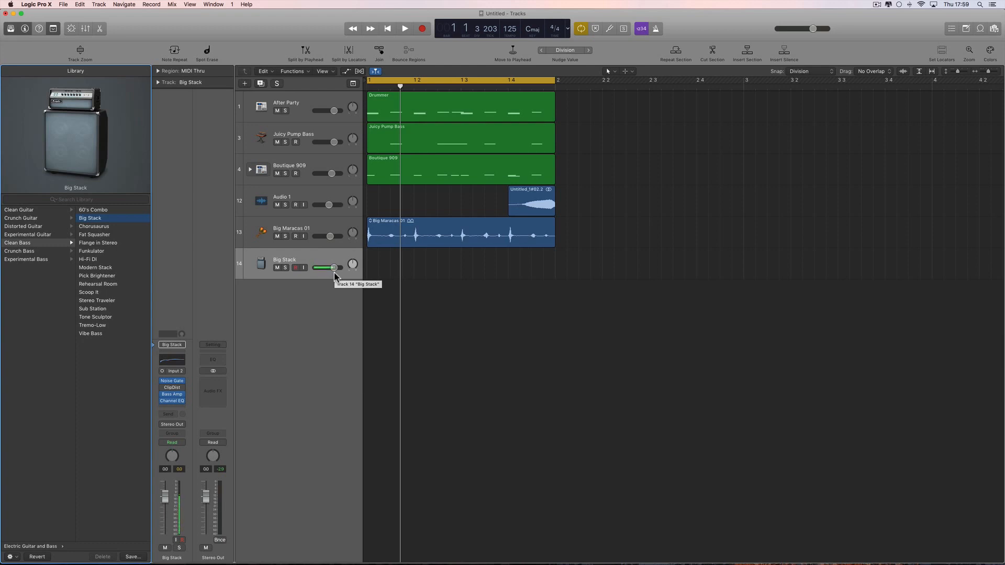
Step: Turn on input monitoring for the Big Stack track and check the bass guitar's tuning with the Tuner
left_click(304, 267)
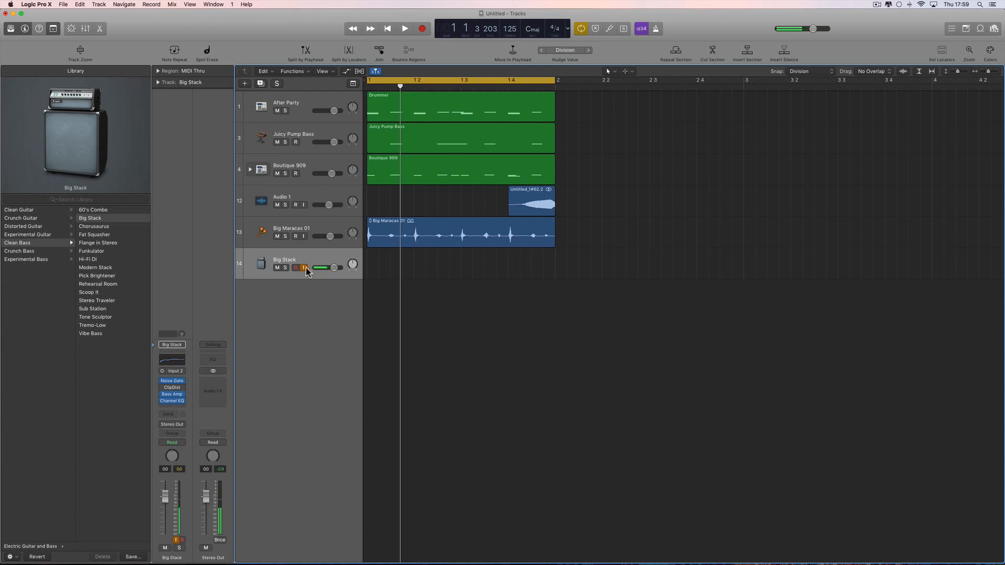
left_click(610, 30)
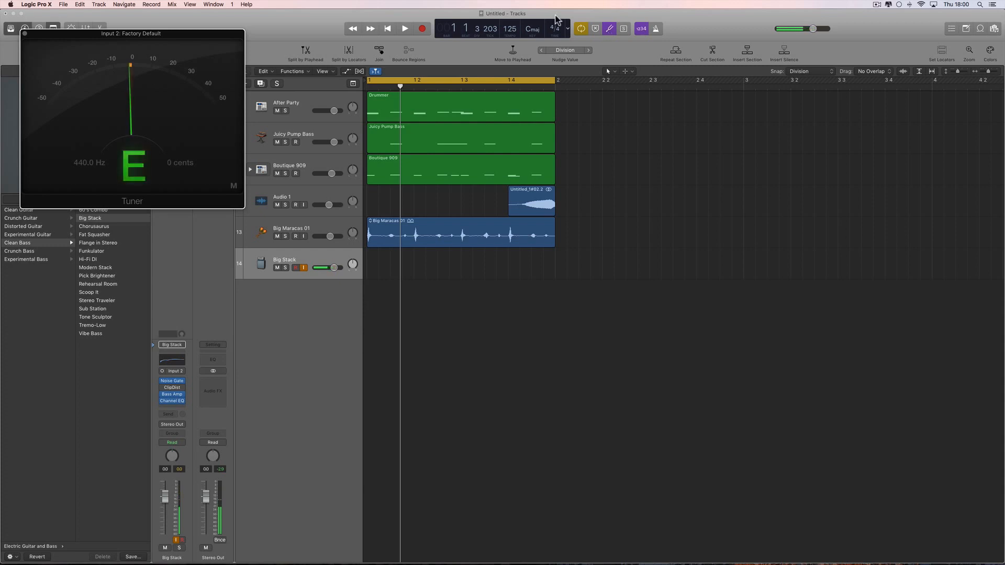
left_click(28, 35)
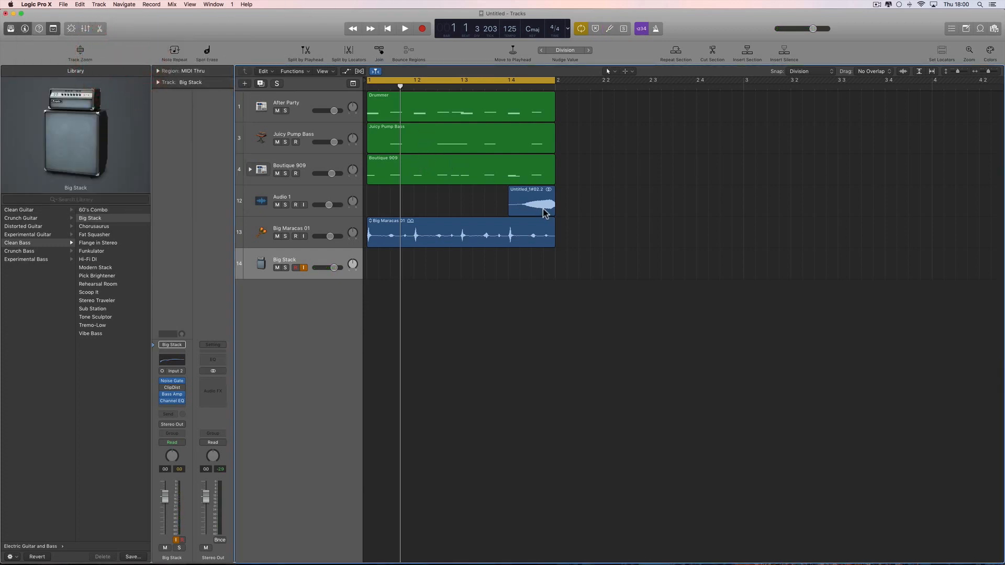
Step: Play the beat, open the Juicy Pump Bass region in the Piano Roll, and sound its notes to identify their pitch
left_click(404, 30)
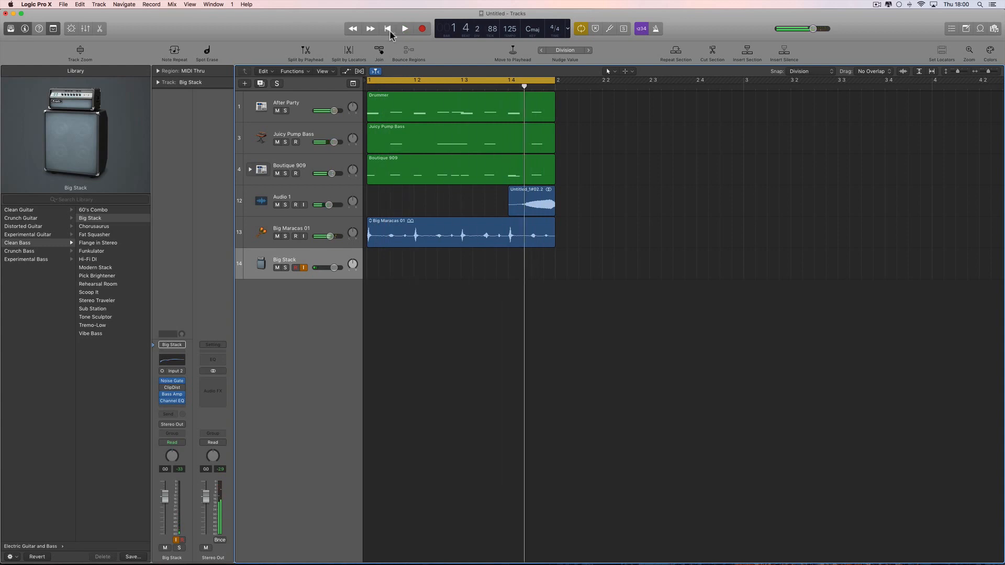
left_click(429, 144)
double_click(429, 145)
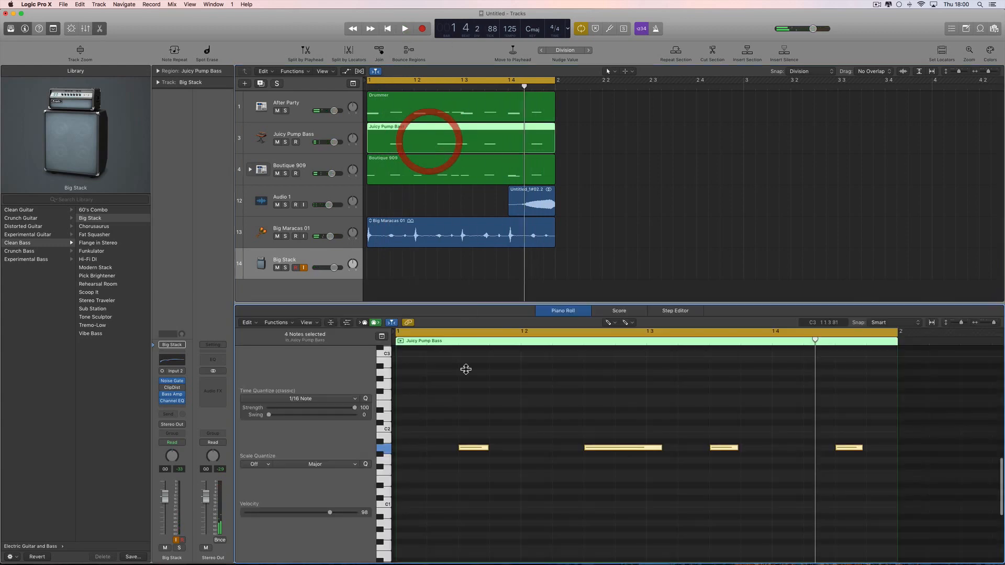
left_click(388, 447)
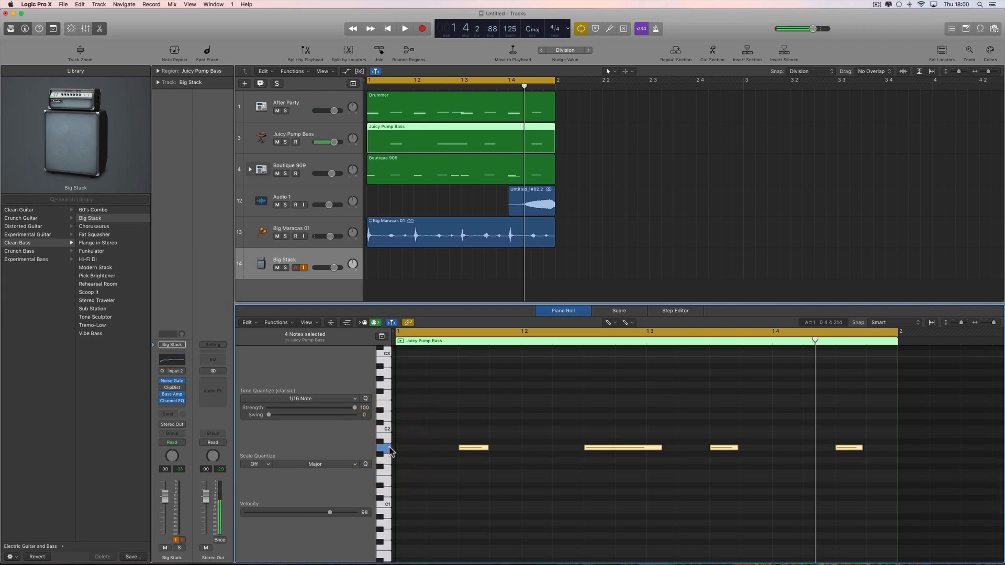
left_click(473, 449)
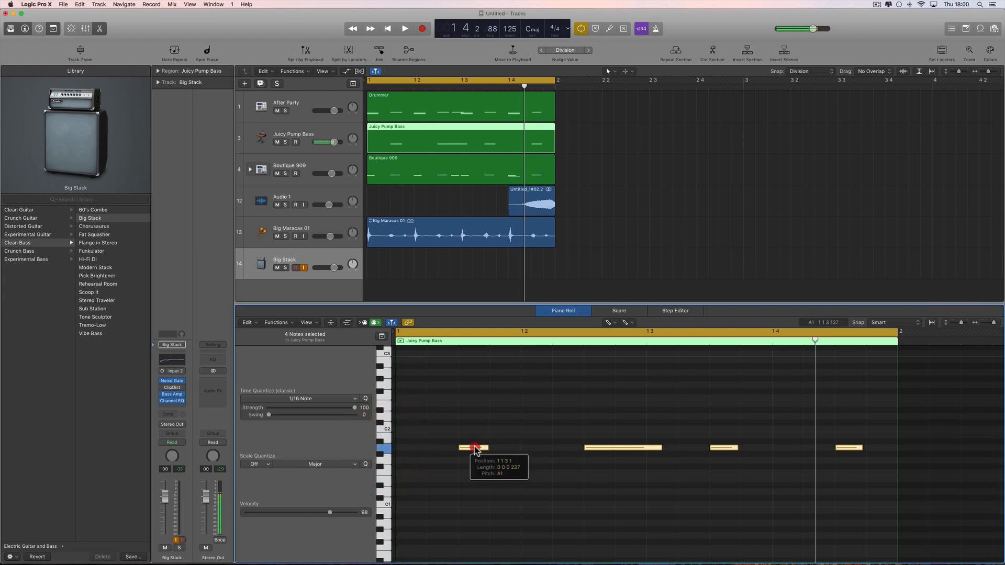
Step: Close the Piano Roll and play the looping beat to rehearse the bass guitar part on the Big Stack track
left_click(100, 29)
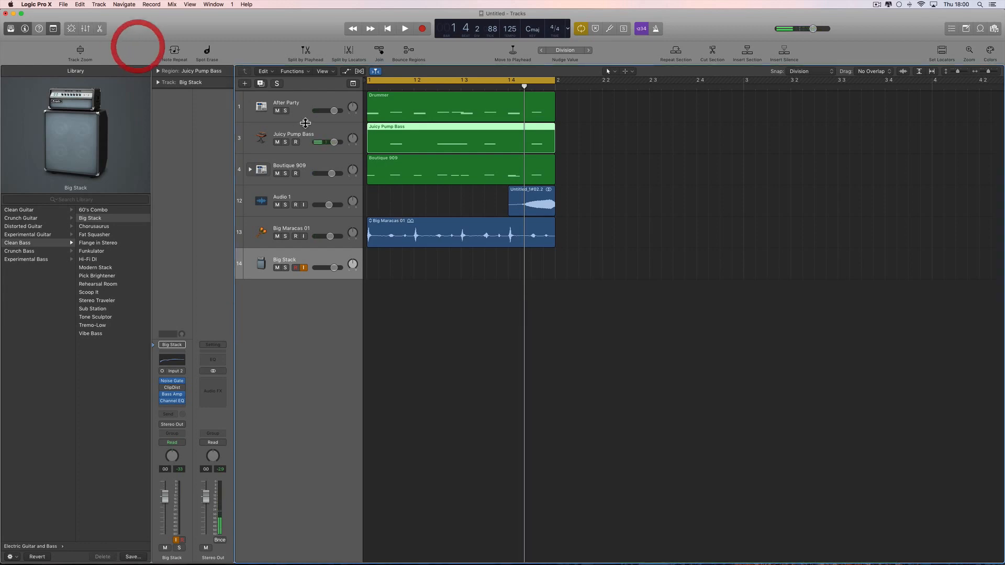
left_click(406, 29)
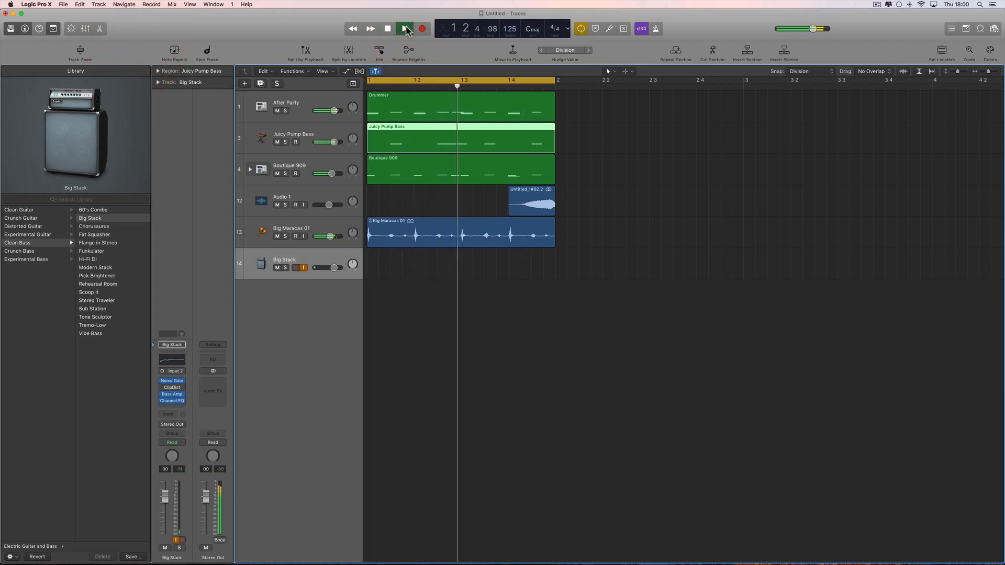
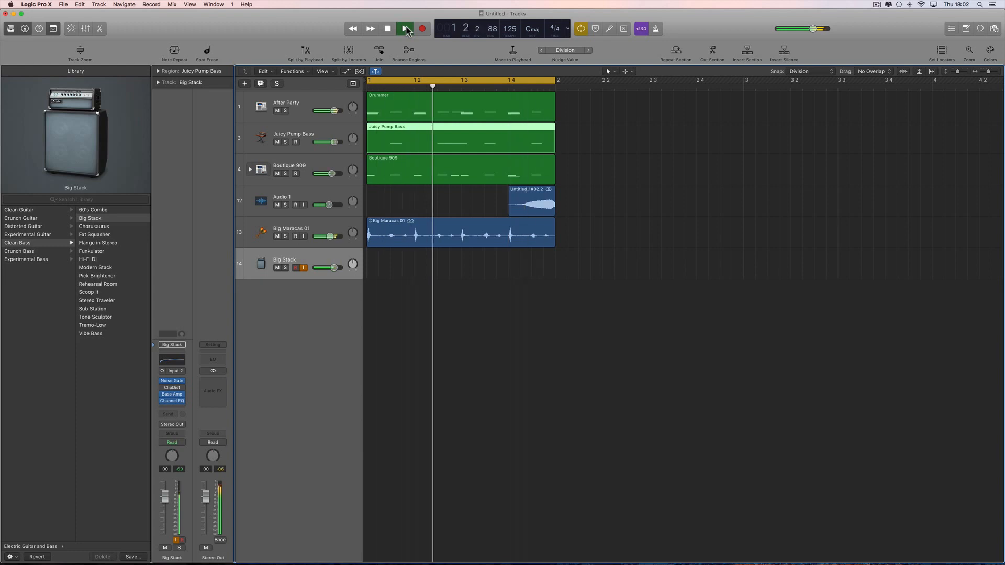
left_click(406, 29)
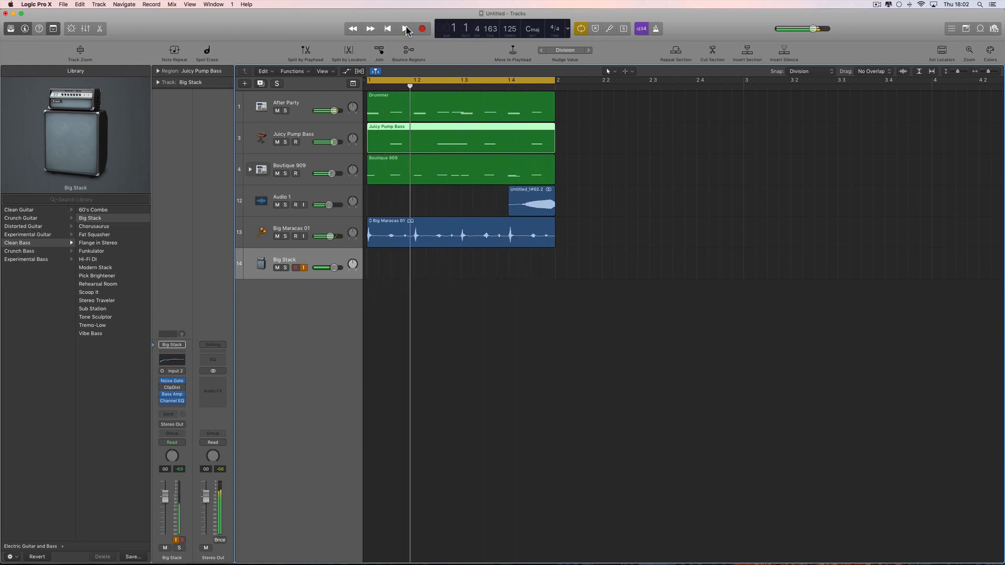
Step: Record two cycle takes of the live bass guitar on the Big Stack track and play them back with the beat
left_click(421, 30)
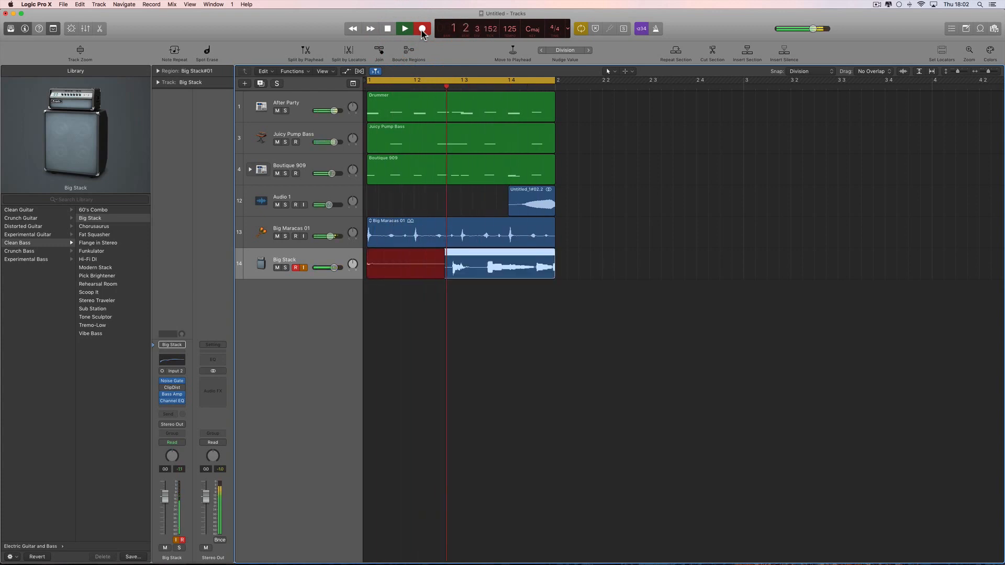
key("space")
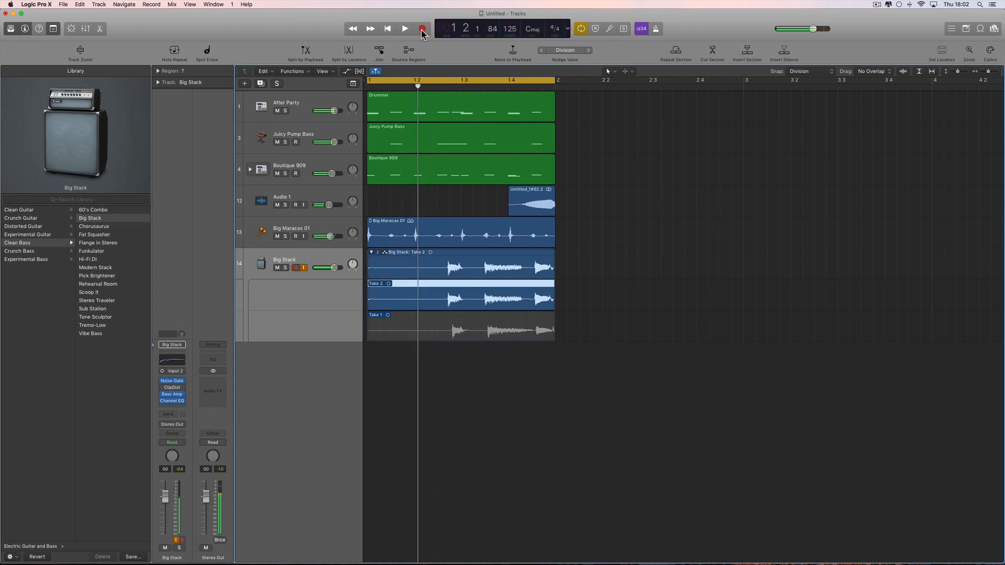
left_click(402, 31)
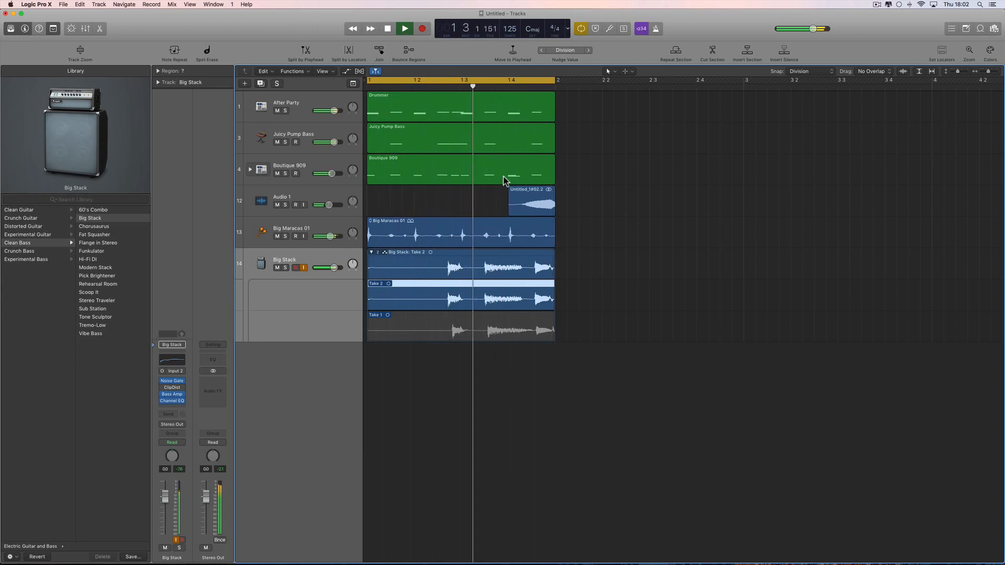
key("space")
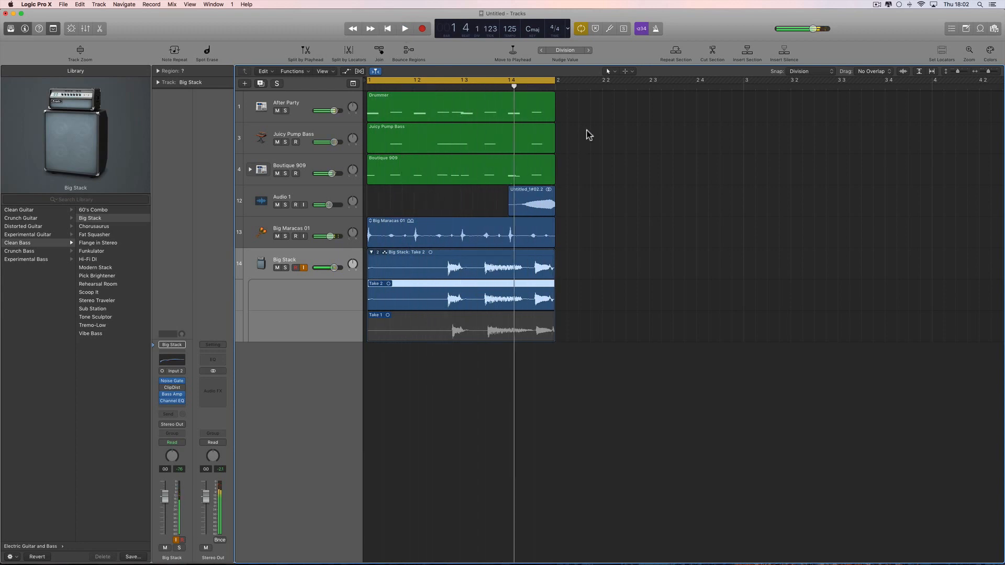
Step: Hide the Library and switch the Big Stack take folder between Take 1 and Take 2 to compare their note timing
left_click(13, 31)
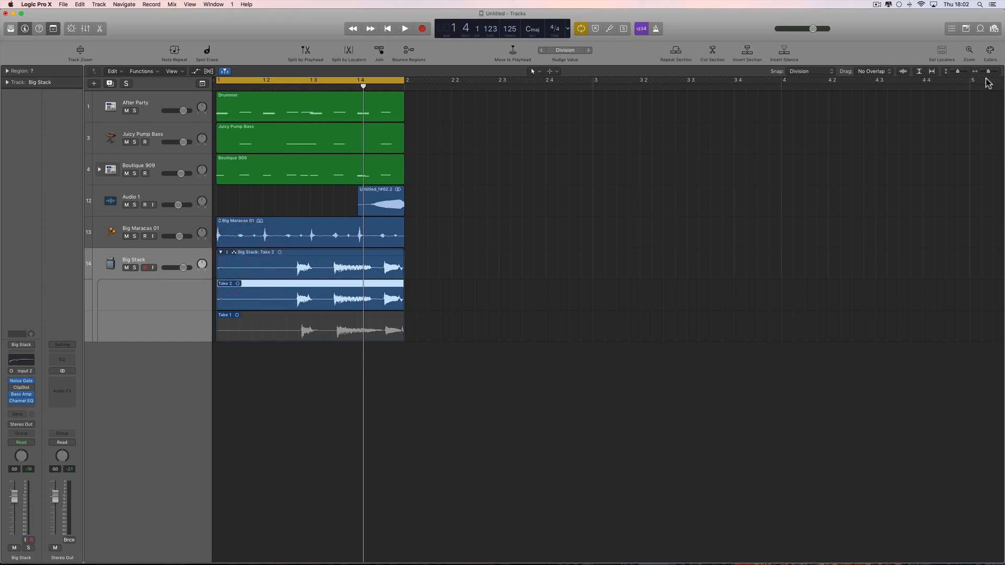
key("super+Right")
key("super+Right")
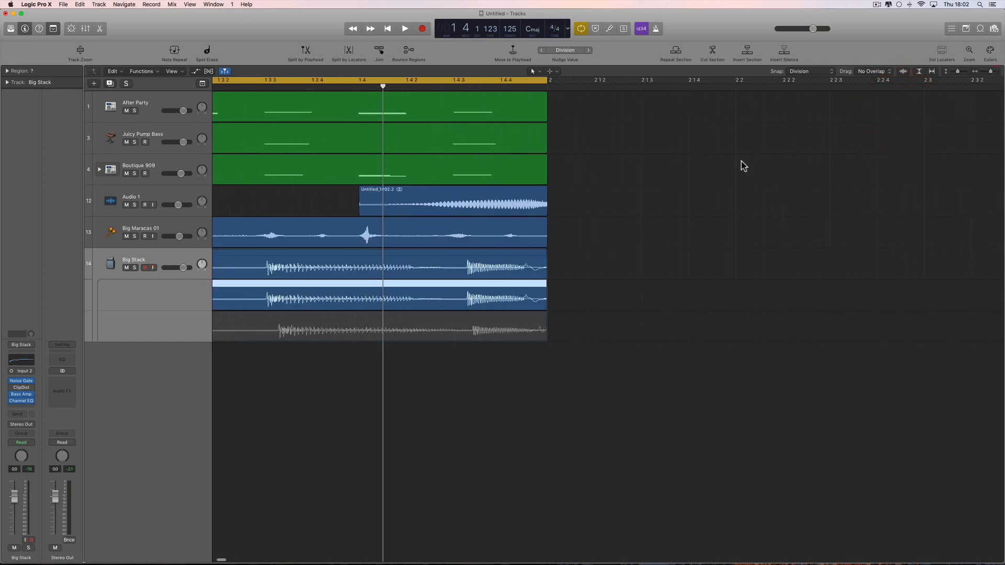
scroll(746, 166, "left", 10)
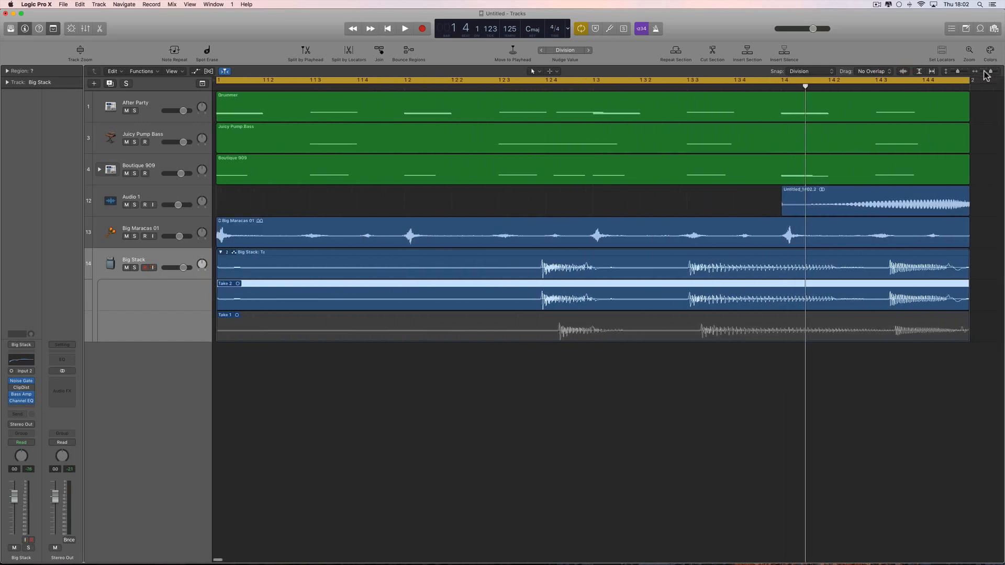
left_click(984, 72)
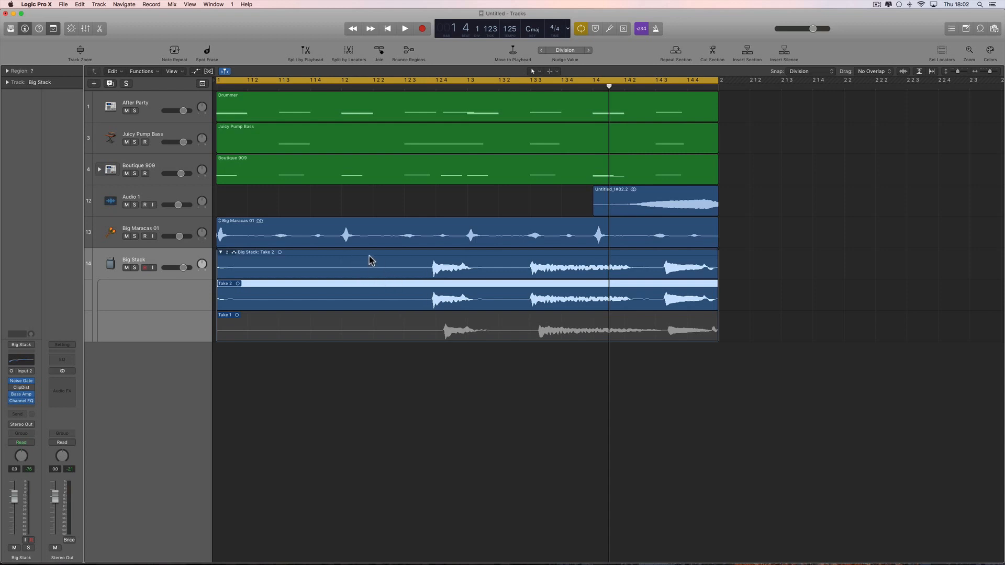
left_click(416, 326)
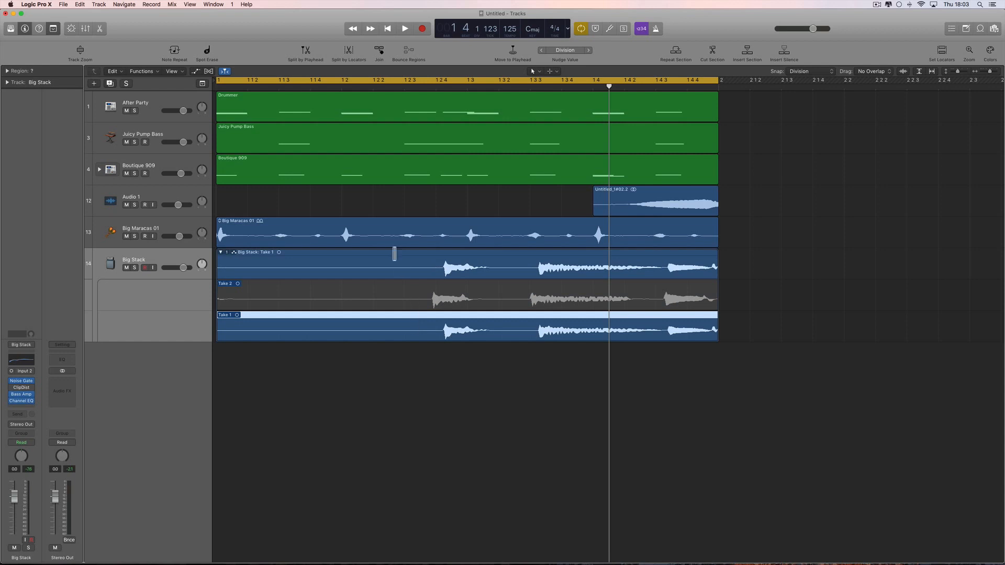
left_click(275, 259)
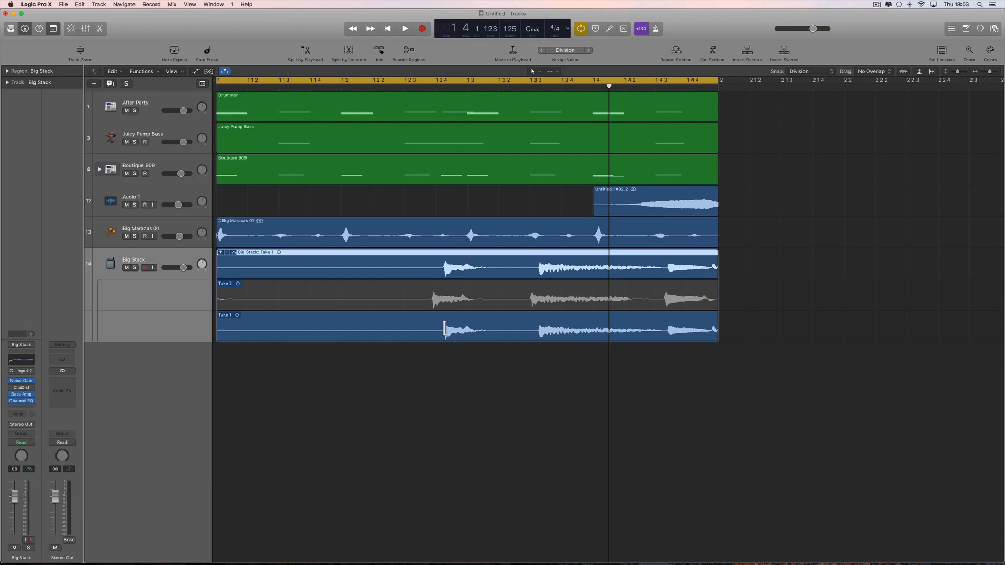
left_click(432, 298)
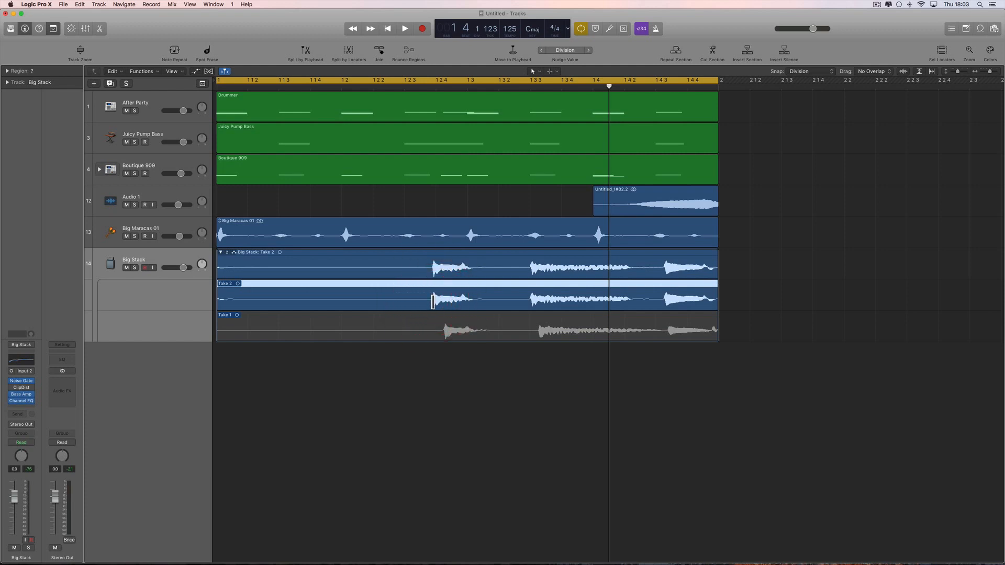
left_click(424, 330)
left_click(431, 298)
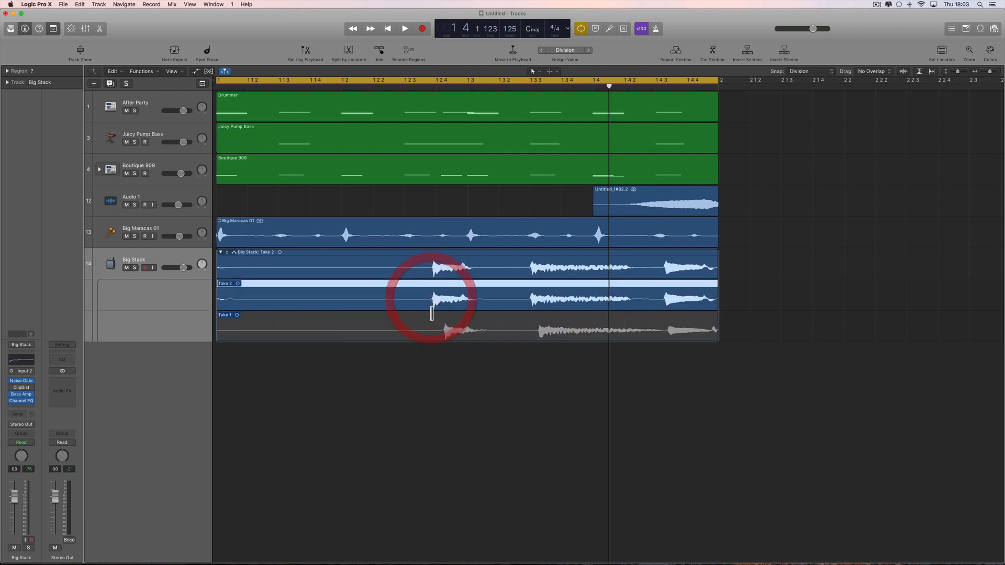
left_click(433, 268)
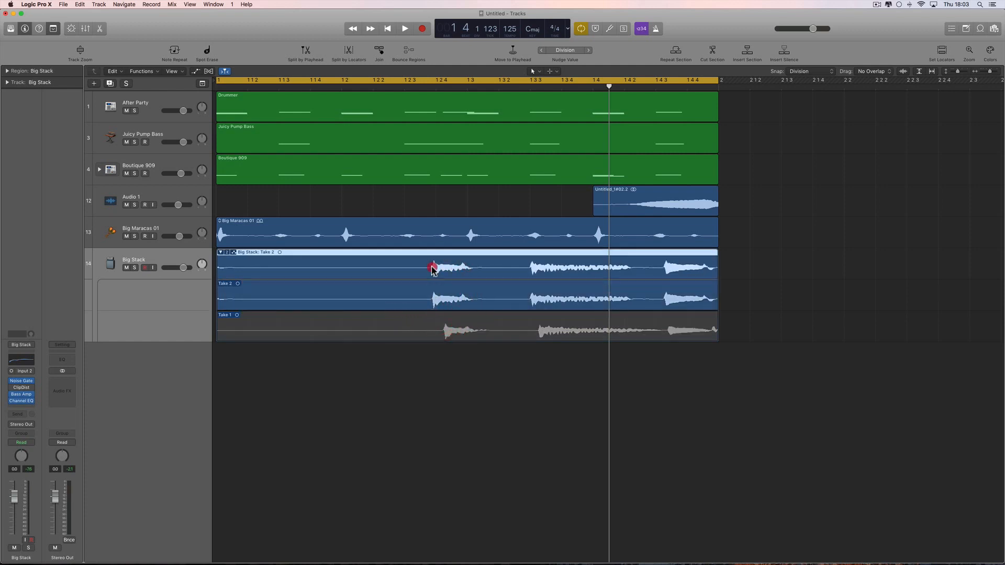
left_click(440, 329)
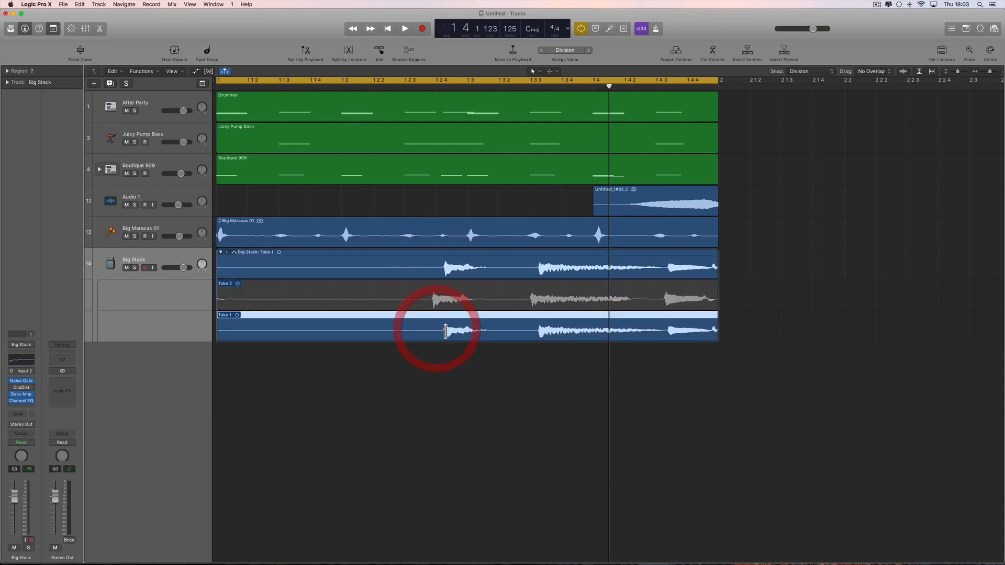
left_click(436, 299)
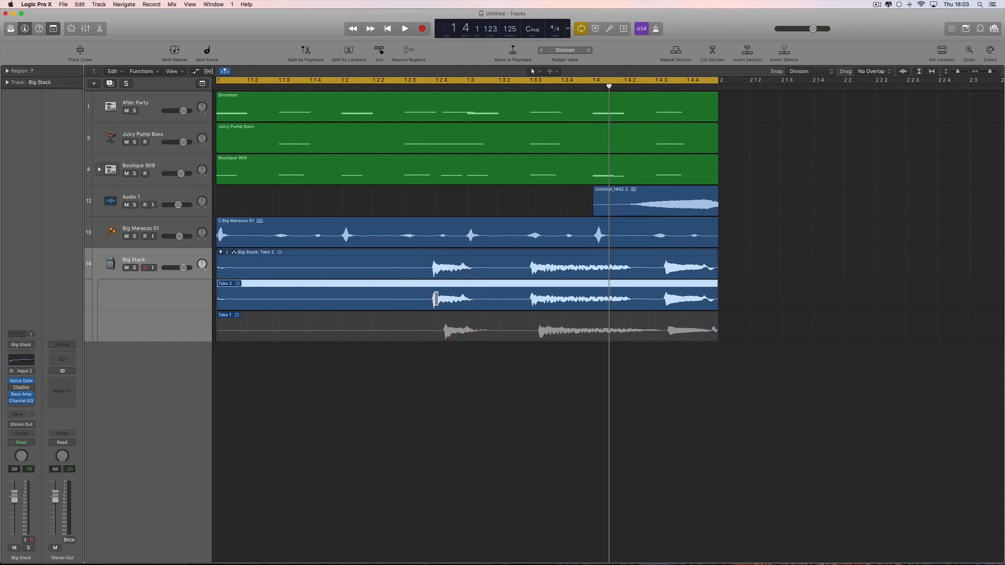
left_click(449, 324)
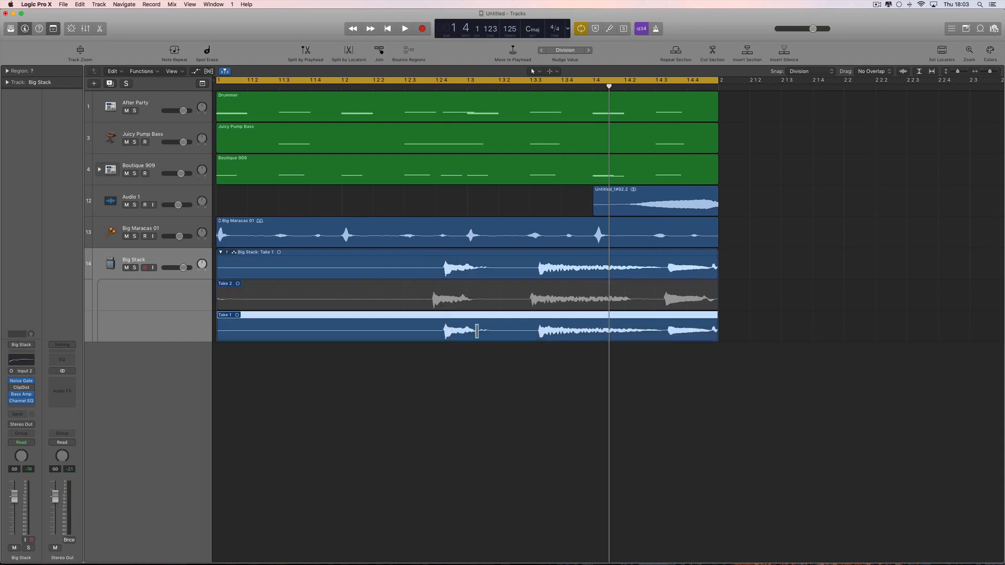
Step: Audition Take 1 and Take 2 of the bass guitar with the beat, leaving Take 2 active
key("space")
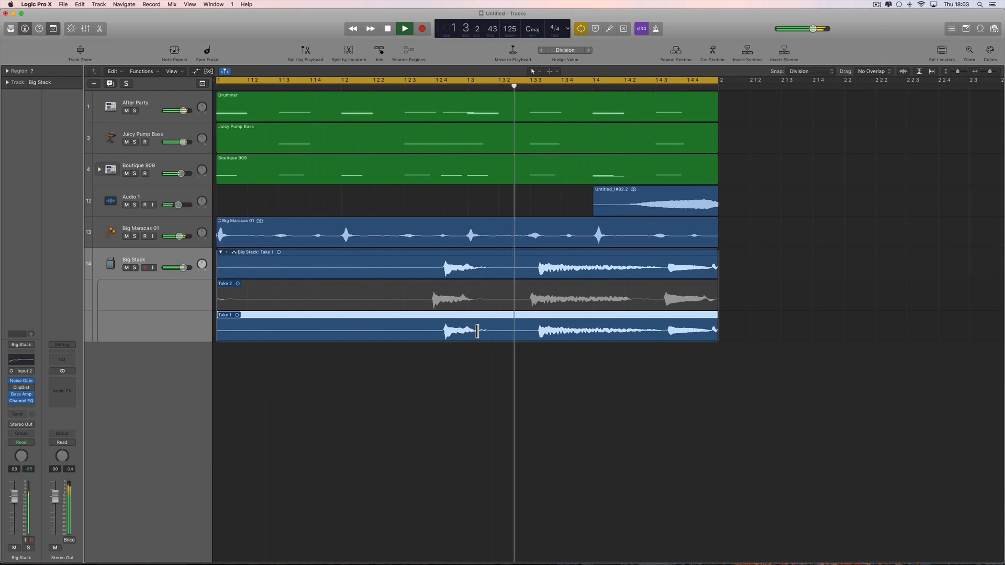
key("space")
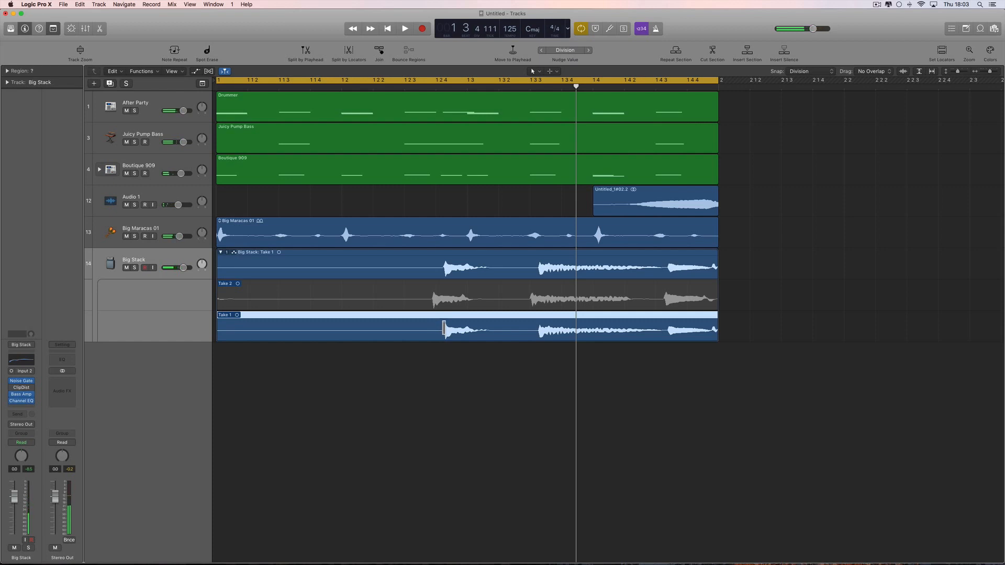
left_click(437, 301)
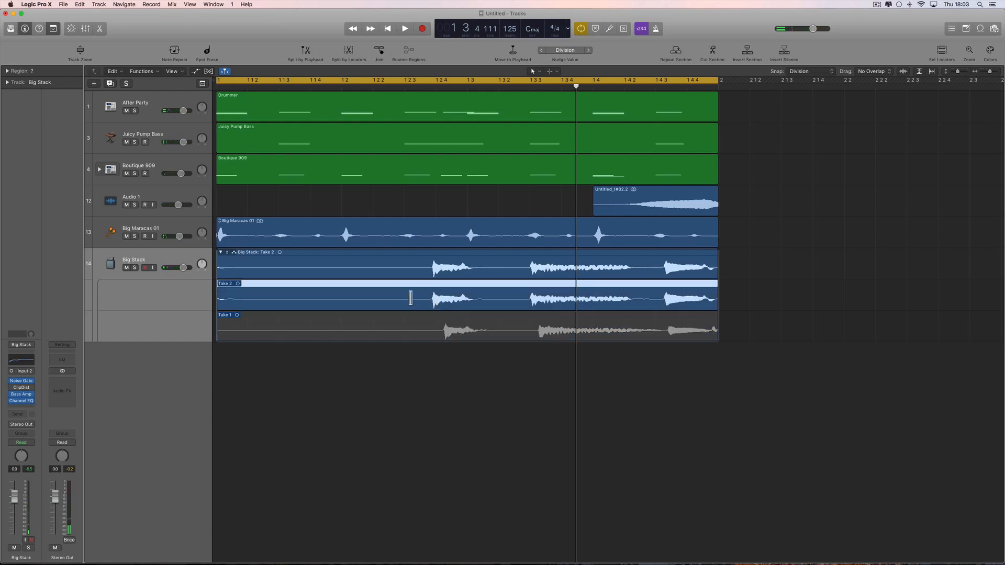
key("space")
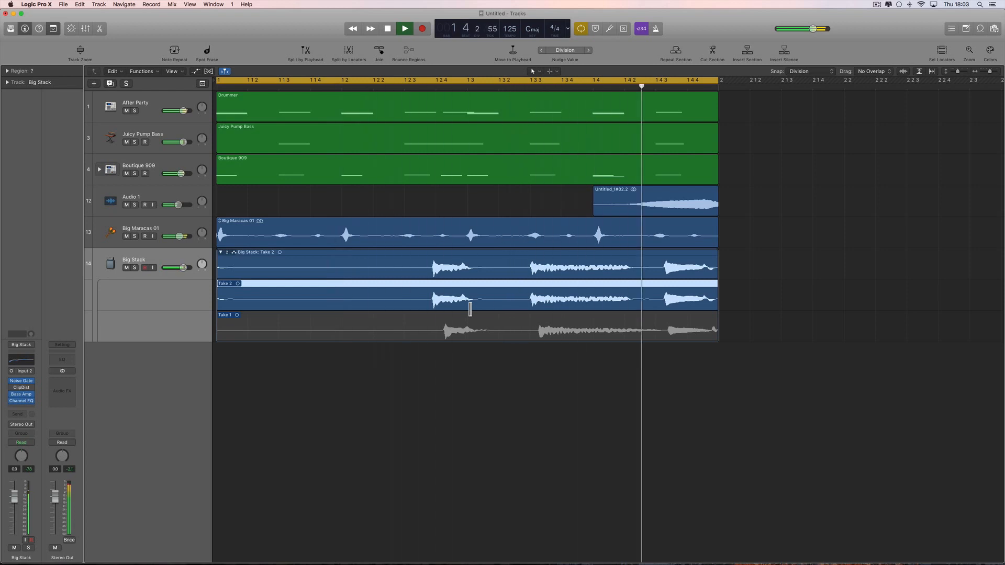
scroll(435, 292, "right", 1)
key("space")
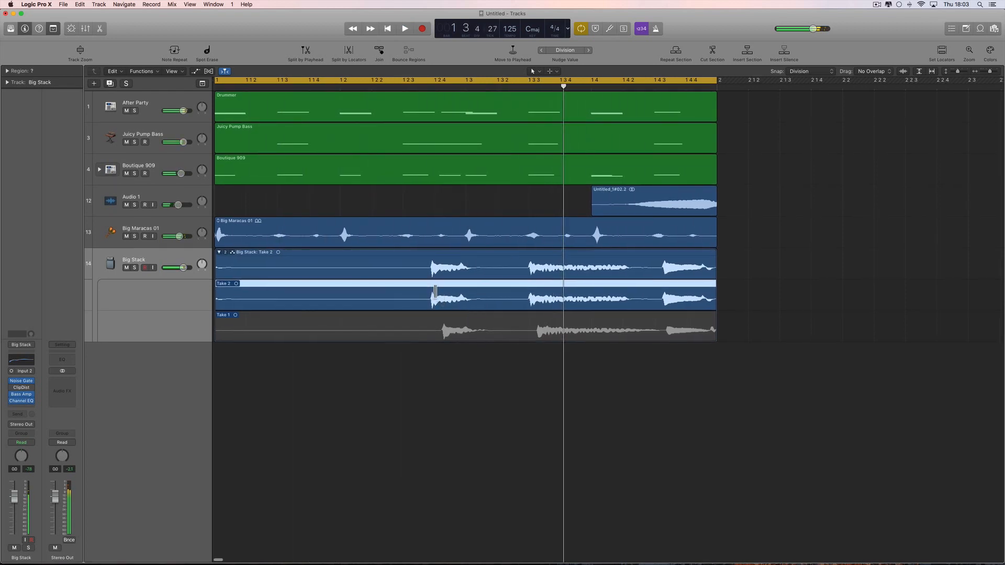
scroll(445, 297, "left", 1)
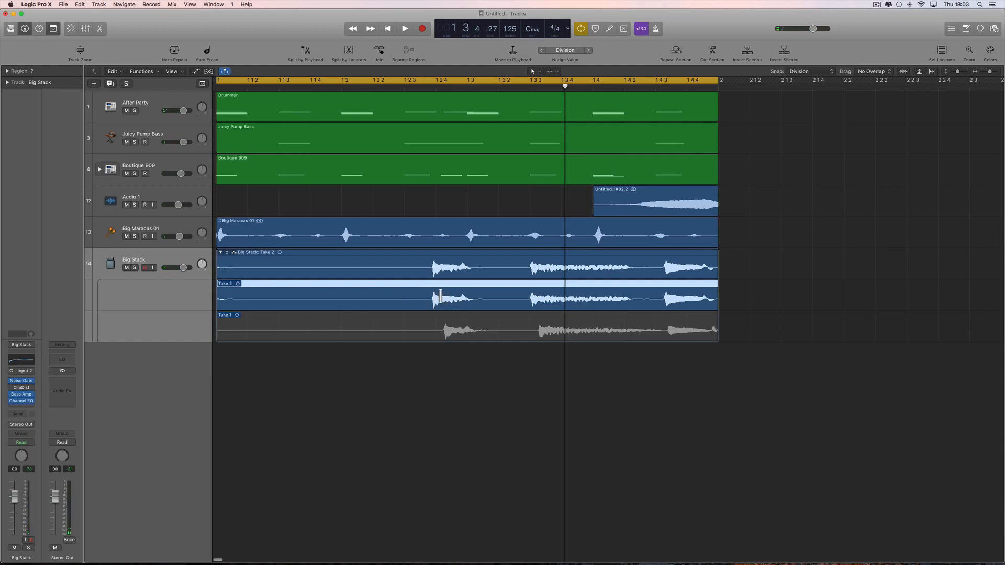
Step: Collapse the Big Stack take folder and lower the track's volume to about -3.8 dB while listening to the beat
left_click(221, 253)
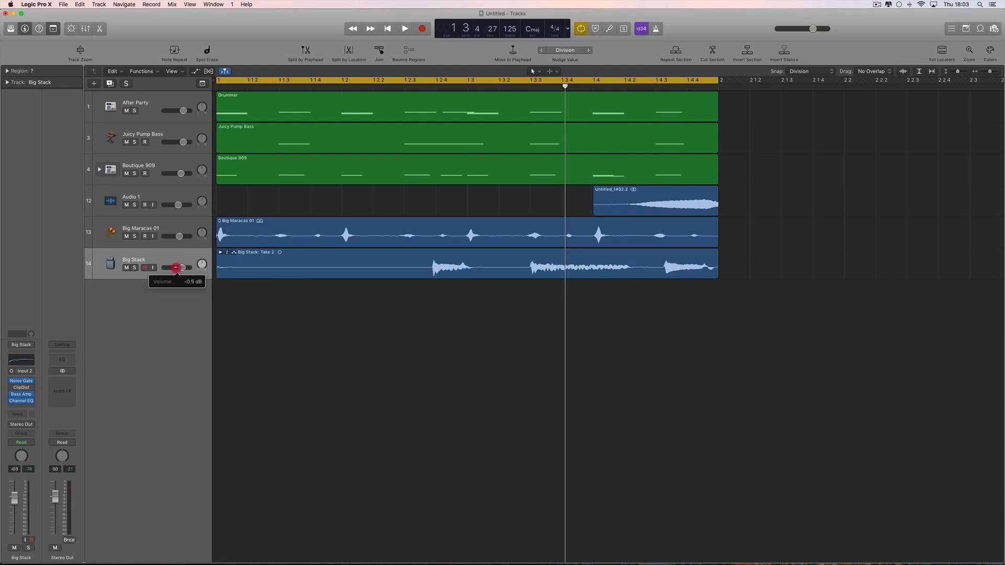
key("space")
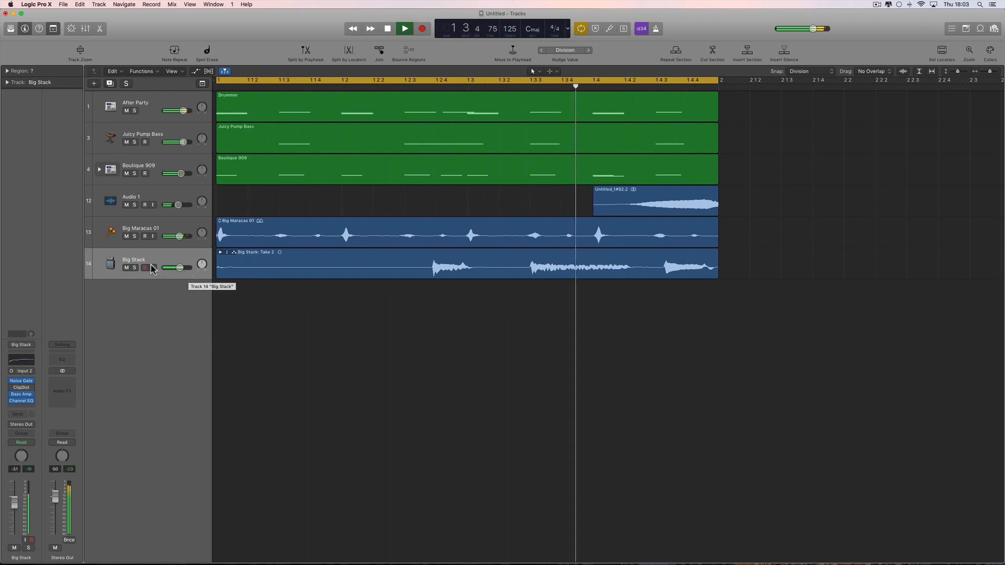
left_click_drag(180, 271, 177, 272)
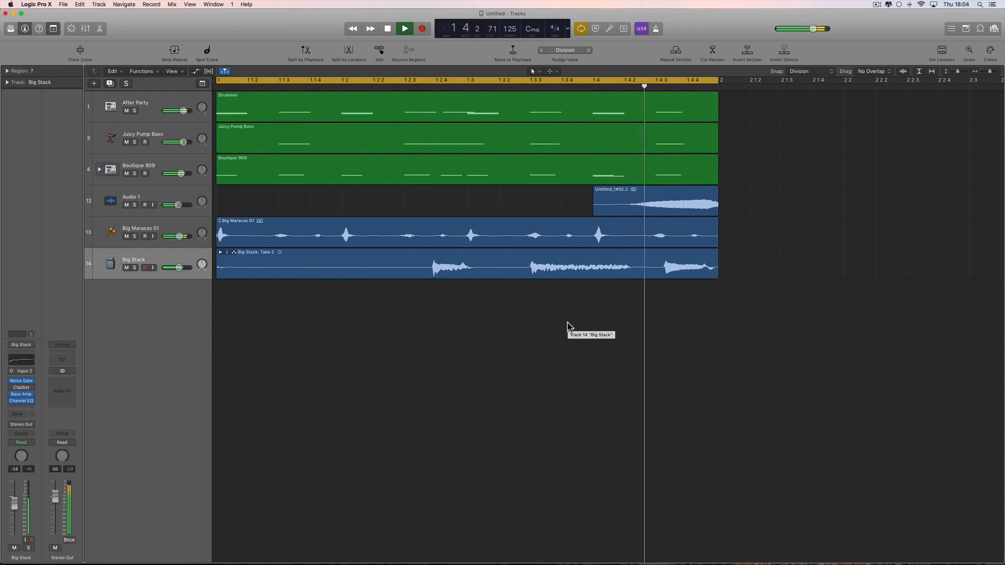
key("space")
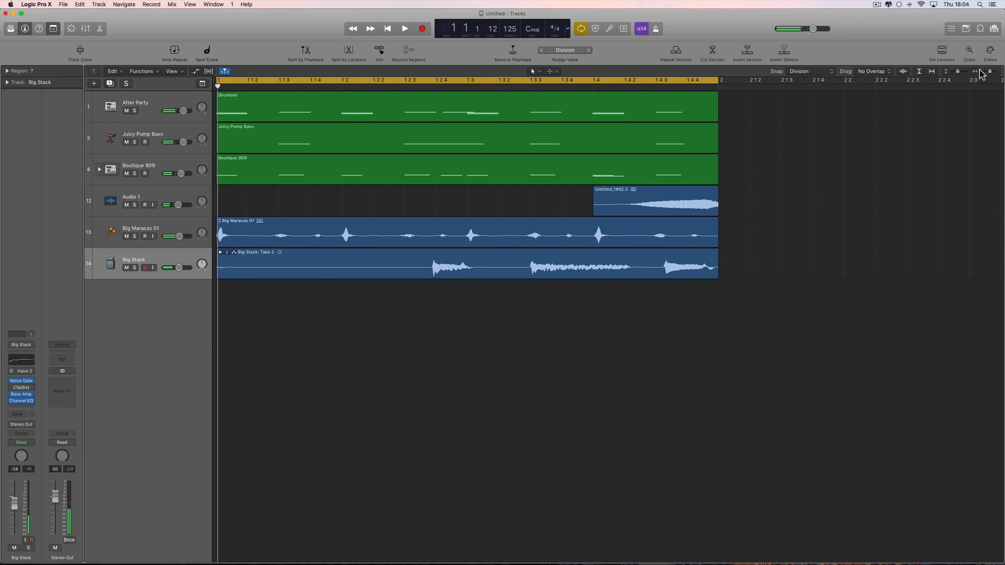
Step: Copy the six regions of bar 1 into bars 2, 3 and 4 to make a four-bar arrangement
left_click(980, 72)
left_click_drag(444, 102, 241, 287)
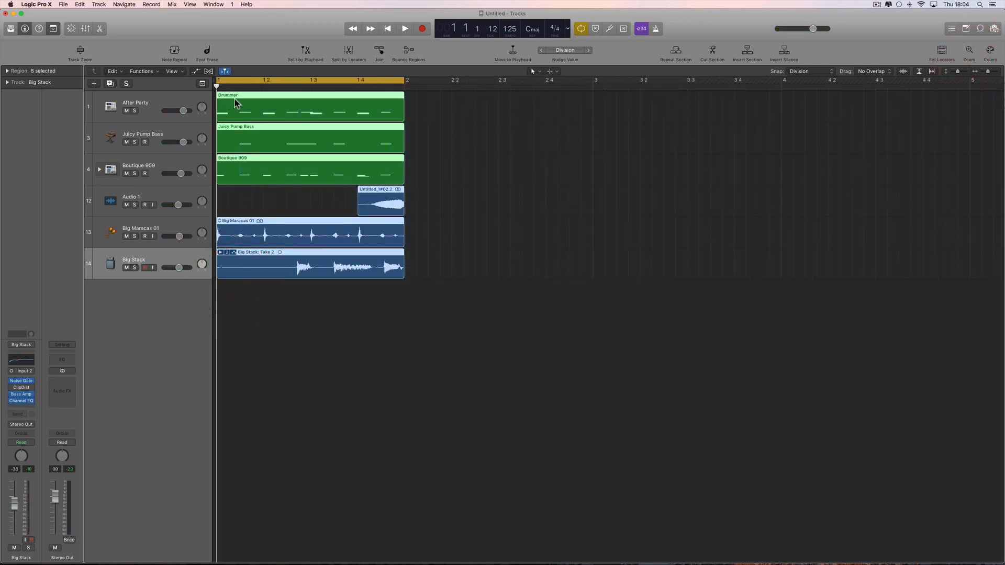
left_click_drag(238, 100, 593, 102)
left_click_drag(611, 102, 843, 102)
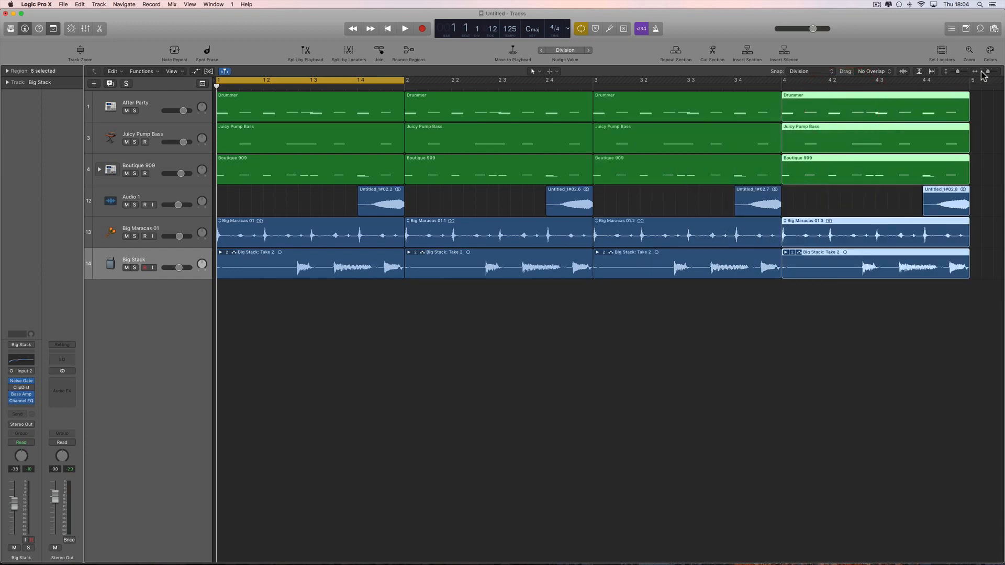
Step: Extend the cycle range to cover bars 1 to 4 and play the four-bar loop
left_click_drag(984, 73, 981, 72)
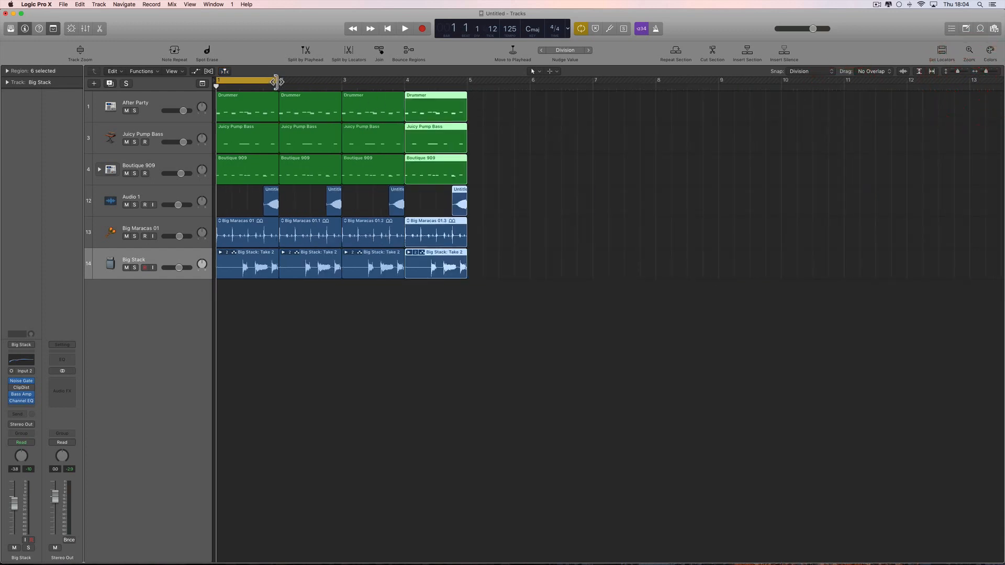
left_click_drag(276, 81, 460, 125)
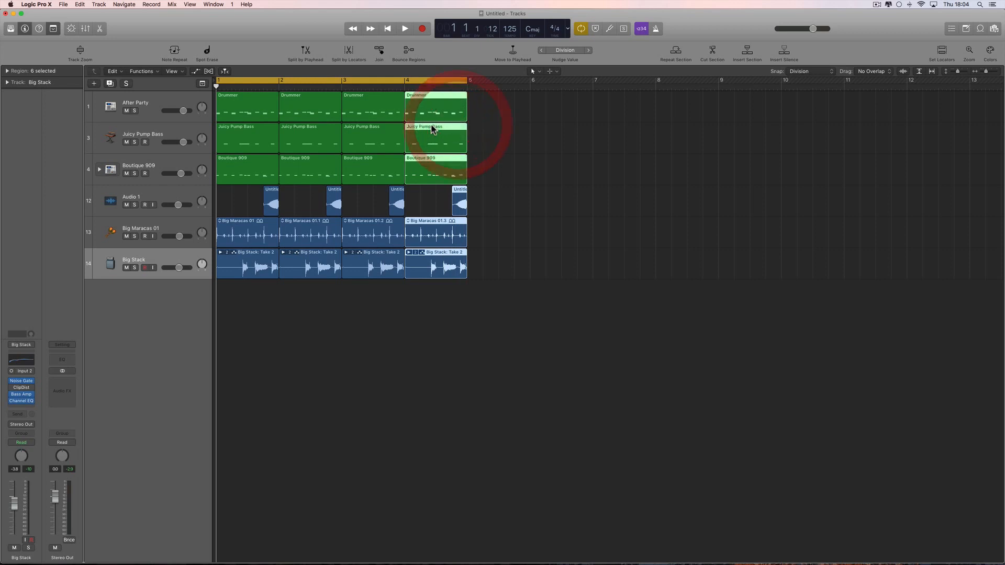
key("space")
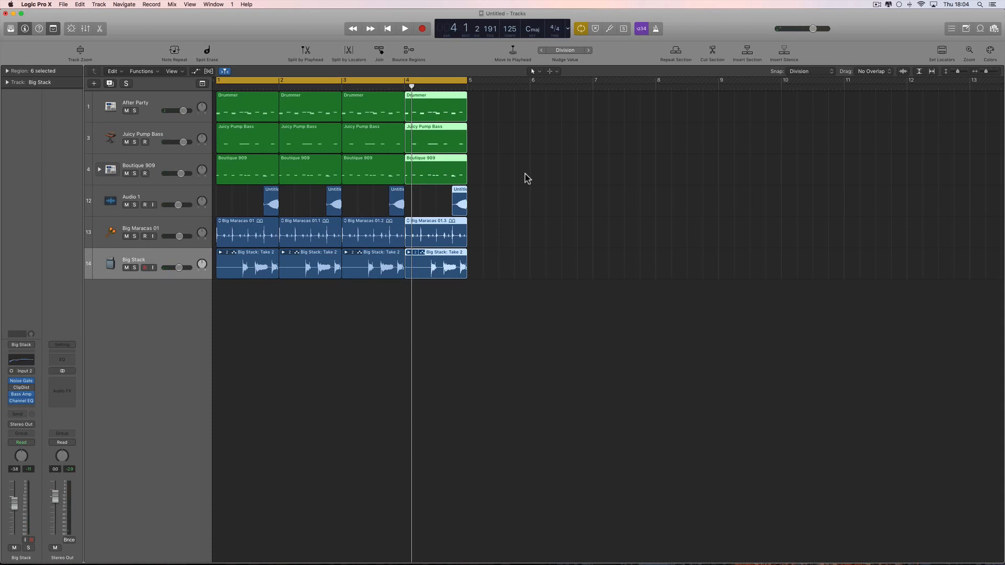
Step: Play the four-bar loop, briefly lowering the master volume and bringing it back up
key("space")
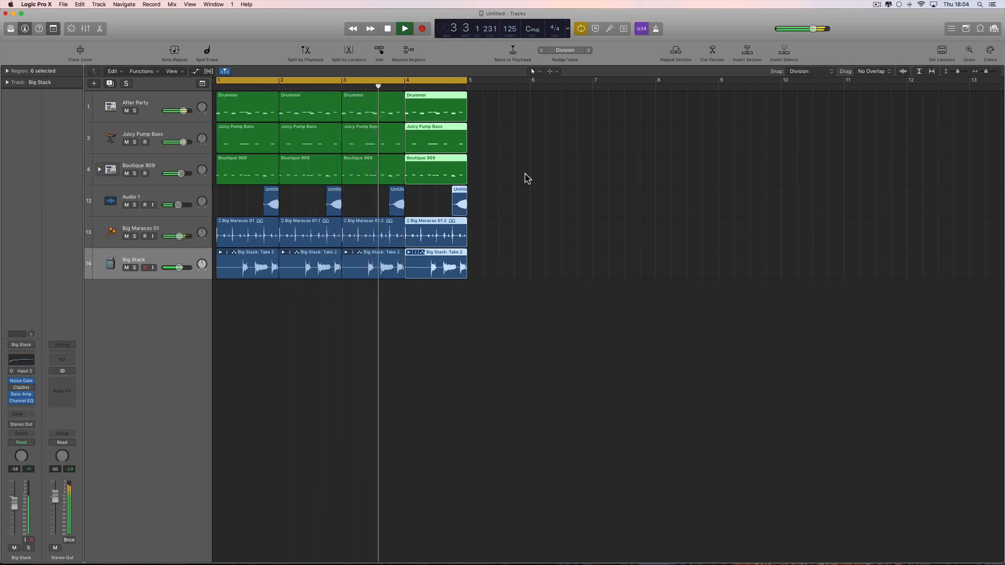
key("space")
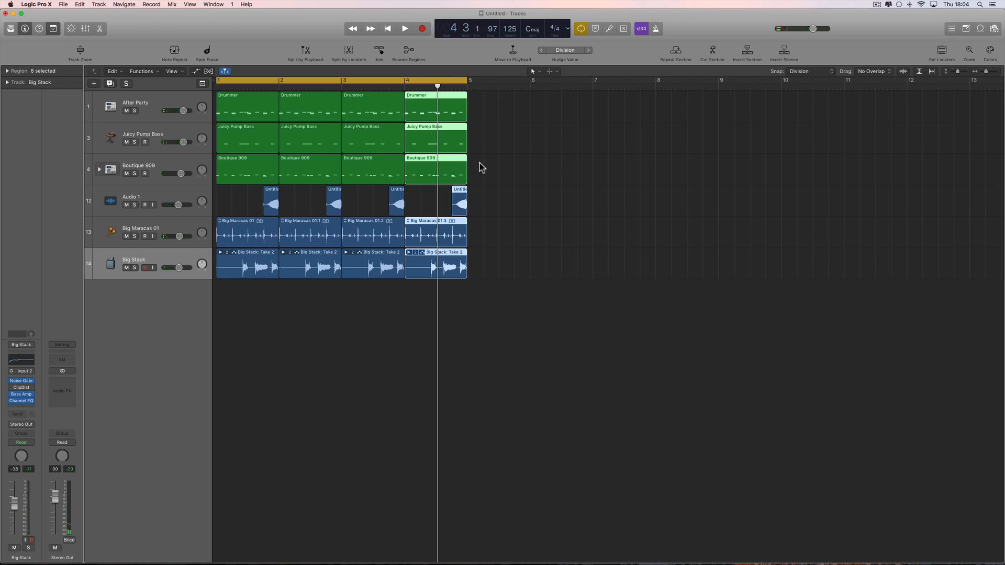
scroll(439, 131, "right", 1)
double_click(400, 88)
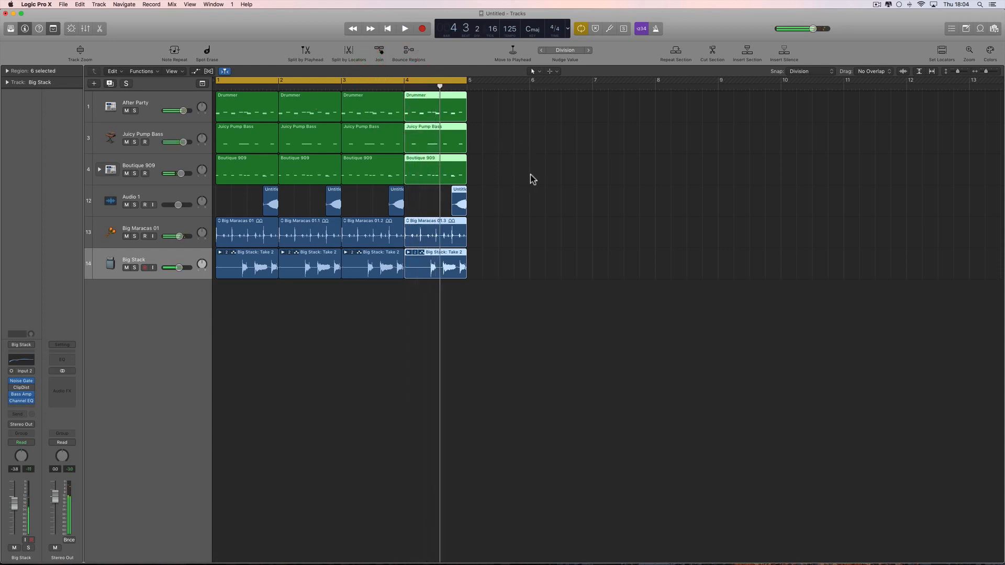
scroll(531, 178, "left", 1)
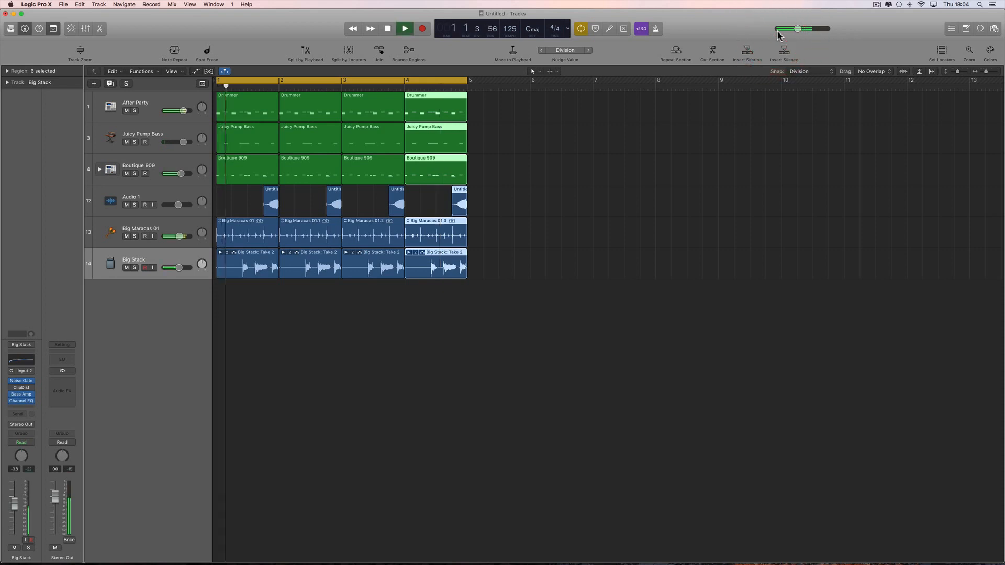
left_click_drag(797, 29, 809, 32)
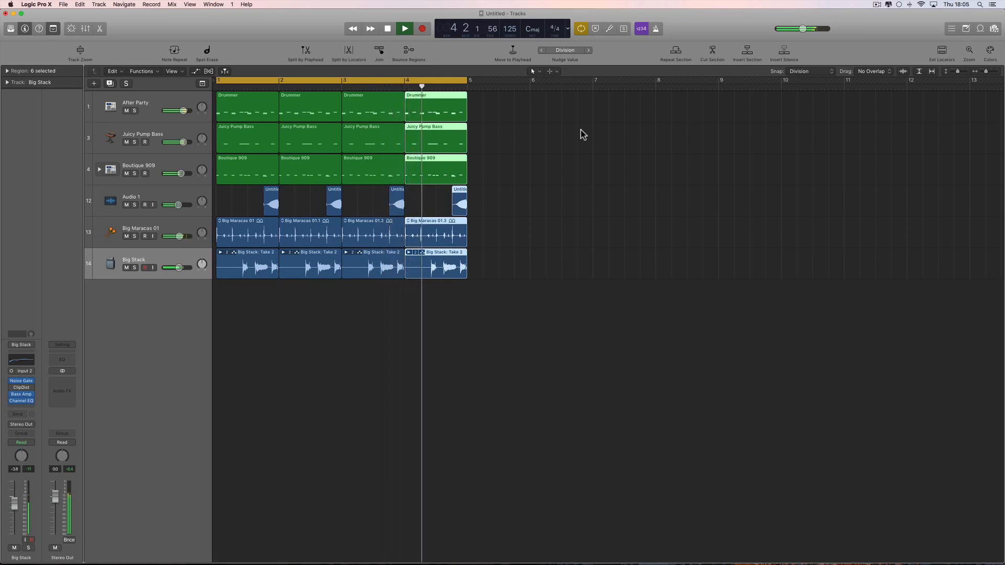
left_click_drag(804, 31, 821, 33)
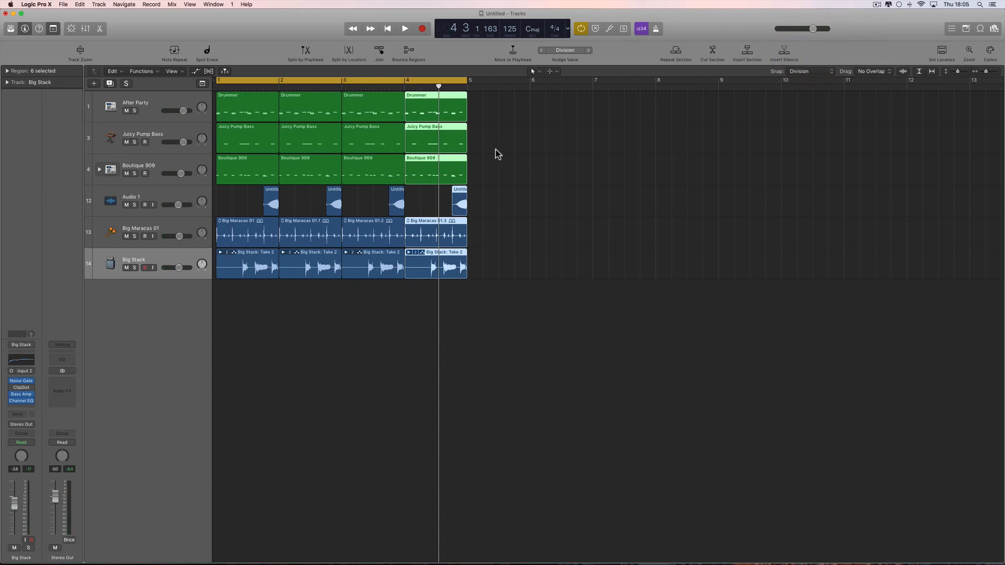
Step: Set the cycle range to match the Juicy Pump Bass region in bar 4
left_click(466, 139)
left_click(432, 131)
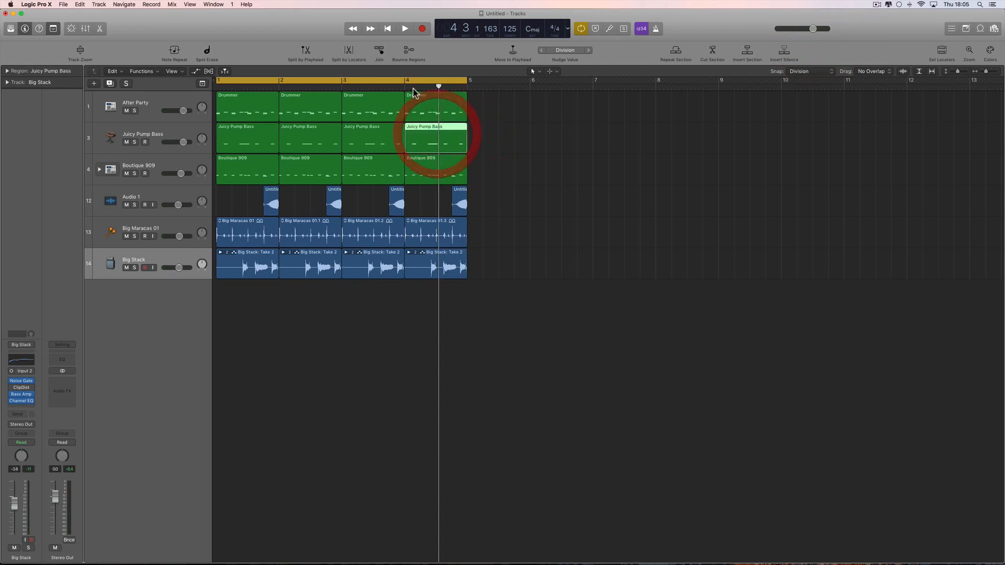
left_click(437, 140)
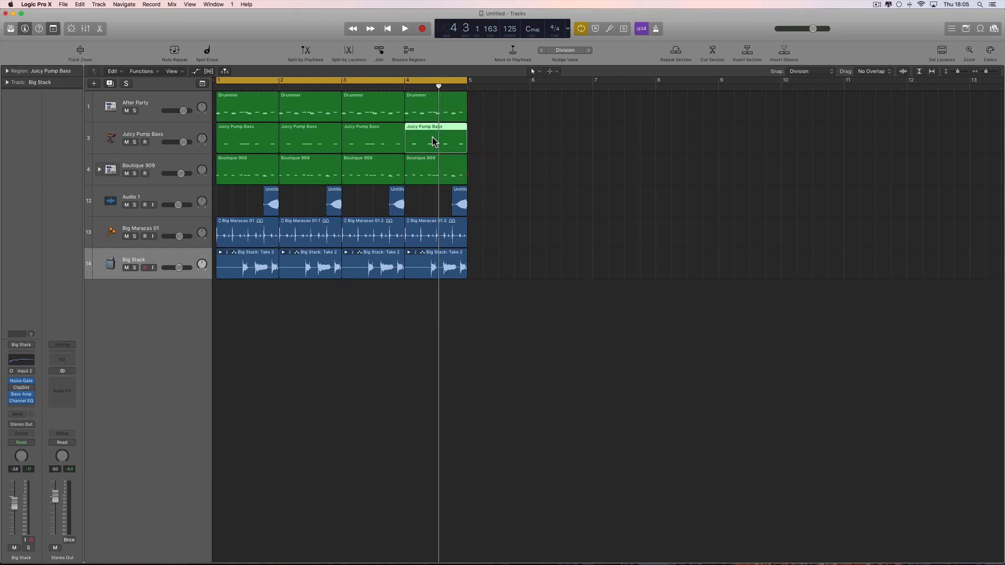
key("super+u")
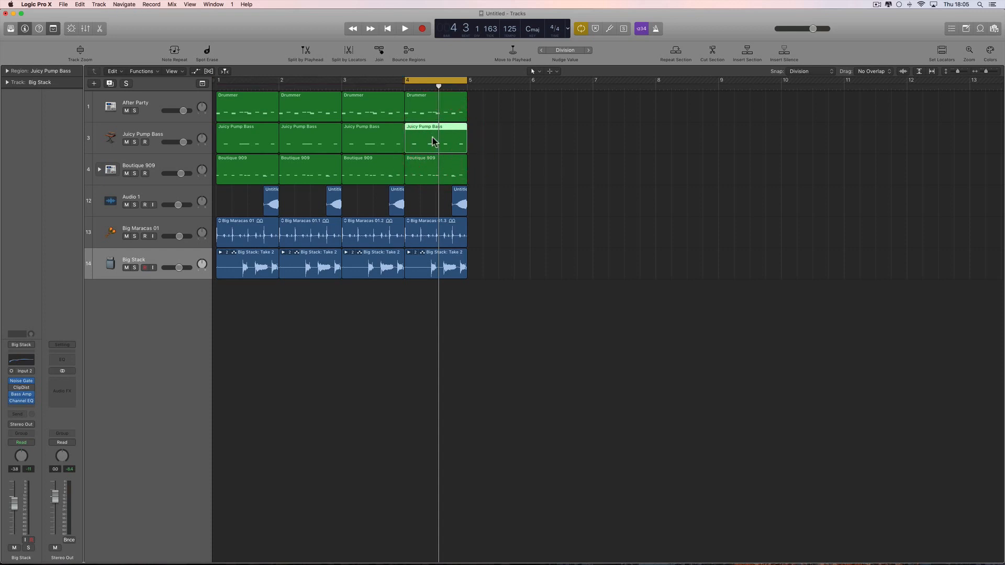
Step: Set the cycle range to the Boutique 909 region in bar 2 and return it to the Juicy Pump Bass region in bar 4
left_click(367, 140)
left_click(309, 167)
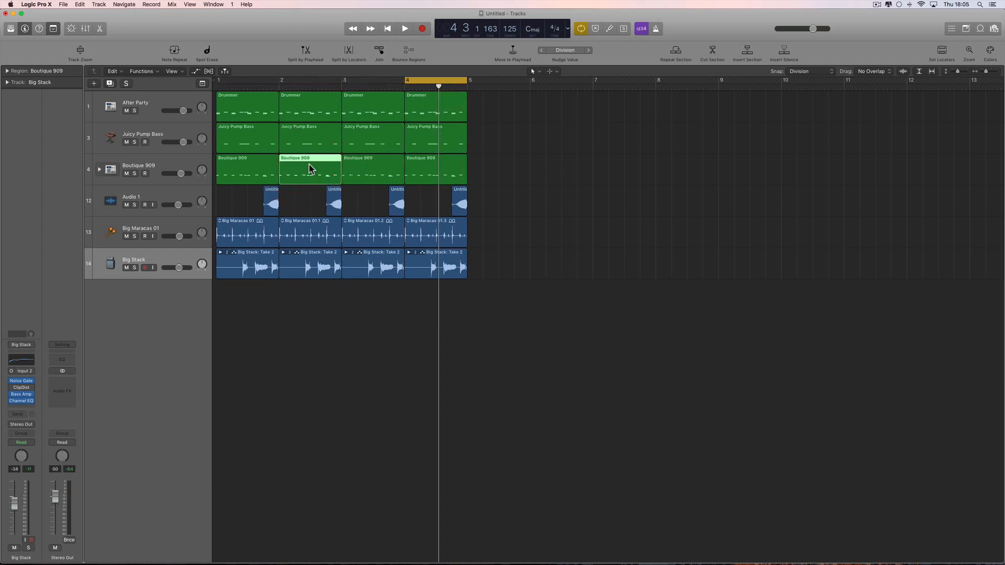
key("super+u")
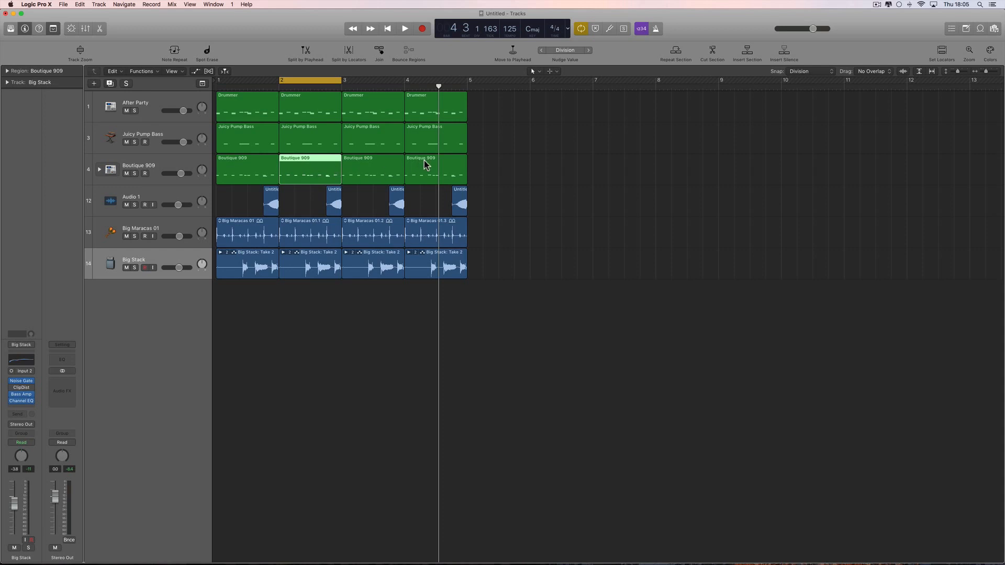
left_click(425, 144)
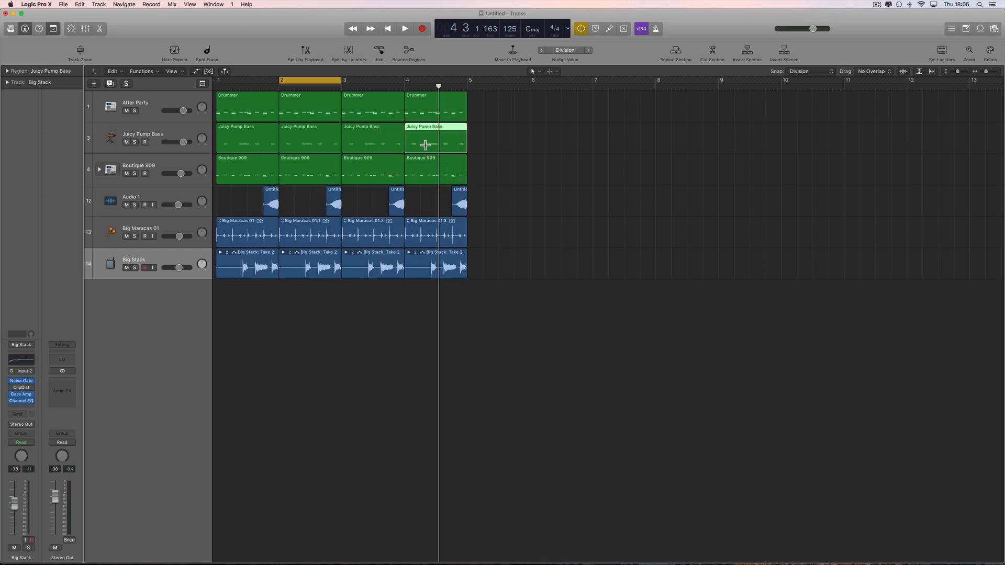
key("super+u")
Step: Mute the Big Stack take region in bar 4 with the Mute tool and close the editor
double_click(469, 174)
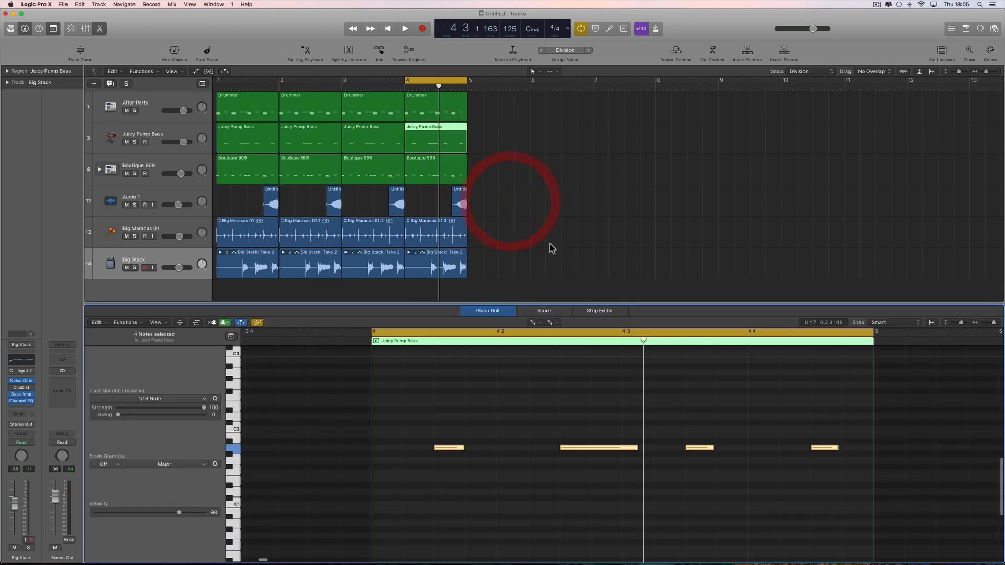
left_click(438, 258)
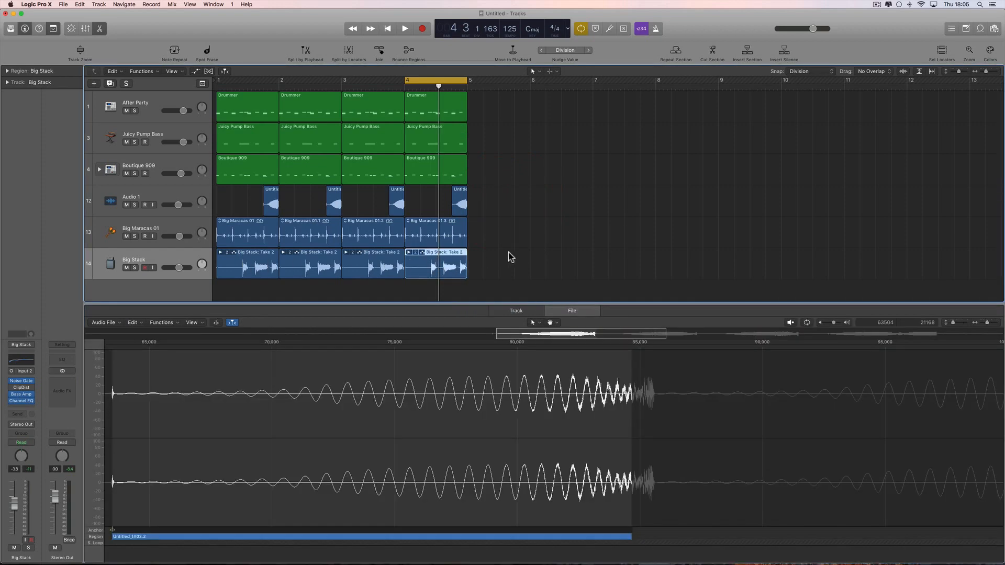
key("t")
left_click(509, 315)
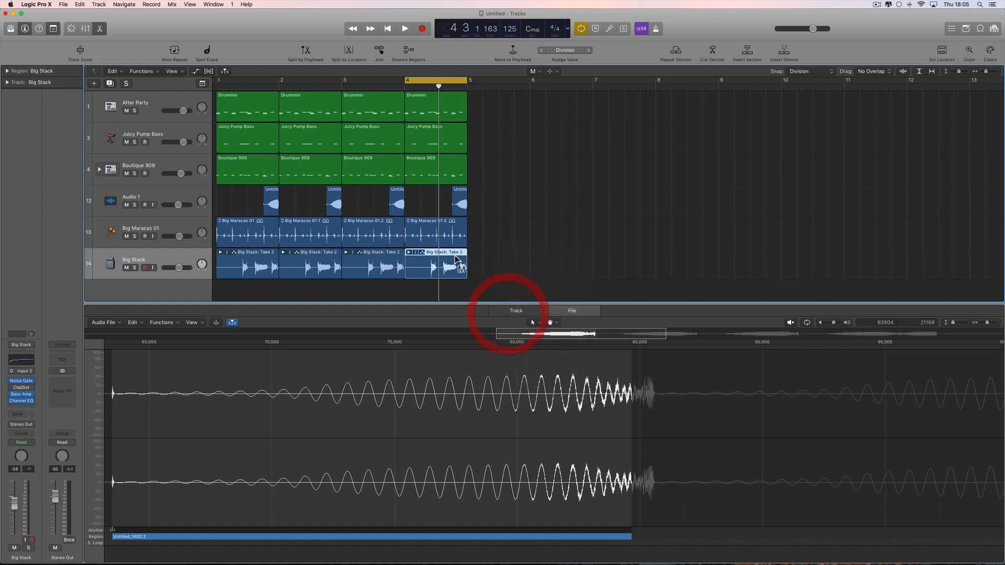
left_click(455, 259)
key("t")
left_click(615, 244)
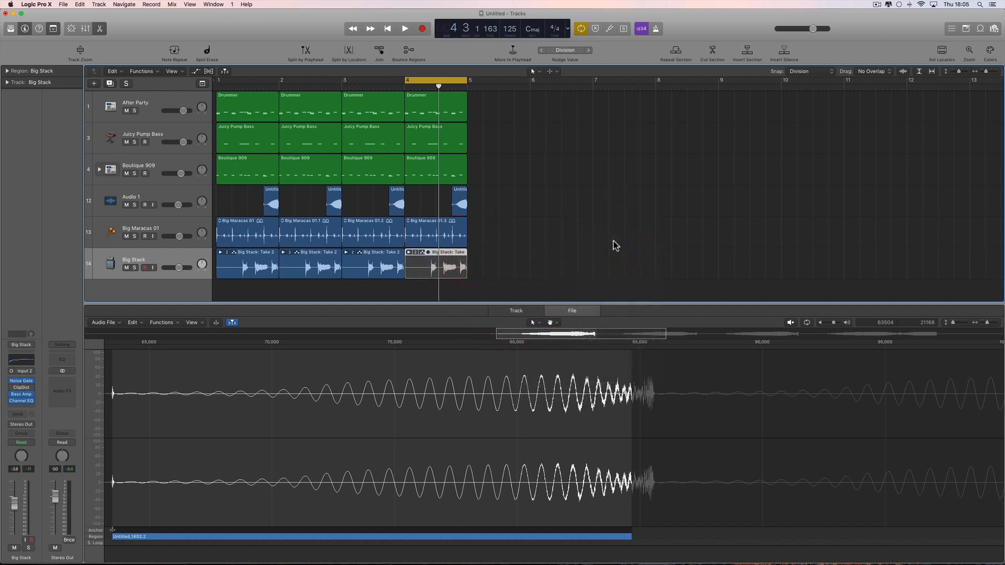
left_click(100, 30)
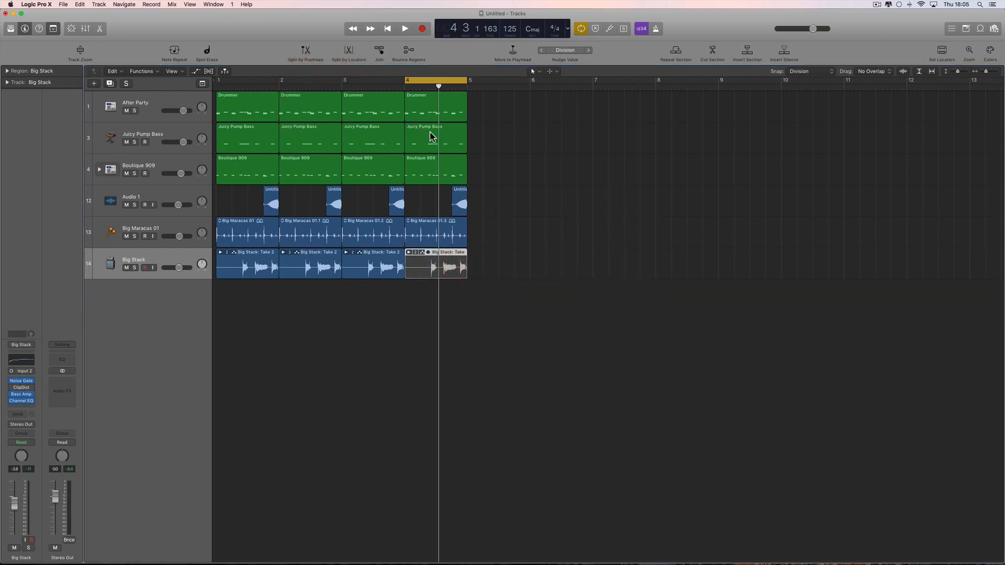
Step: Listen to bar 4 on its own and open its Juicy Pump Bass region in the Piano Roll
left_click(431, 135)
key("space")
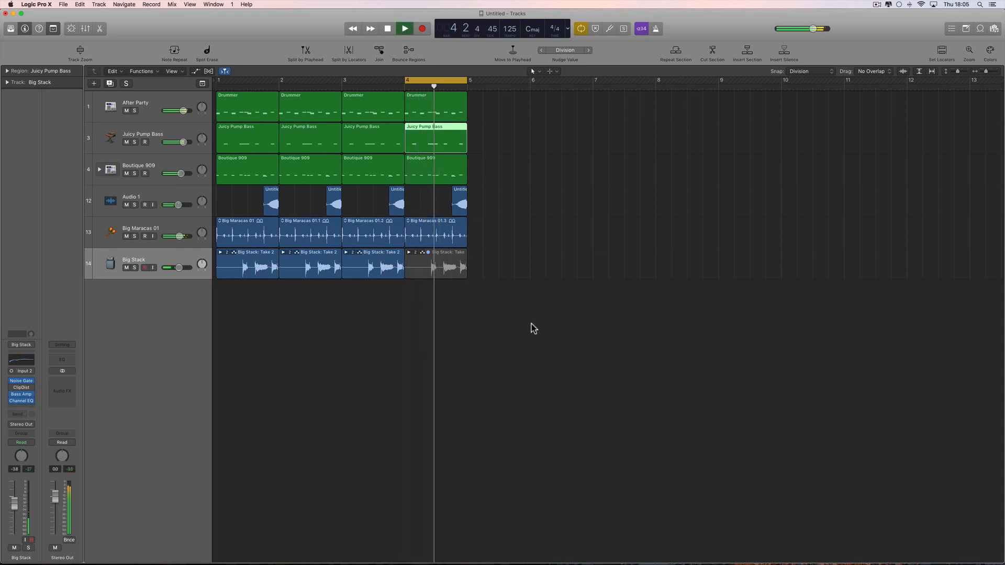
double_click(436, 133)
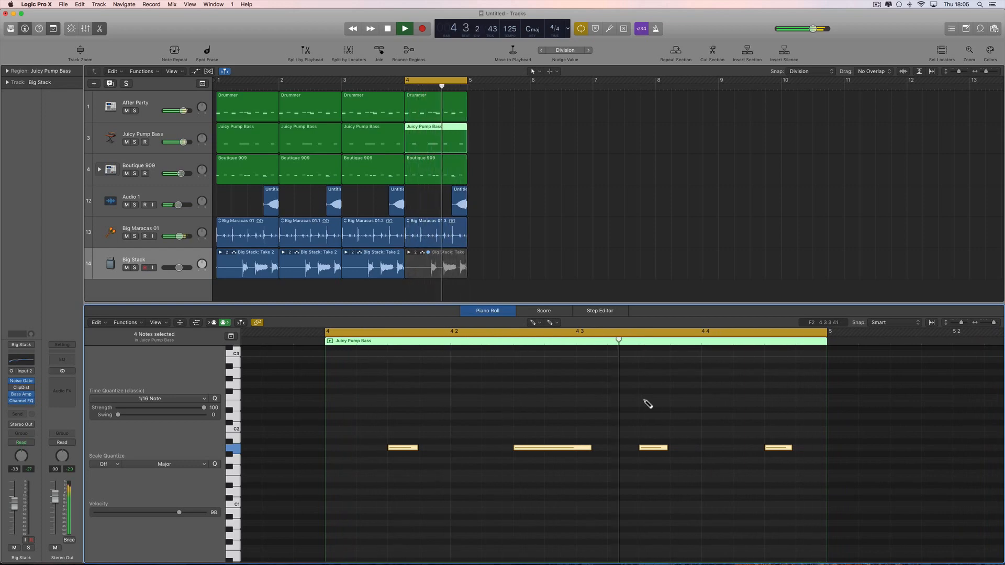
key("space")
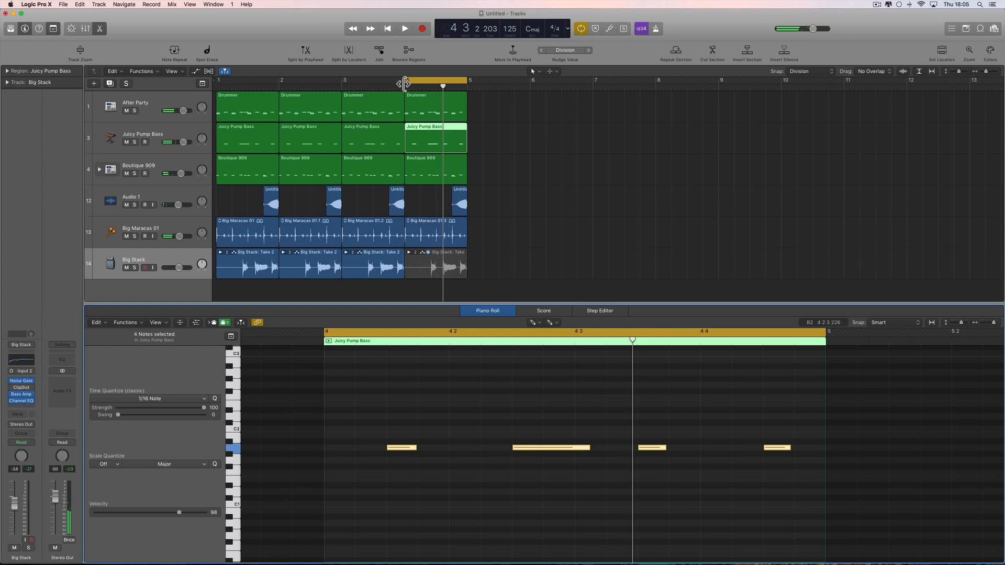
Step: Extend the cycle range from bar 4 back to bar 1 and play the loop into bar 4
left_click_drag(404, 84, 217, 83)
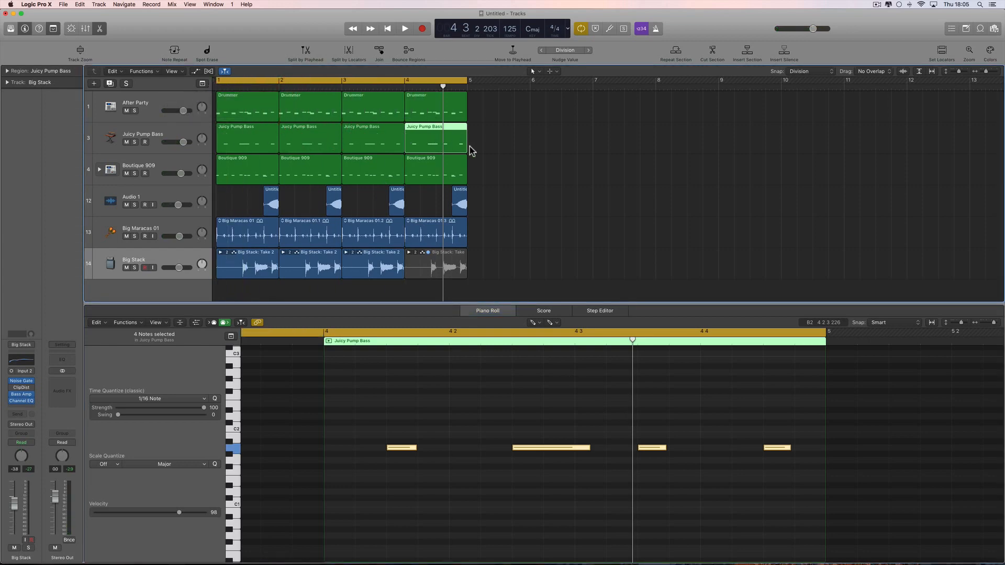
key("space")
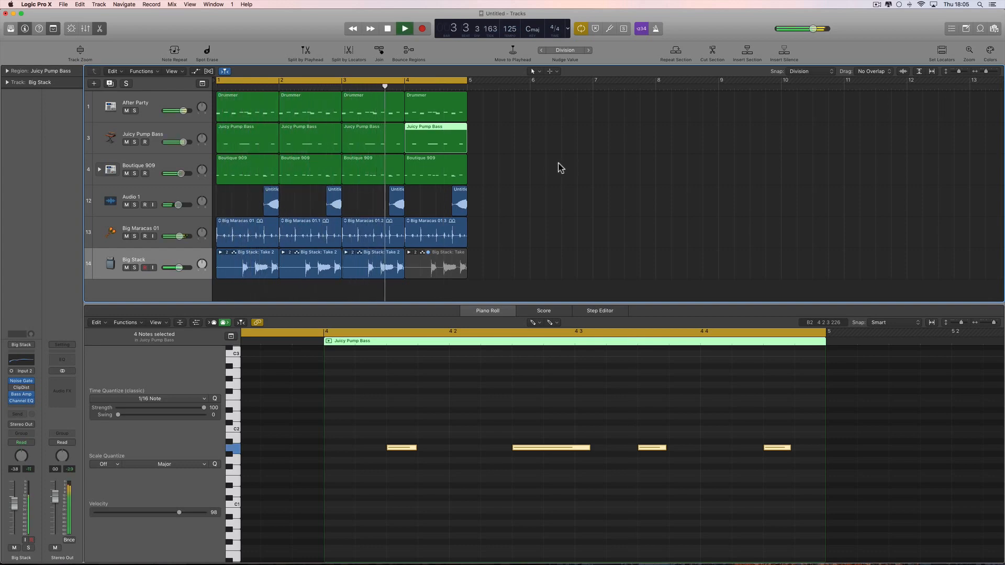
key("space")
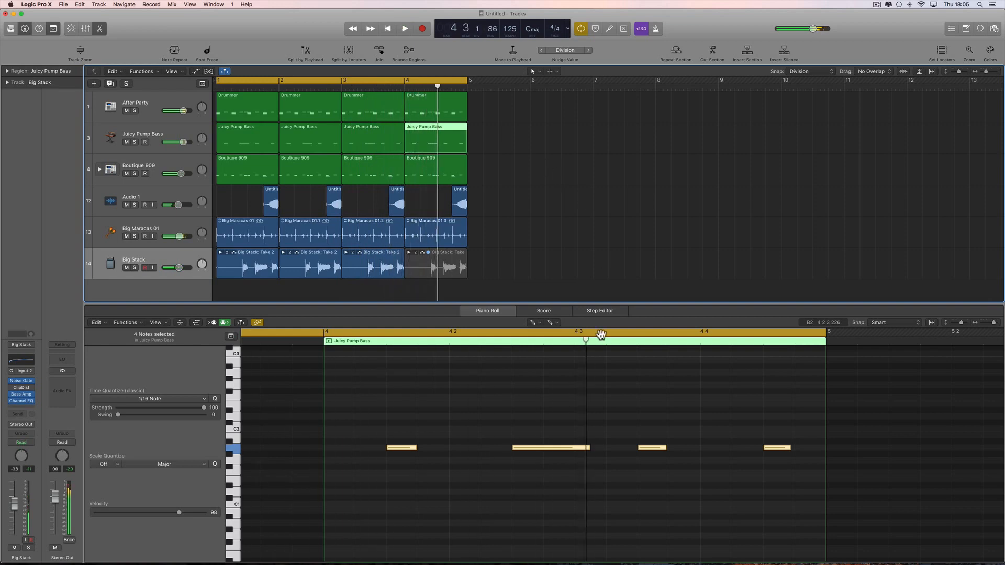
mouse_move(587, 449)
left_mouse_down()
mouse_move(579, 449)
mouse_move(591, 451)
left_mouse_up()
left_click(599, 454)
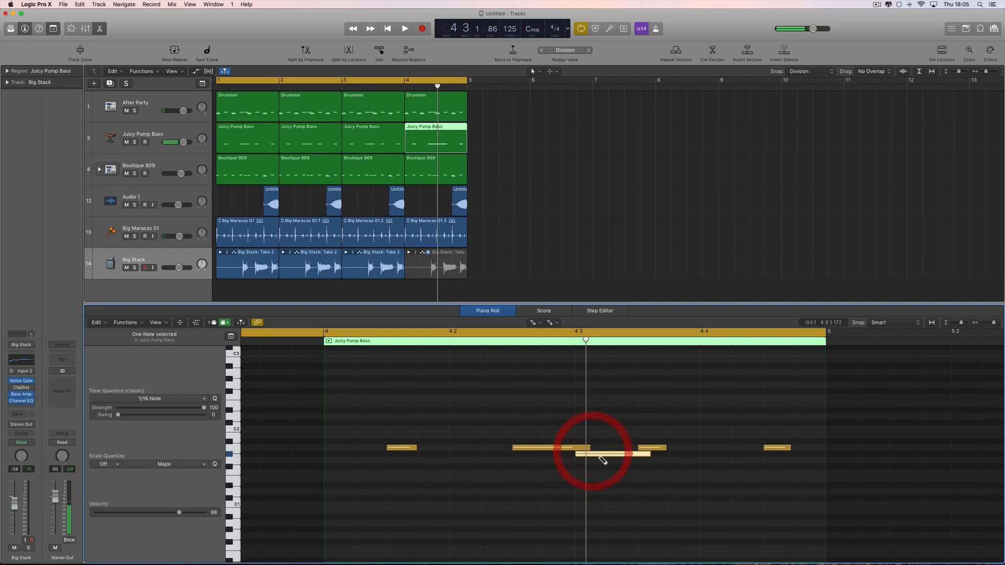
key("BackSpace")
Step: Shorten the long A1 note at 4 2 3 with the Pointer tool to a length of 0 0 1 207
key("t")
left_click(603, 425)
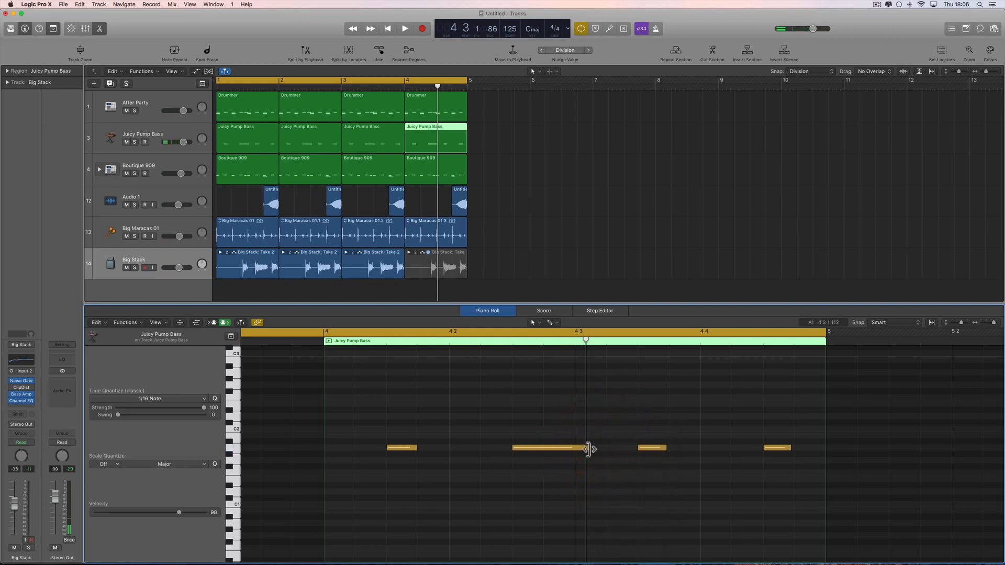
left_click_drag(589, 449, 570, 449)
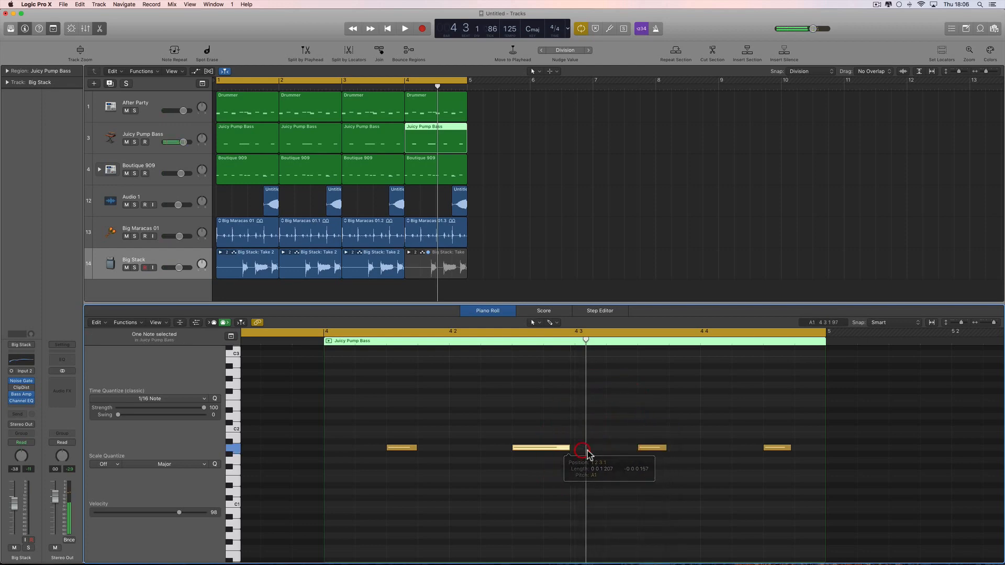
Step: Add a short A1 note at 4 3 1 with the Pencil tool
key("t")
left_click(597, 463)
left_click(585, 454)
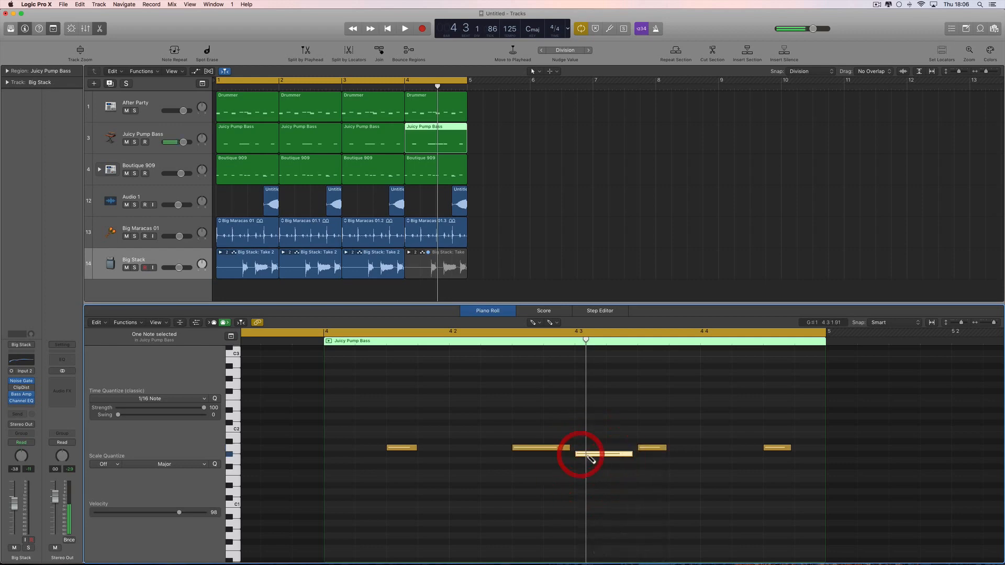
mouse_move(586, 453)
left_mouse_down()
mouse_move(631, 449)
mouse_move(601, 449)
mouse_move(608, 453)
left_mouse_up()
Step: Audition the bass region, add a short G1 note at 4 4 1 and lower the last note to E1
double_click(309, 339)
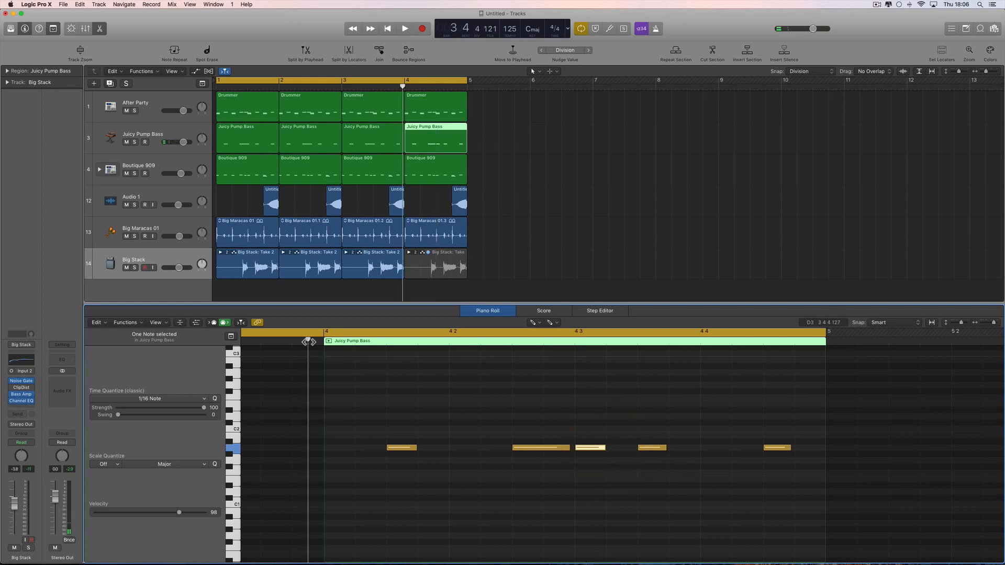
key("space")
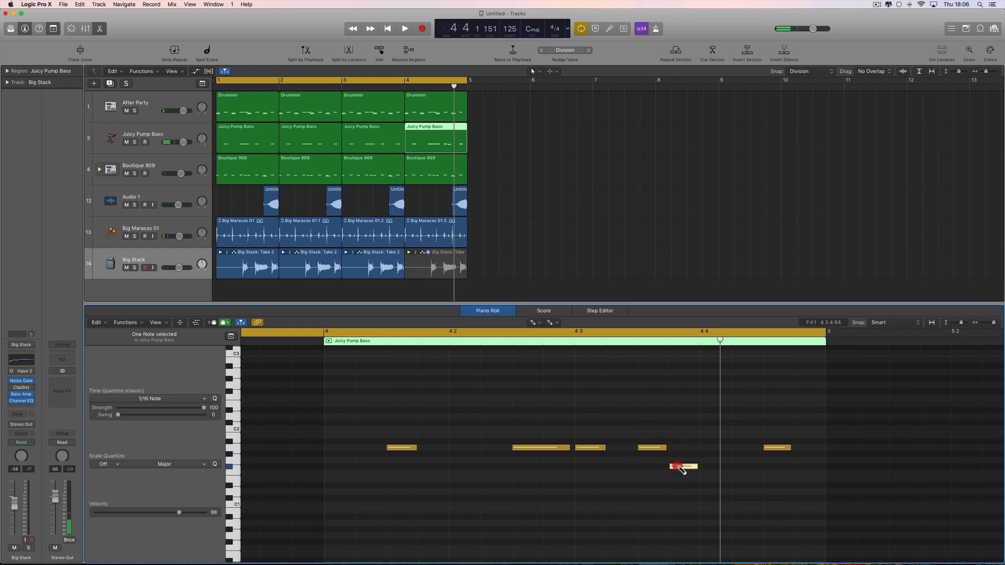
left_click_drag(685, 470, 772, 481)
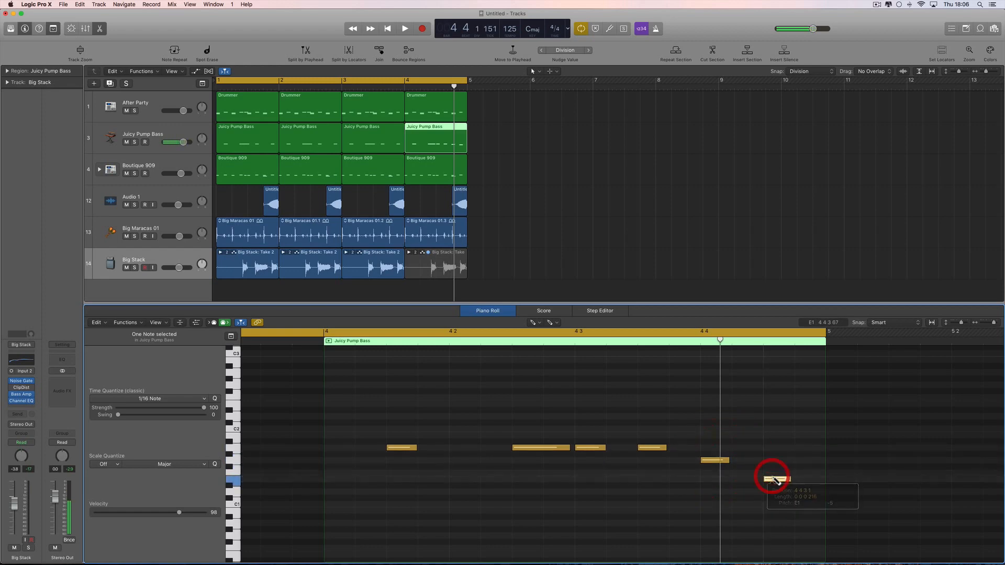
Step: Play the pattern, and lower the note at 4 3 3 to G1 and the note at 4 4 1 to F#1
left_click(318, 338)
key("space")
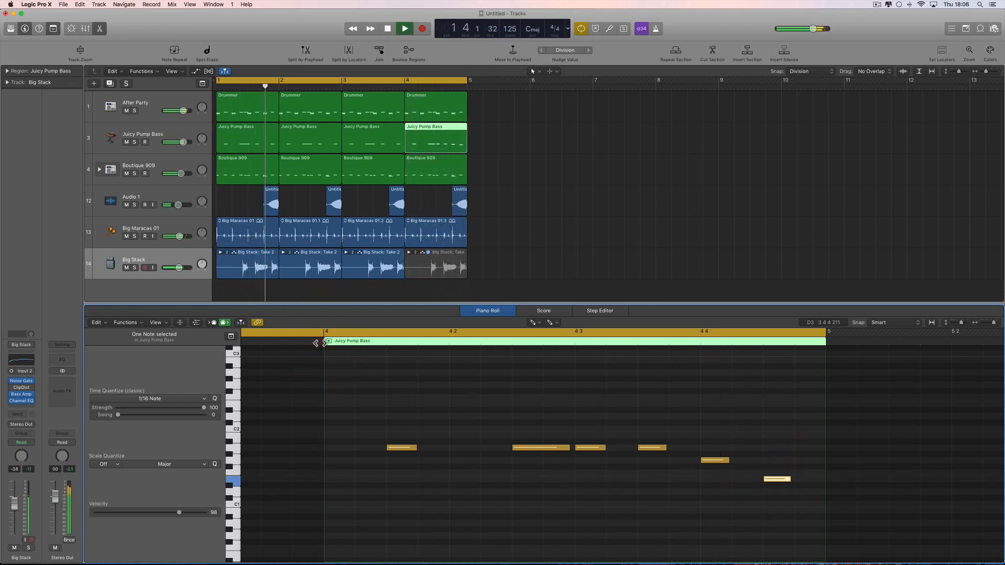
key("space")
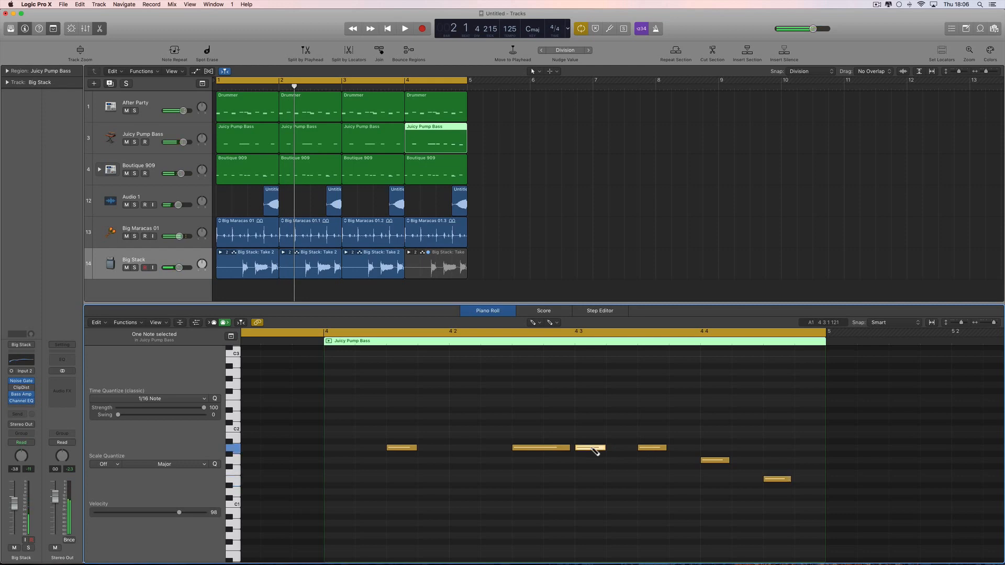
left_click_drag(649, 451, 712, 466)
left_click(771, 479)
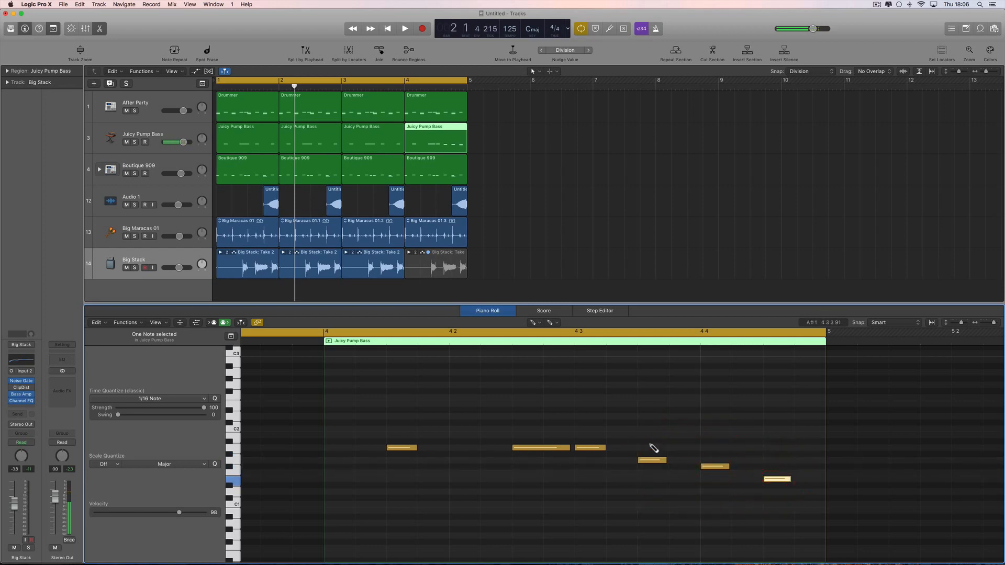
Step: Copy the short A1 note at 4 3 1 up an octave to A2 with the Pointer tool and audition it
scroll(653, 448, "up", 4)
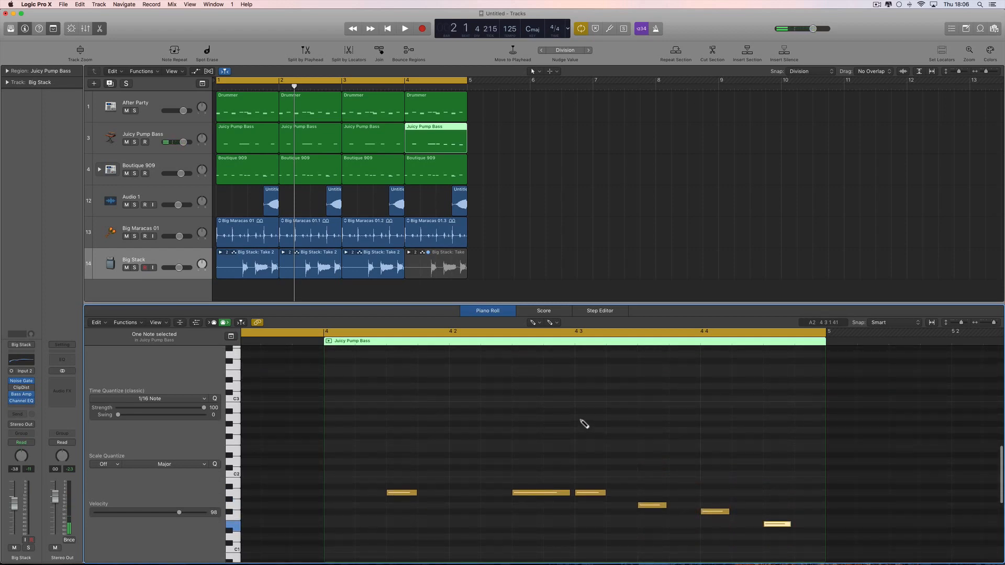
key("t")
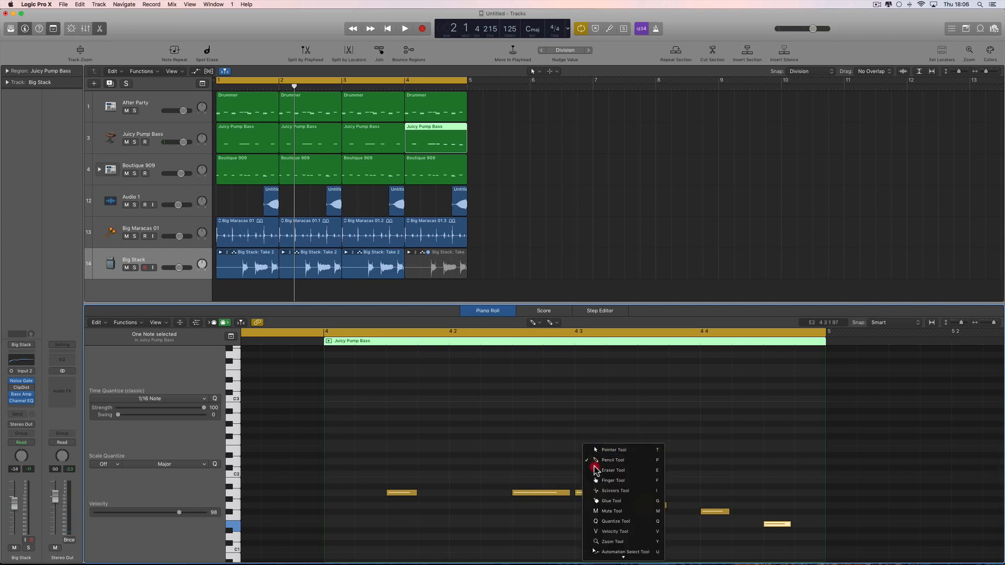
left_click(592, 464)
left_click(590, 494)
left_click_drag(590, 495, 590, 417)
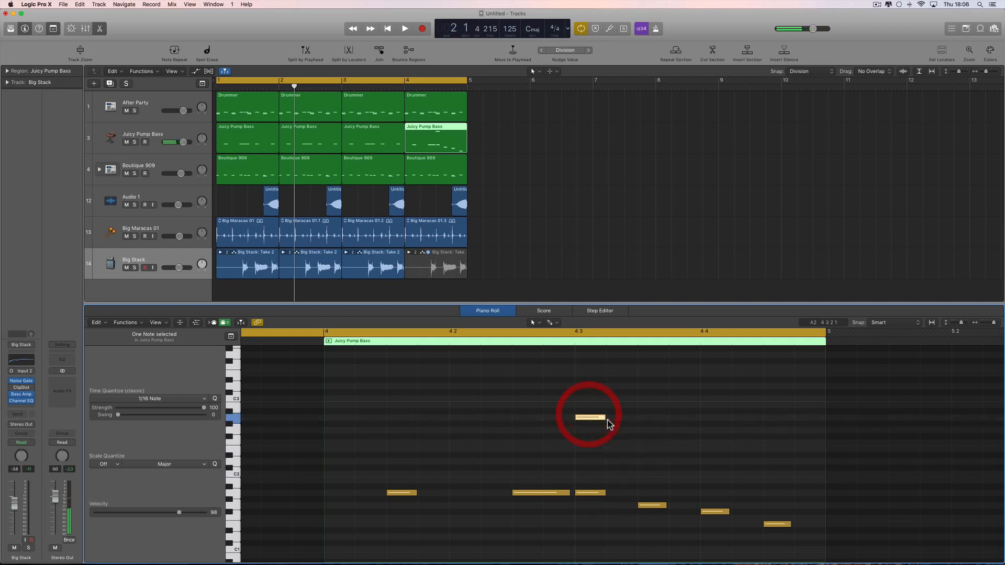
left_click(553, 345)
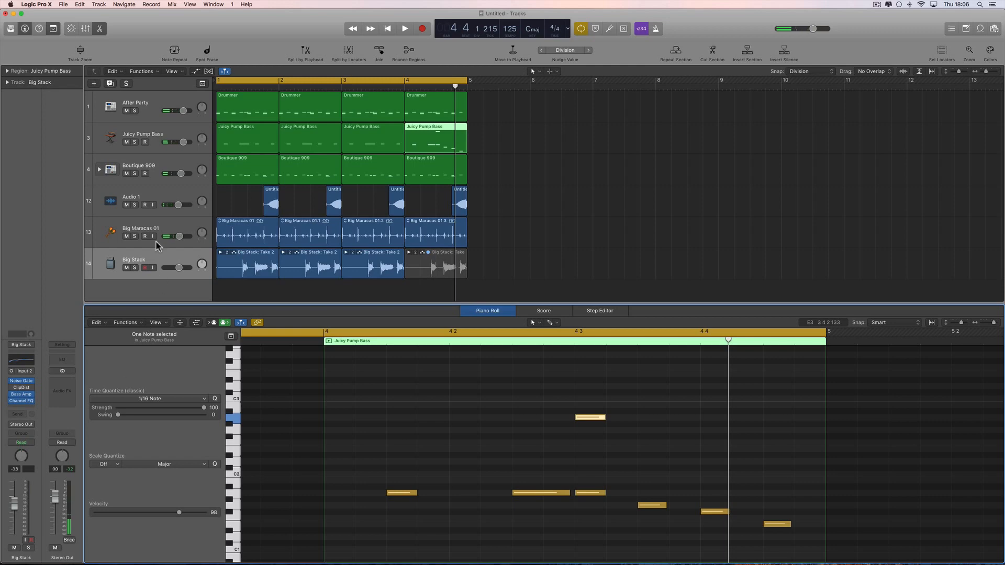
Step: Open the ES2 synth of the Juicy Pump Bass track and enlarge its window to 161%
left_click(162, 140)
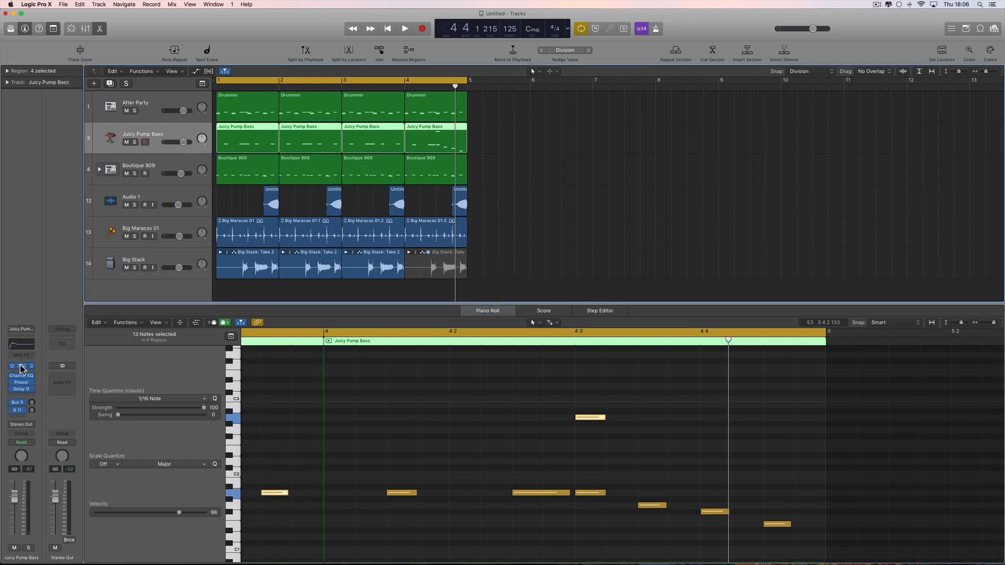
left_click(22, 367)
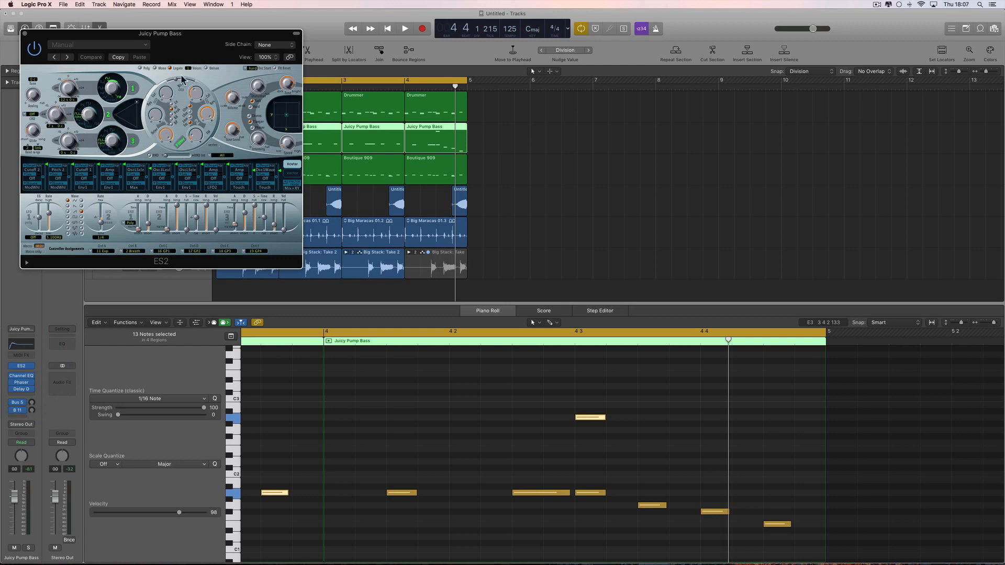
left_click_drag(198, 40, 353, 155)
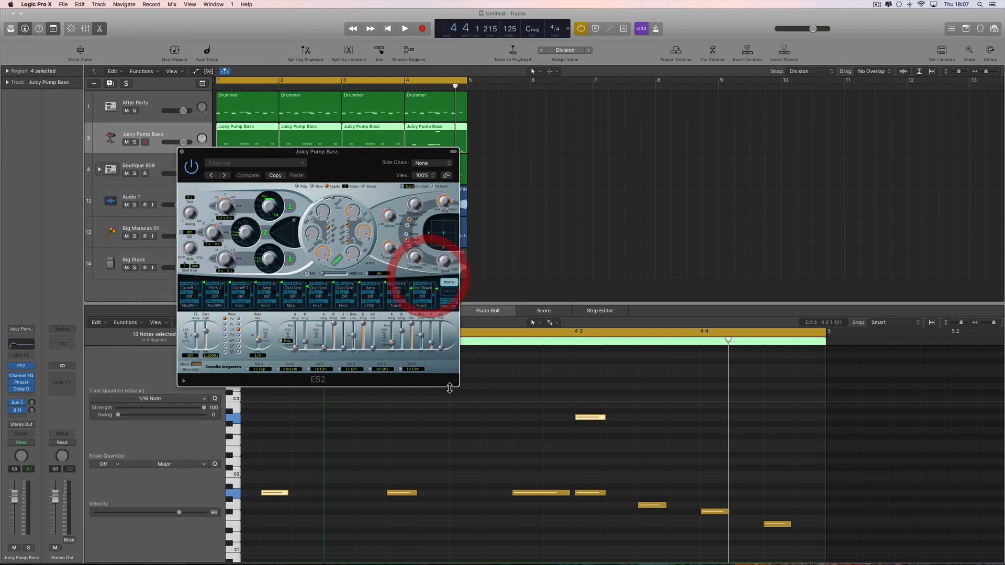
left_click_drag(456, 386, 632, 502)
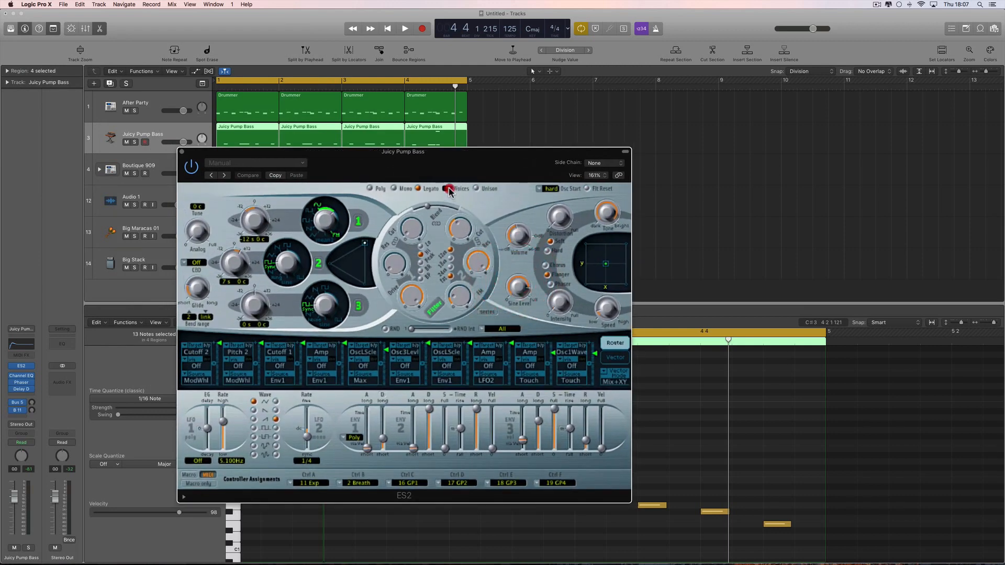
Step: Set the ES2 voices to 2, move its window aside and play the bass line
left_click(450, 187)
left_click_drag(242, 156, 41, 90)
left_click(464, 304)
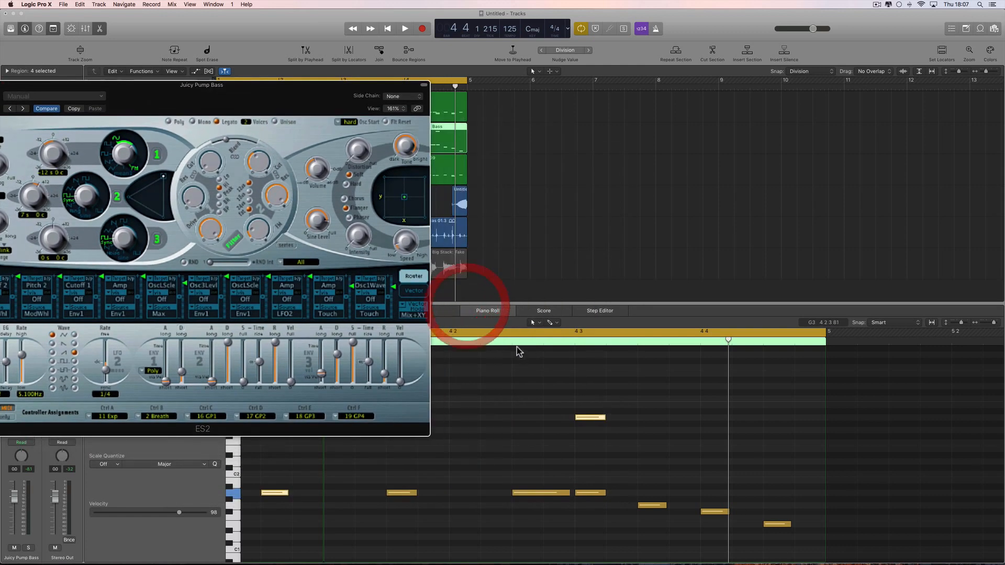
left_click(477, 346)
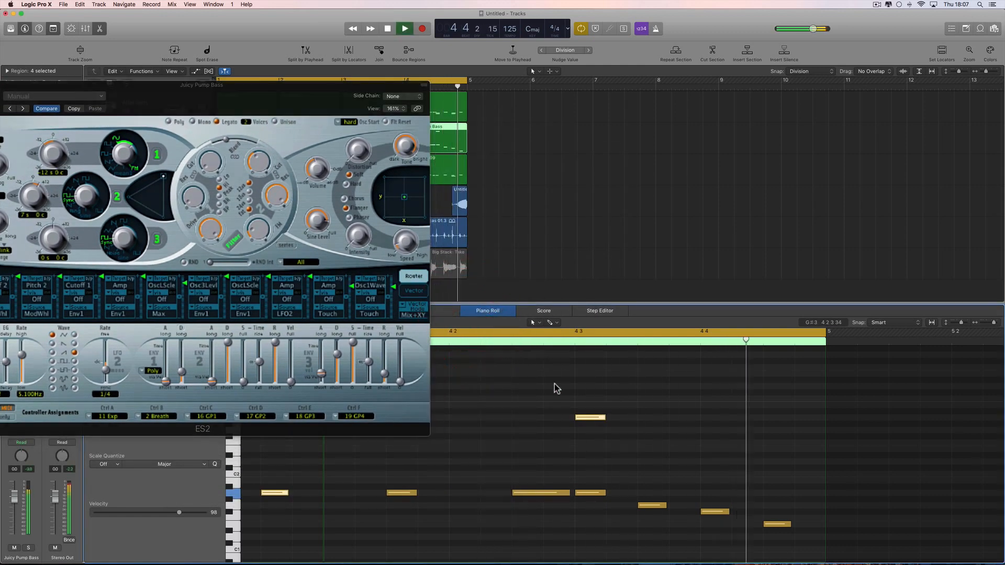
Step: Copy the last three bass notes, G1, F#1 and E1, up to G2, F2 and E2 at the same positions
key("t")
left_click(659, 450)
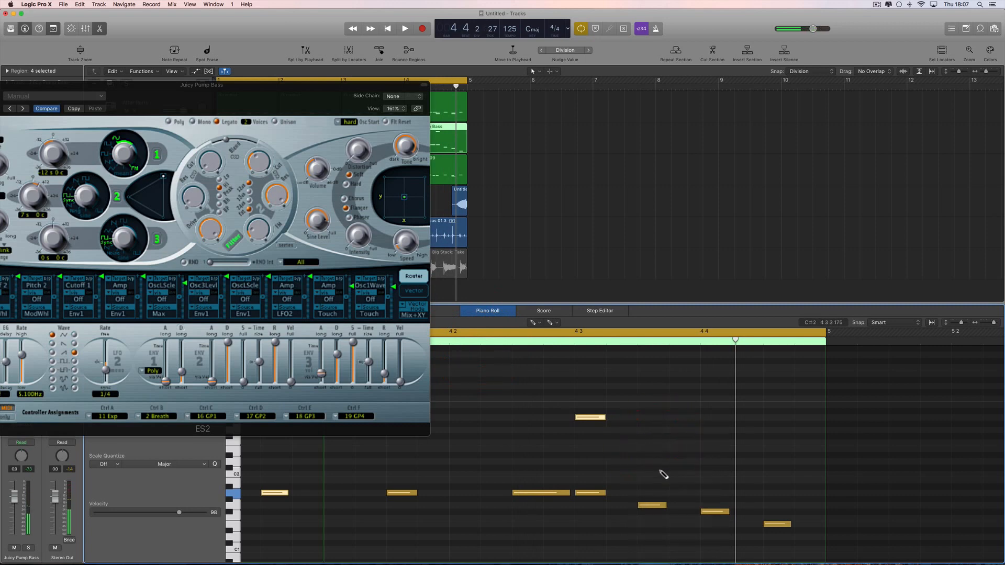
left_click(651, 507)
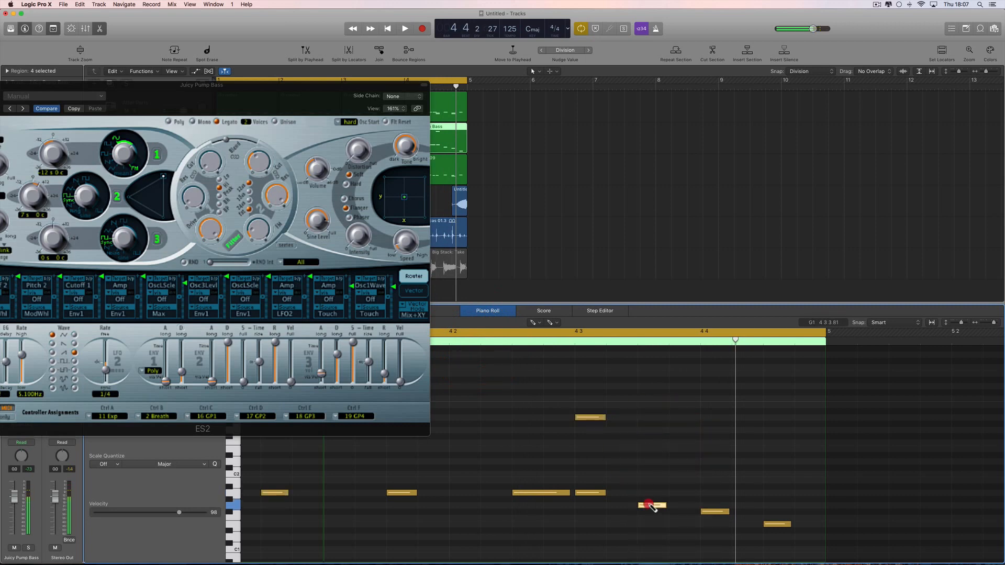
left_click_drag(652, 505, 651, 431)
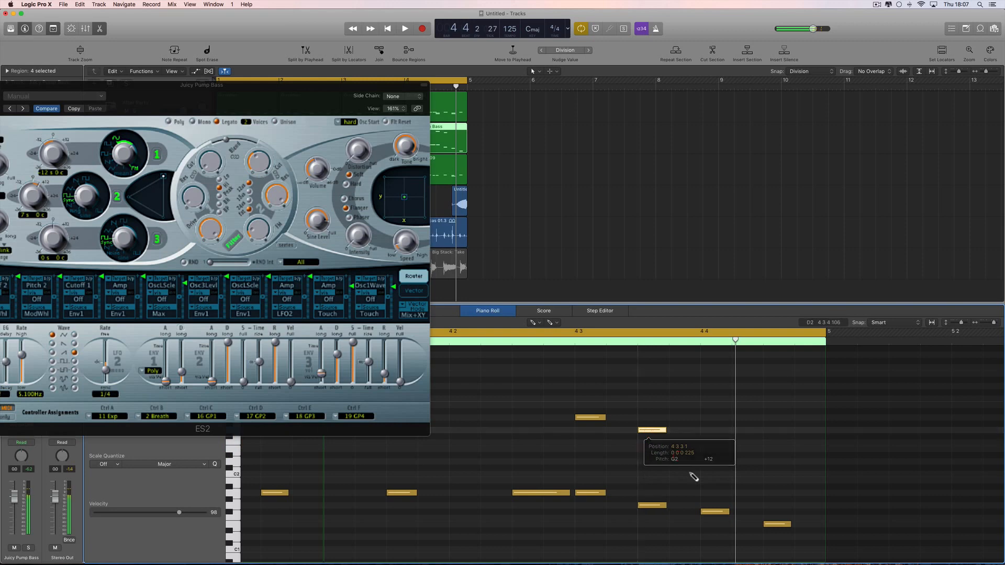
left_click_drag(718, 513, 718, 444)
left_click_drag(774, 524, 775, 451)
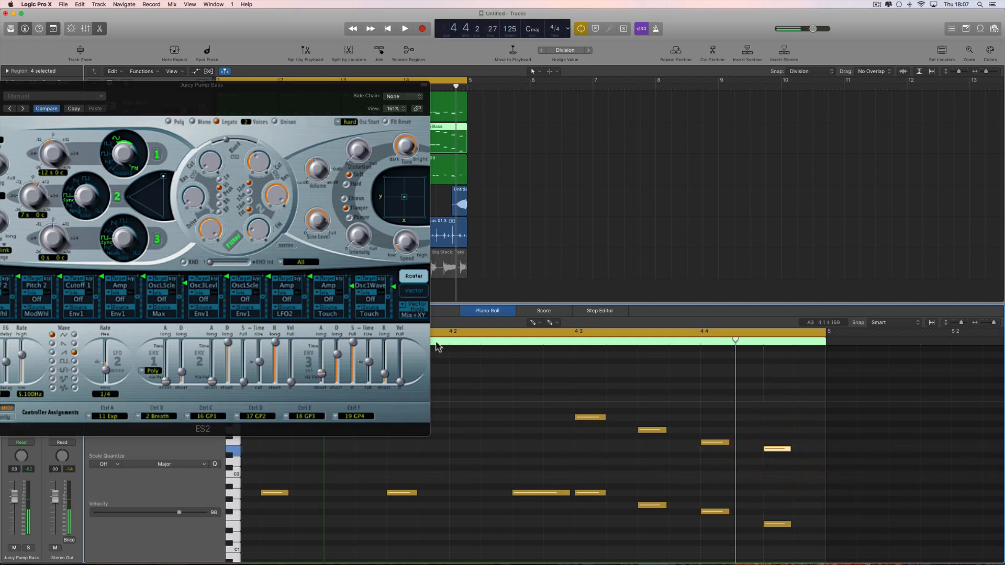
Step: Play the loop to hear the doubled bass notes, moving the synth window off the arrangement
left_click(438, 341)
key("space")
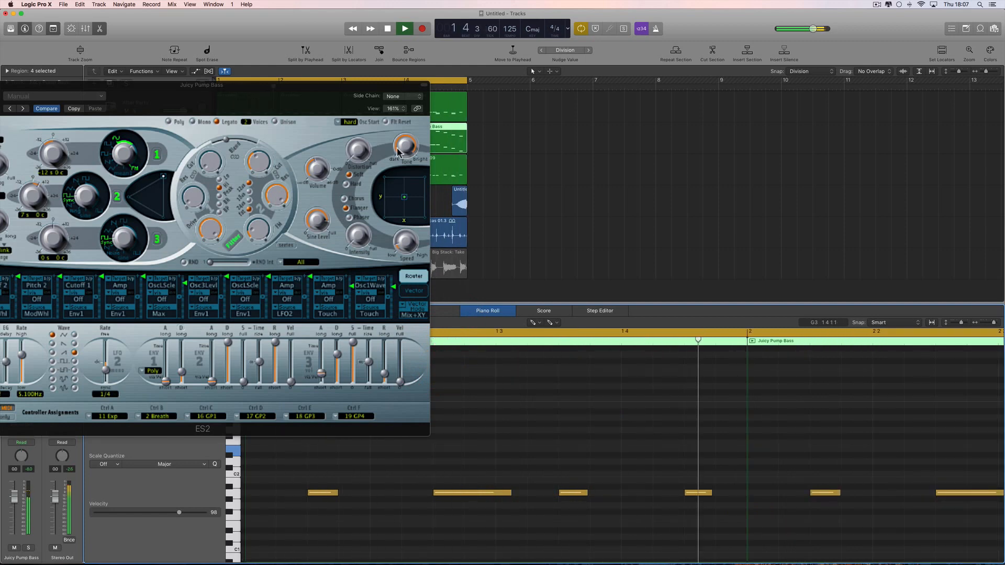
left_click_drag(255, 86, 12, 89)
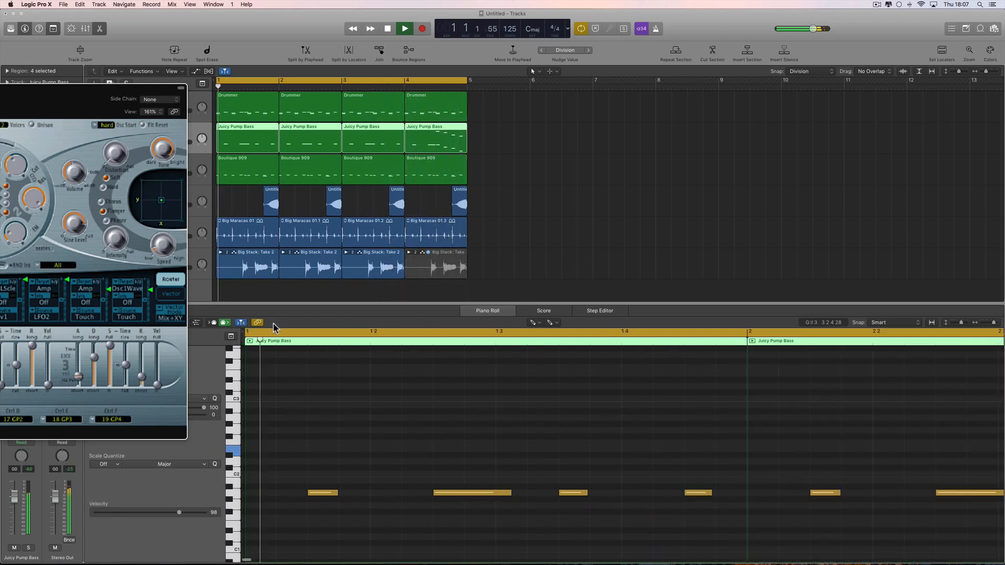
key("space")
Step: Select only the fourth Juicy Pump Bass region, set the cycle range to bar 4 and play it
scroll(565, 394, "right", 10)
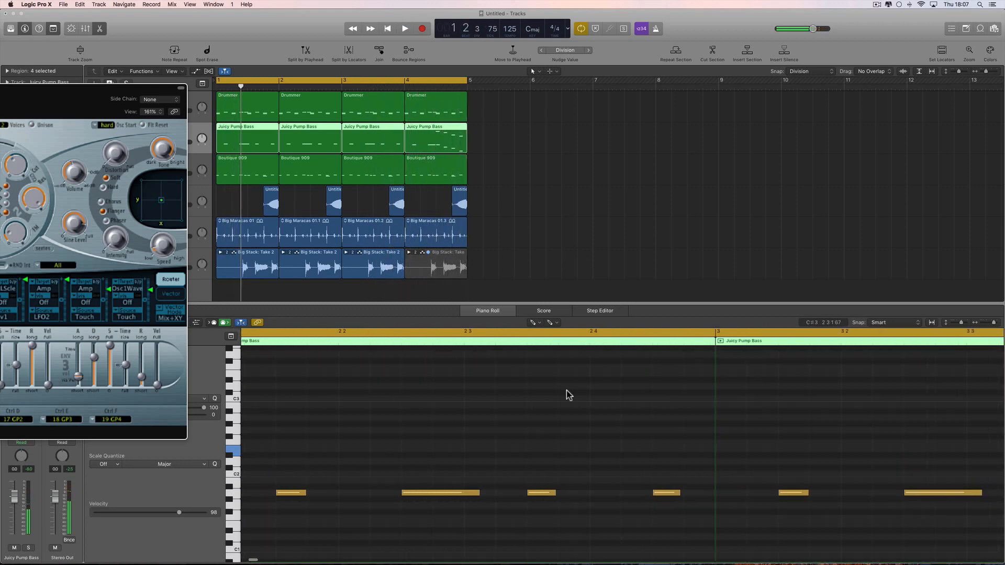
left_click(432, 134)
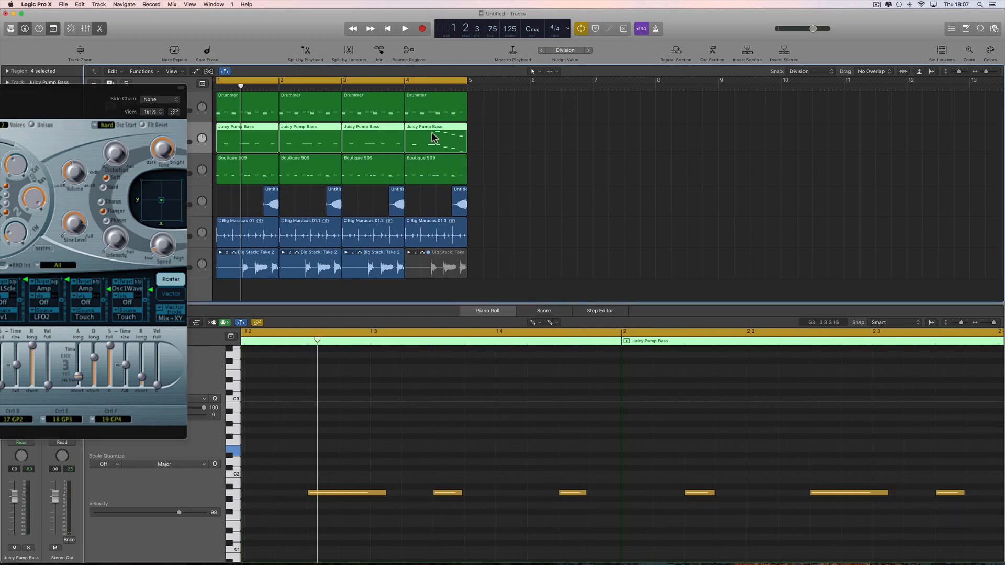
scroll(434, 135, "right", 1)
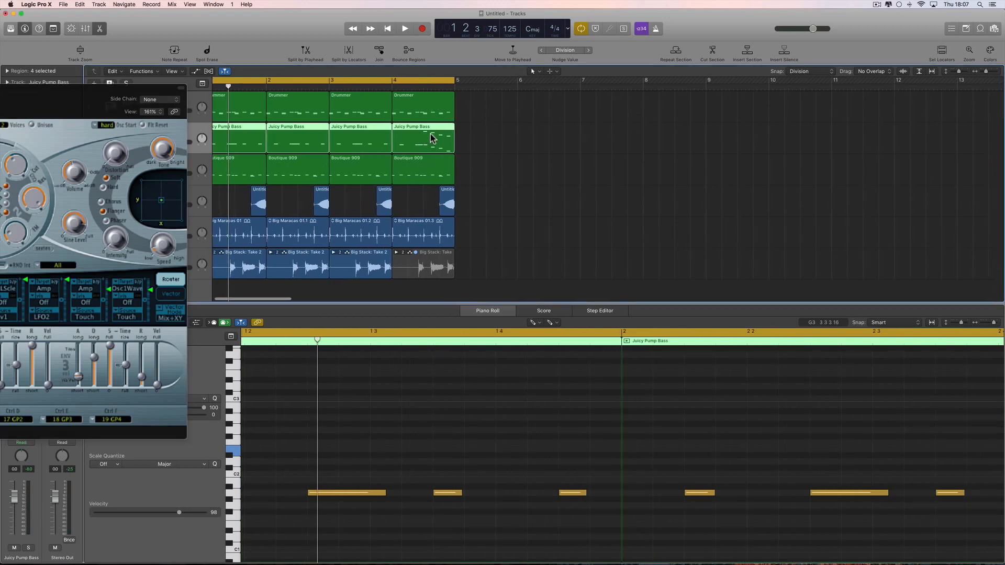
left_click(447, 137)
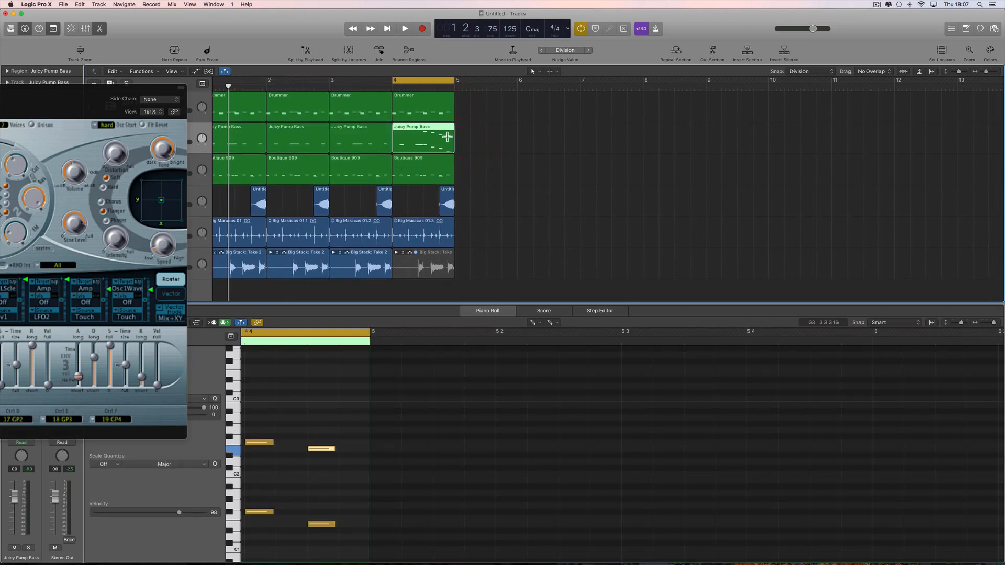
key("shift+space")
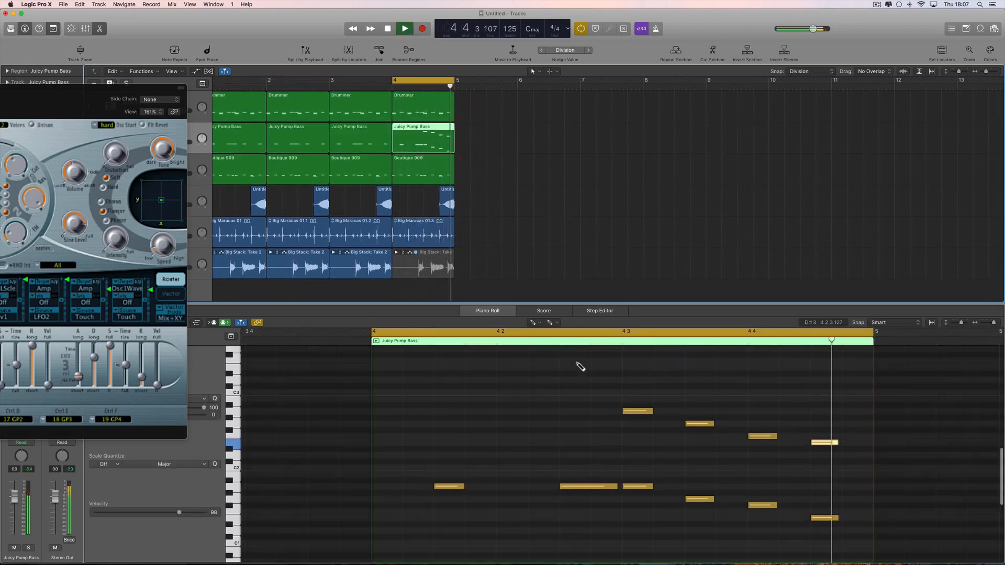
Step: Stop playback and lower the long note at 4 2 3 by two semitones to G1
scroll(580, 369, "down", 3)
key("space")
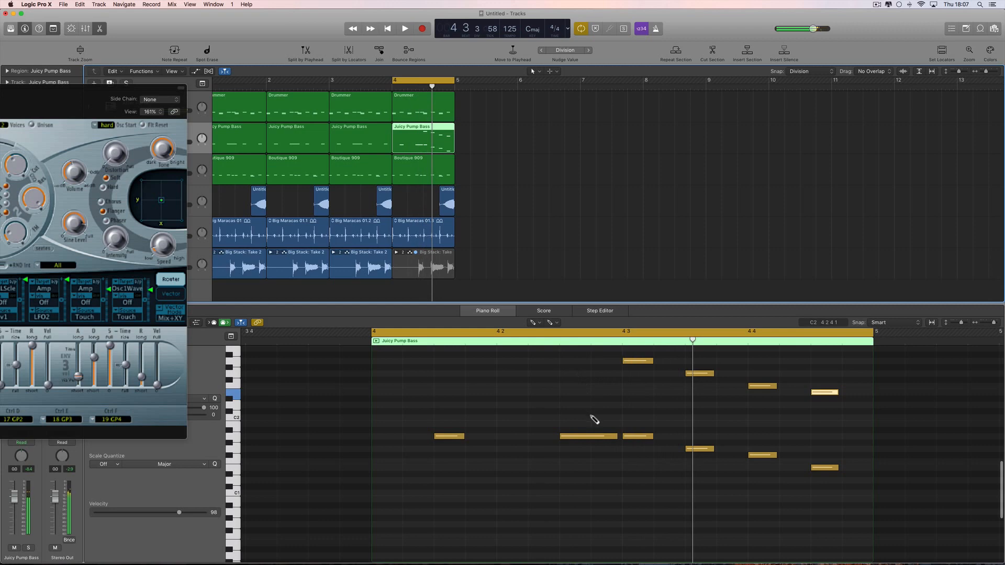
key("space")
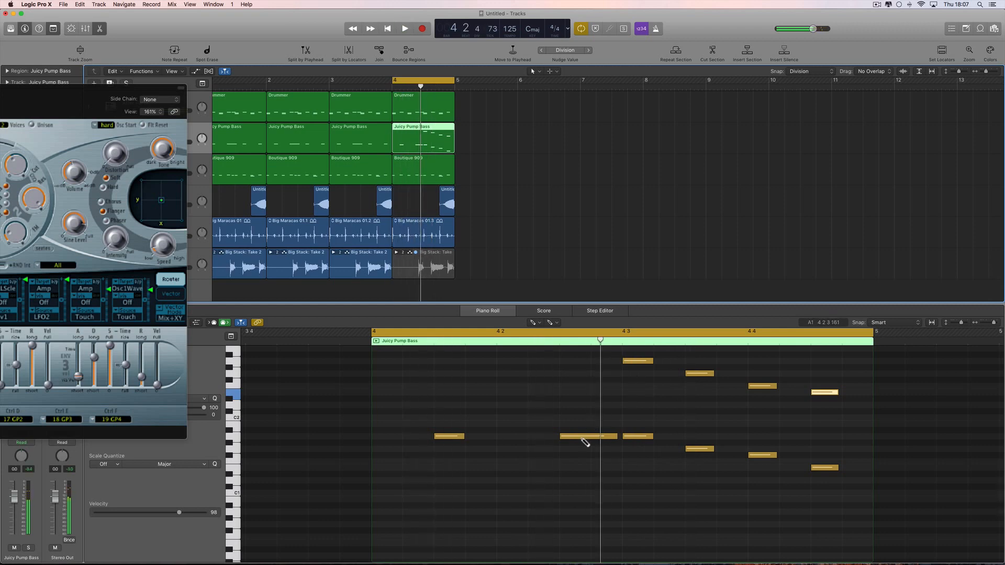
mouse_move(585, 438)
left_mouse_down()
mouse_move(581, 450)
mouse_move(599, 448)
left_mouse_up()
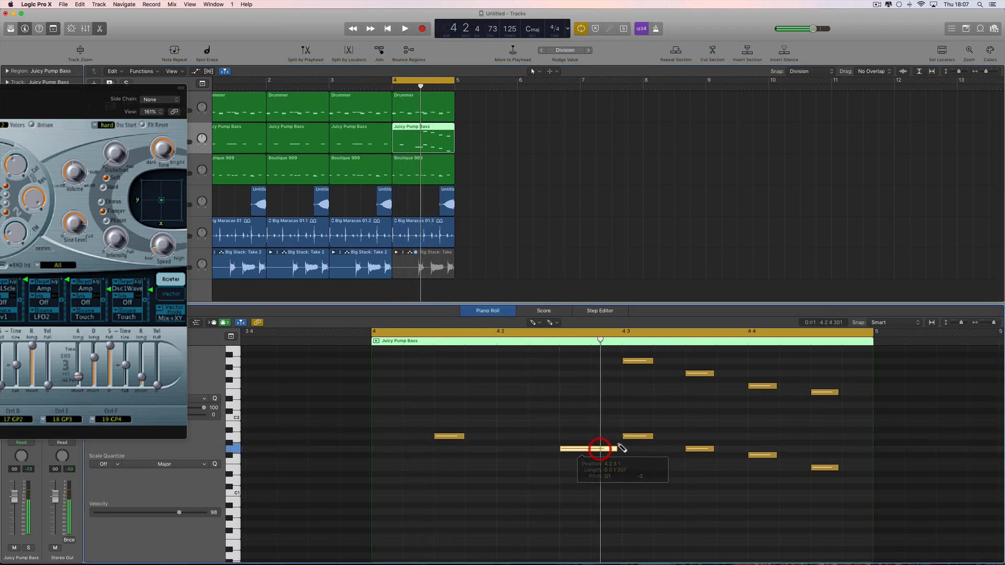
Step: Lower all eight notes from beat 4 3 onward, in both octaves, by two semitones and play the bar
key("Escape")
left_click(598, 393)
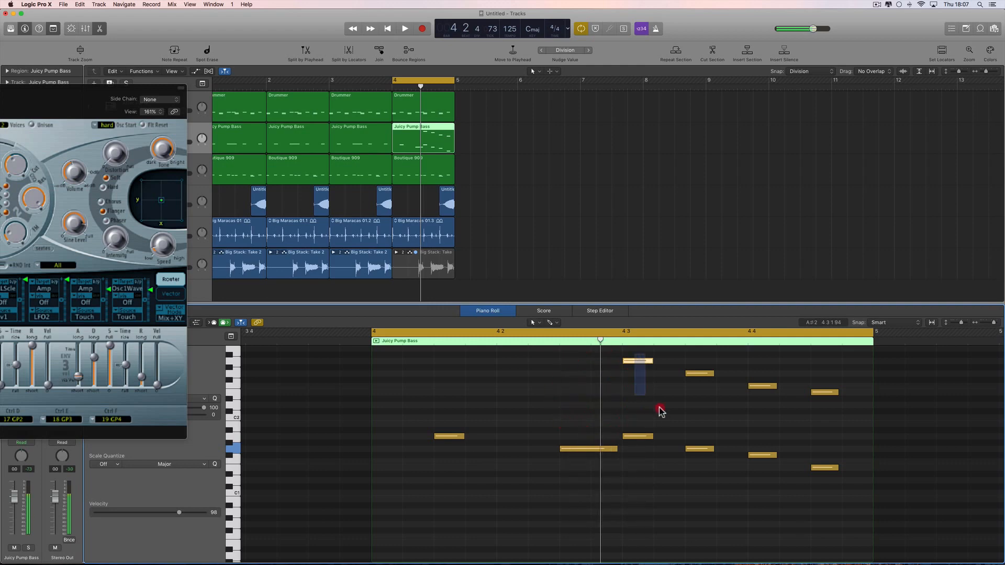
left_click_drag(660, 412, 844, 489)
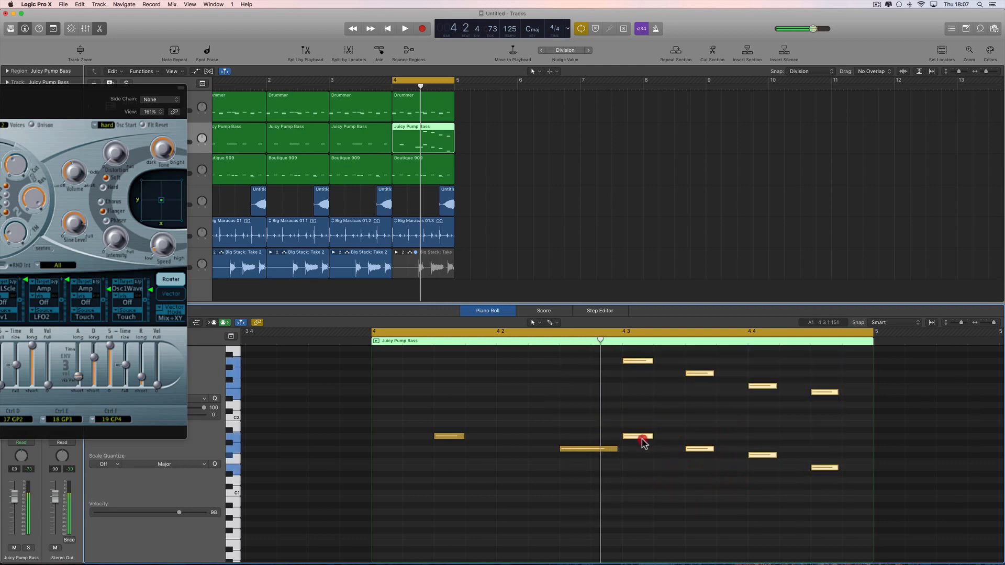
left_click_drag(643, 442, 643, 450)
key("space")
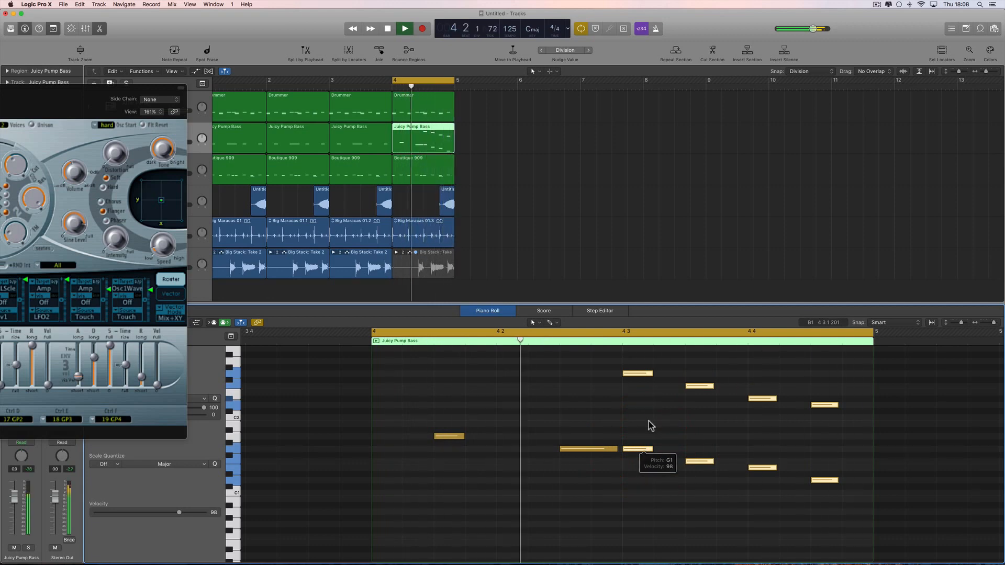
key("space")
Step: Delete the four upper-octave notes and play bar 4 with only the lower bass voice
left_click_drag(618, 367, 840, 430)
key("space")
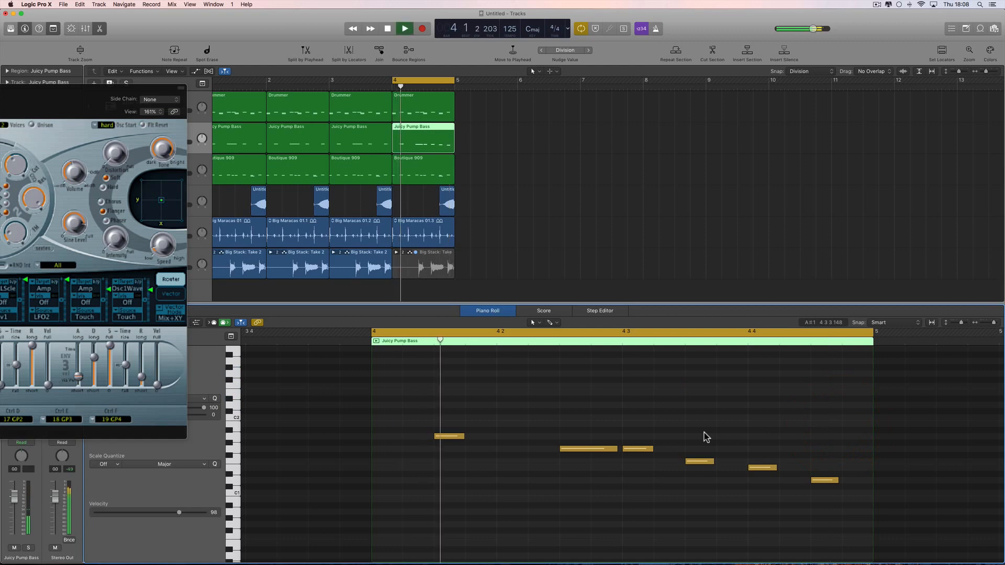
key("space")
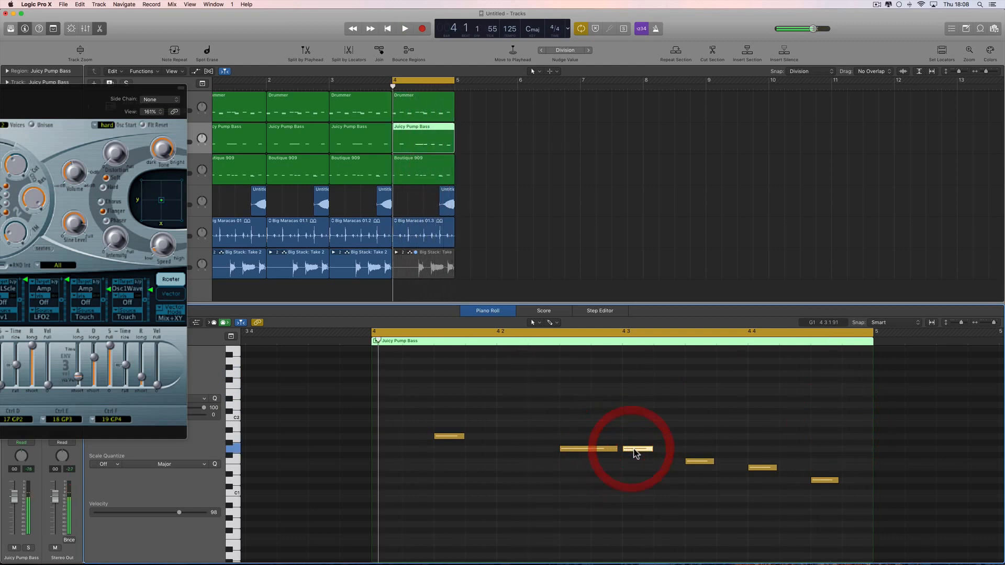
Step: Move the last four bass notes to F#1, F#1, F1 and E1 in order and play the bar
left_click_drag(634, 452, 691, 459)
left_click(756, 468)
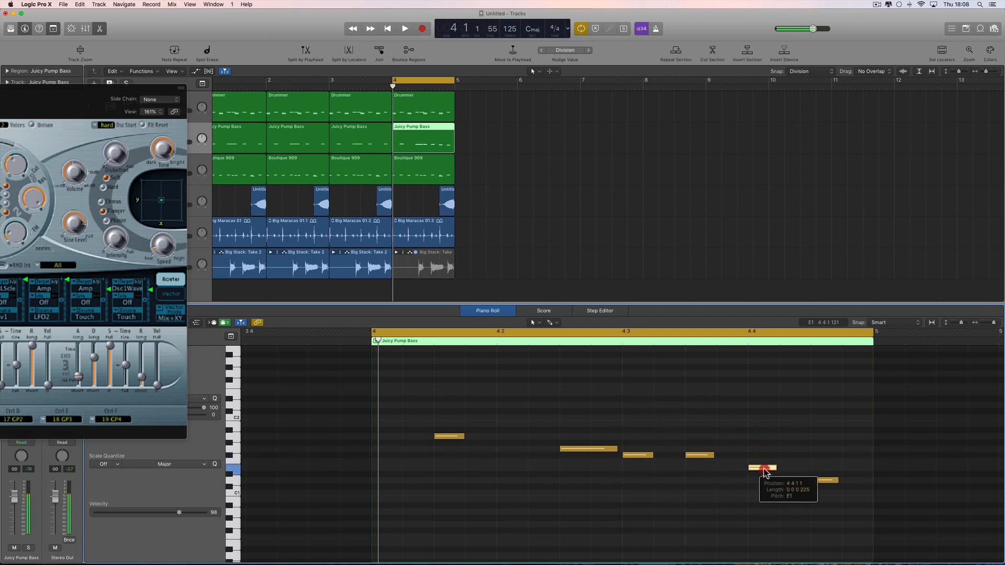
left_click_drag(765, 474, 764, 467)
left_click(820, 480)
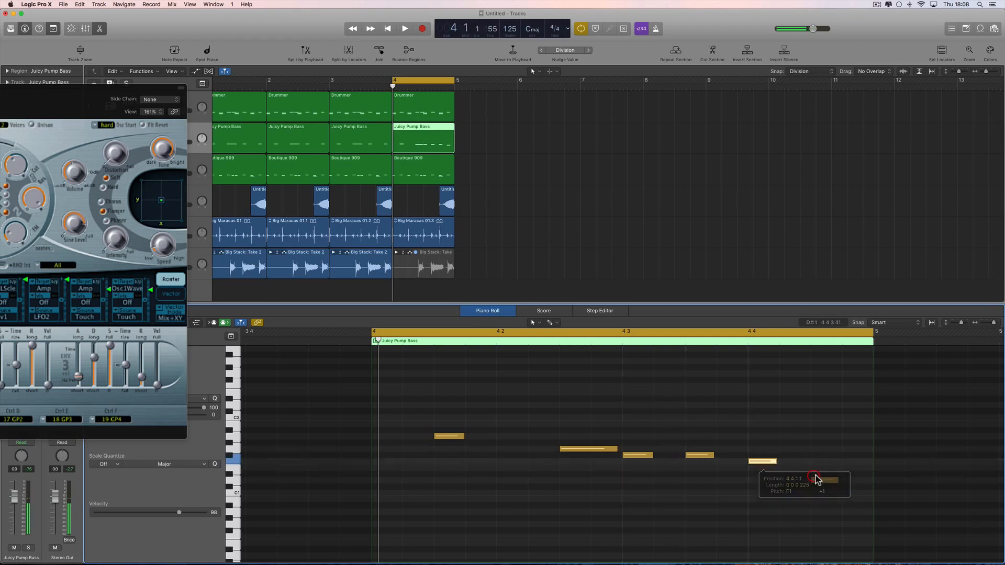
left_click_drag(819, 481, 820, 469)
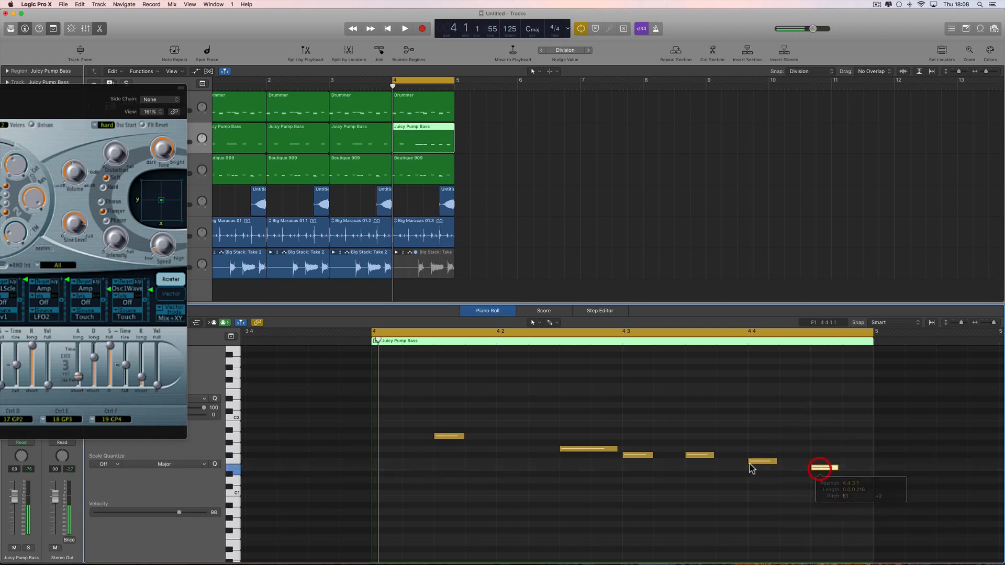
key("space")
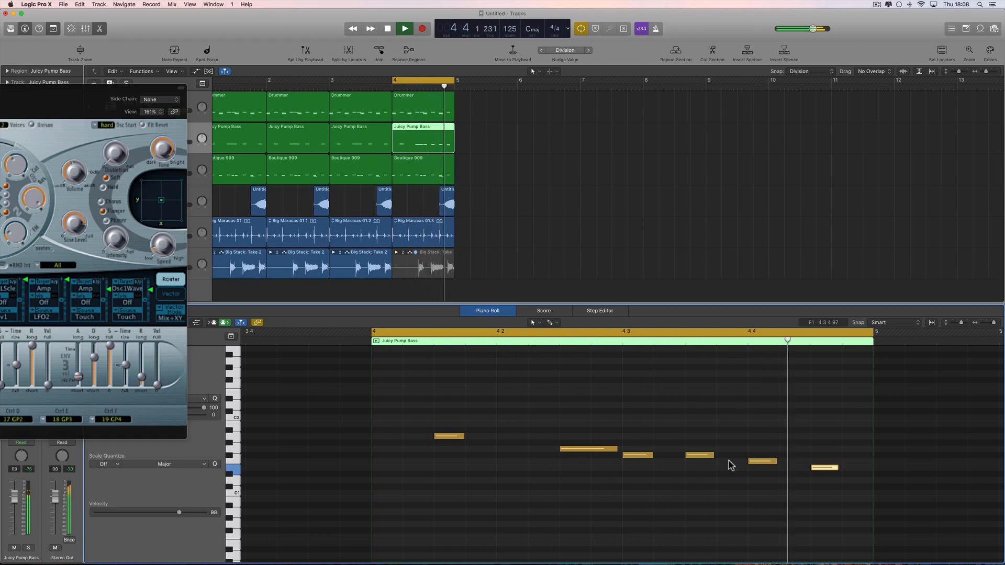
key("space")
Step: Lower the note at 4 4 1 by one semitone to E1 and play the fill
left_click_drag(754, 464, 757, 470)
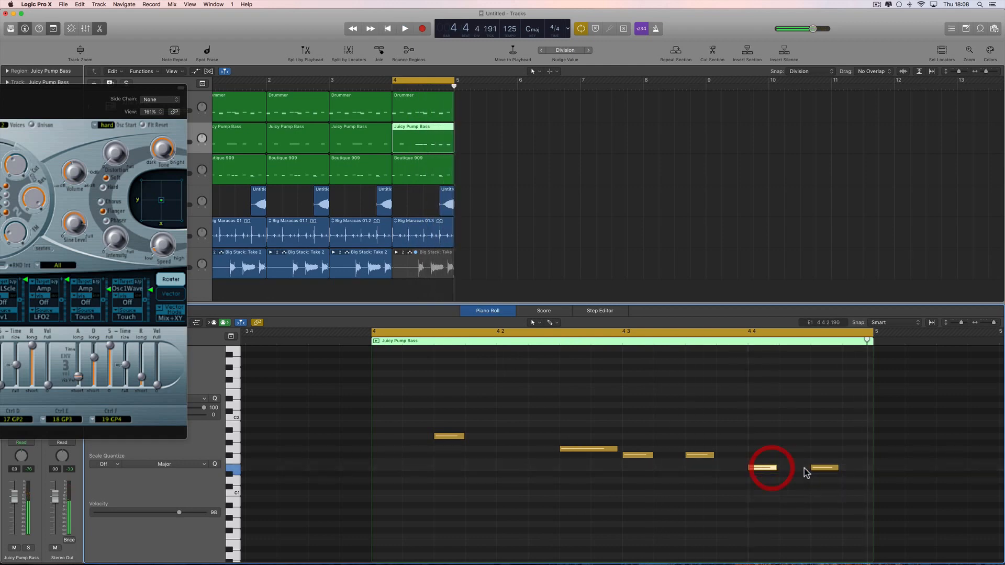
key("space")
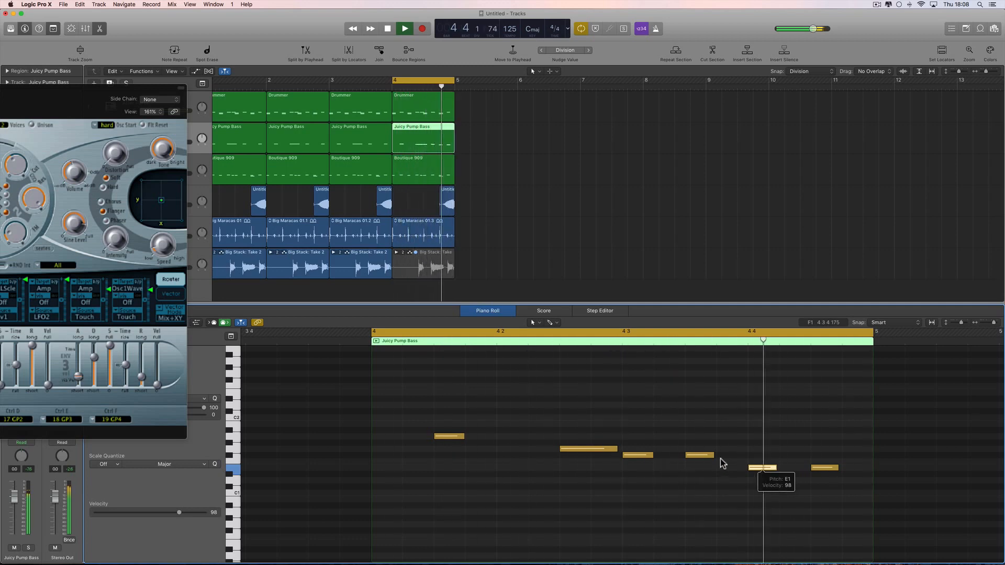
key("space")
Step: Audition the individual notes of the descending fill and listen to the start of bar 4 again
left_click(701, 454)
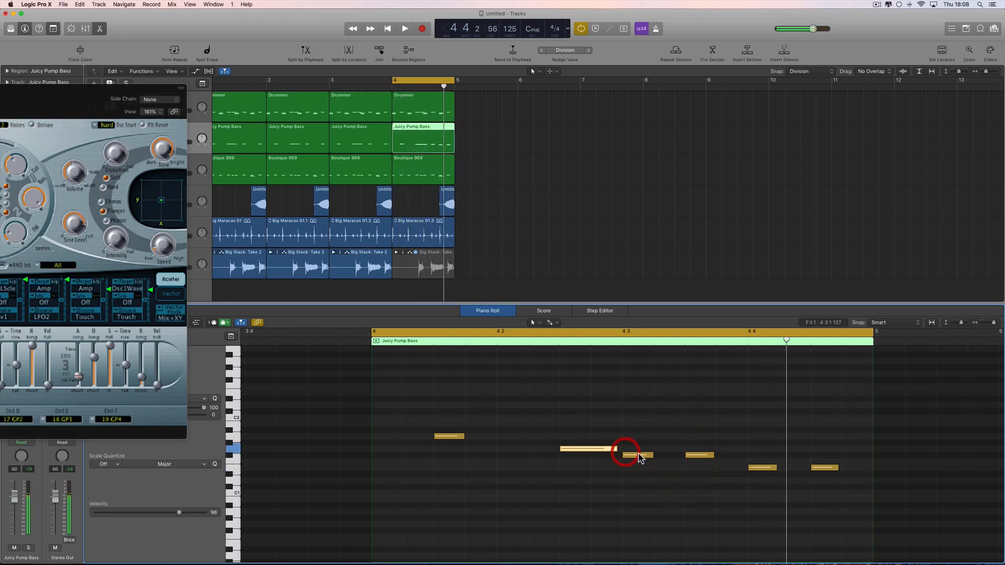
left_click_drag(691, 459, 691, 466)
left_click(762, 467)
left_click_drag(762, 469, 764, 470)
left_click_drag(699, 460, 703, 462)
key("space")
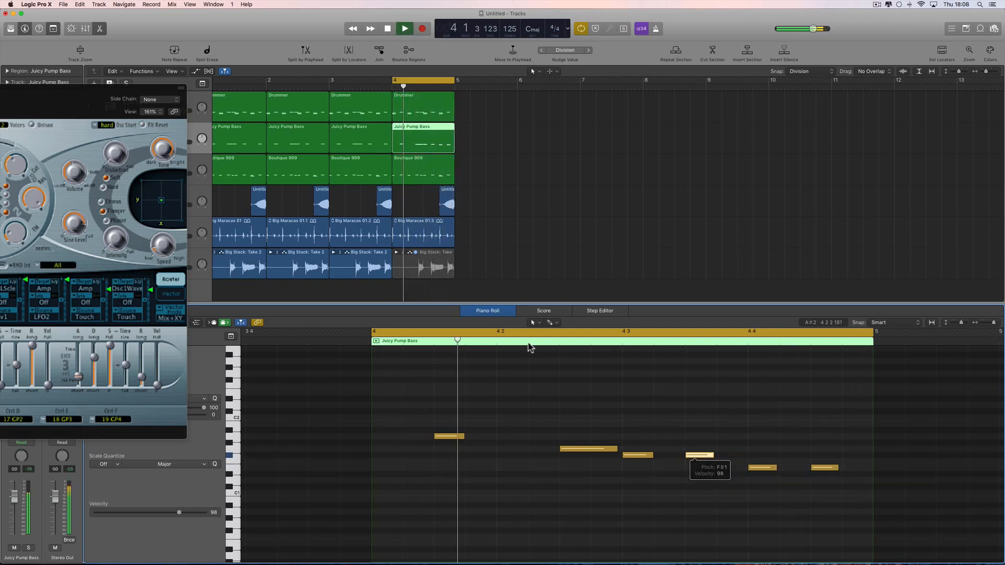
key("space")
Step: Extend the cycle range back to bar 1 so it covers bars 1 to 4, and play the loop
scroll(394, 81, "left", 2)
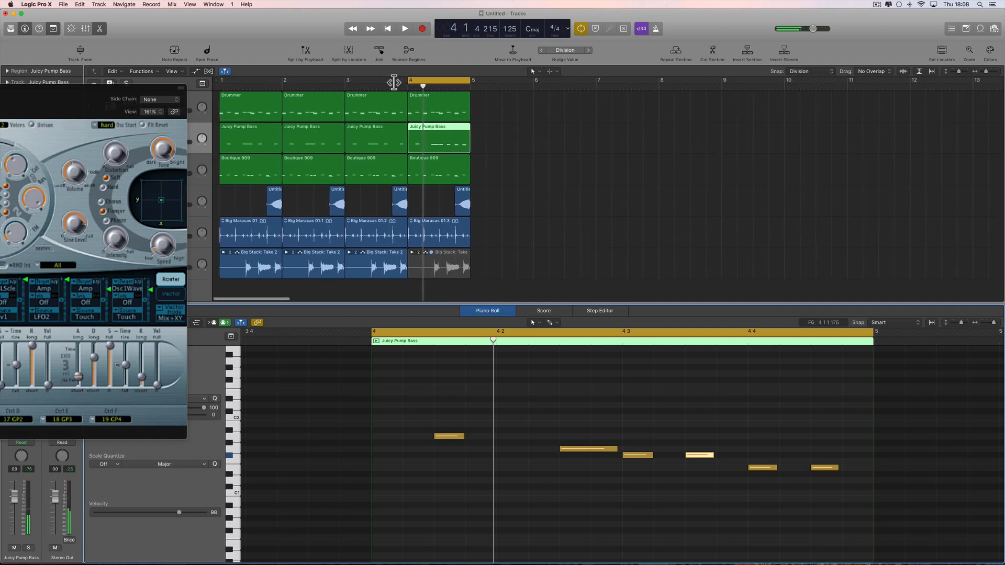
left_click_drag(406, 82, 218, 84)
key("space")
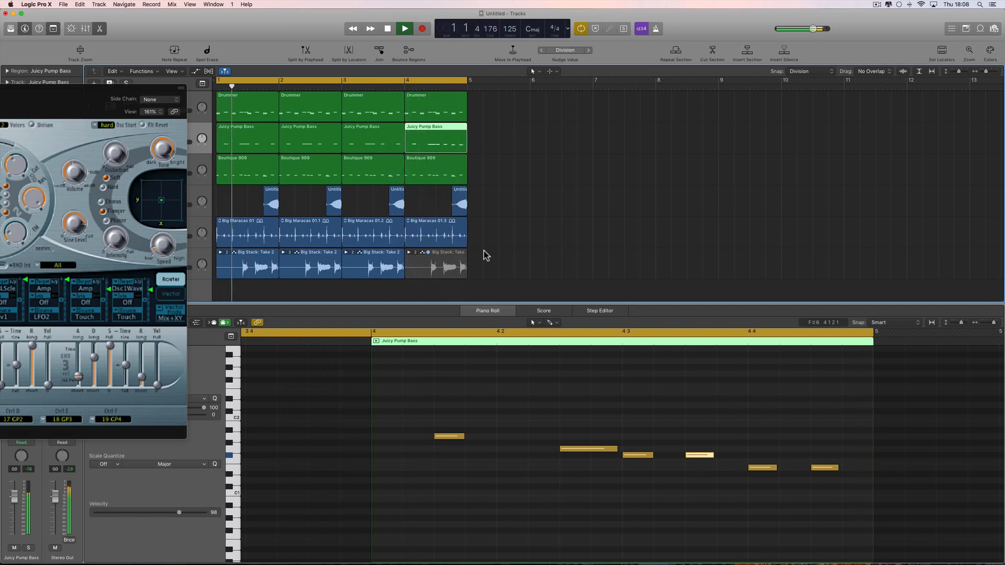
Step: Unmute the Big Stack region in bar 4 with the Mute tool, return to the Pointer tool and play the loop
left_click(450, 258)
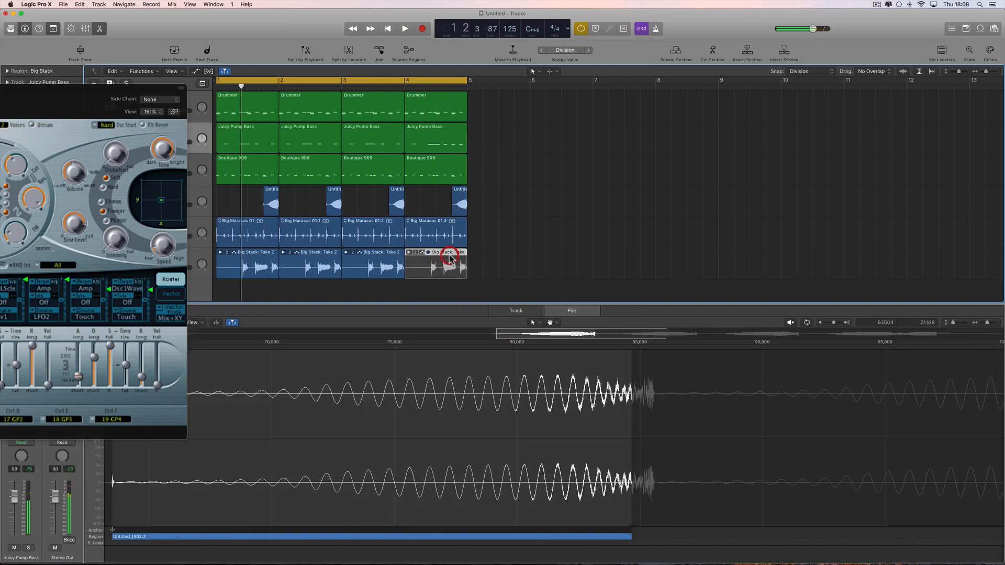
right_click(491, 263)
left_click(493, 318)
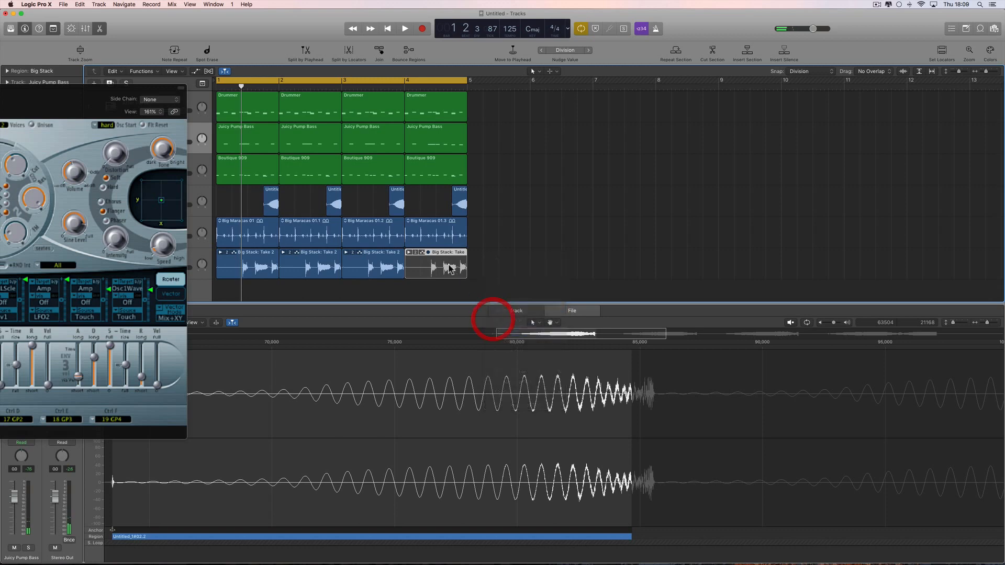
left_click(448, 257)
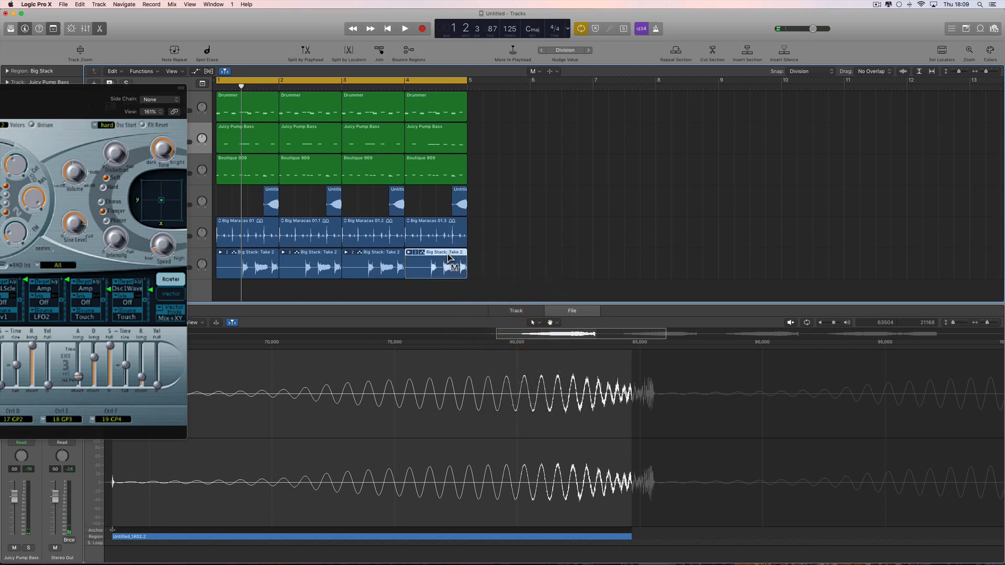
right_click(547, 203)
left_click(558, 204)
key("space")
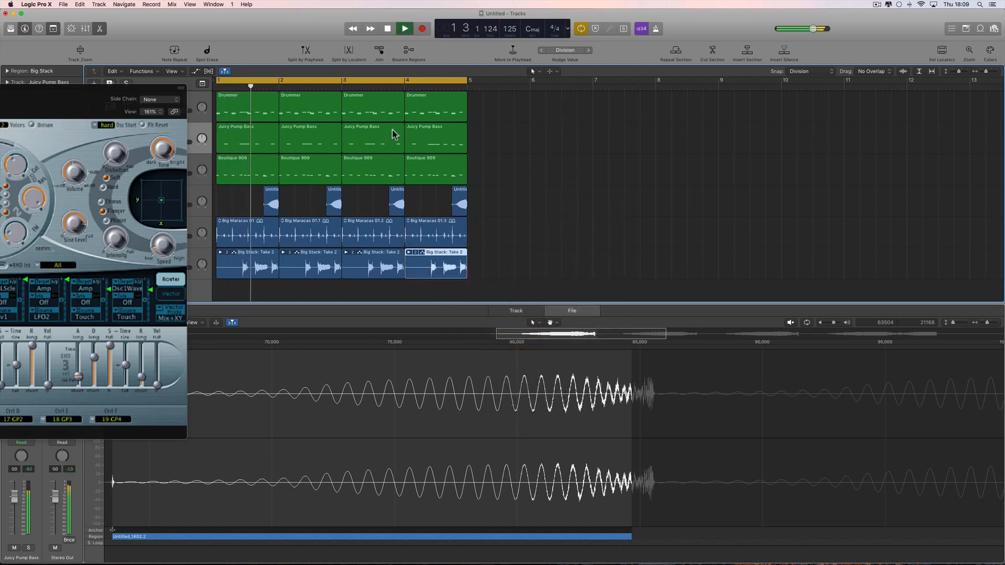
Step: Close the editor and the ES2 window while listening to the full loop, and stop playback
left_click(101, 29)
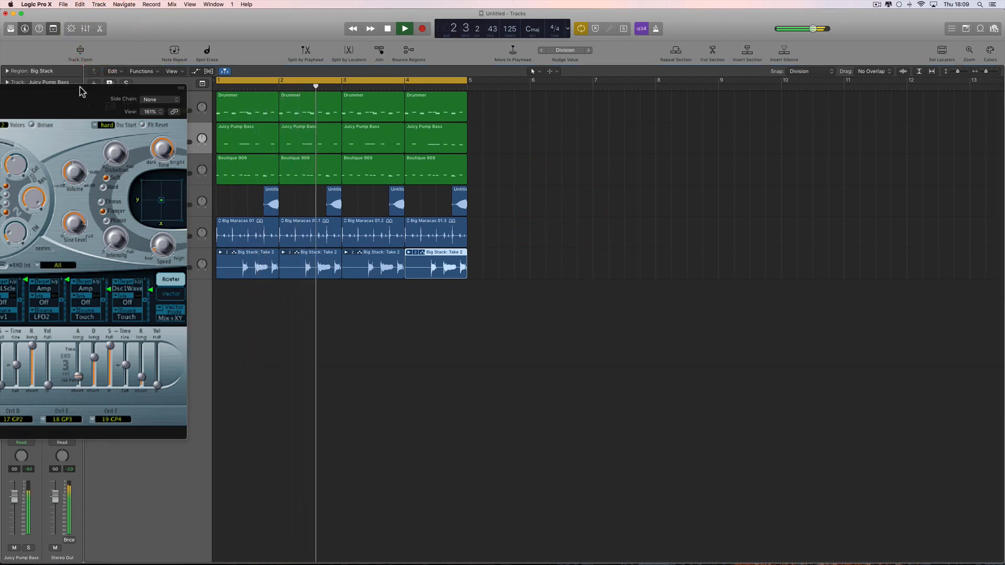
left_click_drag(82, 89, 98, 152)
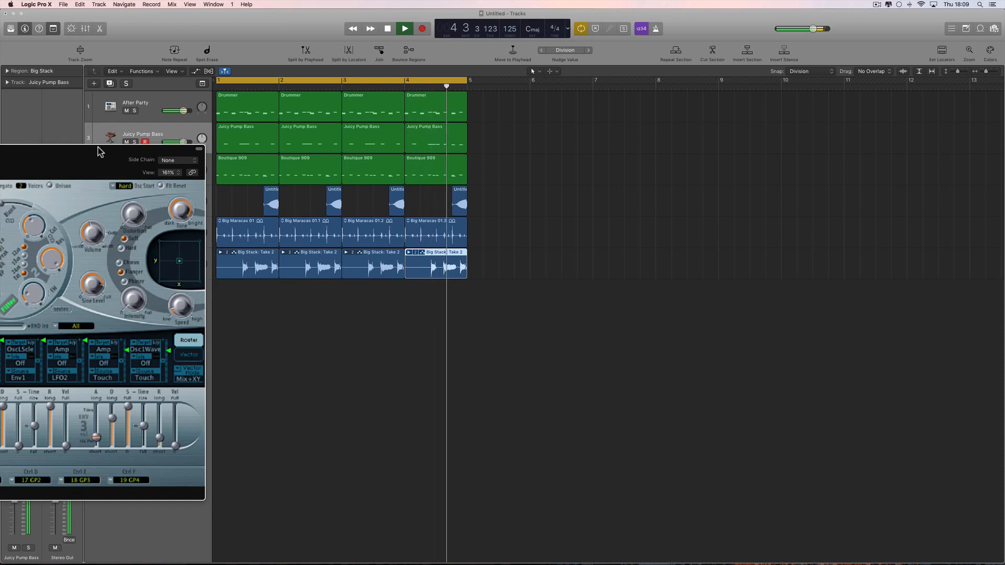
left_click_drag(99, 152, 842, 120)
left_click(498, 120)
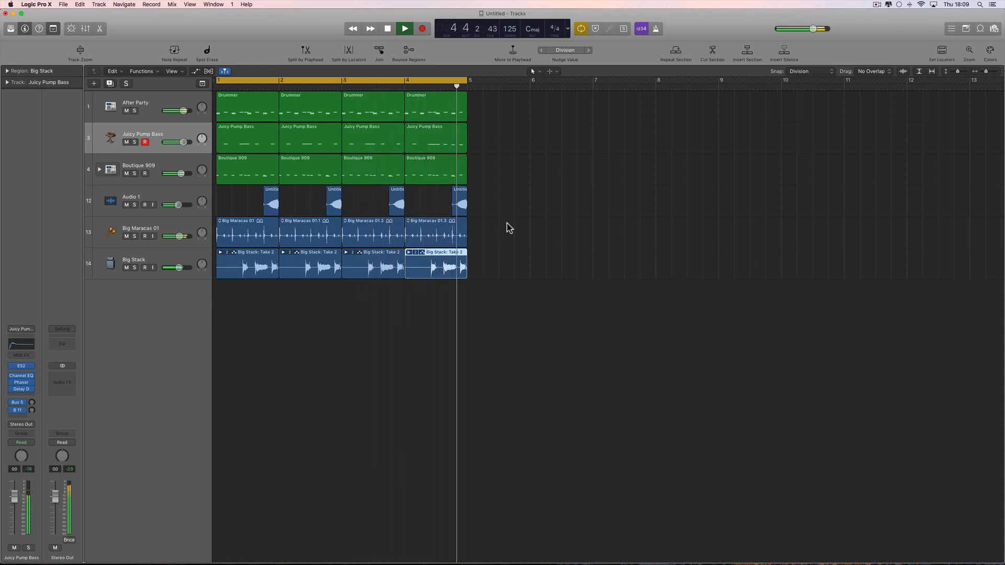
key("space")
Step: Open the fourth Juicy Pump Bass region in the piano roll
left_click(448, 148)
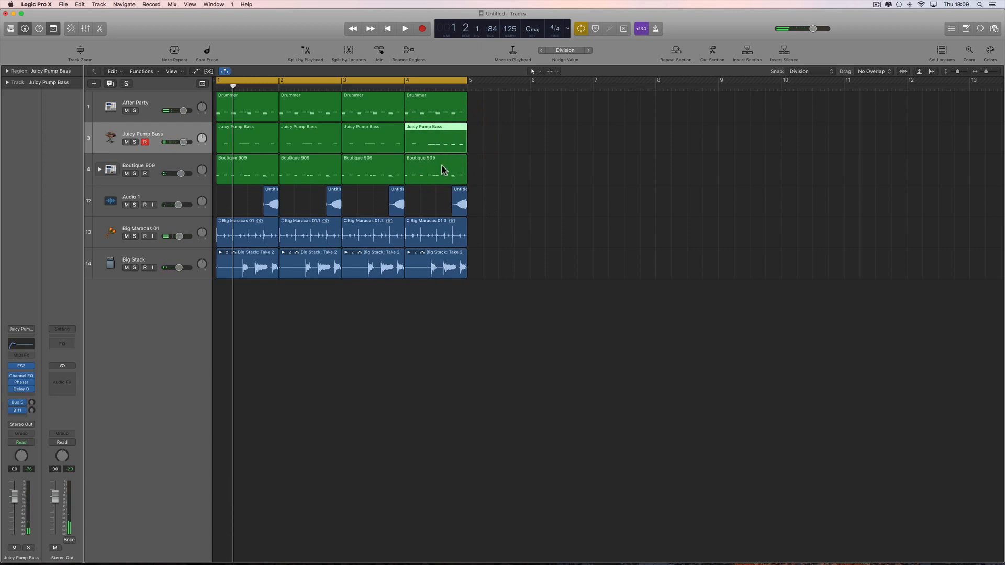
double_click(481, 173)
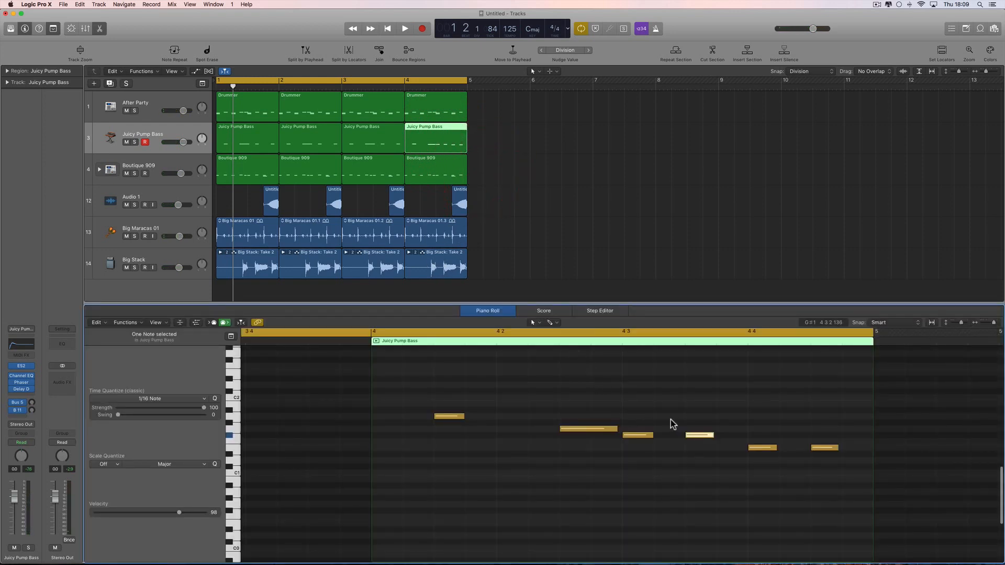
scroll(670, 422, "right", 2)
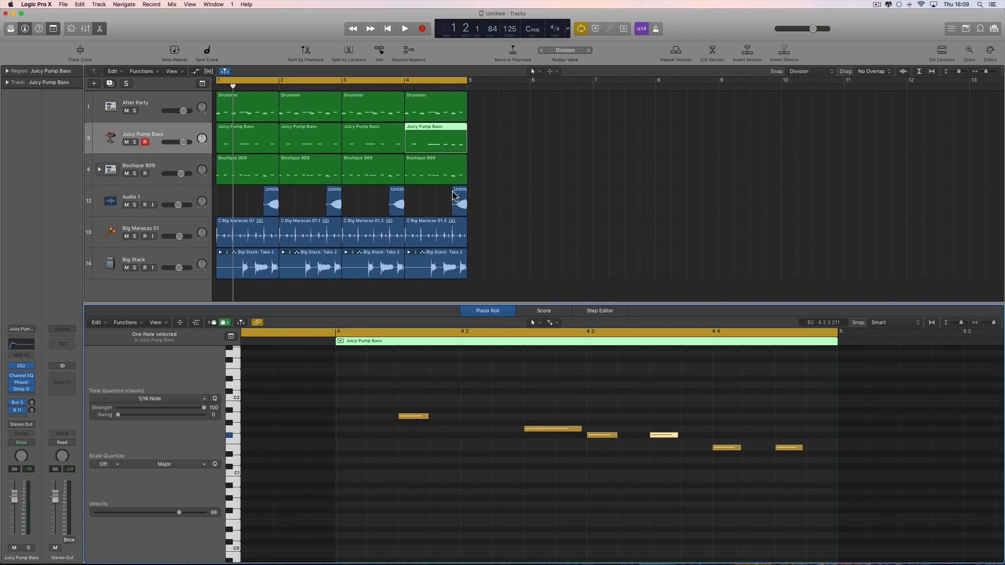
key("super+u")
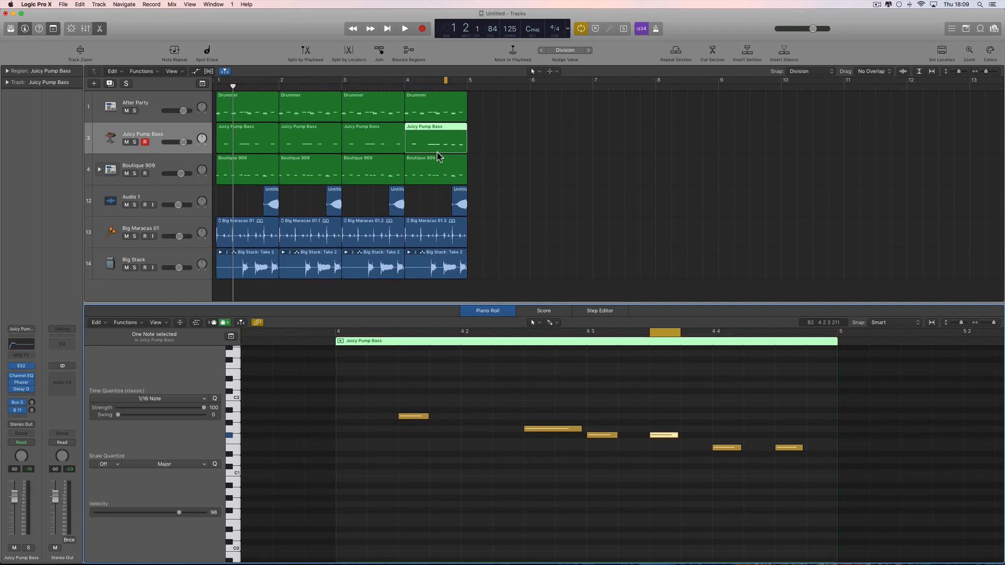
scroll(444, 232, "right", 1)
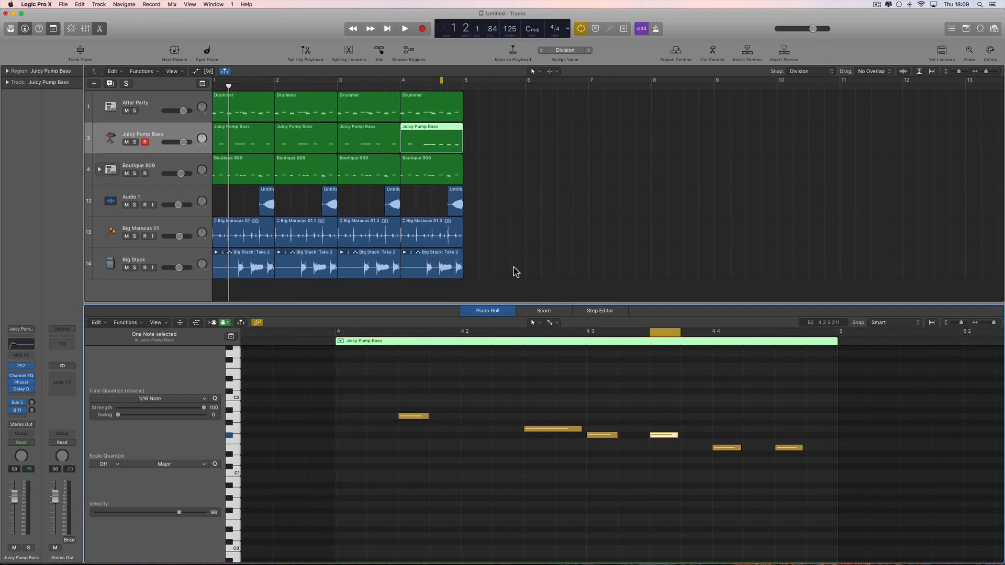
key("space")
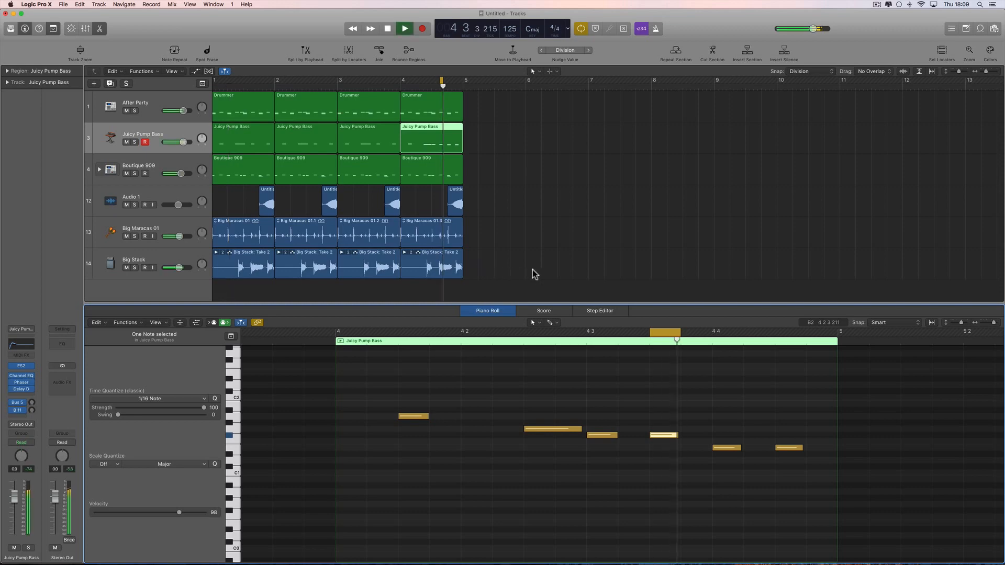
key("space")
Step: Reselect the bar 4 Juicy Pump Bass region, set the cycle range to its length and listen to it
left_click(501, 163)
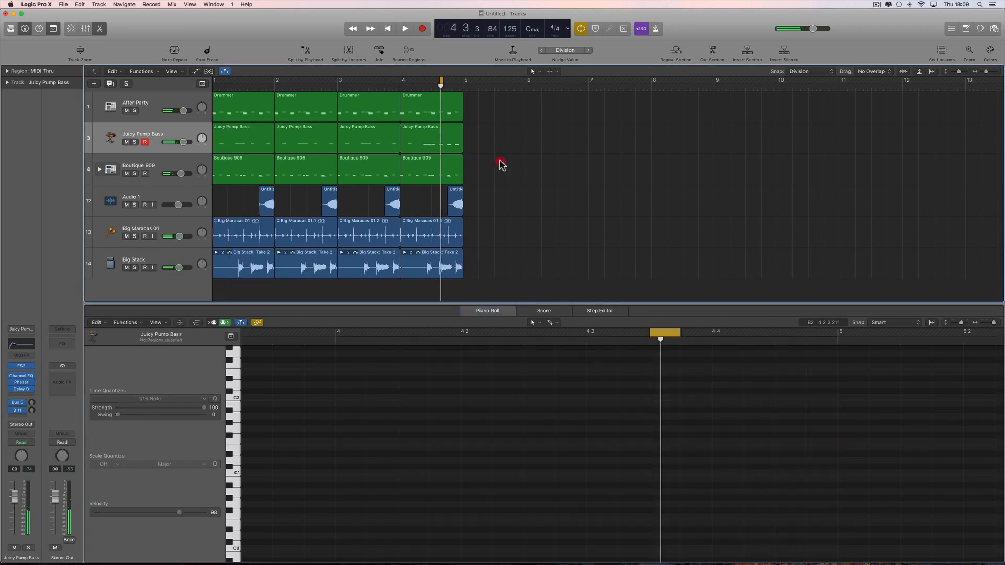
left_click(429, 141)
key("super+u")
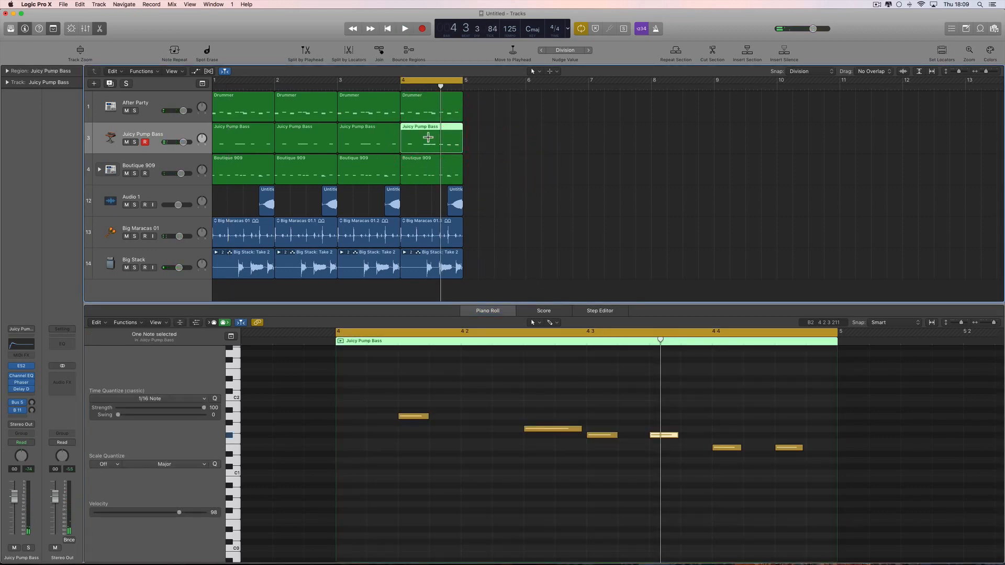
key("space")
key("space")
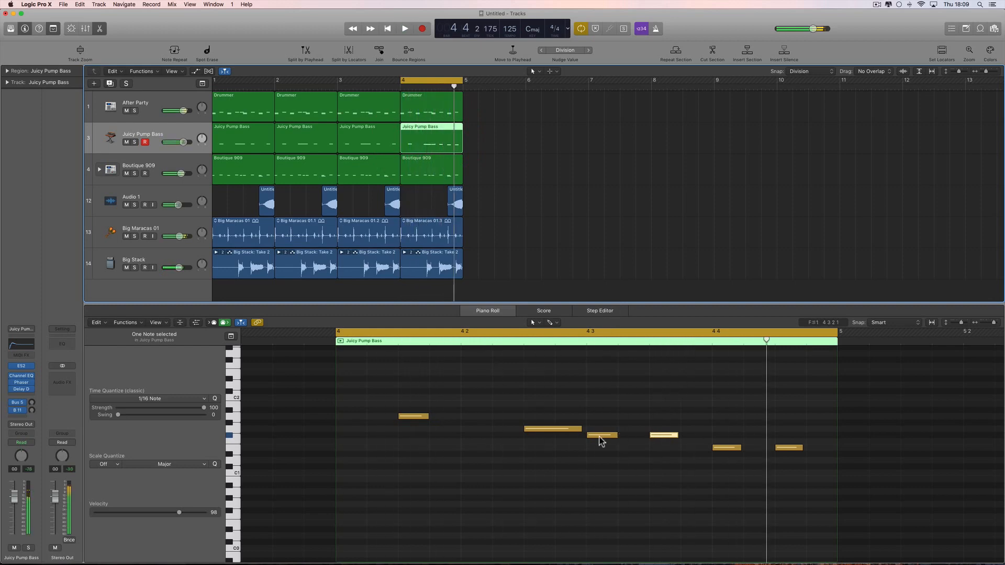
Step: Raise the long note at 4 2 3 to A1, trying G#1 for comparison, and play the bar
left_click_drag(560, 430, 564, 422)
key("space")
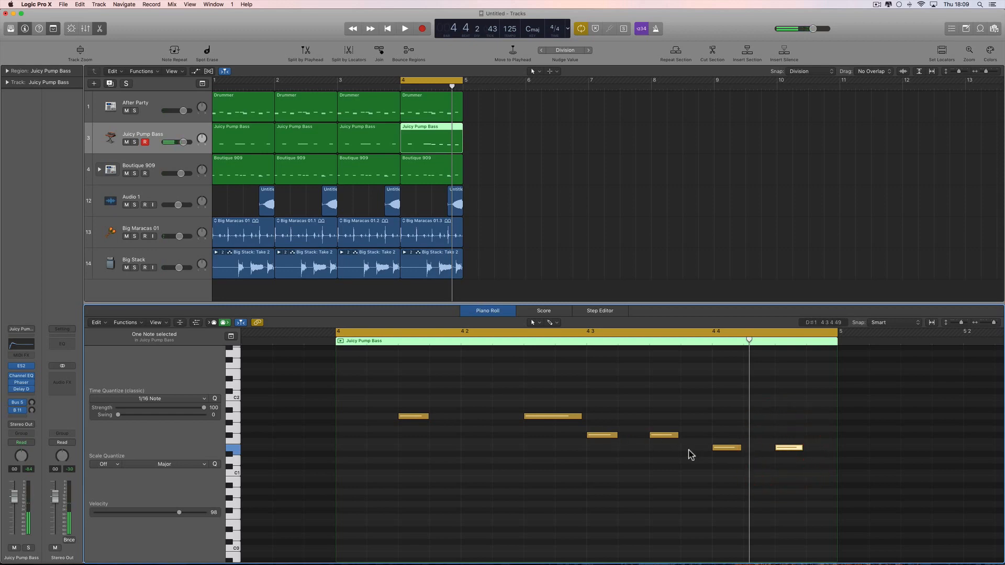
left_click_drag(566, 418, 556, 425)
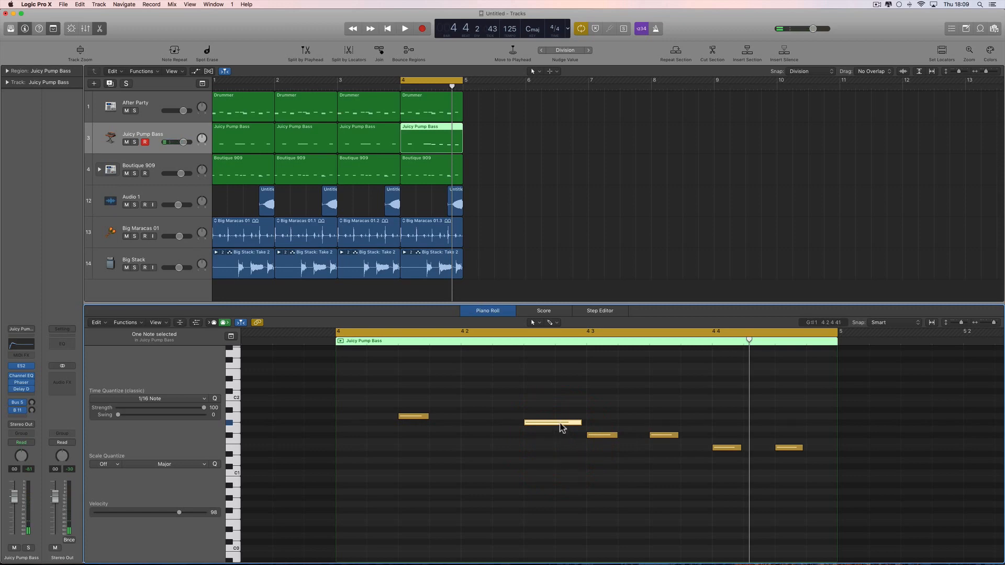
left_click_drag(559, 423, 564, 419)
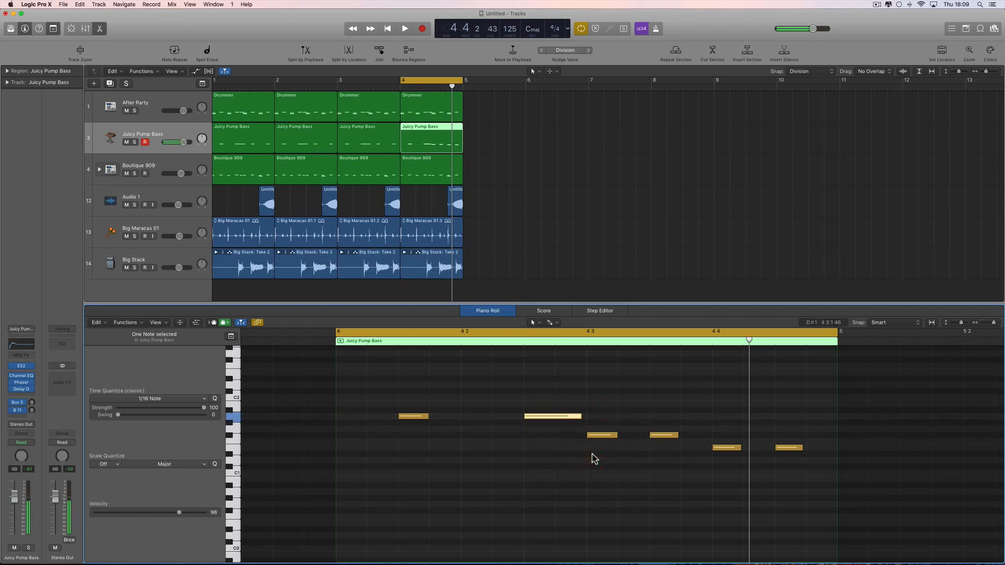
key("space")
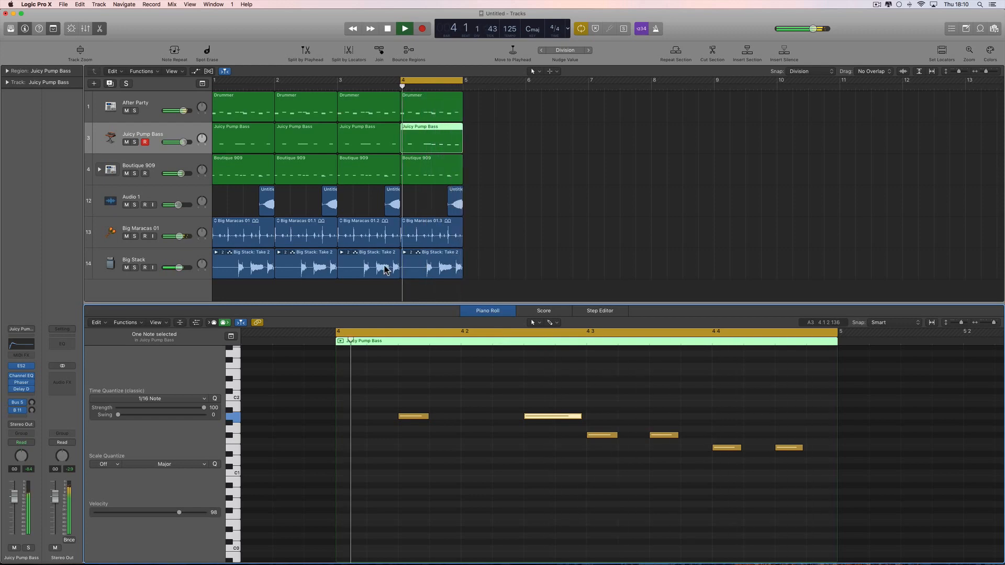
Step: Compare lower and higher volume levels on the Big Stack track during playback, then stop and close the piano roll
left_click_drag(178, 269, 158, 268)
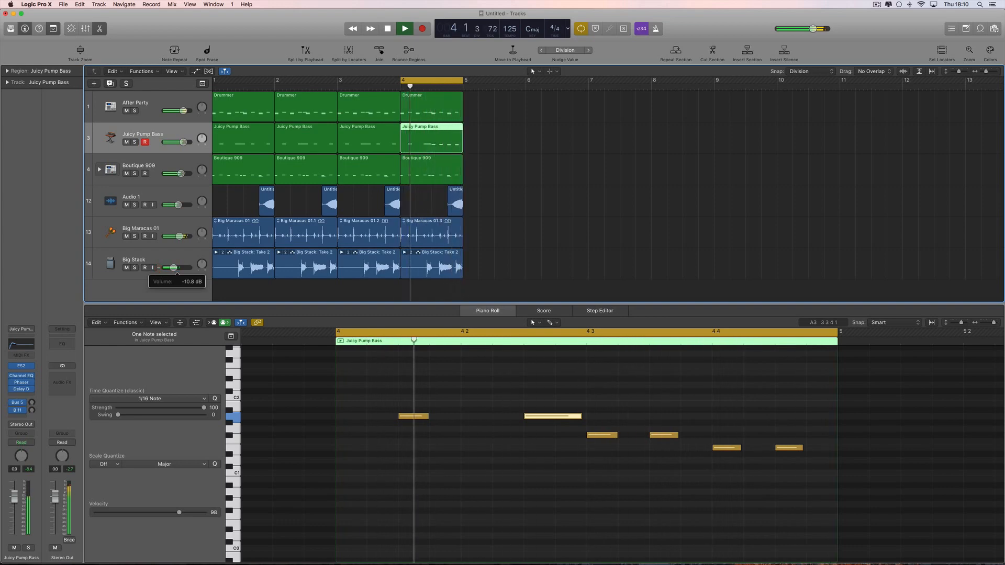
key("space")
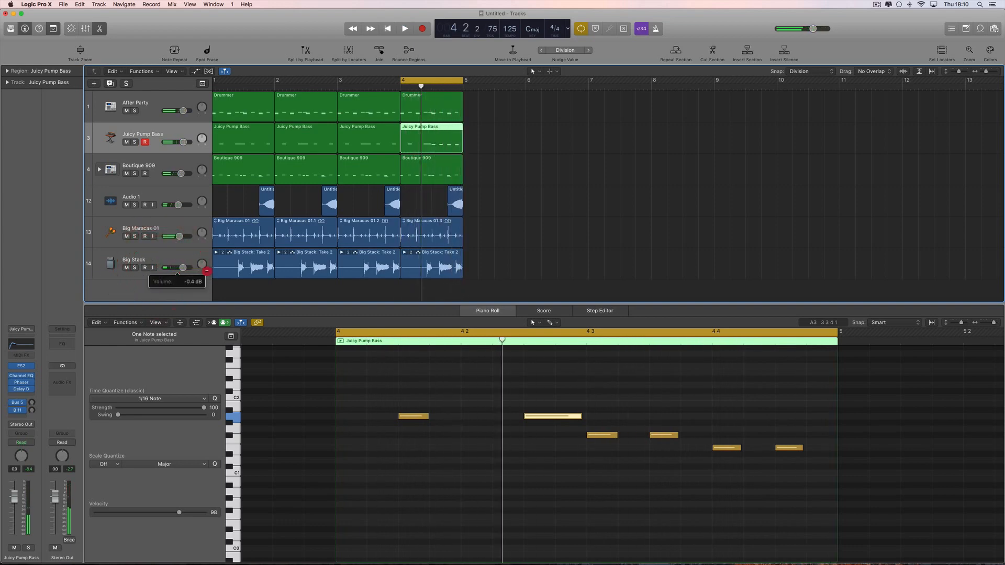
key("e")
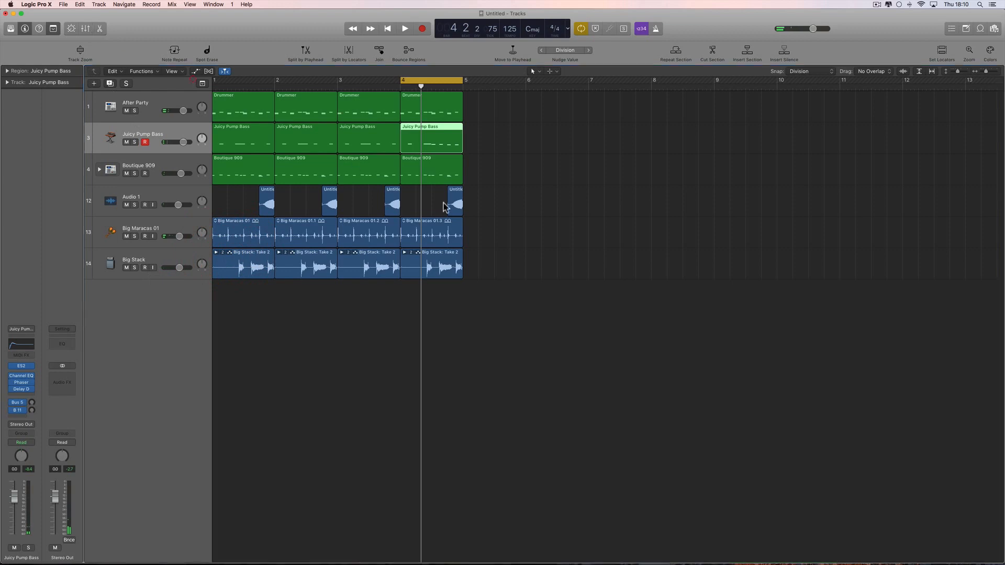
Step: Extend the cycle range to cover bars 1 to 4 and listen to the full loop with all regions deselected
key("space")
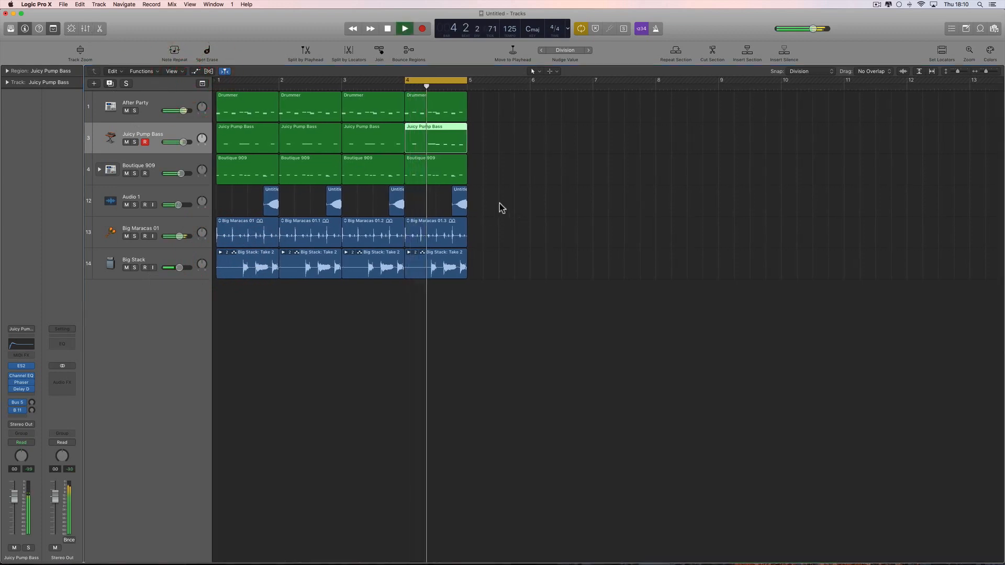
left_click_drag(406, 82, 218, 82)
left_click(425, 139)
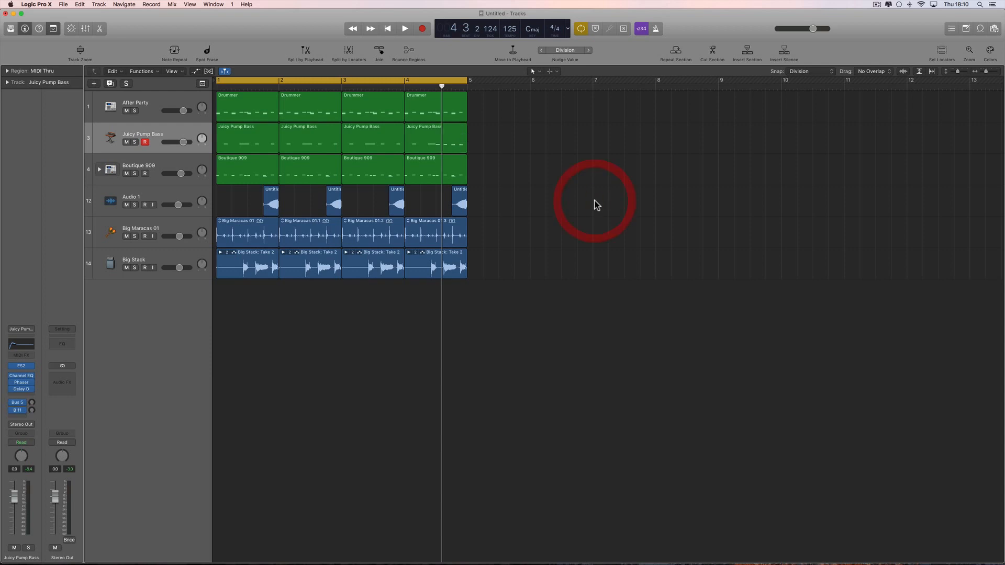
key("space")
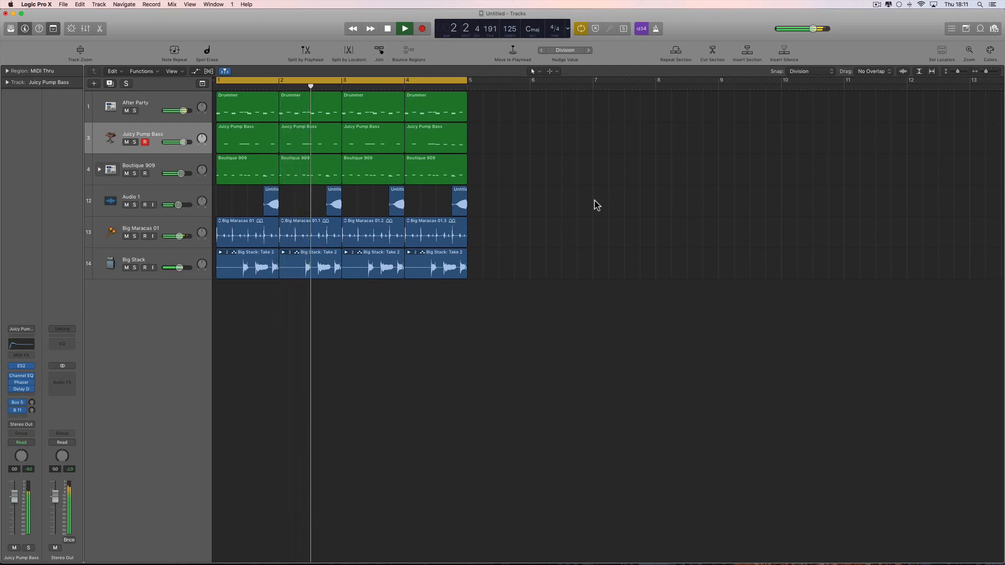
key("space")
Step: Select the Big Stack track and listen to the four-bar loop with all parts playing
left_click(175, 257)
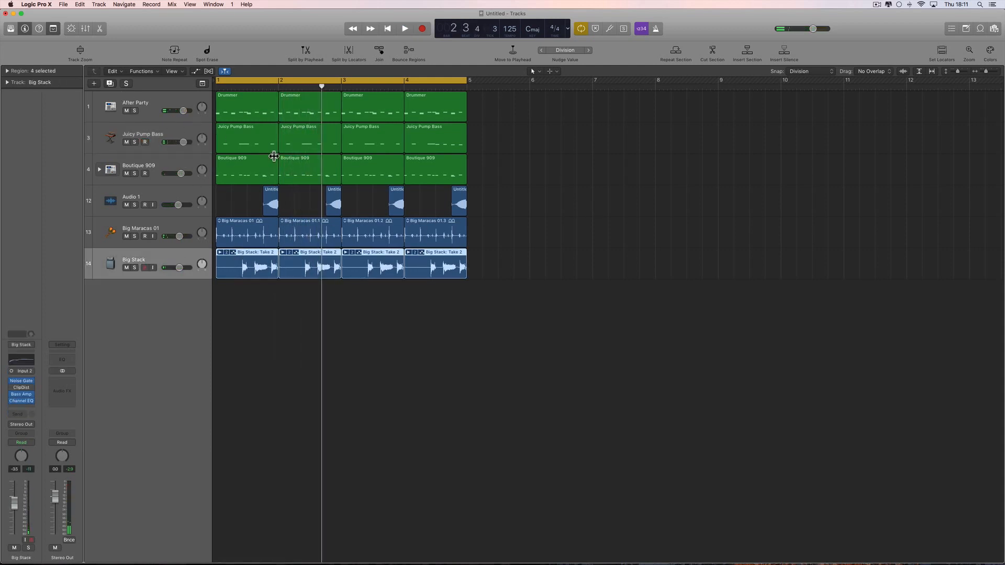
left_click(993, 75)
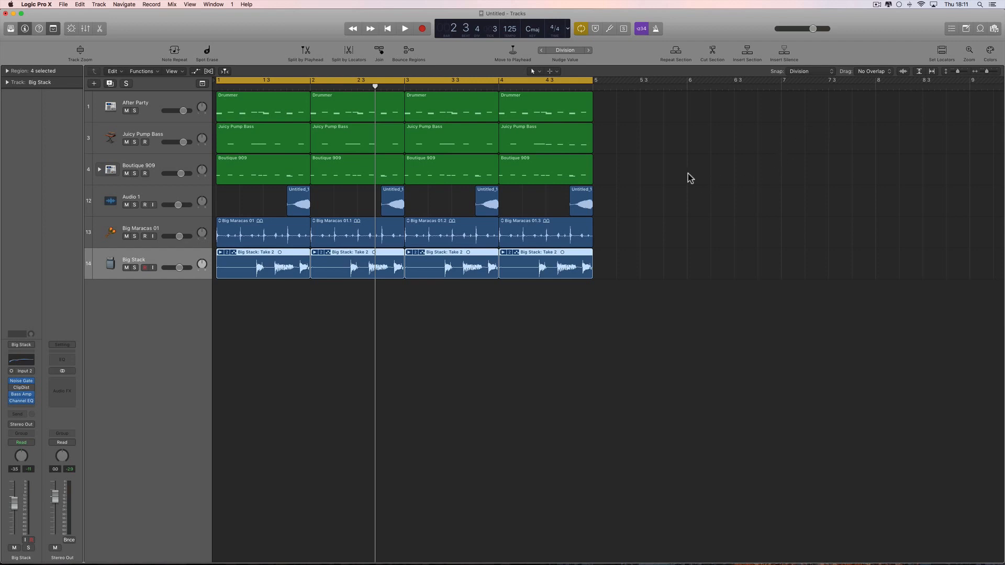
left_click(983, 73)
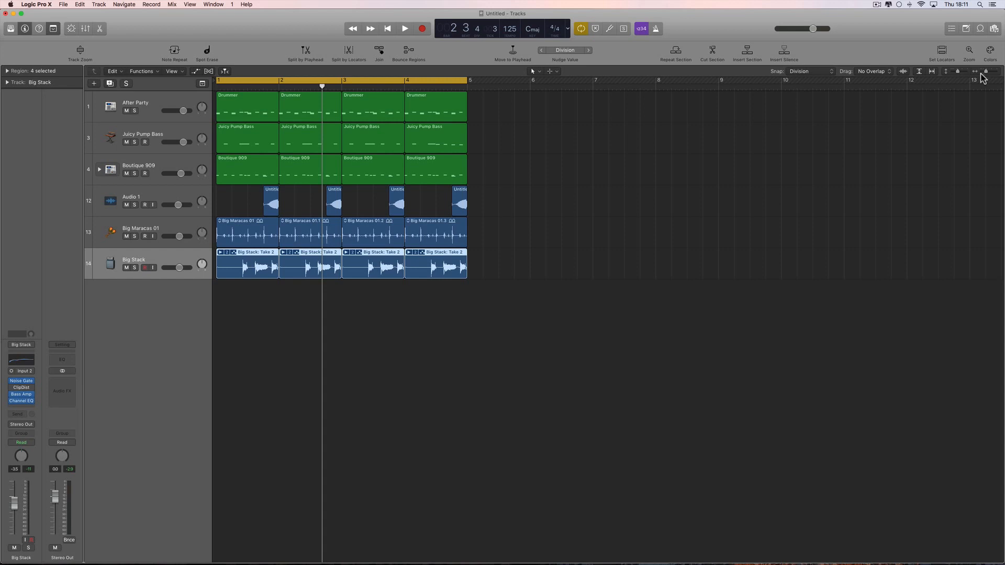
key("space")
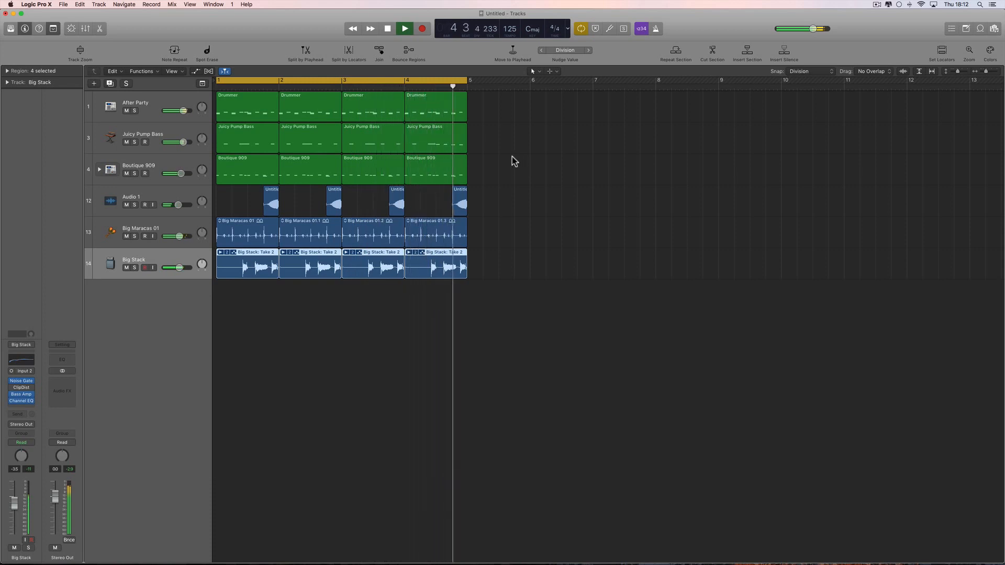
key("space")
Step: Copy all regions of the four-bar loop to bar 5 and shift the cycle range to bars 5 to 8
left_click(475, 128)
key("super+a")
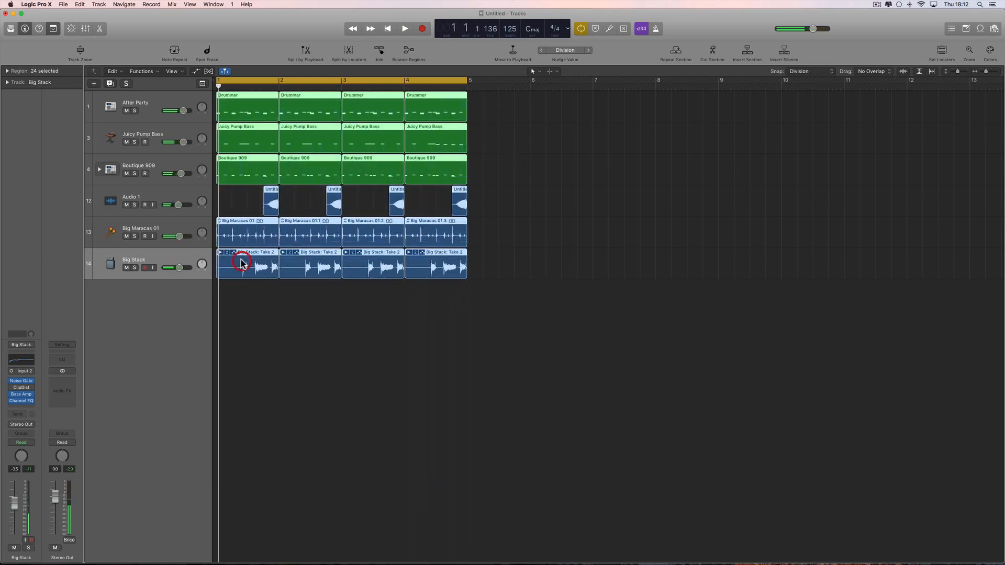
left_click_drag(241, 99, 524, 112)
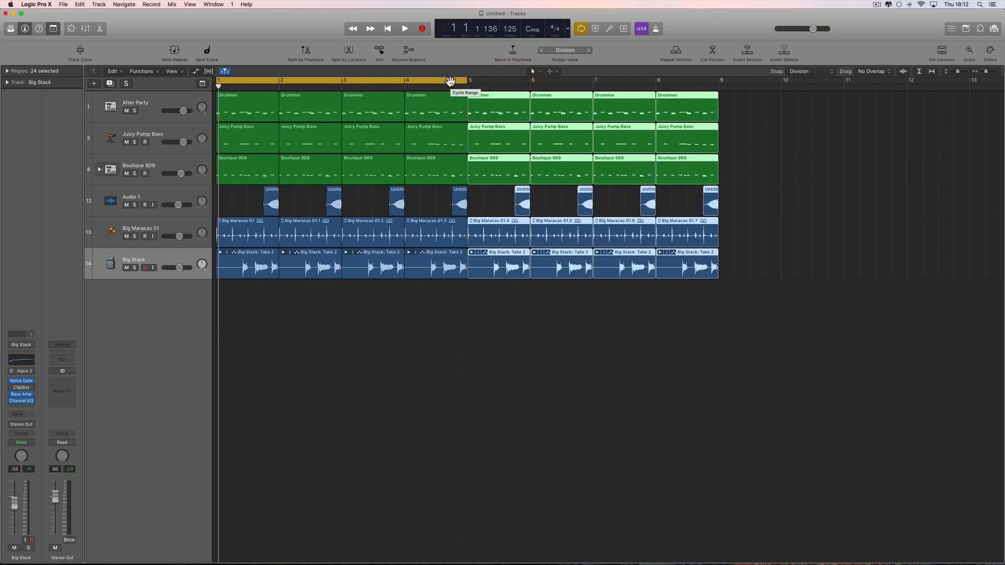
key("shift+super+period")
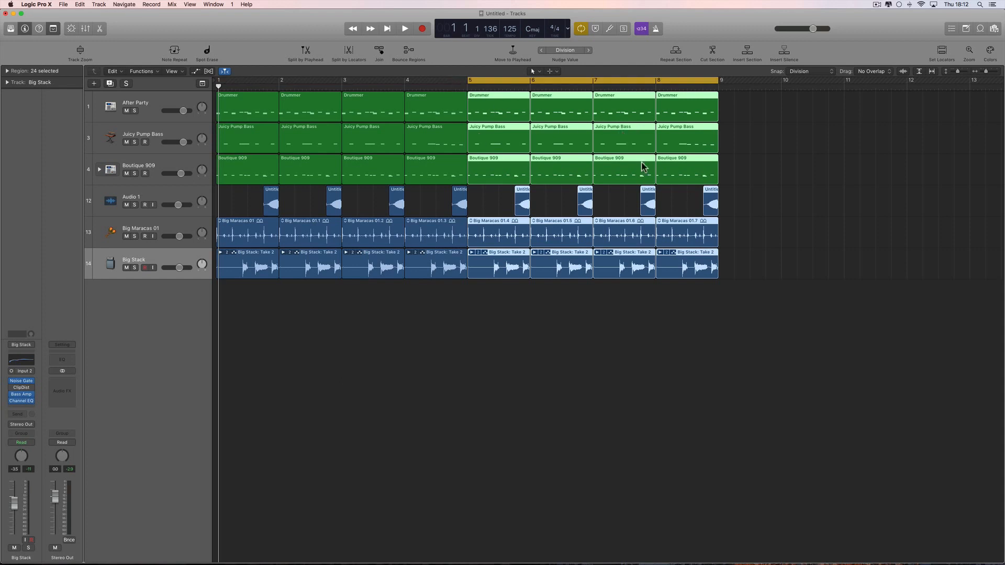
Step: Open the Drum Machine Designer of the After Party track and place its window below the drum regions
left_click(149, 105)
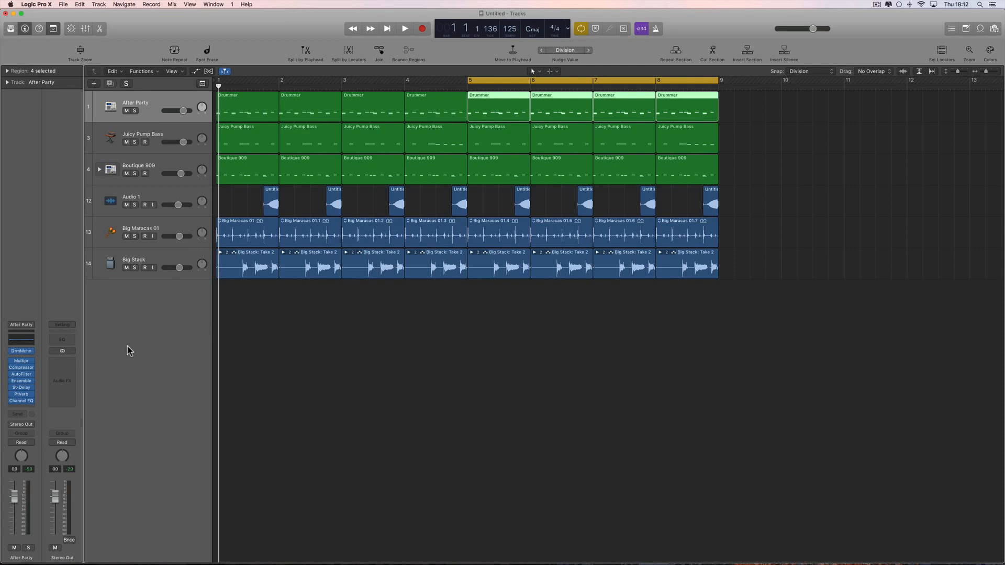
left_click(23, 353)
left_click_drag(554, 108, 425, 193)
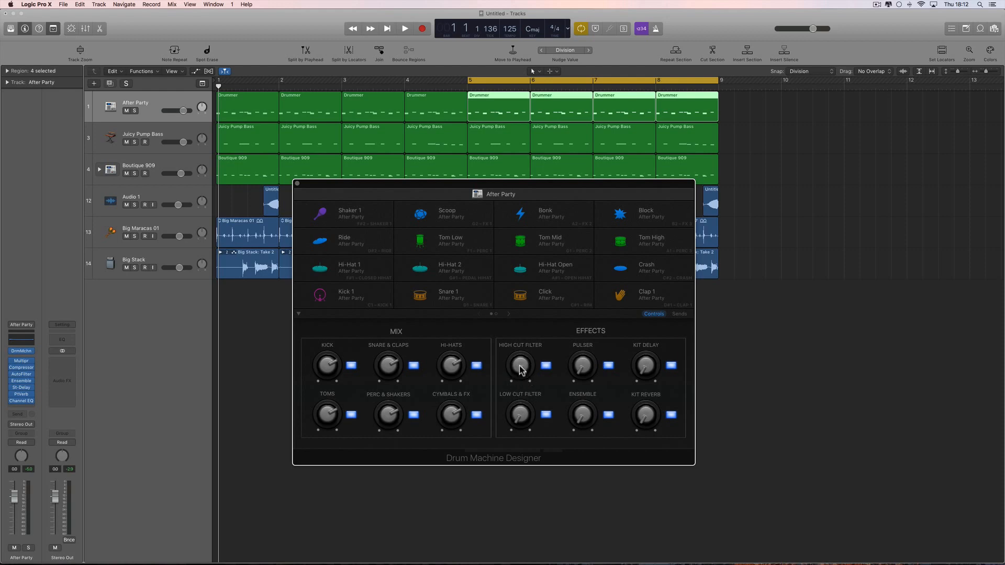
Step: Try sweeping the High Cut Filter on the After Party kit during playback with the track soloed
key("space")
mouse_move(522, 369)
left_mouse_down()
mouse_move(526, 459)
mouse_move(518, 366)
left_mouse_up()
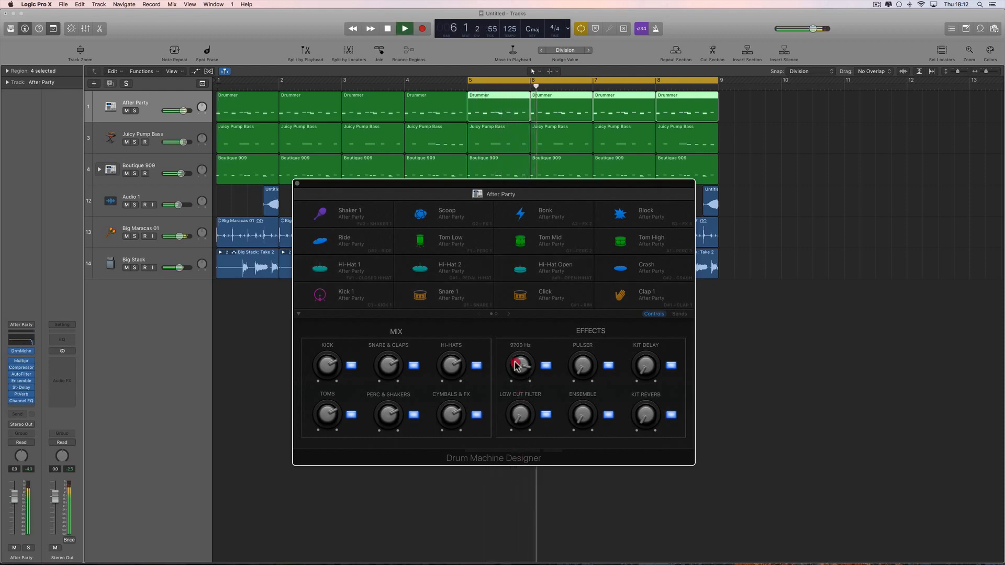
left_click(134, 111)
mouse_move(520, 366)
left_mouse_down()
mouse_move(530, 456)
mouse_move(515, 399)
mouse_move(518, 331)
mouse_move(511, 396)
mouse_move(514, 325)
mouse_move(522, 439)
mouse_move(518, 397)
left_mouse_up()
key("space")
key("space")
key("space")
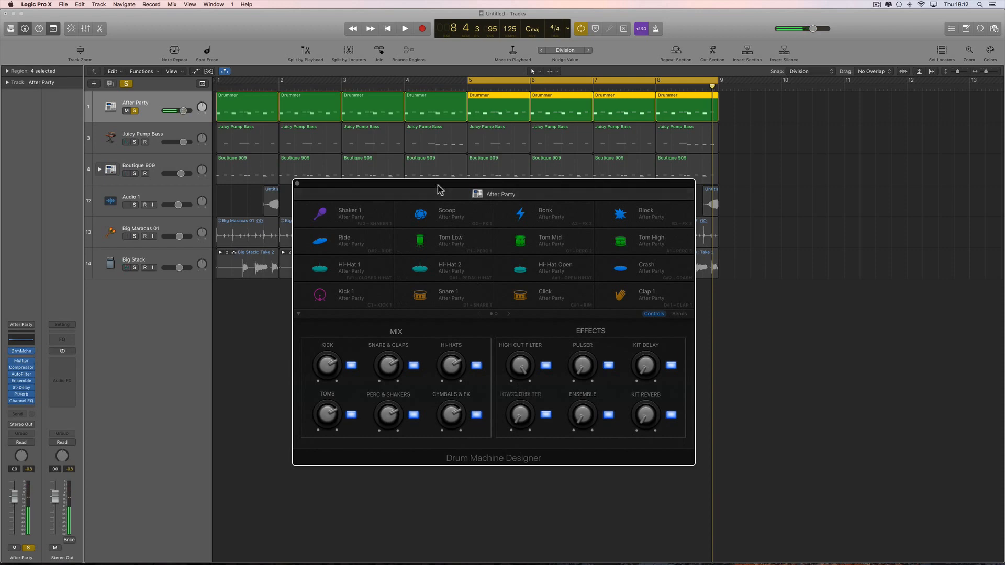
Step: Move the Drum Machine Designer window clear of the arrangement and unsolo the After Party track
left_click_drag(438, 190, 507, 154)
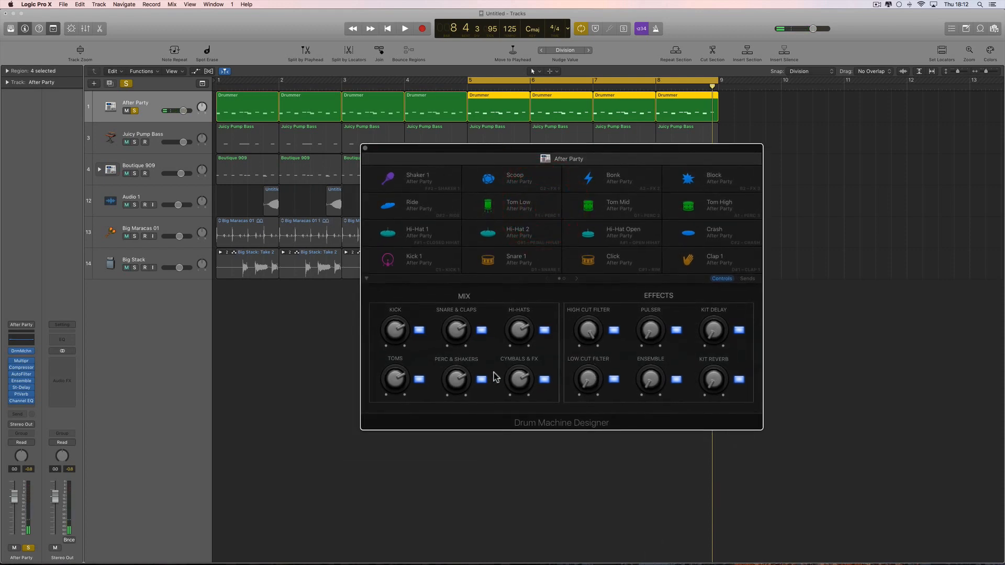
left_click_drag(413, 152, 778, 149)
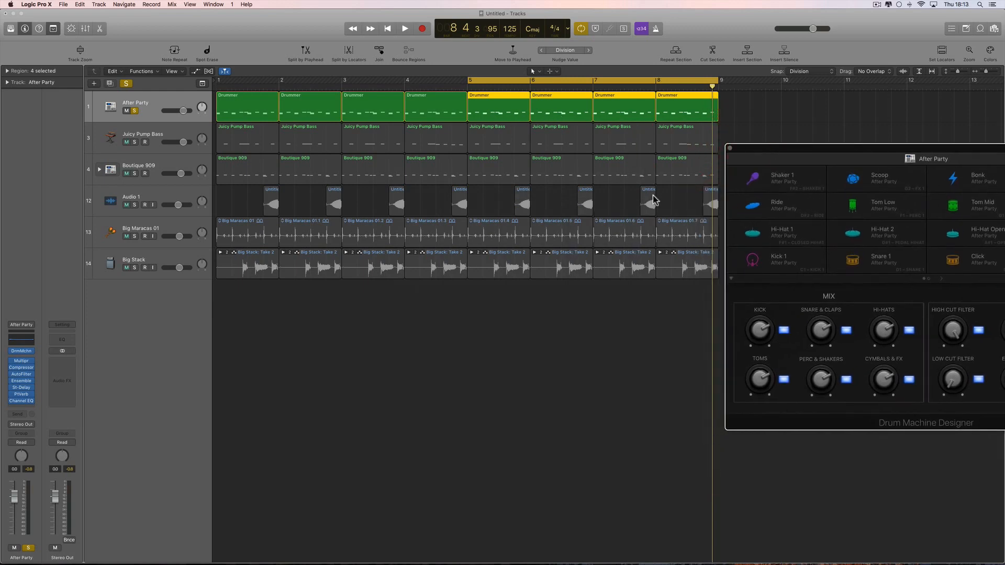
left_click_drag(760, 157, 458, 311)
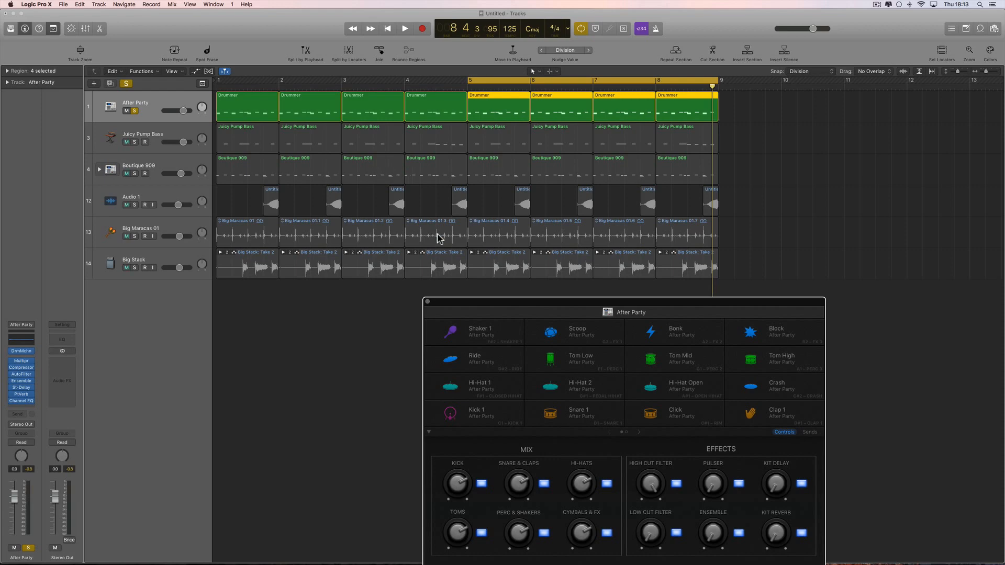
left_click_drag(456, 302, 652, 345)
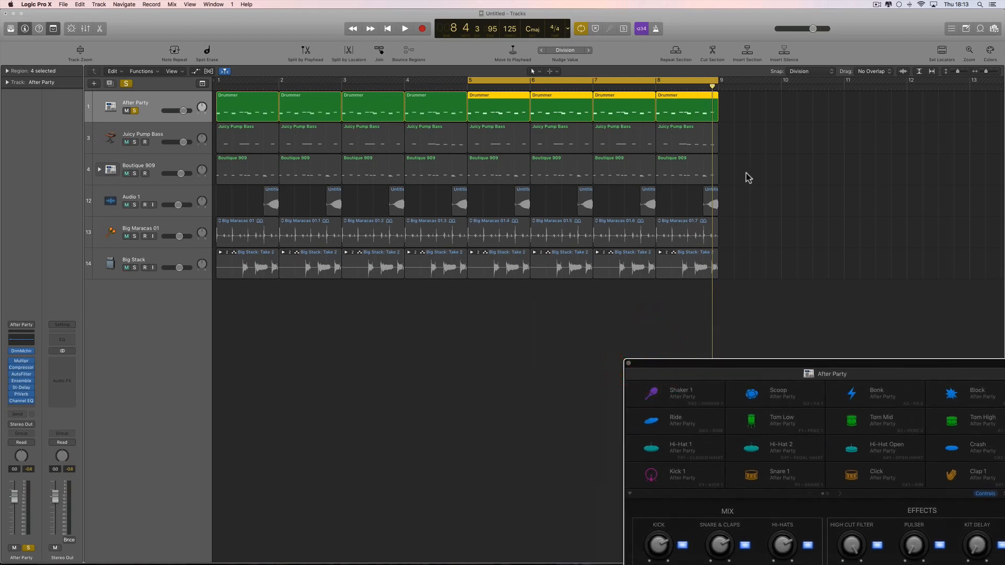
scroll(748, 178, "right", 1)
scroll(749, 178, "left", 1)
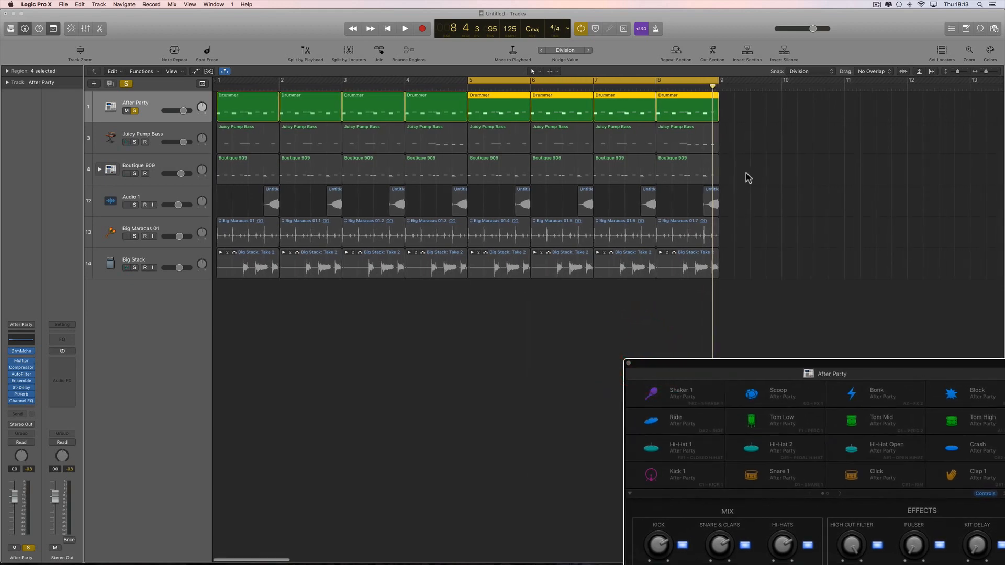
left_click(134, 111)
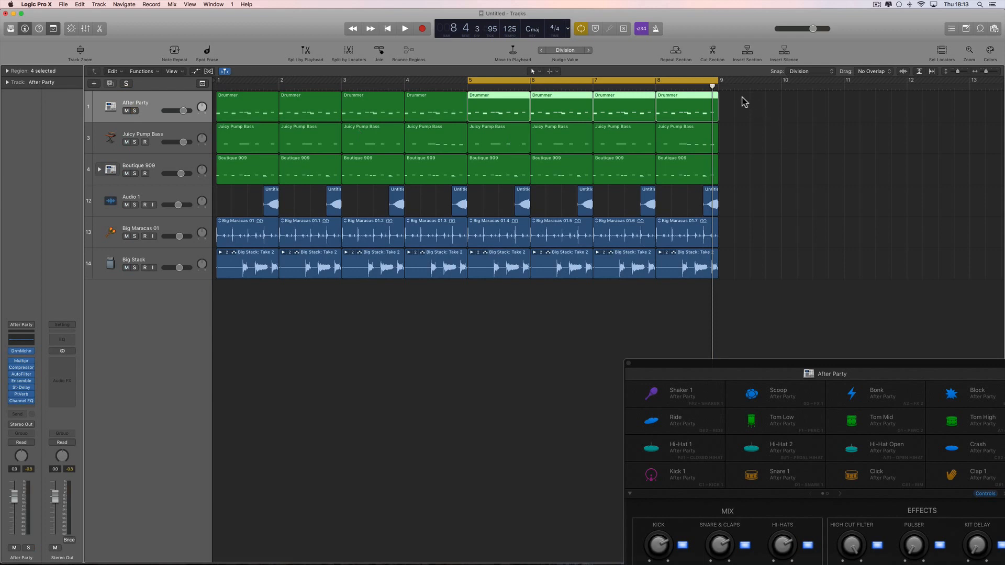
Step: Select the regions in bars 5 to 8 on every track except Big Stack, and listen to Juicy Pump Bass soloed
left_click_drag(744, 102, 500, 238)
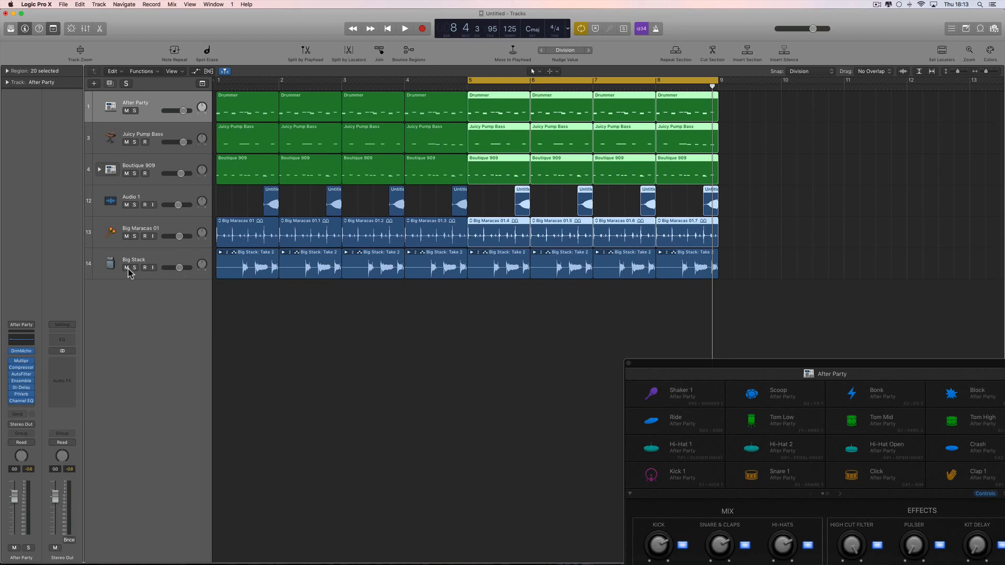
left_click(126, 143)
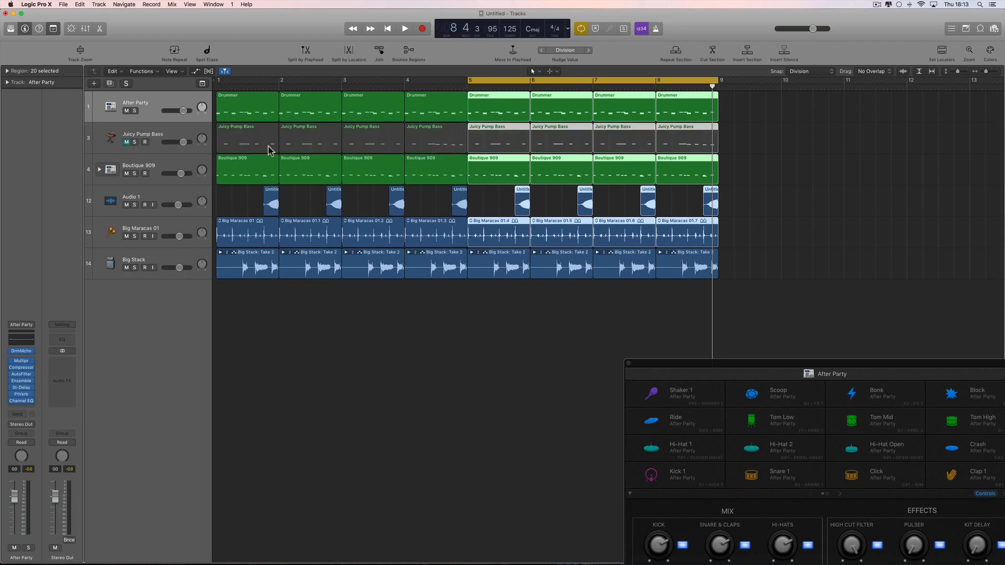
left_click(135, 142)
left_click(126, 142)
key("space")
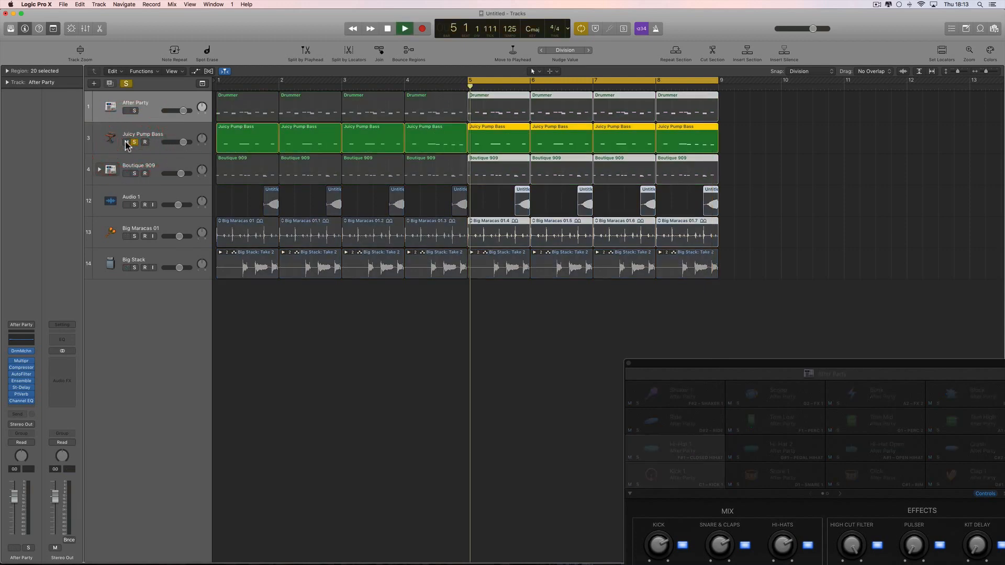
key("space")
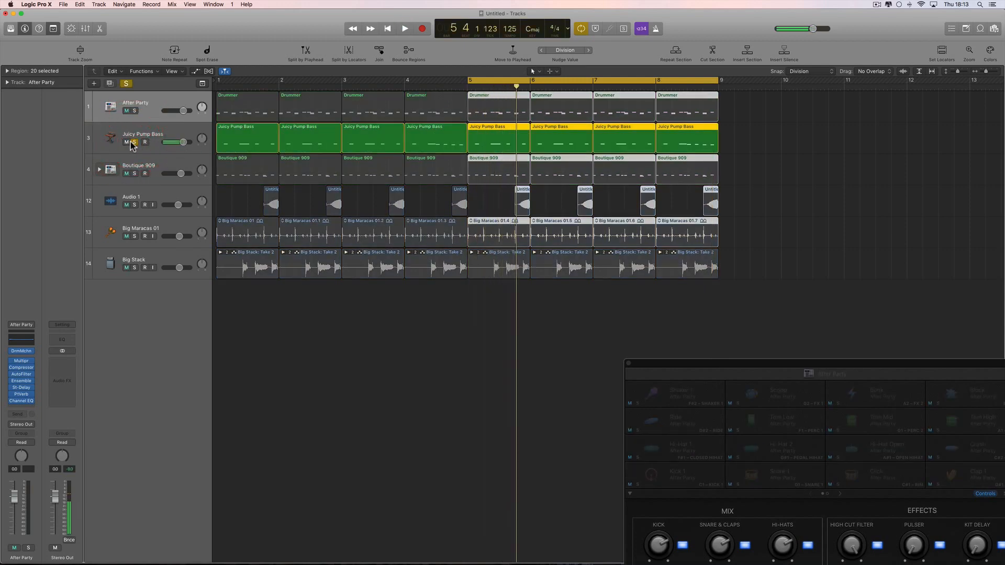
Step: Unsolo the Juicy Pump Bass track, and mute both it and the Big Stack track
left_click(133, 142)
left_click(126, 142)
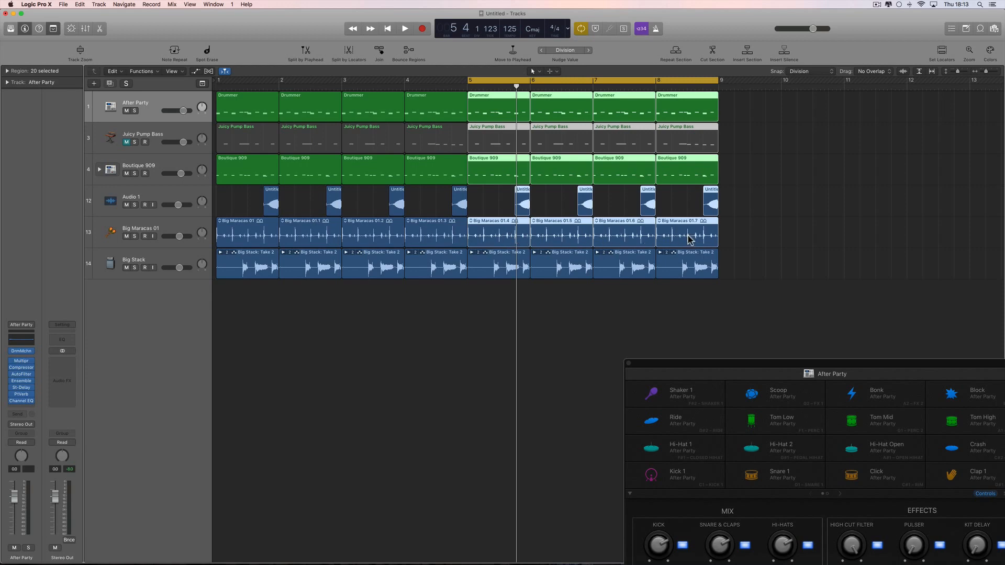
left_click(127, 267)
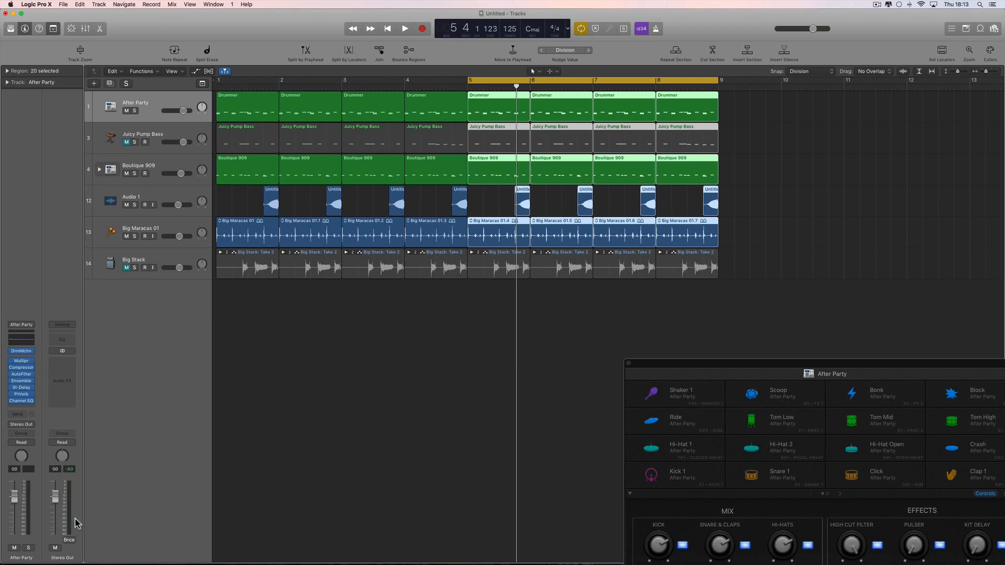
Step: Bounce bars 5 to 8 offline as a 24-bit AIFF file named beat in the Bounces folder, added to the project
left_click(70, 541)
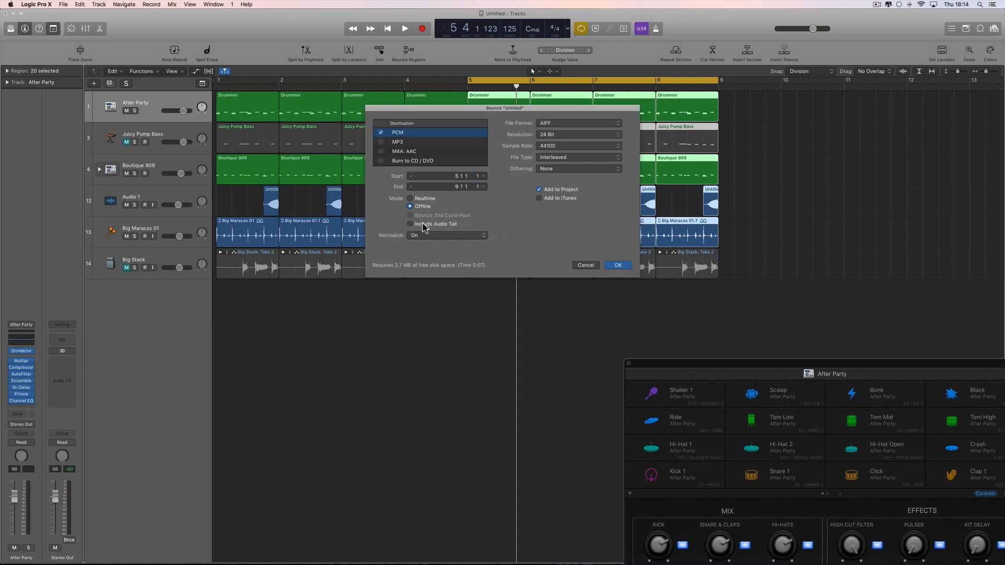
left_click(623, 266)
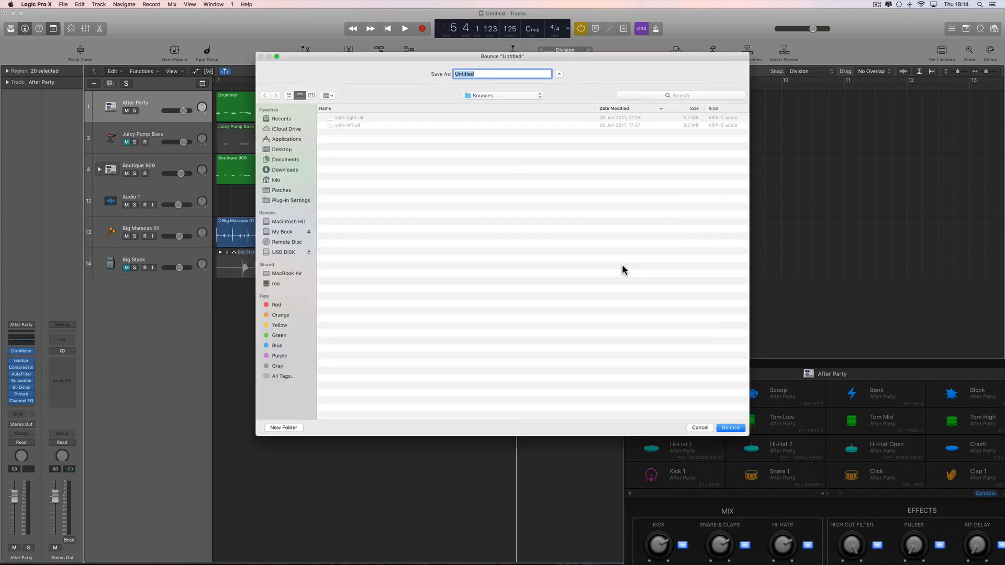
type("beat")
left_click(731, 428)
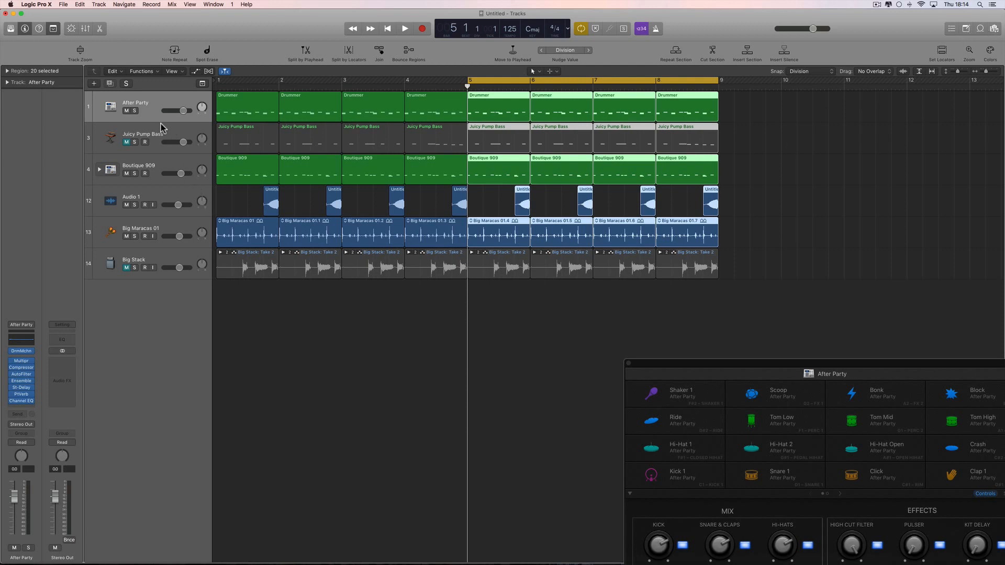
Step: Create one audio track below After Party and set its input to stereo In 1-2
left_click(110, 92)
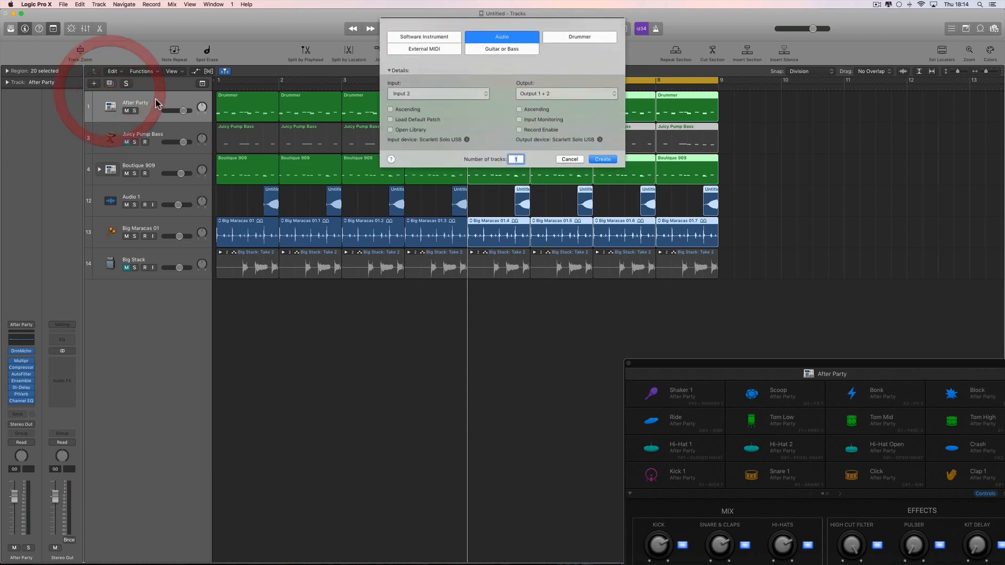
left_click(602, 159)
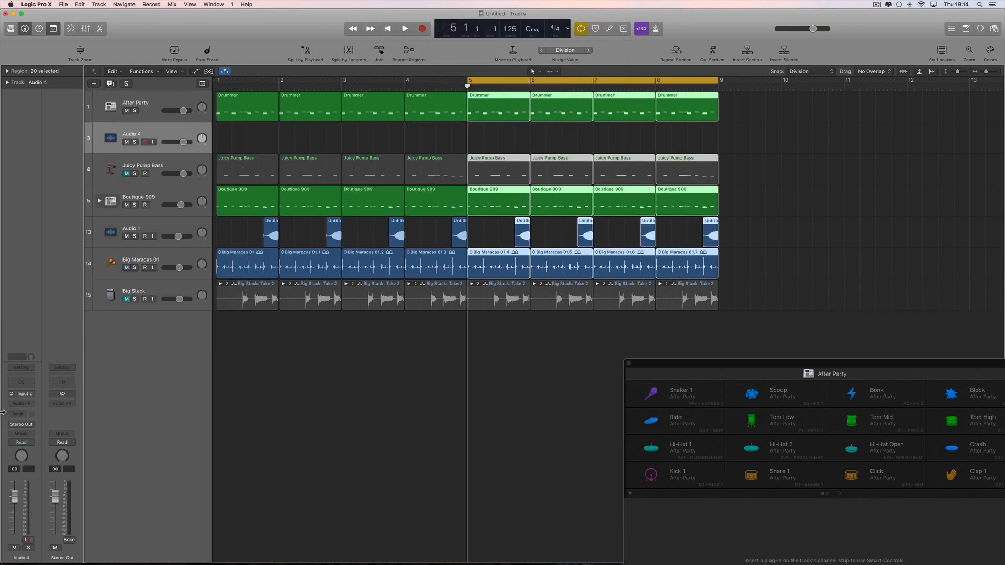
left_click(12, 395)
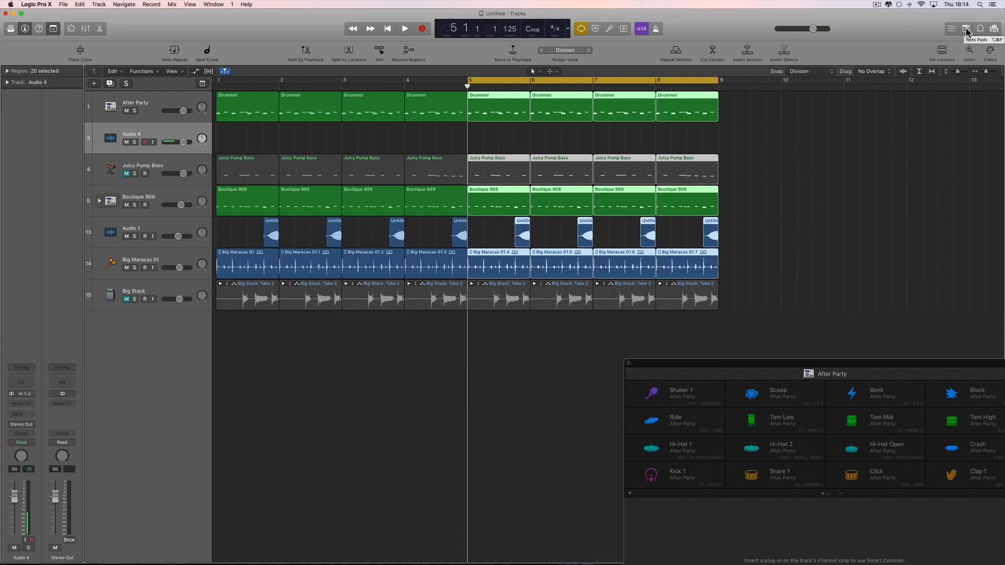
Step: Place the bounced beat file from the project's audio files on the new stereo audio track at bar 5
left_click(994, 28)
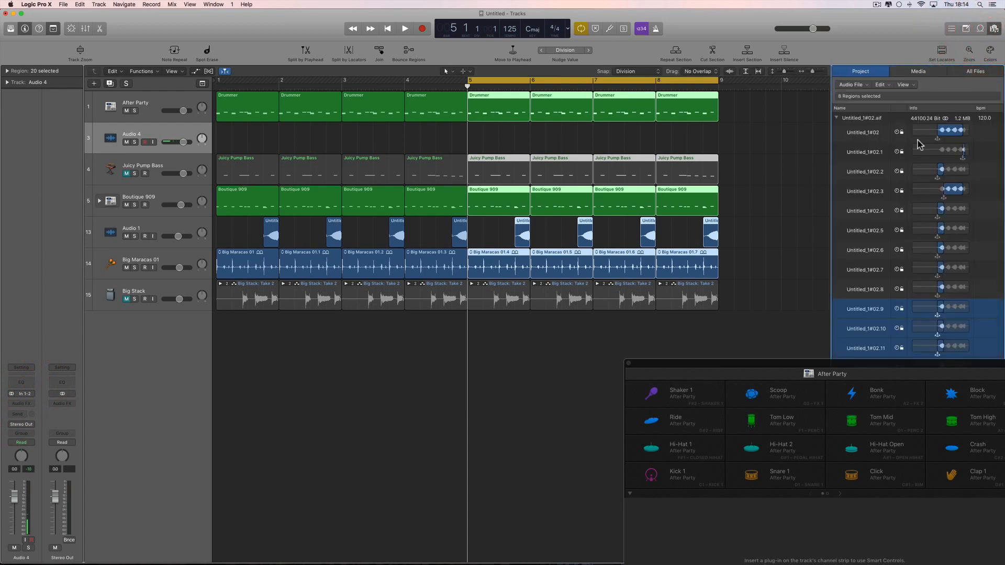
left_click_drag(652, 367, 250, 334)
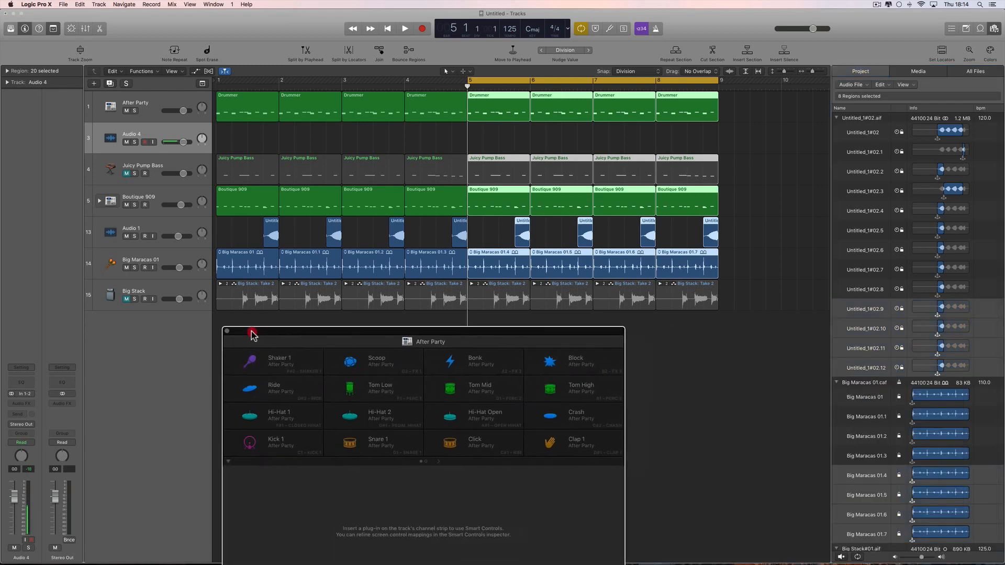
left_click(539, 359)
scroll(886, 365, "down", 5)
scroll(886, 365, "down", 10)
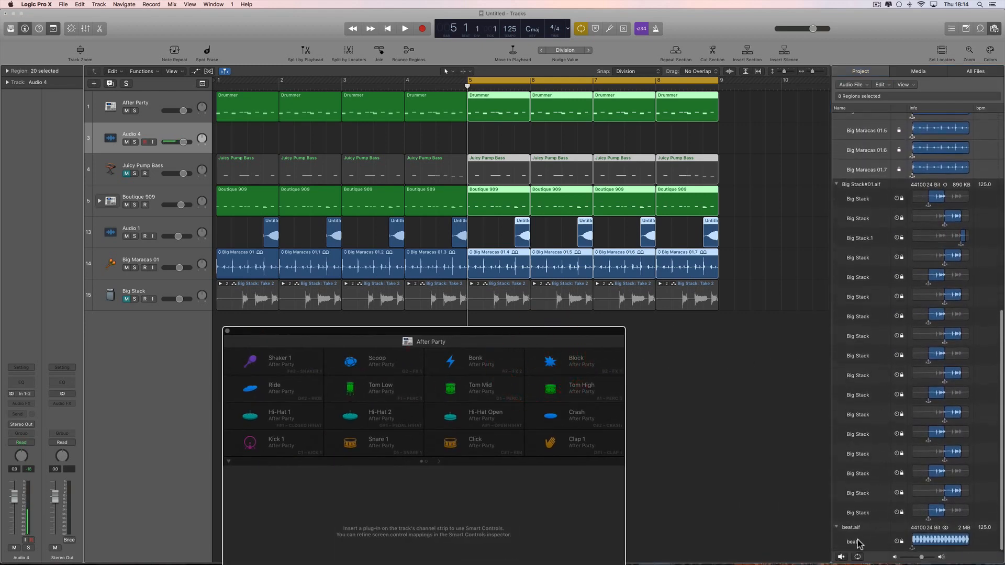
left_click(854, 541)
left_click_drag(853, 541, 468, 133)
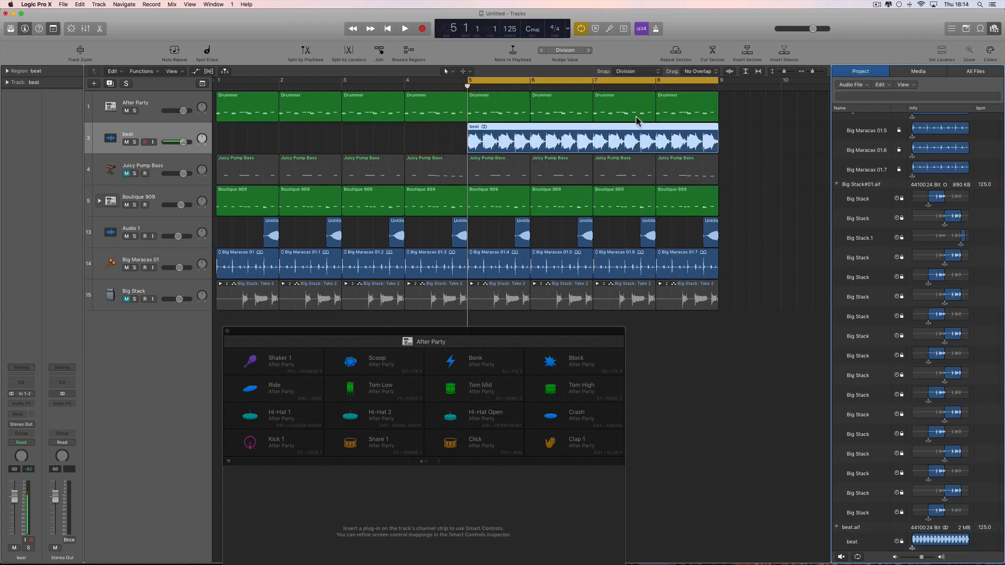
left_click_drag(756, 105, 511, 104)
left_click_drag(740, 198, 486, 203)
left_click(610, 224)
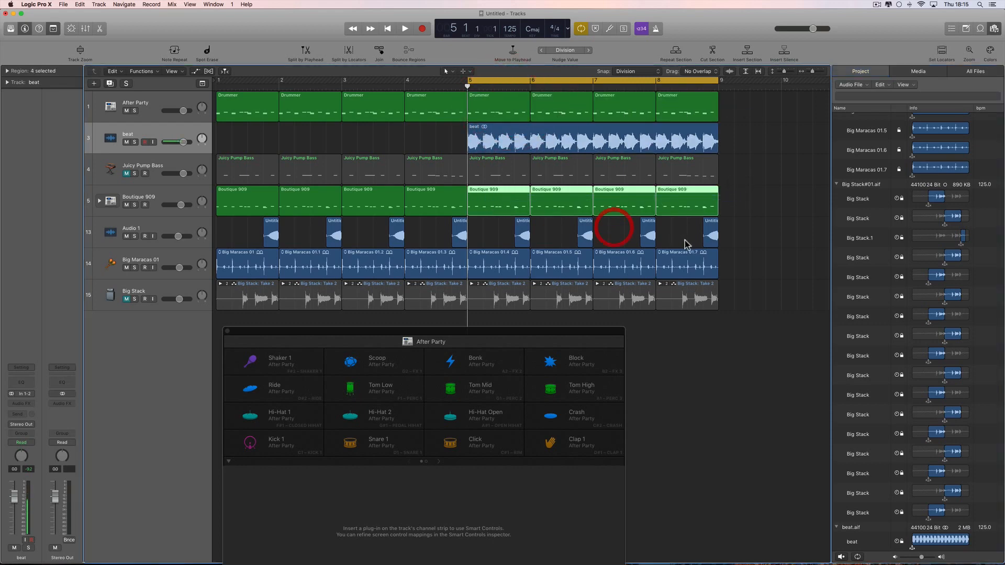
left_click_drag(730, 235, 520, 231)
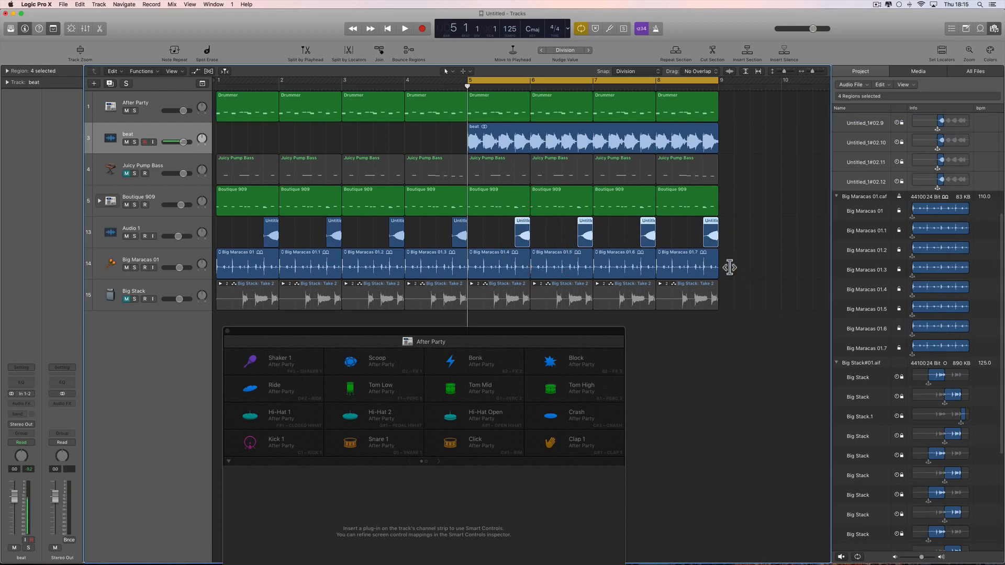
left_click_drag(729, 265, 498, 253)
Step: Make the beat track taller and listen to it soloed, ending with the track unsoloed
left_click(557, 140)
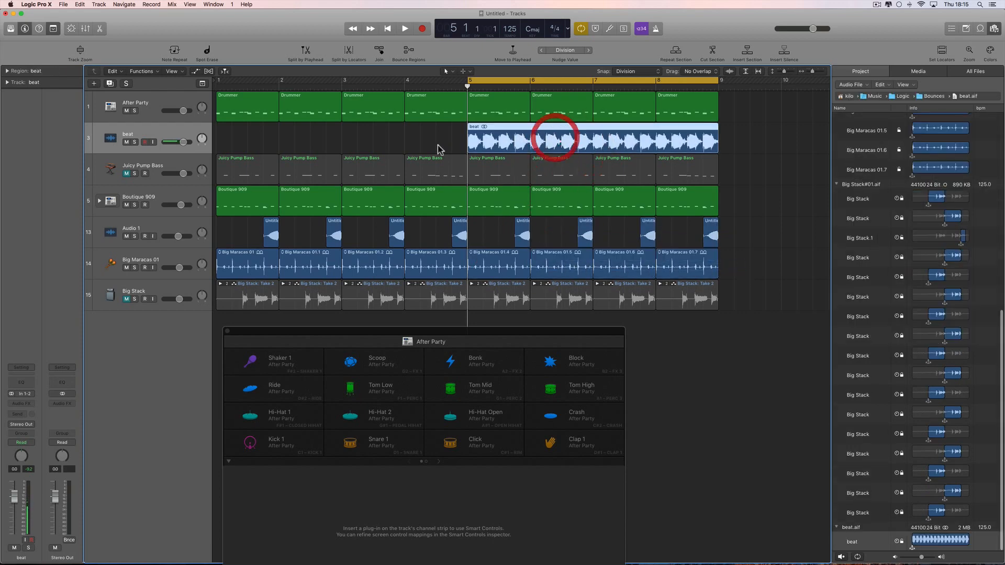
left_click(135, 142)
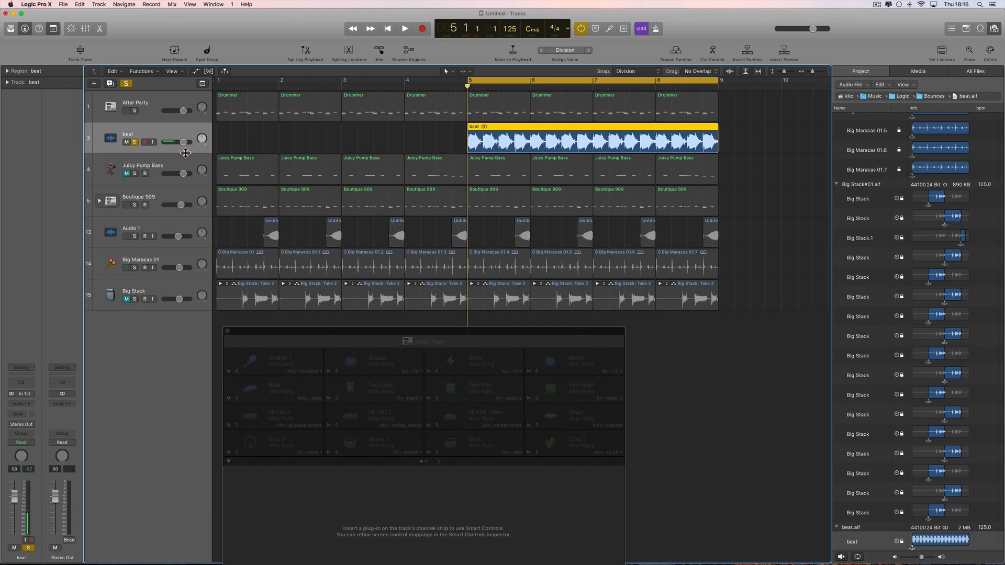
left_click_drag(186, 153, 187, 167)
key("space")
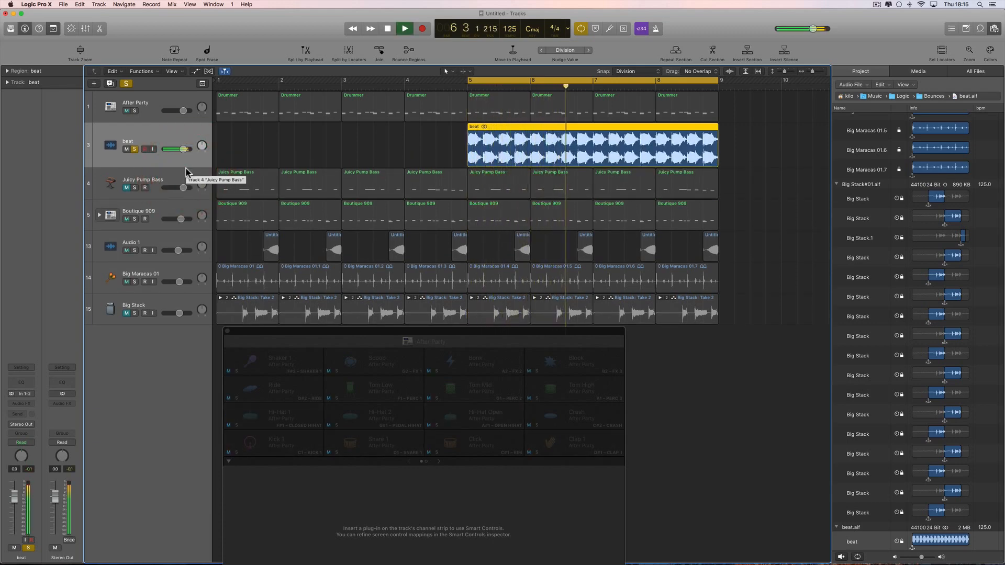
key("space")
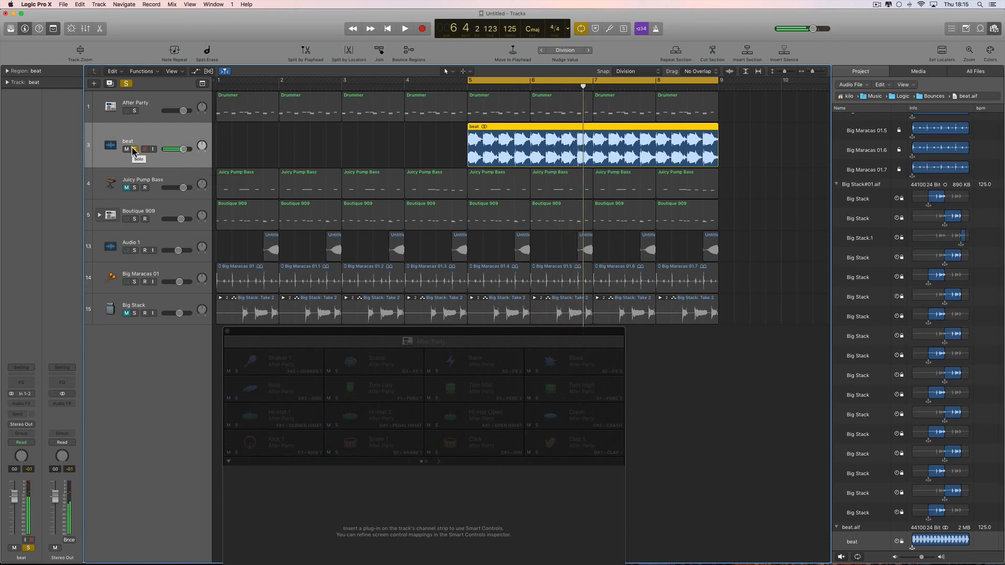
left_click(134, 149)
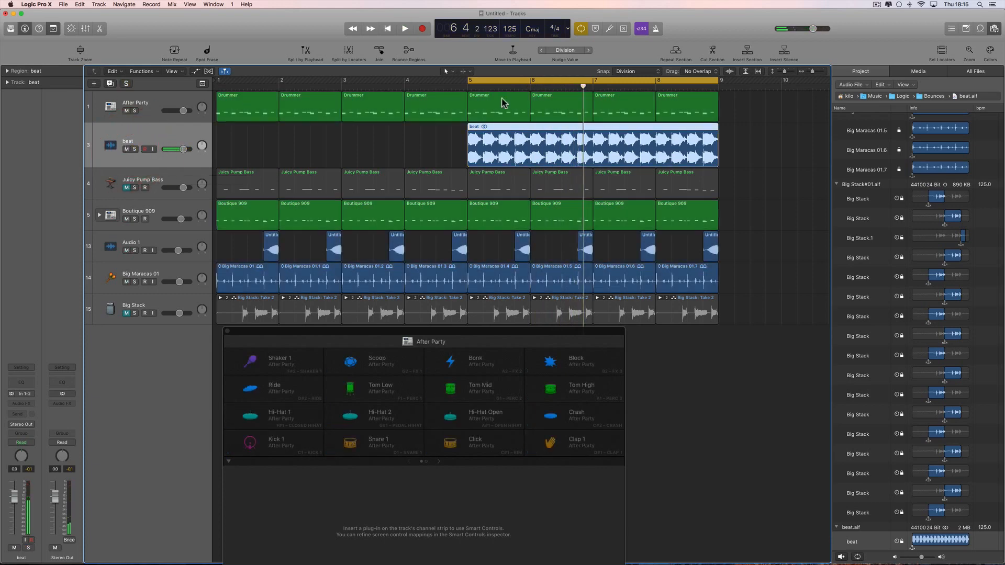
Step: Listen to the original drum regions in bars 5 to 8 playing together with the bounced beat region
left_click_drag(737, 108, 495, 111)
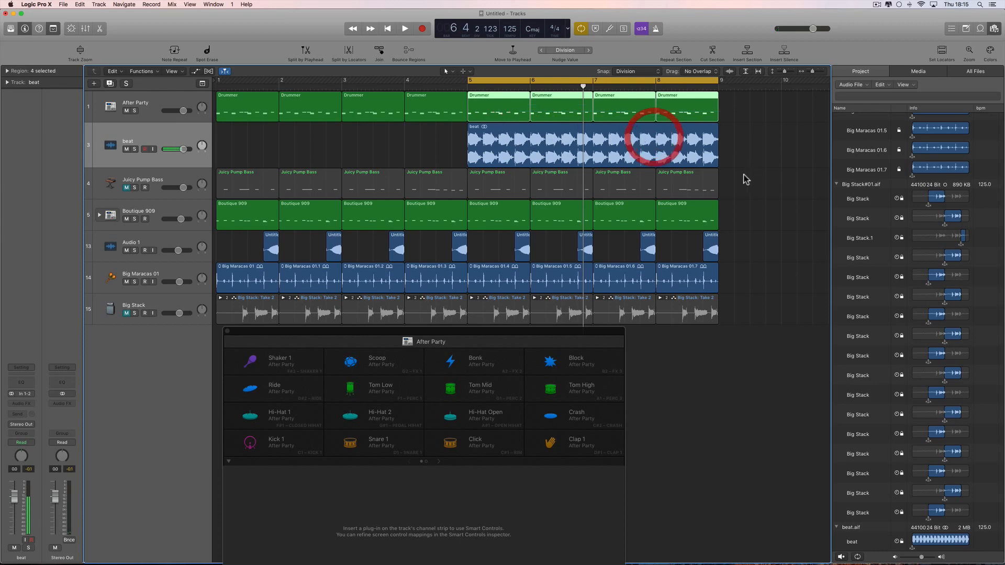
left_click_drag(730, 212, 507, 213)
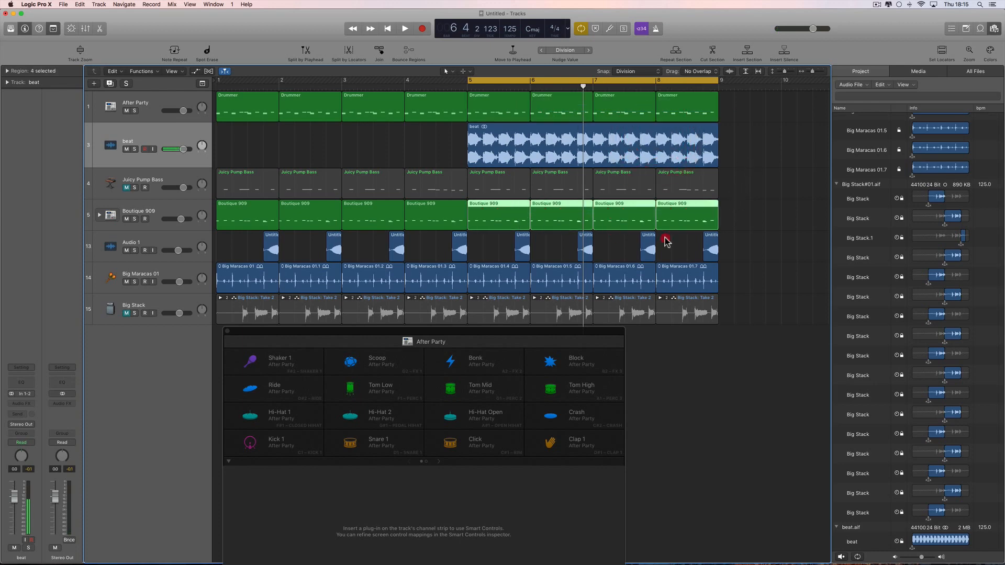
left_click_drag(731, 242, 524, 250)
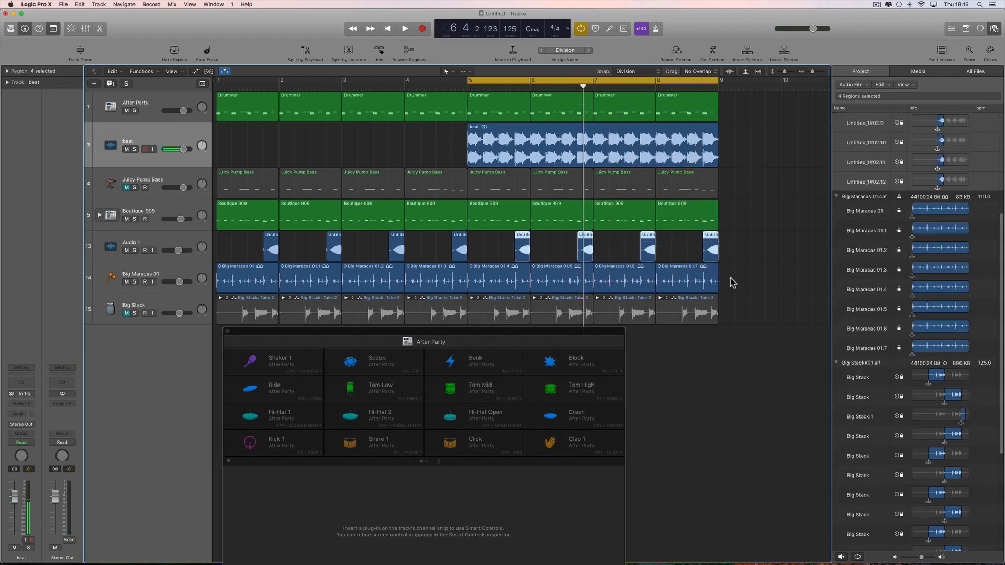
left_click_drag(731, 283, 520, 279)
key("space")
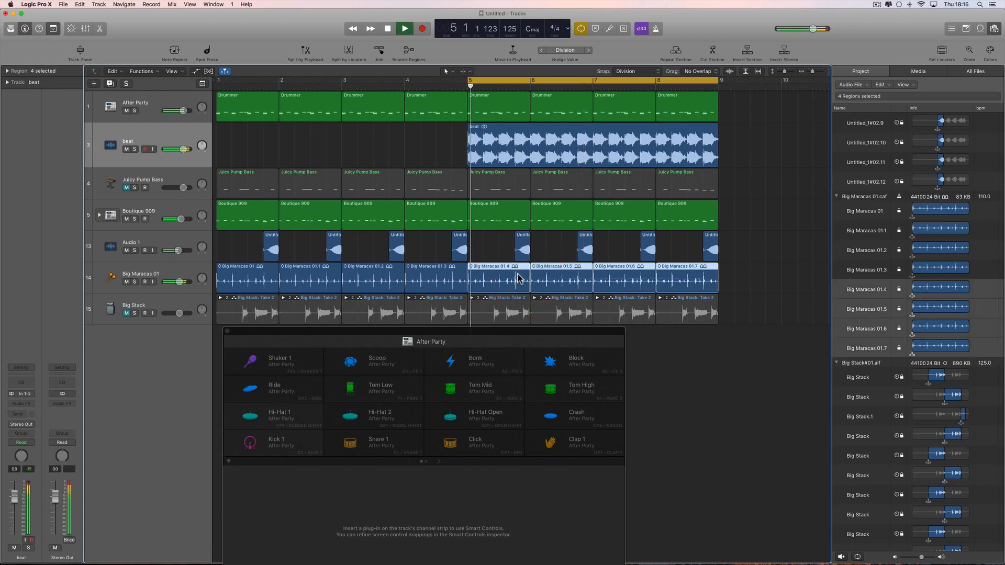
key("space")
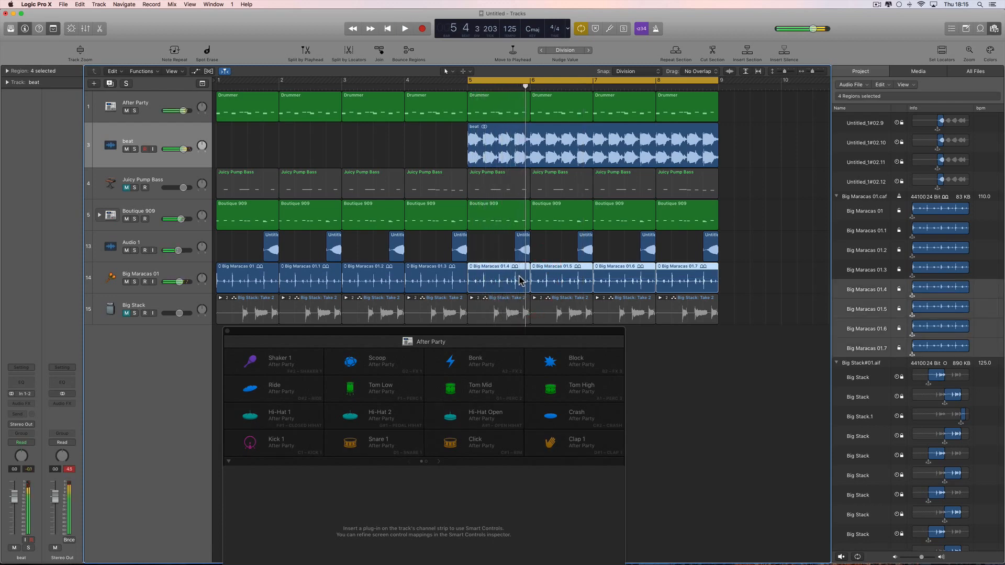
Step: Mute the beat track, close the Drum Machine Designer window, and listen to the original drum parts alone
left_click_drag(471, 334, 492, 261)
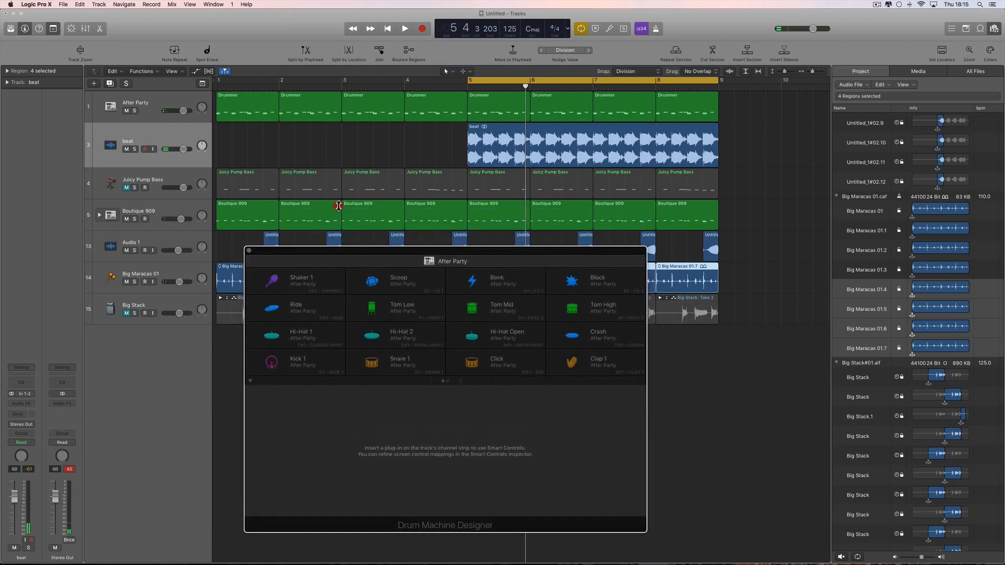
left_click(126, 149)
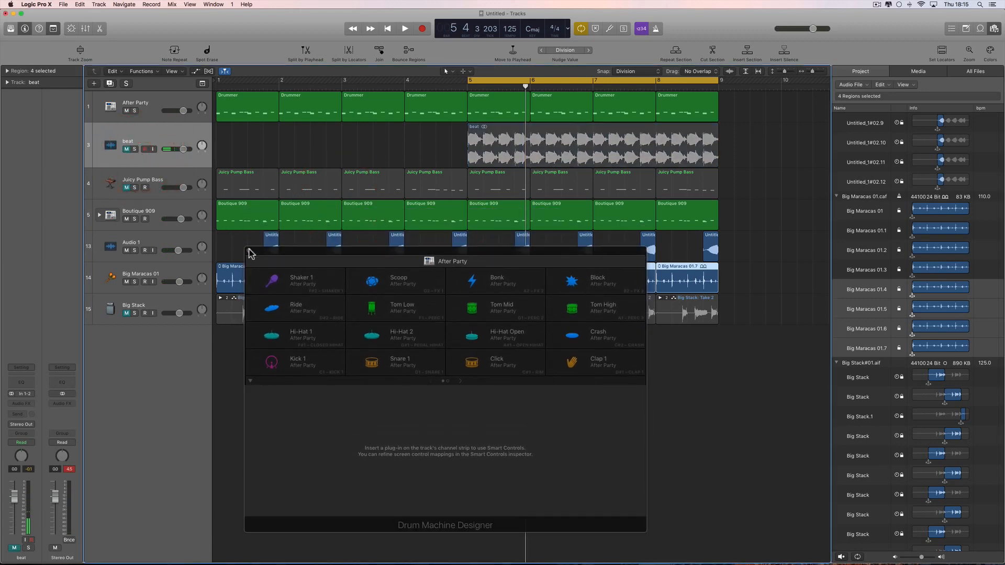
left_click(250, 250)
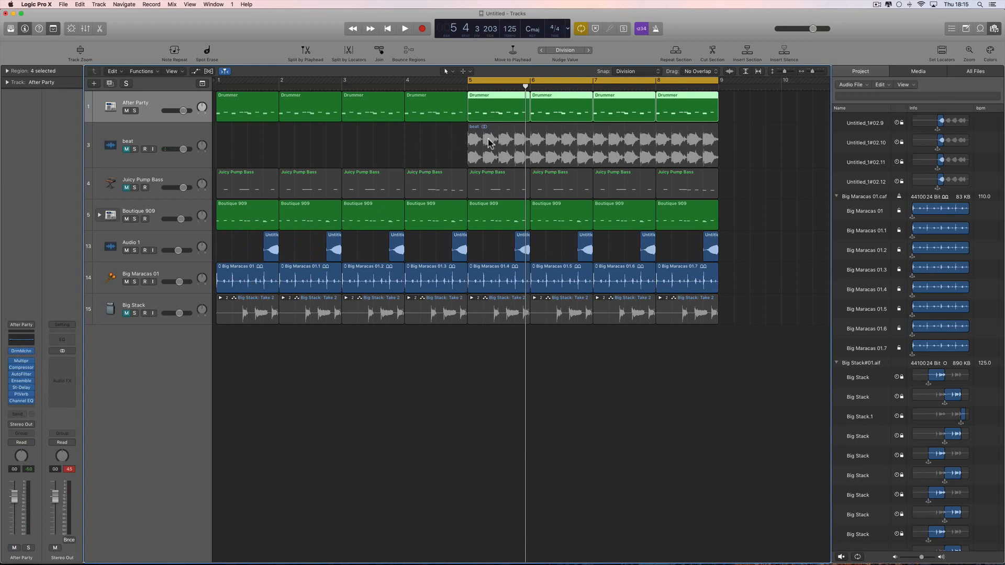
key("space")
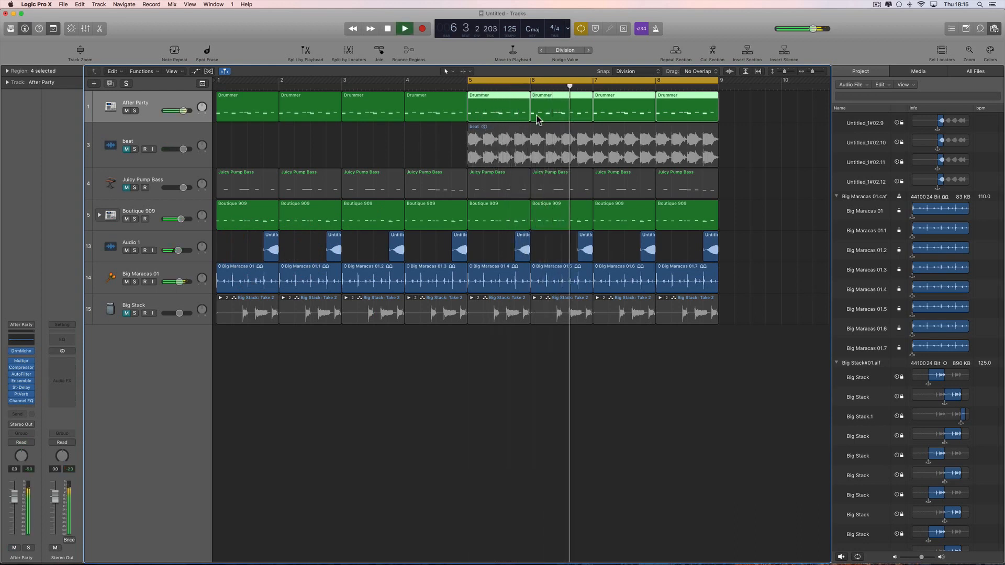
key("space")
Step: Unmute the beat track and listen to it soloed for comparison with the original drum parts
left_click(126, 150)
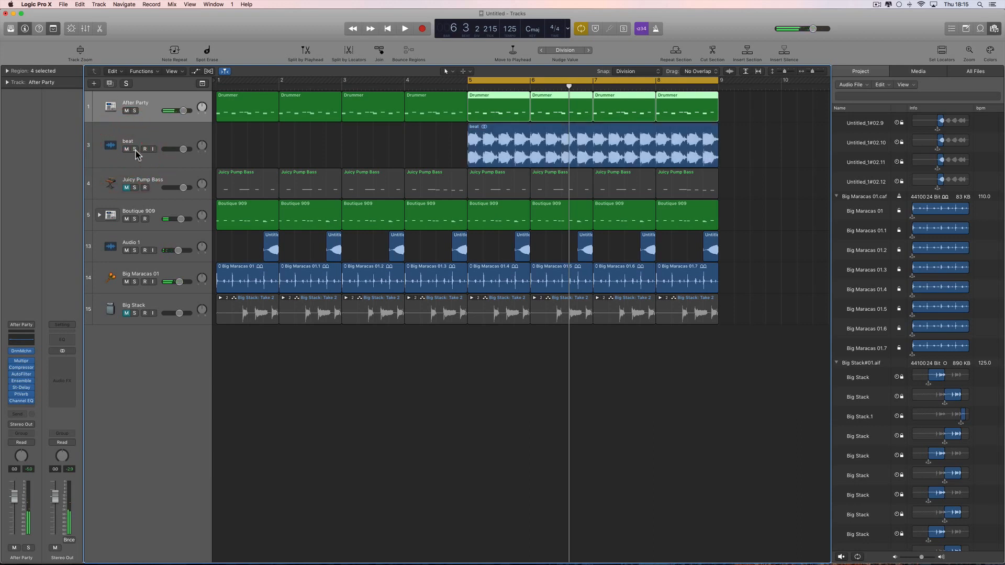
left_click(134, 150)
key("space")
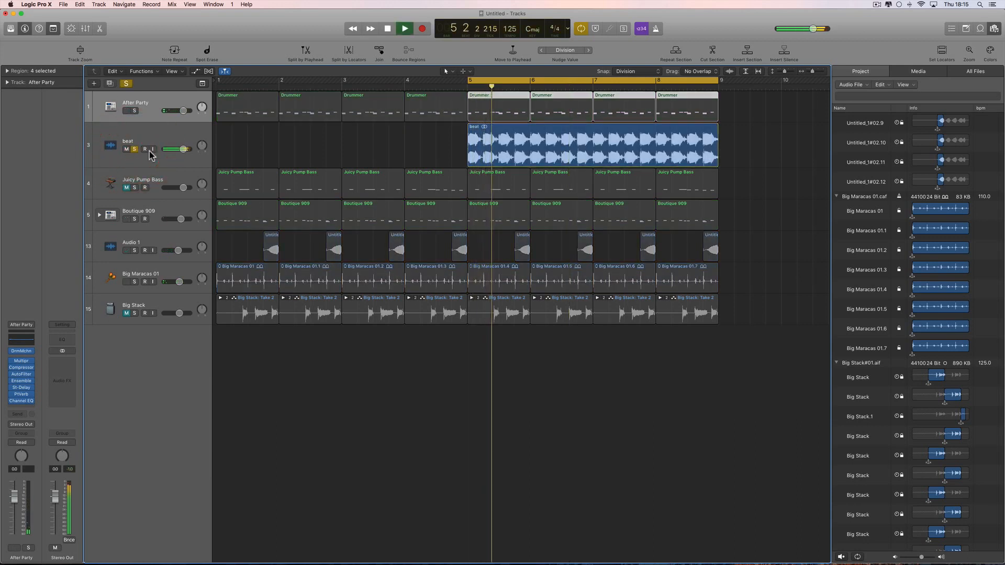
key("space")
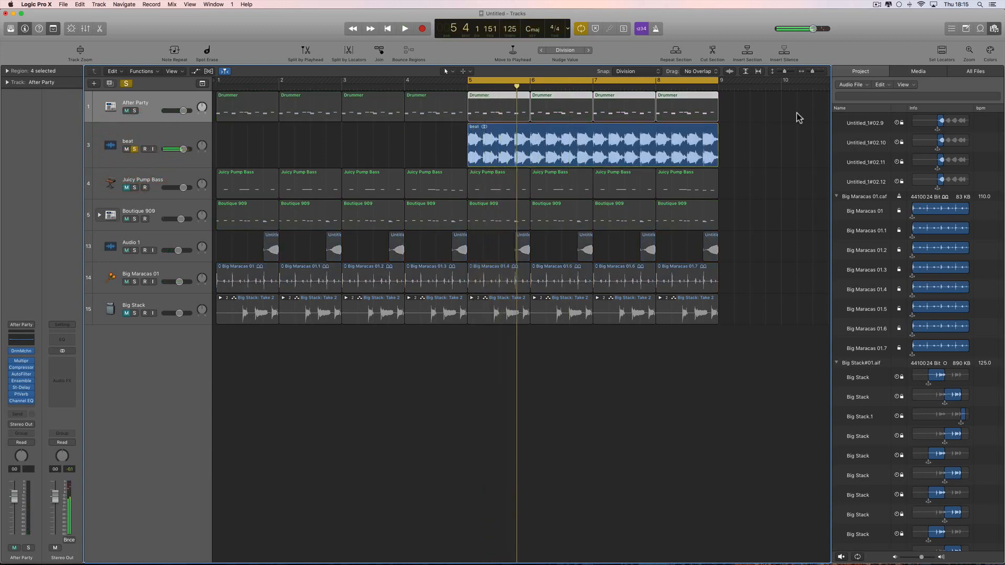
Step: Delete the regions in bars 5 to 8 on every track except beat and Big Stack
left_click_drag(749, 107, 512, 109)
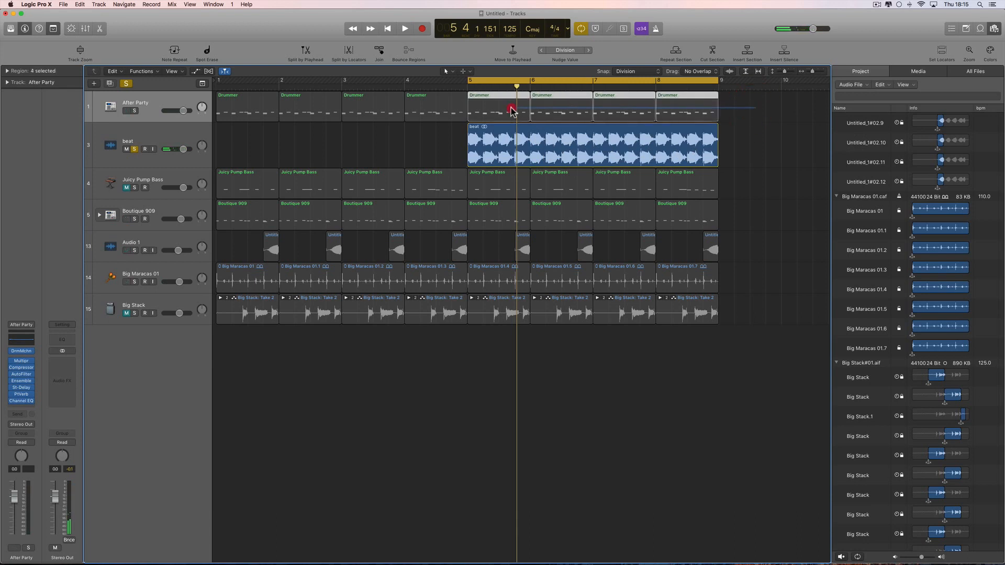
key("Delete")
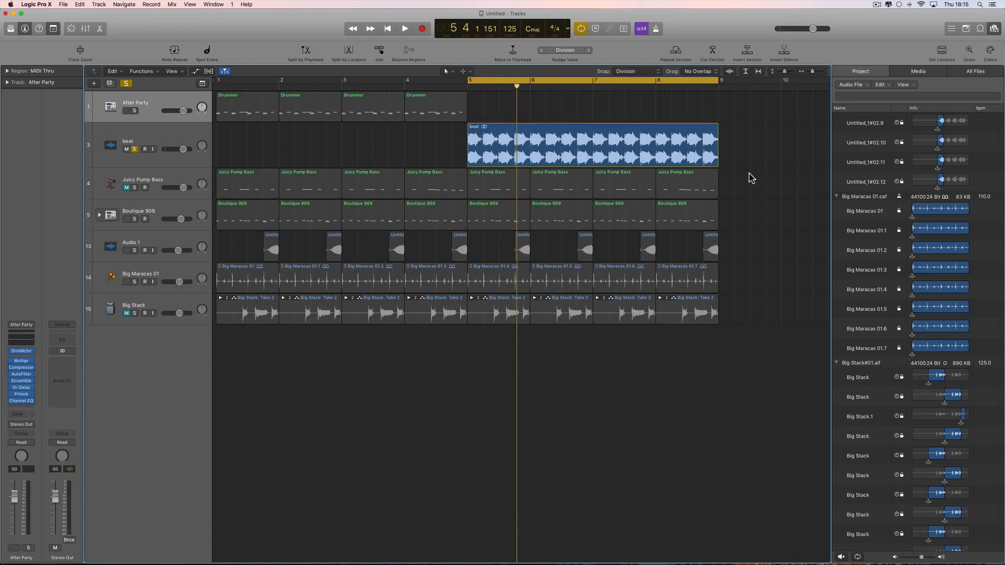
left_click_drag(749, 178, 501, 276)
key("Delete")
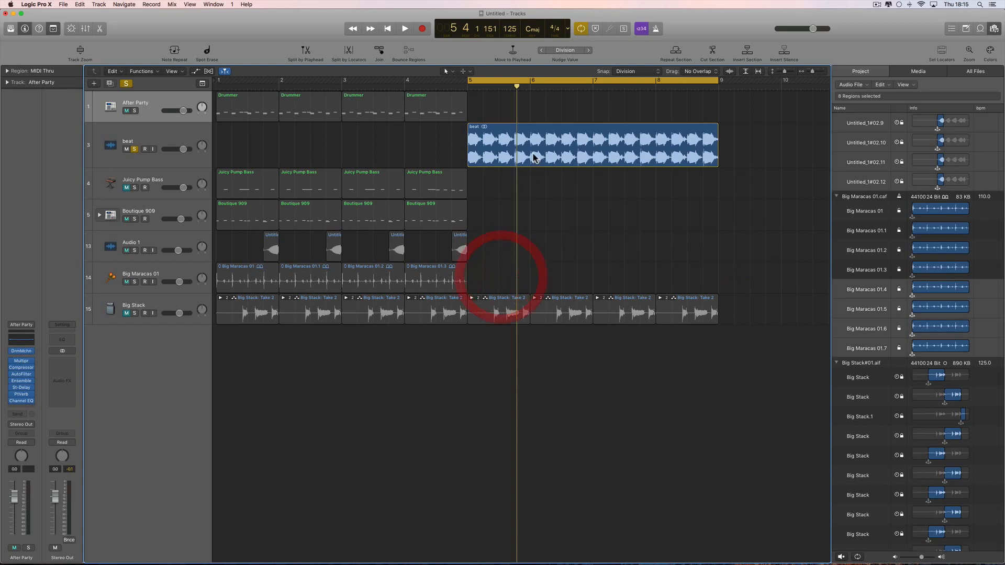
Step: Unsolo the beat track, unmute Big Stack, and listen to the two tracks together from bar 5
left_click(534, 157)
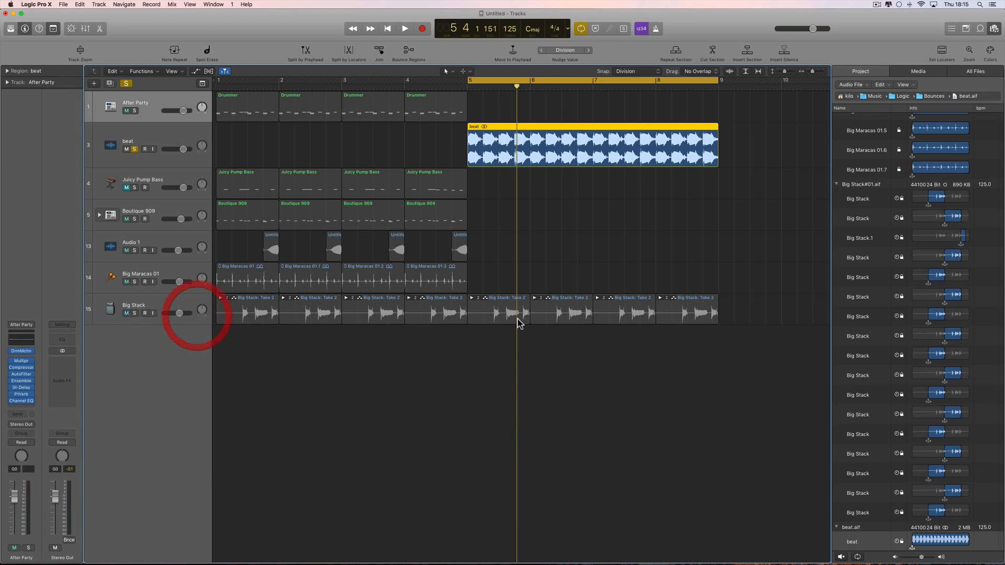
key("space")
left_click(136, 150)
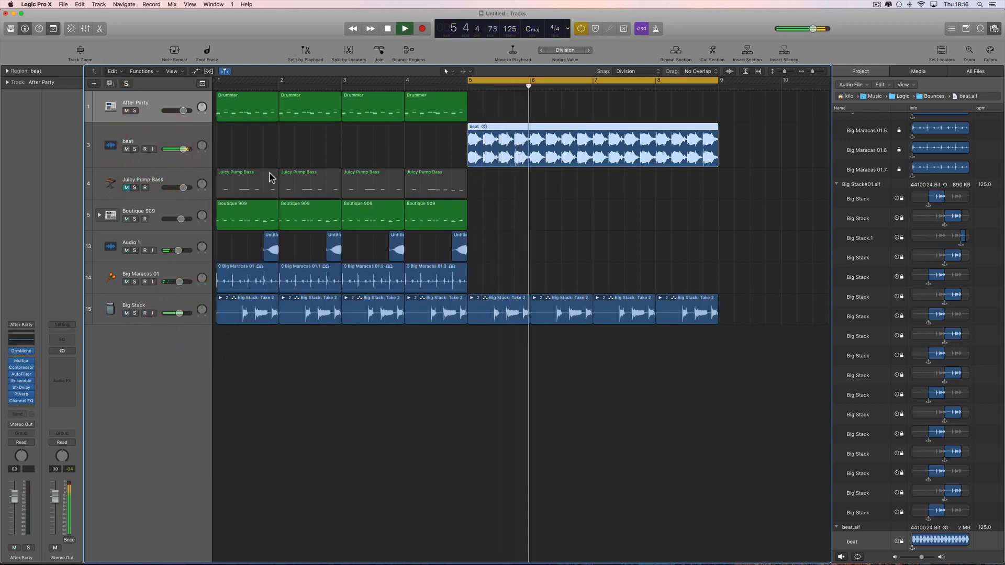
key("space")
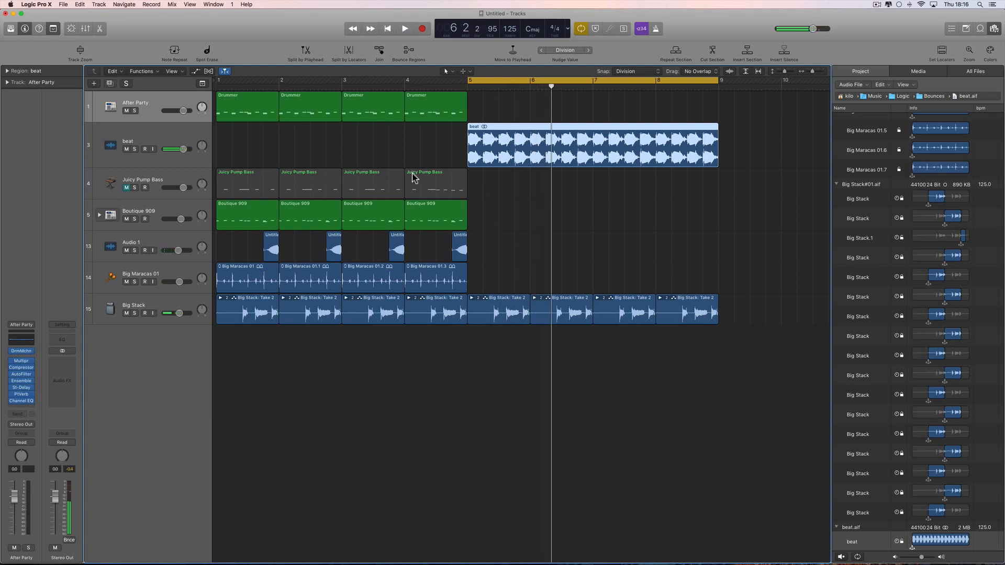
Step: Put the four Juicy Pump Bass regions back in bars 5 to 8, unmute that track, and play the section
left_click_drag(513, 187, 475, 200)
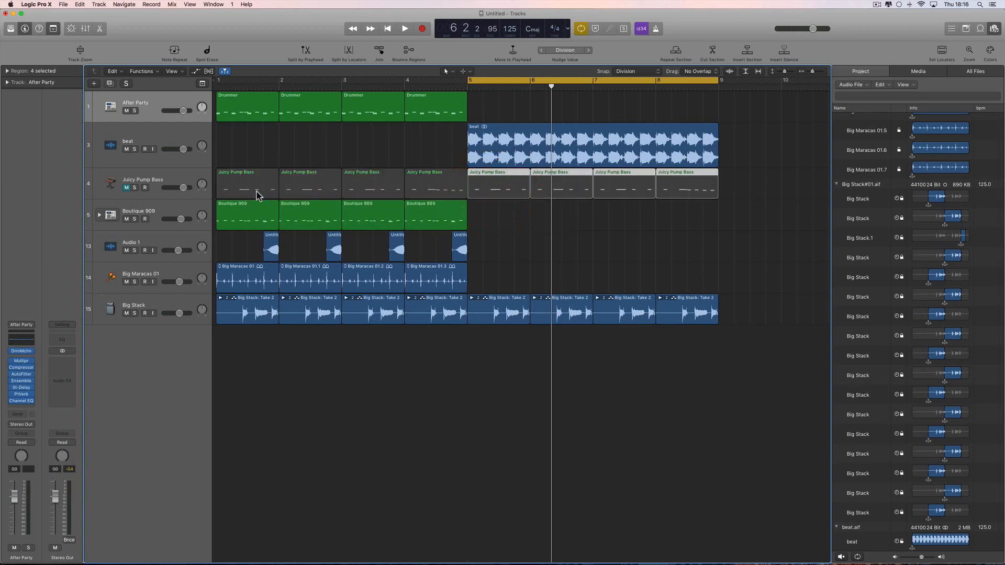
left_click(127, 187)
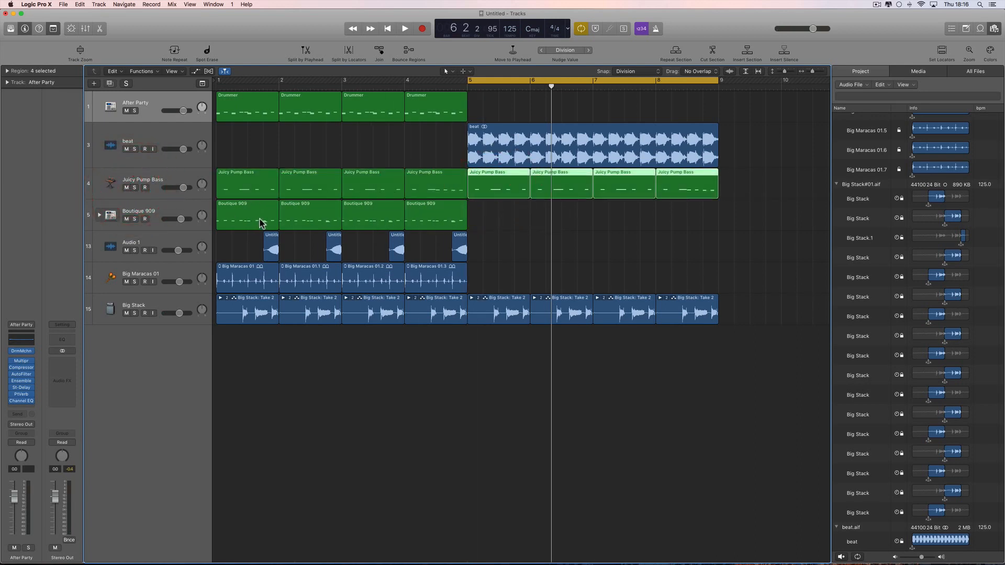
key("space")
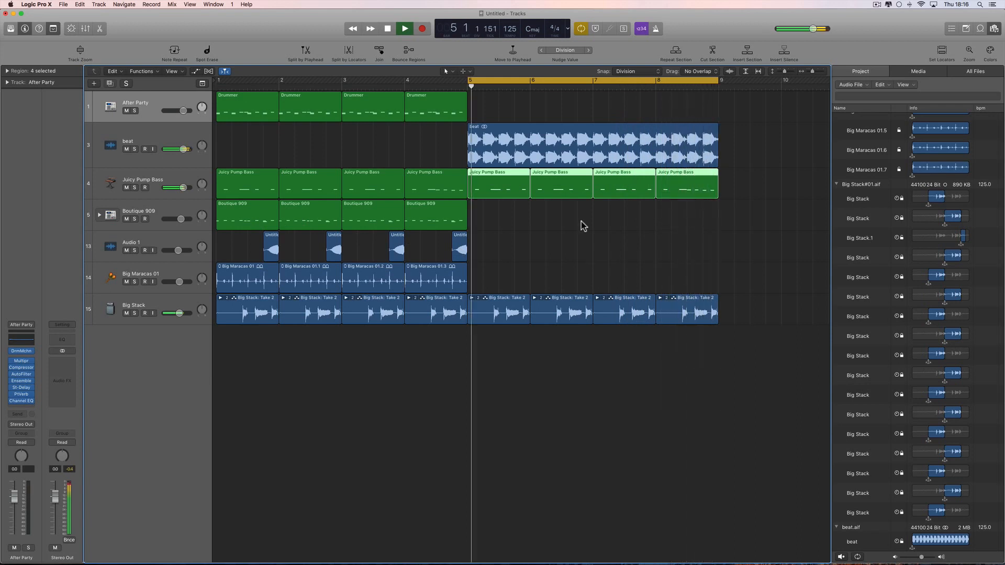
key("space")
Step: Move the cycle range to bars 1 to 4 and listen to the original parts
left_click_drag(492, 80, 242, 80)
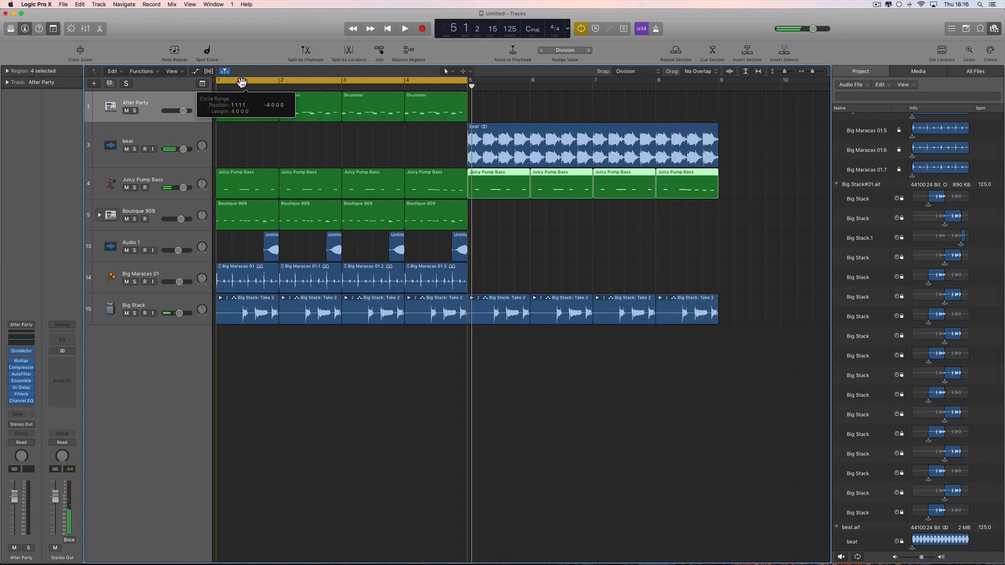
key("space")
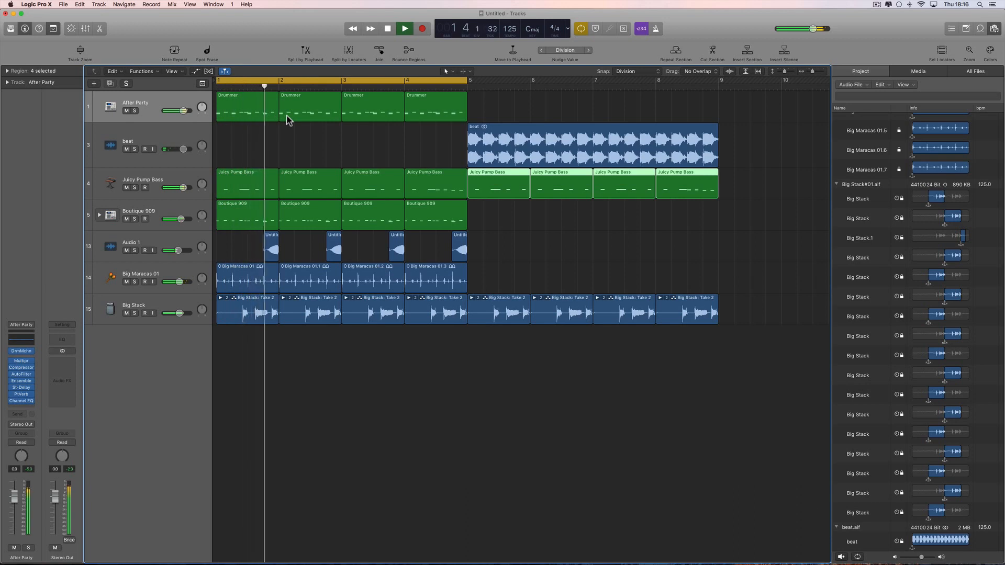
key("space")
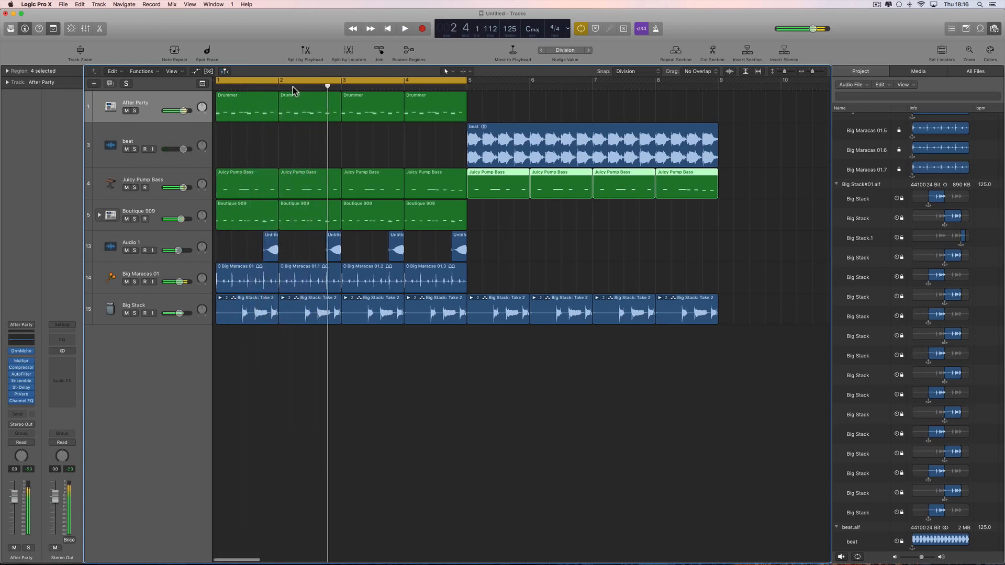
Step: Move the cycle range to bars 5 to 8, play the section, and slightly lower the beat track's volume
left_click_drag(291, 81, 529, 80)
key("space")
left_click_drag(184, 150, 182, 151)
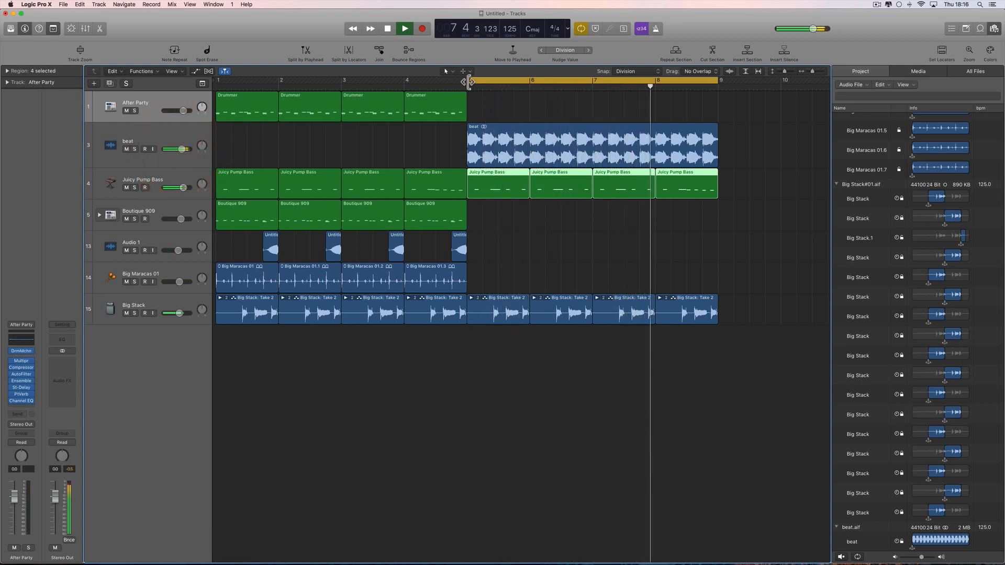
Step: Extend the cycle range to cover bars 1 to 8 and listen to the original parts and the bounced beat in turn
left_click_drag(468, 82, 216, 84)
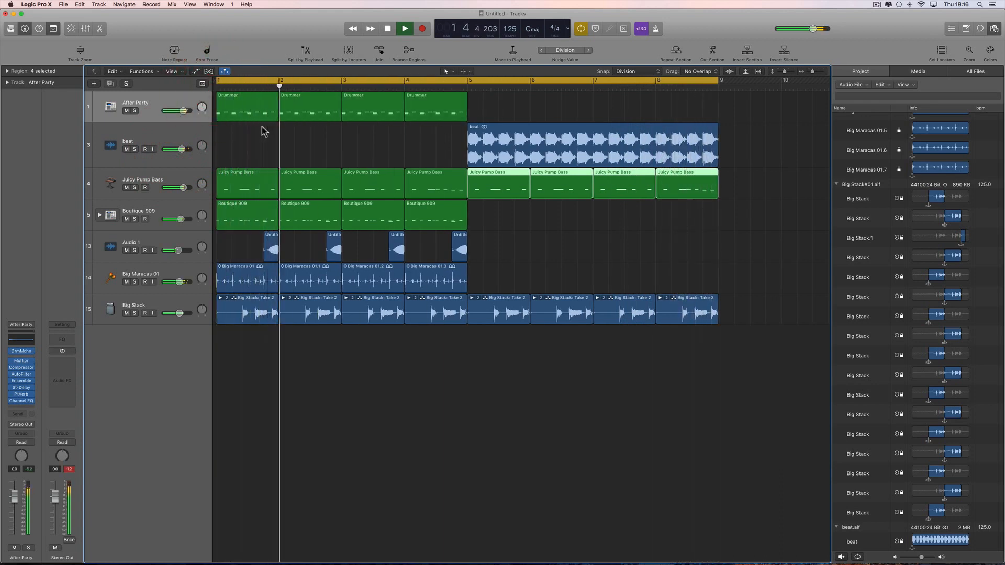
key("space")
key("space")
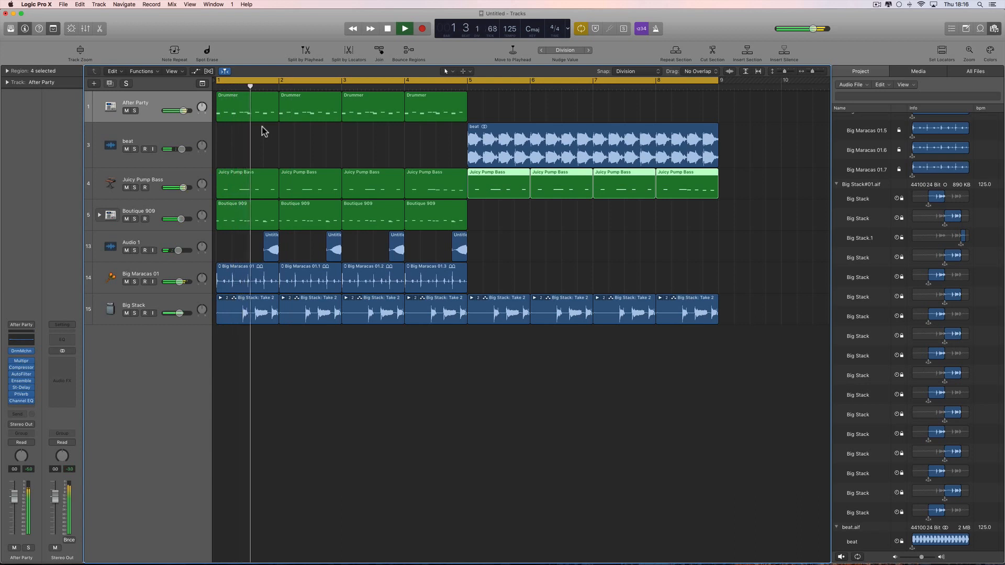
left_click(463, 88)
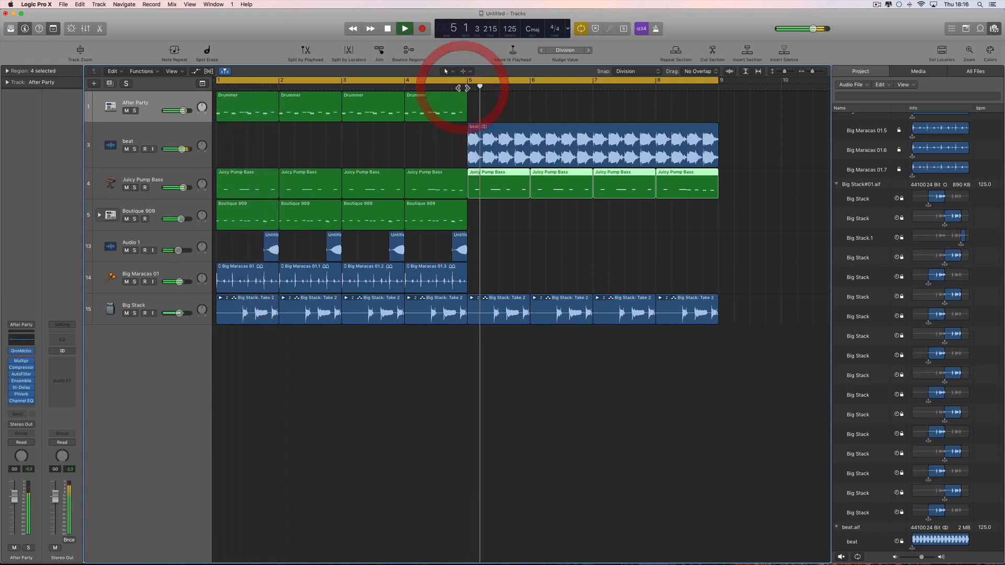
key("space")
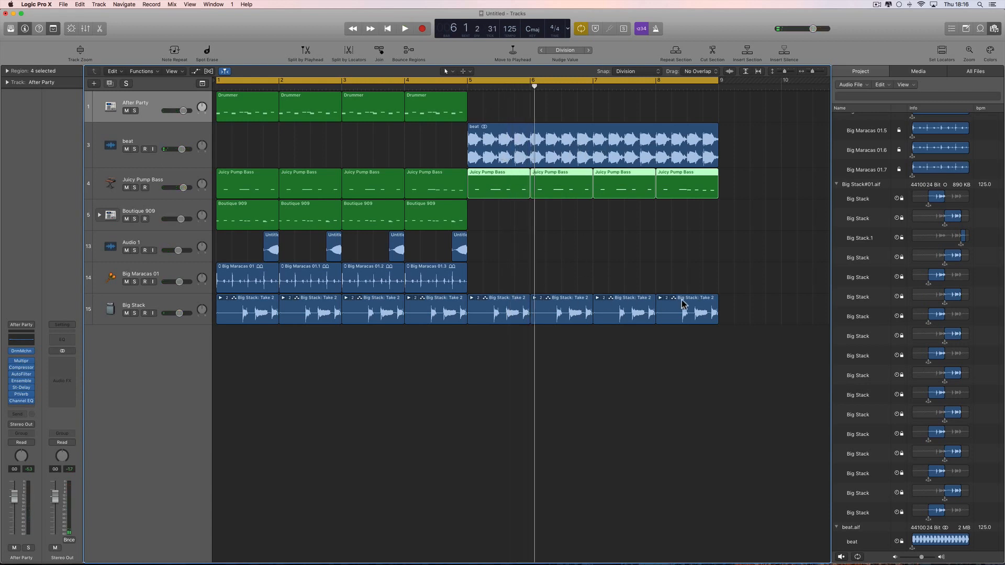
Step: Select the beat track, hide the project audio browser, and show the Smart Controls
left_click(183, 137)
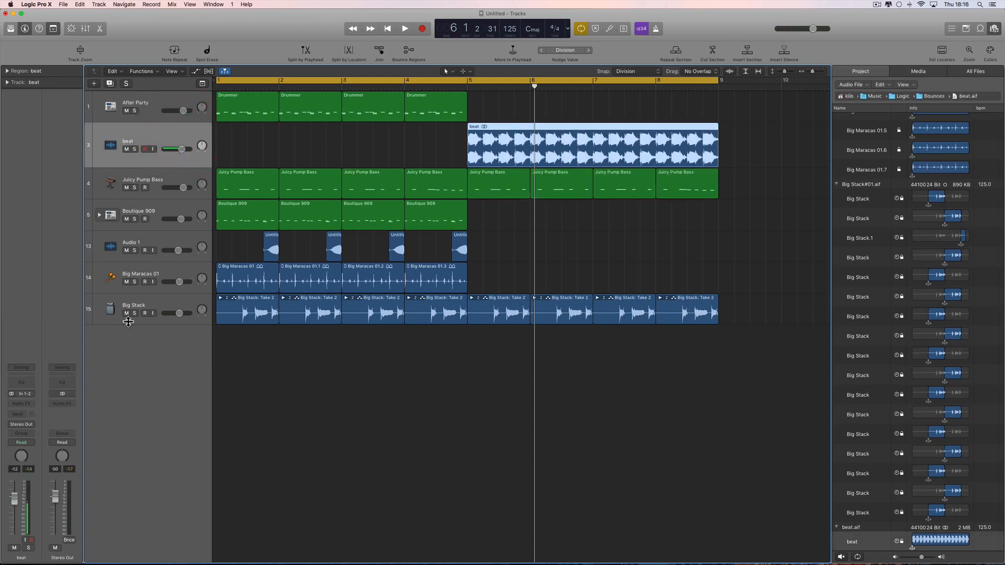
left_click(994, 30)
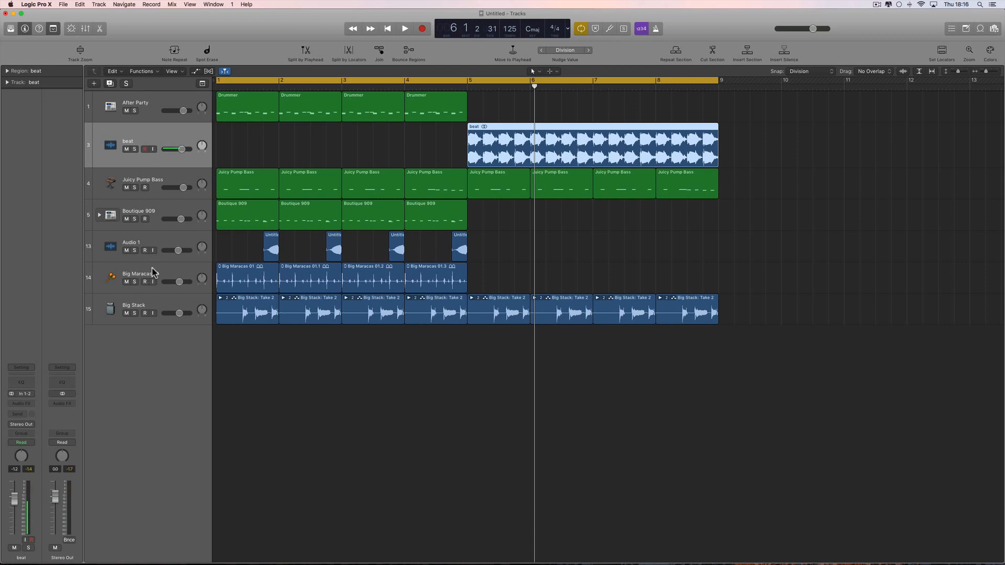
left_click(71, 29)
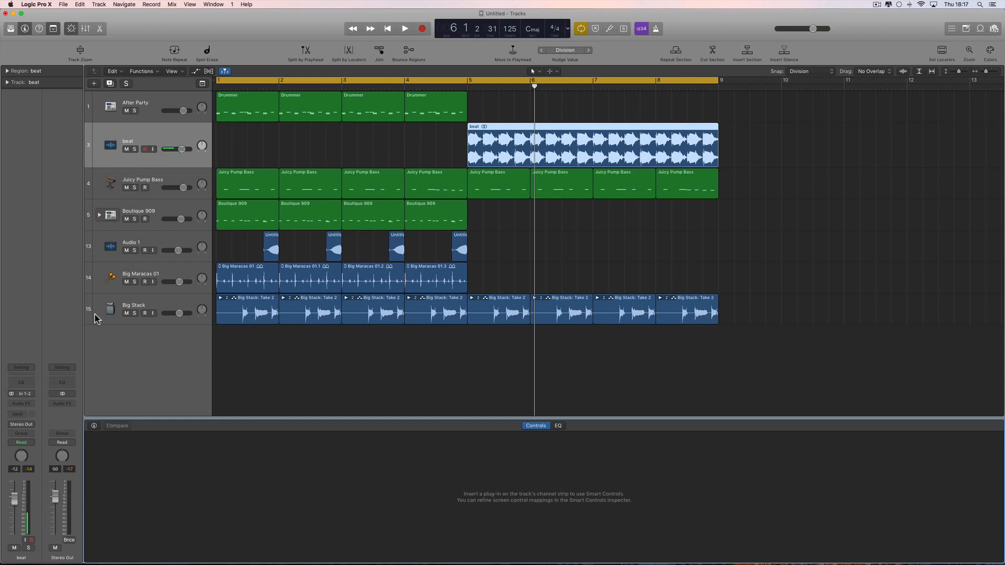
Step: Add a Channel EQ to the beat track and return the Smart Controls to the controls view after checking the EQ view
left_click(30, 383)
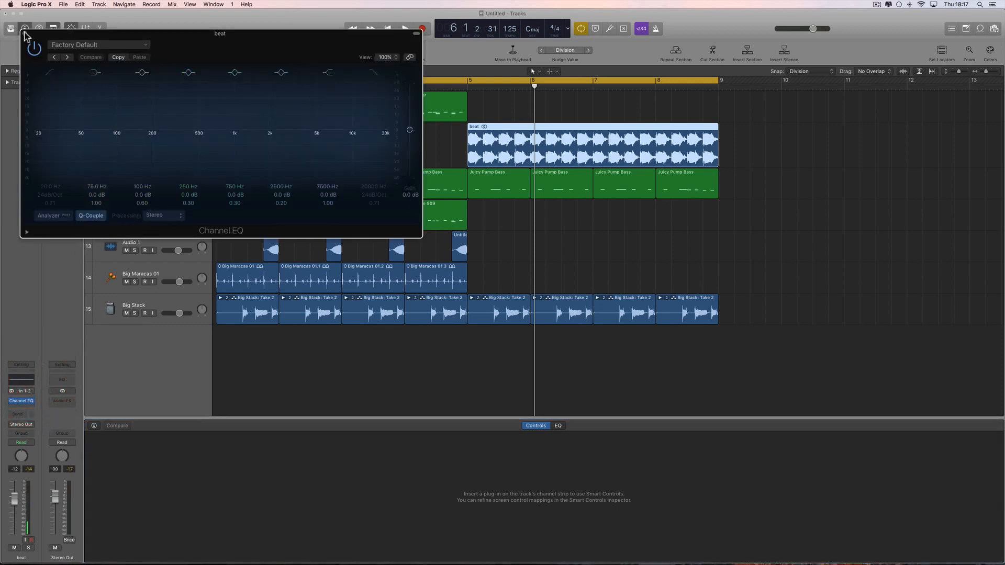
key("super+w")
left_click(558, 426)
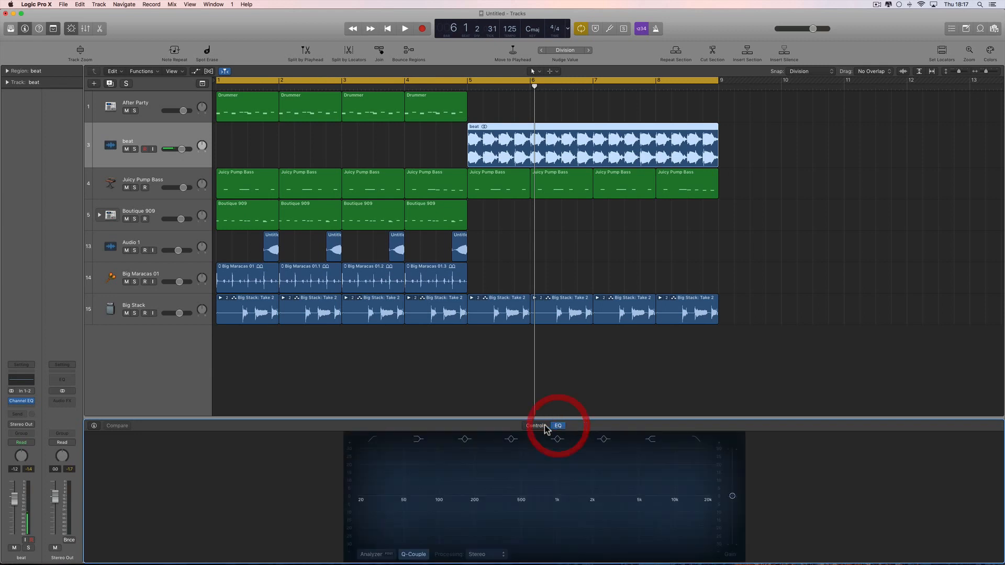
left_click(536, 425)
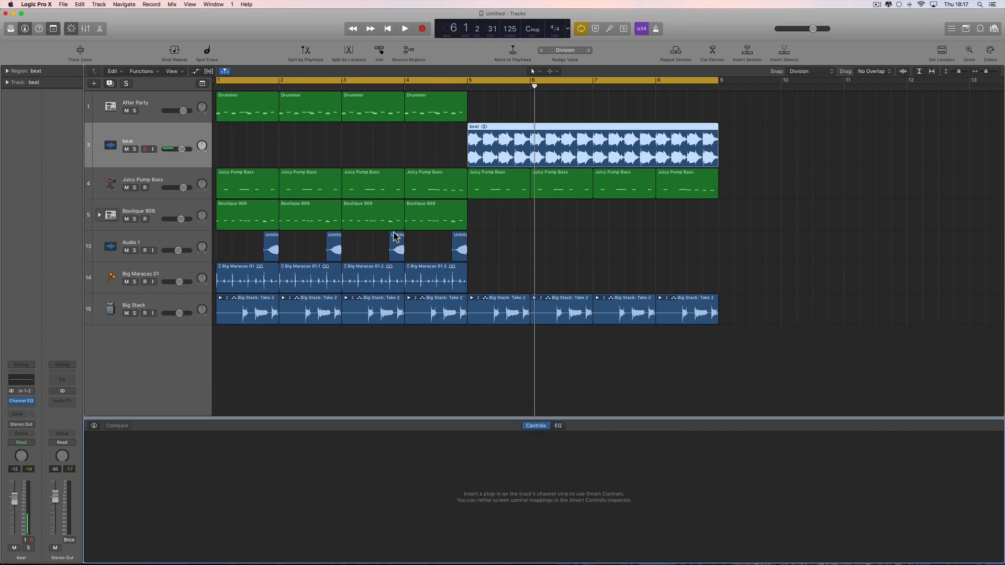
Step: Examine the After Party track's Smart Controls and its Drum Machine Designer kit pieces and effects
left_click(154, 99)
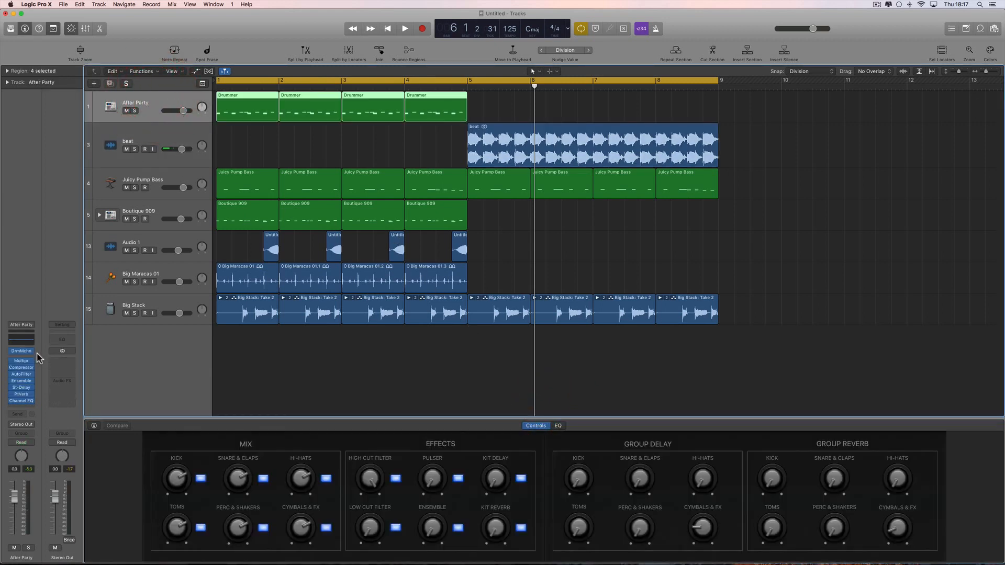
left_click(21, 350)
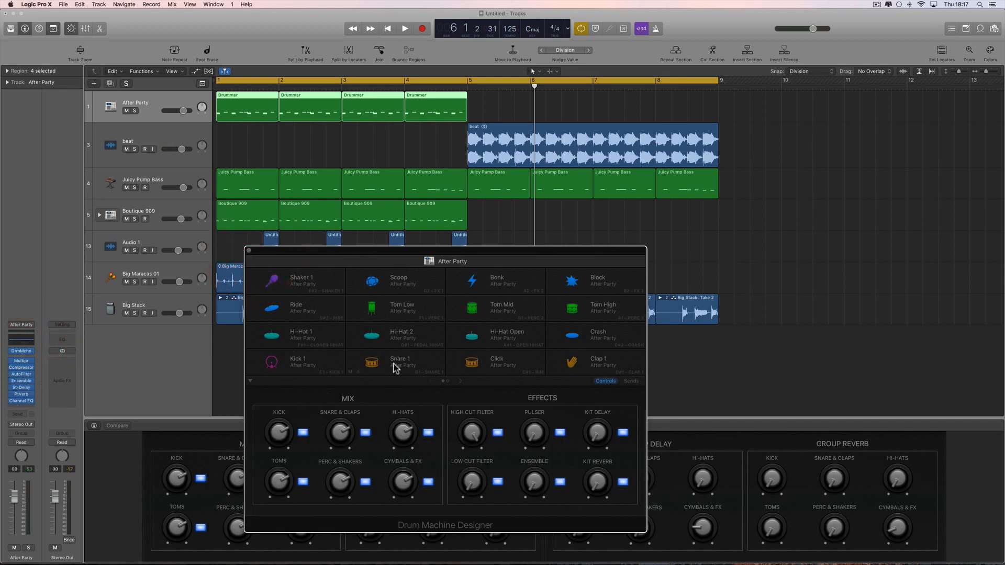
left_click(249, 251)
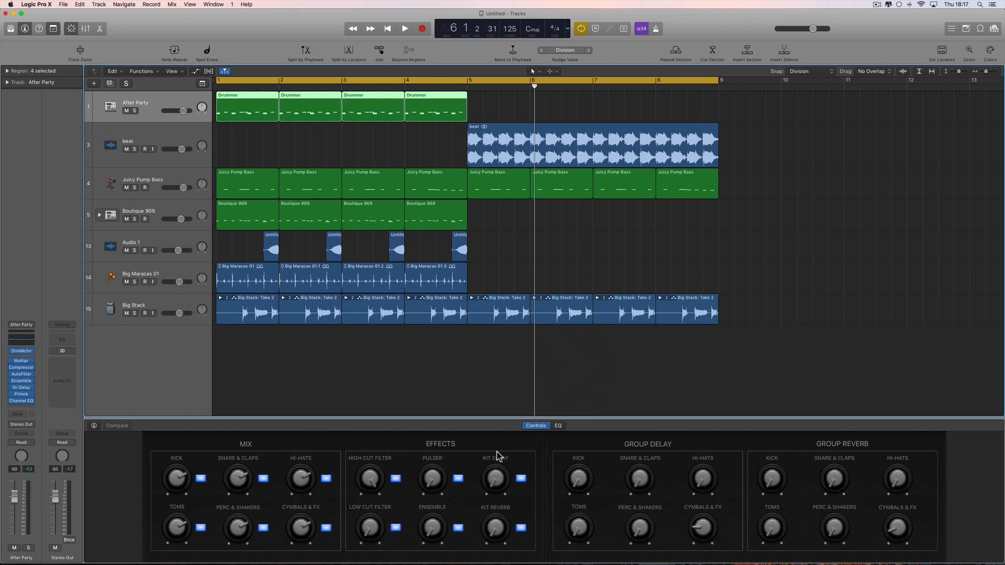
left_click(21, 351)
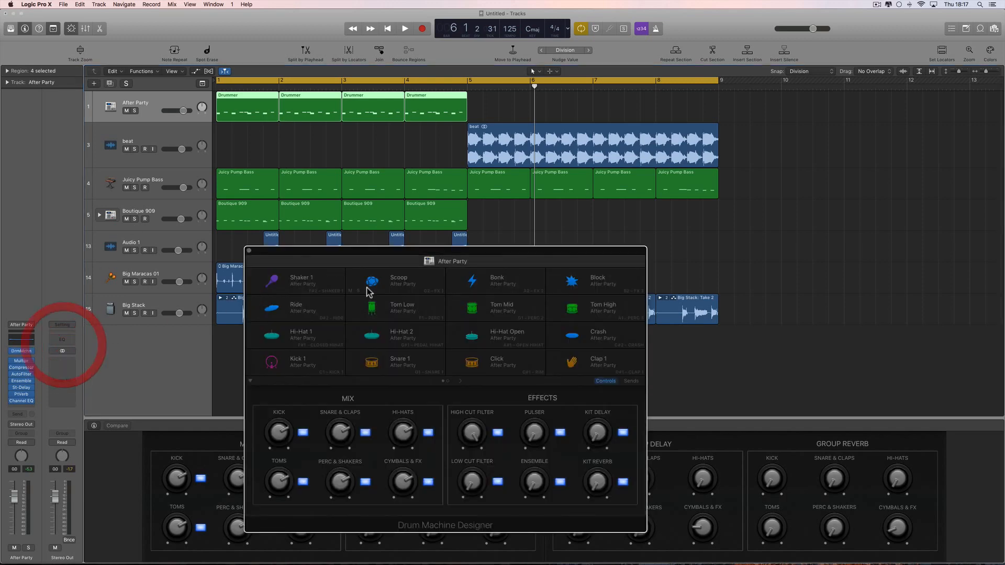
left_click(449, 210)
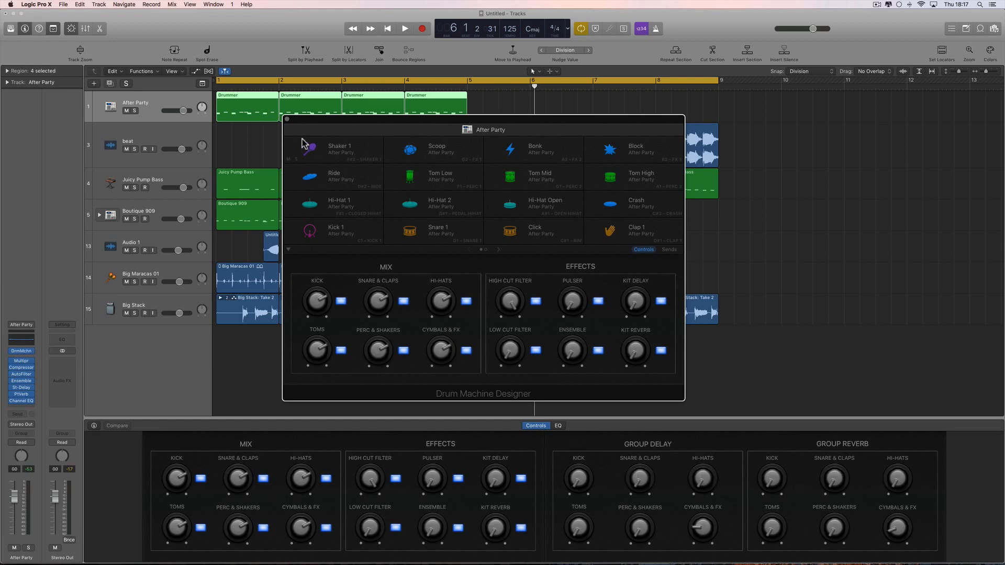
left_click(286, 119)
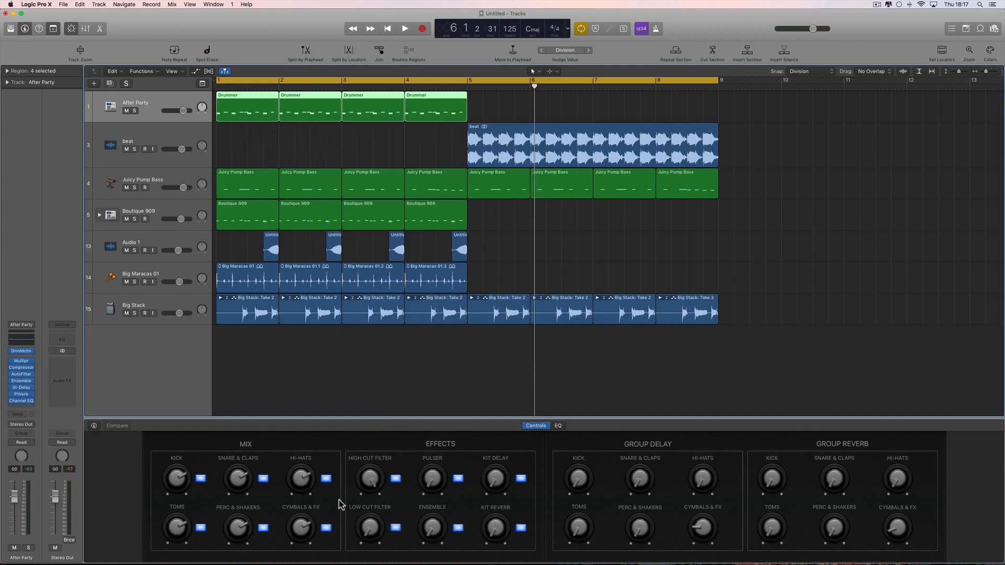
Step: Adjust After Party's High Cut Filter control, show its parameter mapping, and copy that mapping
left_click(369, 479)
left_click(93, 426)
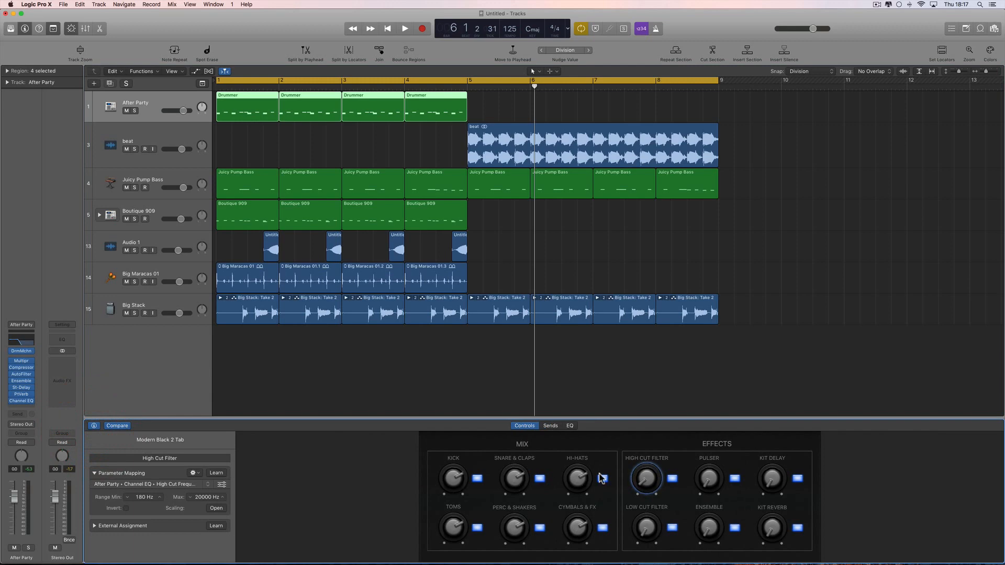
left_click_drag(652, 481, 649, 520)
left_click(194, 473)
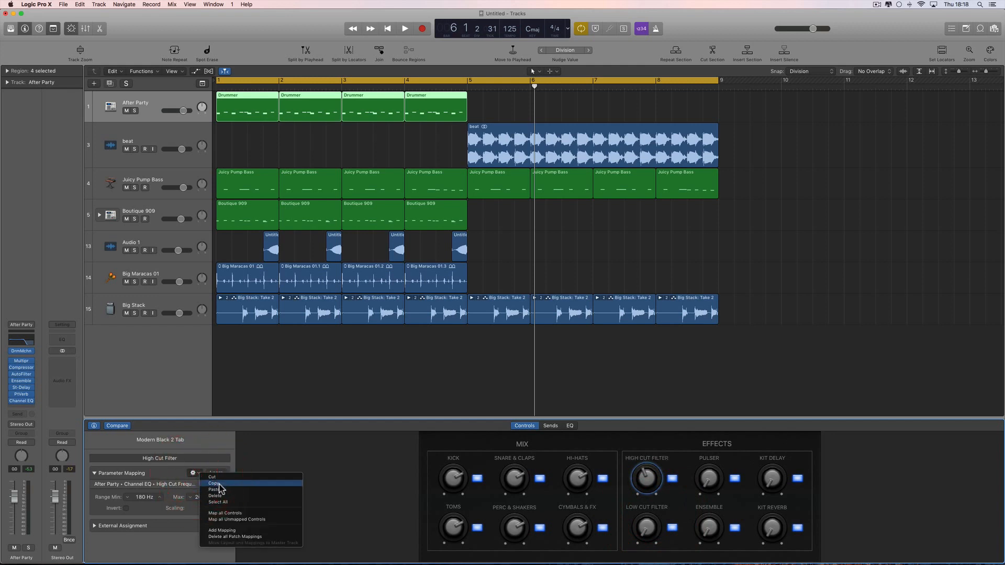
left_click(219, 484)
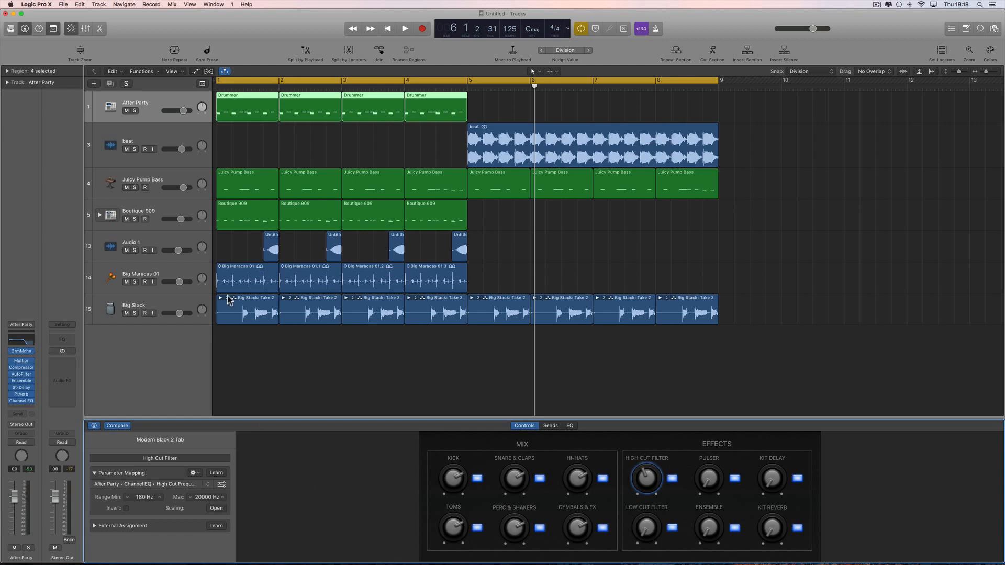
Step: Insert a stereo Compressor after the Channel EQ on the beat track and close its plug-in window
left_click(170, 141)
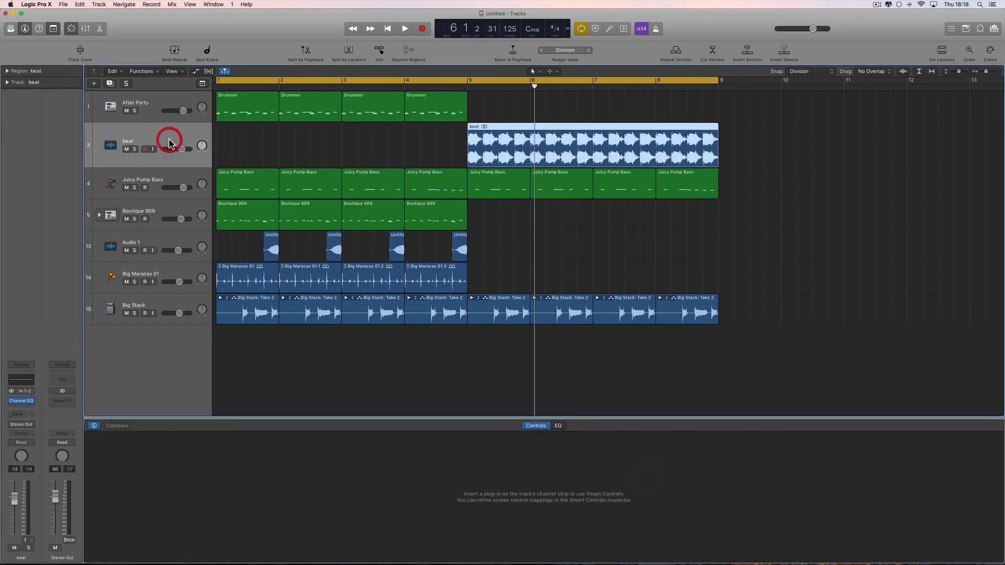
left_click(95, 426)
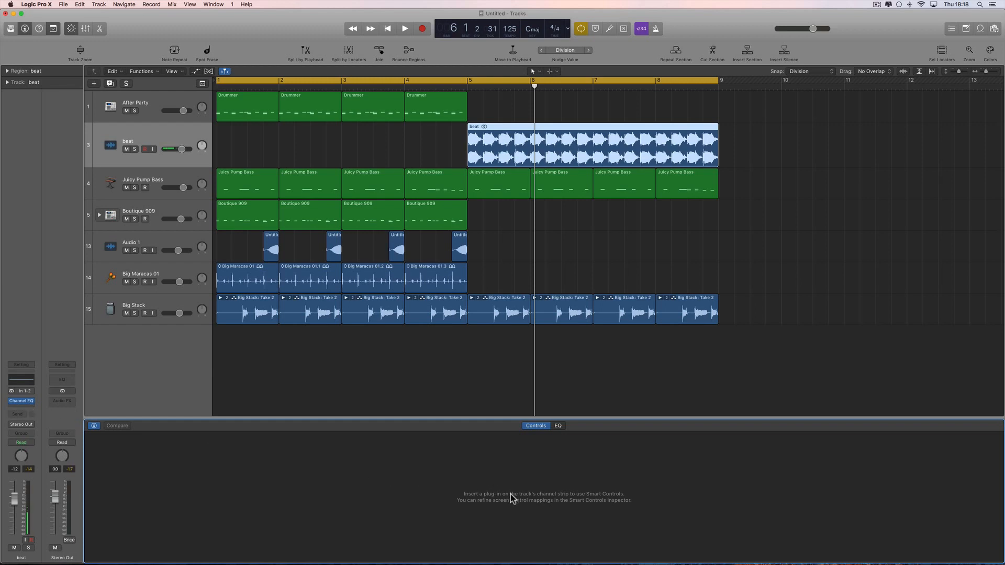
left_click(22, 401)
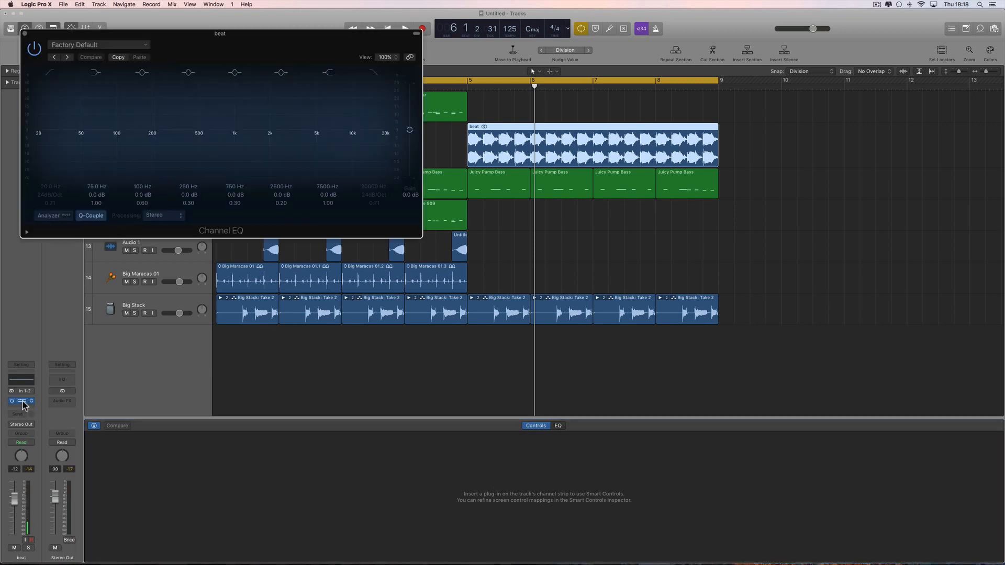
left_click(24, 35)
left_click(27, 406)
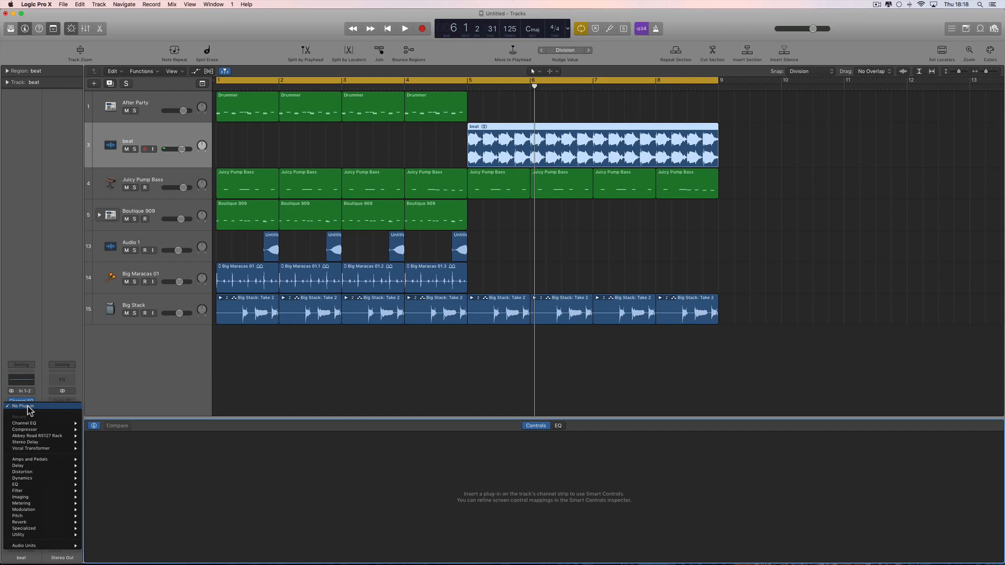
mouse_move(26, 482)
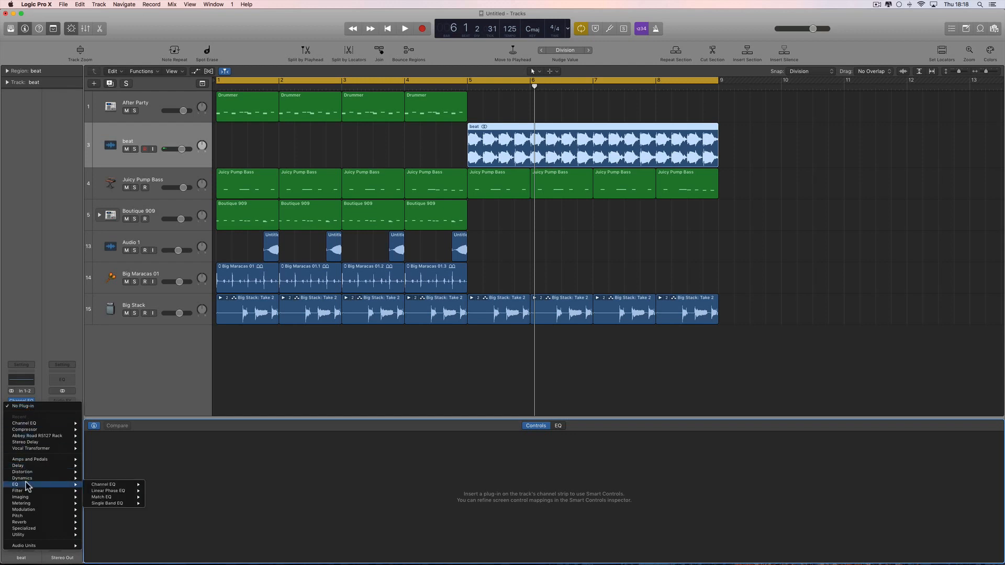
mouse_move(60, 479)
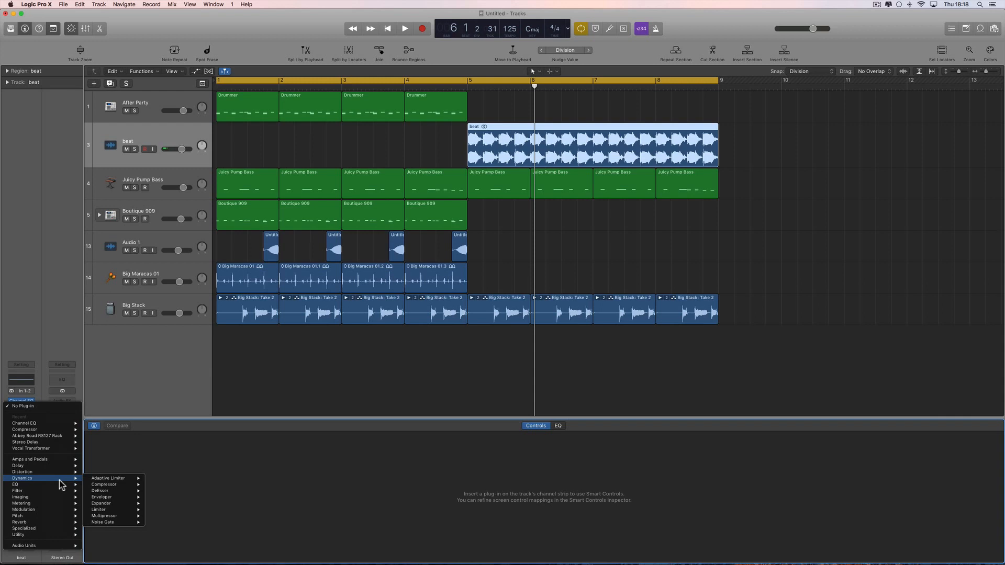
mouse_move(52, 430)
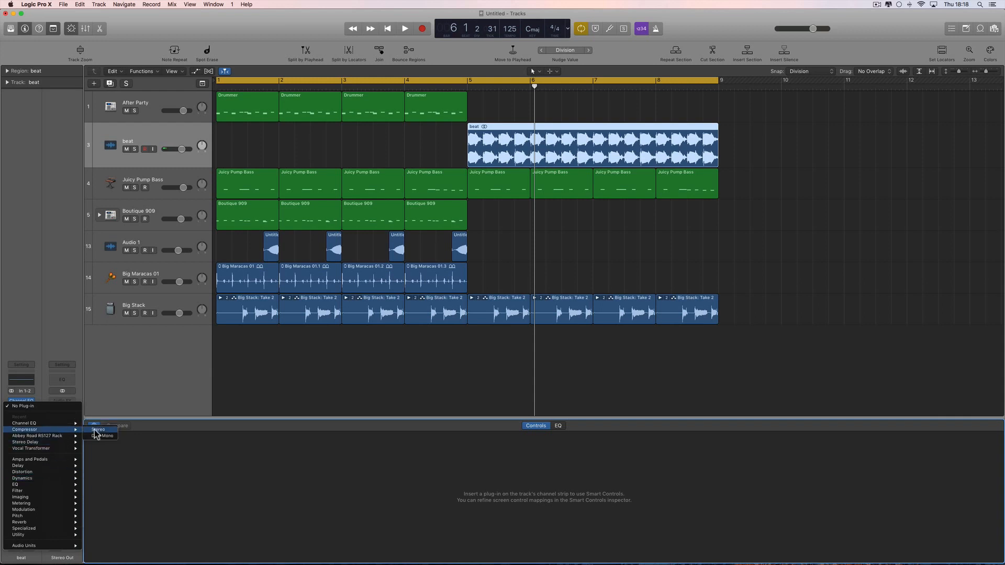
left_click(97, 429)
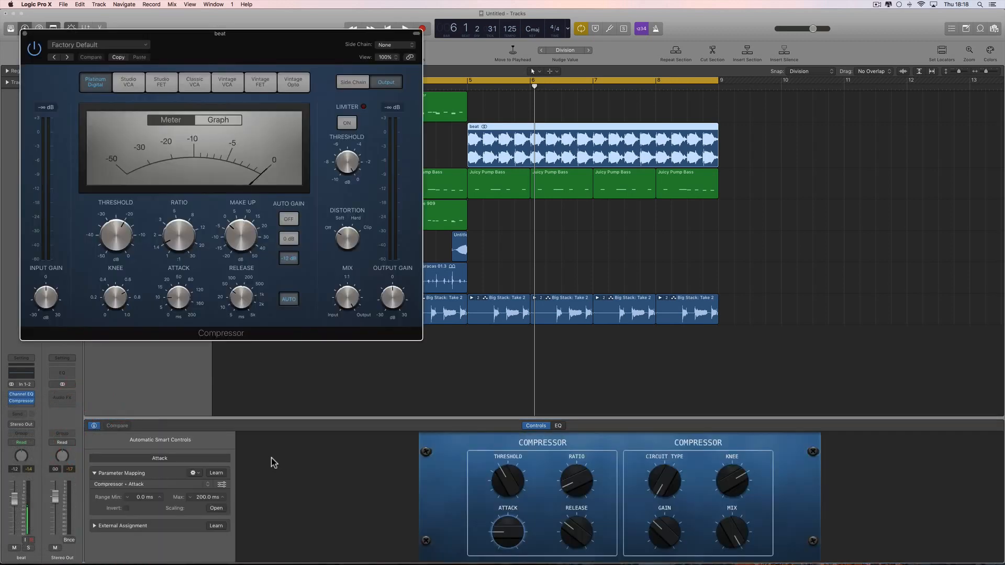
left_click(24, 33)
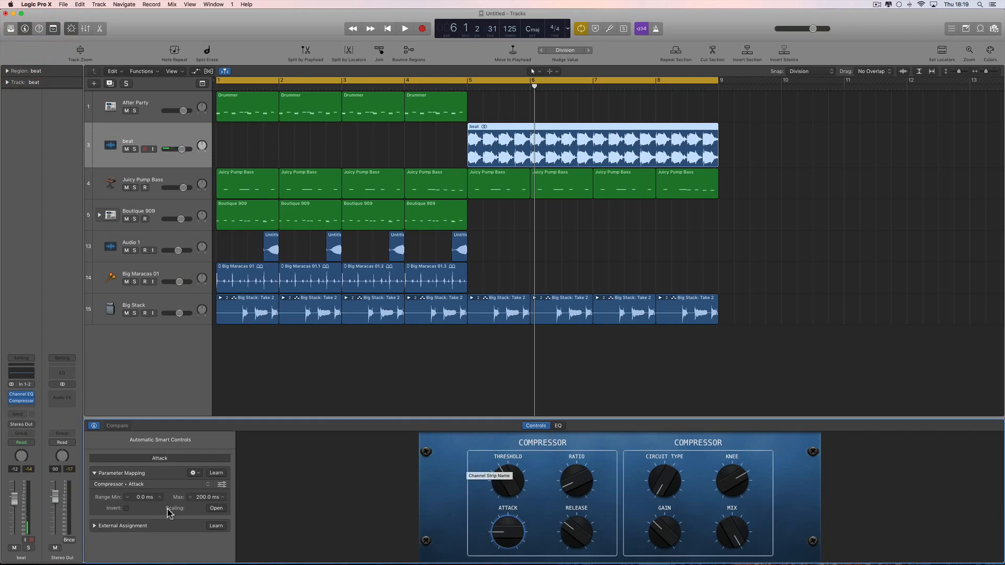
Step: Change the beat track's Smart Controls layout to Modern Black 8
left_click(167, 440)
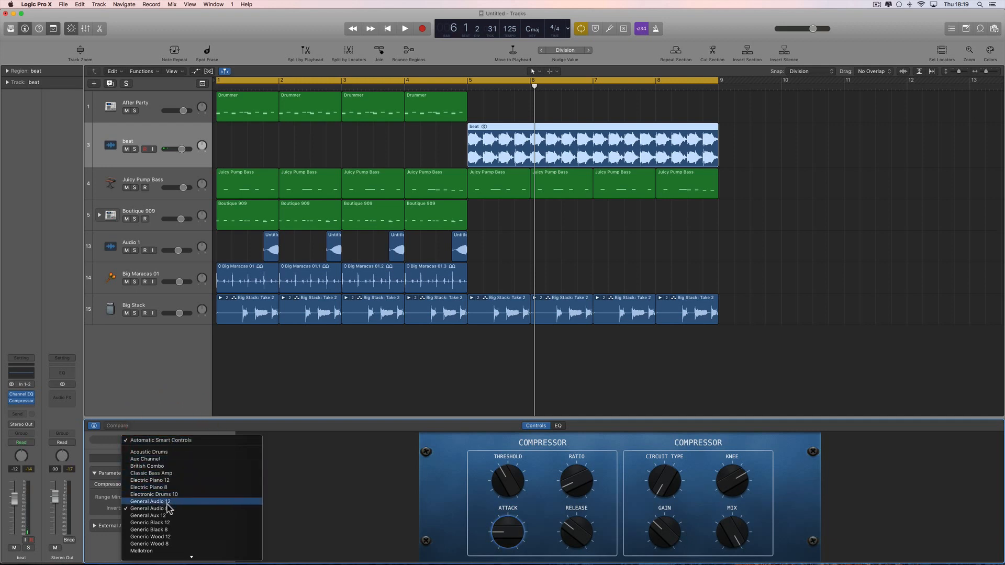
scroll(167, 507, "down", 4)
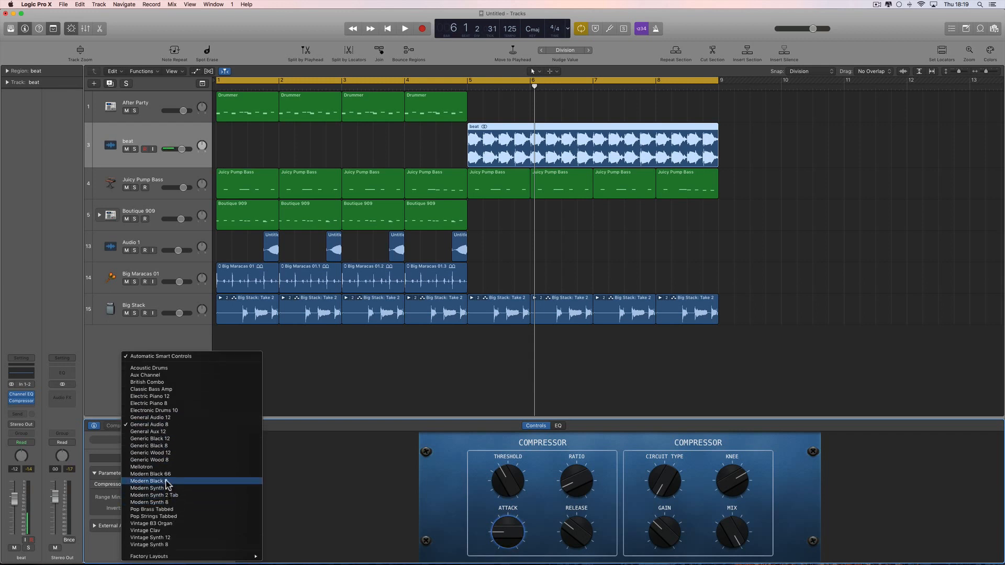
left_click(166, 481)
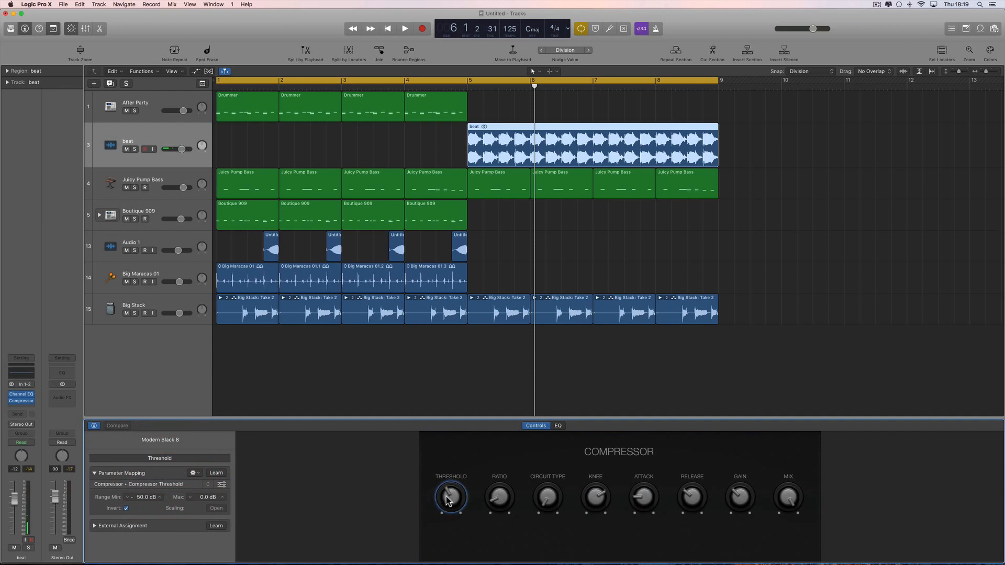
Step: Delete the Threshold control's mapping on the beat track and paste the copied High Cut Filter mapping in its place
left_click(197, 473)
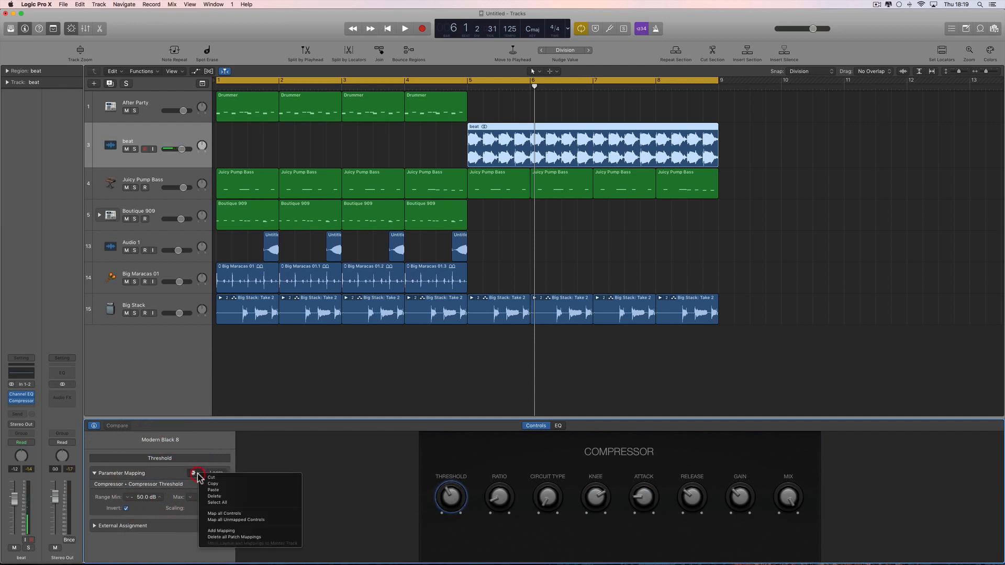
left_click(222, 497)
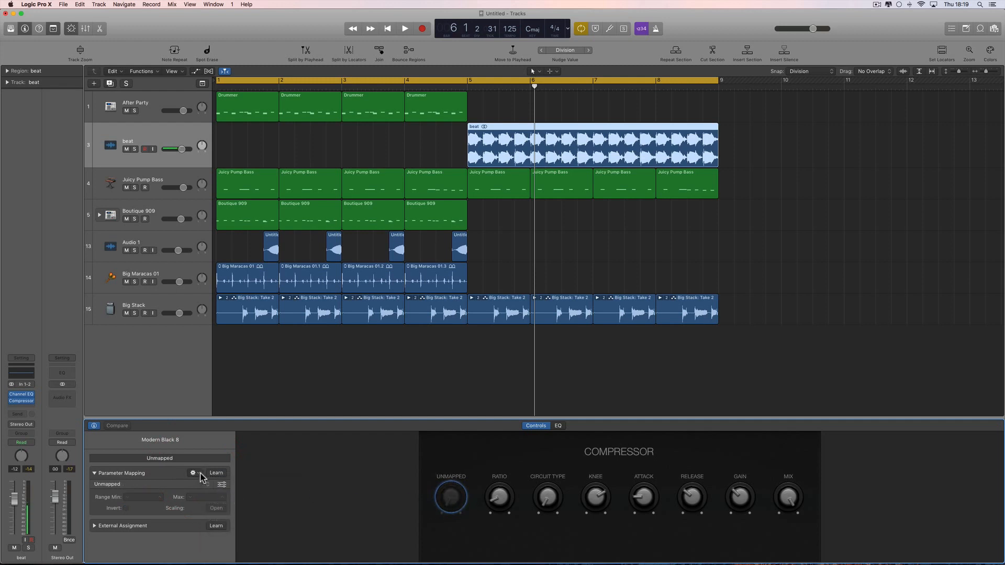
left_click(200, 476)
left_click(217, 492)
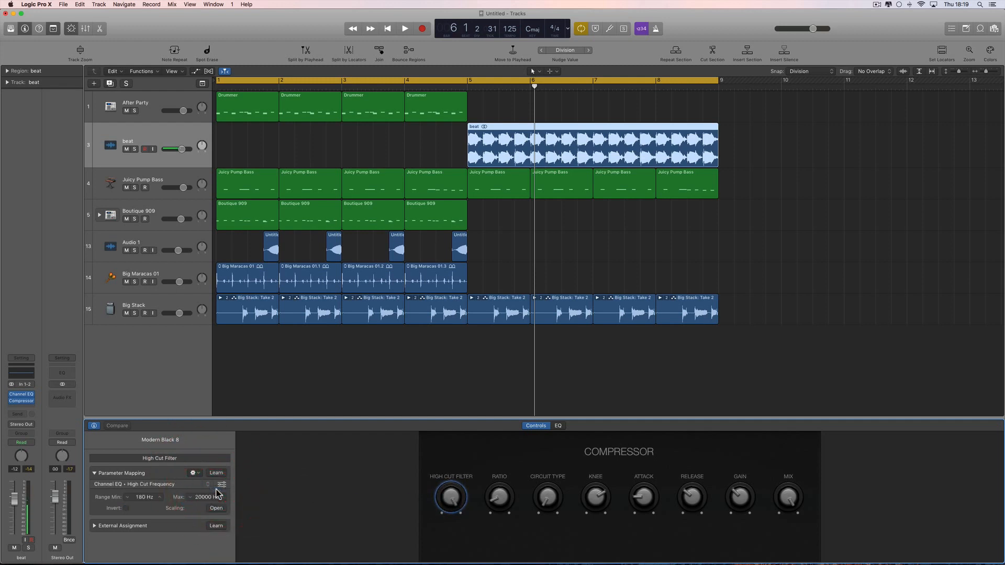
Step: Open the beat track's Channel EQ and test the High Cut Filter control with a short playback
left_click(21, 394)
left_click_drag(451, 495, 490, 325)
key("space")
key("space")
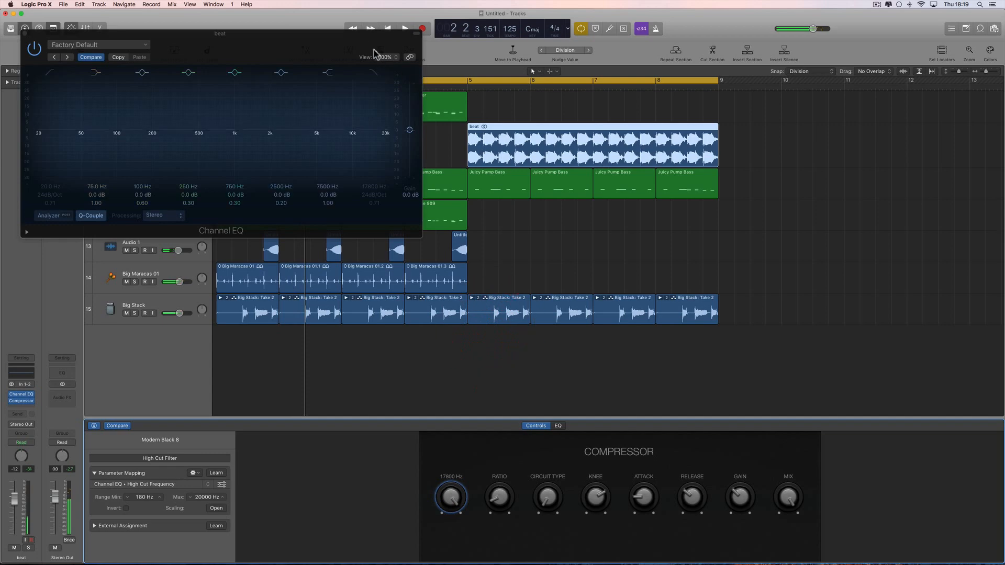
Step: Move the Channel EQ window clear of the beat region and set the cycle range to bars 5 to 8
left_click_drag(361, 33, 539, 218)
left_click(549, 127)
left_click_drag(471, 81, 716, 94)
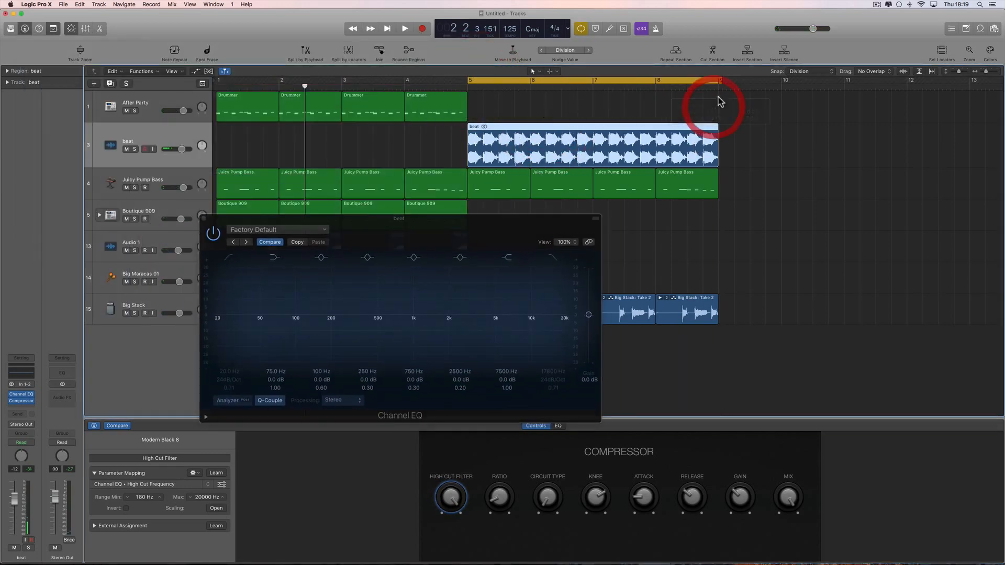
left_click(688, 145)
Step: Play the cycled section while turning down the beat track's High Cut Filter control, and stop playback
key("space")
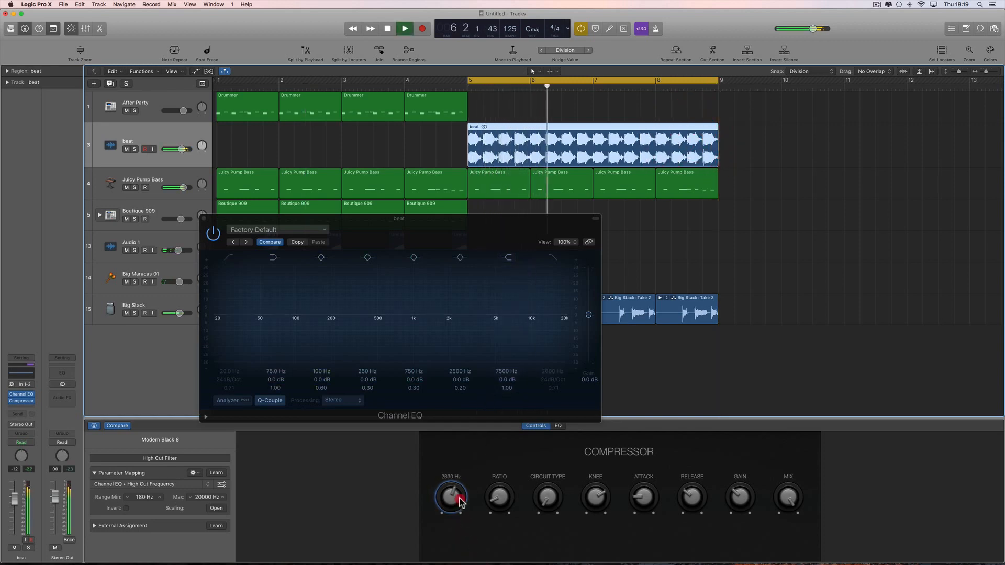
left_click_drag(450, 497, 377, 486)
key("space")
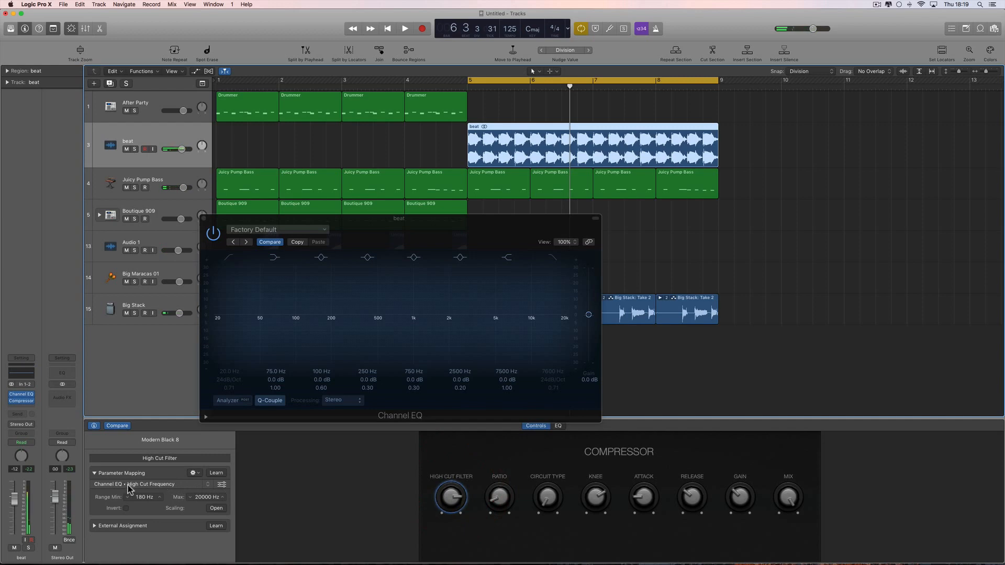
left_click(207, 484)
mouse_move(214, 492)
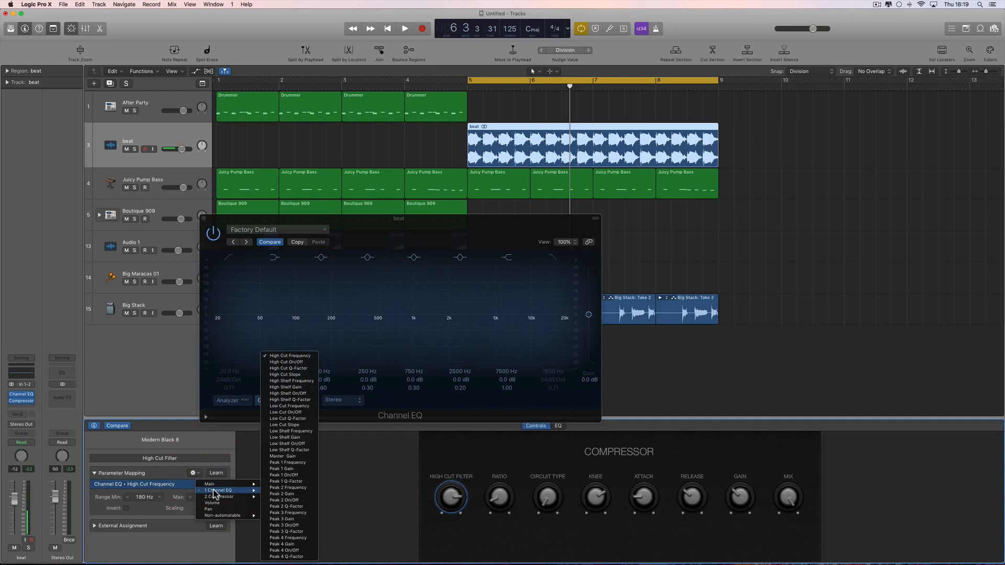
left_click(221, 471)
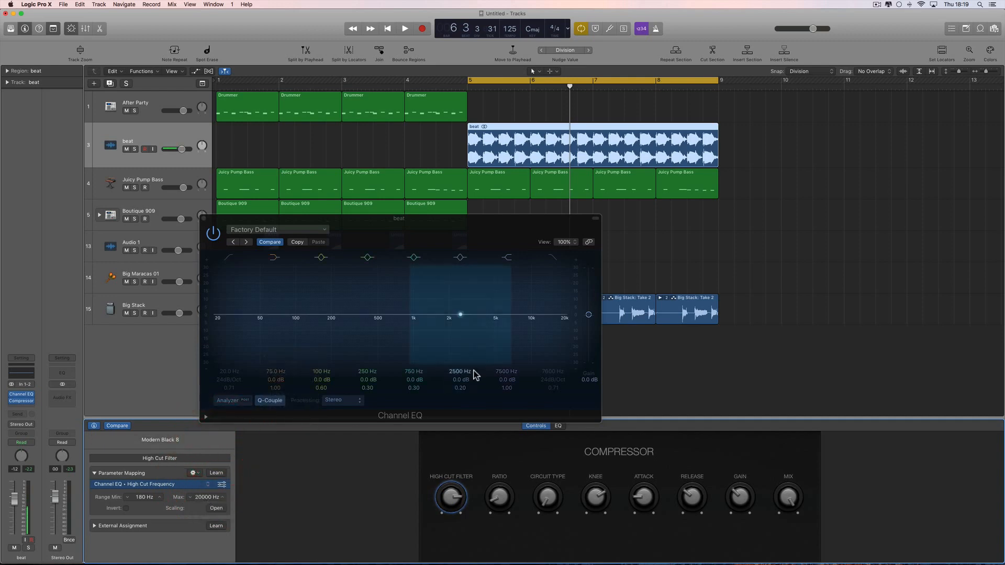
Step: Enable the high cut band in the beat track's Channel EQ and sweep the High Cut Filter control to 20000 Hz during playback
left_click(554, 259)
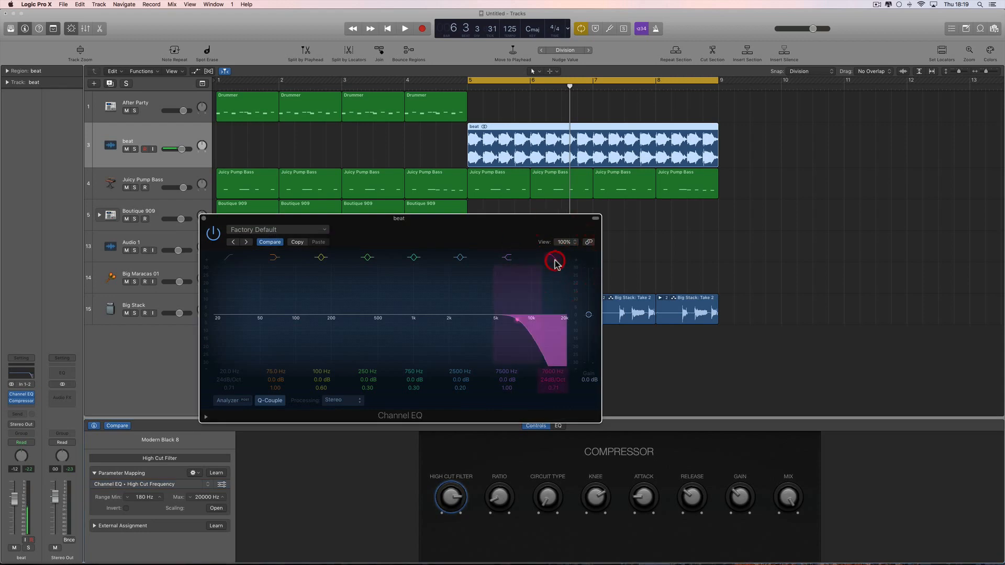
left_click_drag(452, 493, 447, 438)
key("space")
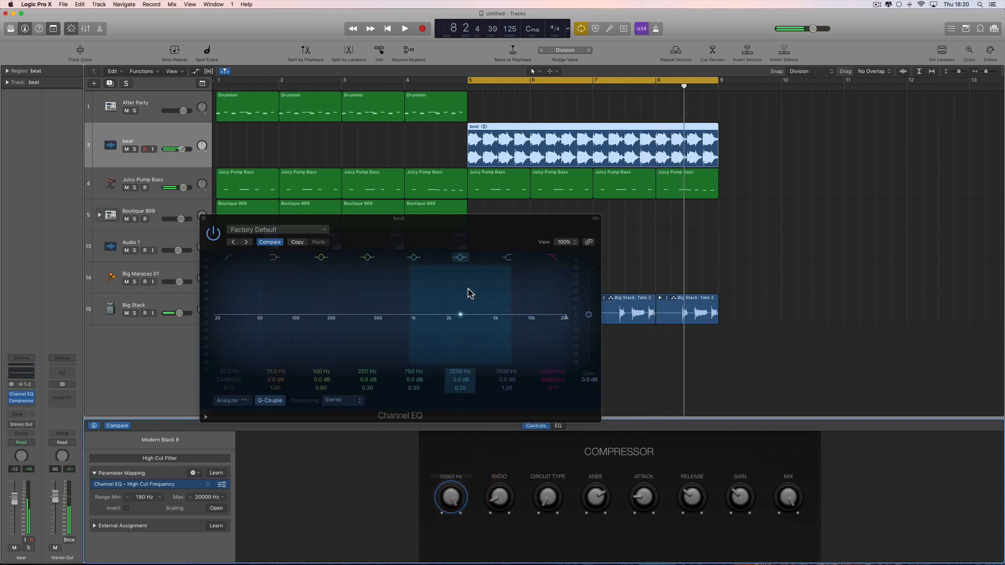
Step: Close the beat track's Channel EQ window and open the After Party track's Channel EQ in the middle of the workspace
left_click_drag(477, 226, 764, 268)
left_click(631, 240)
left_click(173, 102)
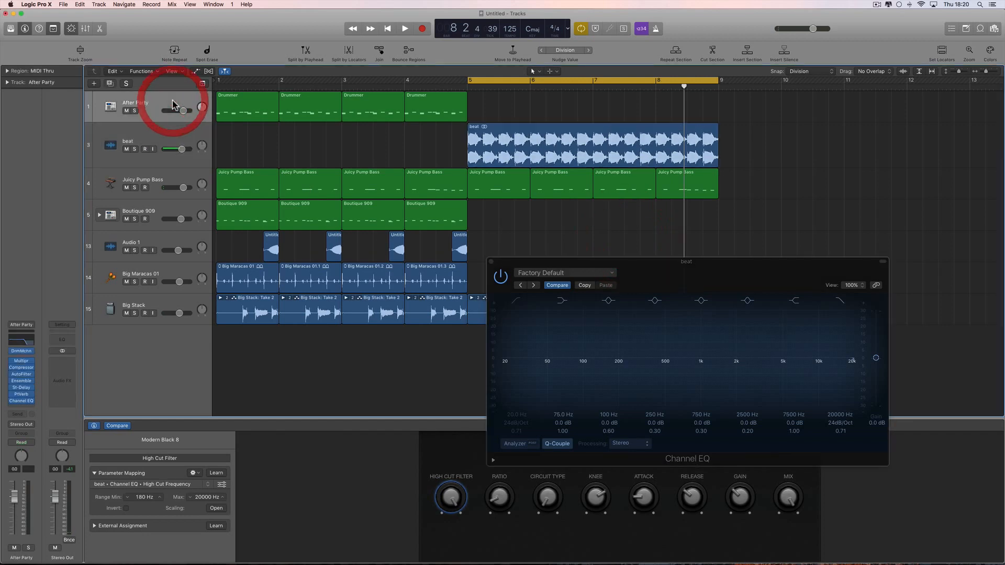
left_click_drag(552, 264, 660, 177)
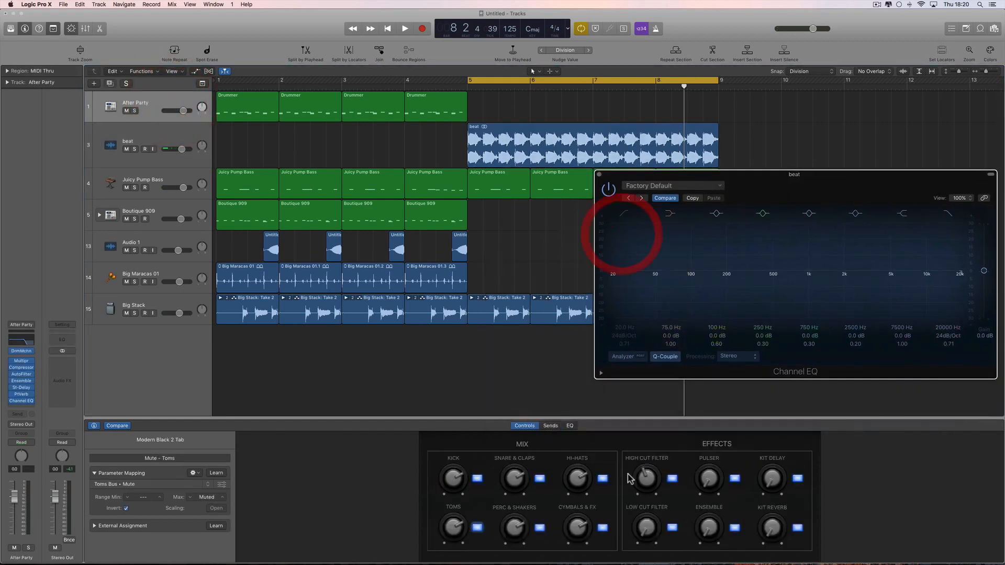
left_click(599, 174)
left_click(20, 342)
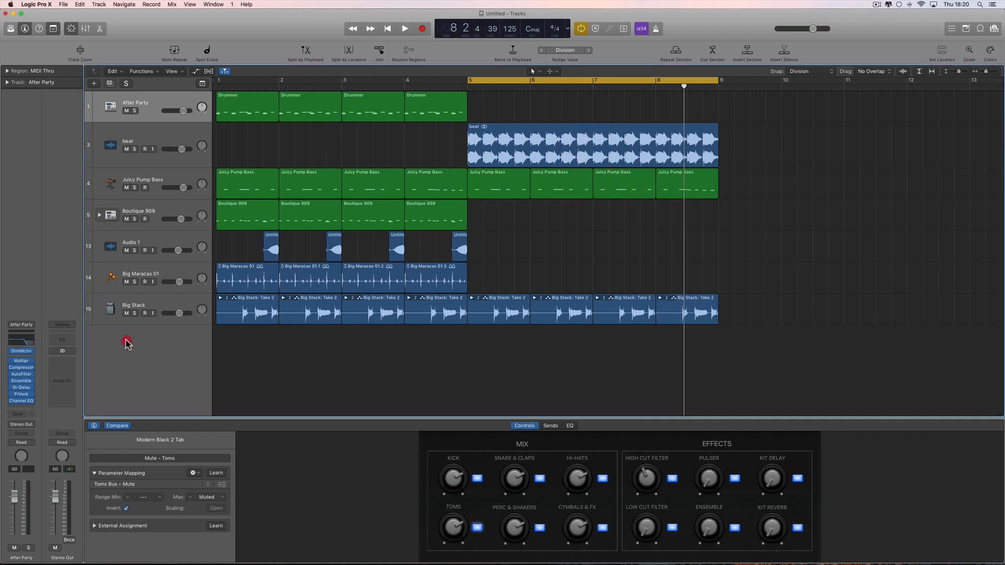
left_click_drag(295, 42, 513, 139)
left_click(576, 343)
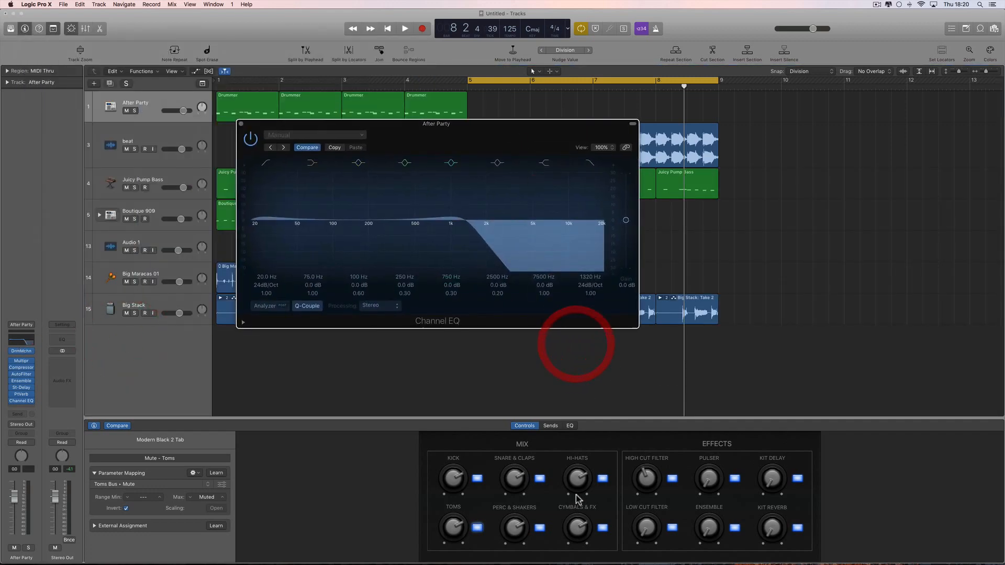
Step: Raise After Party's High Cut Filter to about 17000 Hz, copy its Channel EQ setting and close the plug-in window
left_click_drag(648, 481, 668, 452)
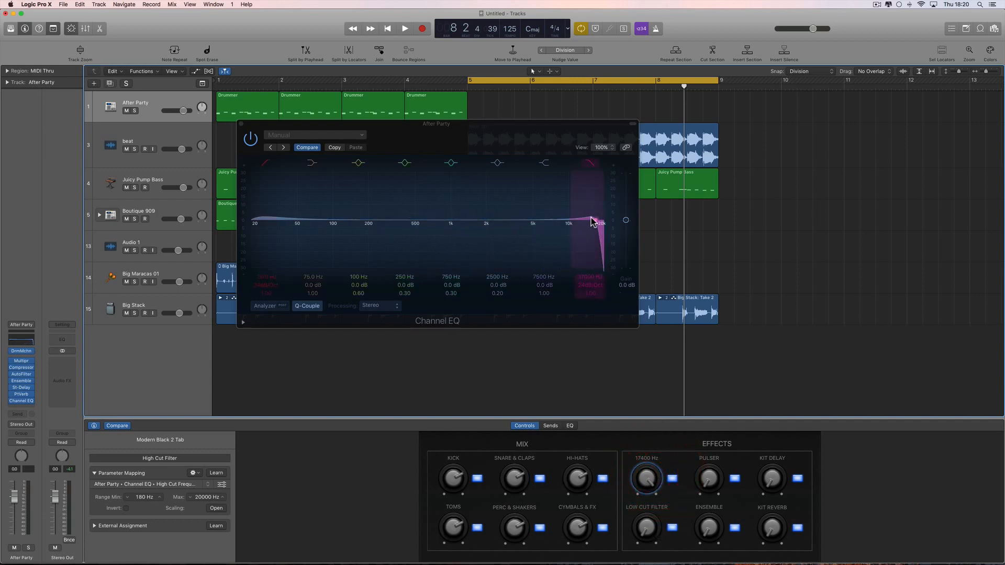
left_click(333, 136)
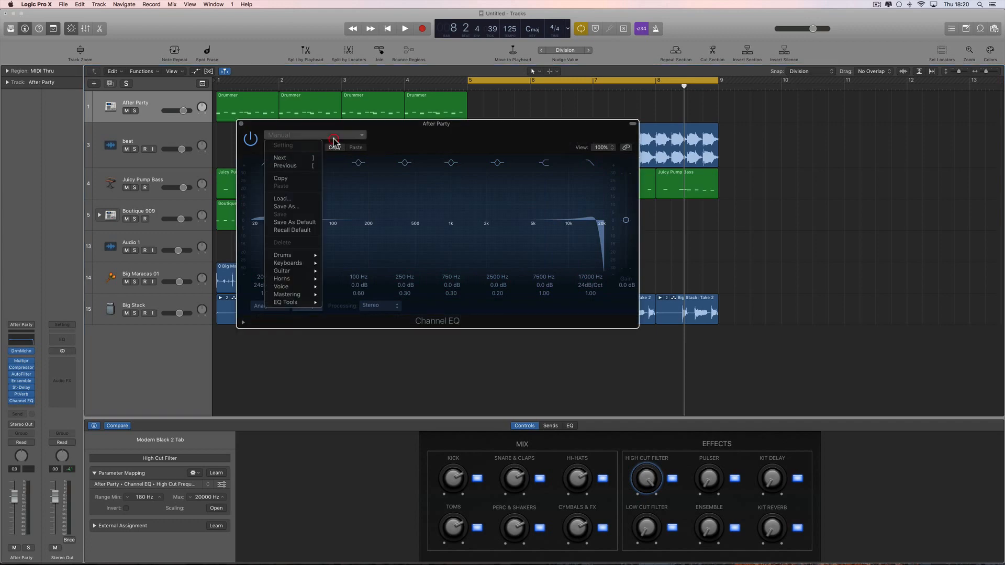
left_click(361, 198)
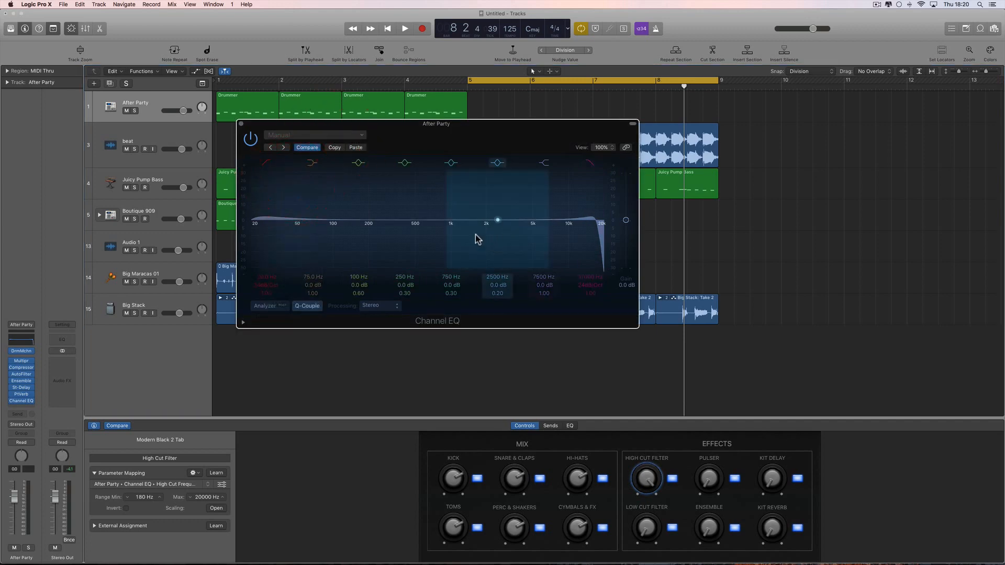
left_click(240, 124)
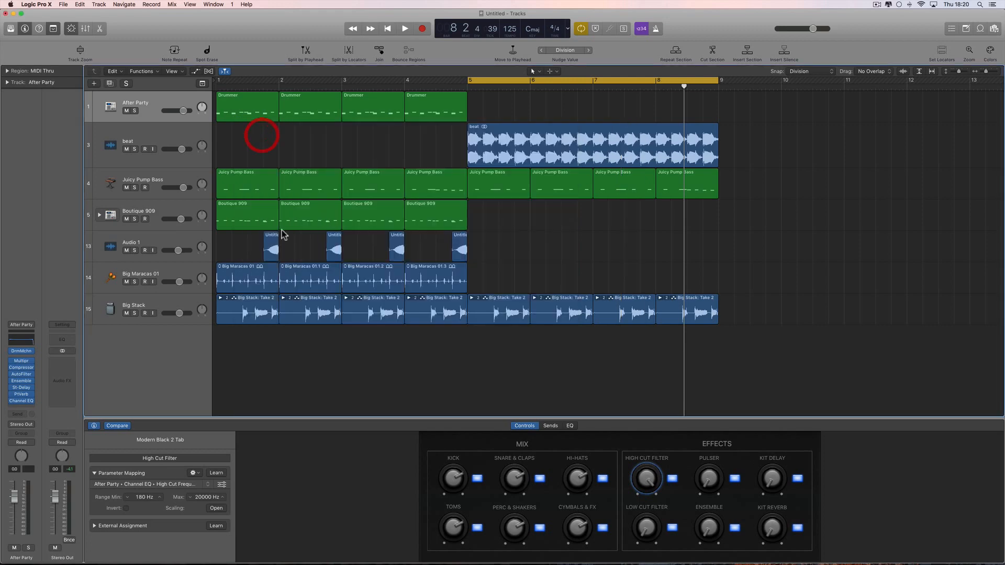
Step: Paste the copied Channel EQ setting into the beat track's Channel EQ
left_click(172, 145)
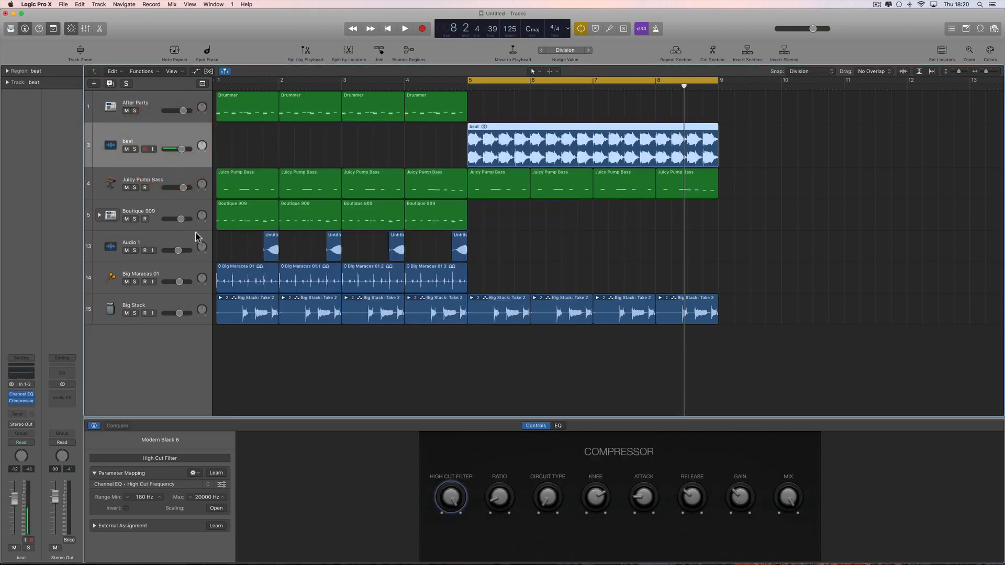
left_click(23, 374)
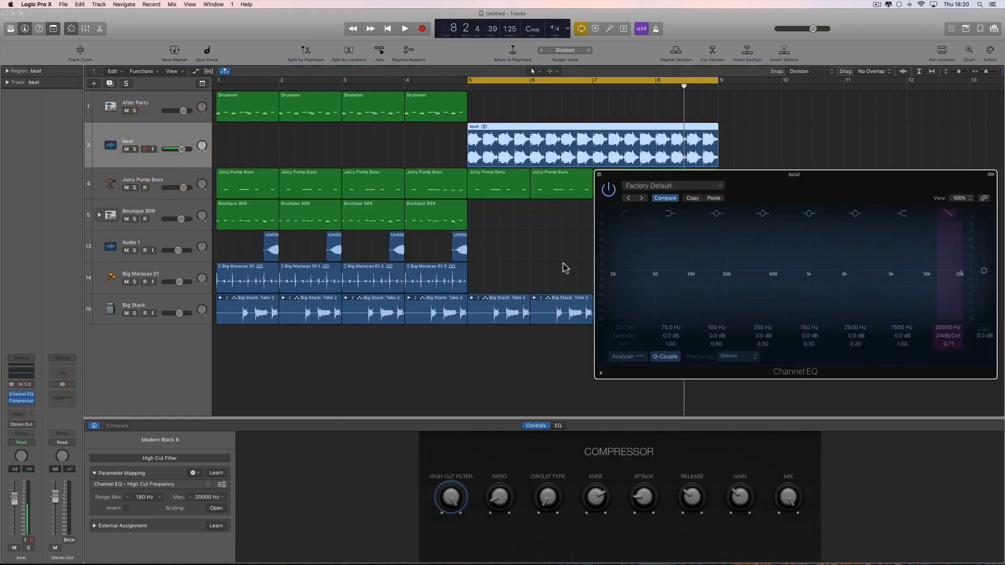
left_click(653, 185)
left_click(640, 236)
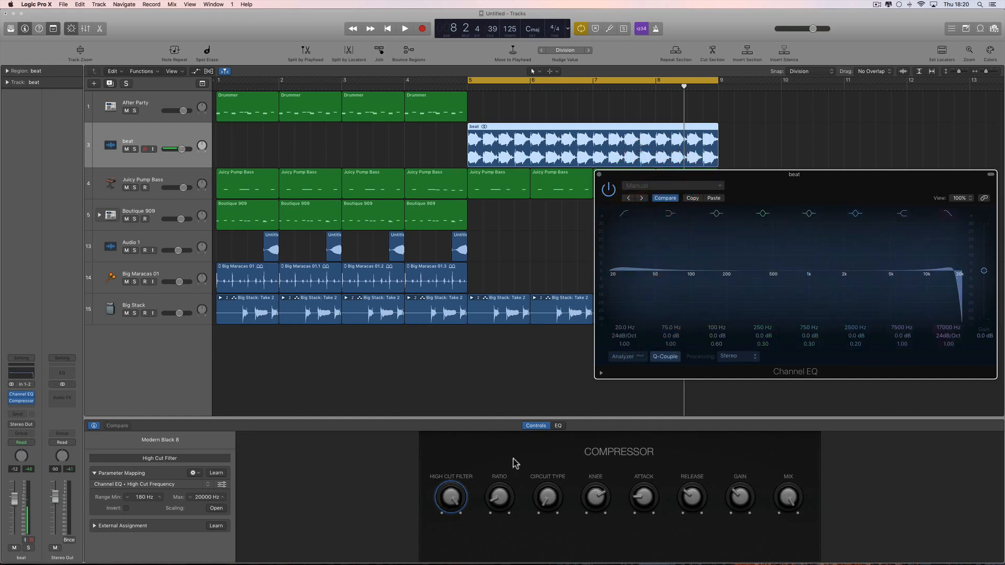
Step: Sweep the beat track's High Cut Filter control to 20000 Hz during playback and stop
left_click_drag(451, 496, 464, 442)
key("space")
key("space")
Step: Close the beat track's Channel EQ window and copy the Low Cut Filter control's mapping from the After Party track
left_click(156, 104)
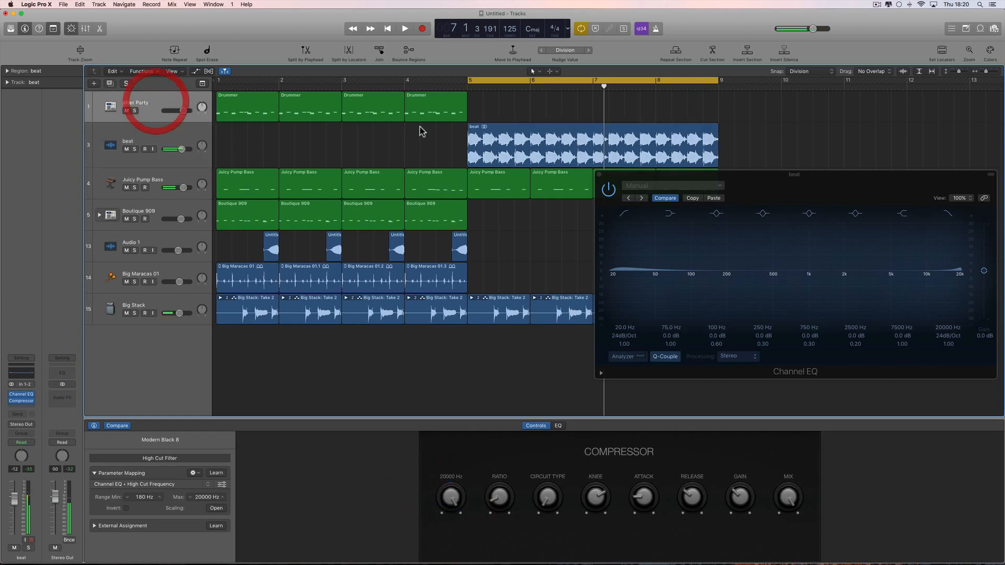
left_click(600, 175)
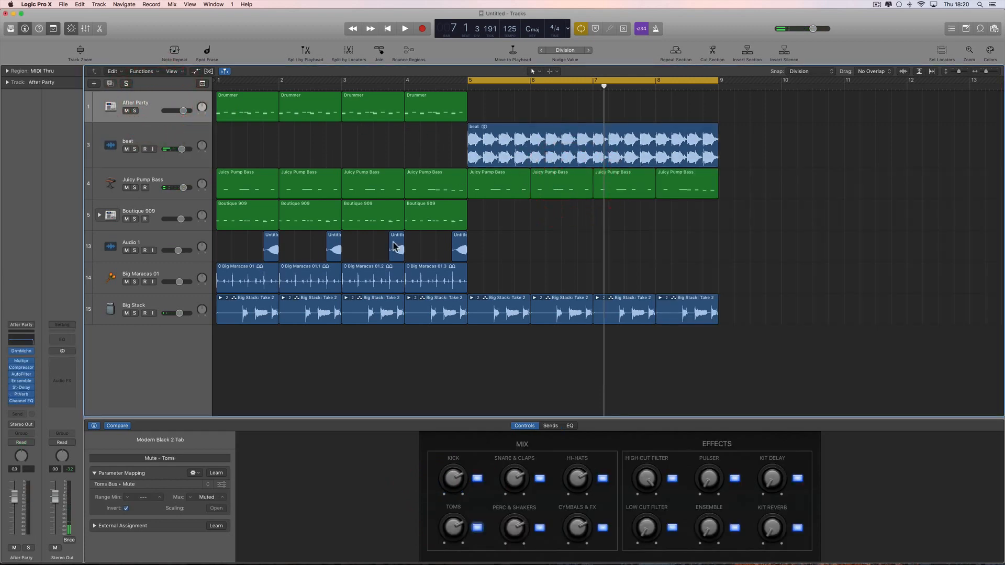
left_click(653, 530)
left_click(194, 473)
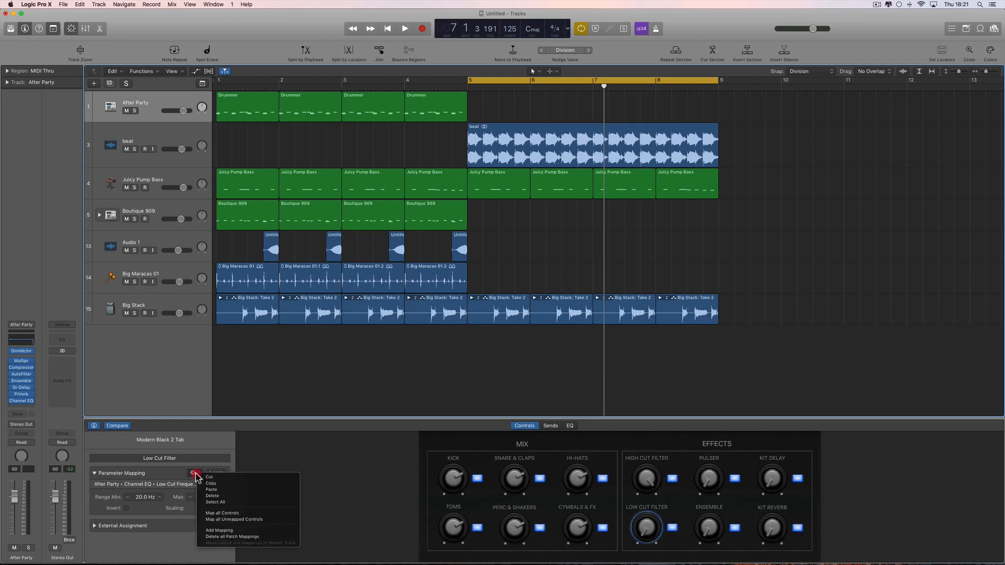
left_click(209, 482)
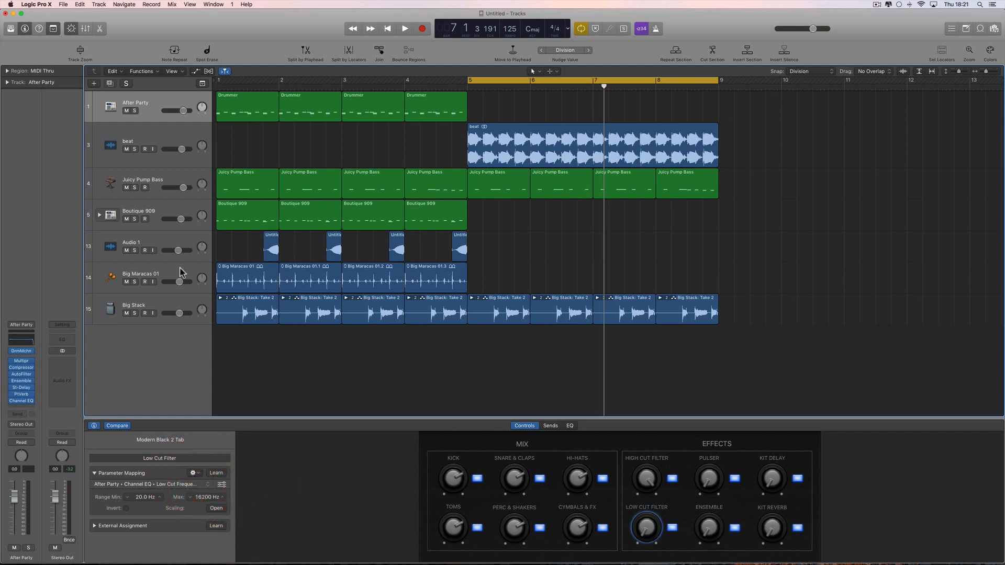
Step: Delete the Ratio control's mapping on the beat track and paste the copied Low Cut Filter mapping in its place
left_click(166, 160)
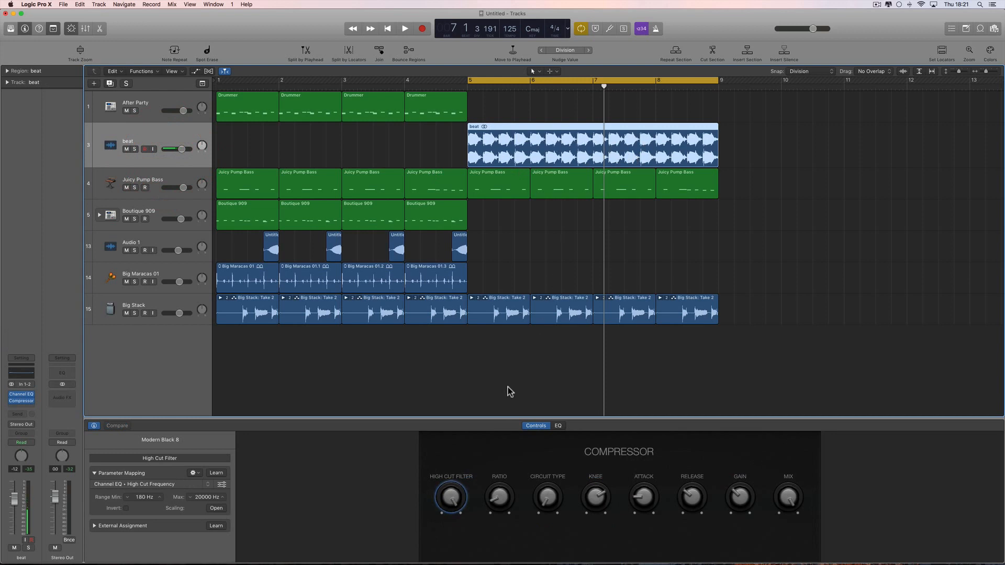
left_click(503, 497)
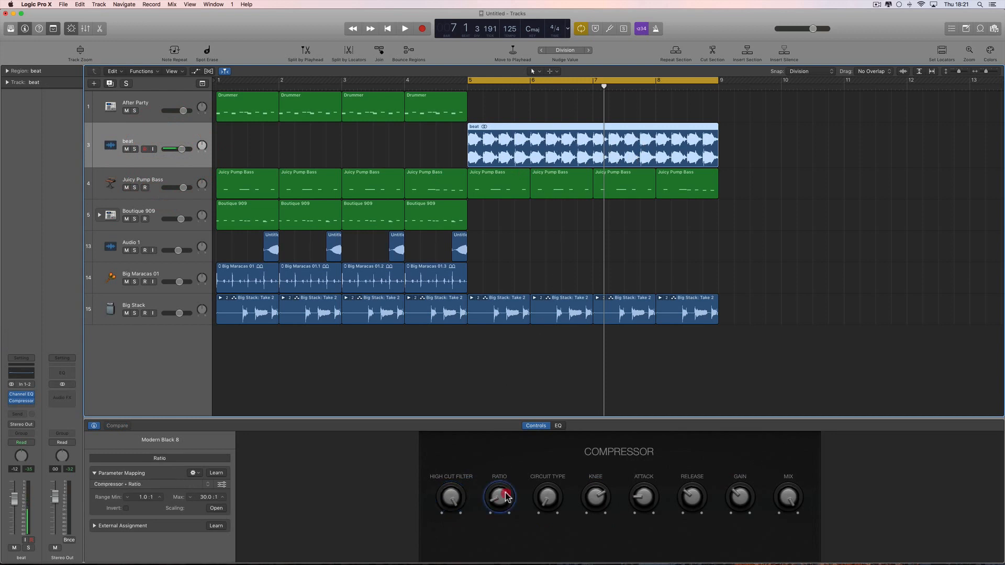
left_click(208, 484)
left_click(194, 472)
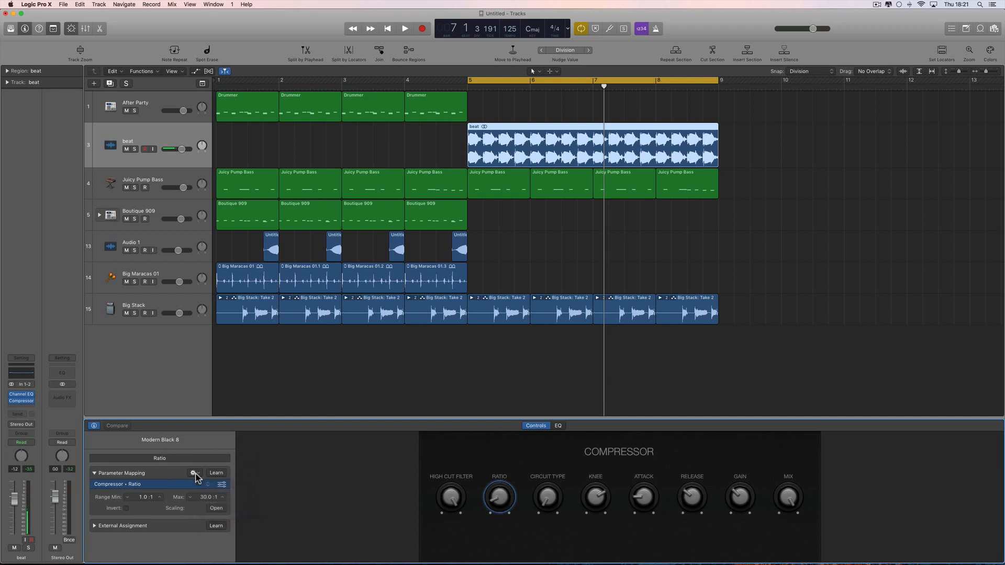
left_click(193, 473)
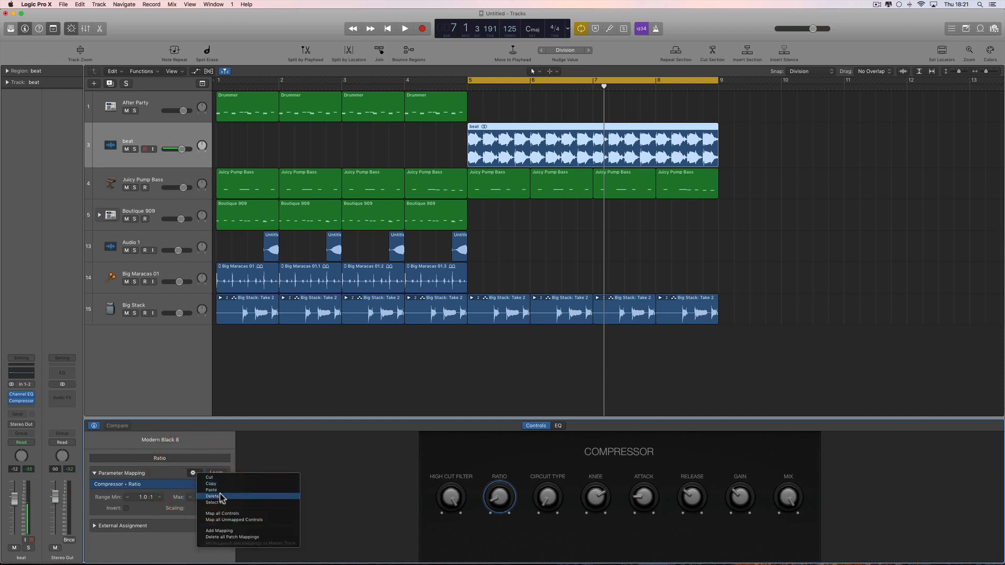
left_click(212, 496)
left_click(194, 473)
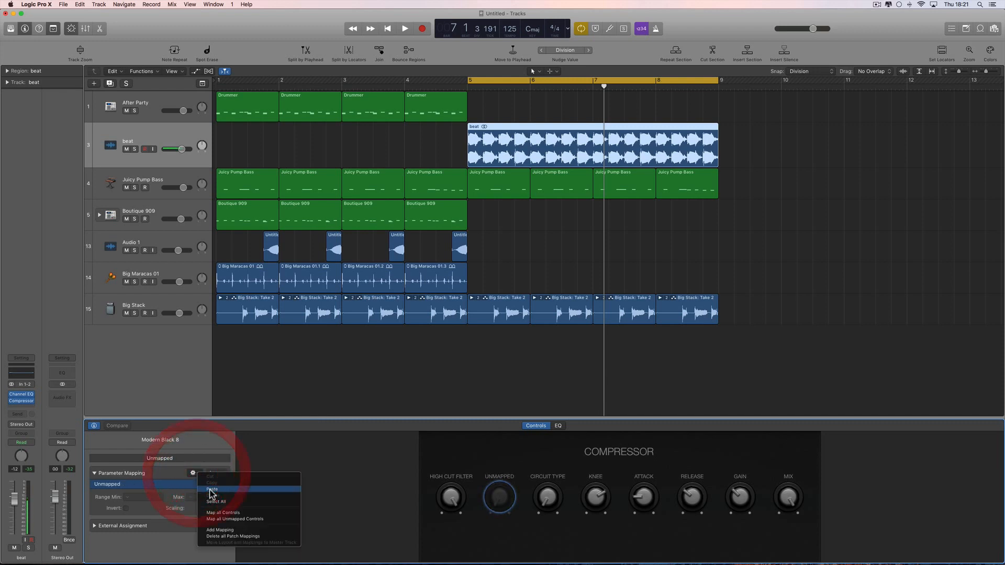
left_click(212, 488)
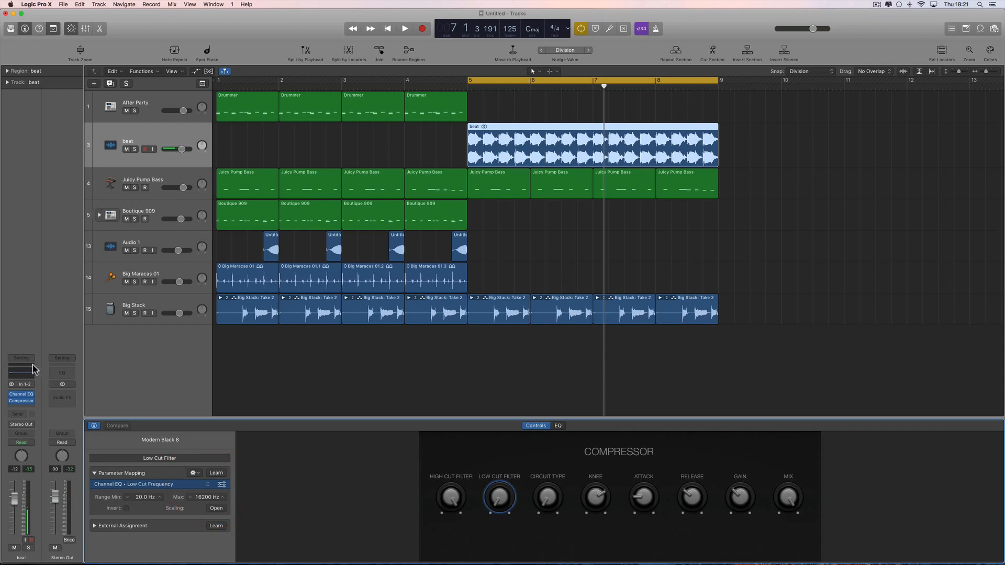
Step: Open the beat track's Channel EQ and test the Low Cut Filter control during playback, returning it to 20.0 Hz
left_click(21, 394)
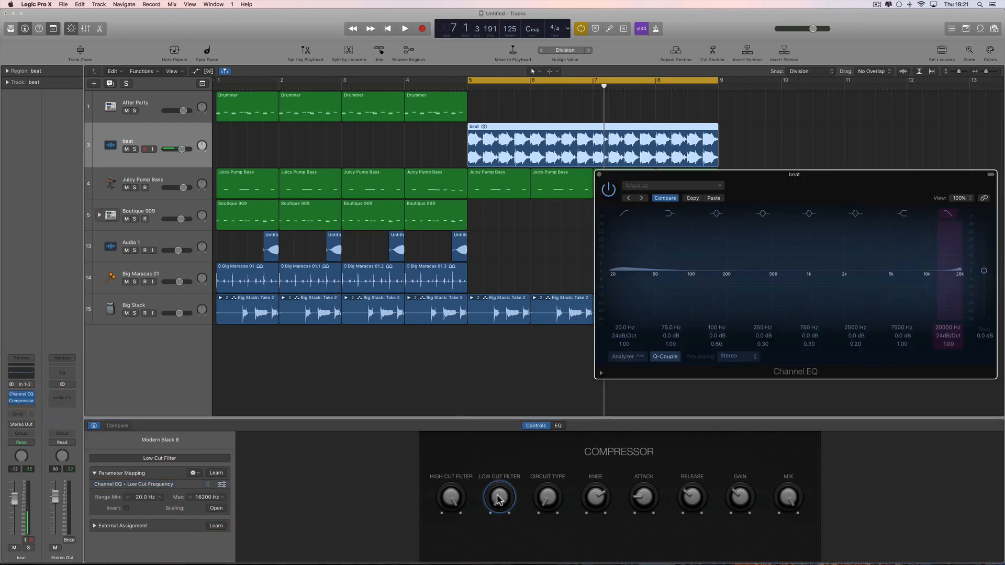
key("space")
left_click_drag(497, 498, 474, 545)
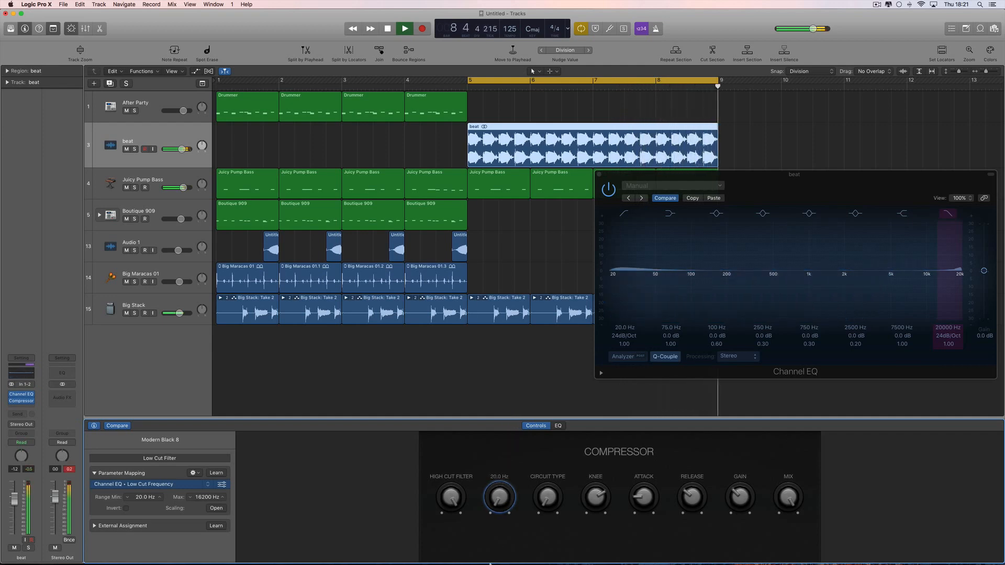
key("space")
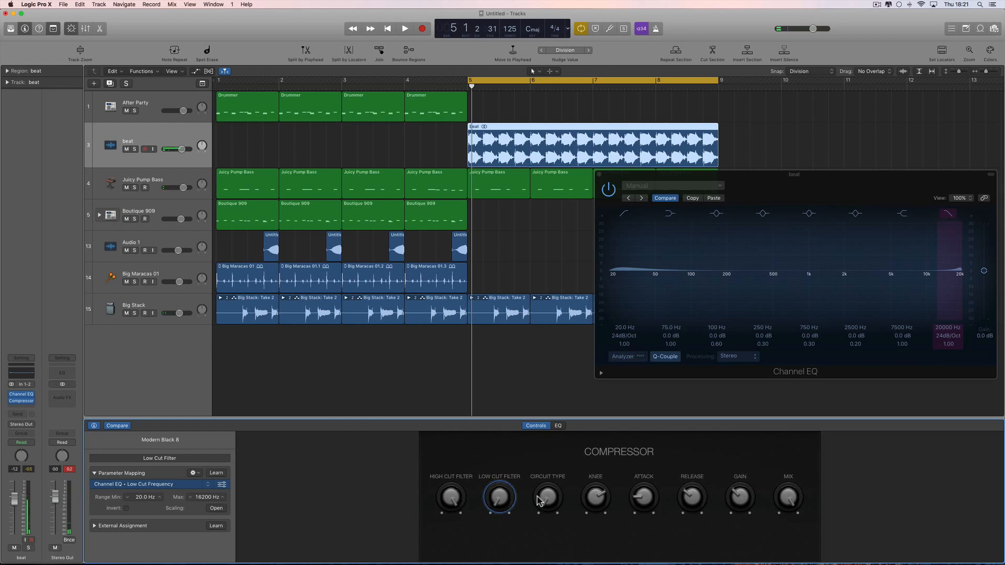
Step: Delete the parameter mappings of the beat track's Mix and Gain controls
left_click(785, 502)
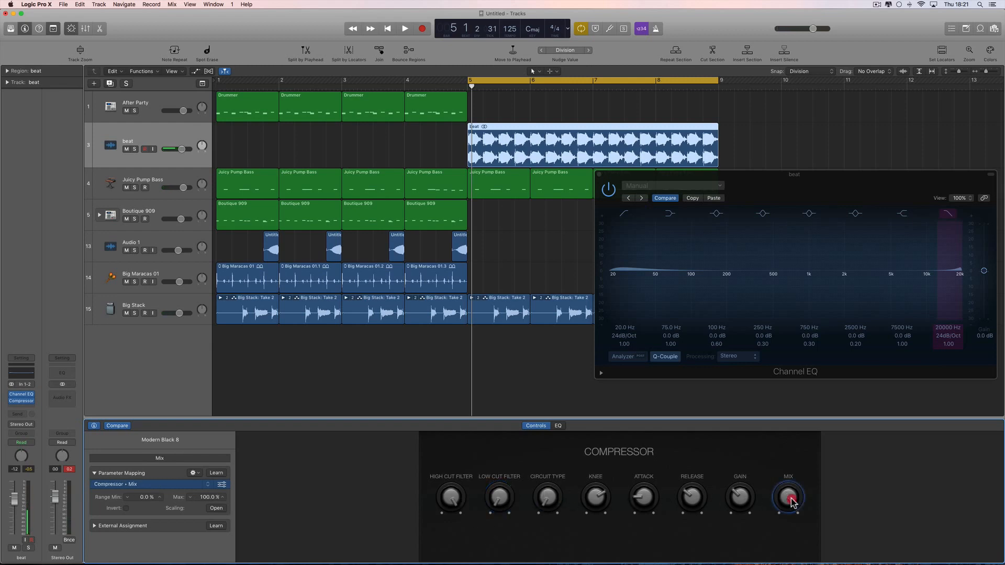
left_click(201, 474)
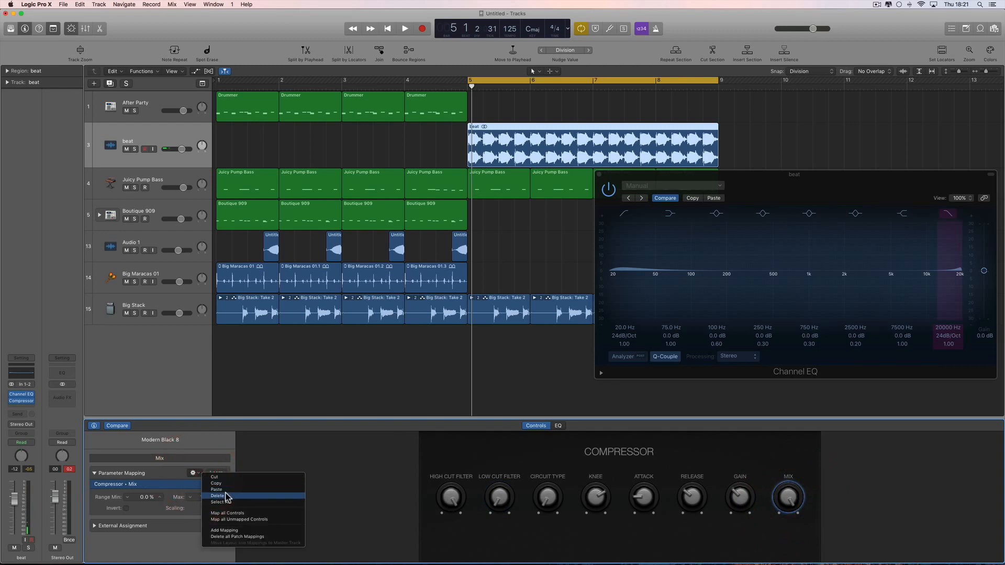
left_click(238, 495)
left_click(730, 497)
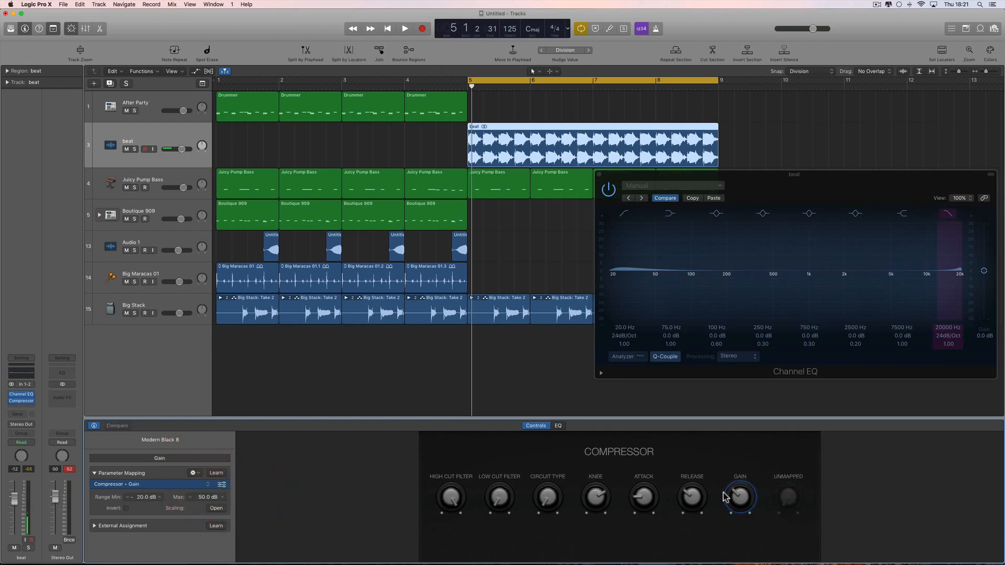
left_click(195, 475)
left_click(220, 493)
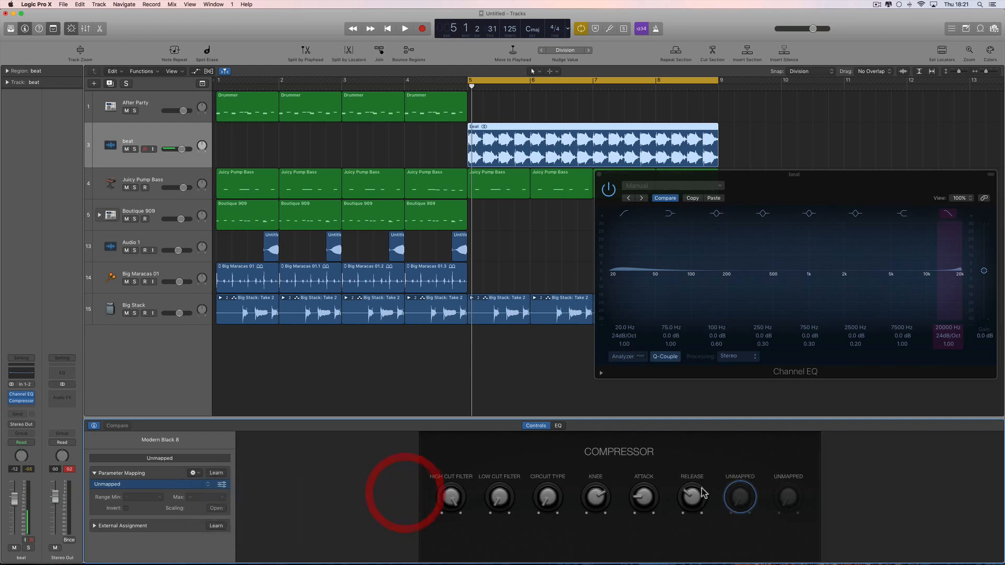
Step: Delete the parameter mappings of the beat track's Release and Attack controls
left_click(694, 496)
left_click(194, 473)
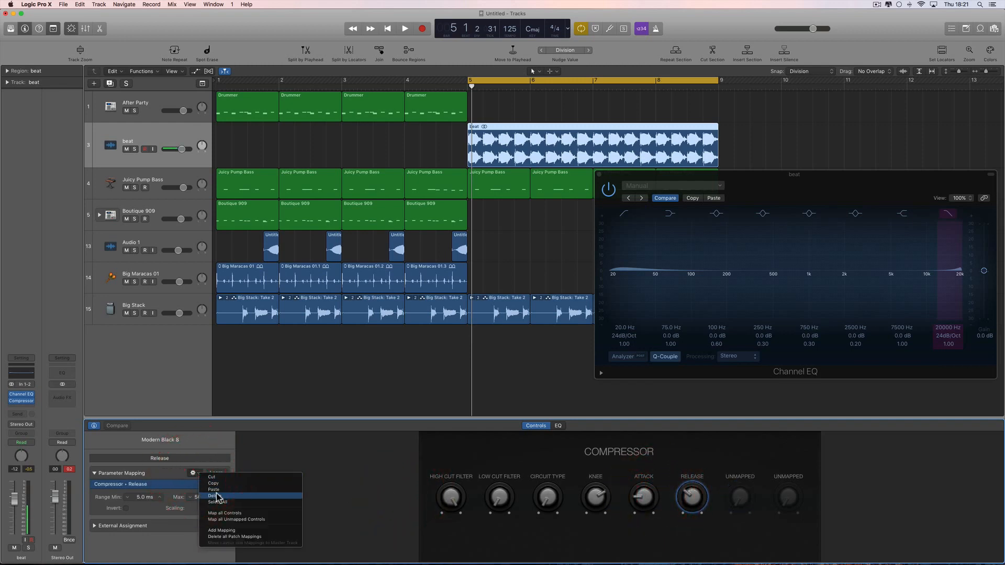
left_click(218, 497)
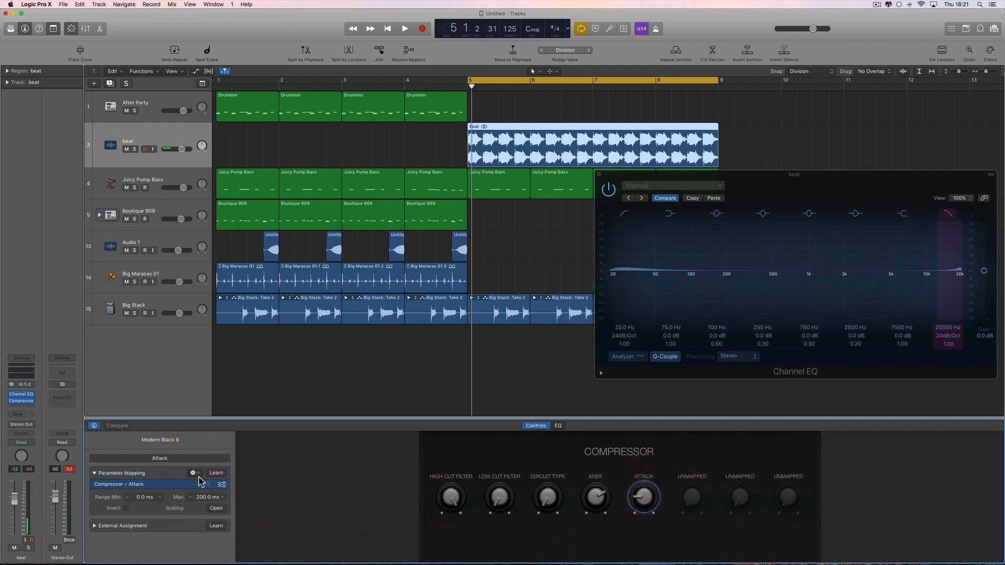
left_click(196, 474)
left_click(220, 496)
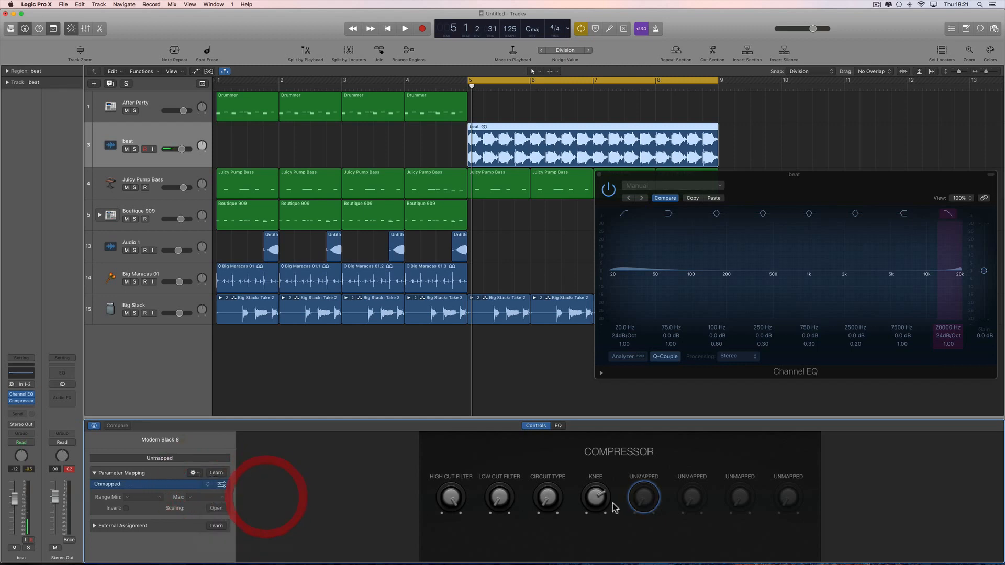
Step: Delete the Knee and Circuit Type control mappings on the beat track and close its Channel EQ window
left_click(597, 497)
left_click(196, 475)
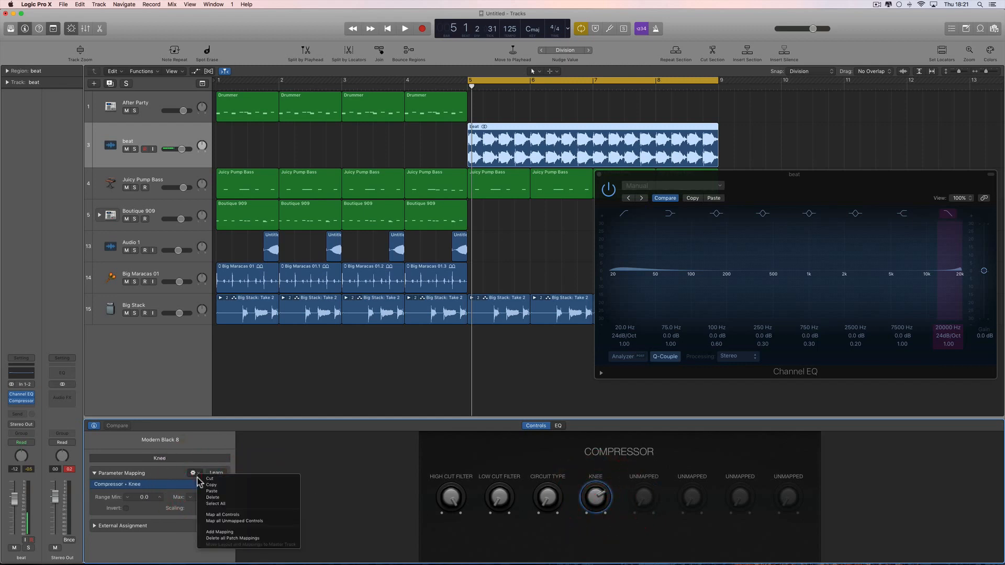
left_click(216, 498)
left_click(548, 498)
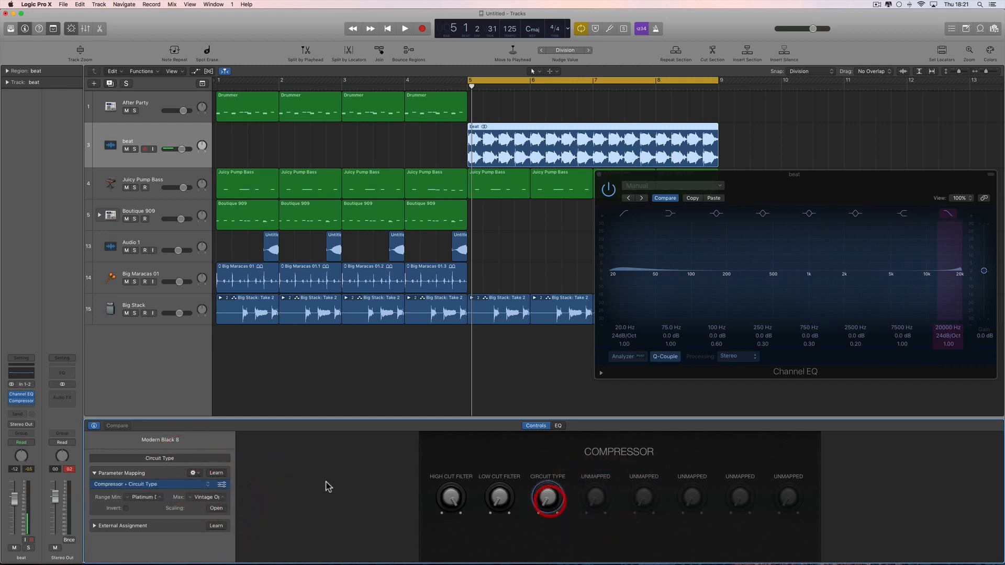
left_click(197, 474)
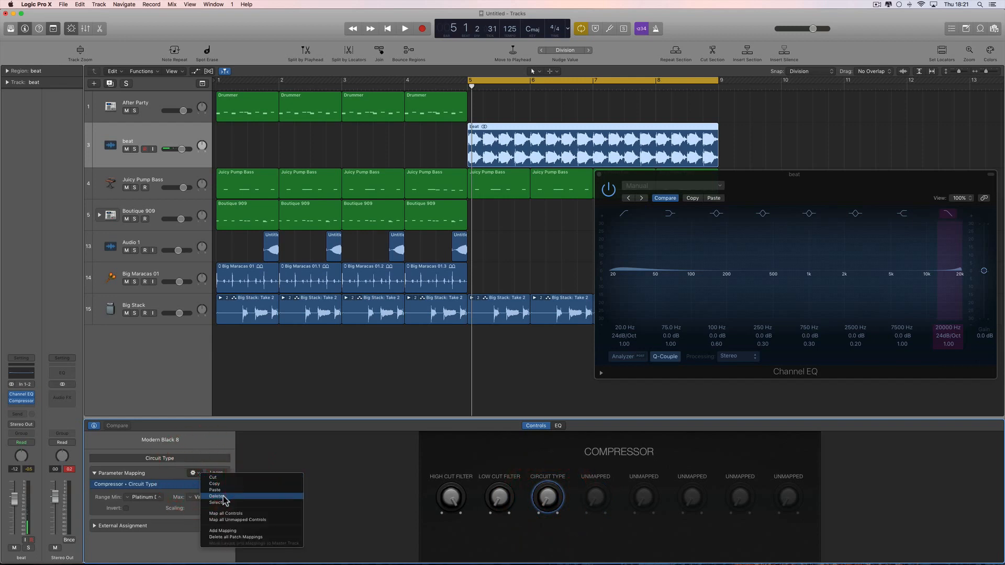
left_click(223, 498)
left_click(600, 176)
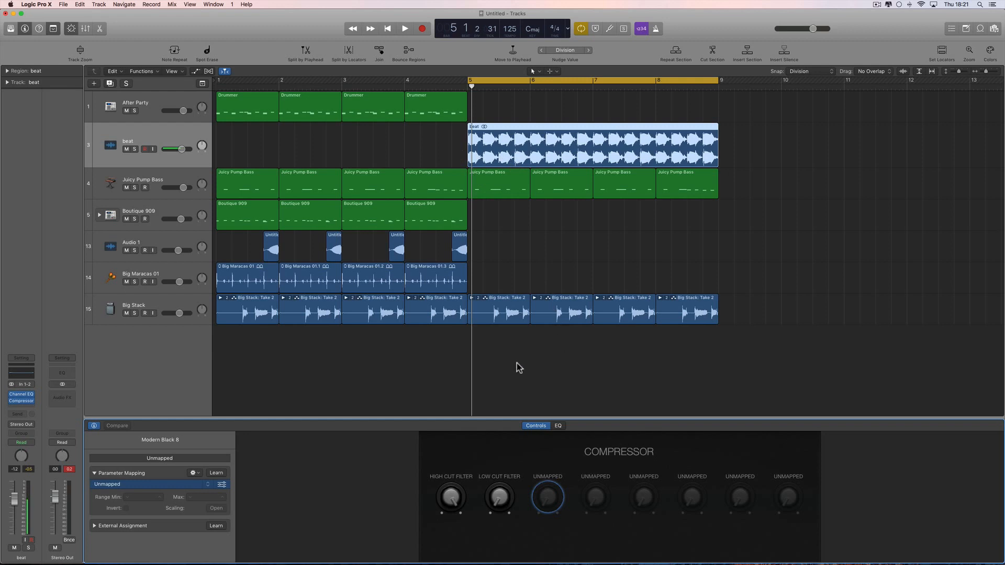
Step: Play bars 5 to 8 and sweep the beat track's Low Cut Filter control, returning it to 20.0 Hz
key("space")
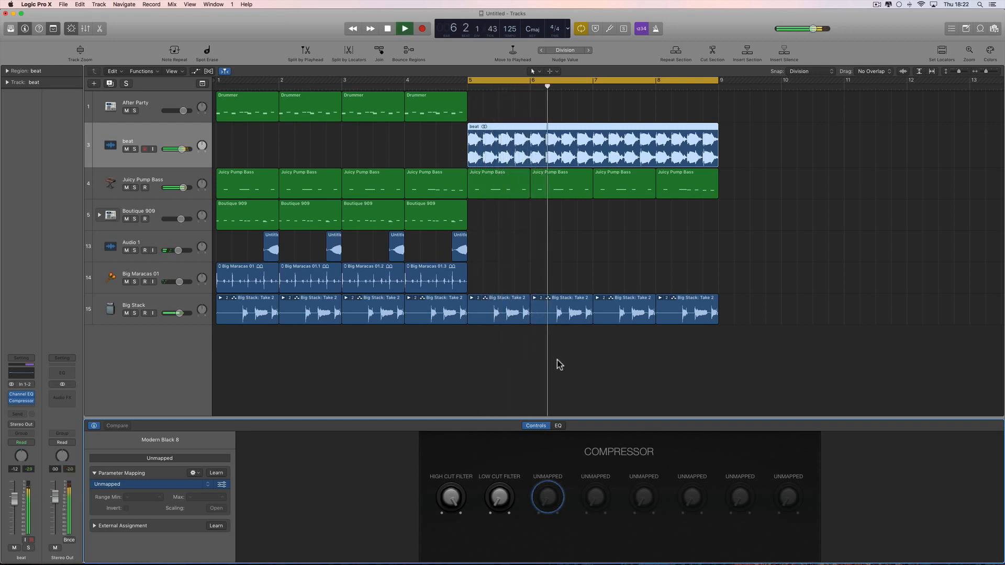
key("space")
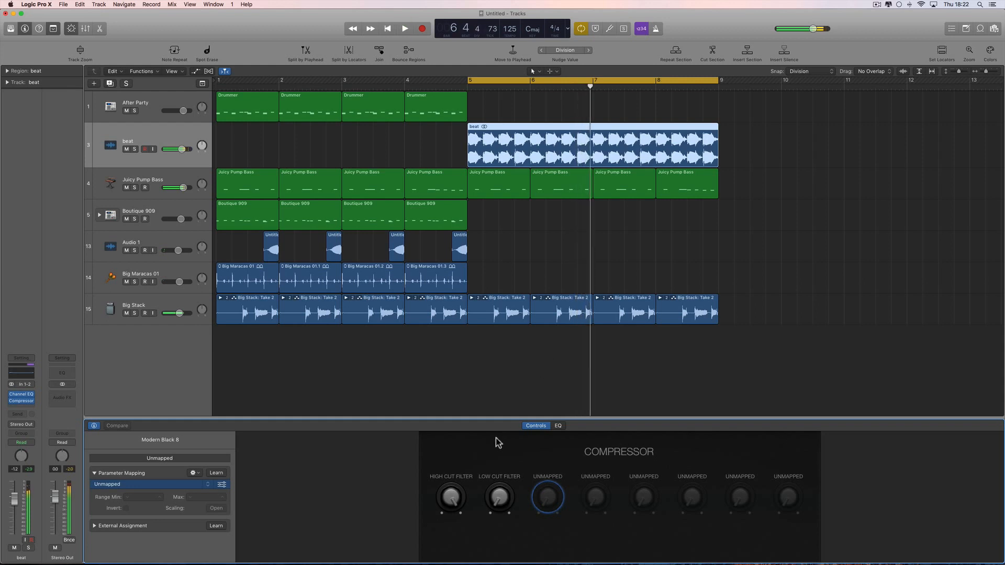
left_click(498, 496)
left_click_drag(497, 477, 504, 563)
key("space")
key("space")
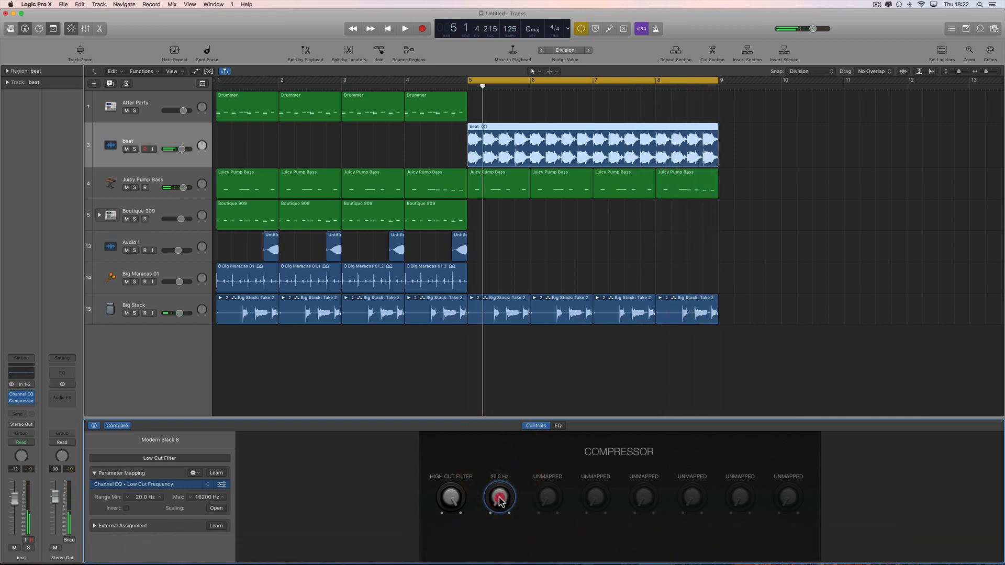
Step: Try out the beat track's Low Cut and High Cut Filter controls during playback, lowering the high cut to about 2450 Hz
left_click_drag(495, 479, 496, 492)
key("space")
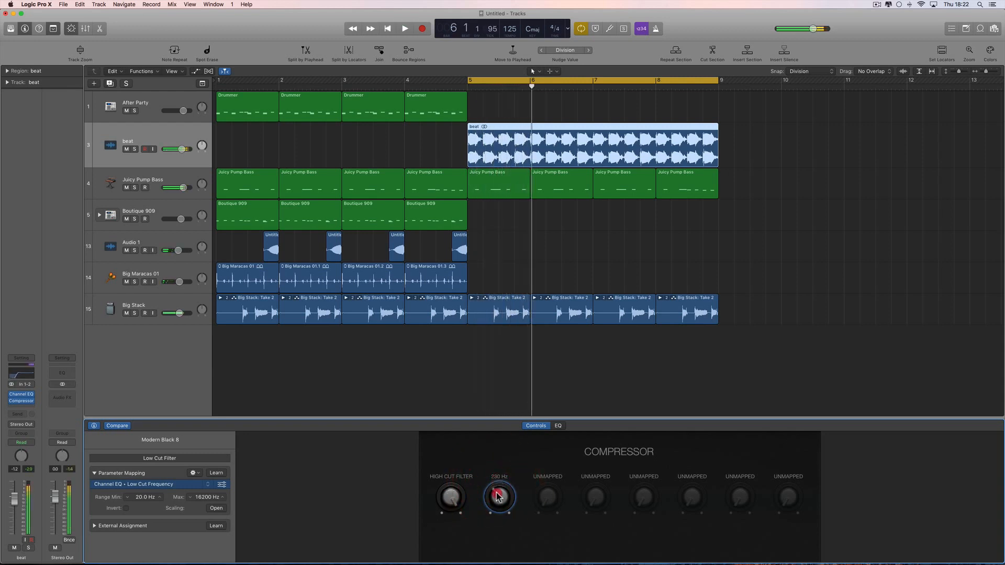
left_click_drag(503, 529, 285, 482)
key("space")
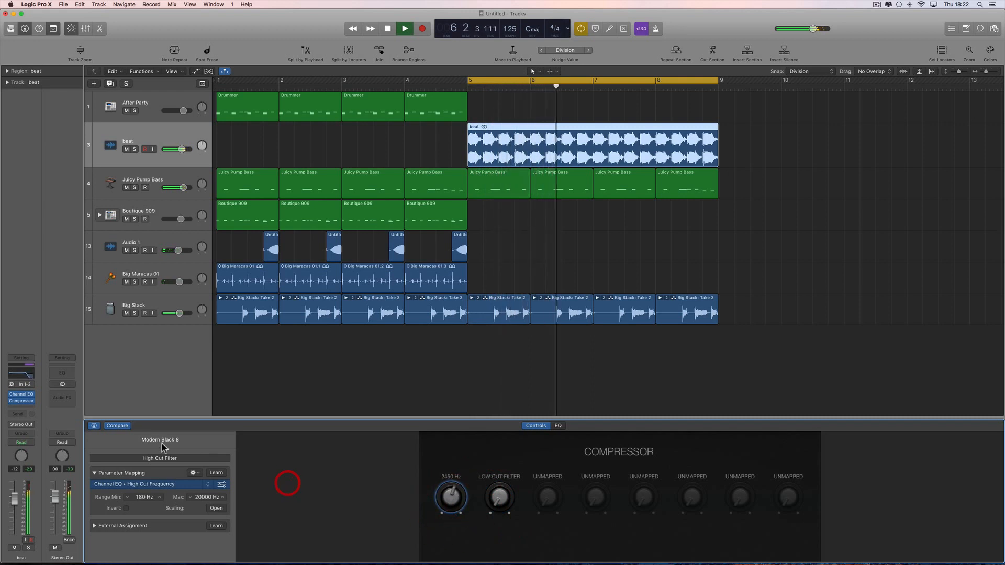
Step: Hide the Smart Controls mapping inspector and return the beat track's High Cut Filter to 20000 Hz
left_click(94, 426)
left_click_drag(375, 497, 377, 475)
key("space")
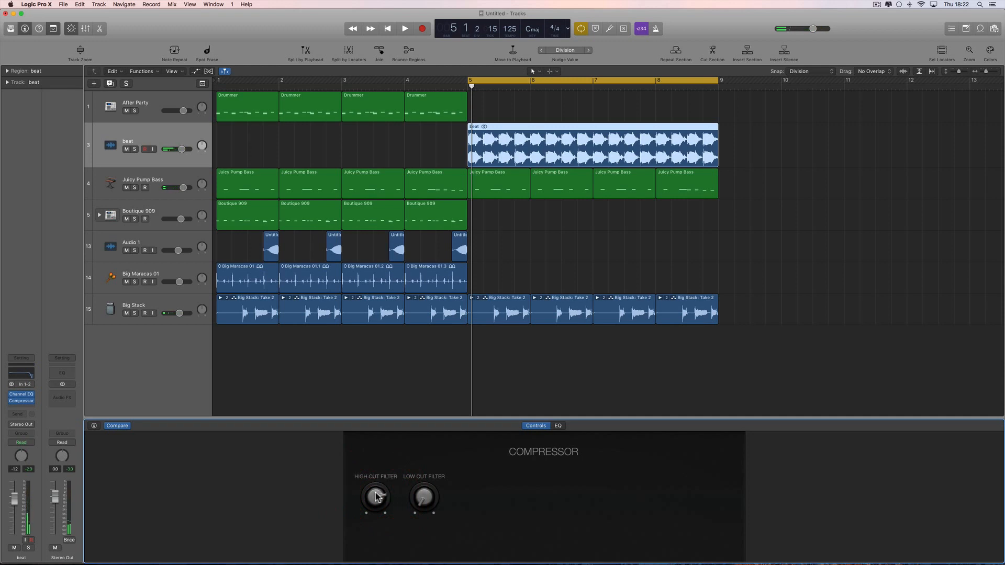
Step: Audition the beat track's Low Cut Filter during playback and leave it at about 126 Hz
left_click(429, 497)
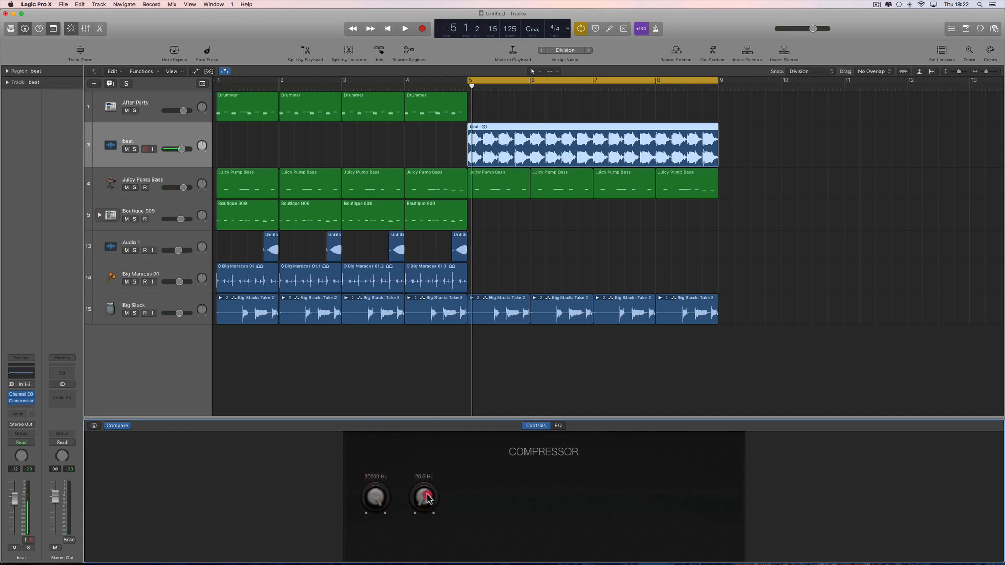
left_click_drag(425, 490, 424, 501)
key("space")
key("space")
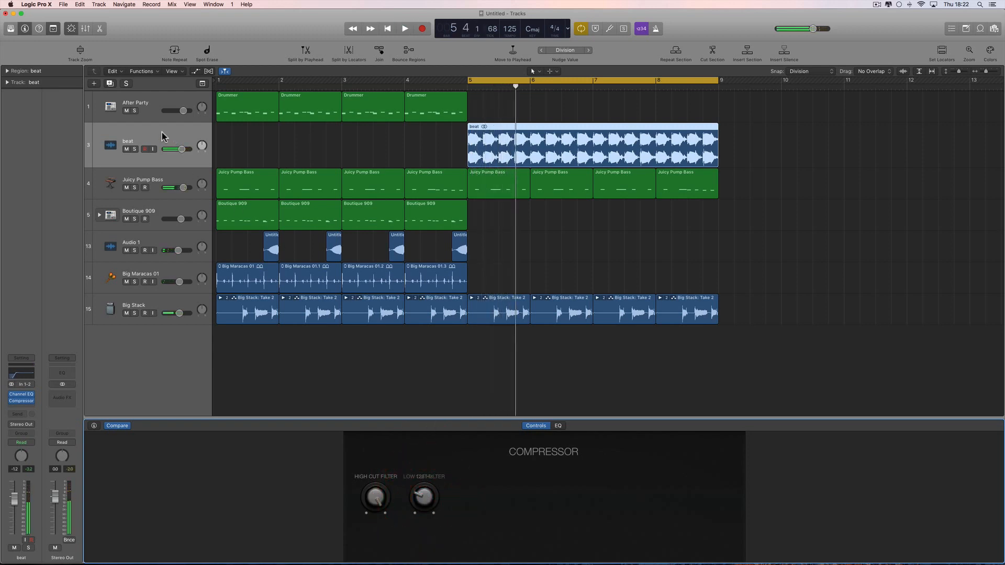
Step: Show track automation and set the beat track's automation mode to Write, accepting the warning
left_click(195, 71)
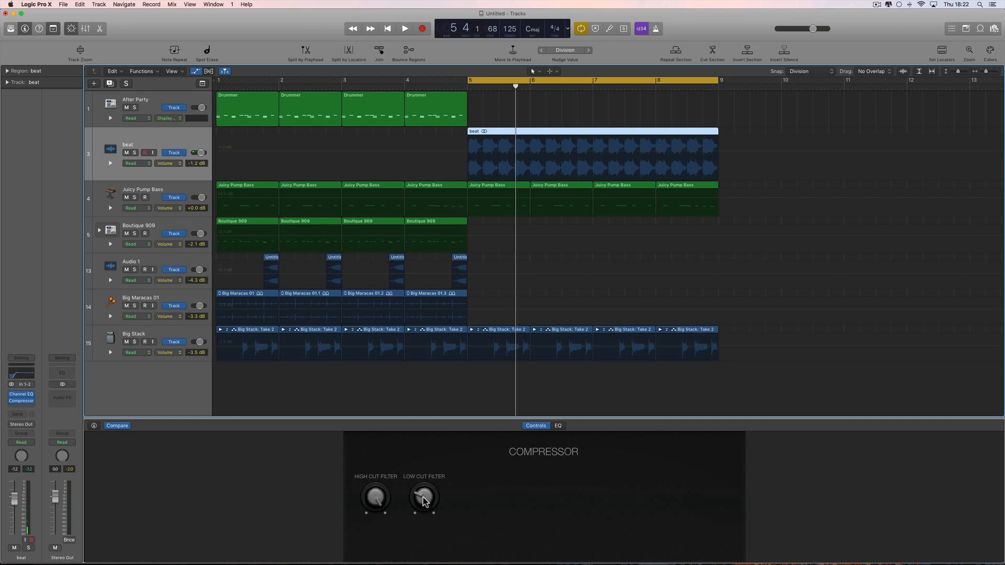
left_click(142, 163)
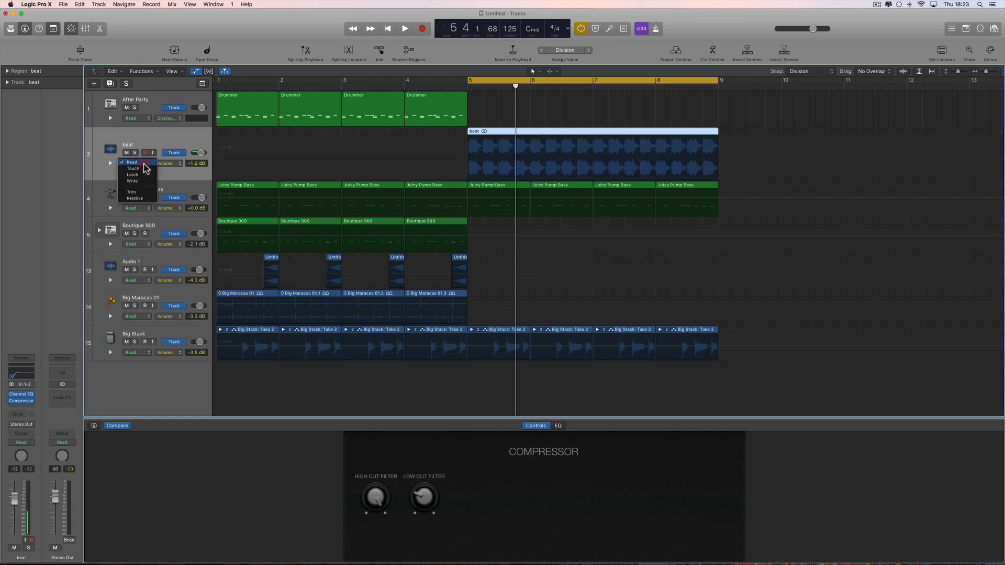
left_click(142, 184)
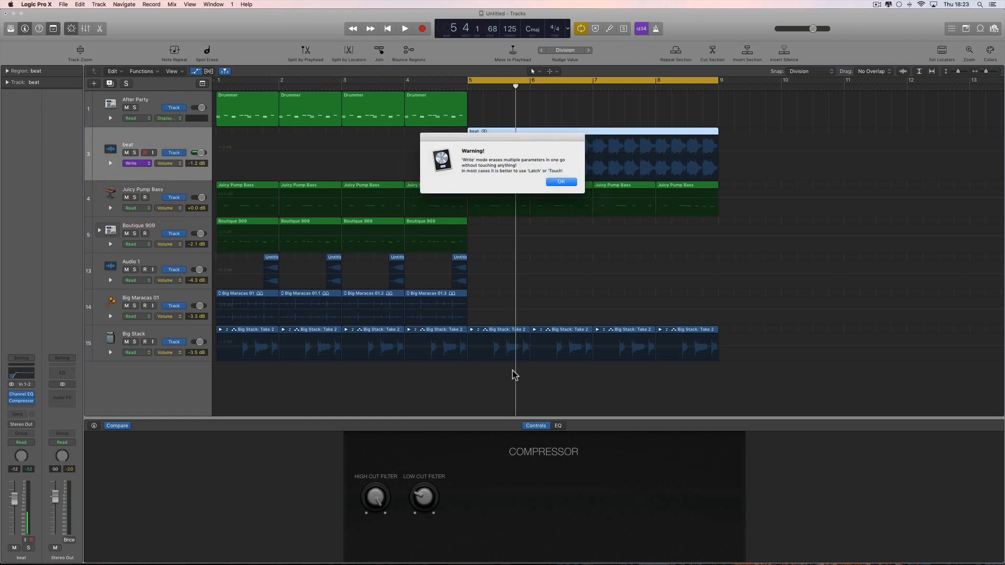
left_click(563, 182)
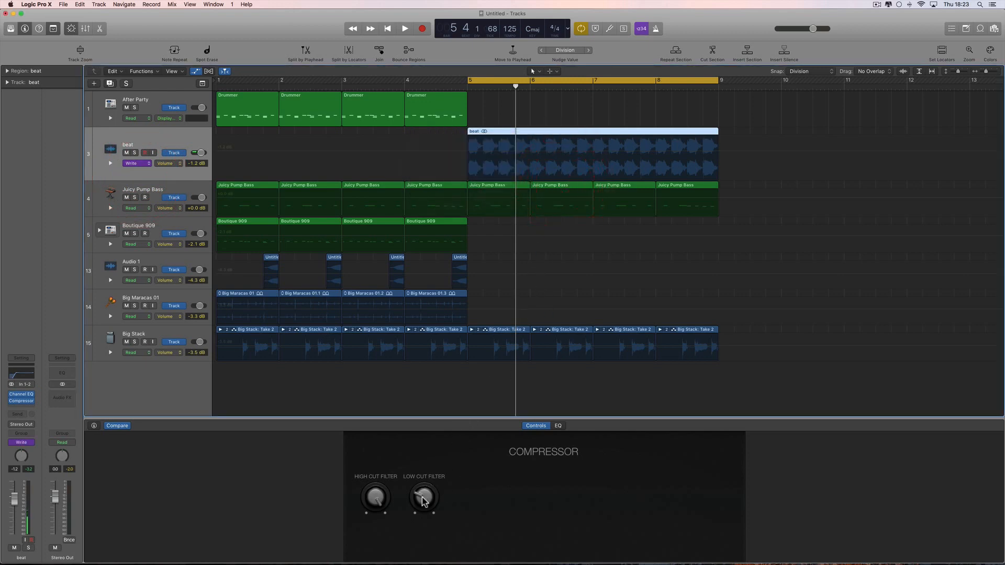
Step: Record Low Cut Filter automation on the beat track across bars 5 to 8, rising gradually to about 4600 Hz
key("space")
left_click_drag(422, 497, 423, 445)
key("space")
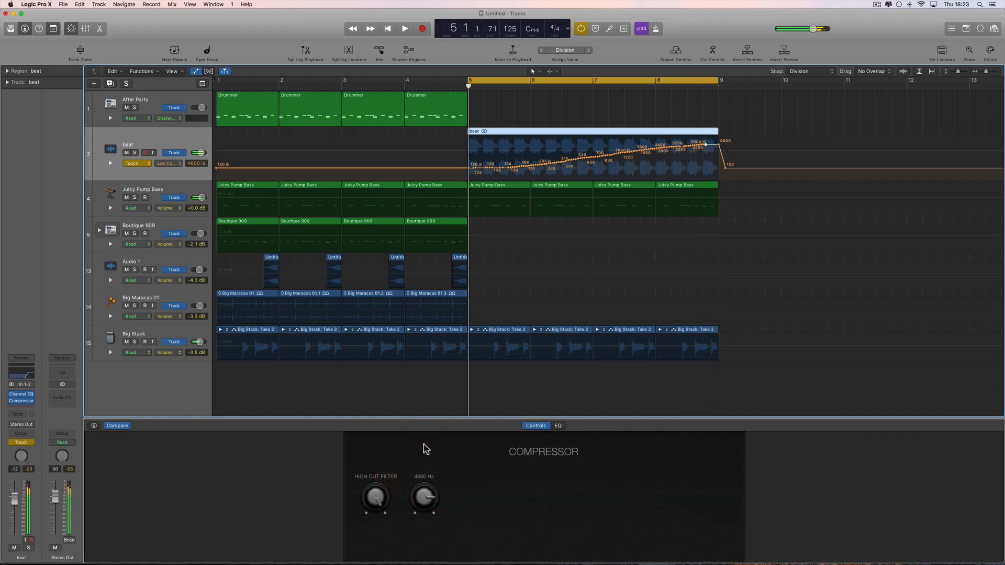
Step: Reshape the end of the beat track's Low Cut Filter automation to hold 4600 Hz until bar 9, then drop sharply to about 26 Hz
left_click(725, 168)
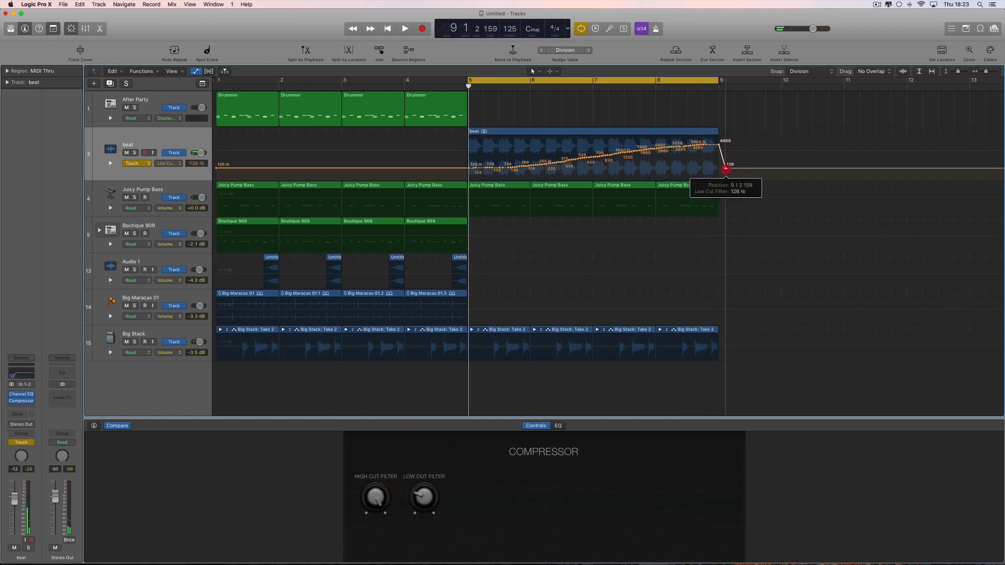
left_click_drag(725, 168, 717, 179)
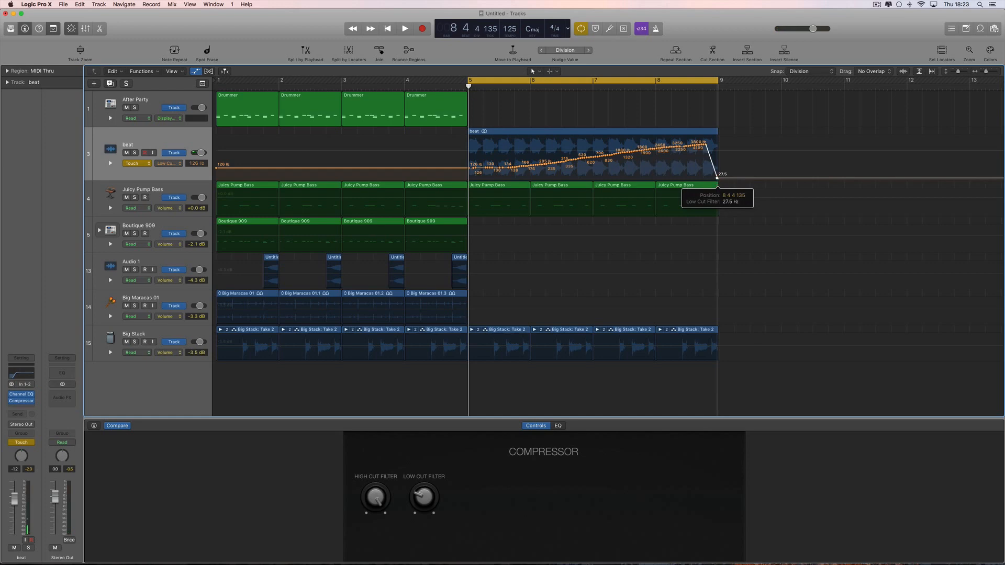
left_click(717, 85)
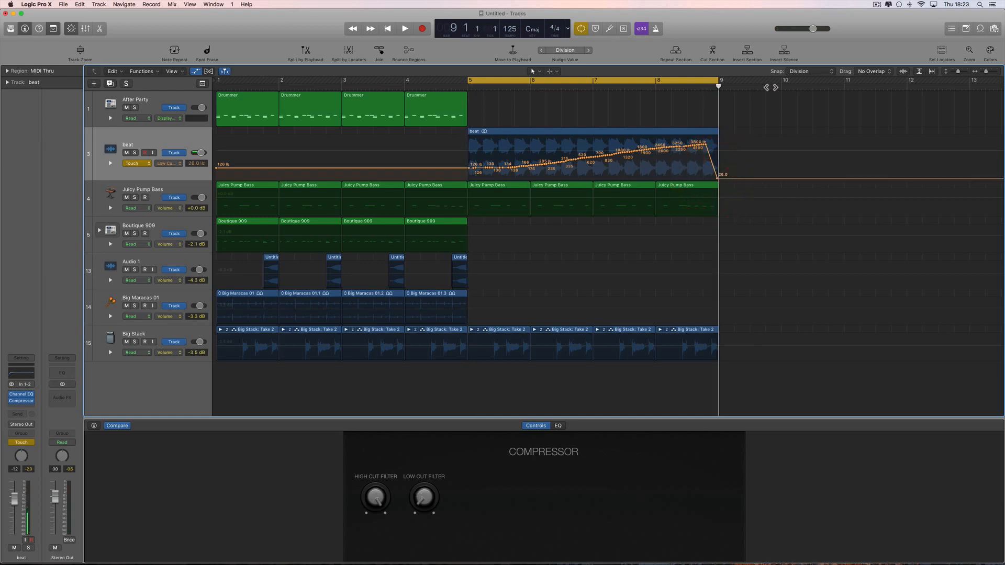
left_click(994, 74)
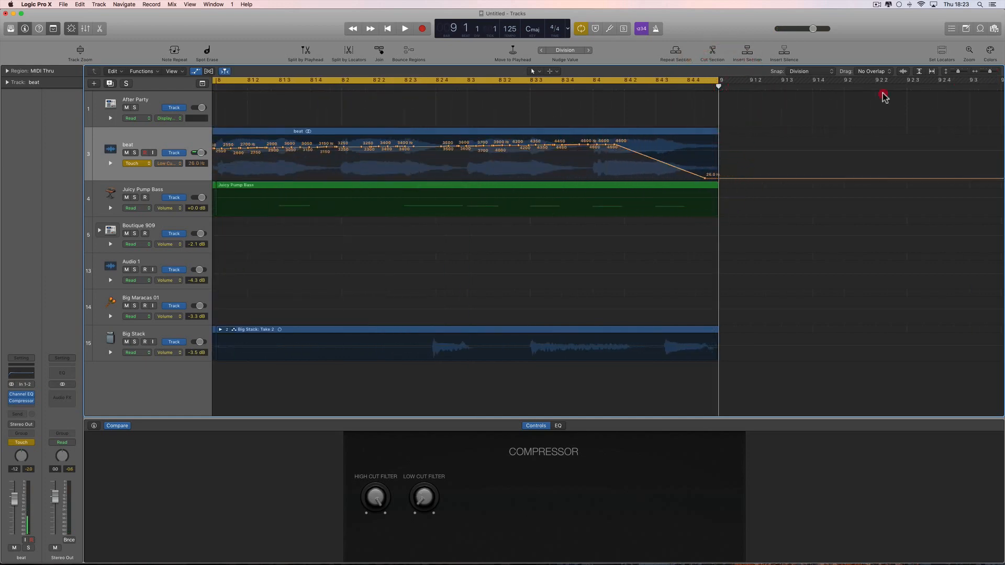
left_click(817, 107)
left_click_drag(615, 148, 704, 143)
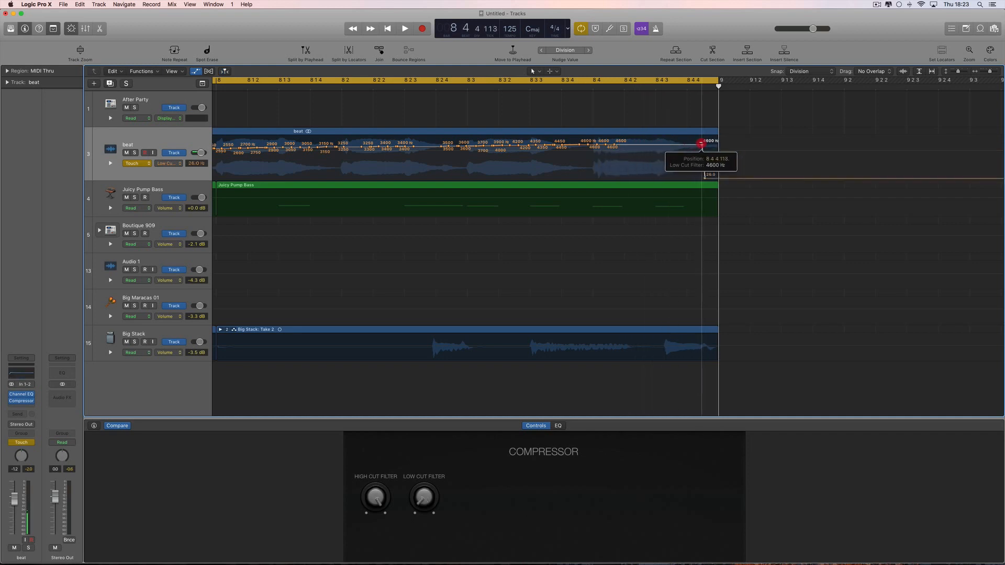
left_click(706, 177)
left_click_drag(706, 177, 716, 144)
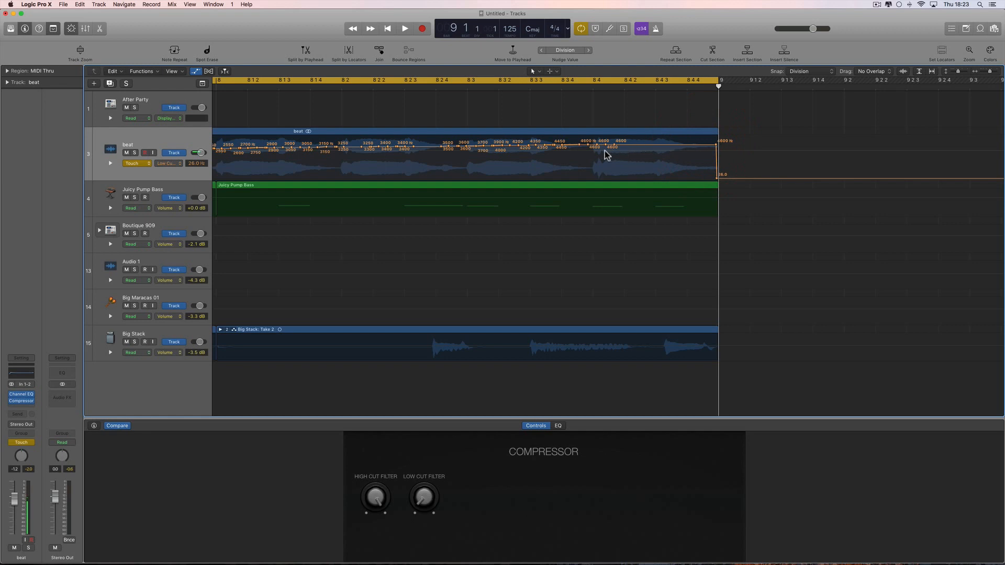
Step: Hide the track automation, extend the cycle range to cover bars 1 to 8, and play it back from bar 1
left_click(982, 72)
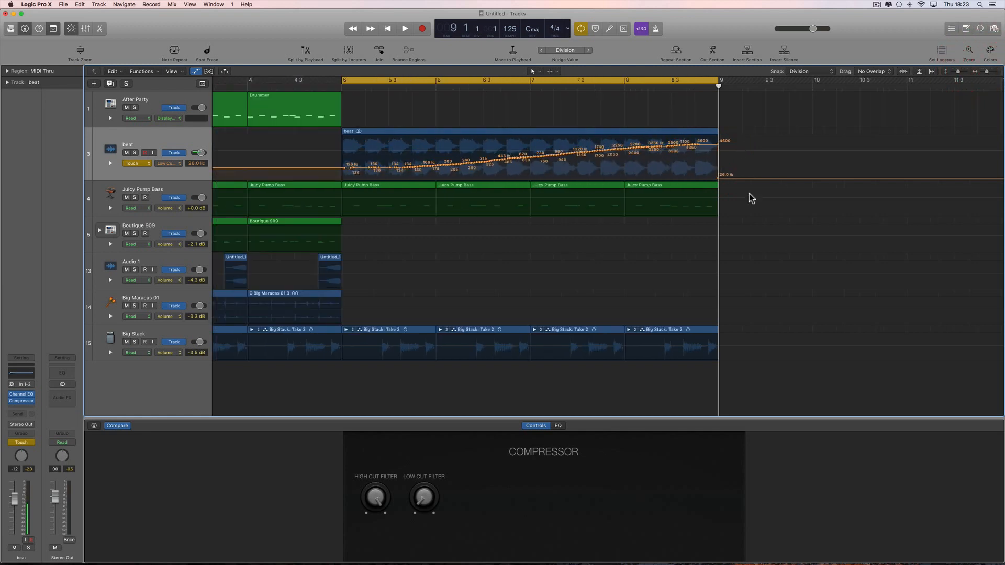
scroll(259, 175, "left", 8)
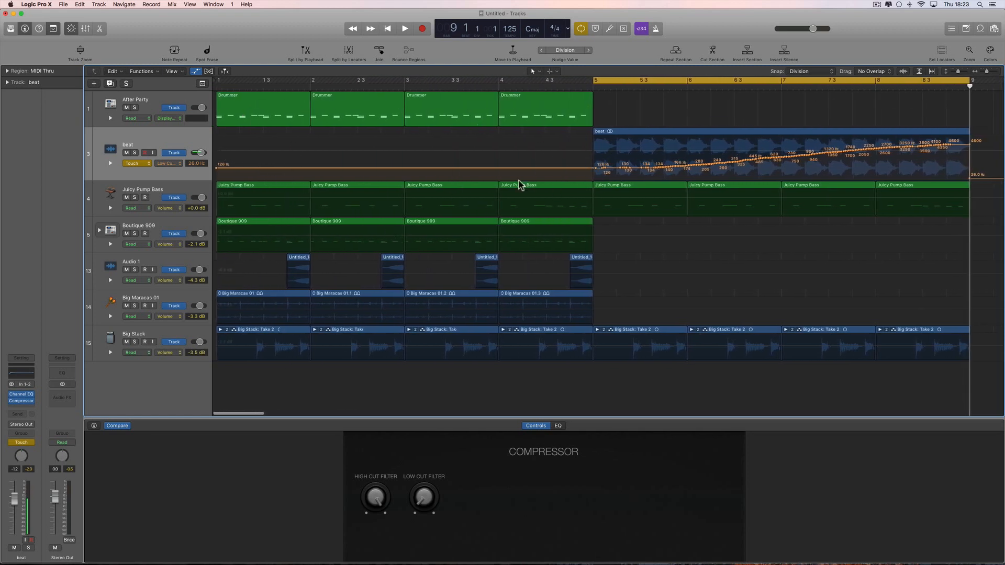
left_click(197, 72)
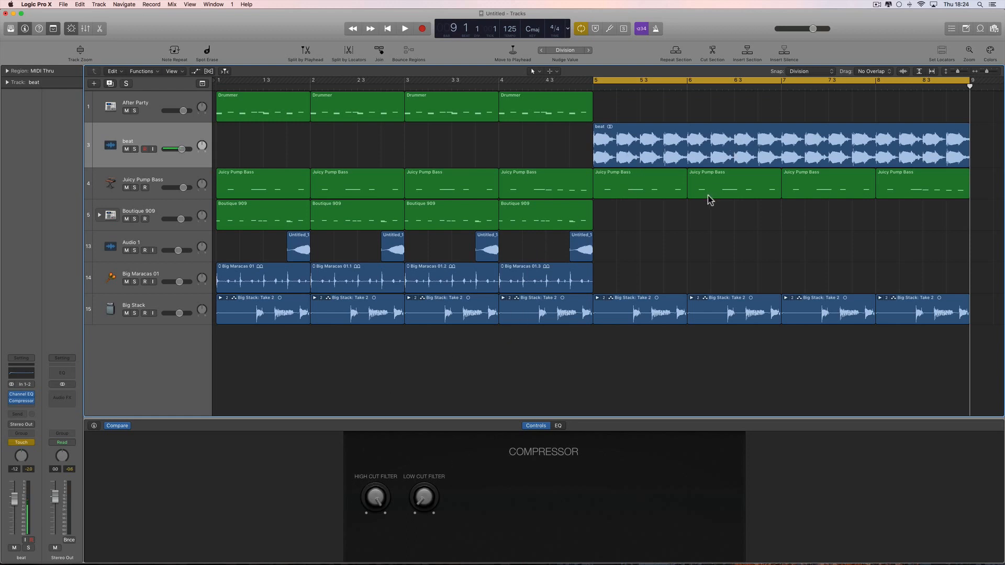
left_click_drag(594, 81, 204, 93)
key("space")
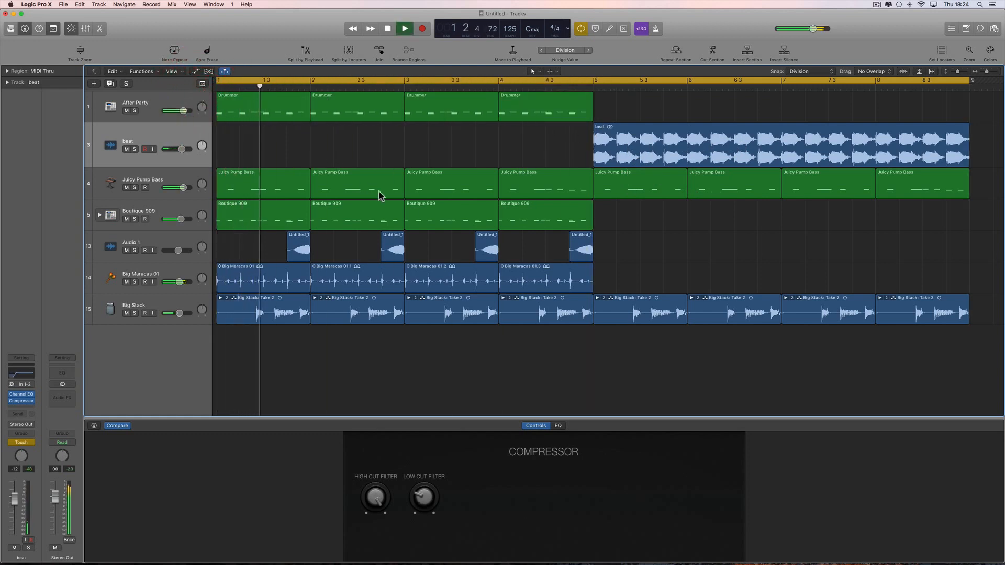
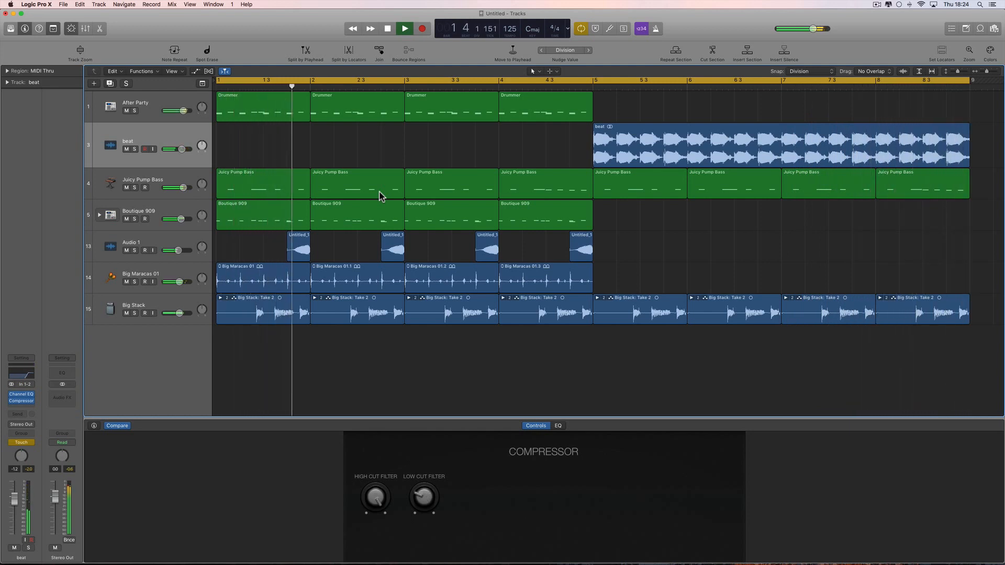
Step: Fit the whole arrangement in view and play it from bar 1 through the filtered beat section
key("space")
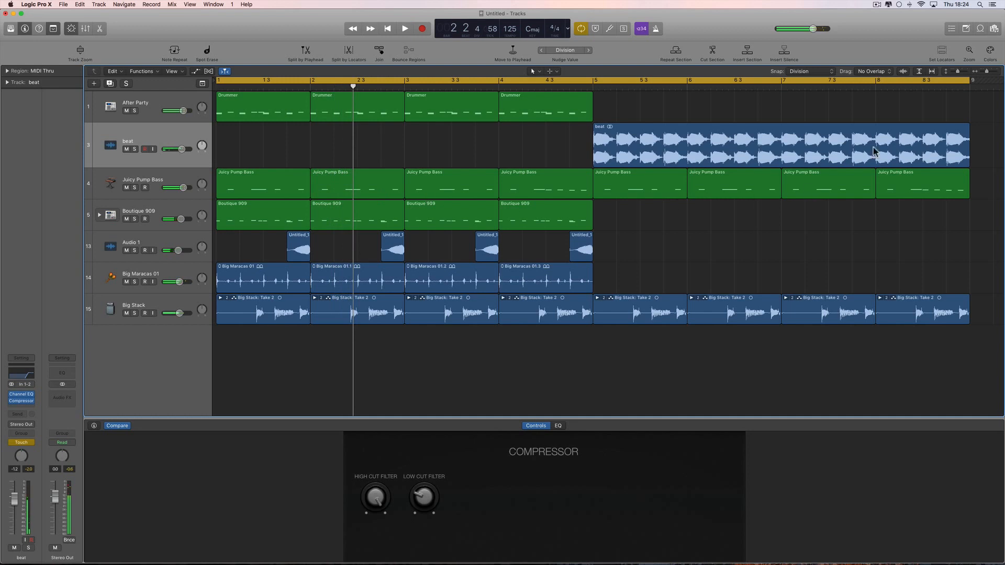
left_click(979, 71)
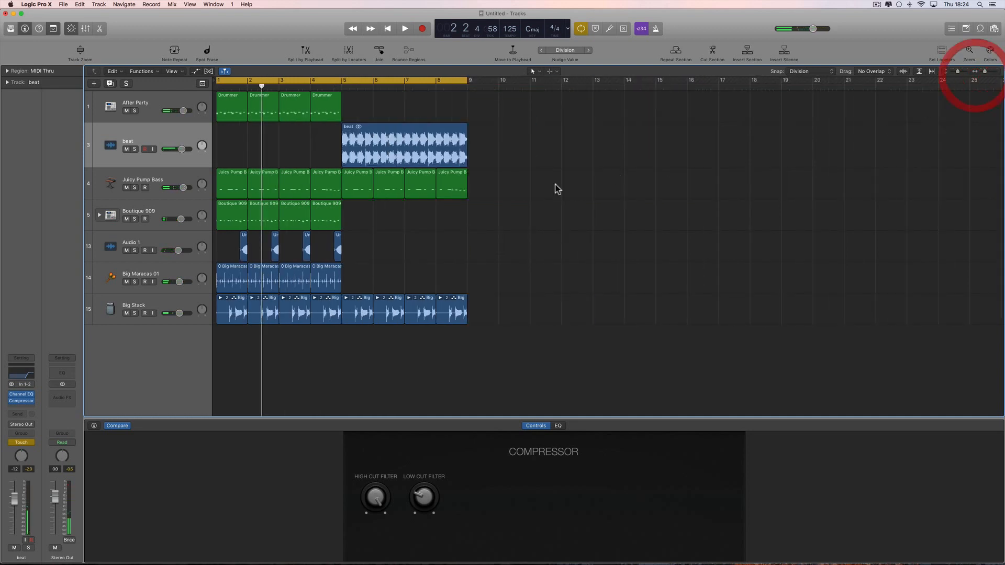
key("Return")
key("space")
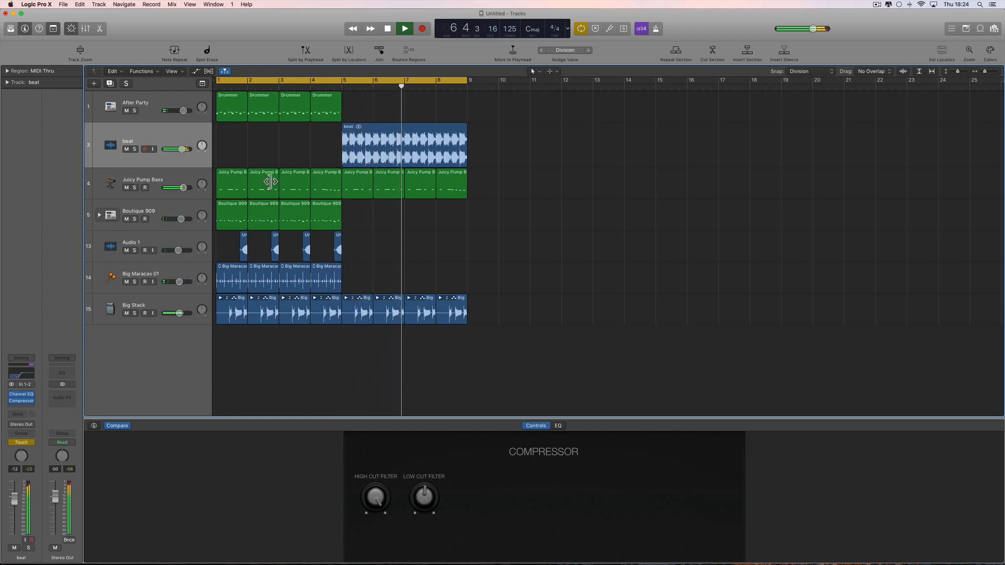
Step: Try adjusting the Juicy Pump Bass track's Cutoff Smart Control during playback, and stop playback
left_click(179, 174)
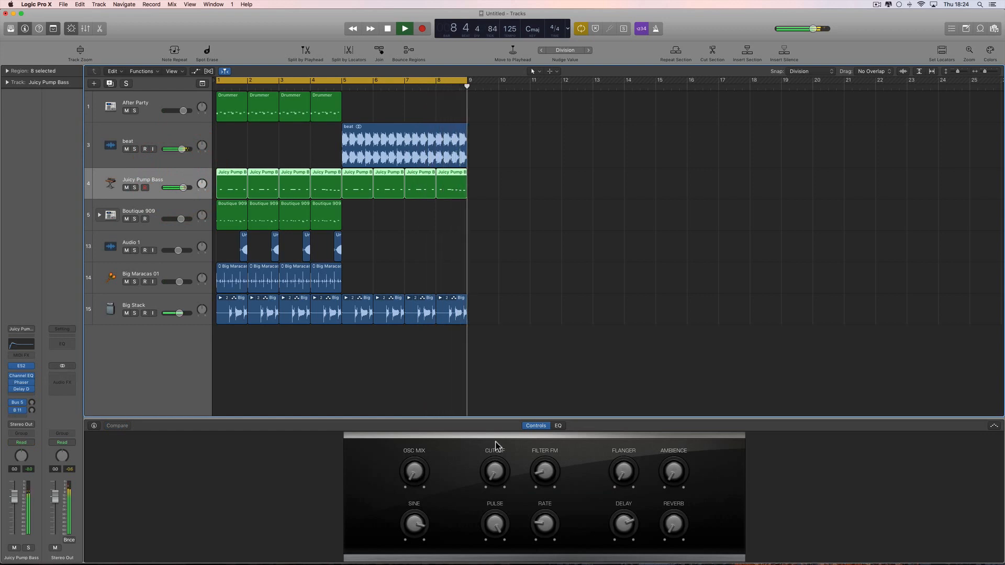
mouse_move(492, 474)
left_mouse_down()
mouse_move(489, 373)
mouse_move(492, 456)
left_mouse_up()
left_click_drag(501, 494, 514, 510)
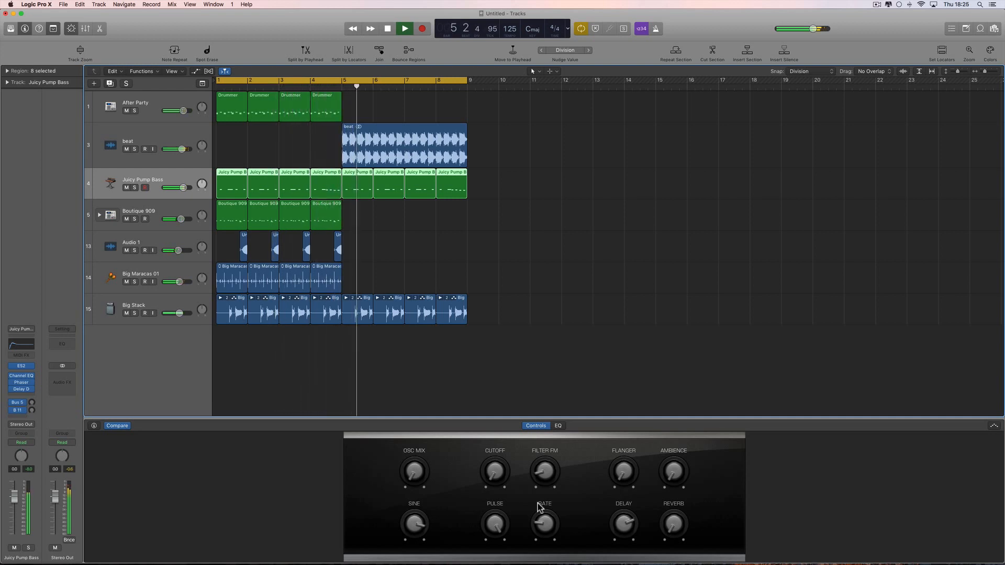
key("space")
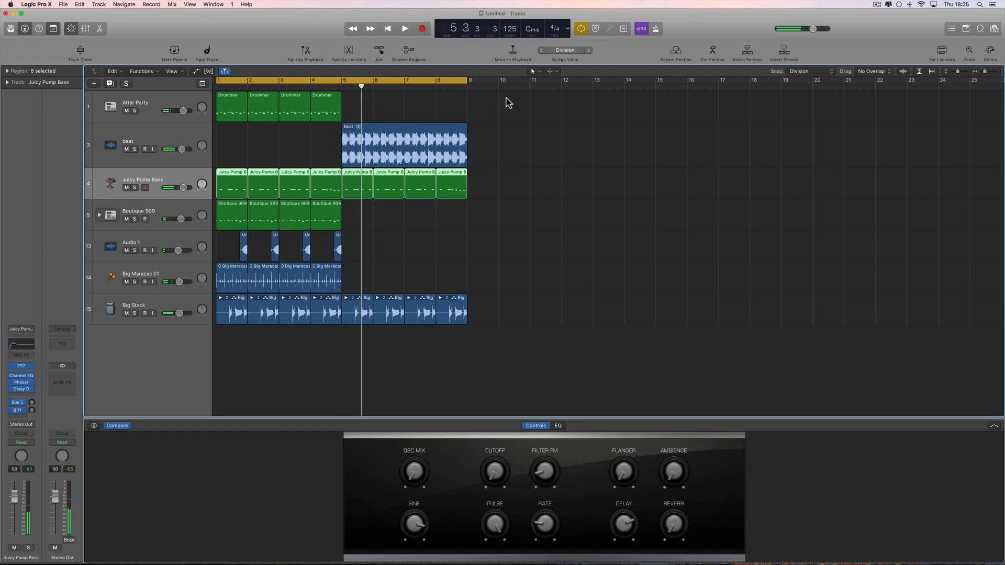
Step: Move the beat, Juicy Pump Bass and Big Stack regions of bars 5 to 8 to bar 12, and check that the filter automation moved along
left_click_drag(505, 102, 356, 315)
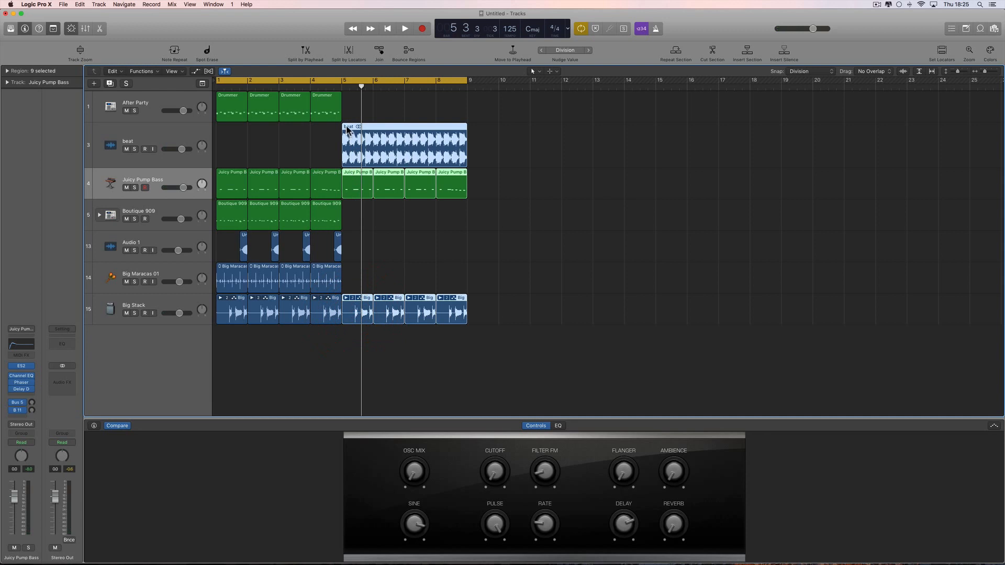
left_click_drag(347, 129, 692, 139)
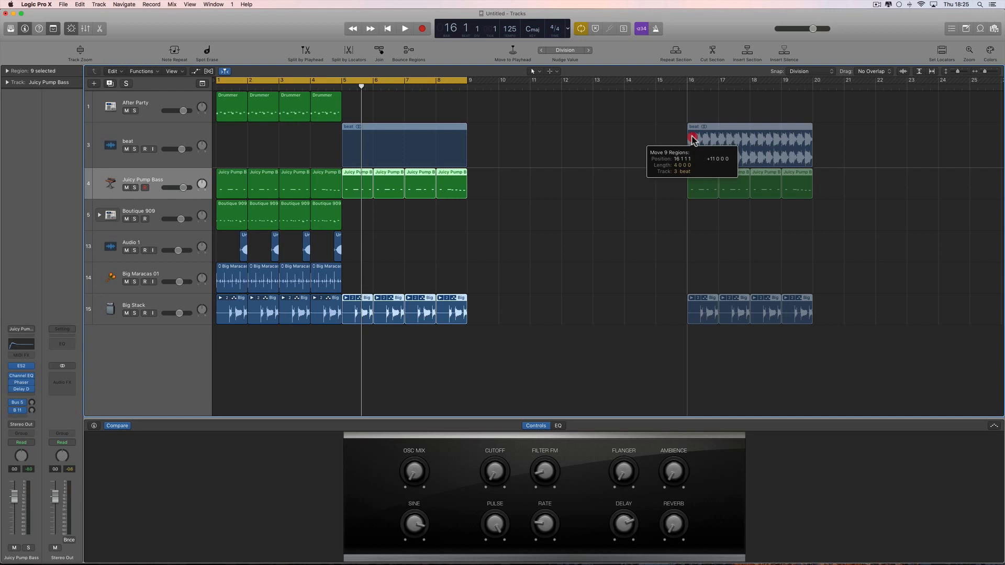
left_click_drag(692, 139, 567, 142)
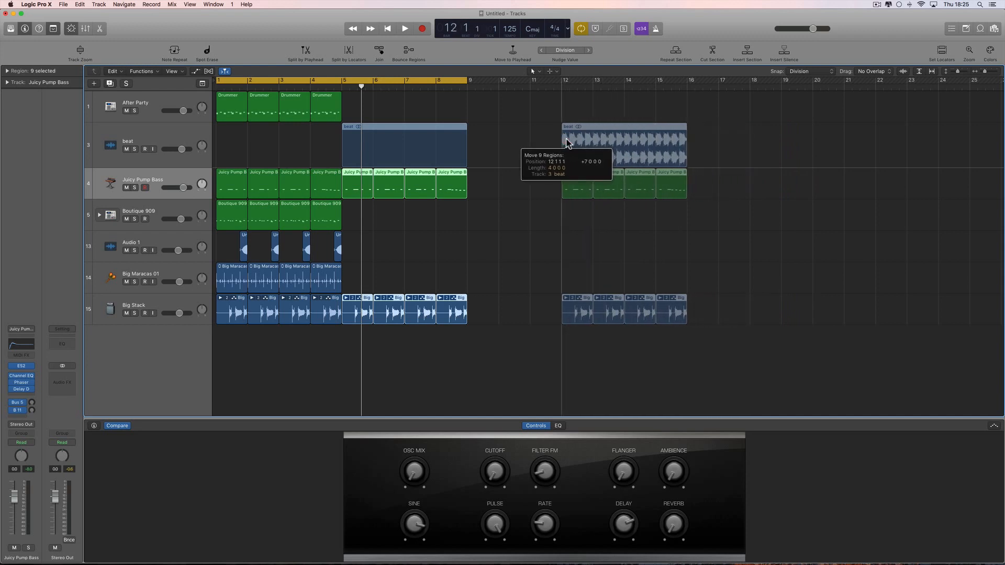
left_click_drag(568, 142, 566, 142)
left_click(561, 180)
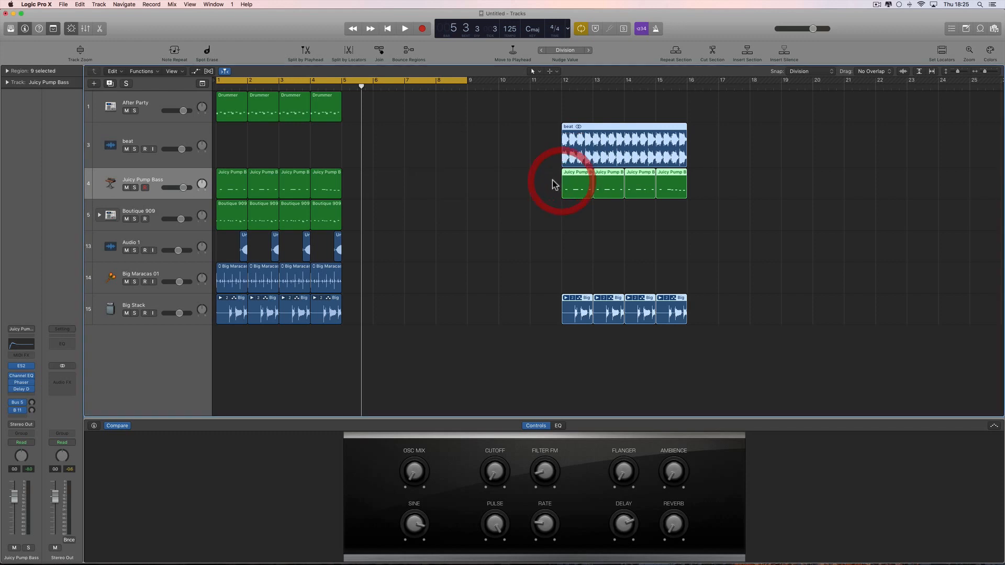
left_click(195, 72)
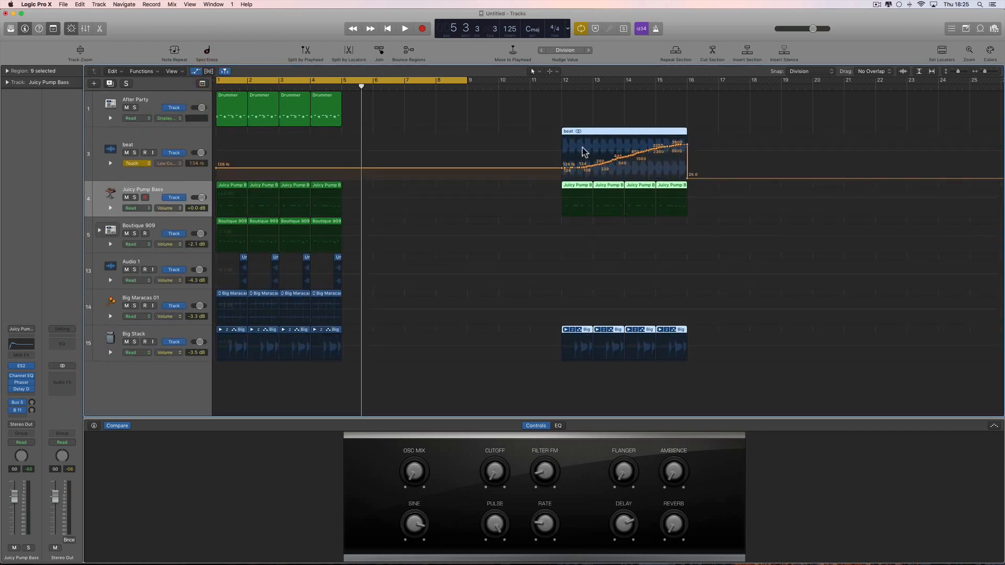
left_click(195, 72)
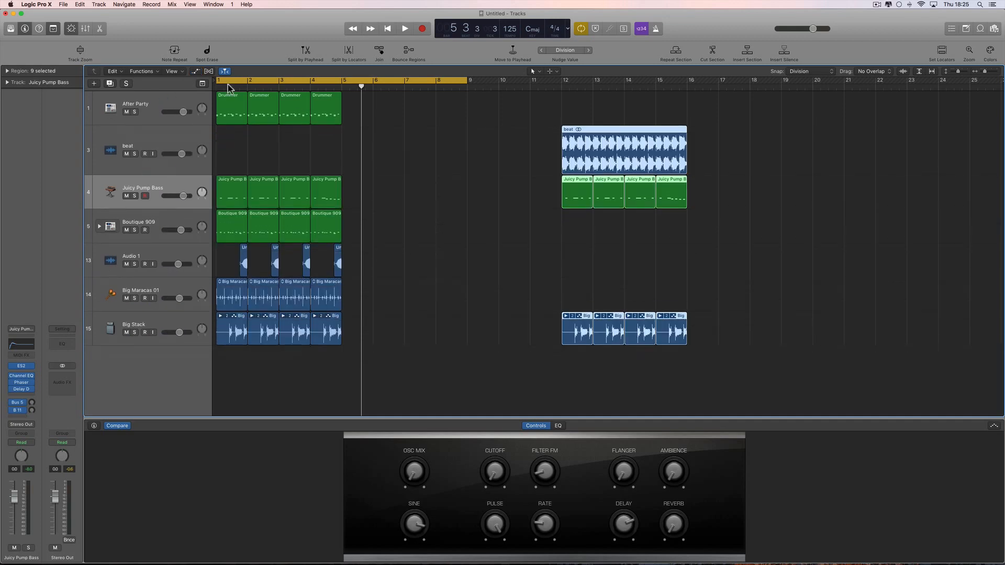
Step: Copy all regions of bars 1 to 4 to bar 5, undoing the additional copy placed at bar 9
left_click_drag(351, 103, 236, 319)
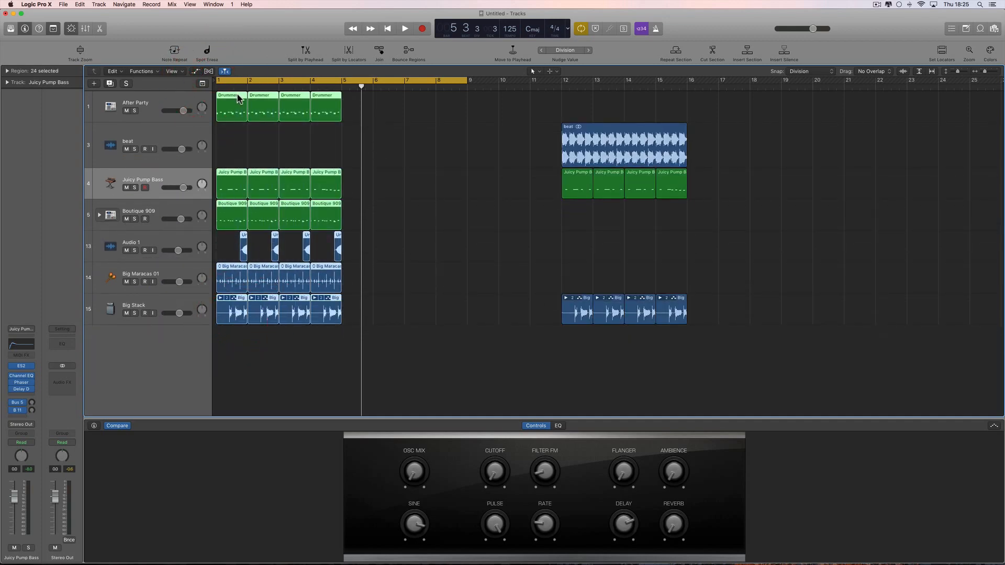
left_click_drag(237, 97, 477, 100)
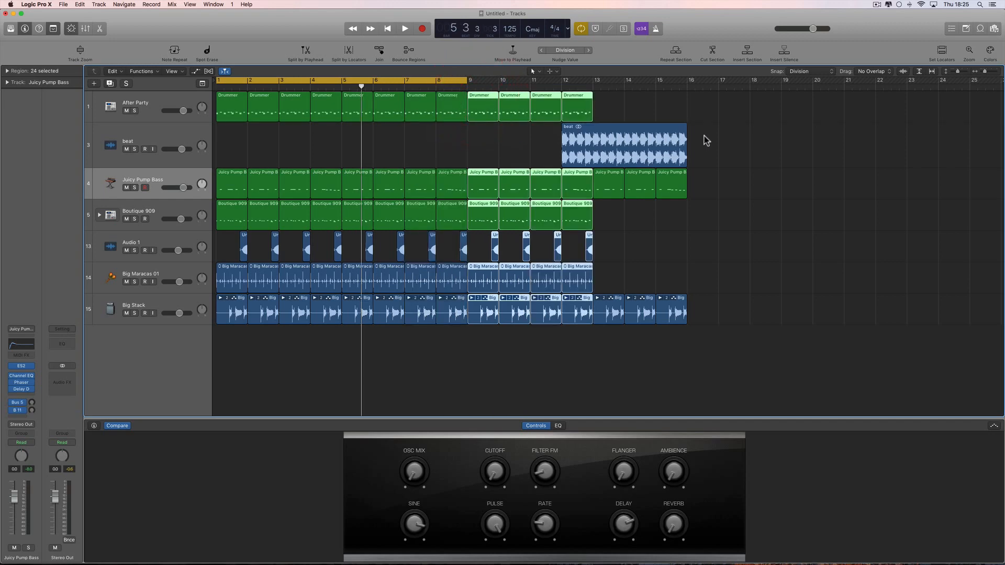
key("super+z")
Step: Move the beat, bass and Big Stack regions of the filtered section from bar 12 to bar 13
left_click_drag(710, 147, 578, 324)
left_click_drag(575, 130, 607, 131)
left_click(558, 184)
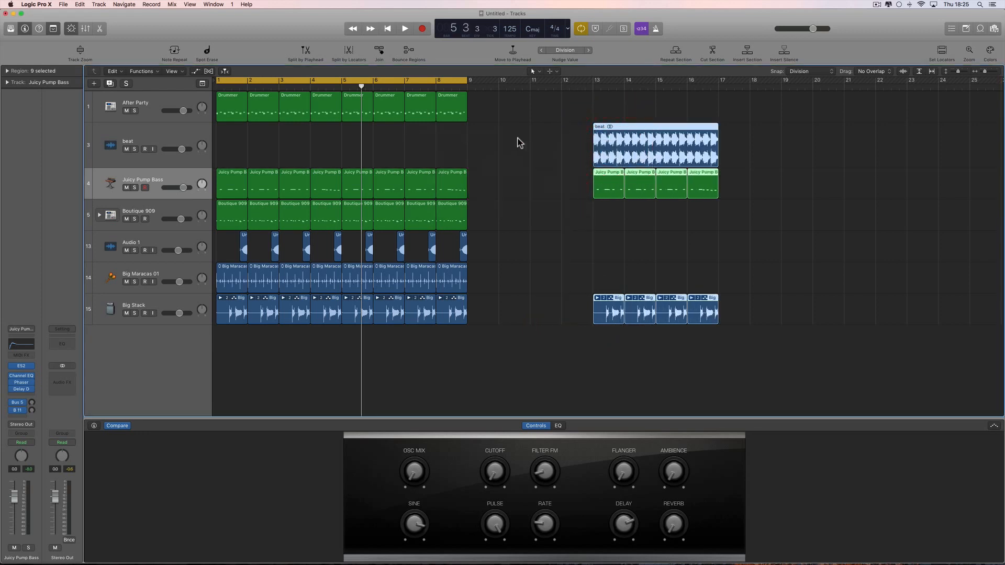
Step: Fill bars 9 to 12 with a copy of bars 5 to 8 and play the arrangement with the cycle range extended through bar 16
left_click_drag(491, 96, 355, 337)
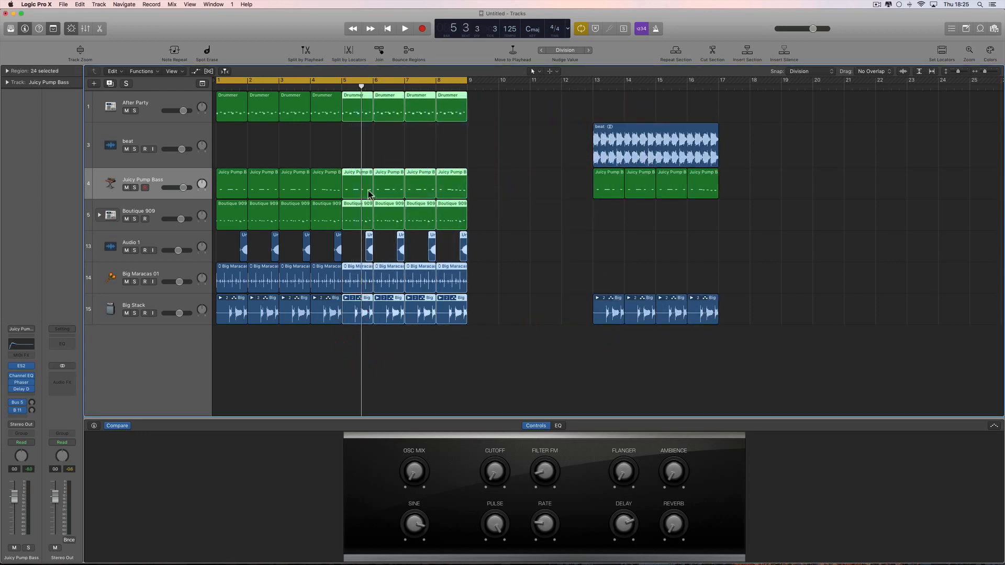
left_click_drag(360, 101, 707, 139)
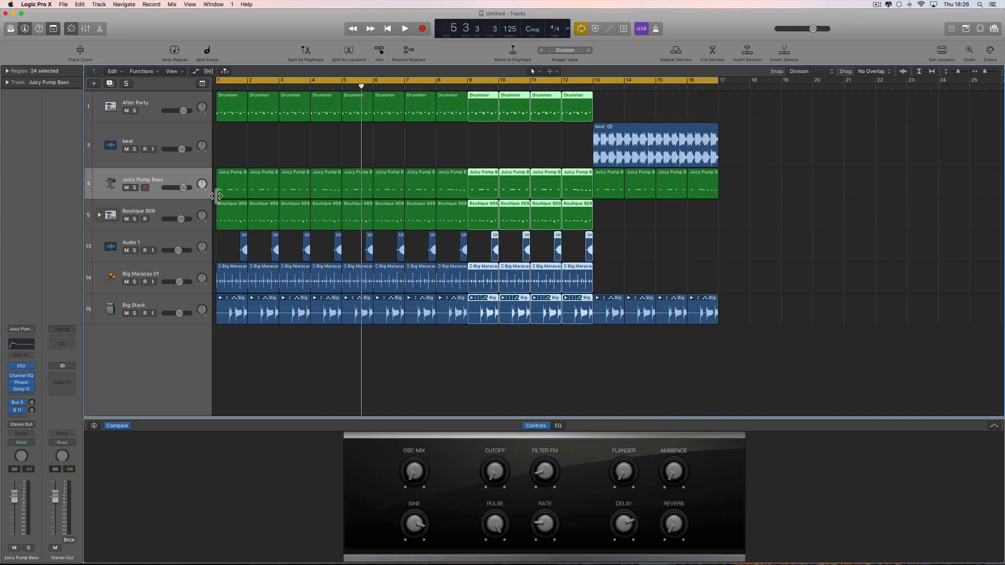
key("space")
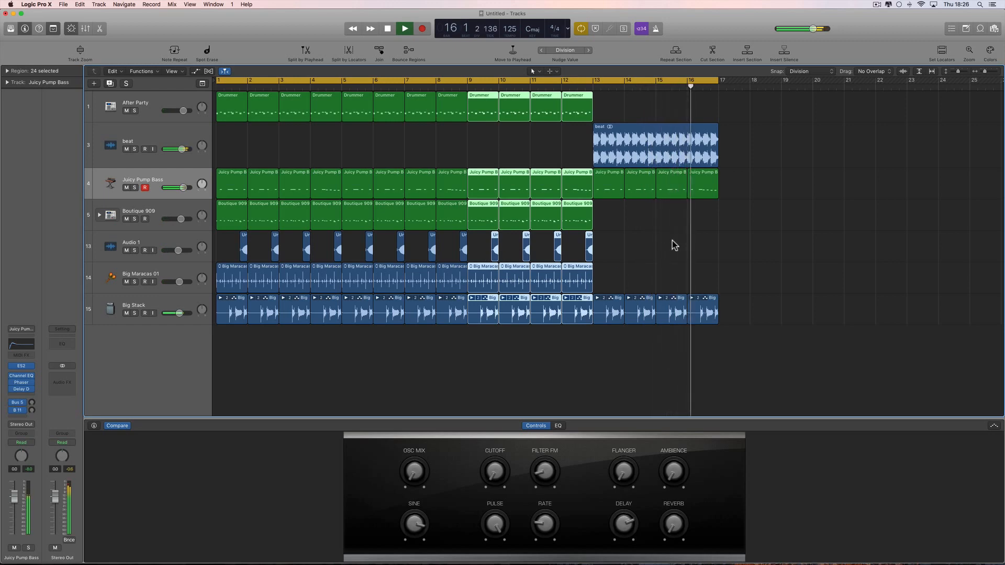
key("space")
Step: Move the last Juicy Pump Bass region from bar 16 to bar 17 and listen to the section without it
left_click_drag(699, 185, 723, 212)
double_click(566, 85)
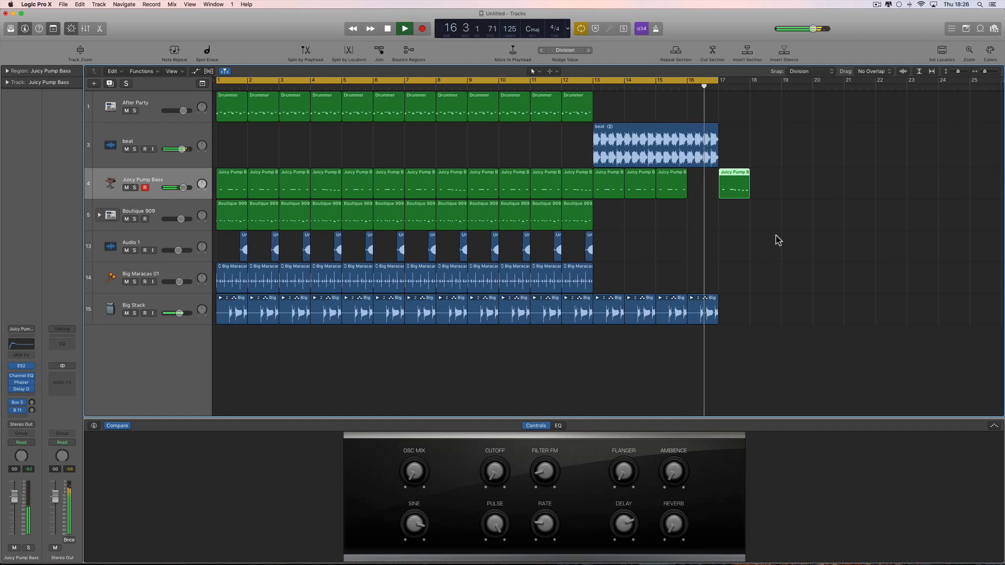
key("space")
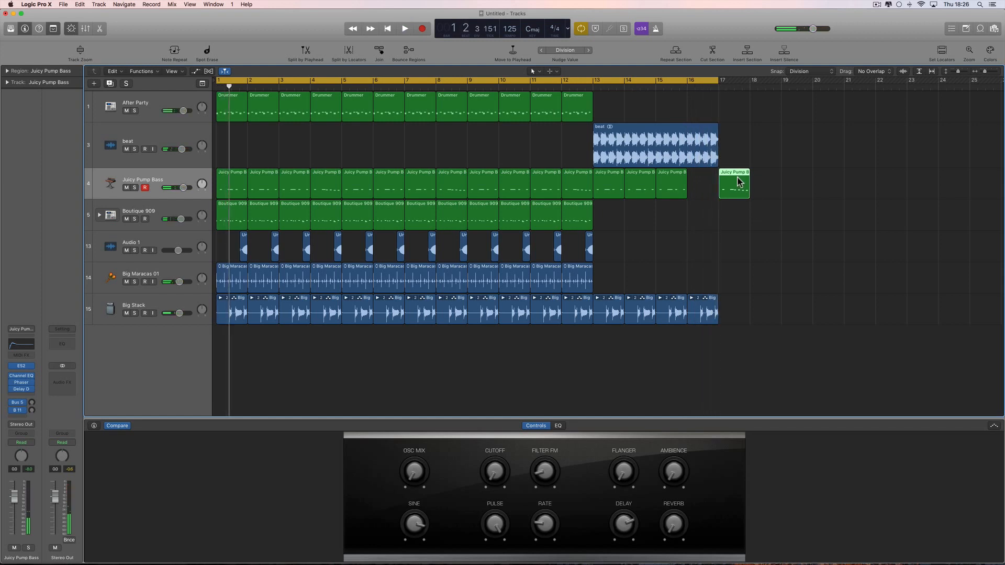
Step: Return the last Juicy Pump Bass region to bar 16, shorten it to half a bar, and listen to the result
left_click_drag(726, 176, 718, 198)
key("super+Right")
double_click(438, 87)
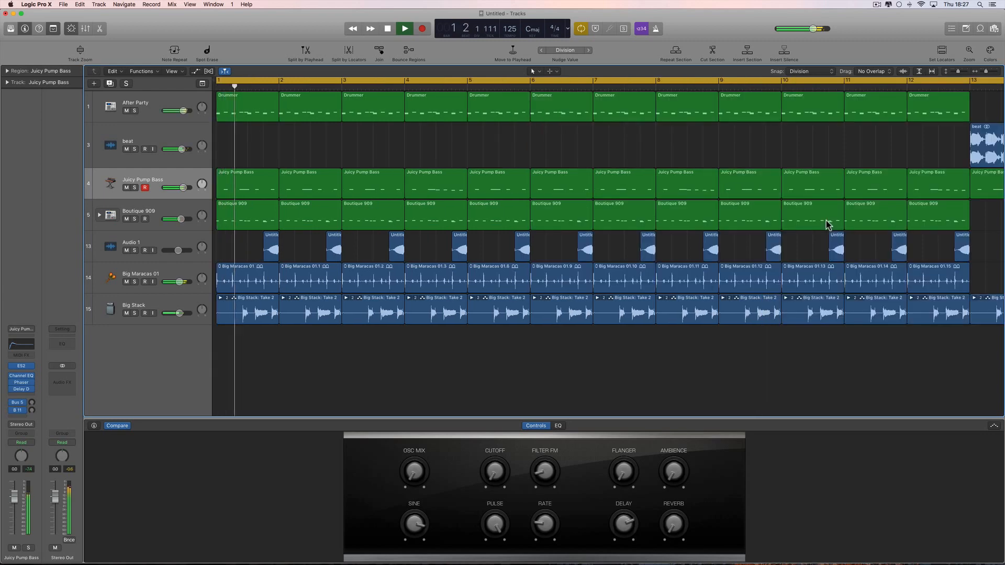
scroll(826, 224, "right", 15)
key("space")
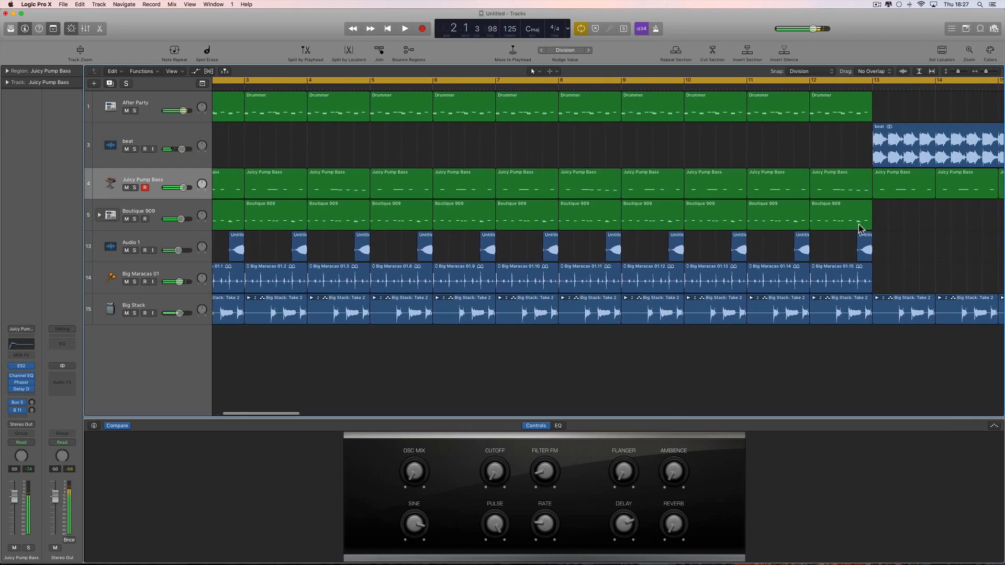
Step: Delete the Juicy Pump Bass region at bar 16 and play the transition from bar 12 into bar 13
scroll(859, 229, "right", 3)
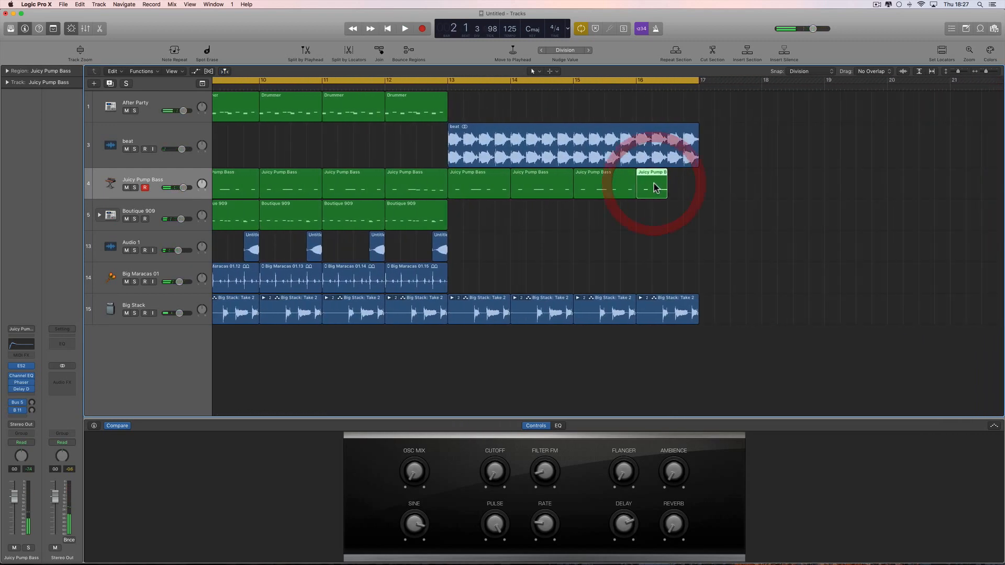
key("Delete")
key("space")
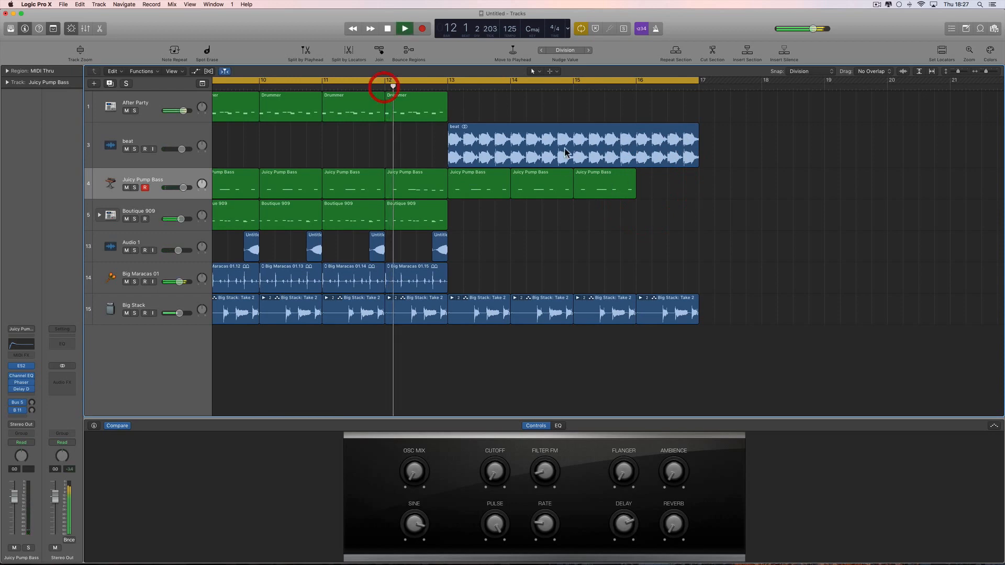
key("space")
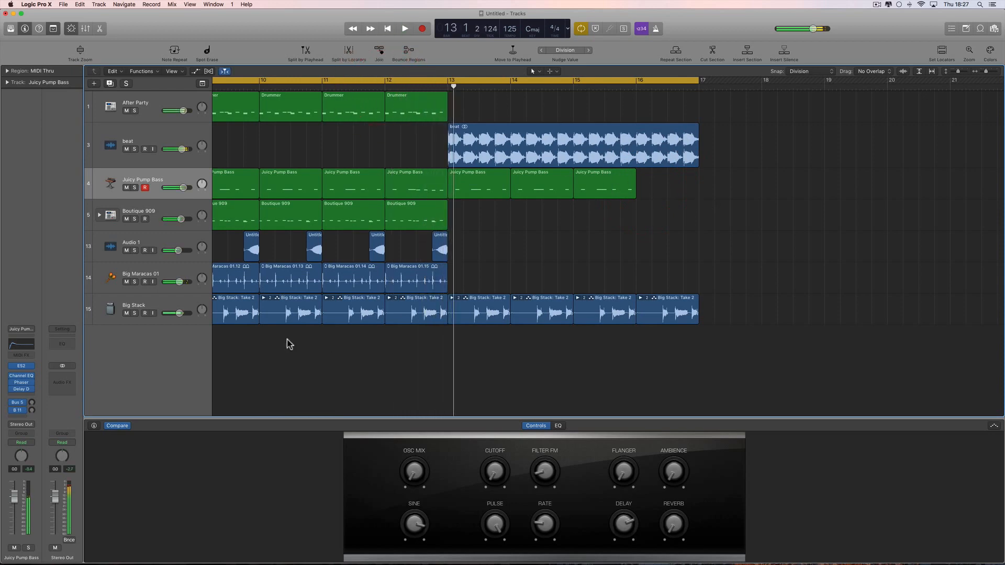
Step: Create one software instrument track with an empty channel strip directly below the beat track
left_click(162, 137)
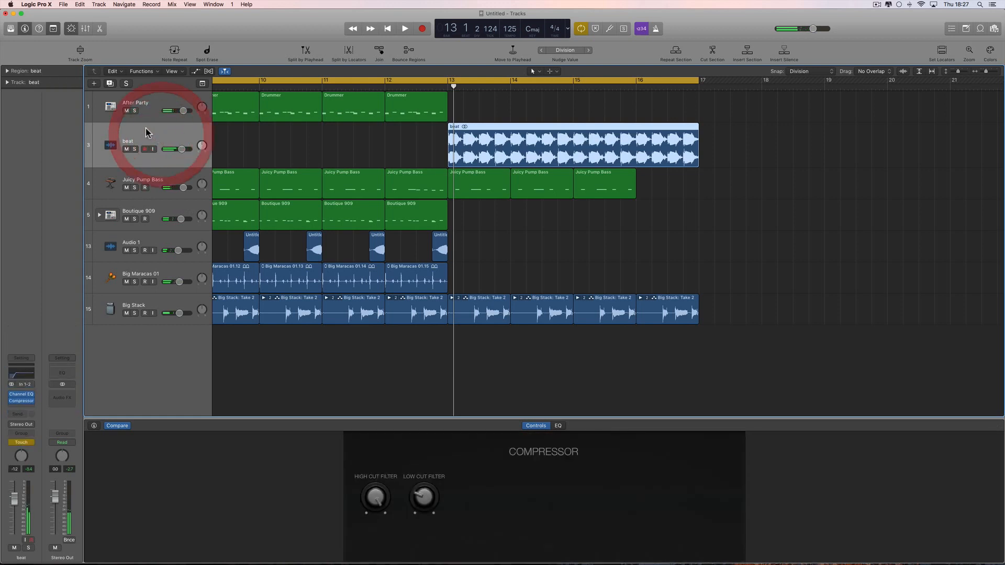
left_click(95, 84)
left_click(423, 37)
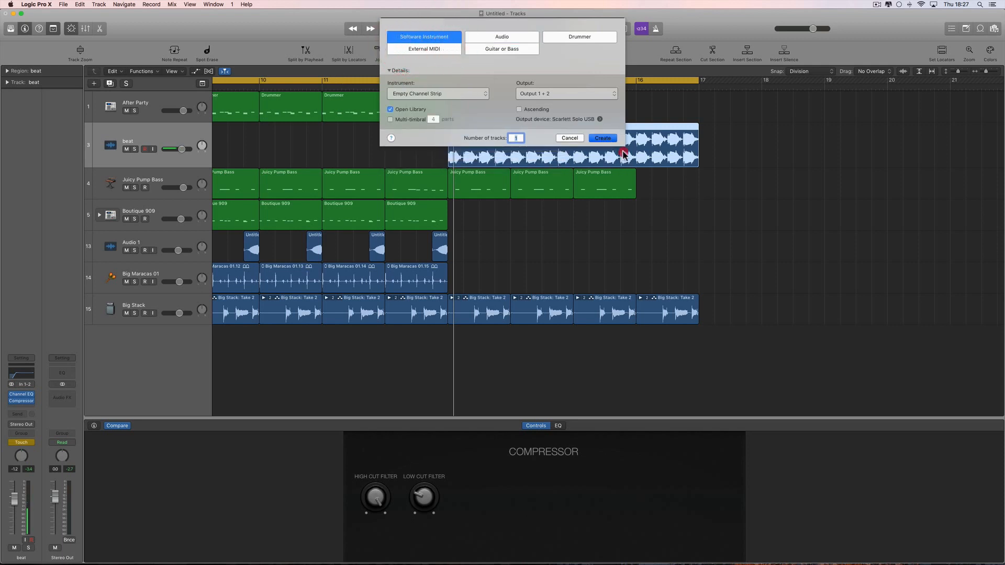
left_click(602, 140)
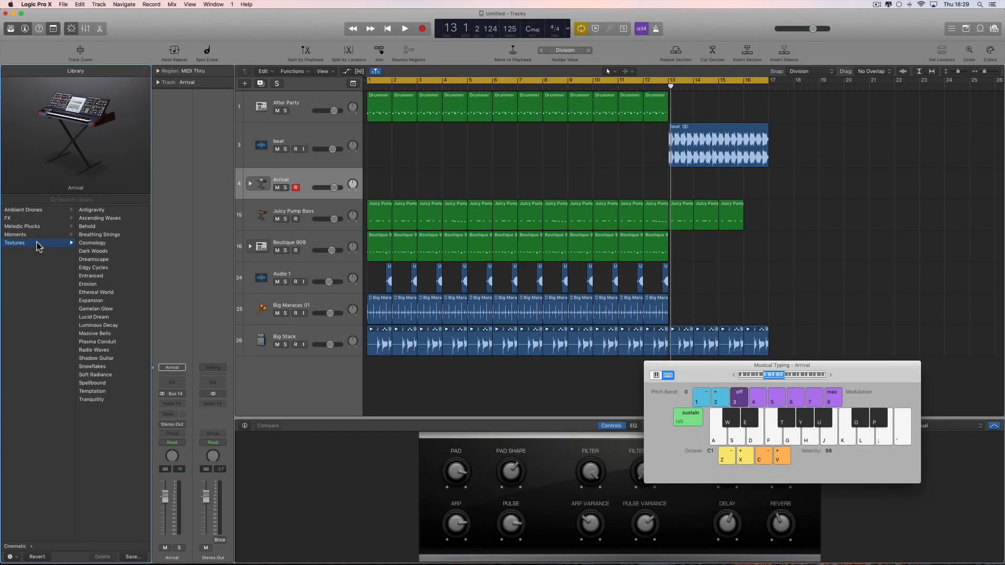
Step: Load the Blaster Downer patch from the Synthesizer Arrangement FX category onto the new instrument track
scroll(38, 246, "left", 3)
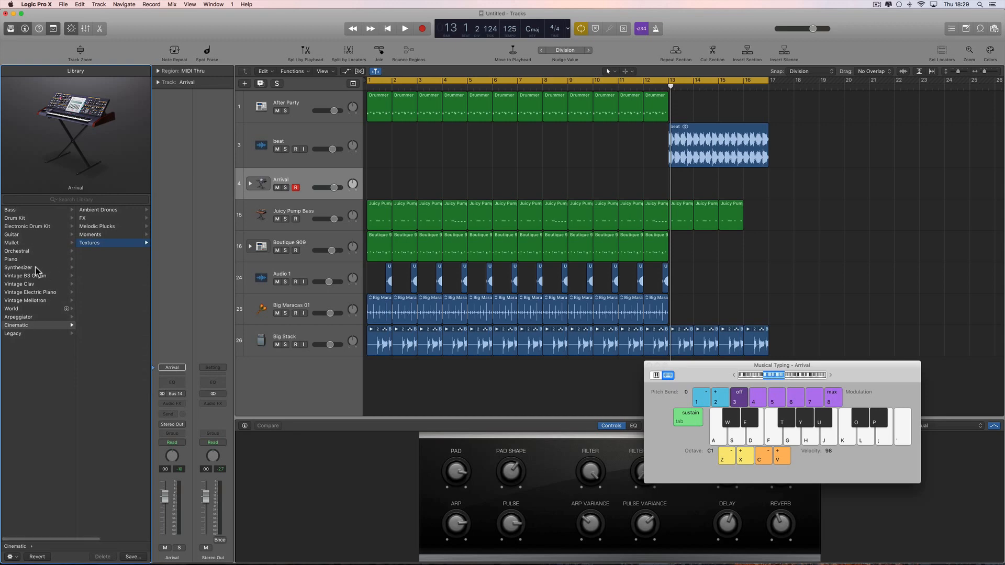
left_click(32, 268)
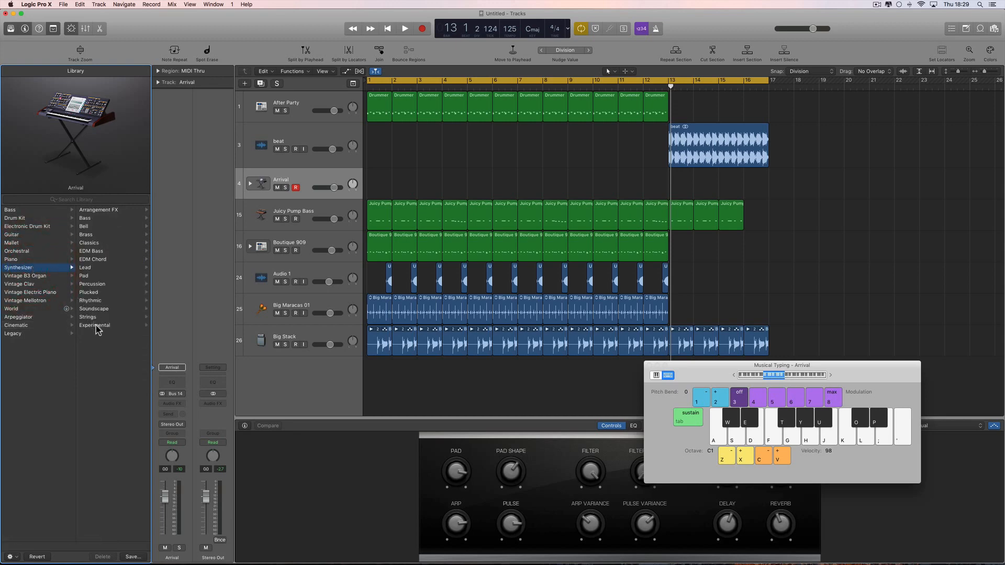
left_click(98, 209)
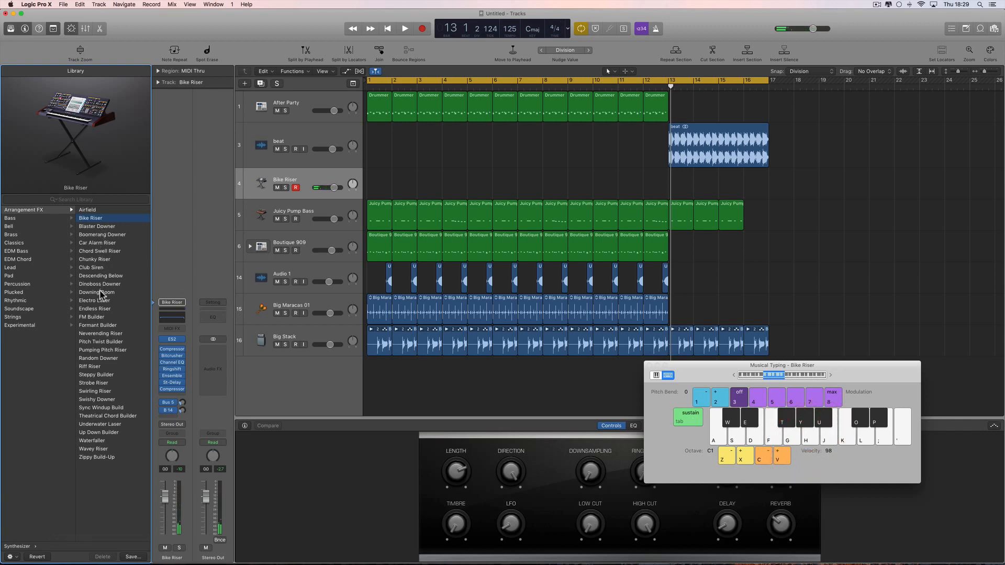
left_click(97, 226)
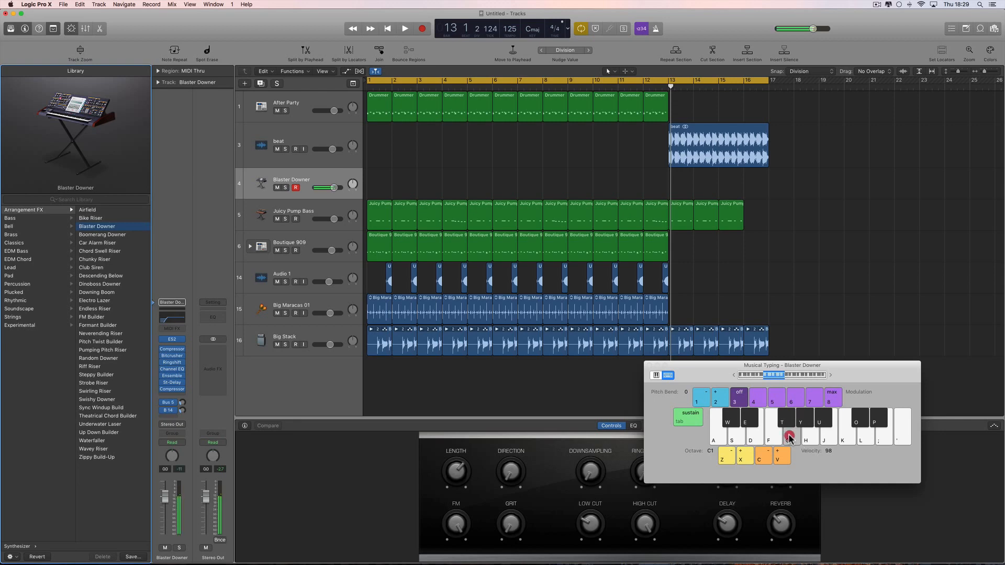
Step: Audition low and high notes of the Blaster Downer patch and raise the Musical Typing octave to C2
left_click(719, 437)
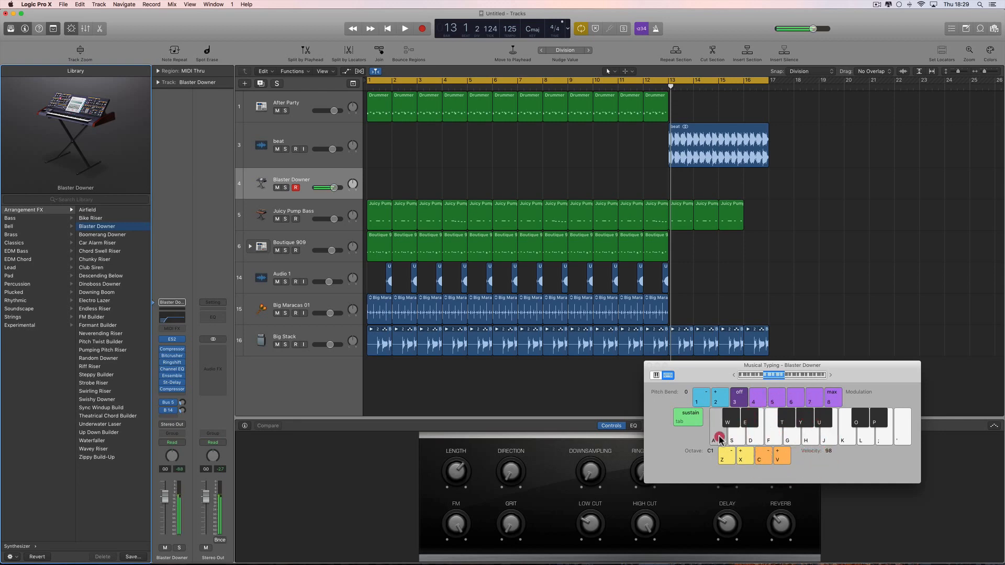
left_click(869, 443)
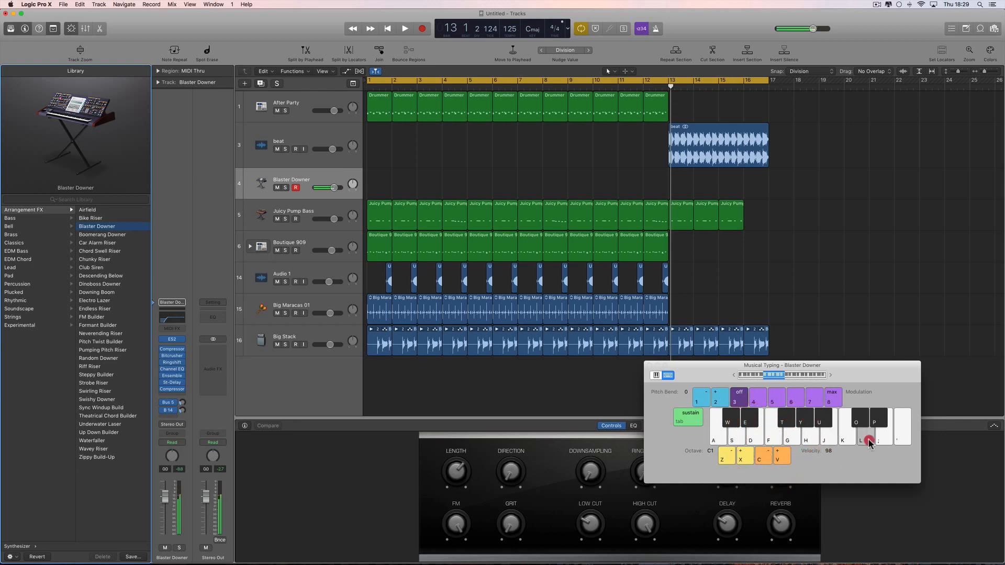
left_click(751, 458)
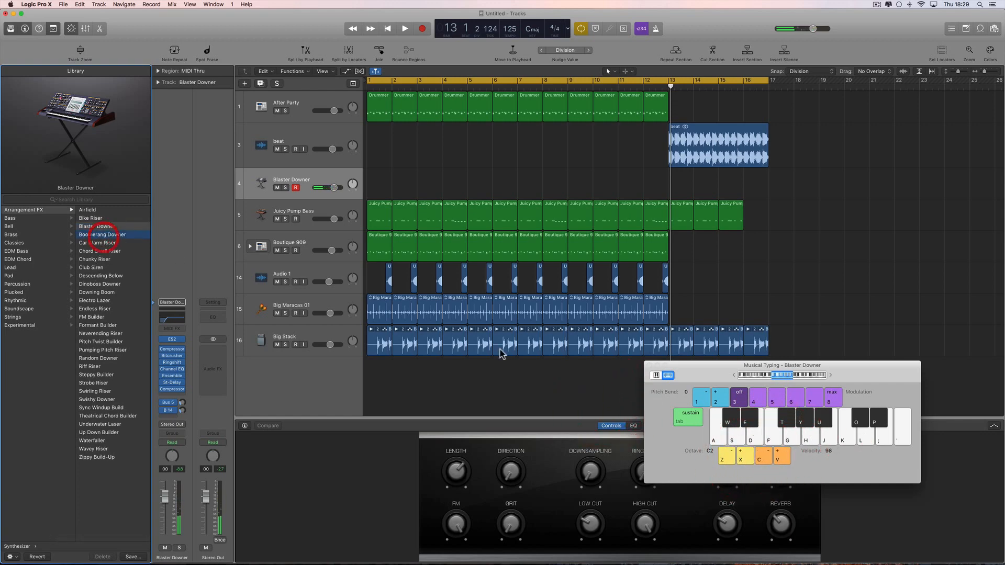
Step: Audition the Boomerang Downer patch, and load the Club Siren patch on the instrument track and audition it
left_click(827, 441)
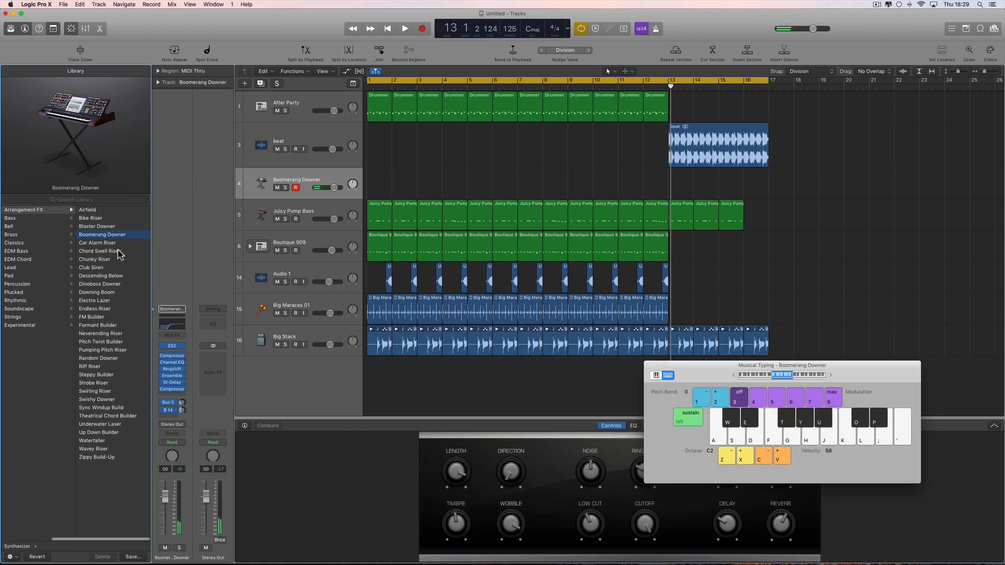
left_click(101, 266)
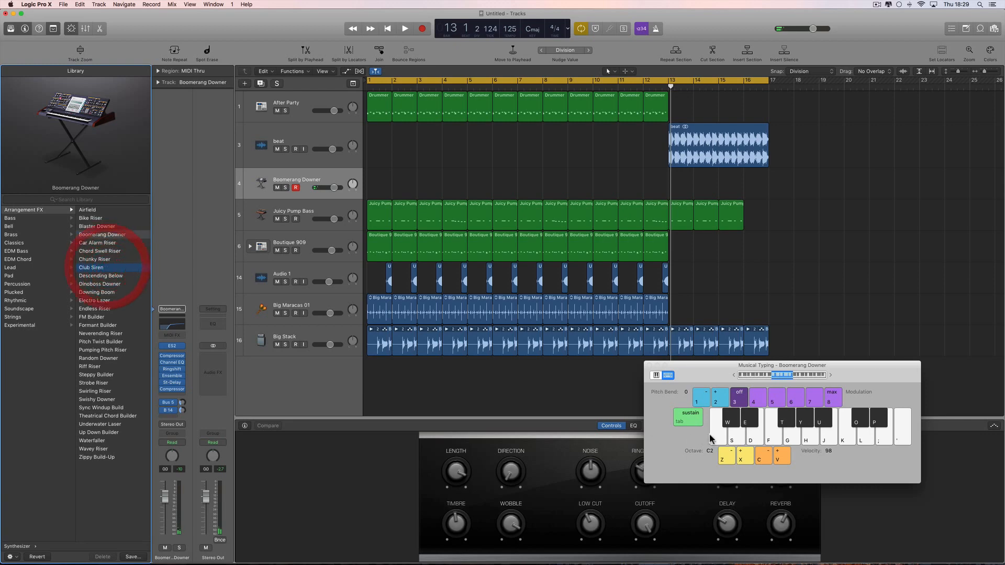
left_click(810, 441)
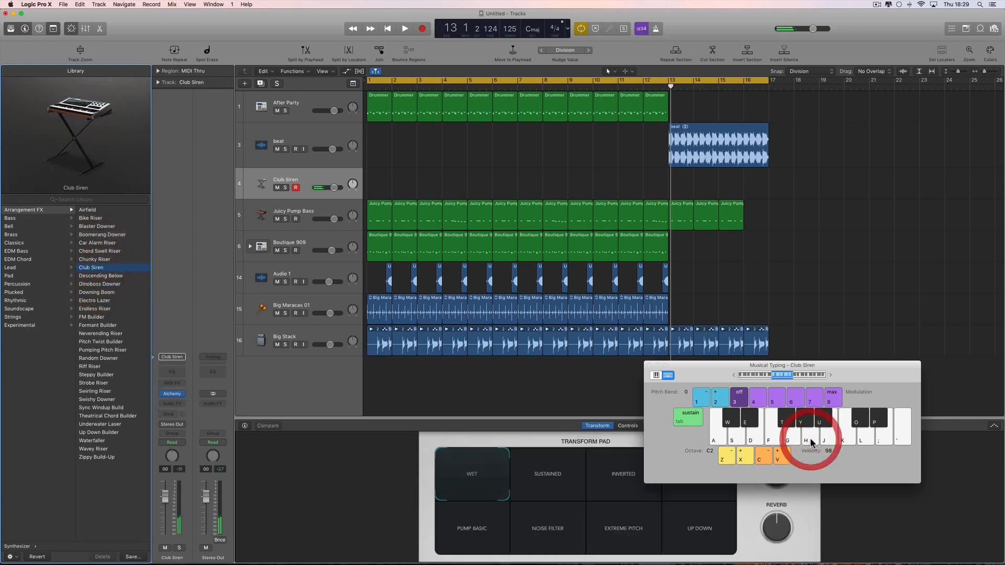
left_click(811, 441)
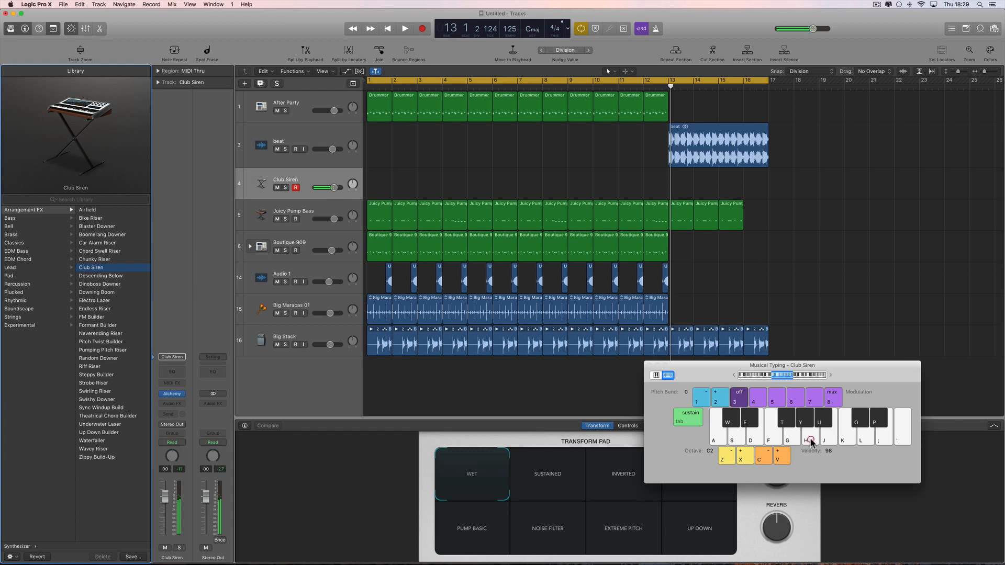
Step: Create an empty MIDI region on the Club Siren track spanning bars 13 to 16 with the Pencil tool
right_click(777, 240)
left_click(732, 217)
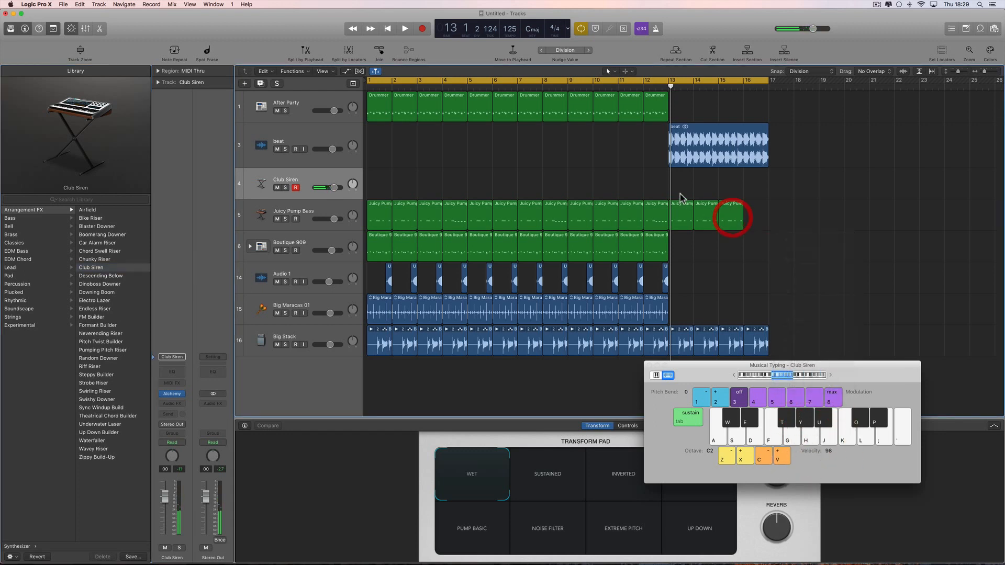
left_click(676, 186)
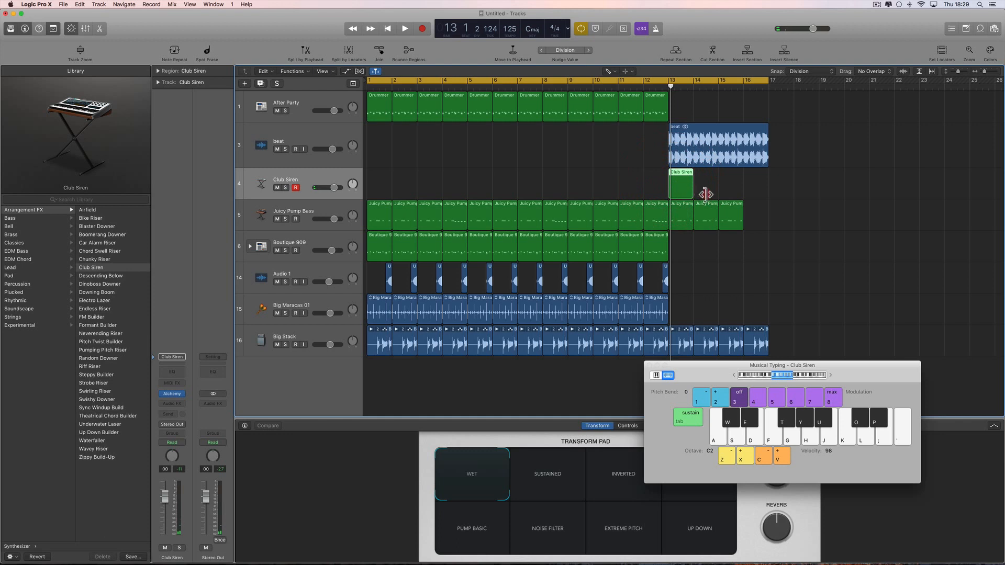
left_click_drag(705, 194, 767, 199)
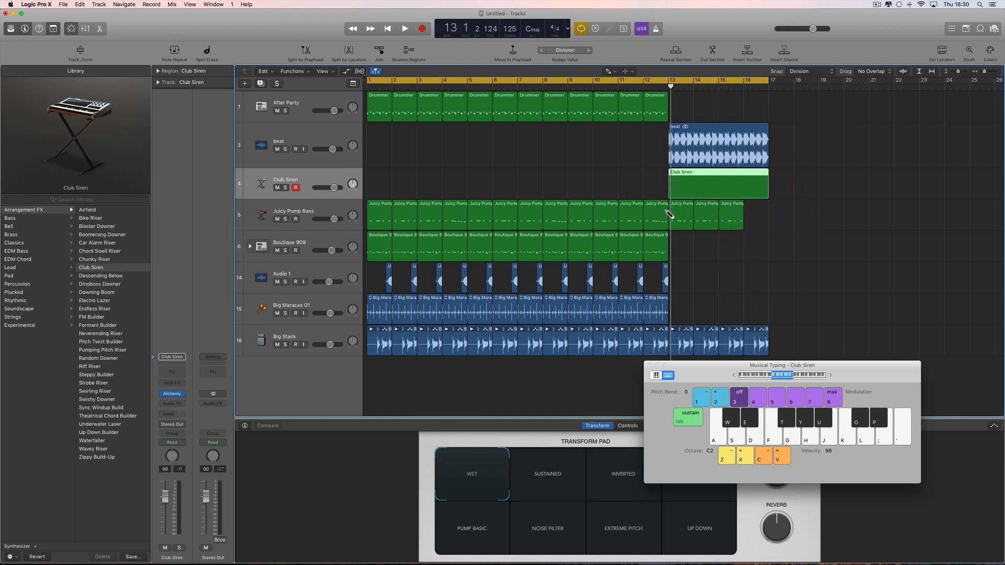
Step: Draw one sustained A3 note in the Club Siren region, starting at bar 13 and extending to the region's end at bar 17
double_click(696, 185)
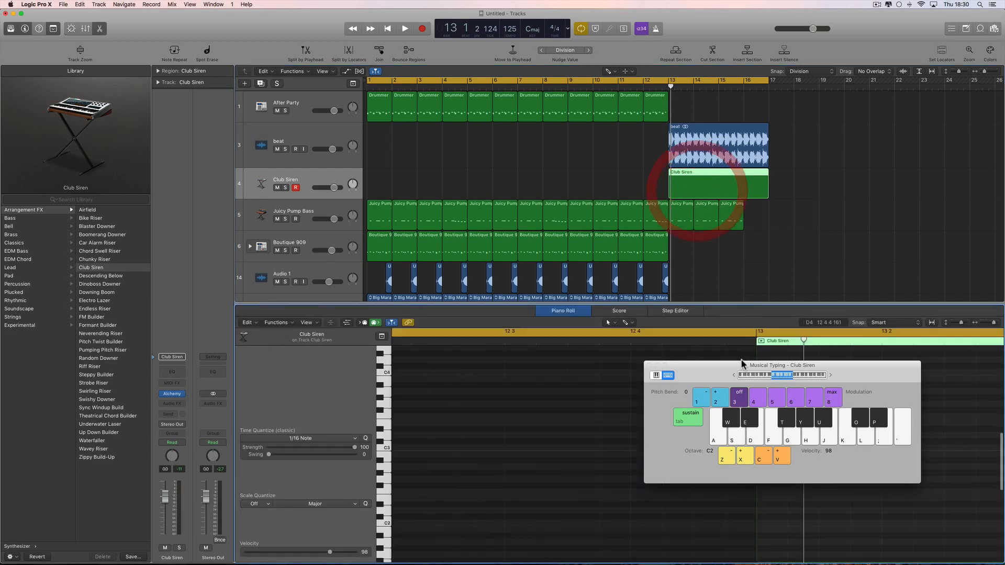
left_click_drag(907, 402, 594, 246)
scroll(821, 295, "right", 5)
scroll(822, 295, "right", 3)
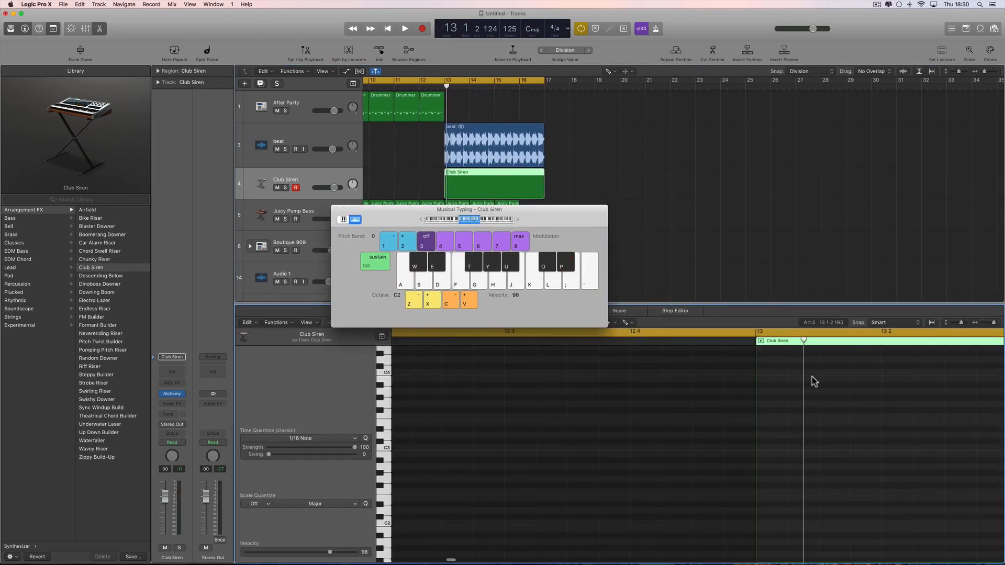
scroll(812, 377, "right", 8)
right_click(500, 441)
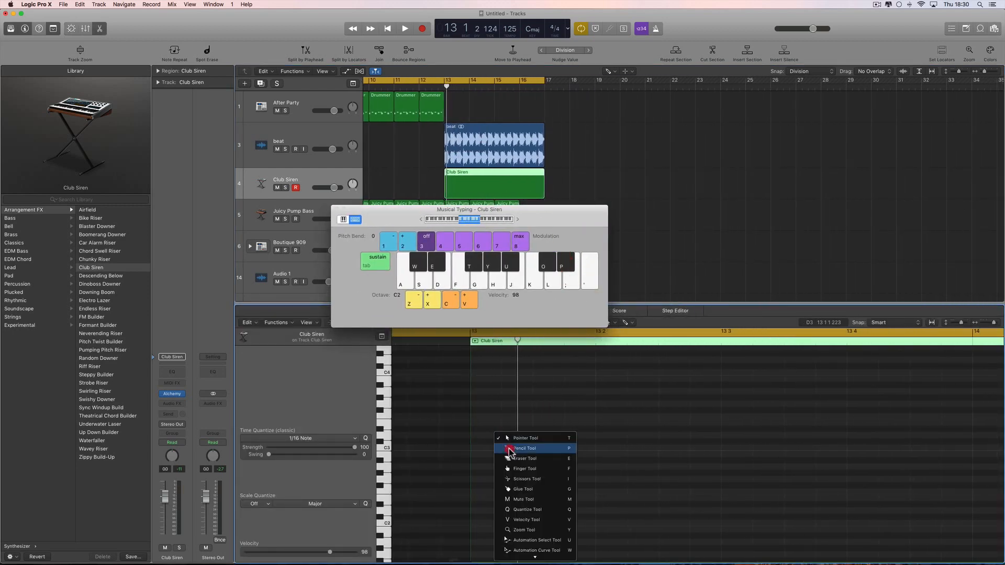
left_click(445, 434)
left_click(384, 393)
left_click(397, 397)
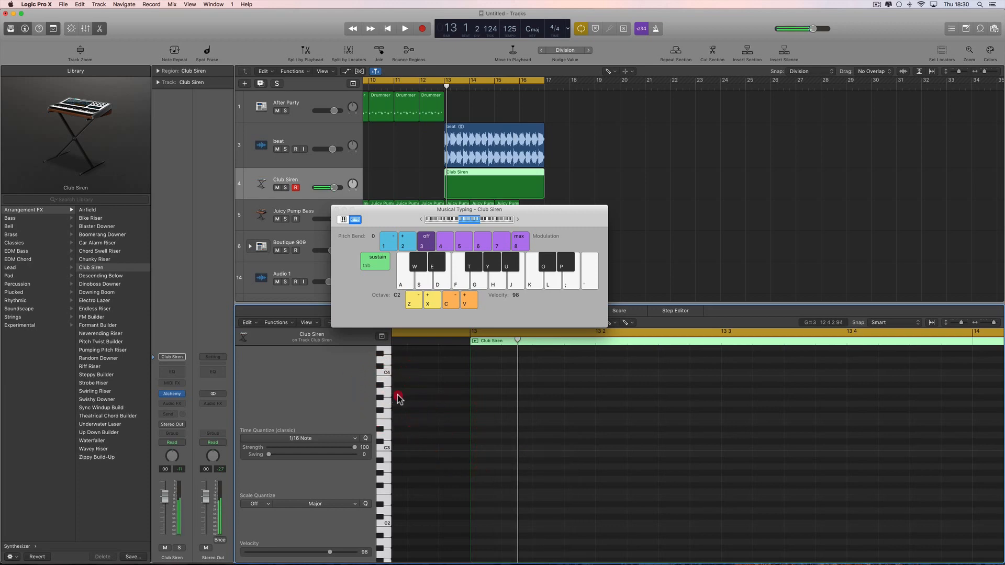
left_click_drag(504, 392, 509, 393)
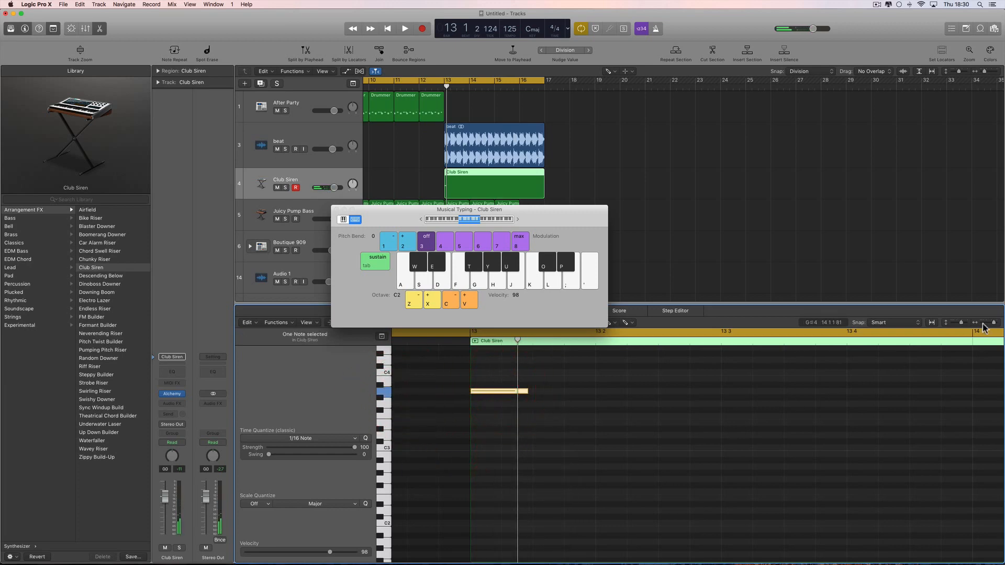
left_click_drag(993, 322, 977, 326)
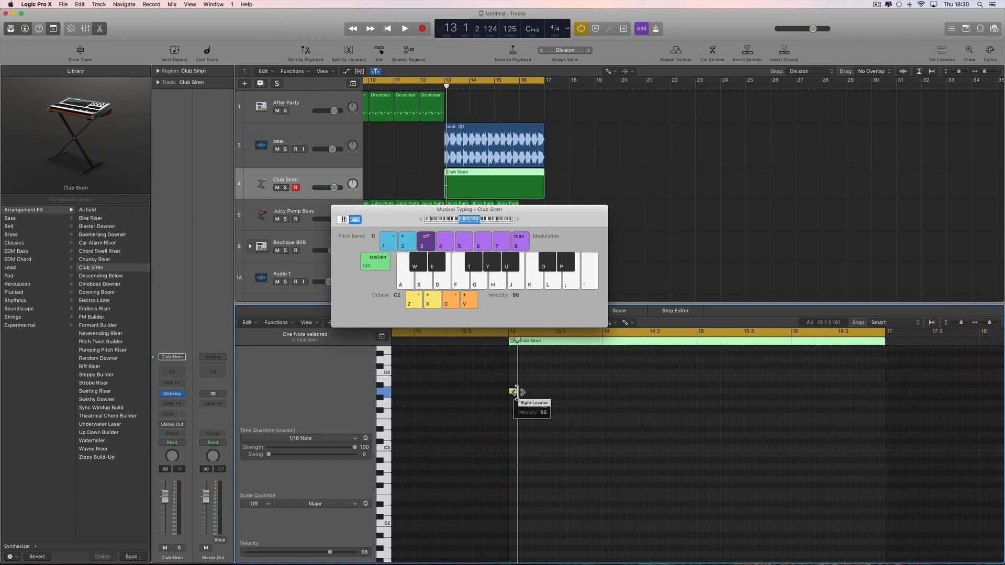
left_click_drag(516, 392, 884, 414)
Step: Lower the Club Siren track volume to -6.2 dB and play the transition from bar 12 through the breakdown
left_click_drag(592, 325, 911, 309)
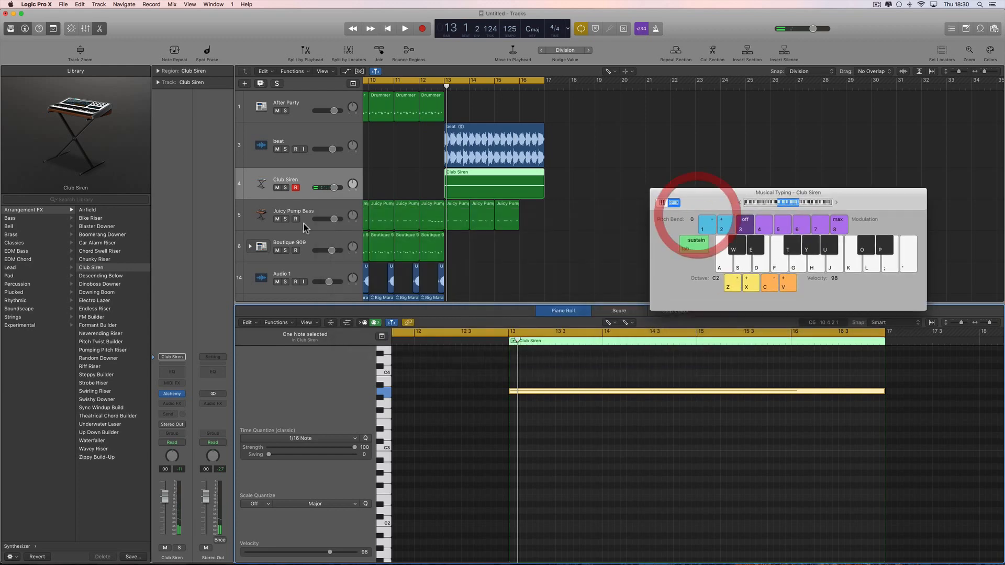
left_click_drag(333, 188, 320, 188)
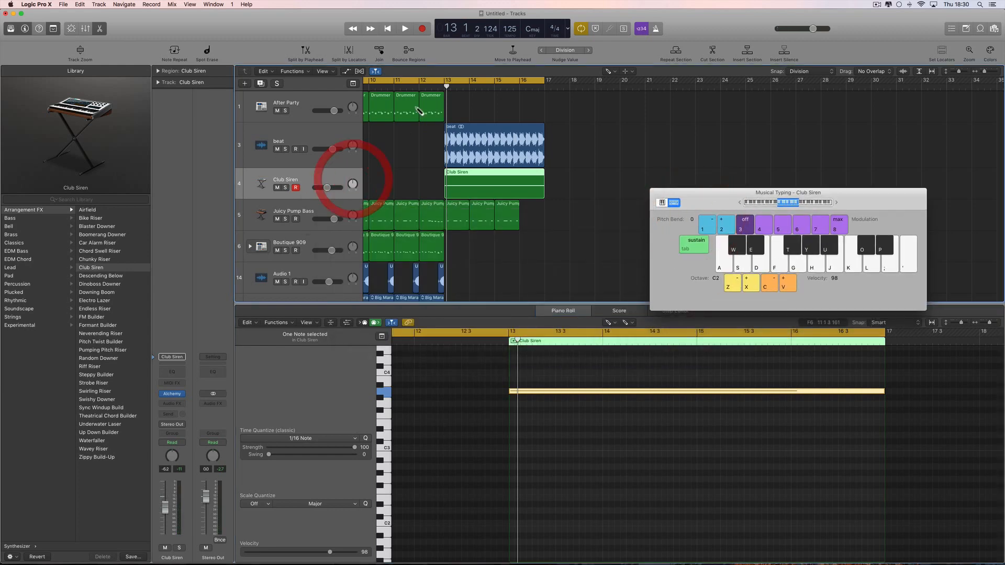
double_click(407, 82)
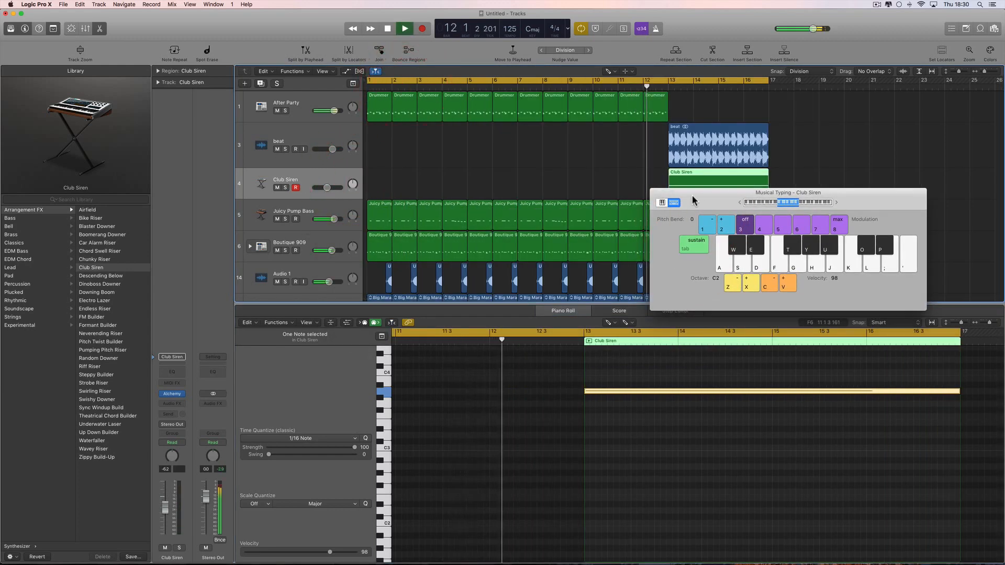
left_click_drag(685, 195, 89, 158)
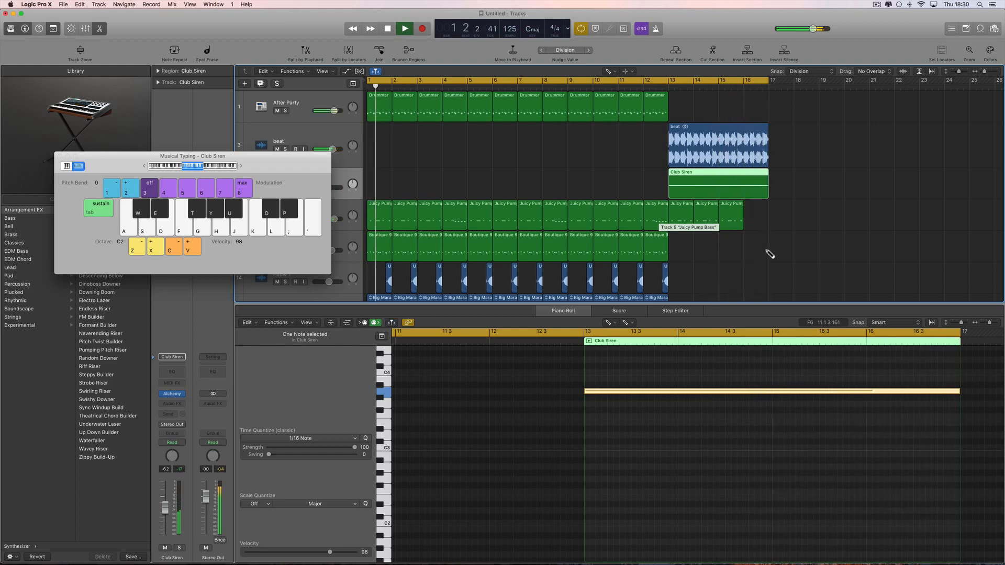
key("space")
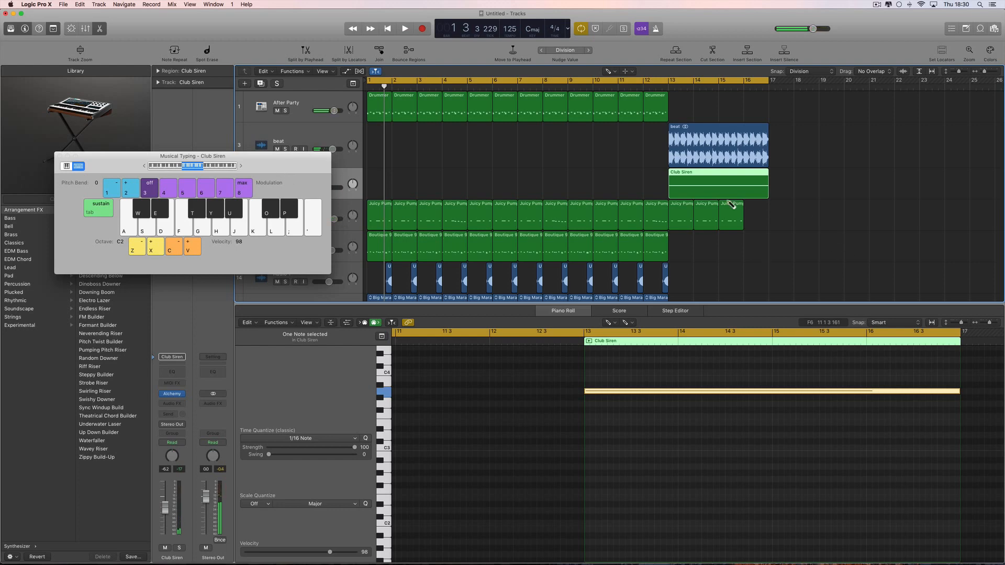
Step: Load the Endless Riser patch on the effect track and lower its volume to -10.4 dB while playing from bar 12
left_click_drag(272, 156, 302, 101)
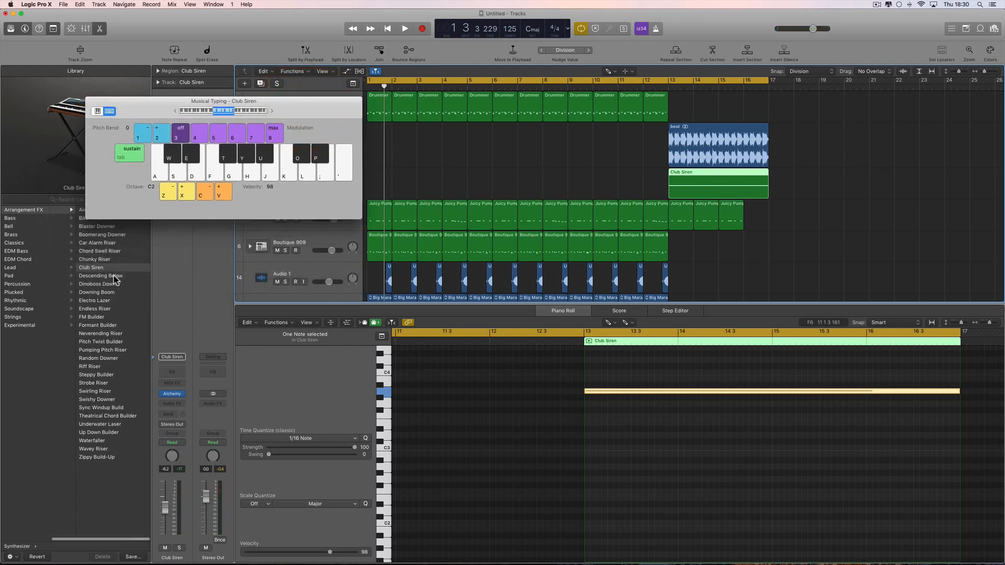
left_click(105, 310)
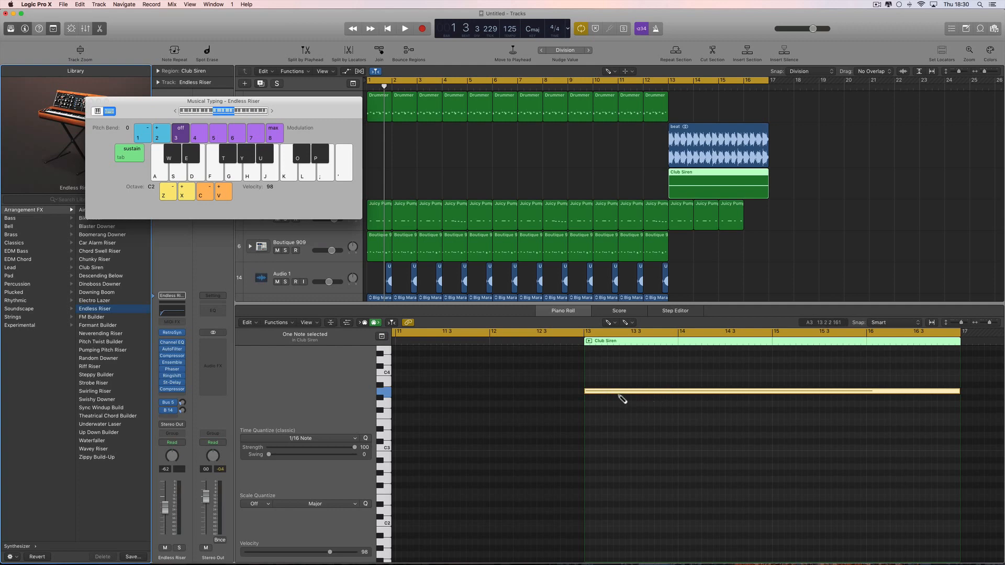
scroll(622, 399, "up", 5)
key("space")
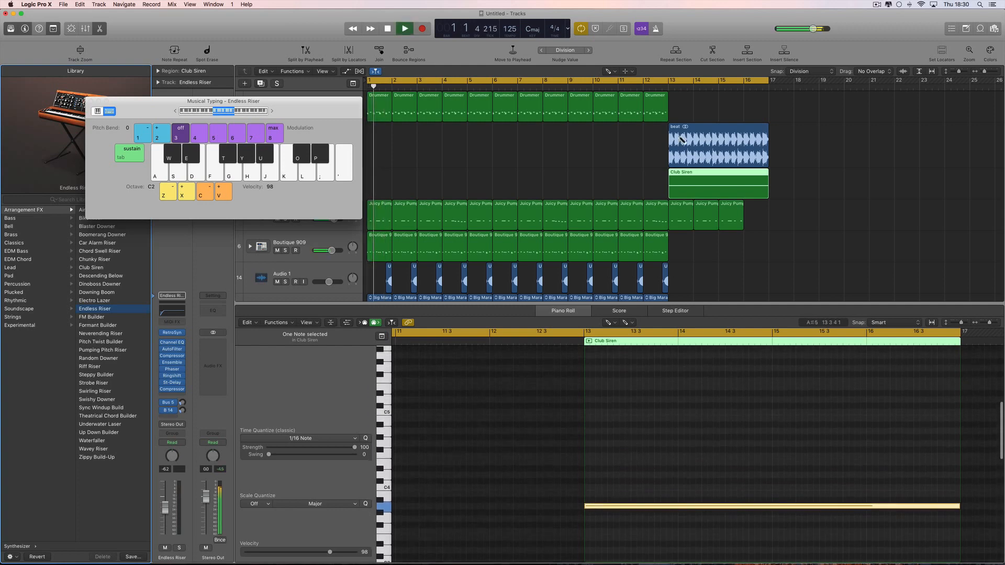
left_click(643, 80)
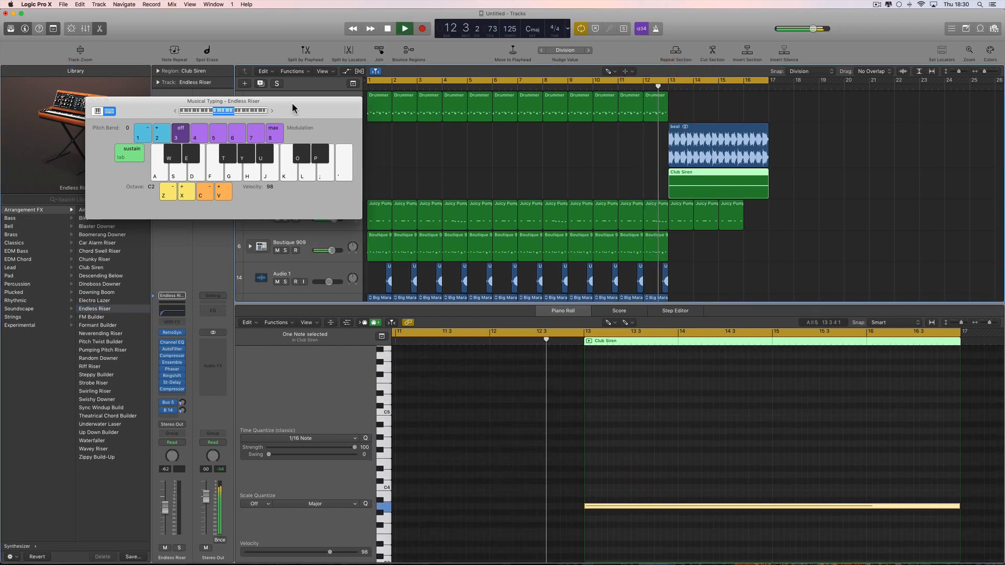
left_click_drag(291, 102, 228, 49)
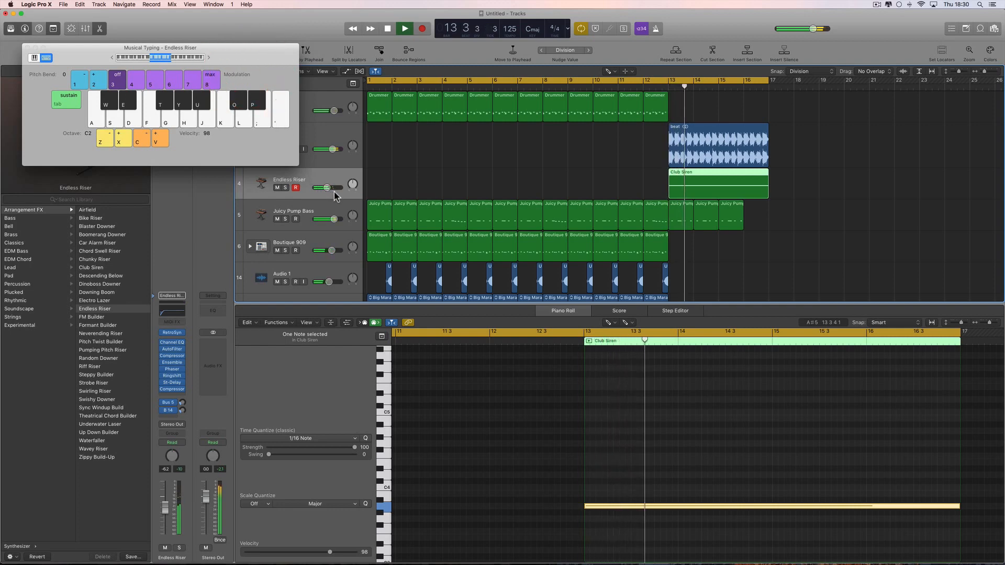
left_click_drag(327, 188, 324, 188)
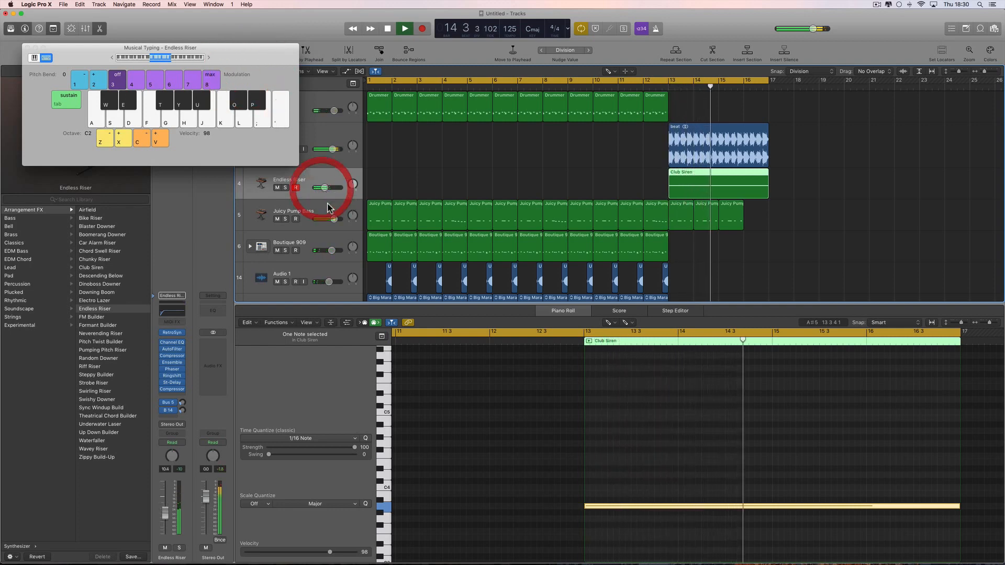
key("space")
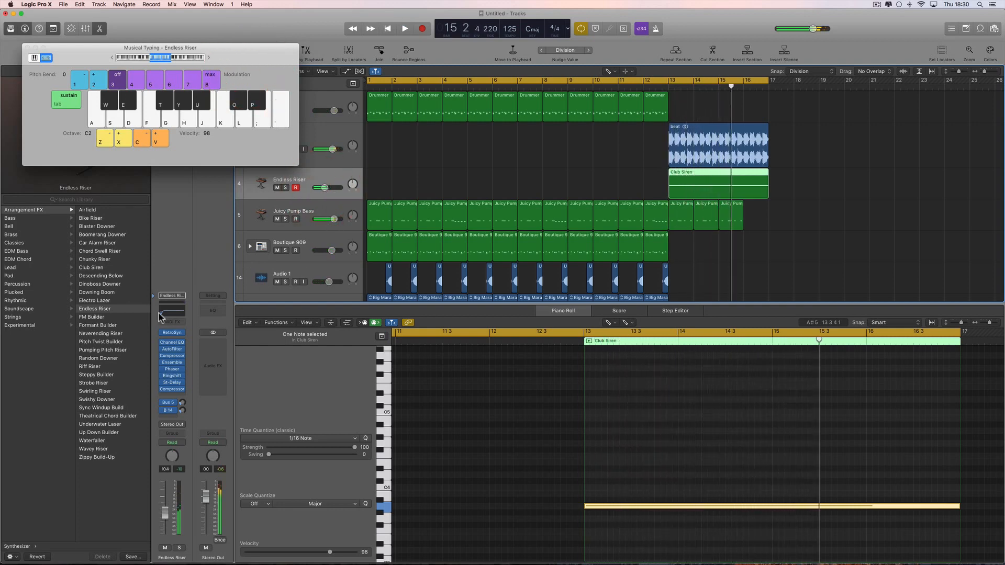
Step: Load the FM Builder and Formant Builder patches in turn, playing each from bar 12 into the breakdown
left_click(98, 317)
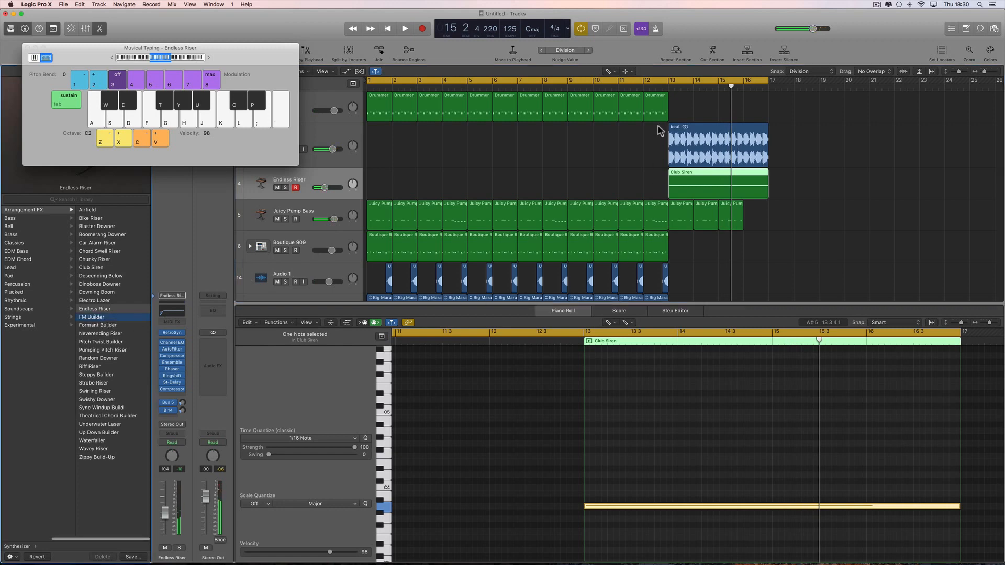
double_click(662, 86)
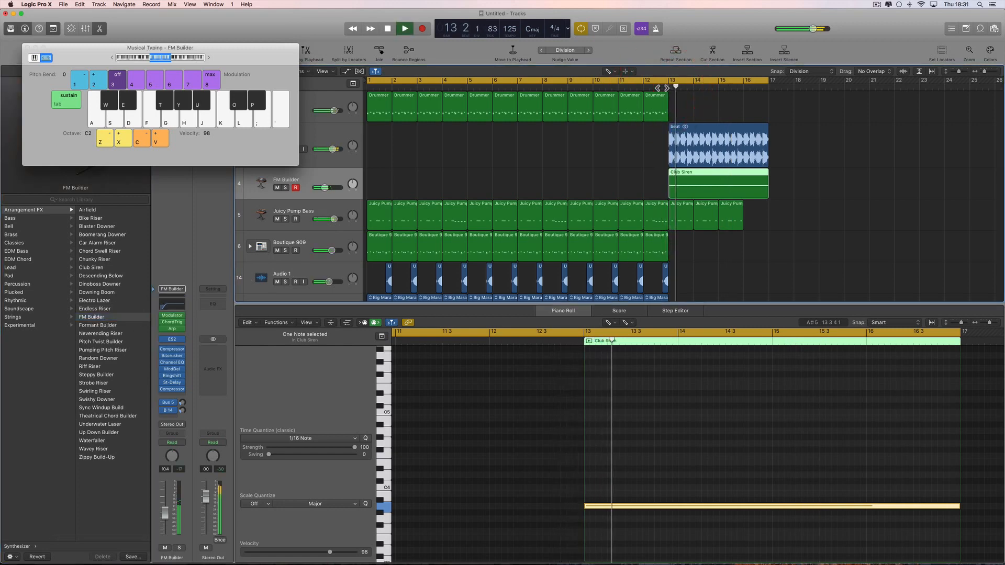
left_click(112, 325)
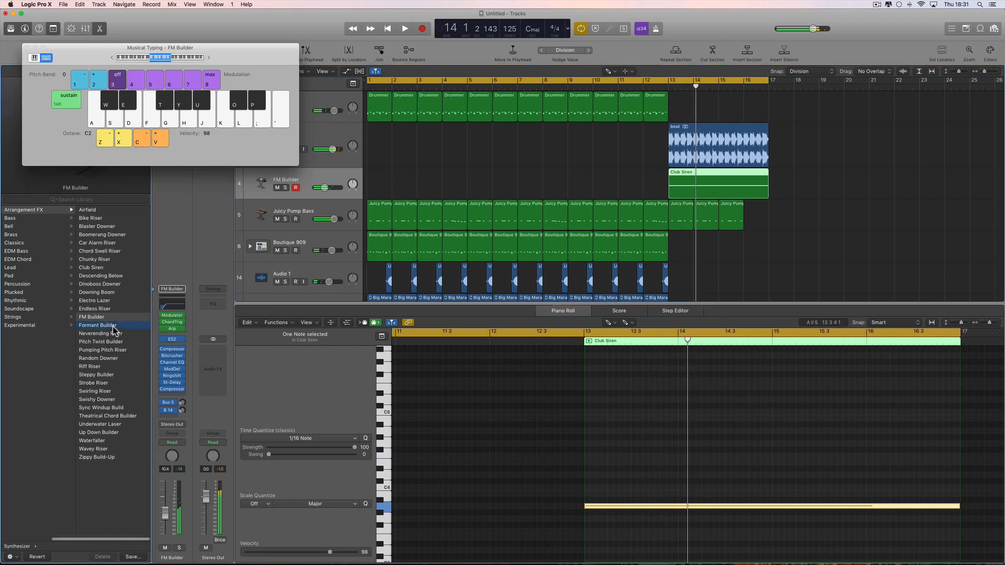
double_click(658, 83)
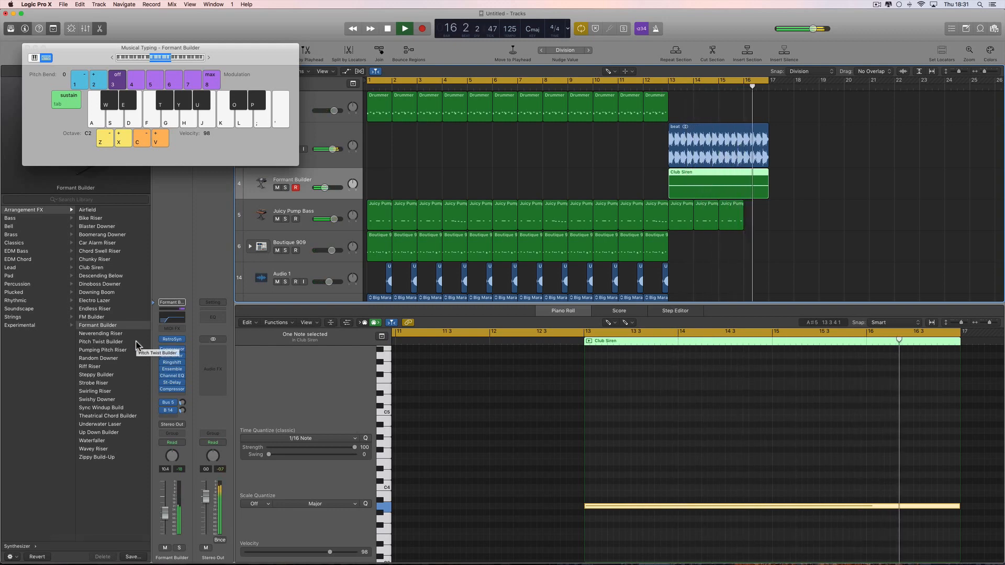
key("space")
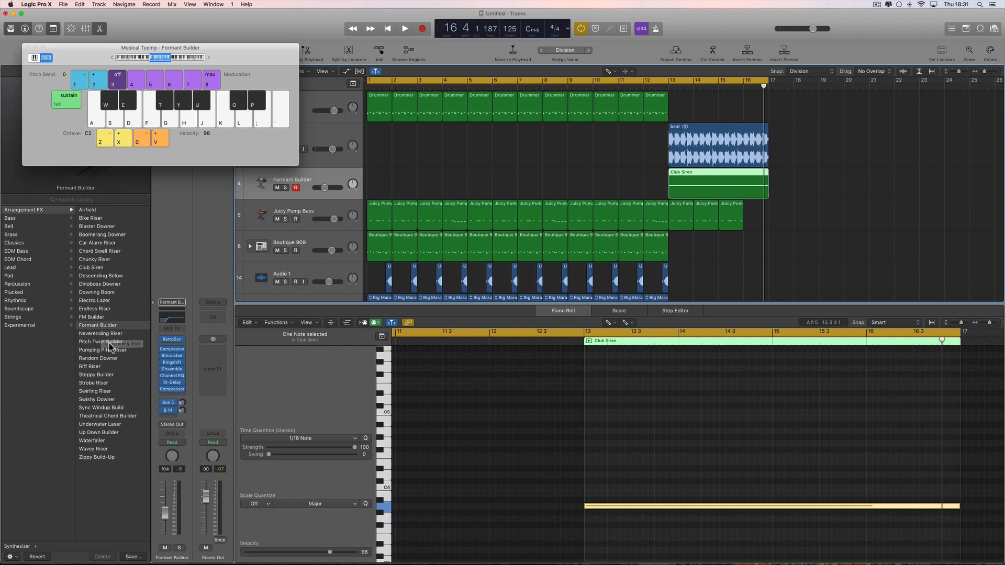
Step: Load the Pumping Pitch Riser patch on the effect track and play it from bar 12 through the breakdown
left_click(118, 350)
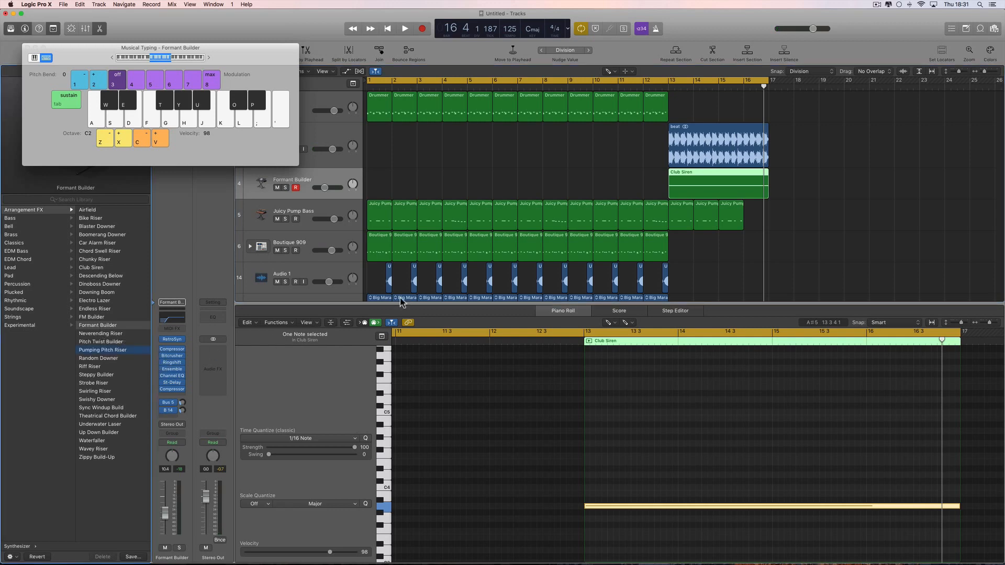
double_click(658, 85)
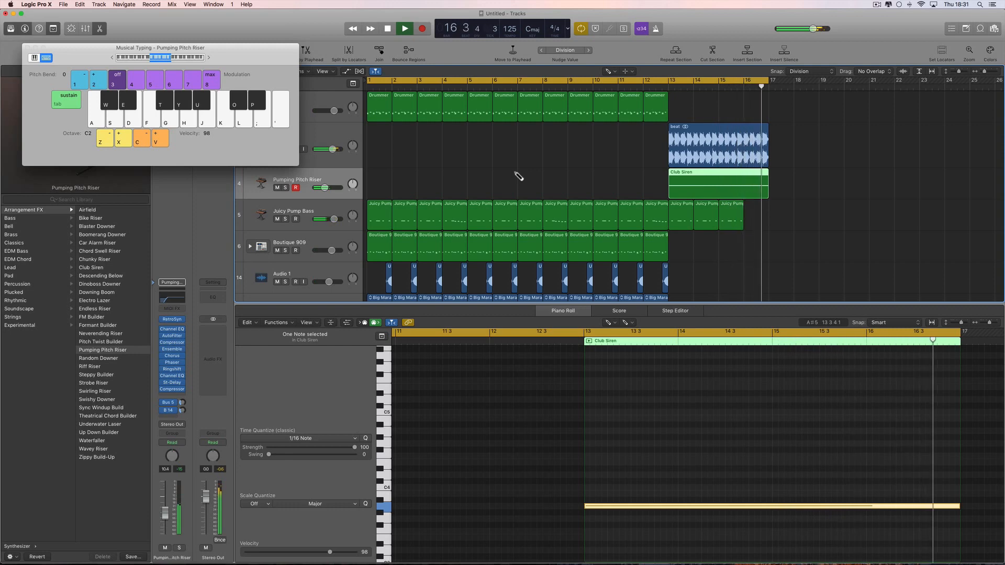
key("space")
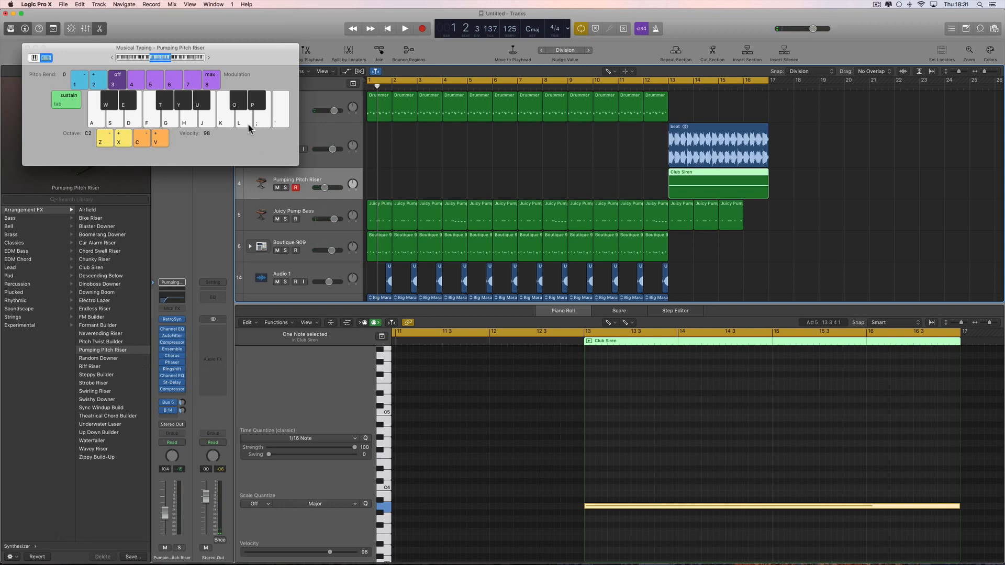
Step: Create a new track with duplicate settings directly below the Pumping Pitch Riser track
left_click_drag(238, 56, 129, 53)
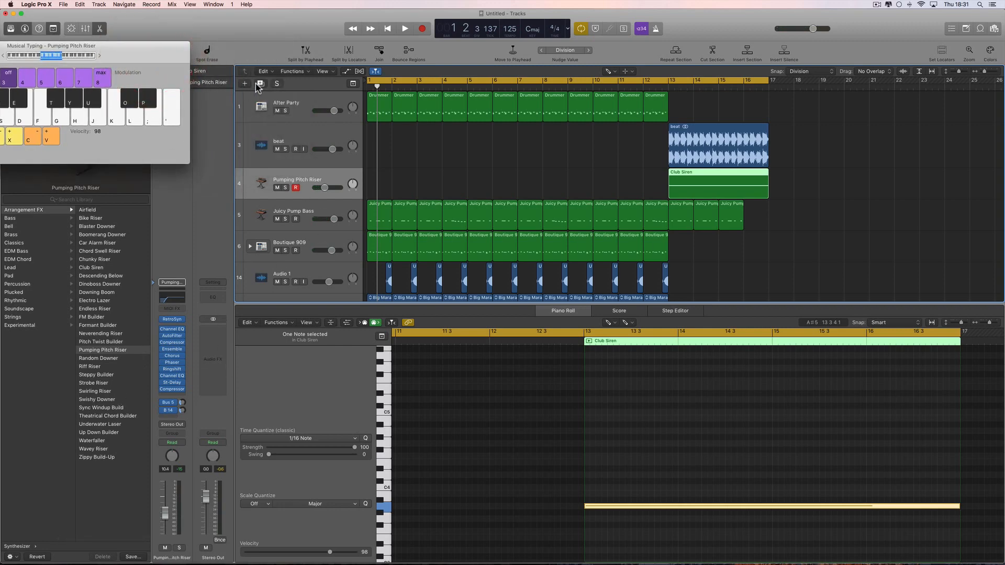
key("super+d")
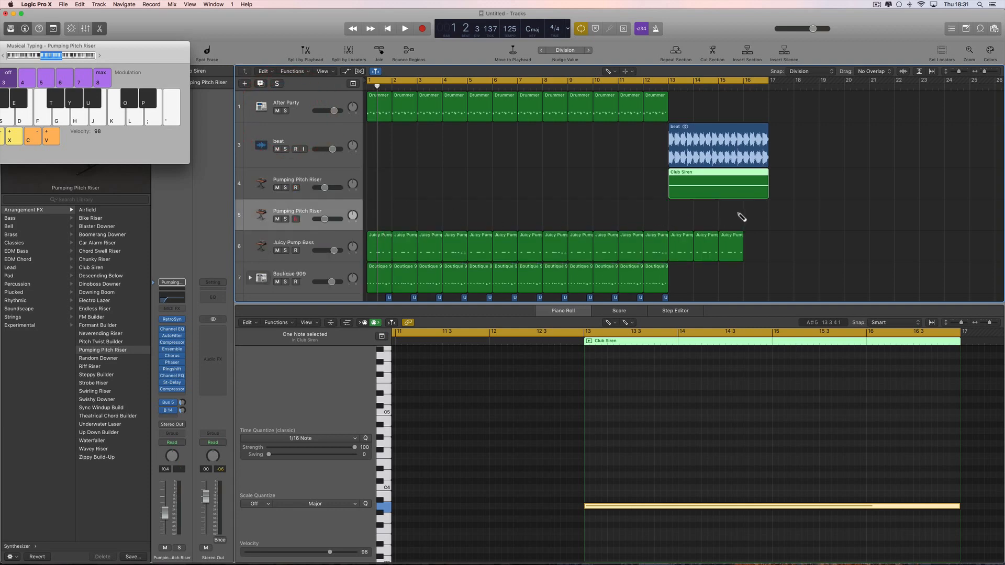
Step: Create a one-bar region at bar 16 on the duplicated track and load the Swishy Downer patch, auditioning a note
left_click(755, 218)
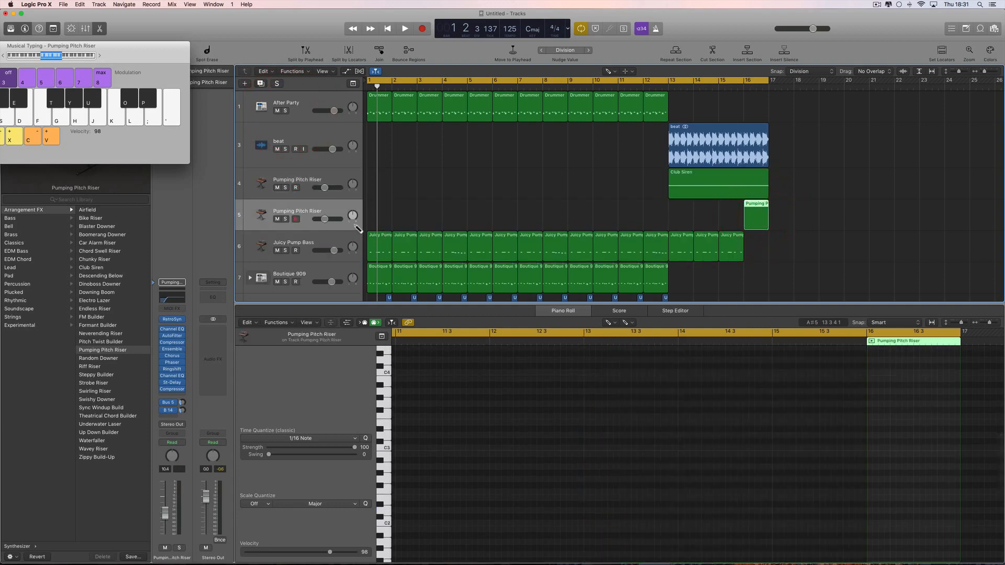
left_click(104, 400)
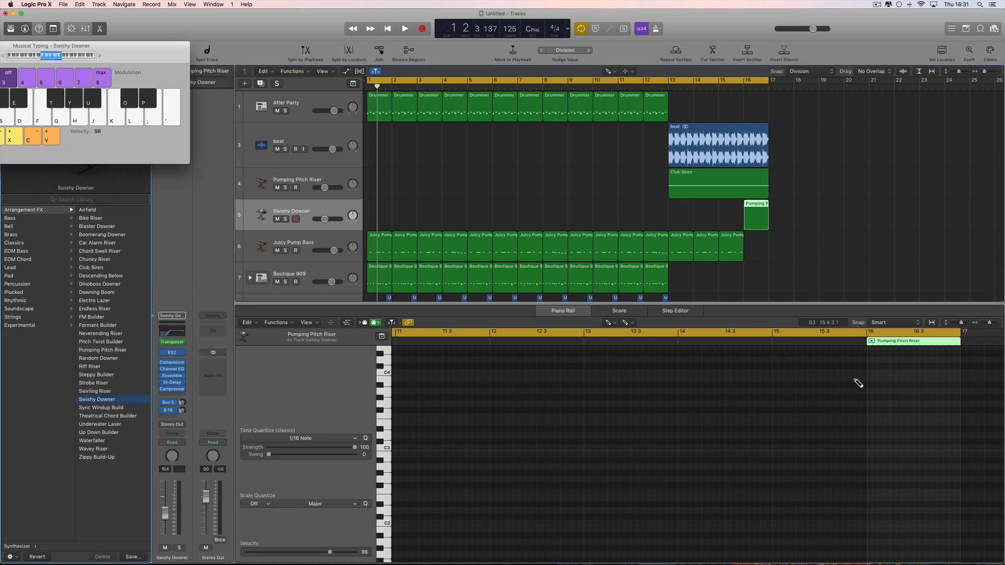
scroll(858, 384, "right", 5)
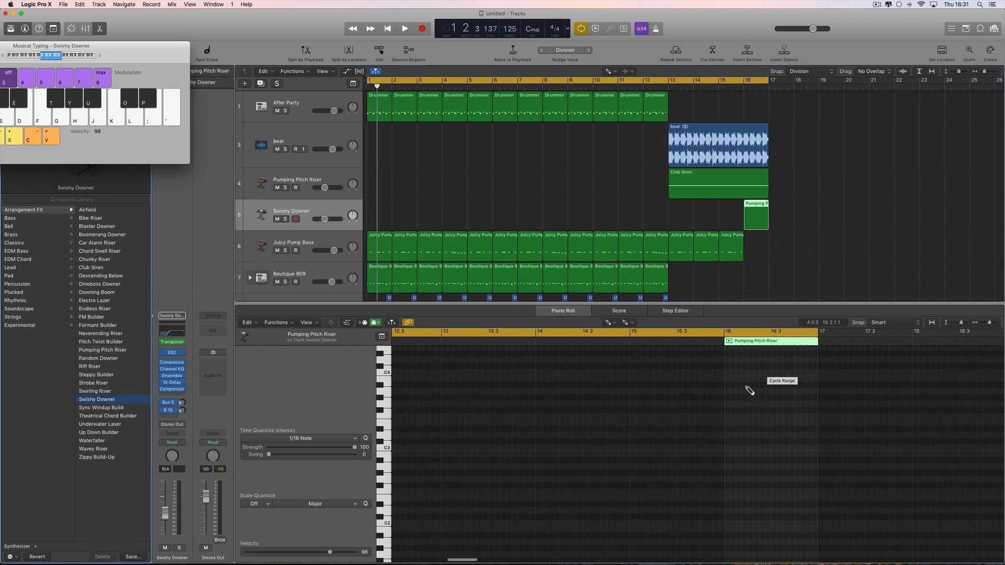
left_click(386, 395)
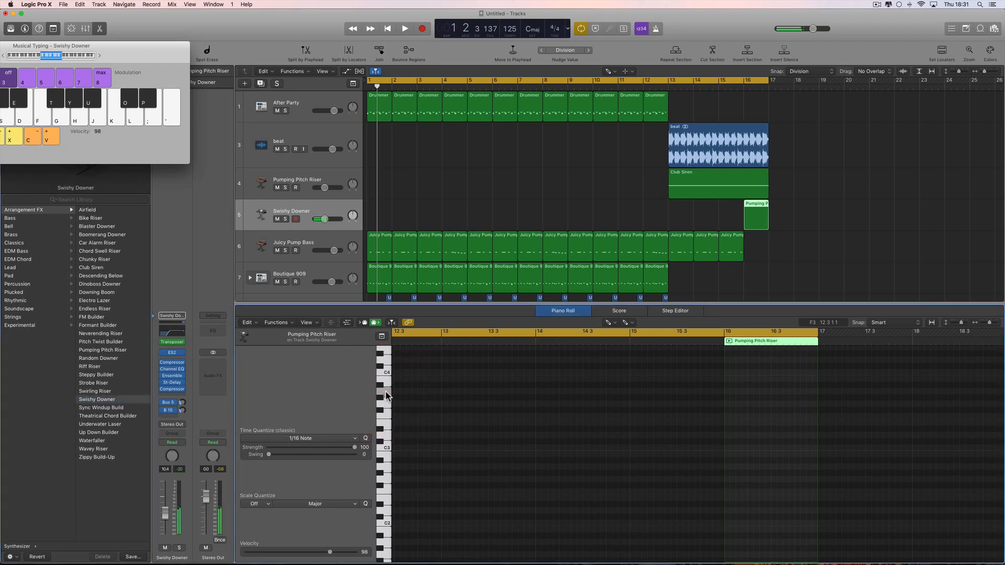
left_click(386, 396)
Step: Draw an A3 note about one bar long starting just before bar 16 and extend the region's start back to about bar 15.3
mouse_move(730, 393)
left_mouse_down()
mouse_move(909, 402)
mouse_move(589, 393)
left_mouse_up()
mouse_move(528, 393)
left_mouse_down()
mouse_move(502, 392)
mouse_move(542, 390)
left_mouse_up()
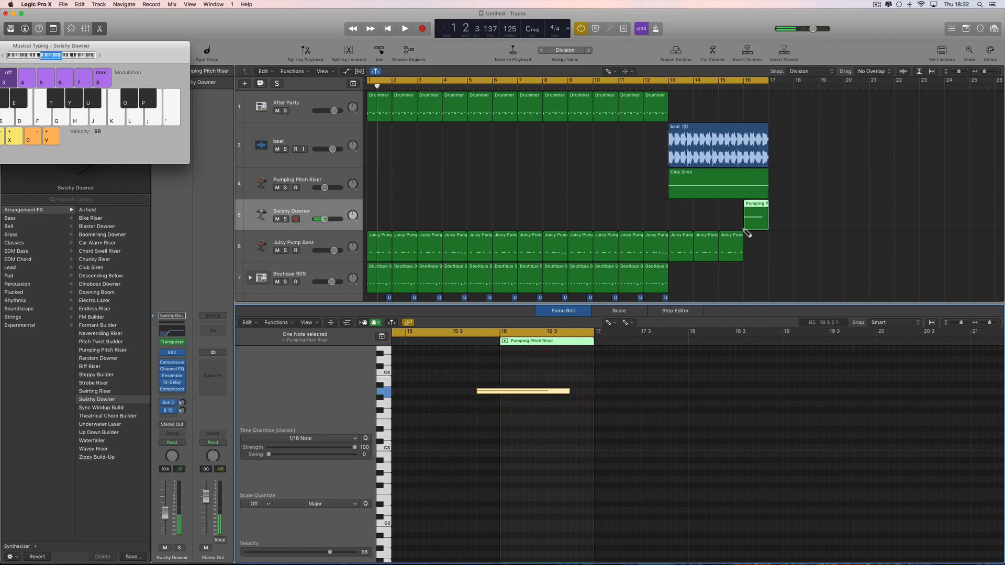
left_click_drag(746, 228, 733, 225)
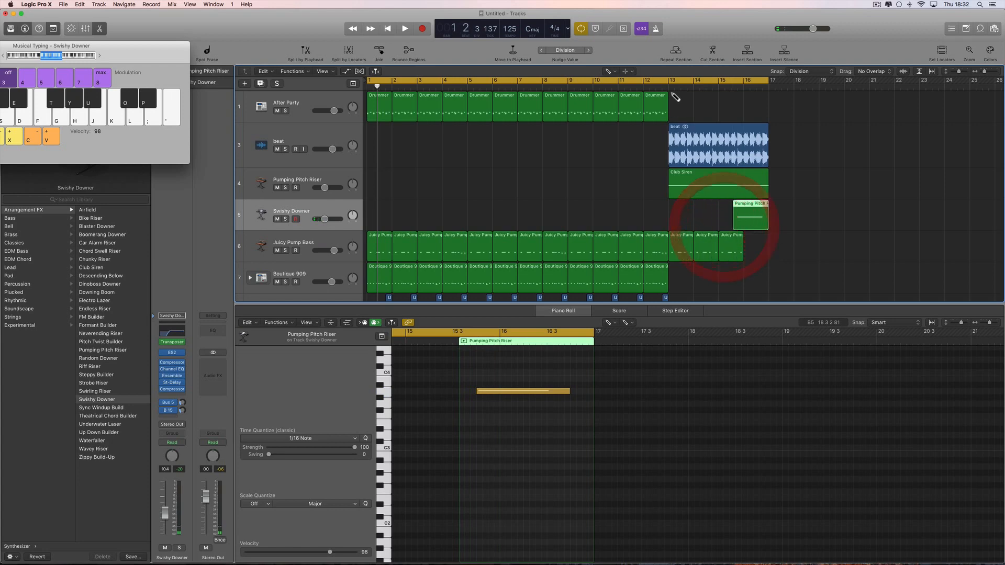
Step: Play the arrangement from the end of bar 12 through the breakdown to hear the Swishy Downer transition
left_click(656, 89)
key("space")
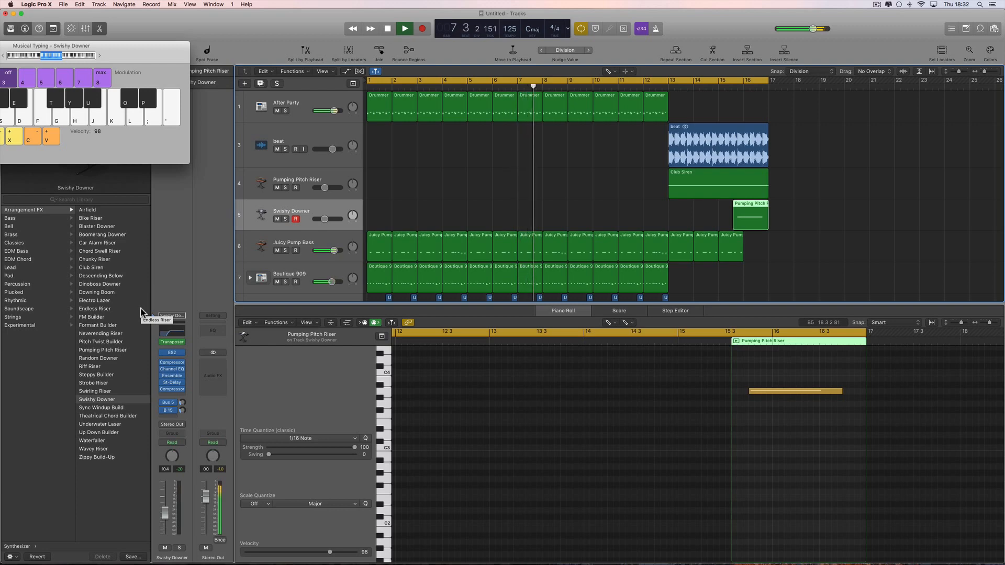
key("space")
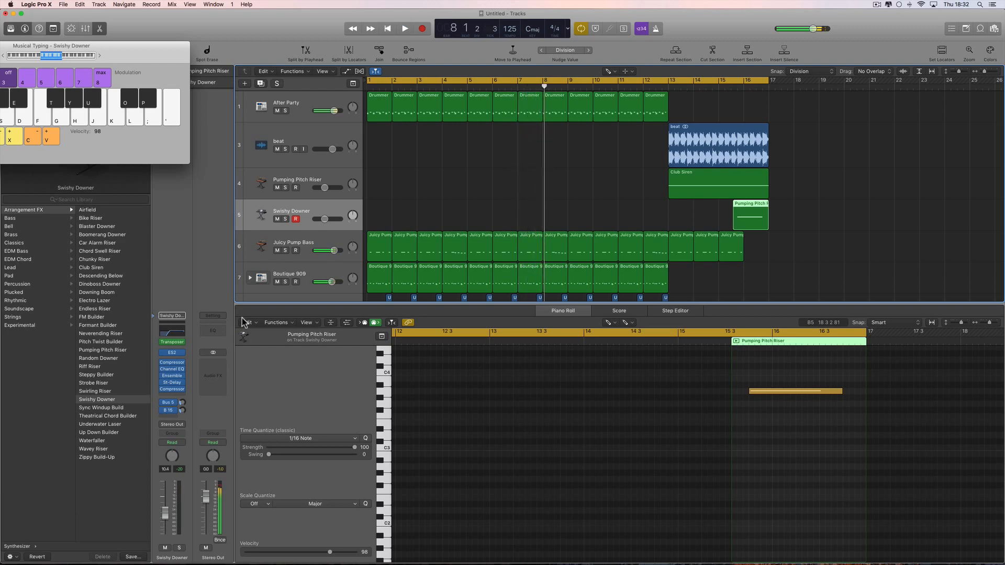
Step: Open the Swishy Downer track's ES2 synthesizer and lower the sustain of envelope 3
left_click(789, 389)
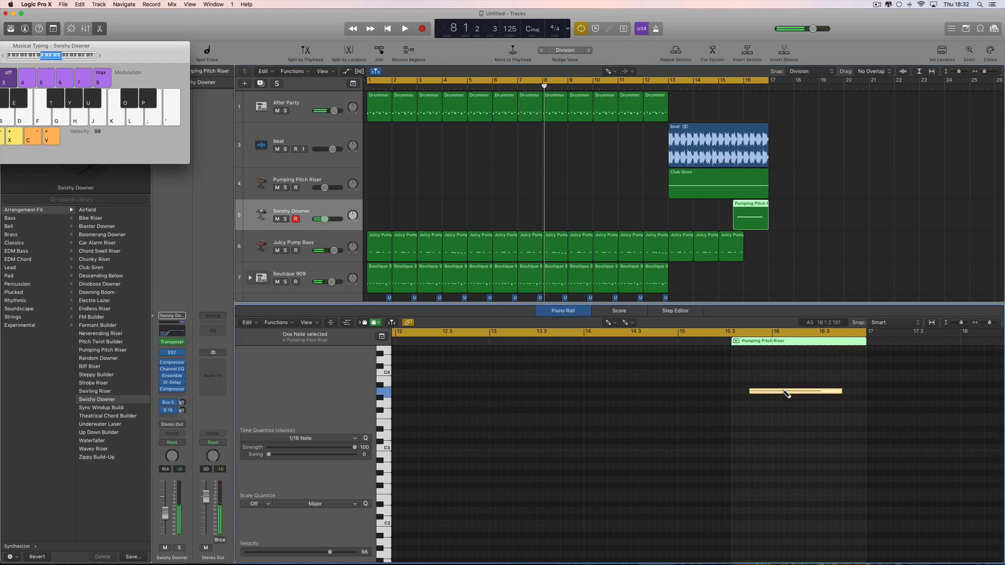
left_click(172, 352)
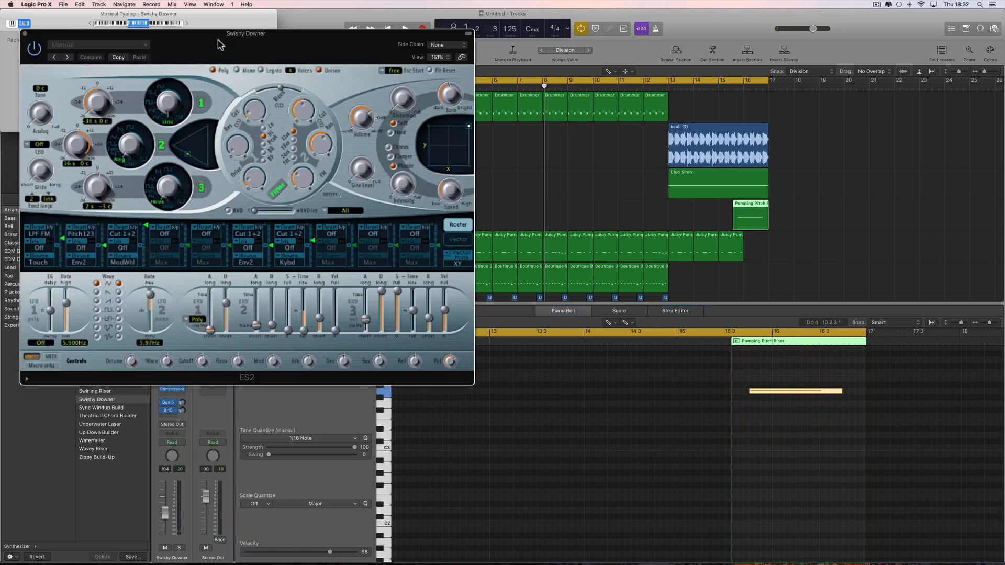
left_click_drag(218, 40, 398, 67)
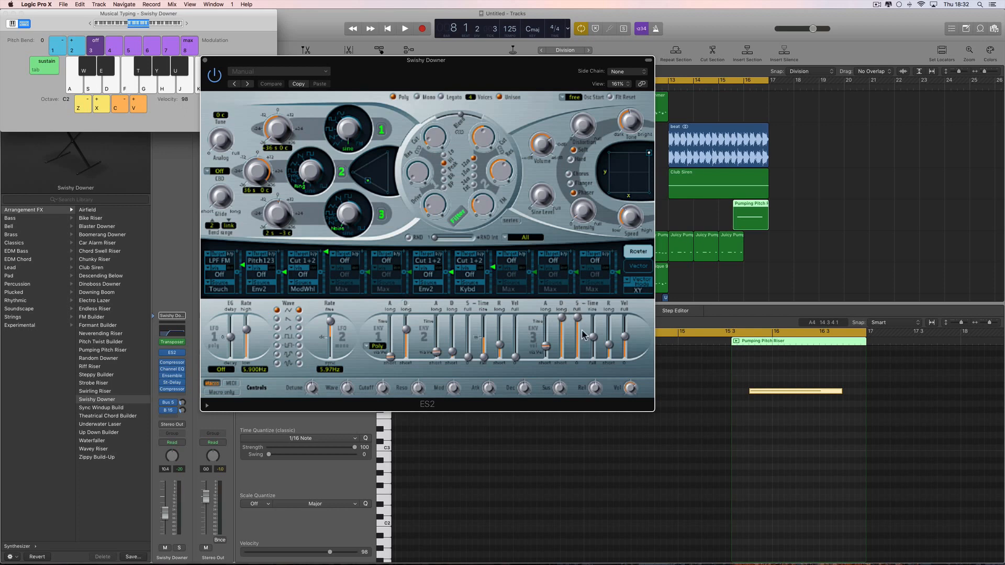
left_click_drag(576, 319, 576, 334)
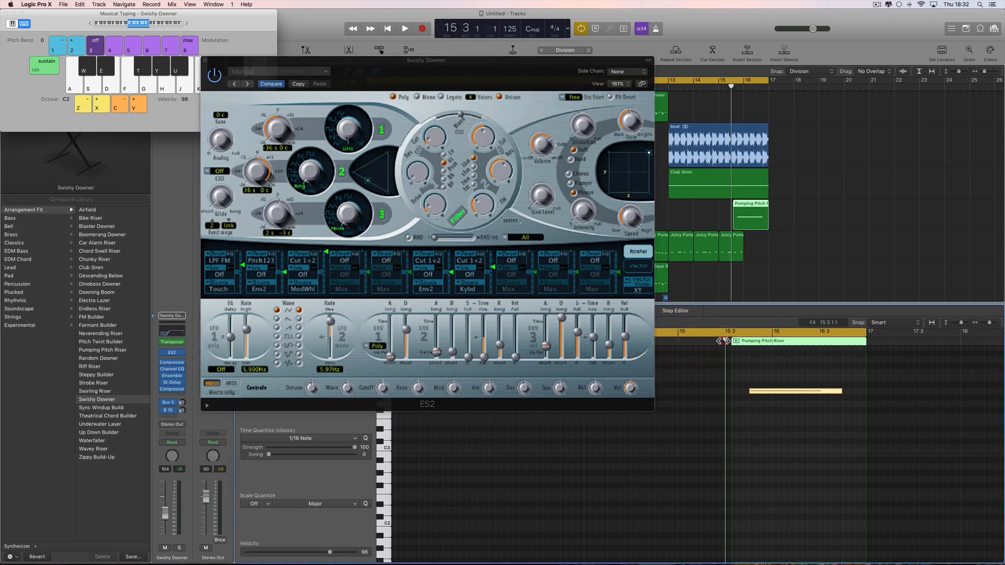
Step: Play from about bar 15.3 to hear the adjusted downer at the loop point, and close the ES2 window
double_click(724, 340)
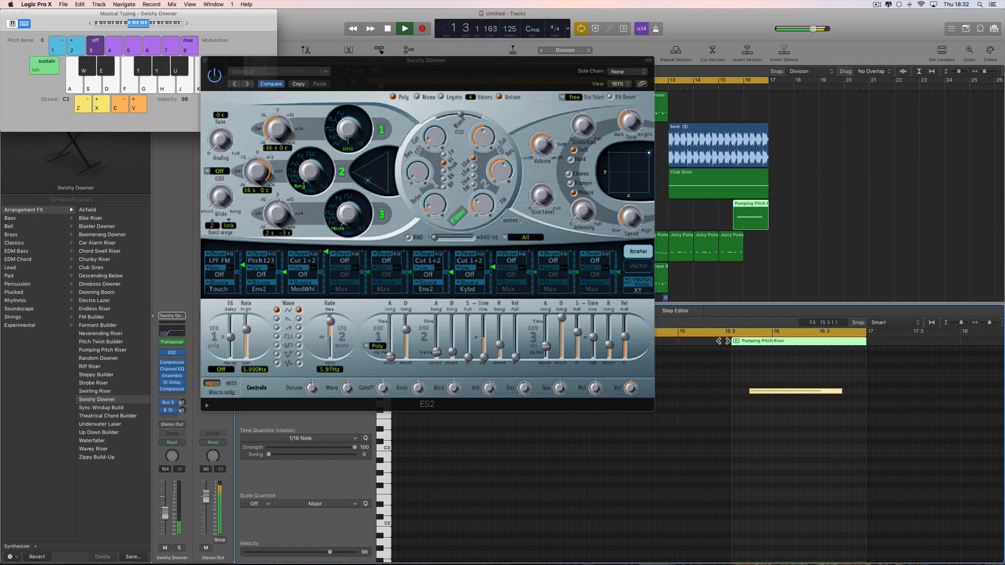
key("space")
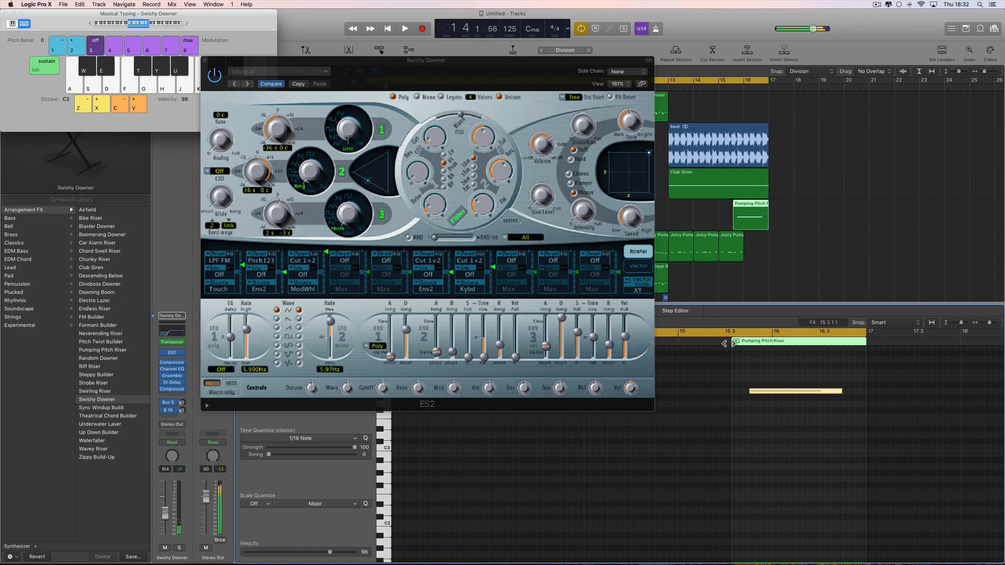
left_click(205, 61)
Step: Delete the region on the Swishy Downer track and remove the track itself
left_click(756, 211)
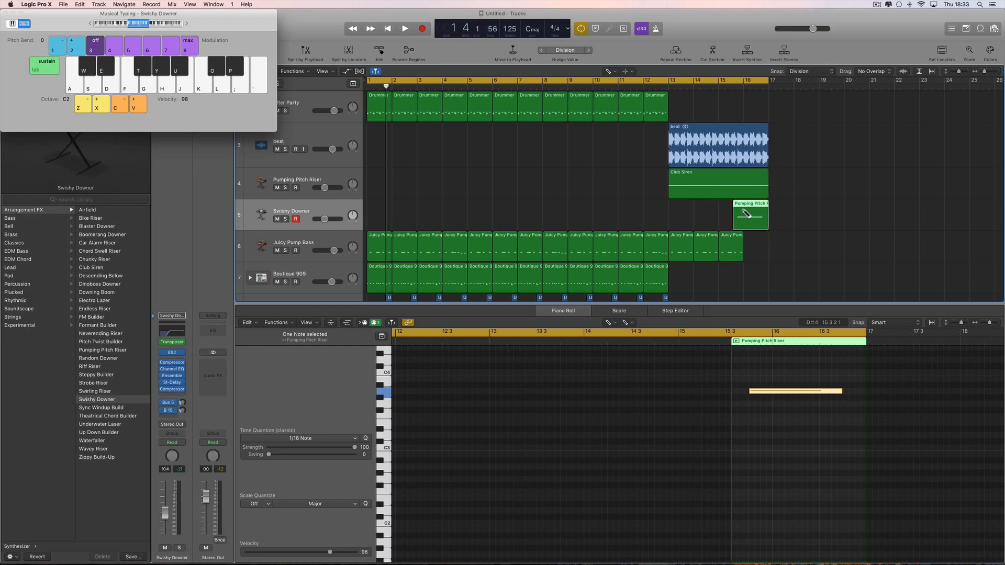
key("Delete")
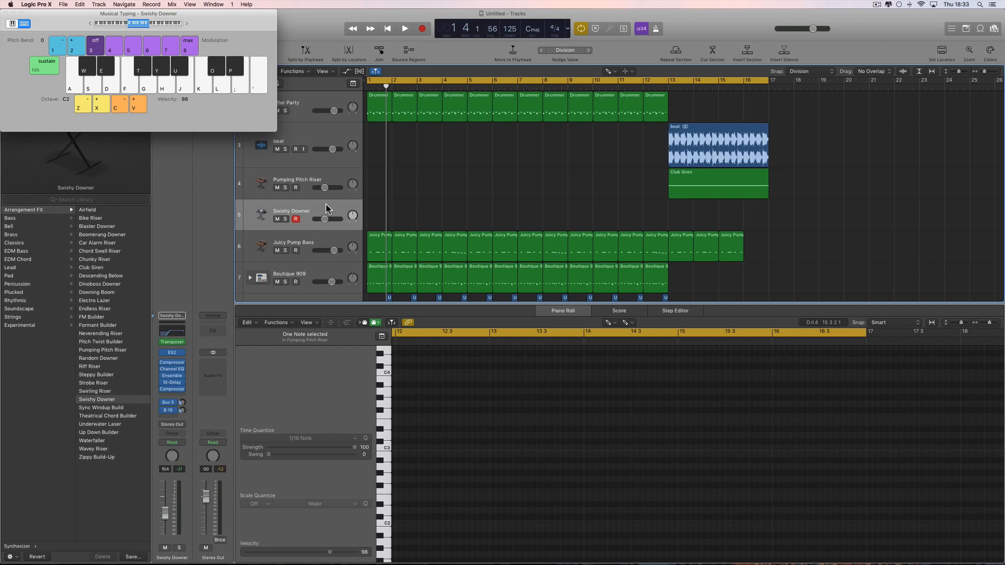
key("super+BackSpace")
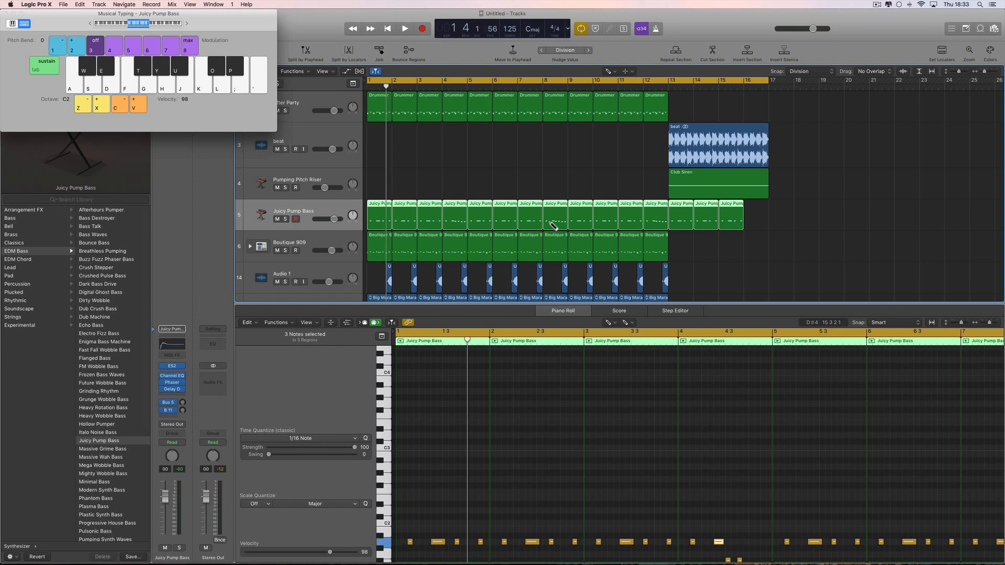
Step: Hide the Musical Typing keyboard, the note editor and the toolbar to show the whole arrangement
scroll(552, 225, "down", 2)
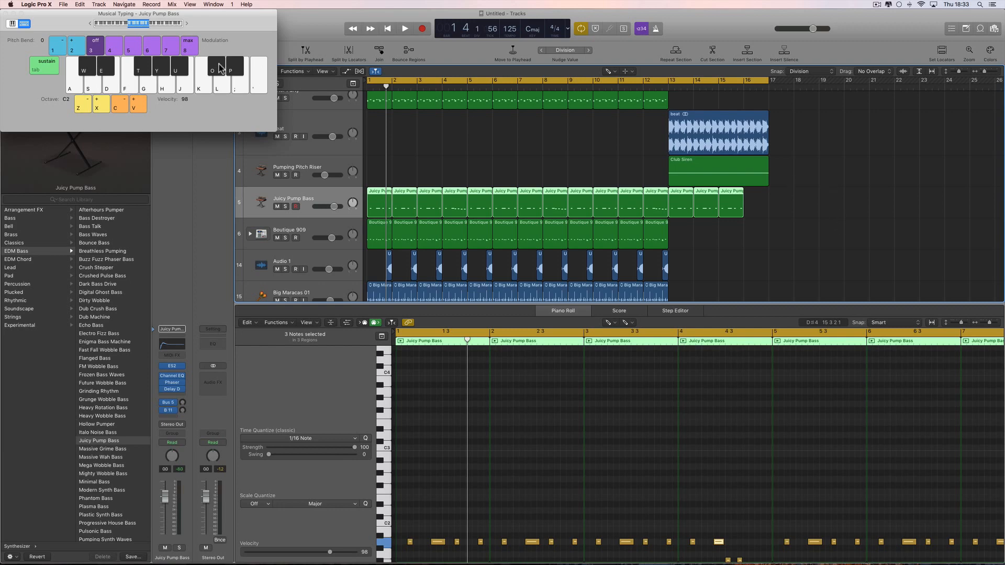
left_click(6, 14)
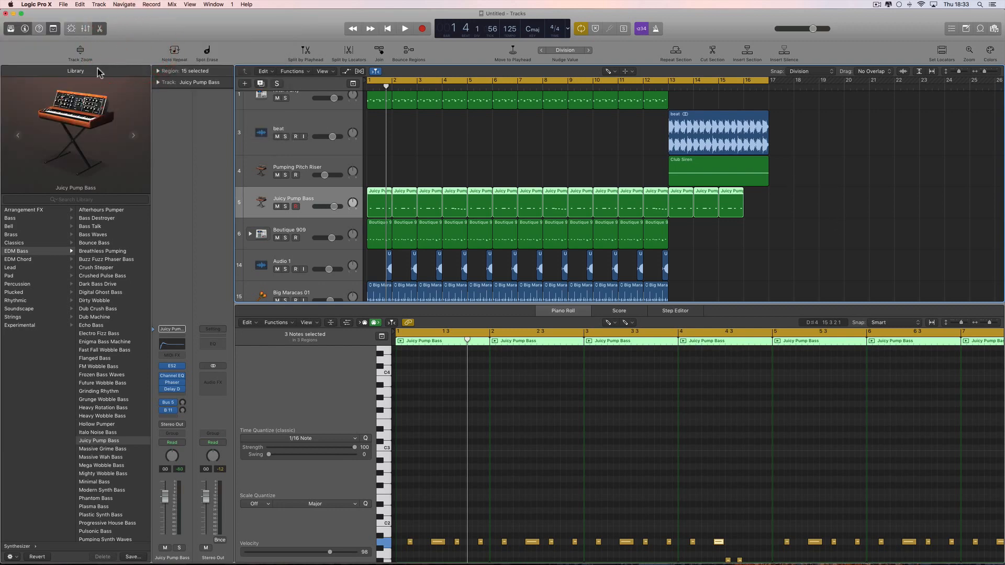
left_click(101, 30)
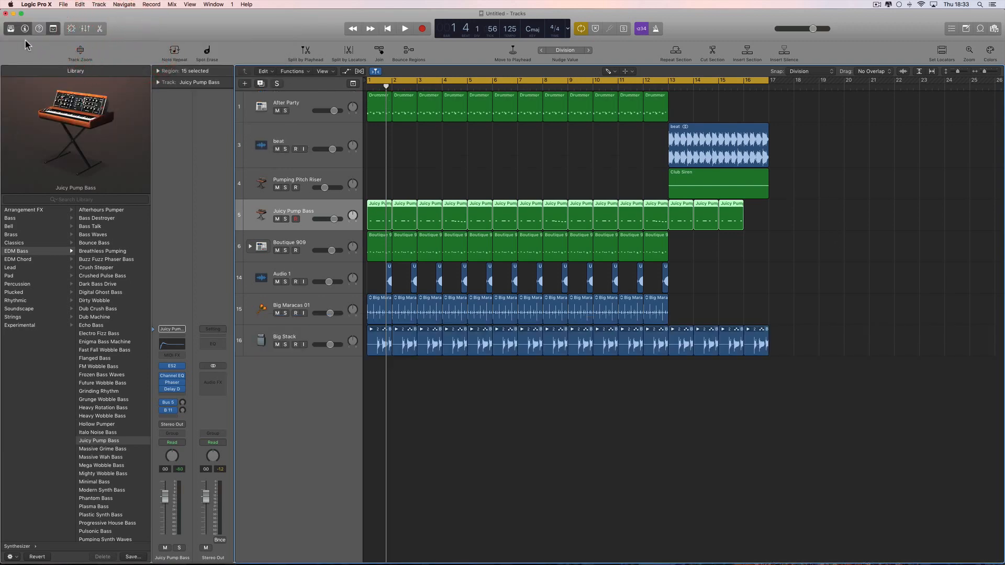
left_click(54, 30)
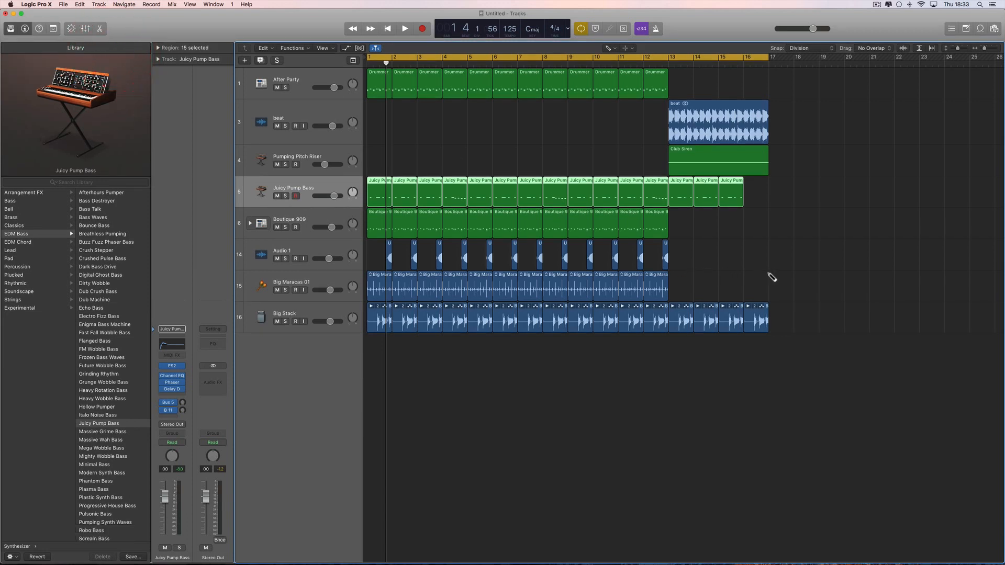
Step: Play the arrangement through the breakdown and back to the start, lowering the Pumping Pitch Riser track's volume slightly
key("space")
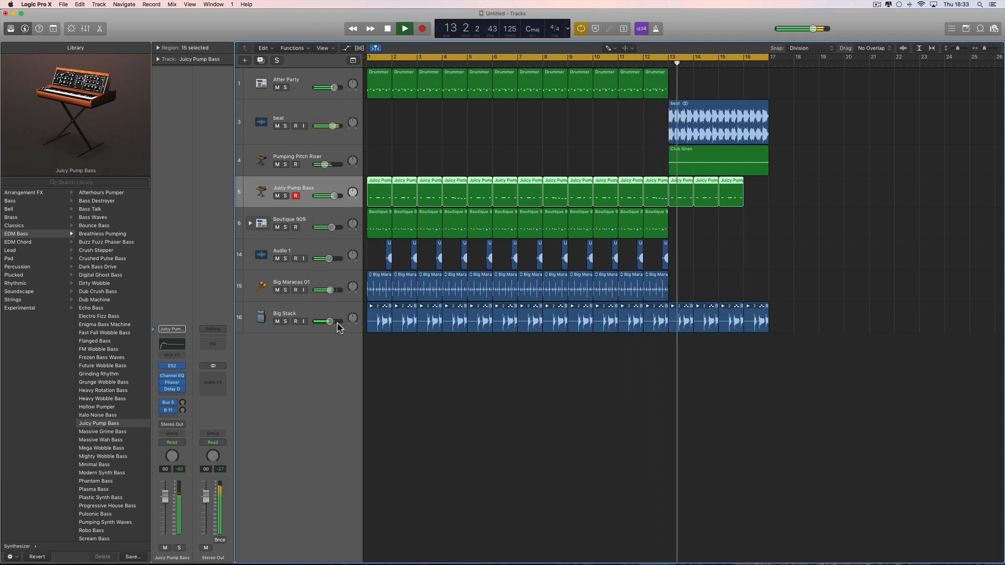
left_click_drag(323, 164, 318, 168)
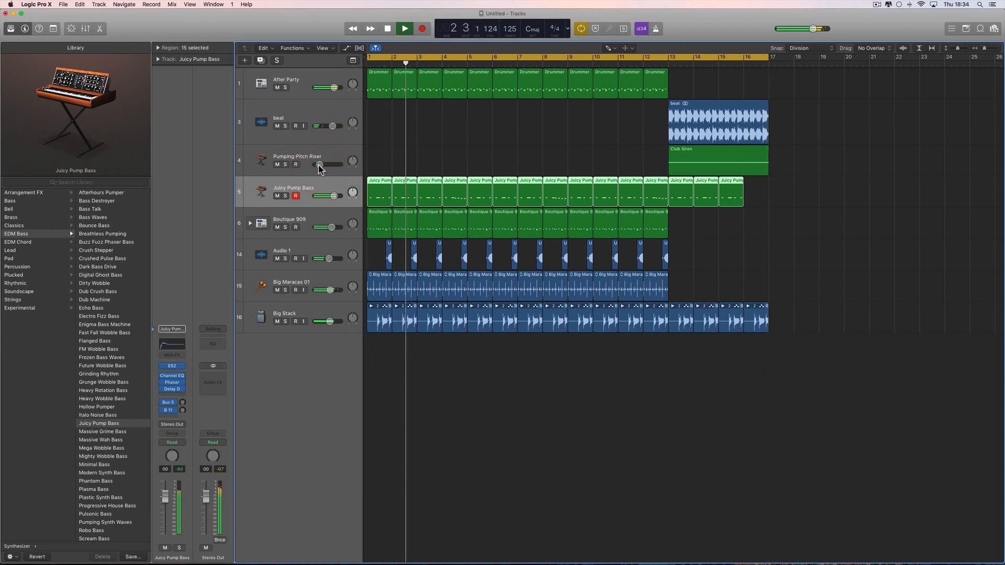
key("space")
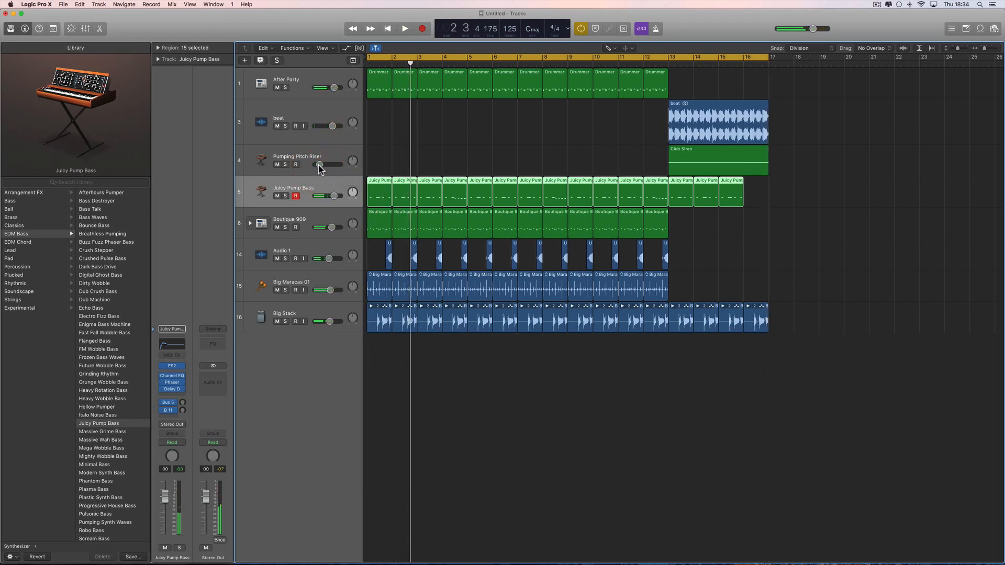